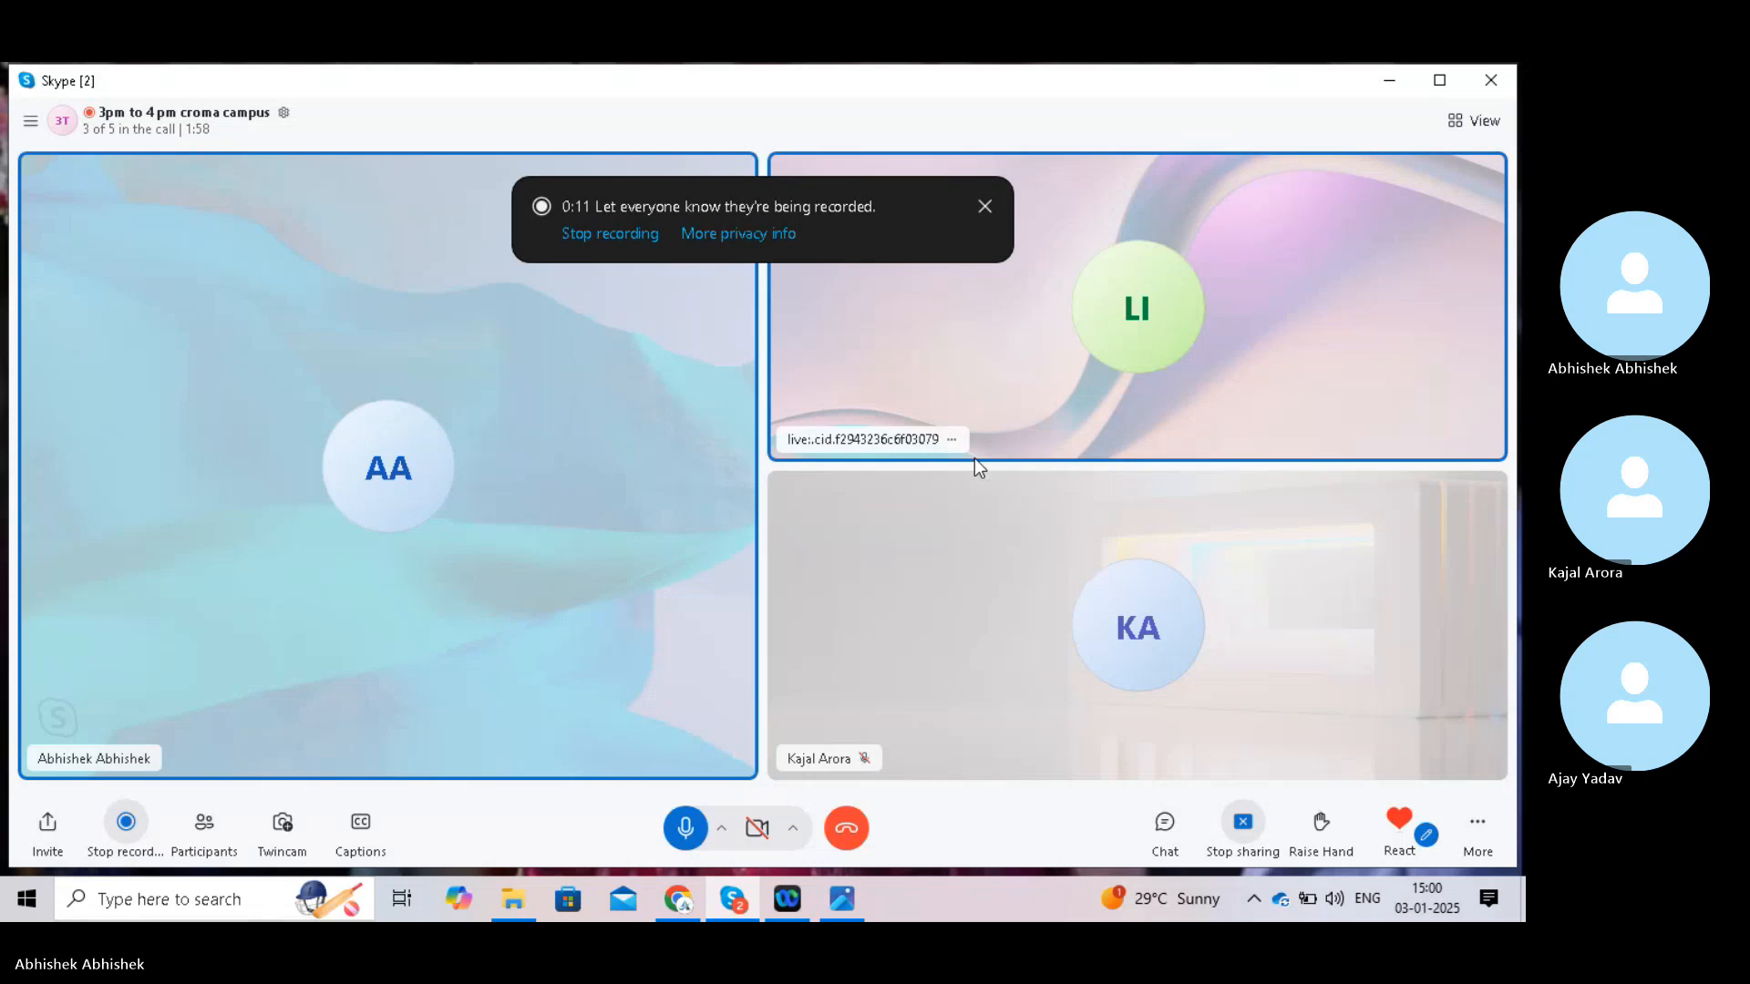
- Minimize the Skype call window and launch SAP Logon from the desktop
click(1391, 74)
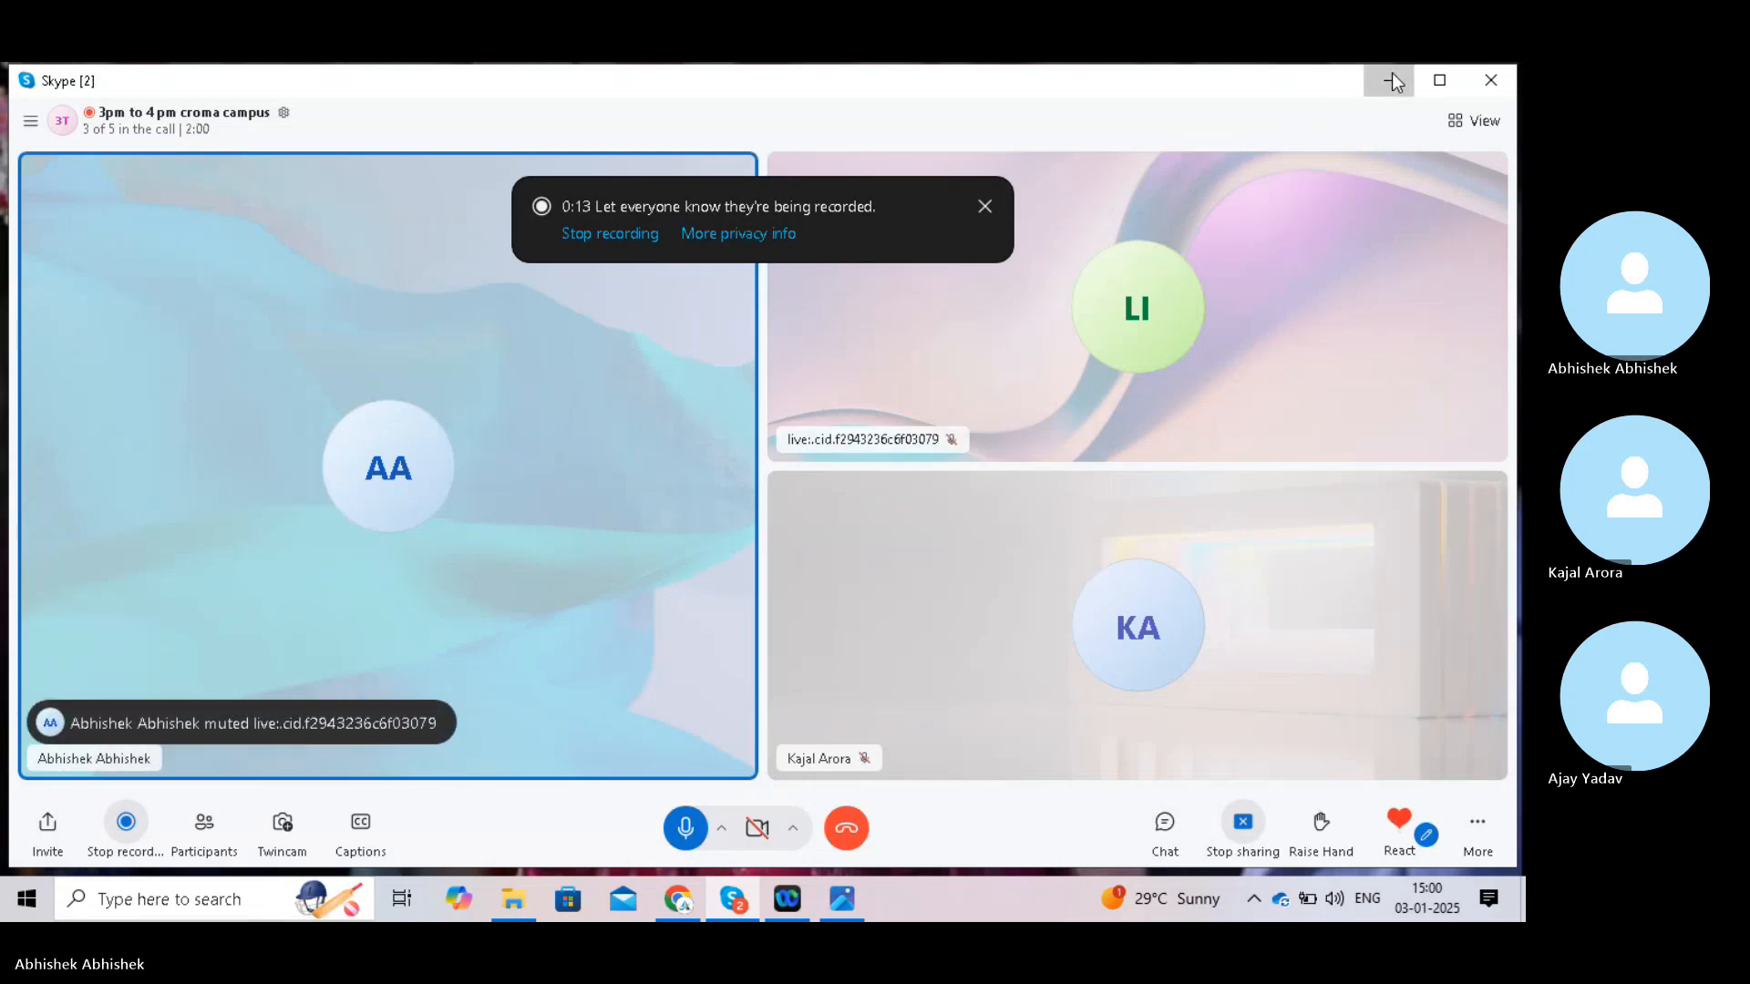
double_click(126, 317)
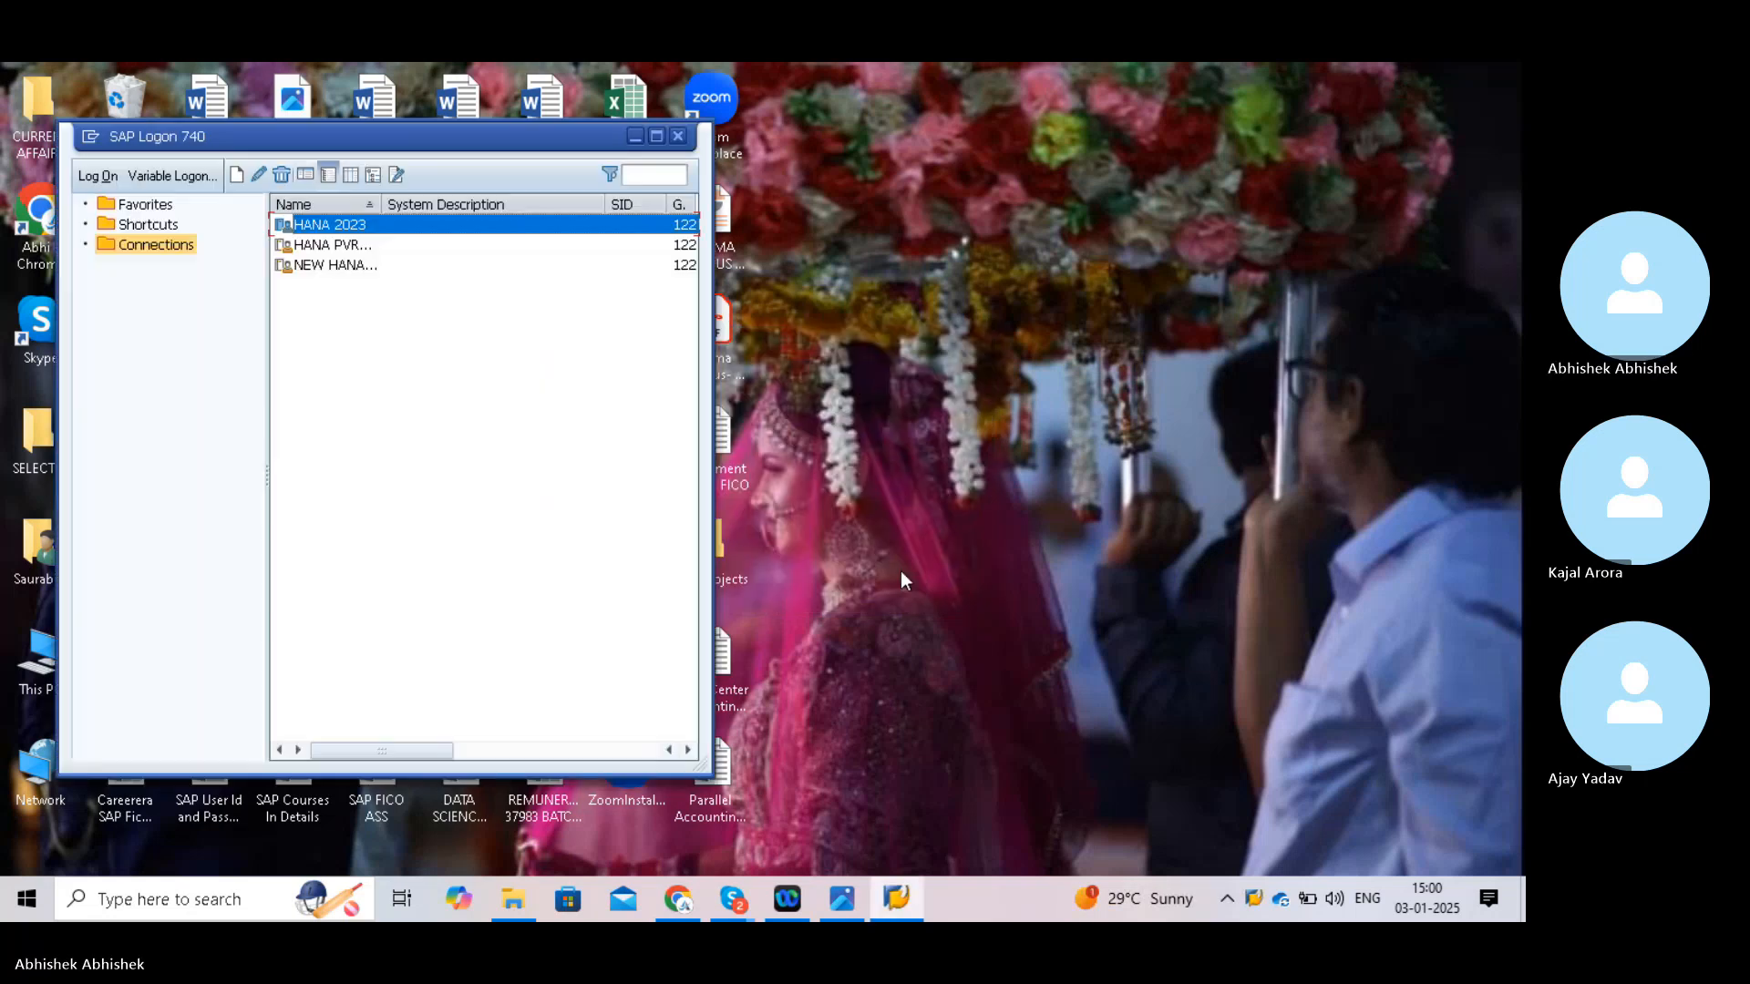
- Maximize SAP Logon 740 and open the HANA 2023 instance 29 connection
click(658, 135)
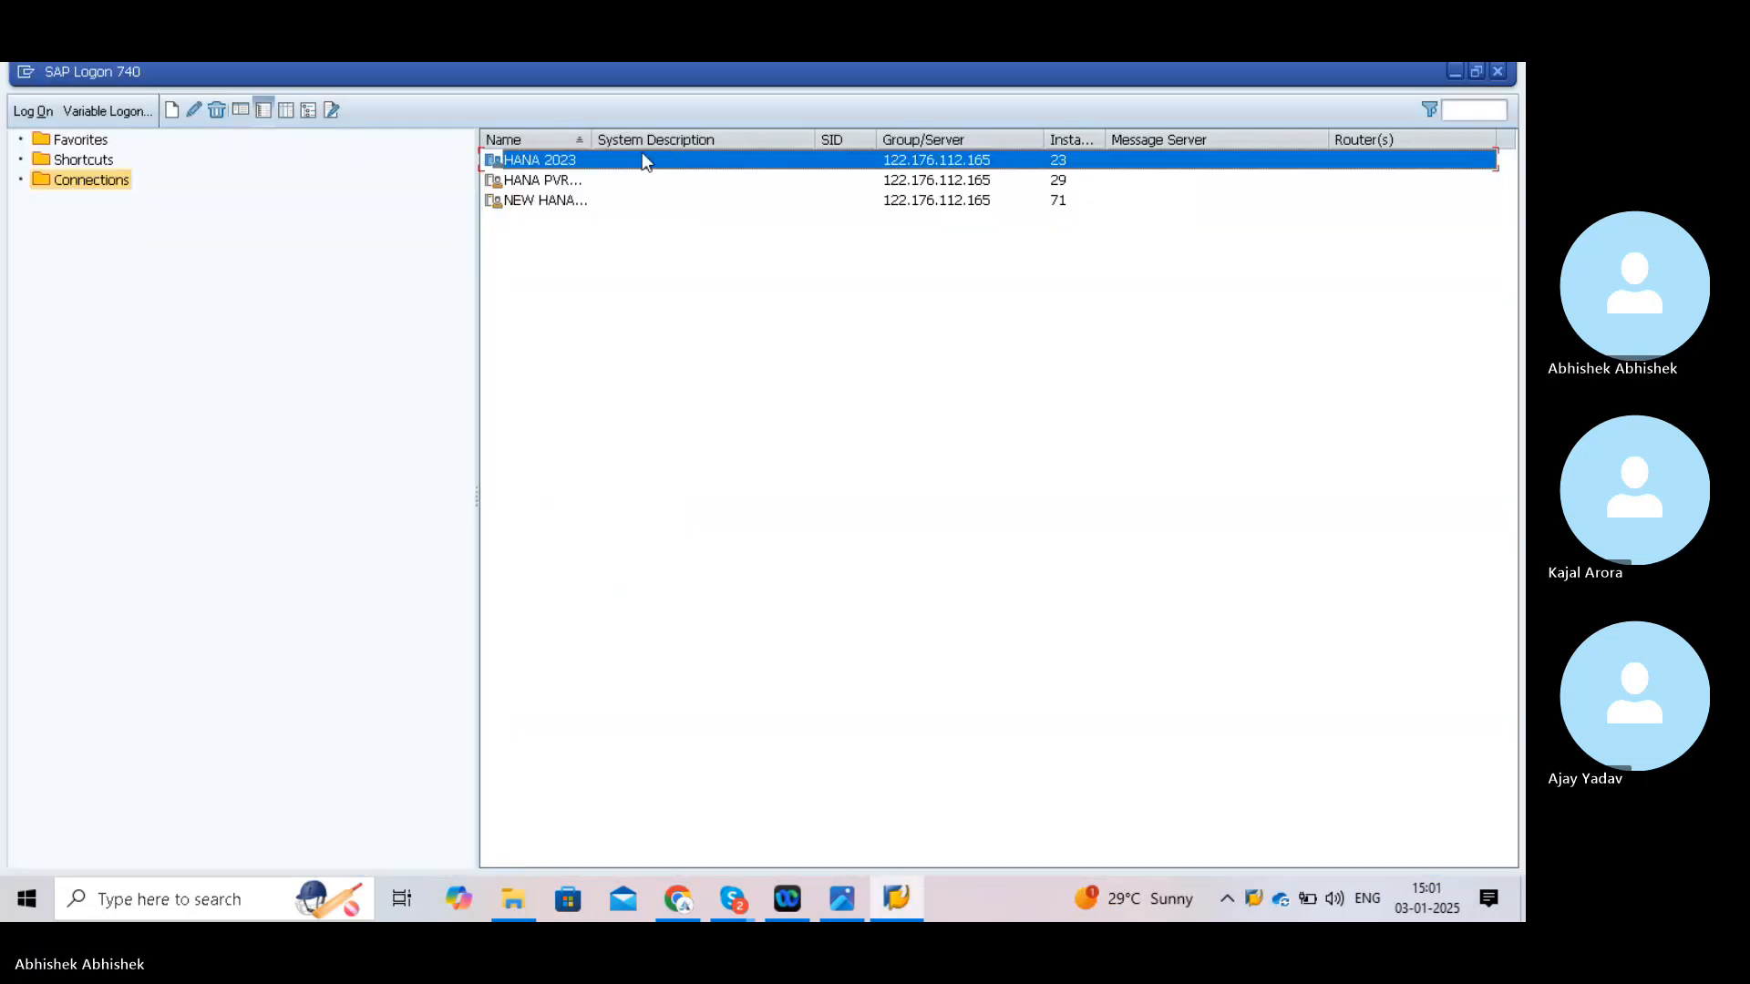
double_click(565, 181)
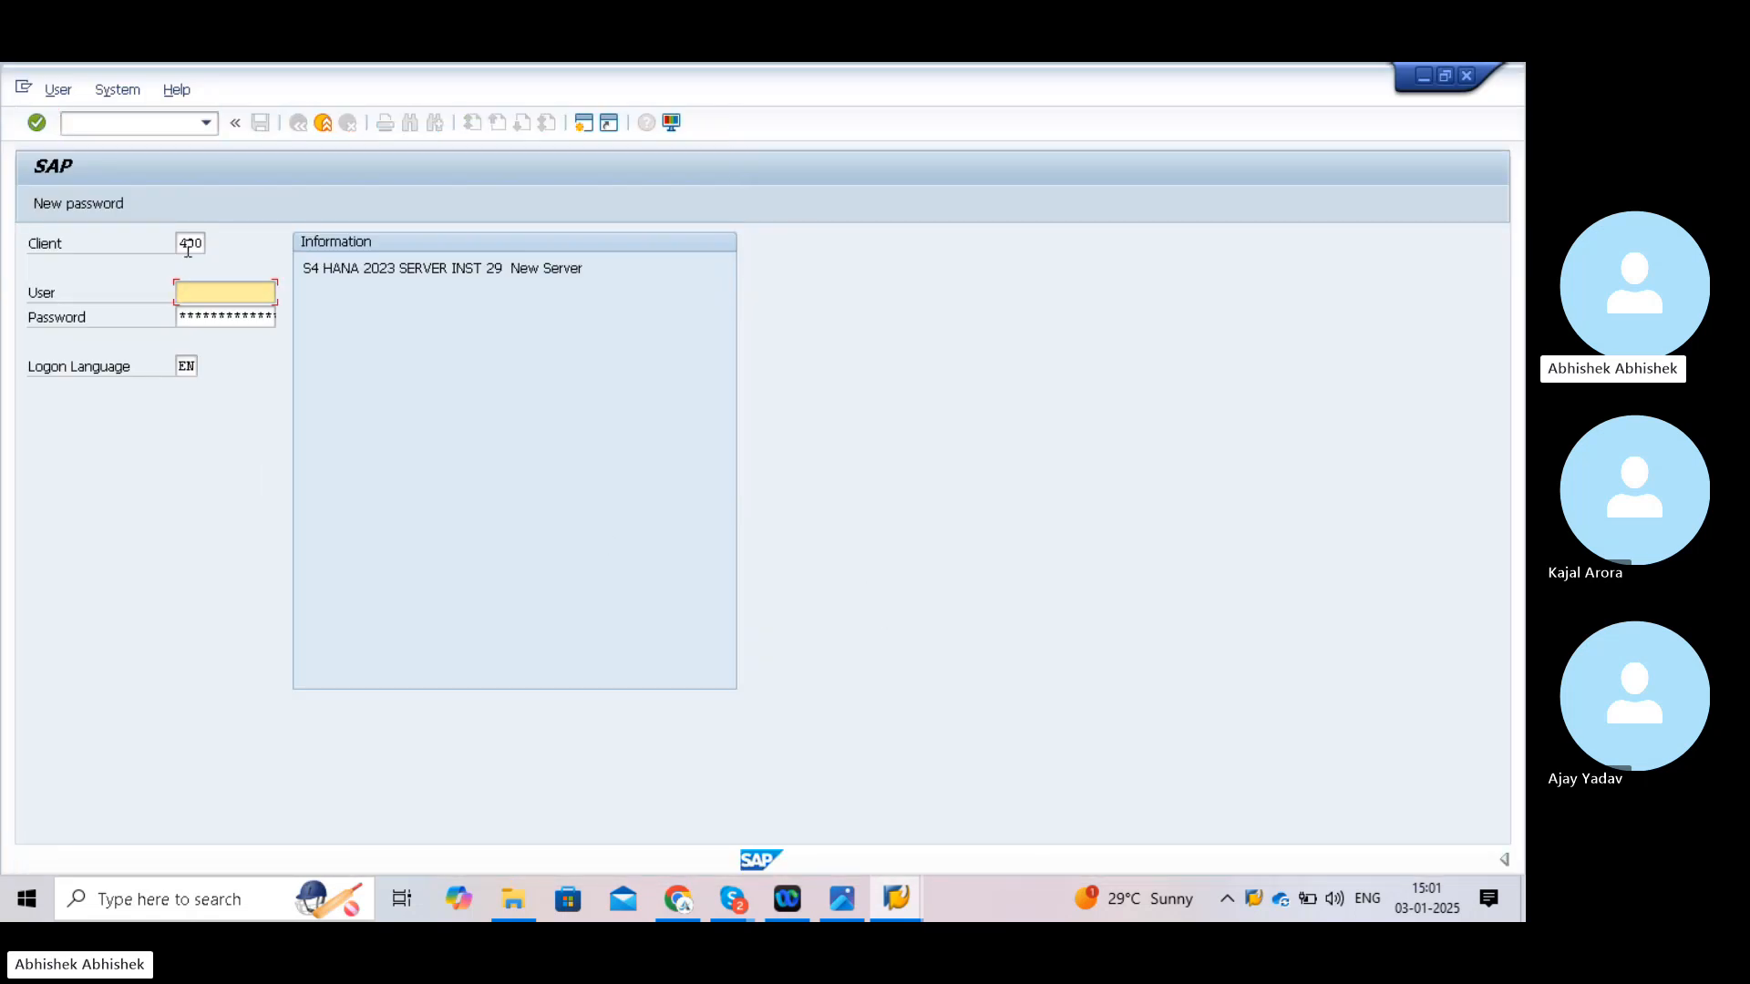
- Log on to client 100 with the user from history and the account password
click(189, 247)
double_click(189, 246)
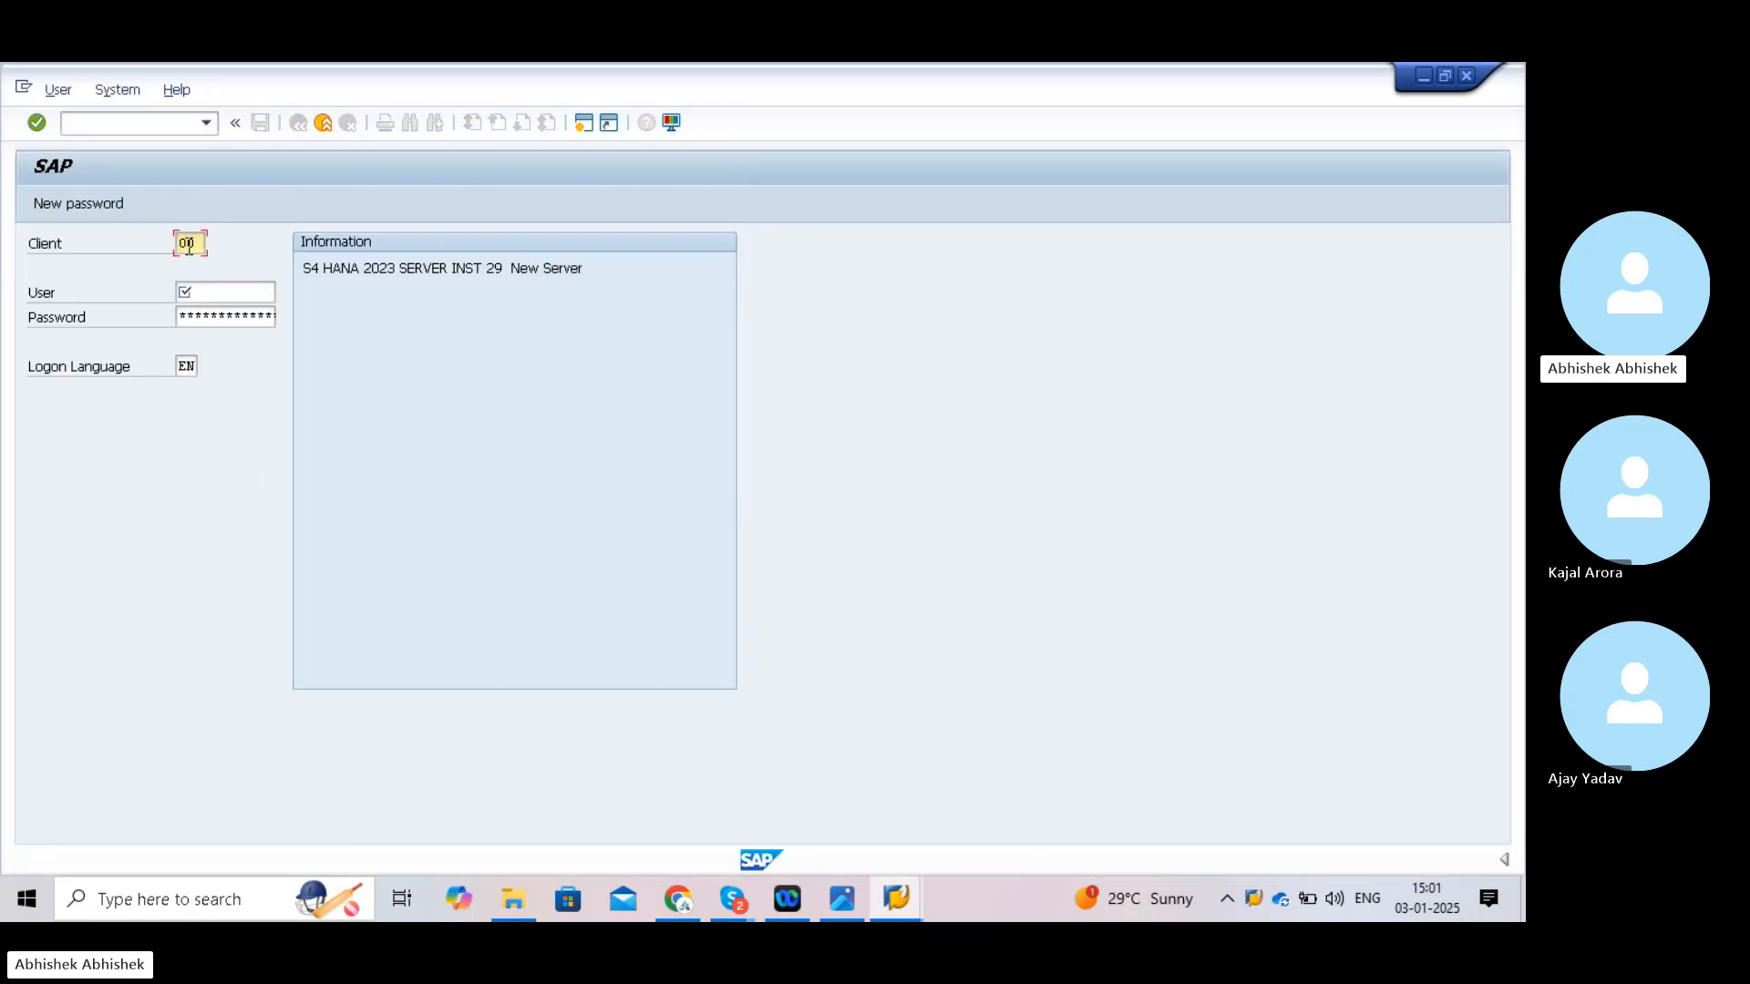
text(10)
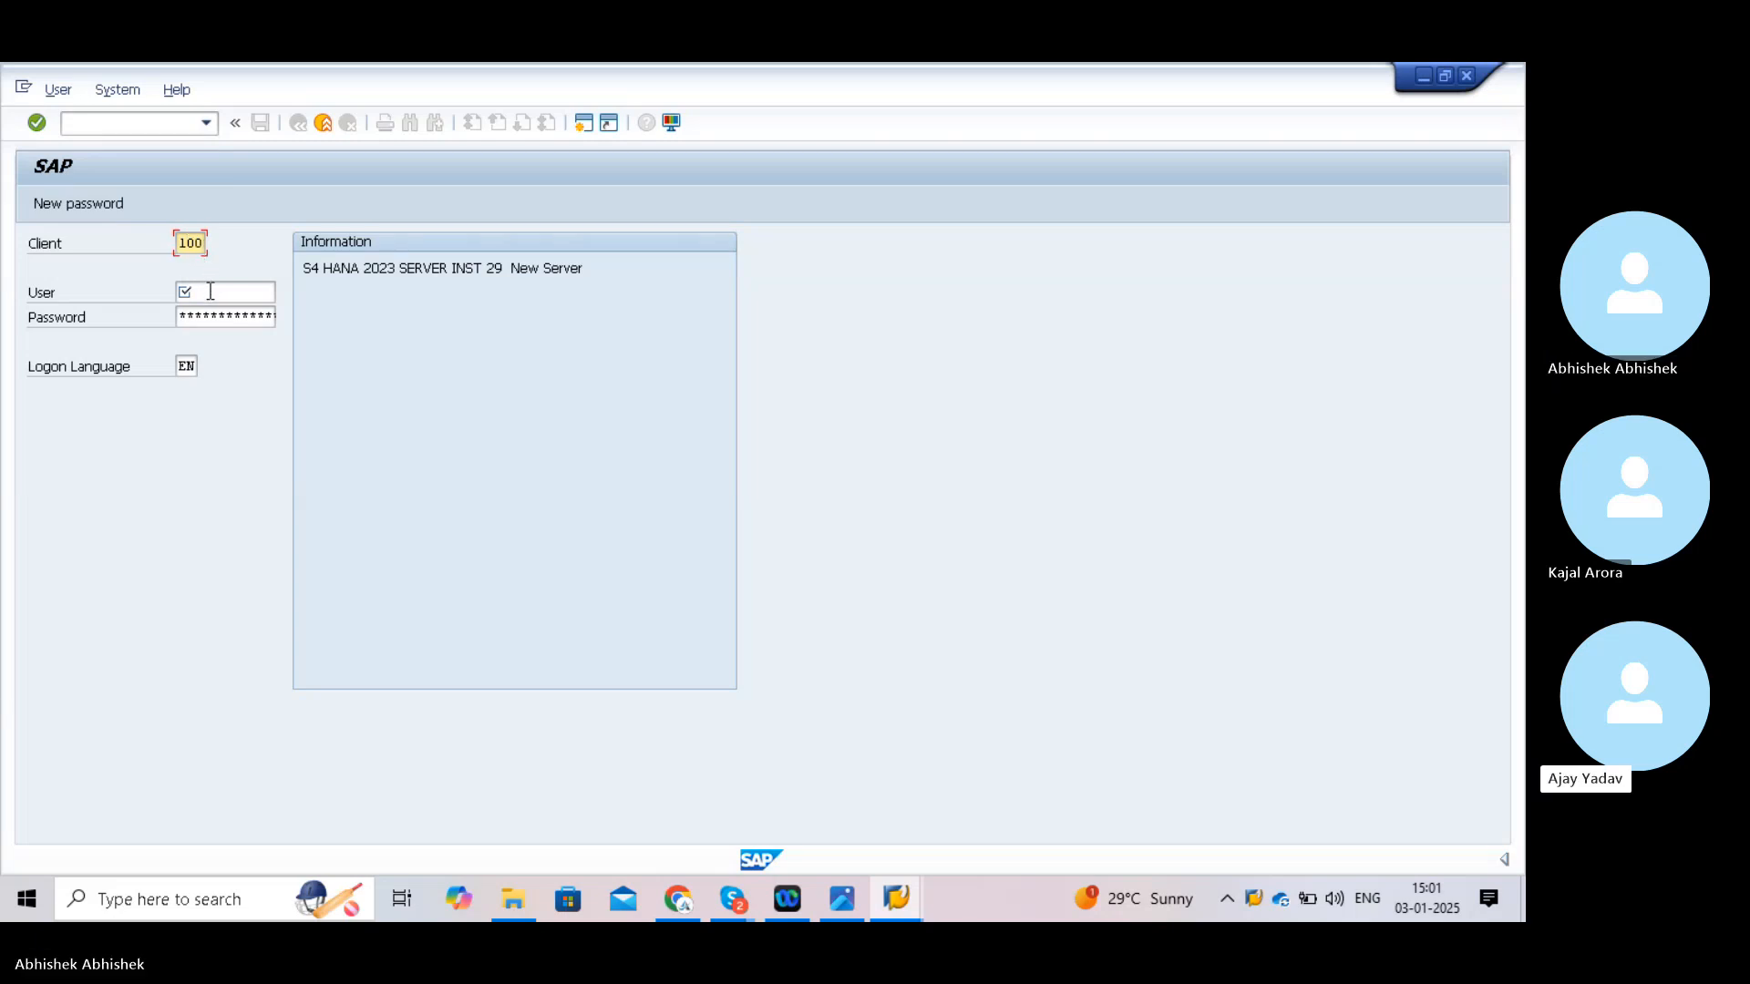
click(210, 291)
text(1)
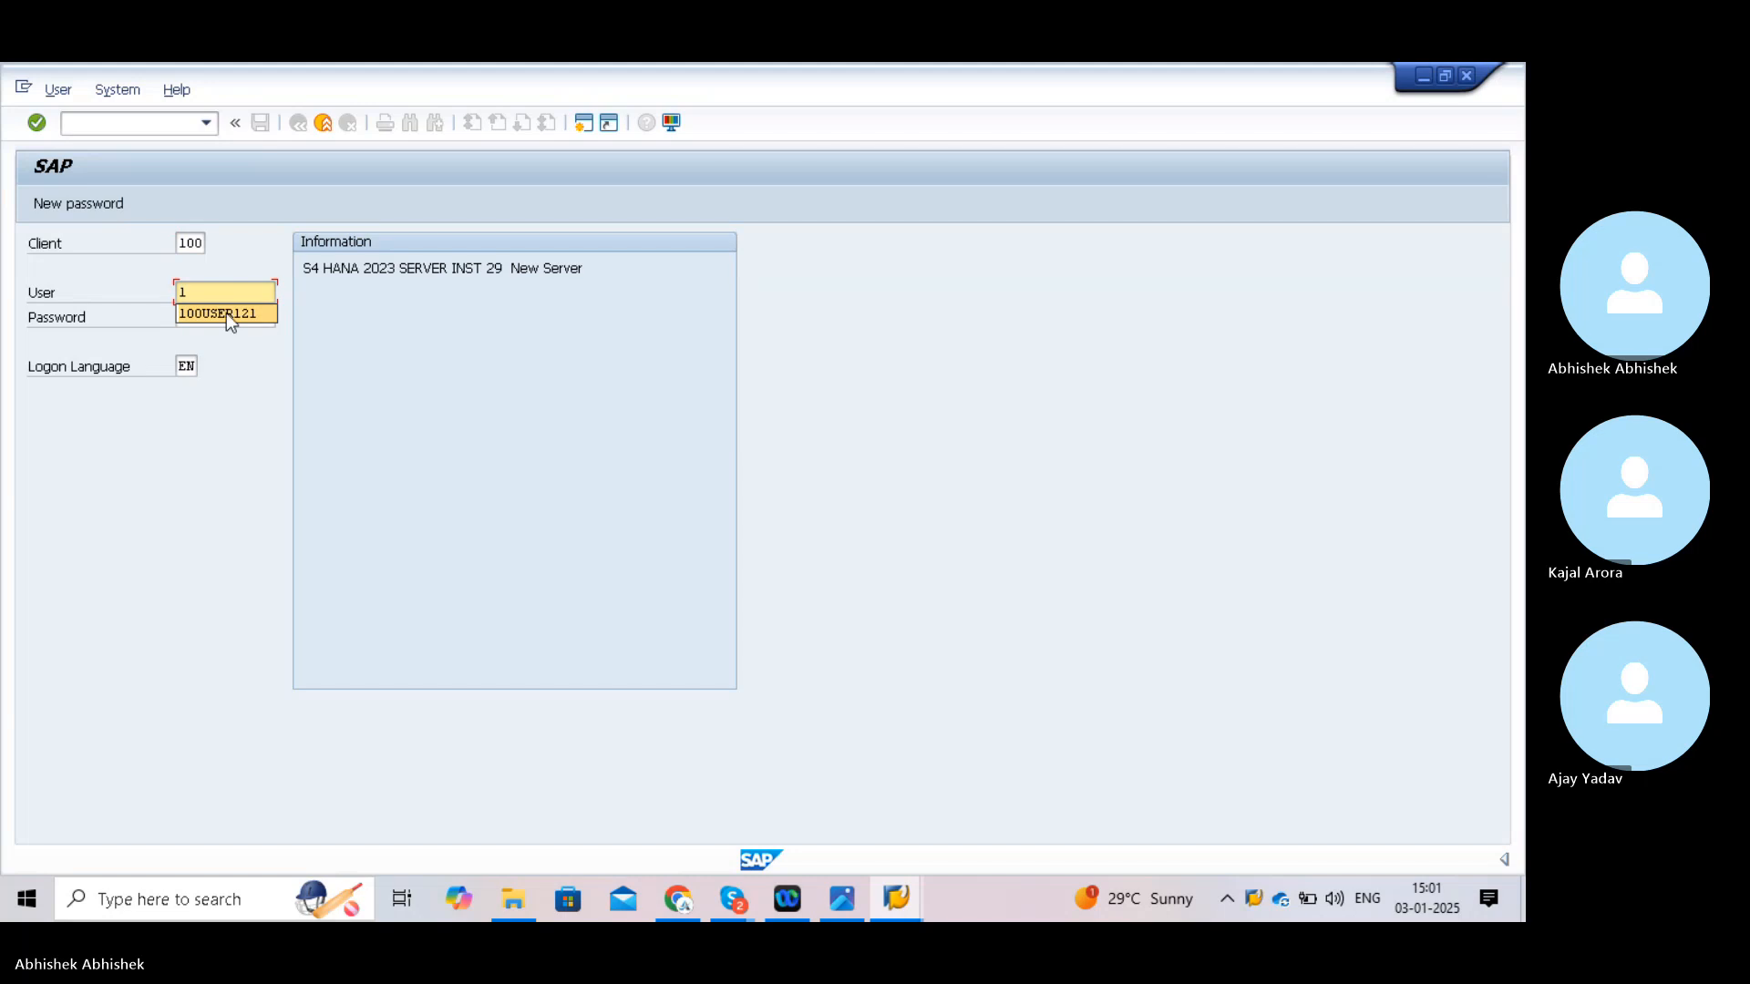
click(226, 314)
key(ctrl+v)
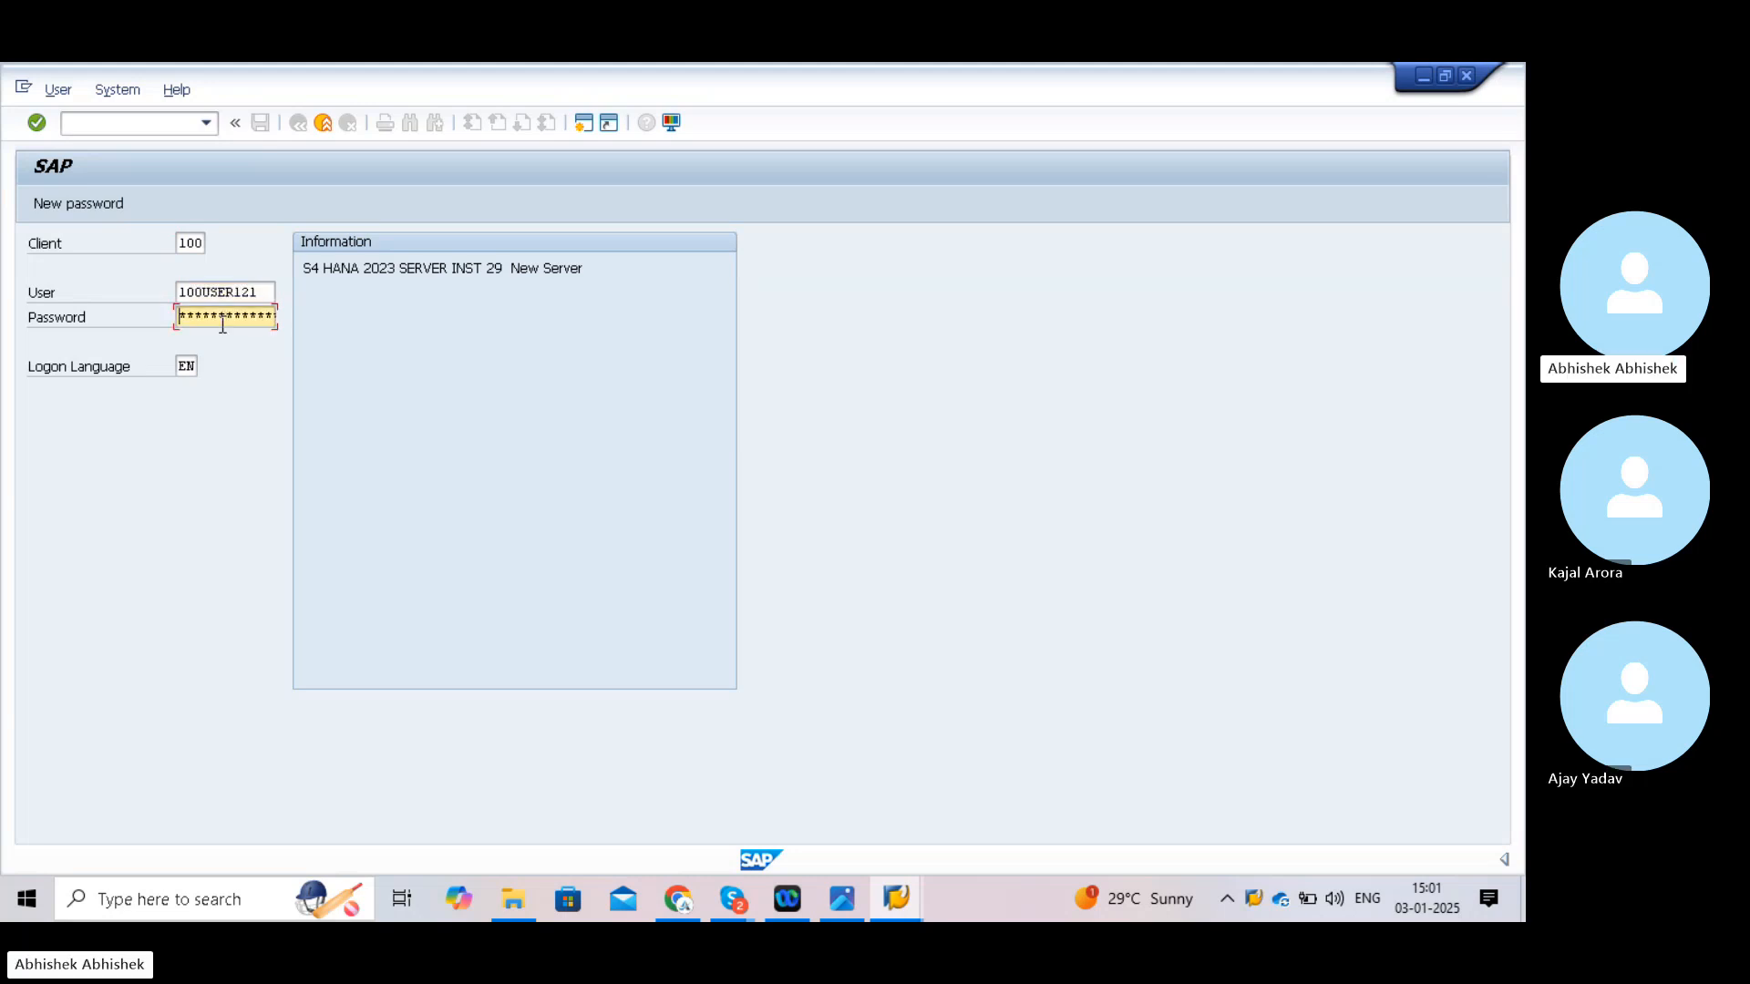
click(223, 325)
text(**)
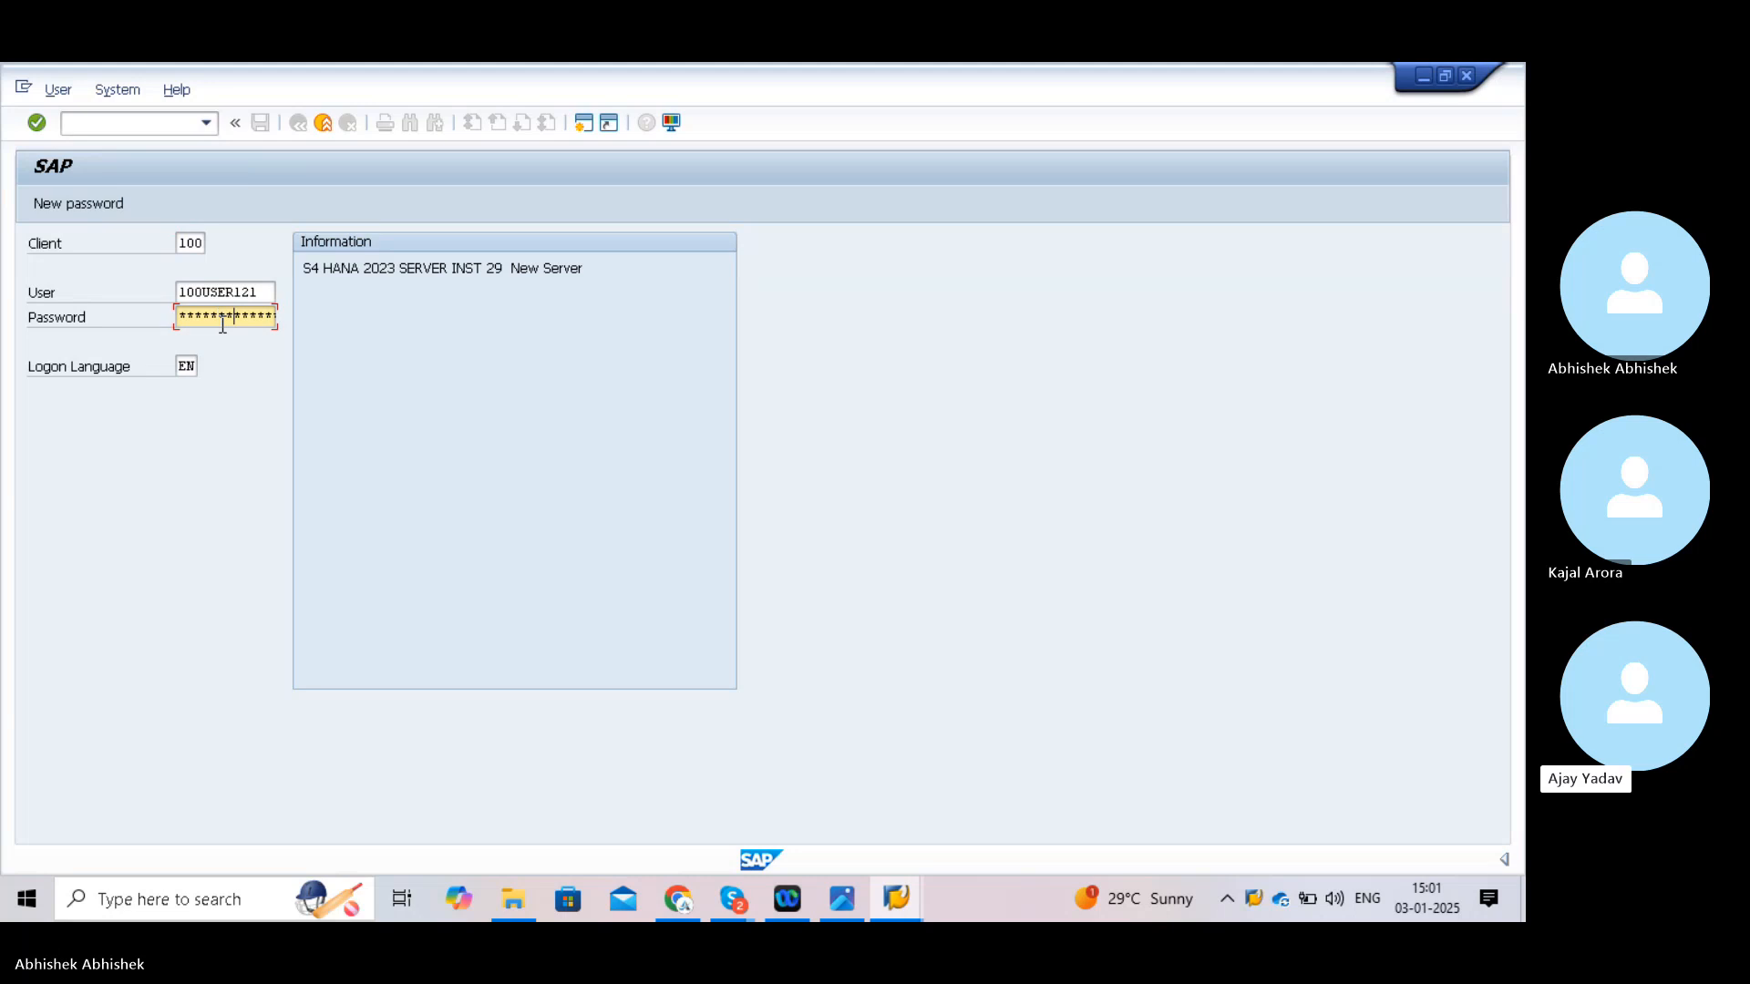
text(*)
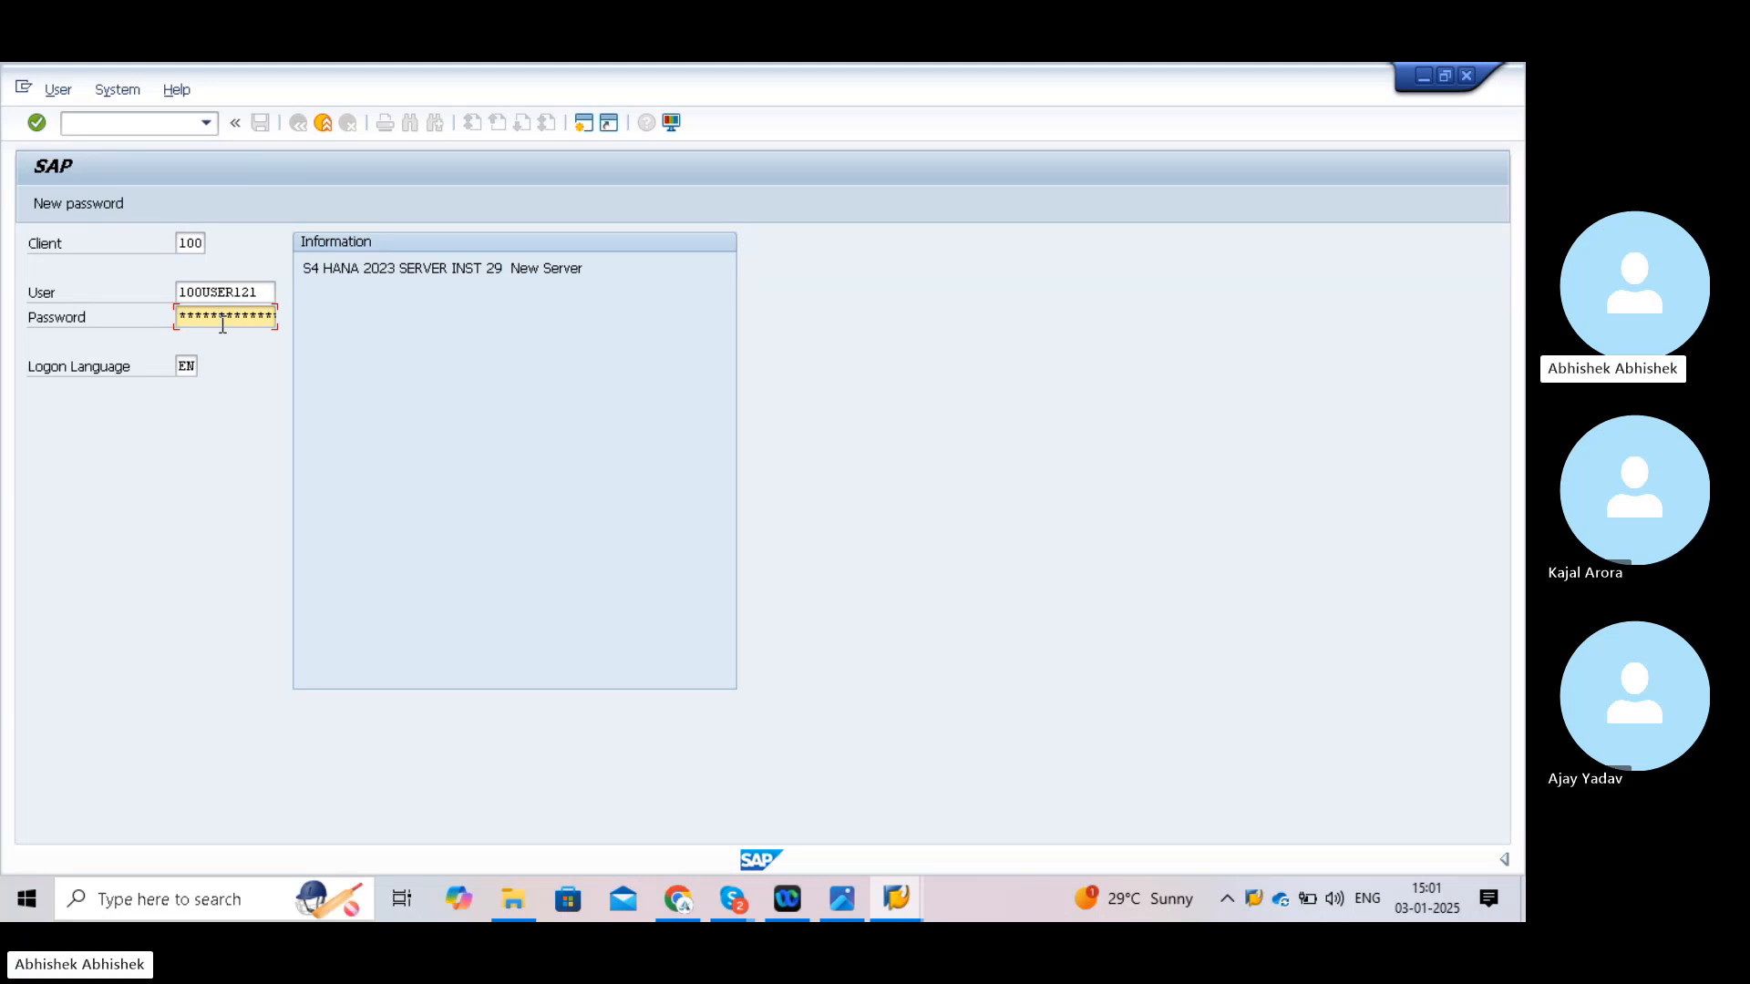
key(Return)
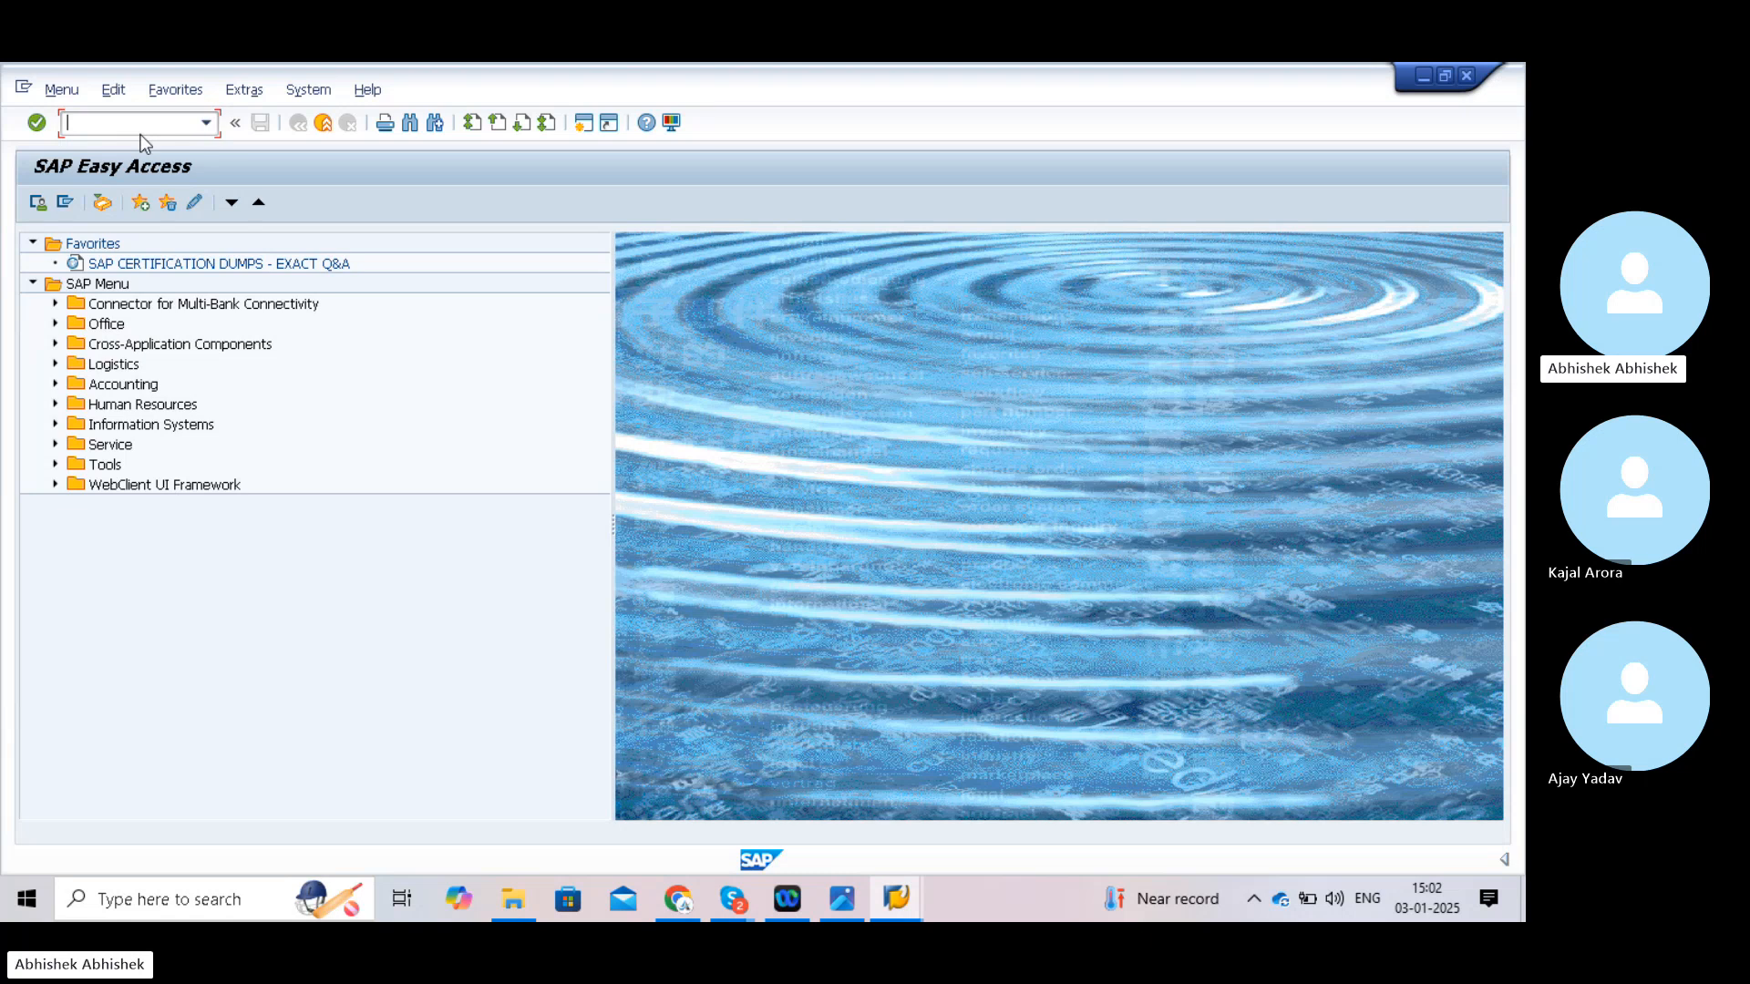
text(ob)
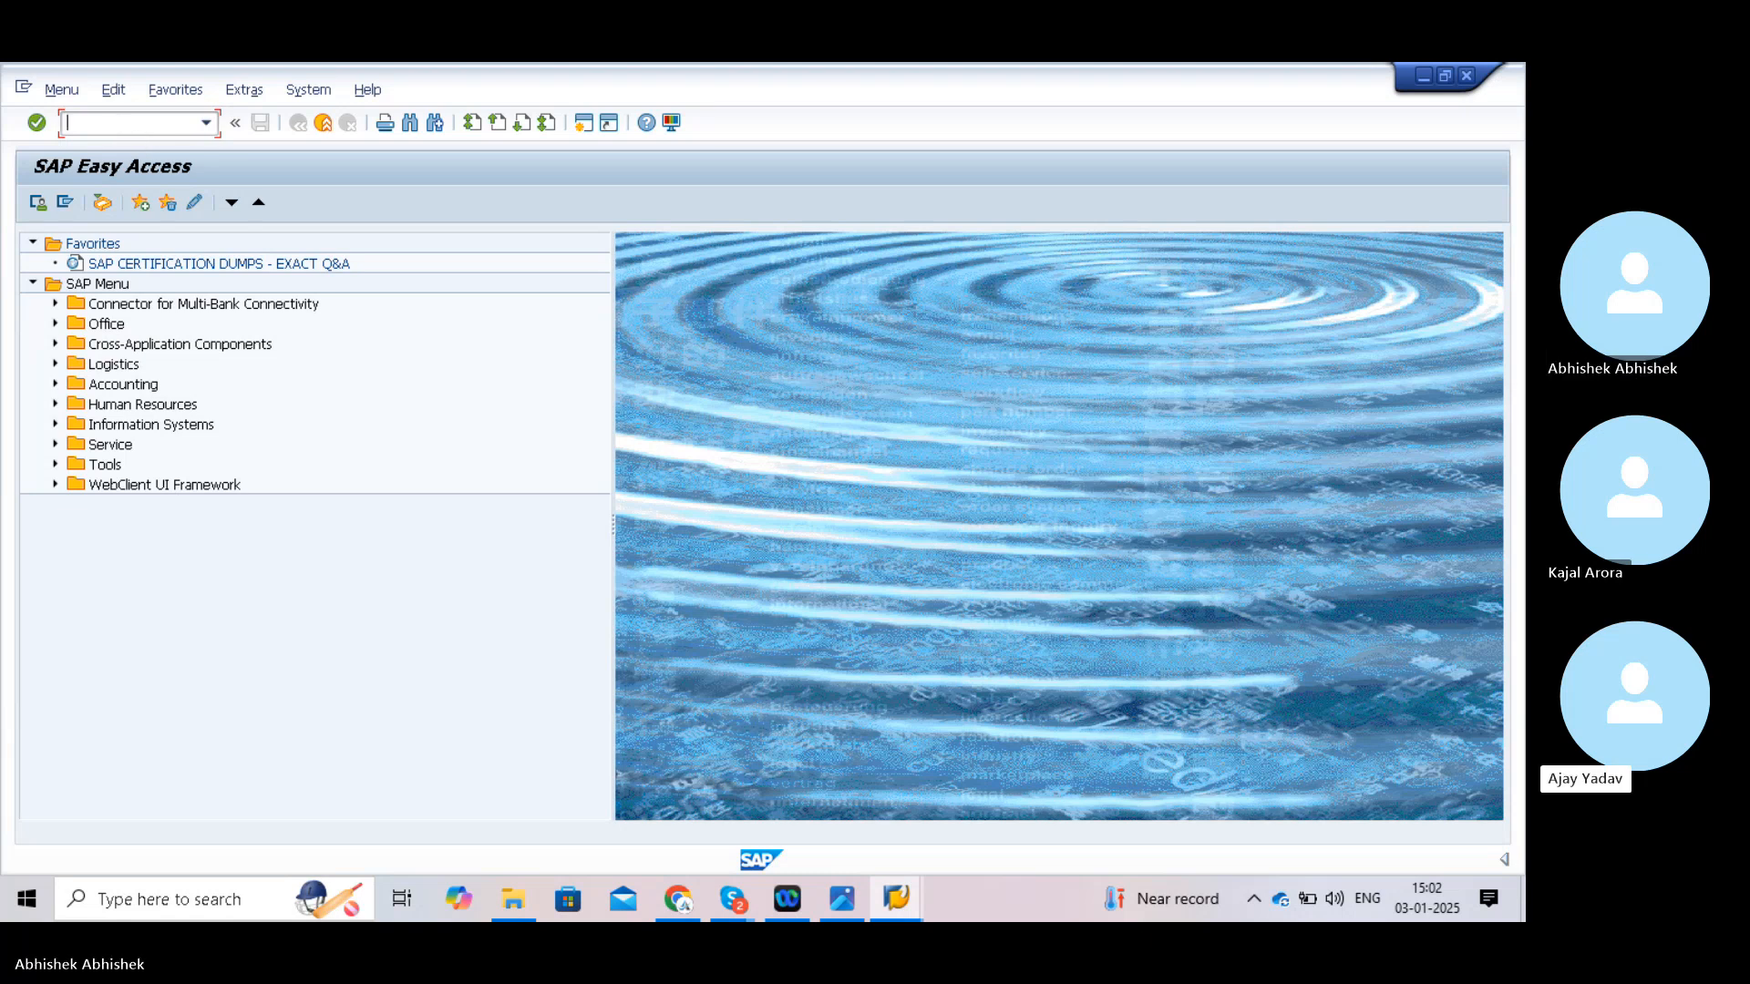
text(2)
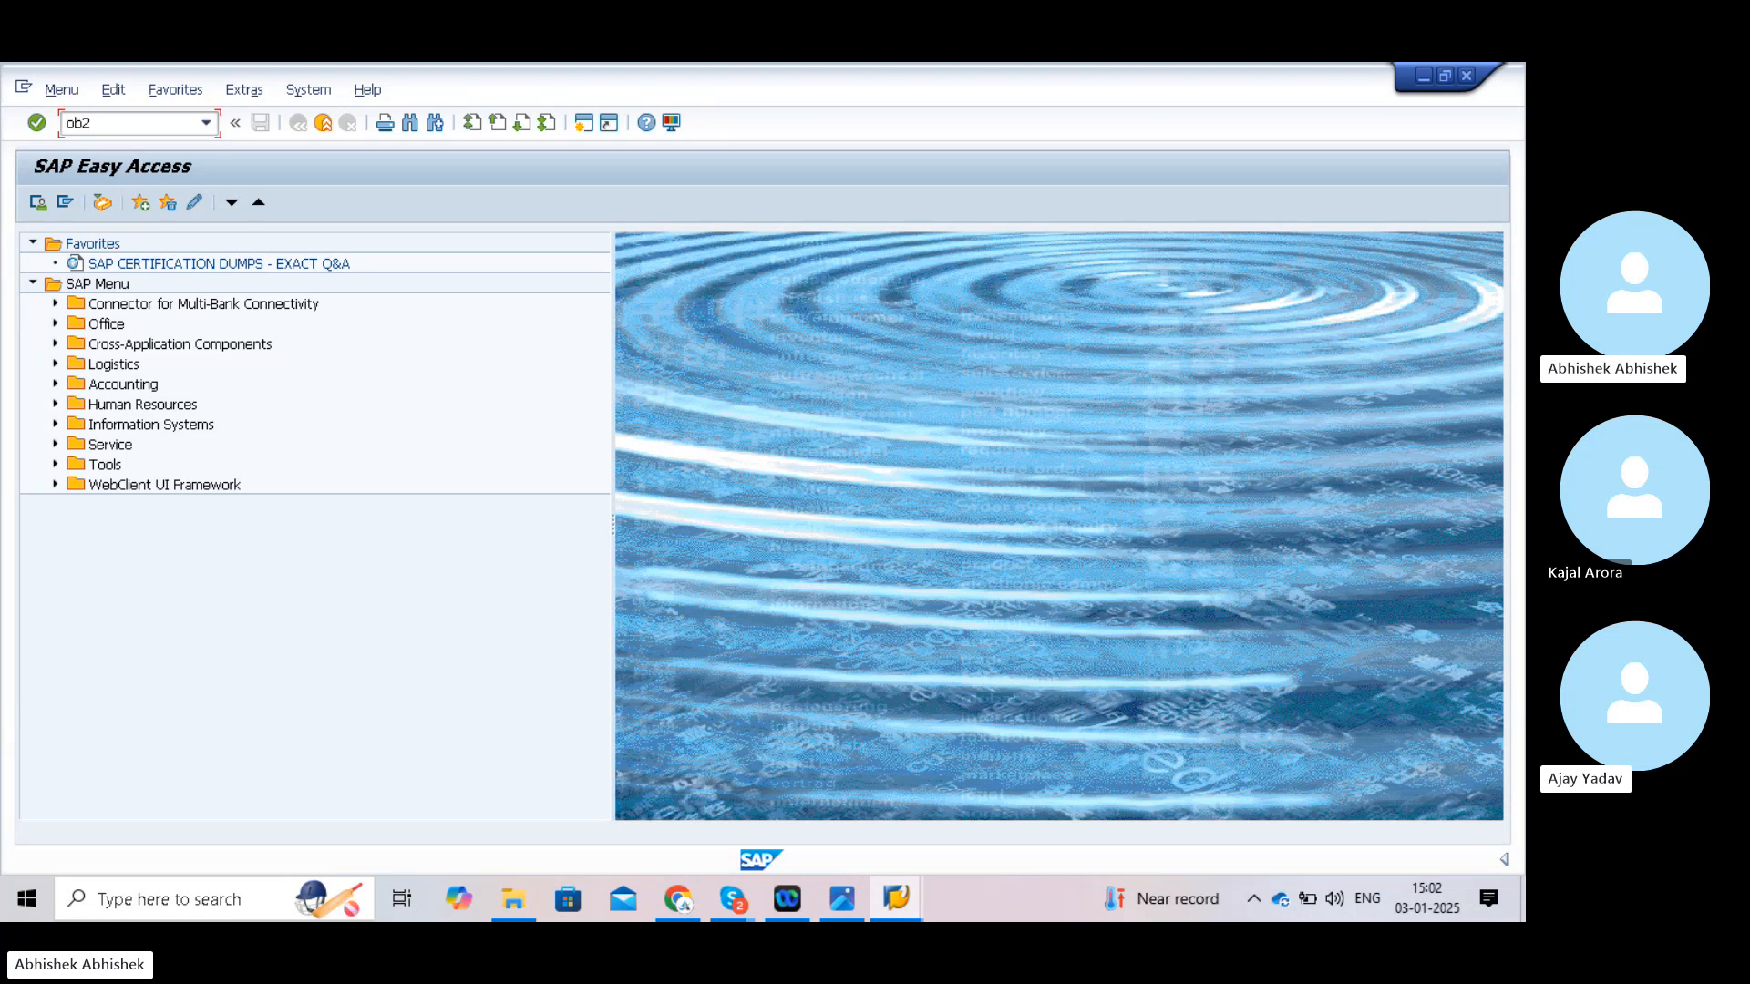
text(9)
key(Return)
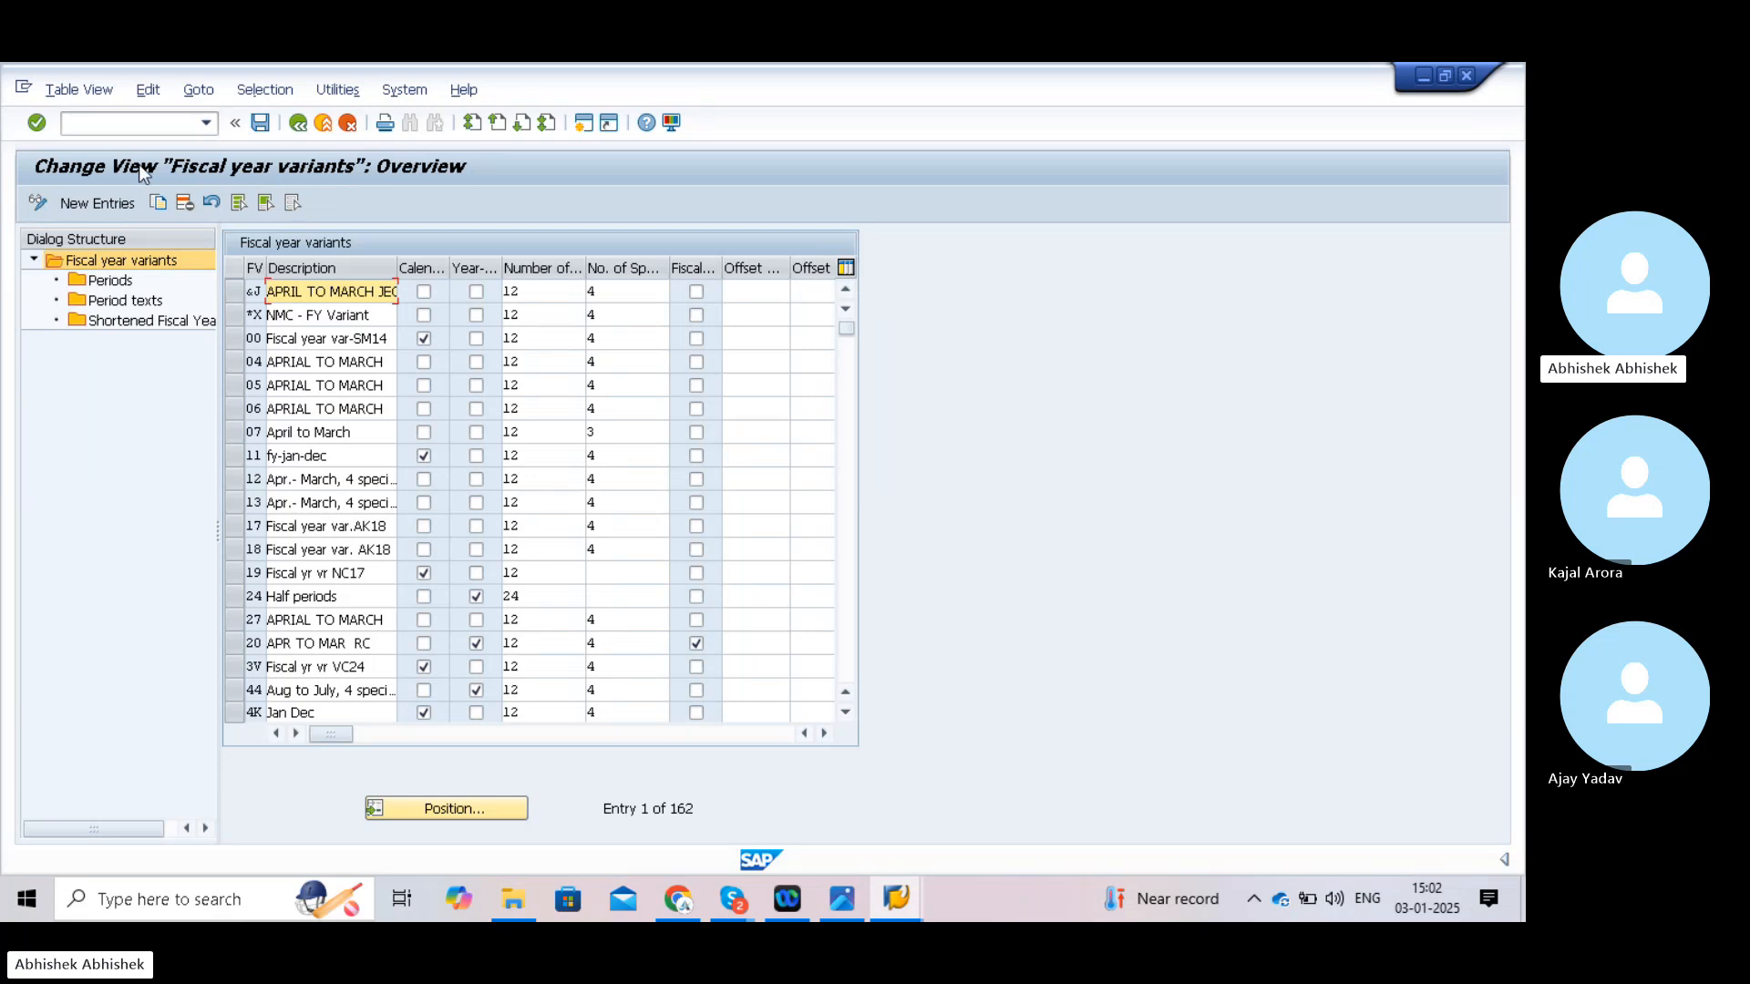
click(114, 125)
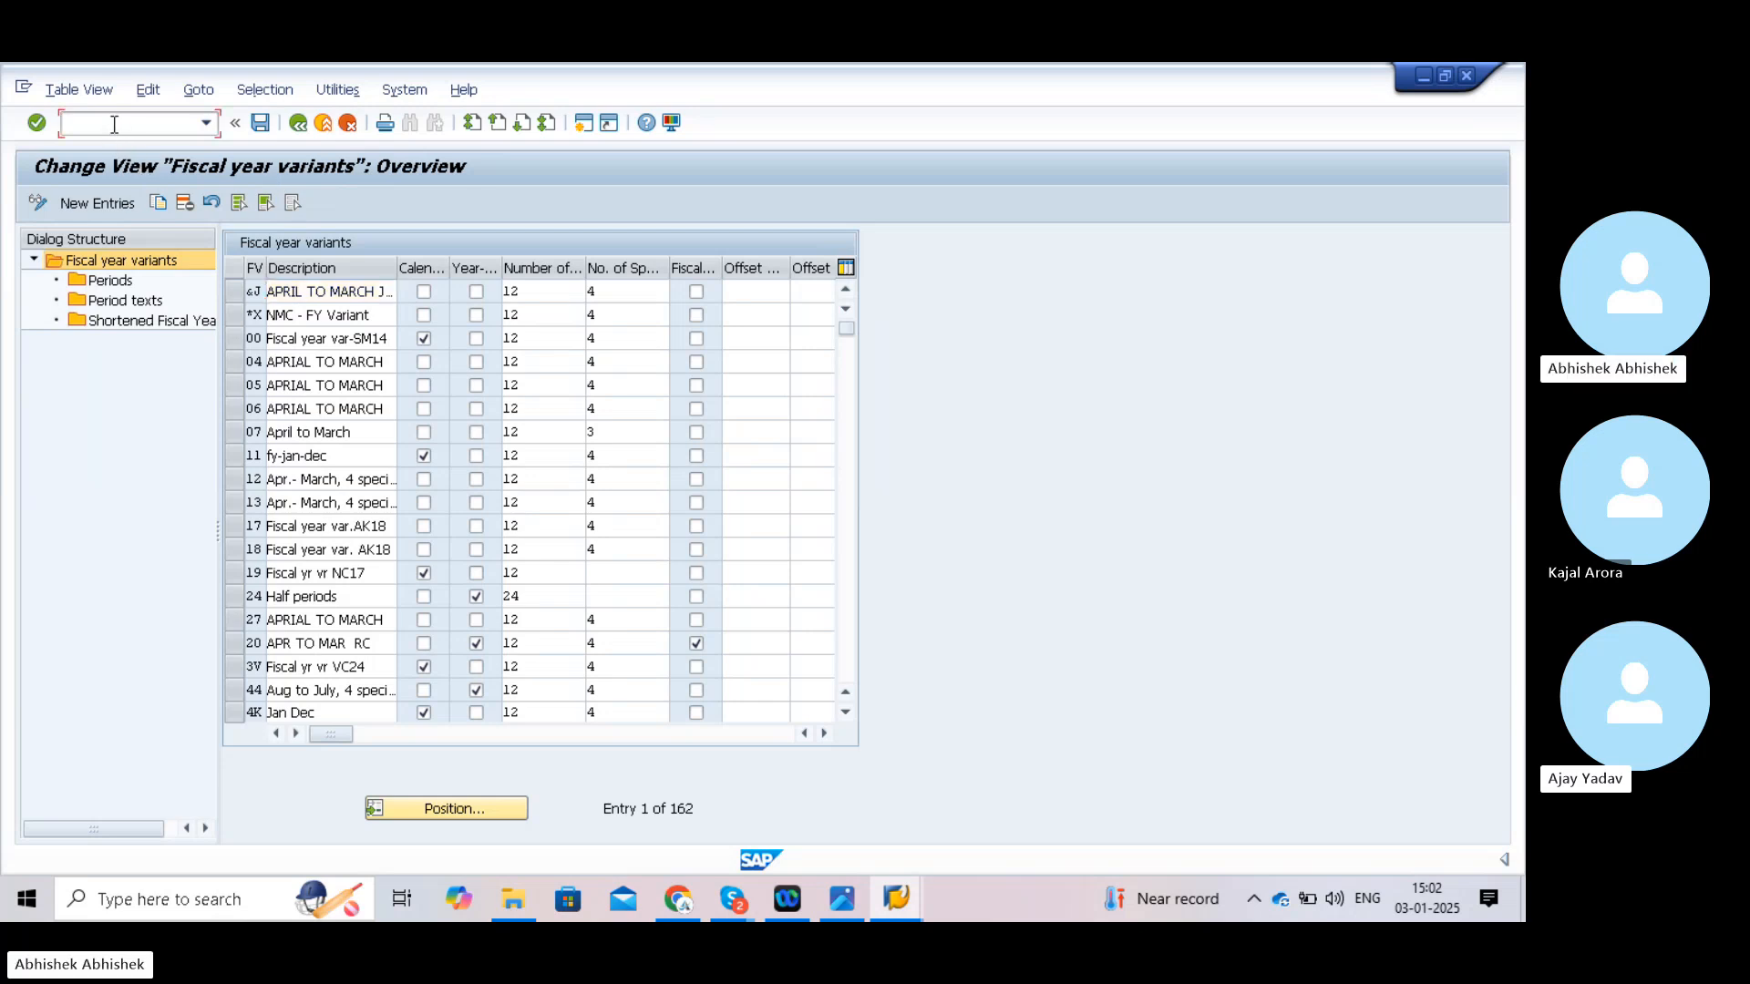
text(/n)
key(Return)
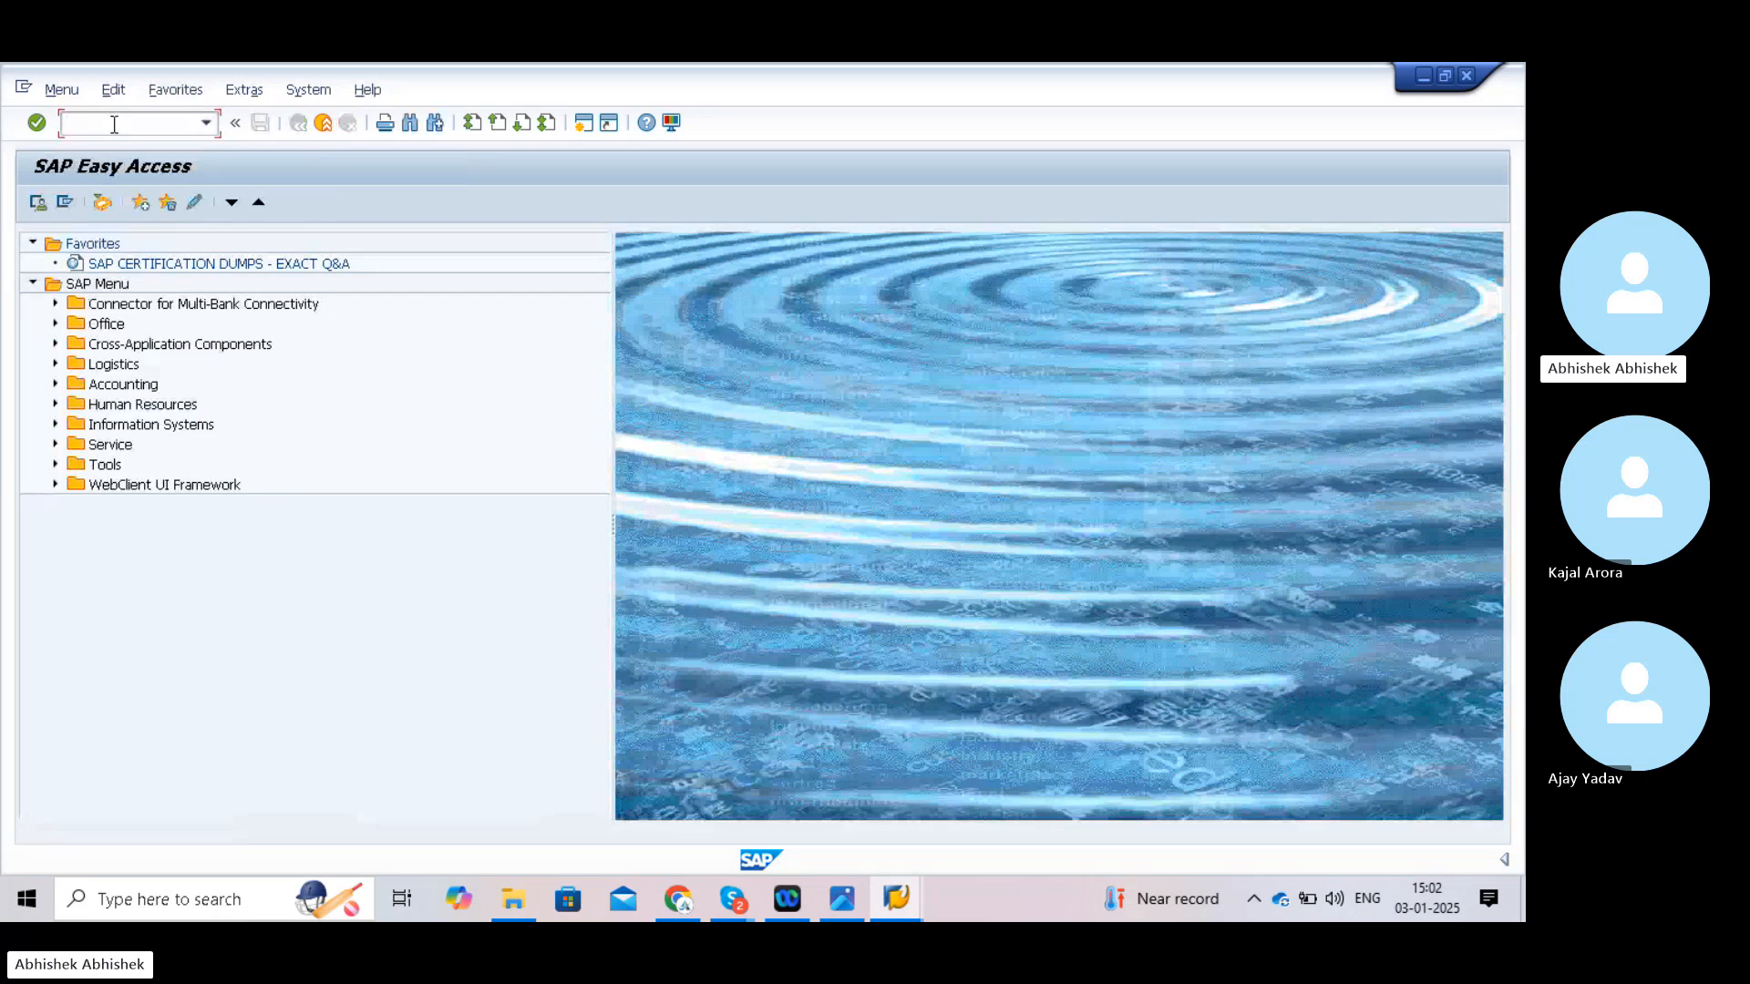
- Run SPRO and expand the SAP Reference IMG to Financial Accounting > Ledgers > Fiscal Year and Posting Periods
text(spro)
key(Return)
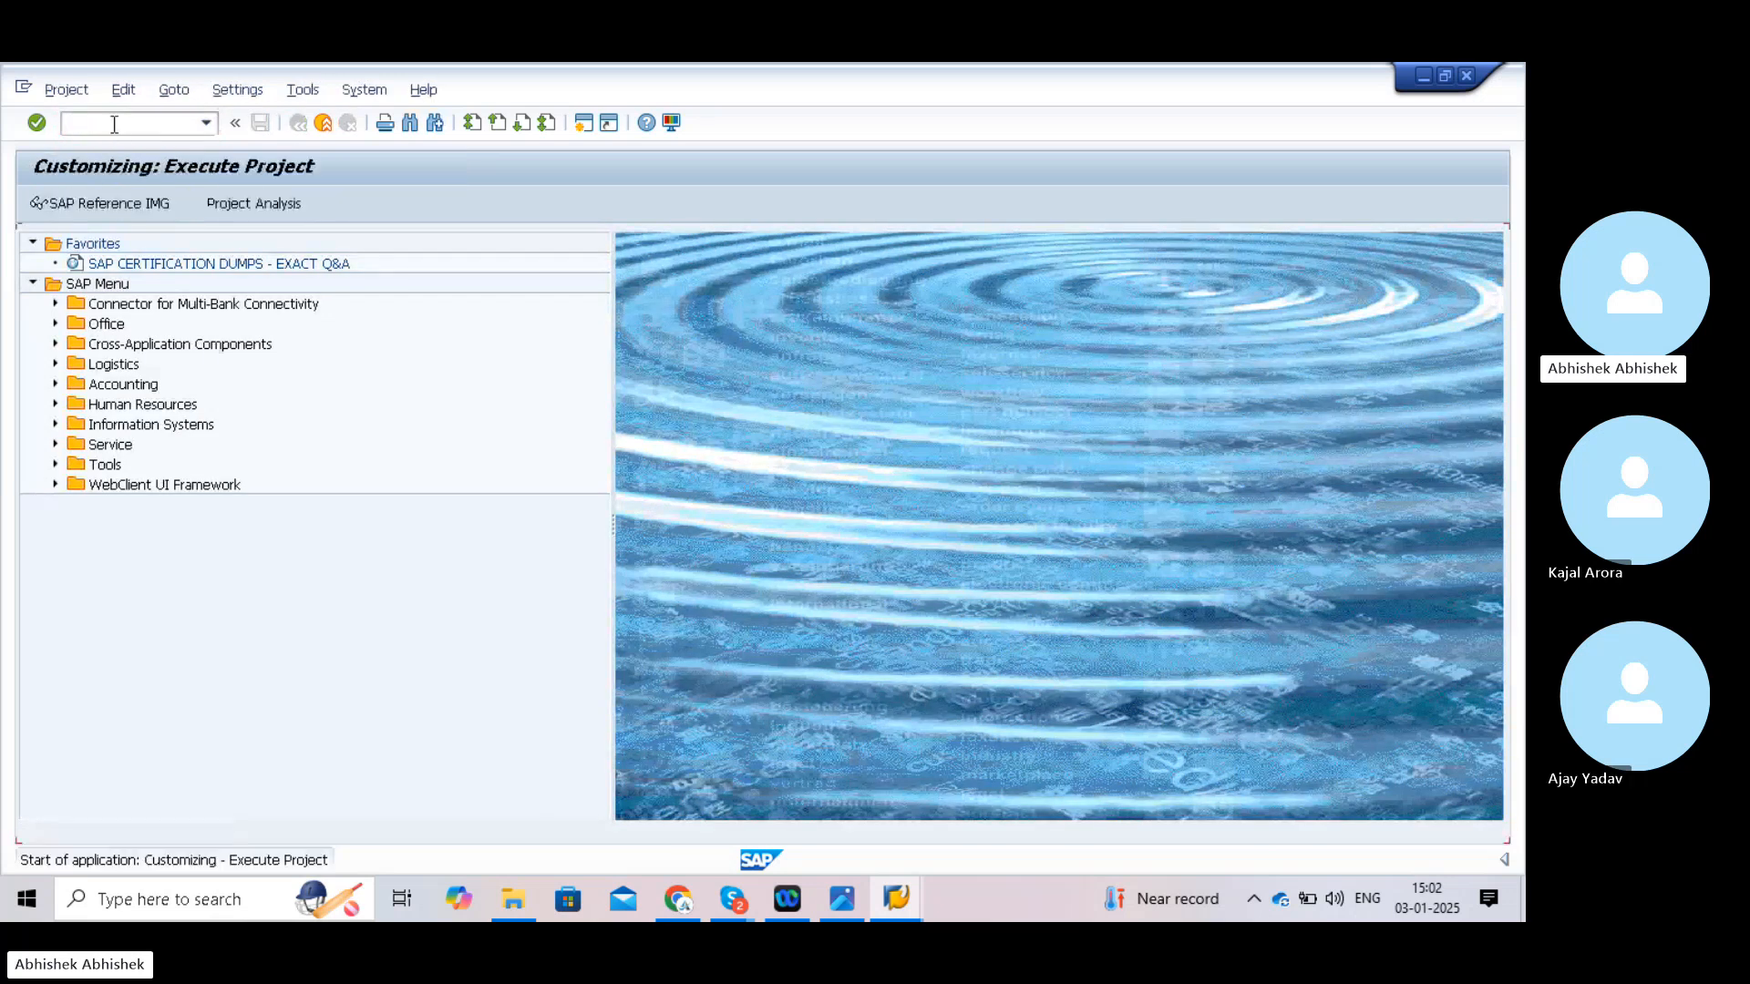
click(93, 207)
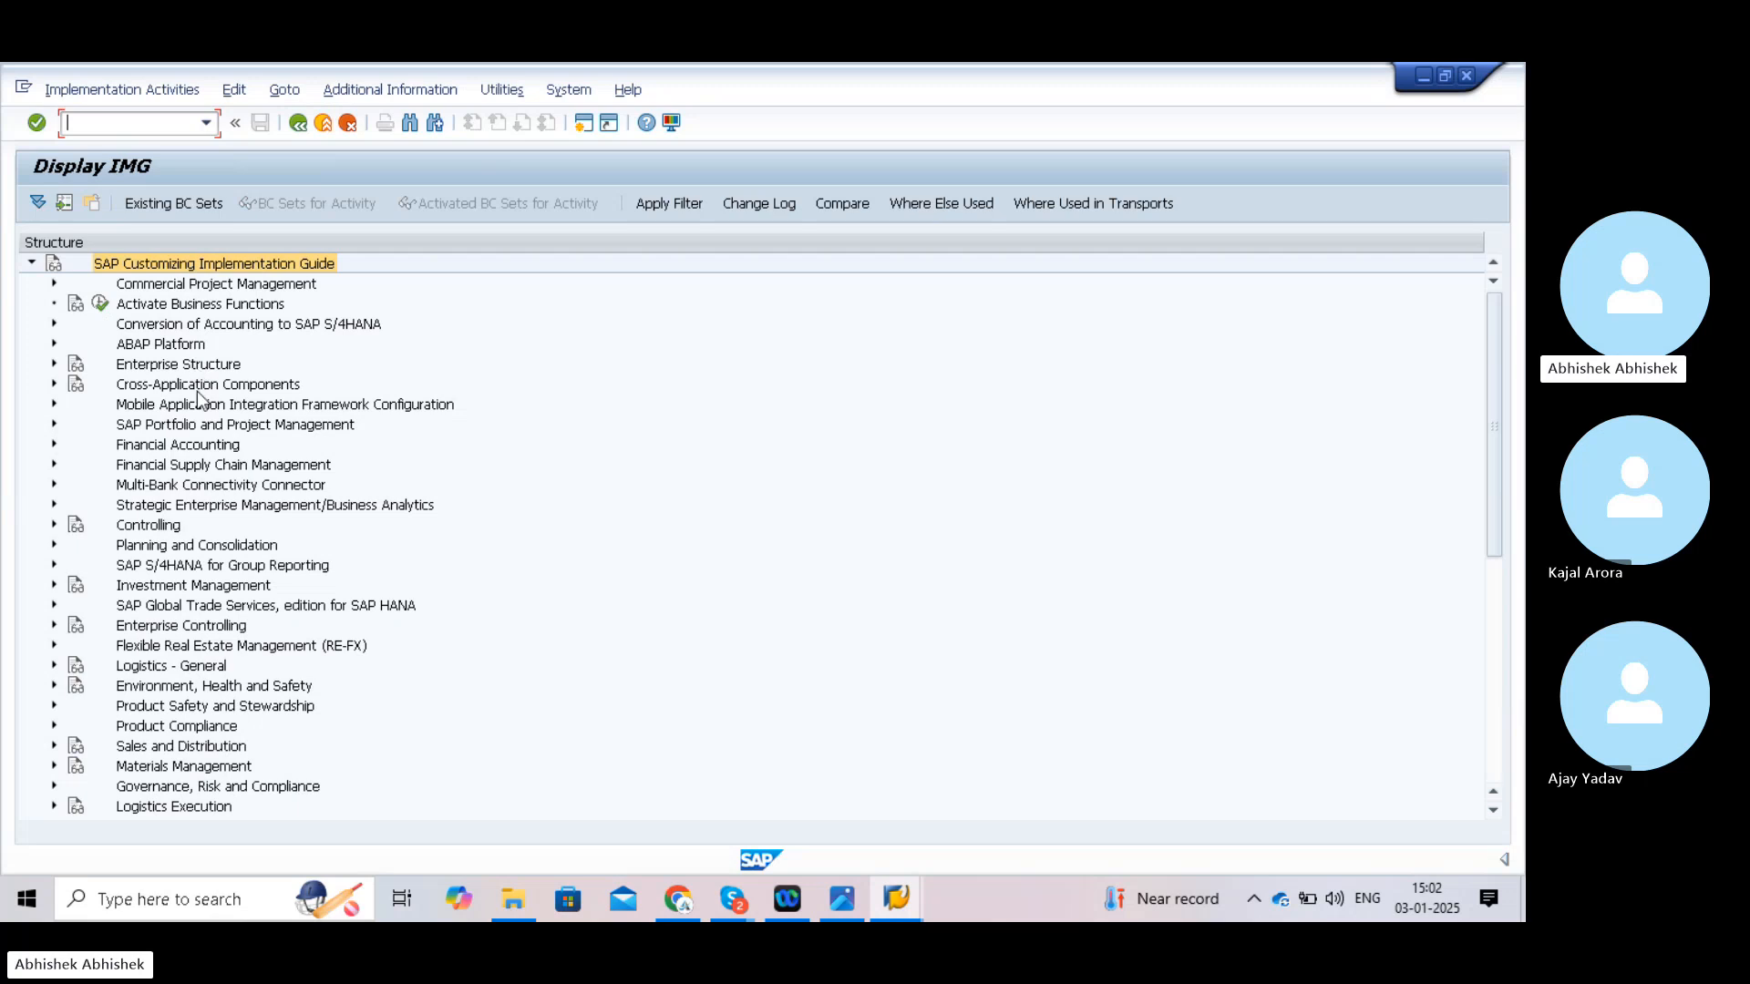
click(54, 445)
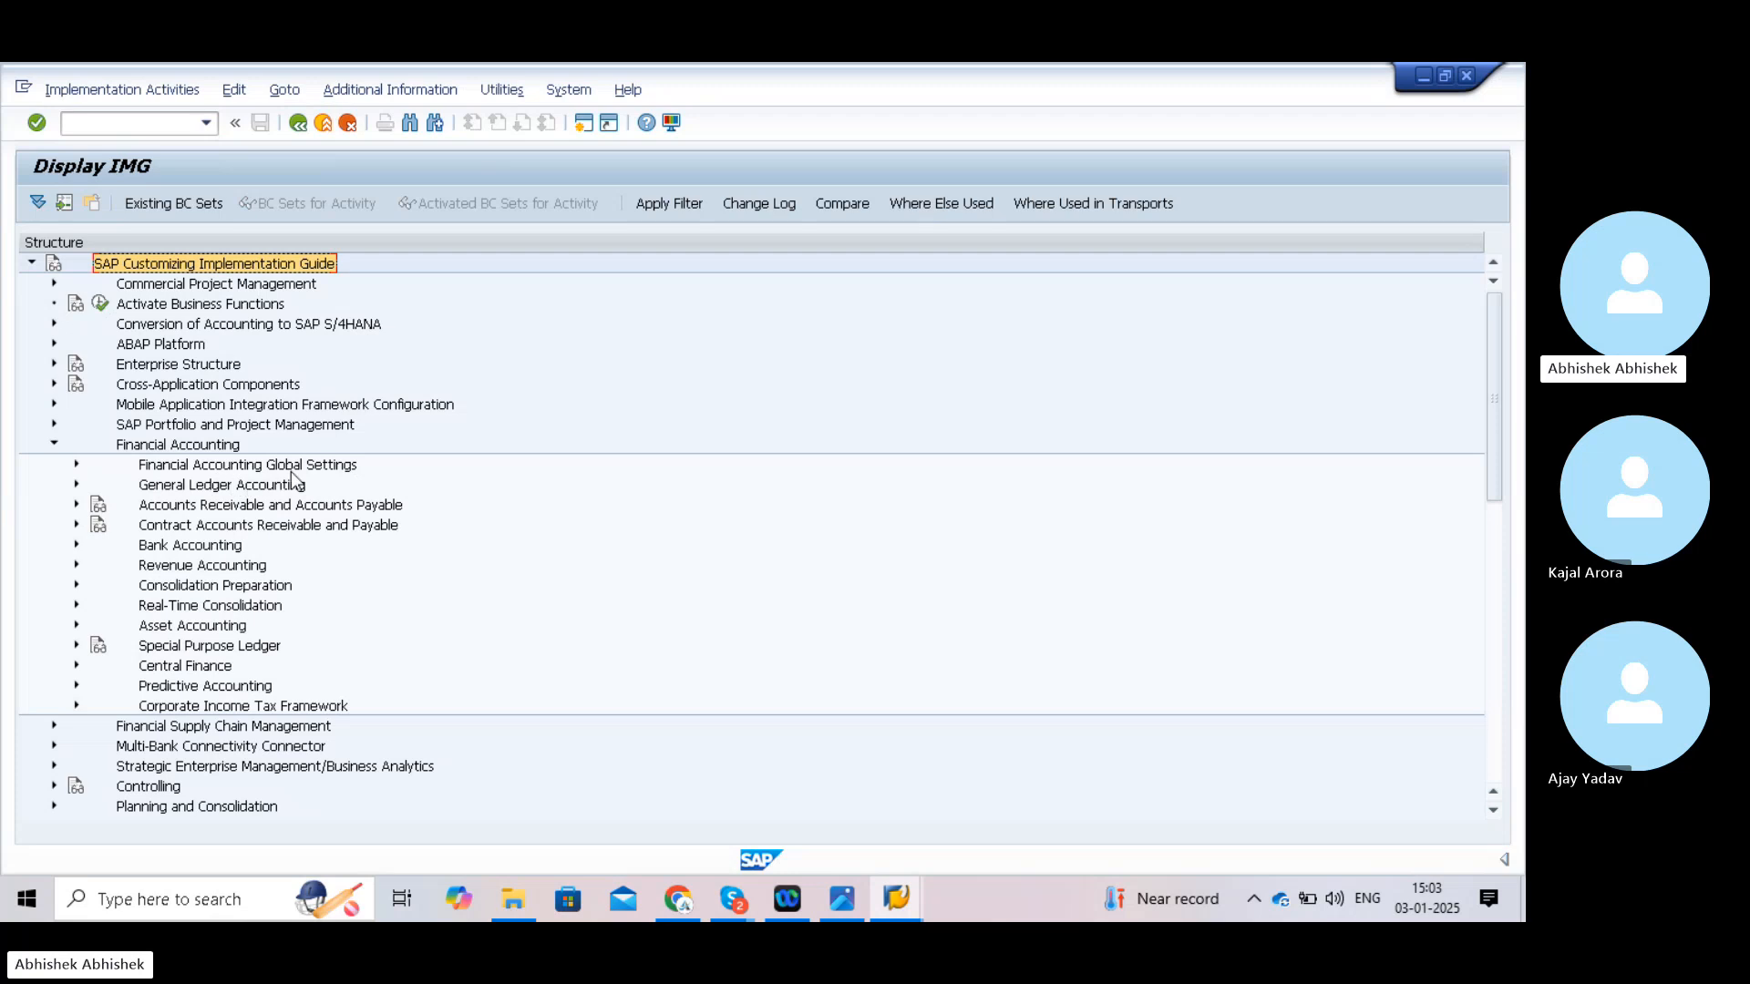
click(74, 465)
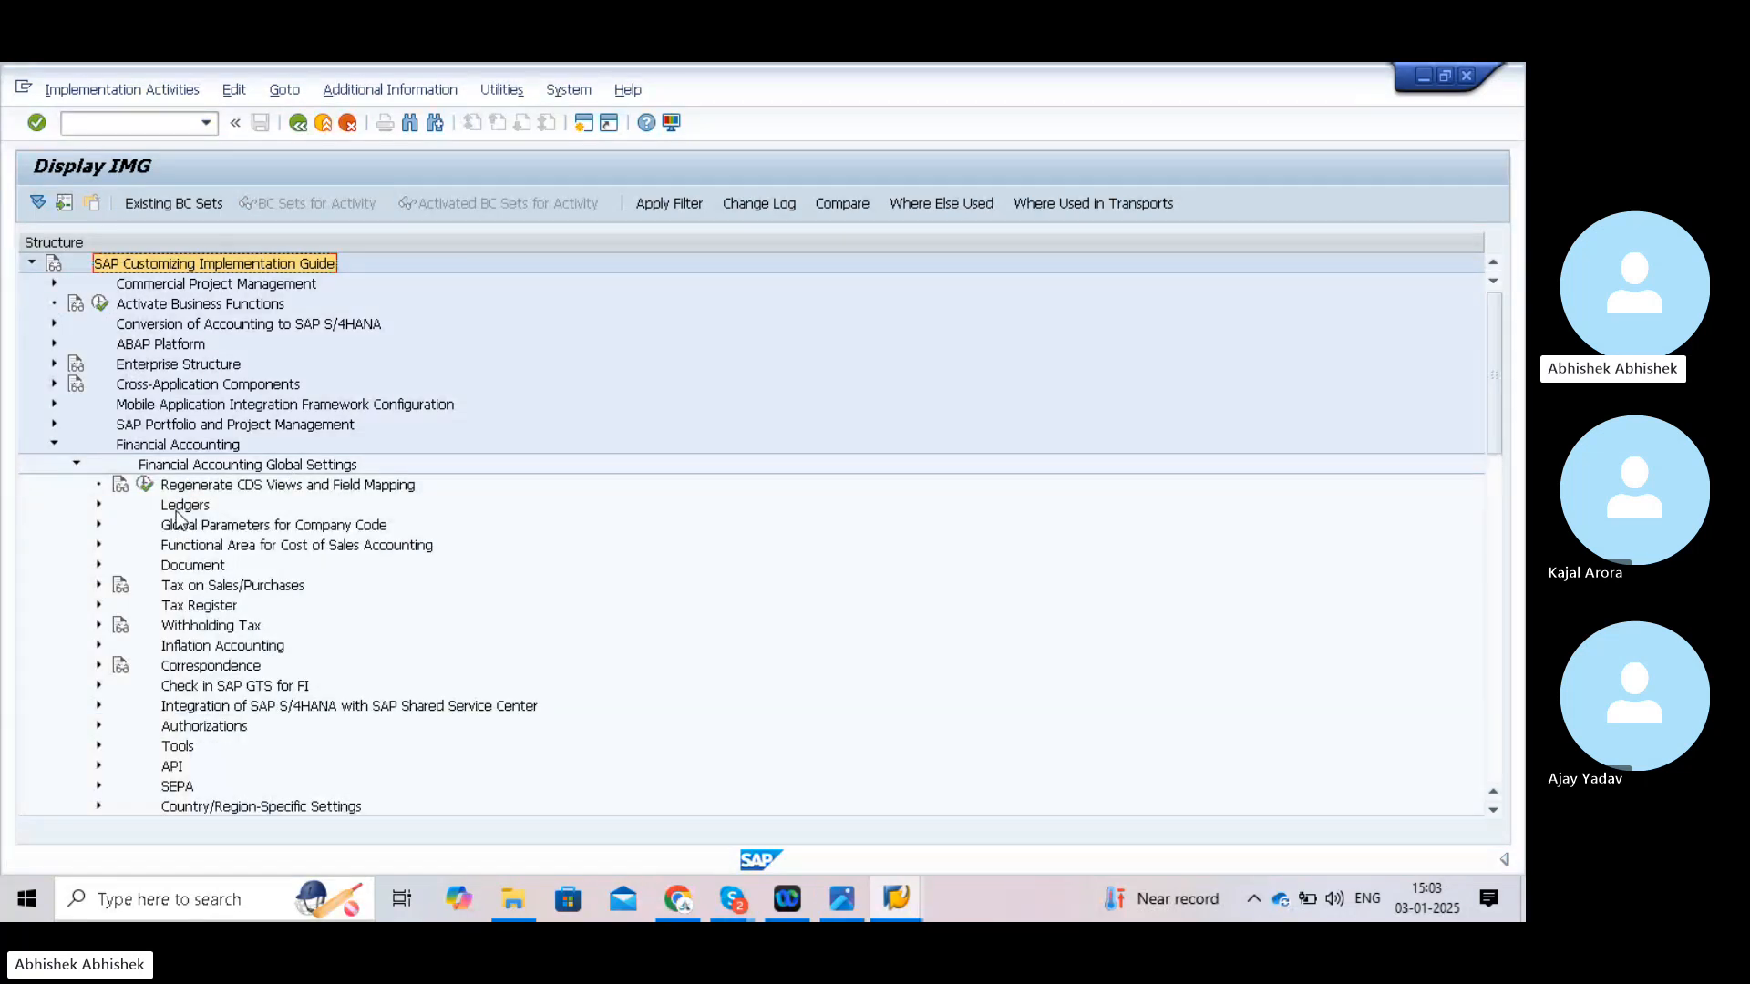
click(99, 507)
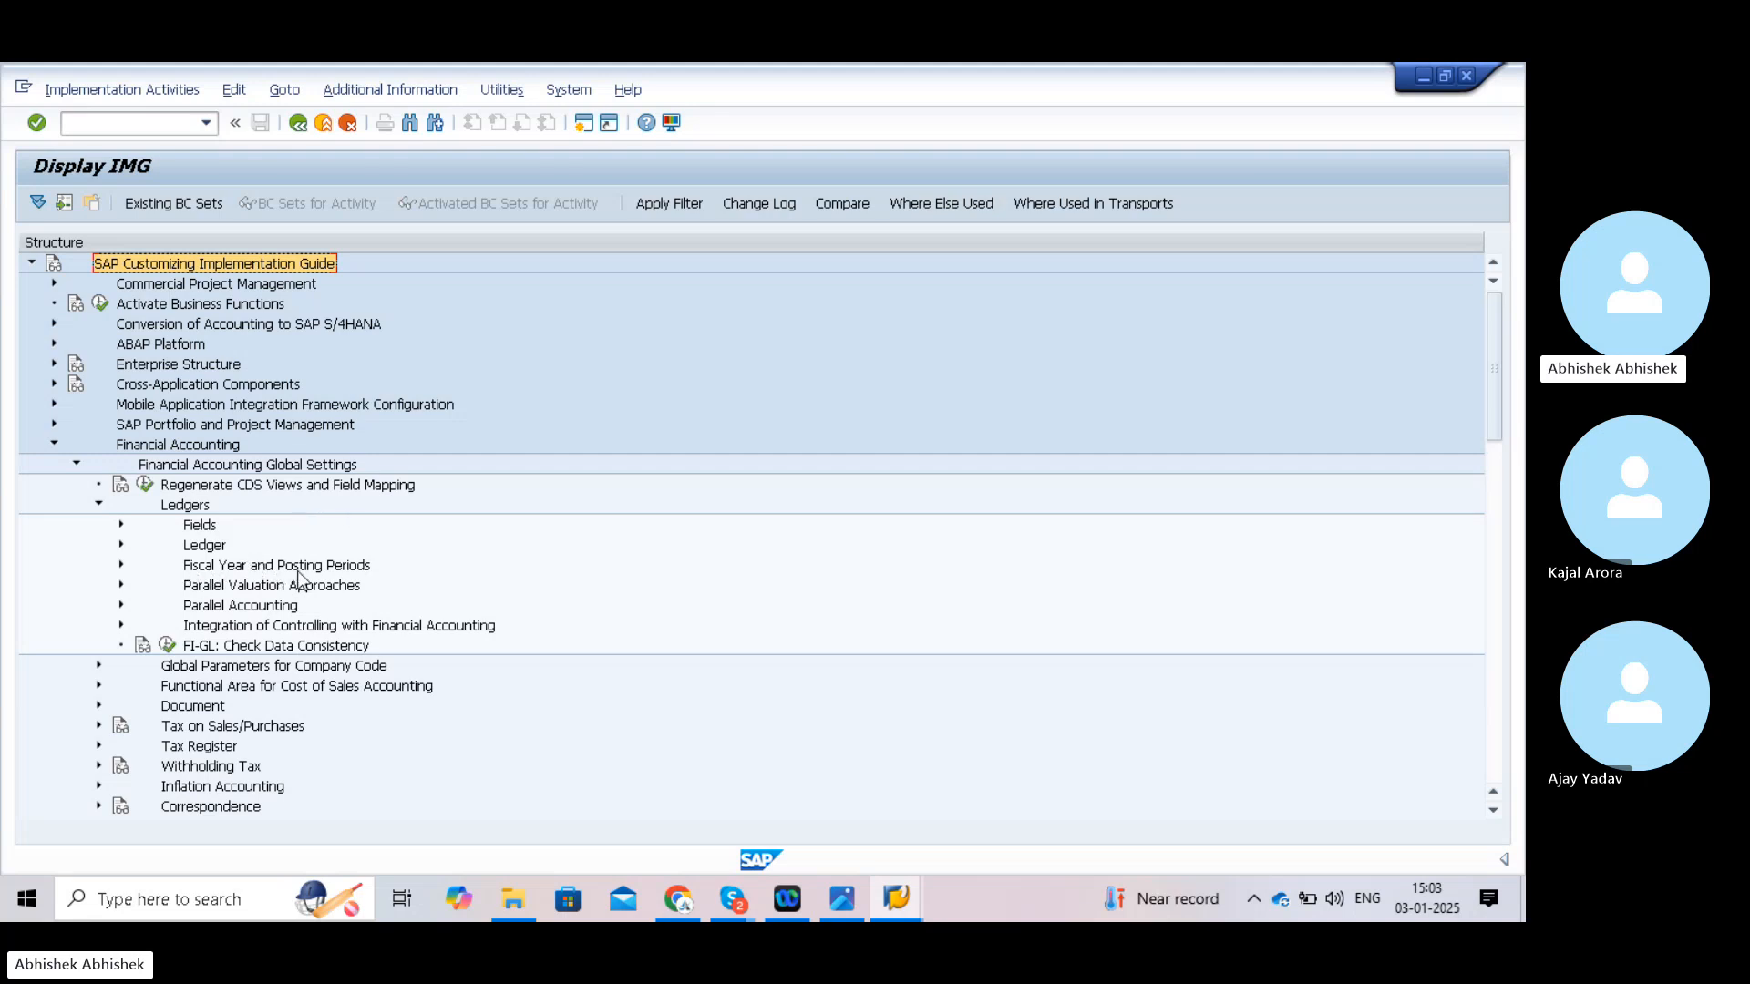
click(121, 565)
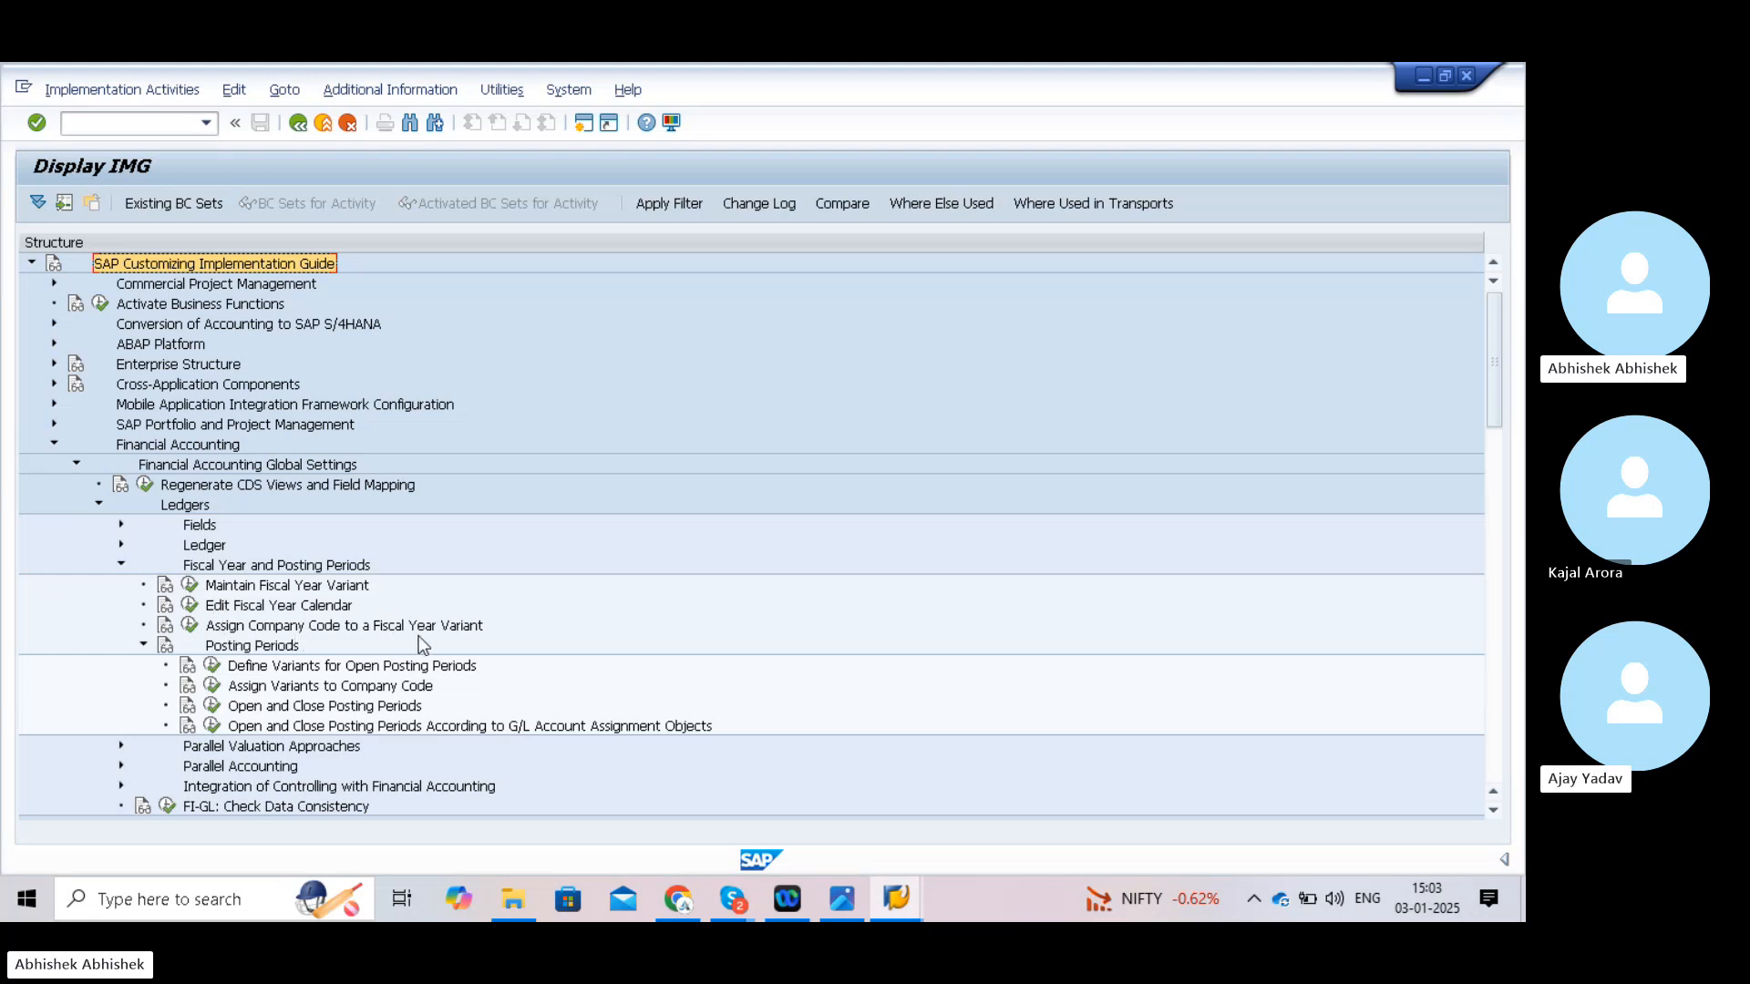
- Show each IMG activity's technical key and widen the key column
click(381, 91)
mouse_move(444, 126)
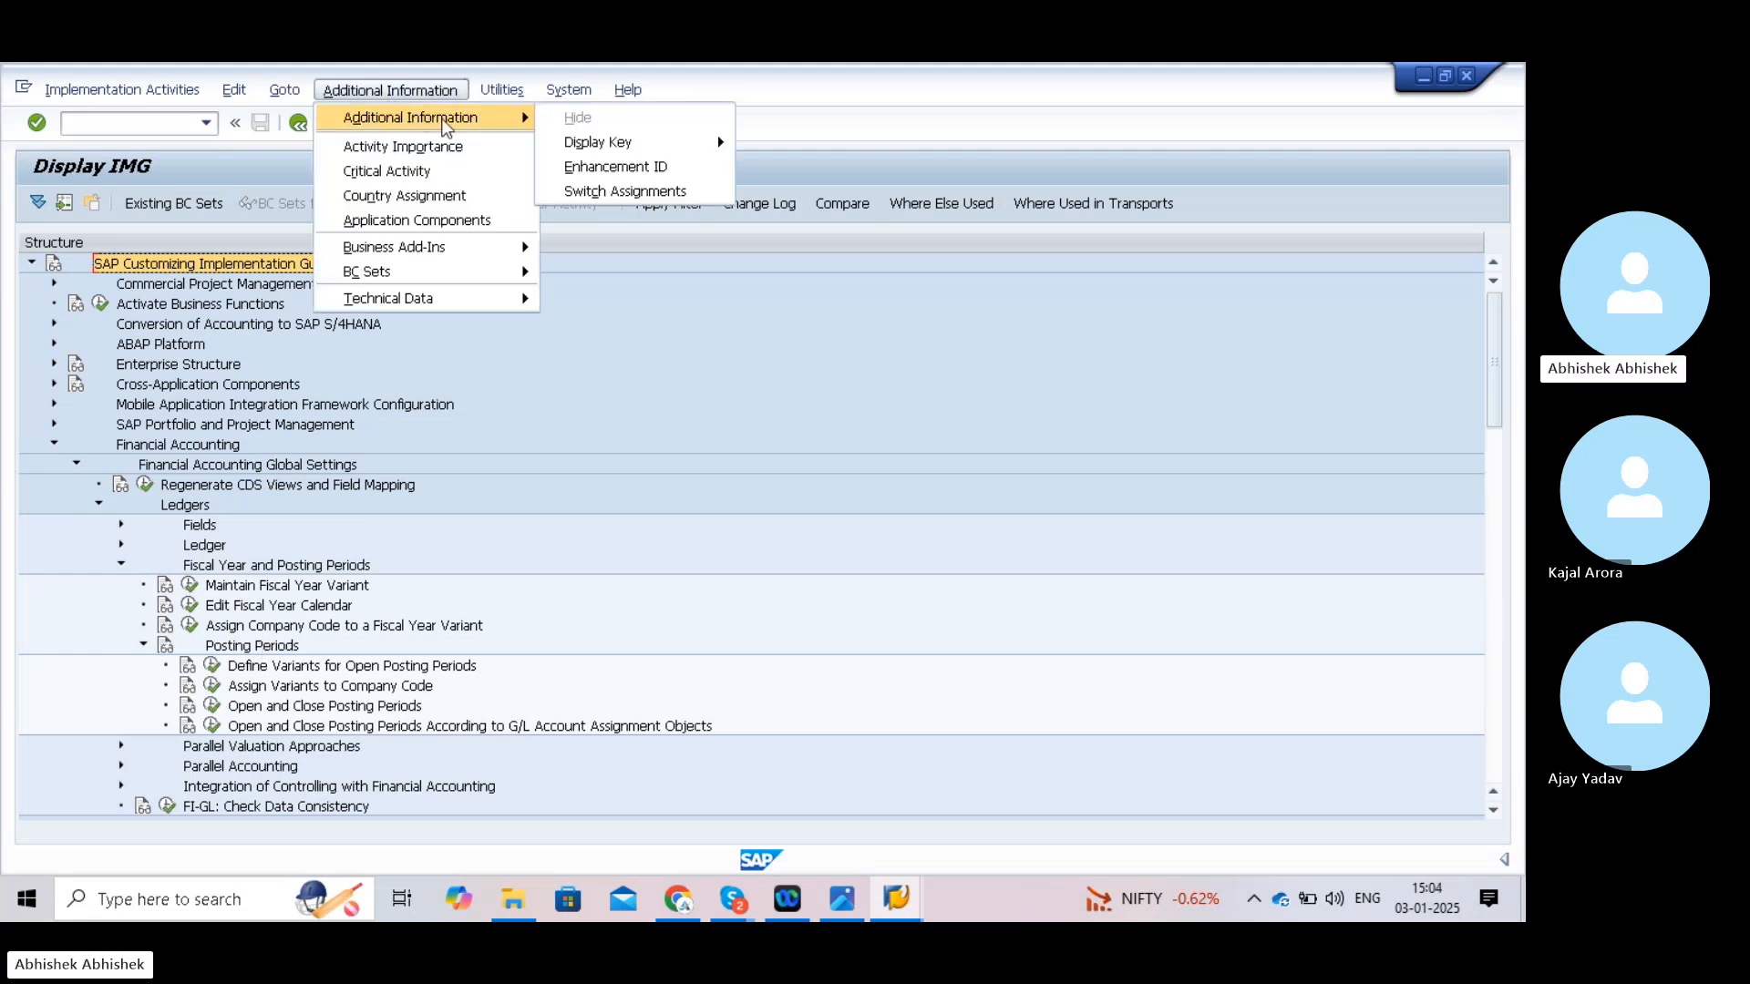
mouse_move(641, 144)
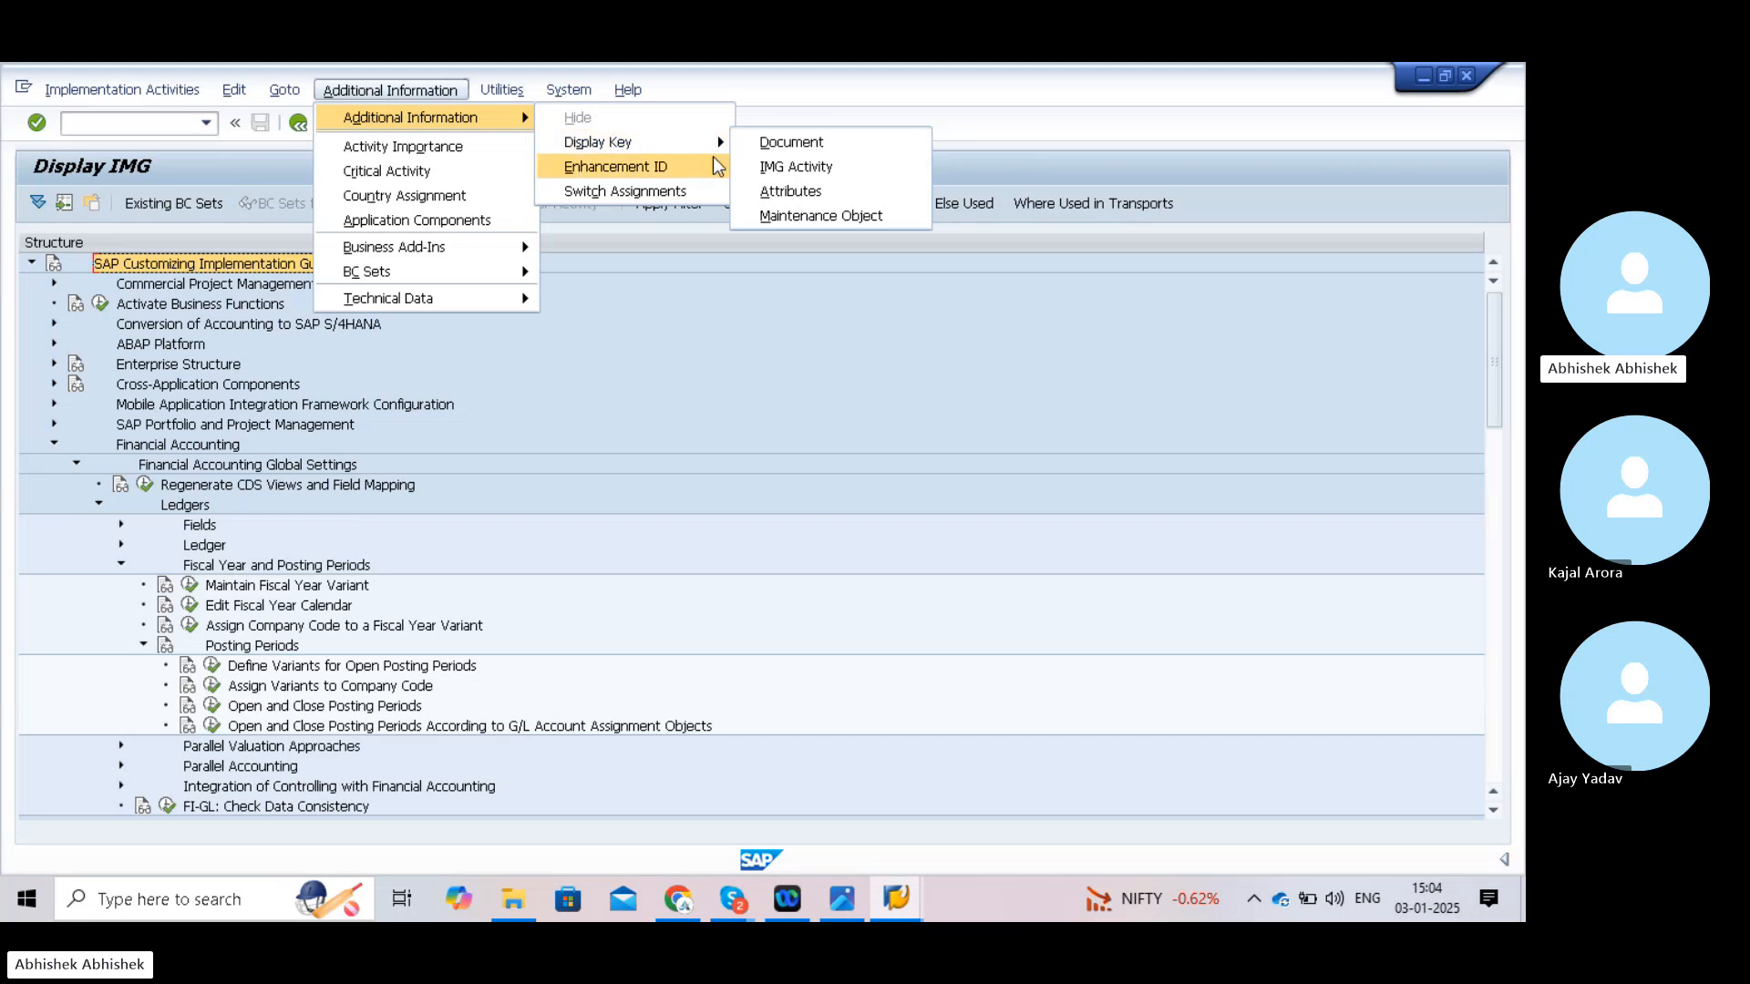
click(763, 168)
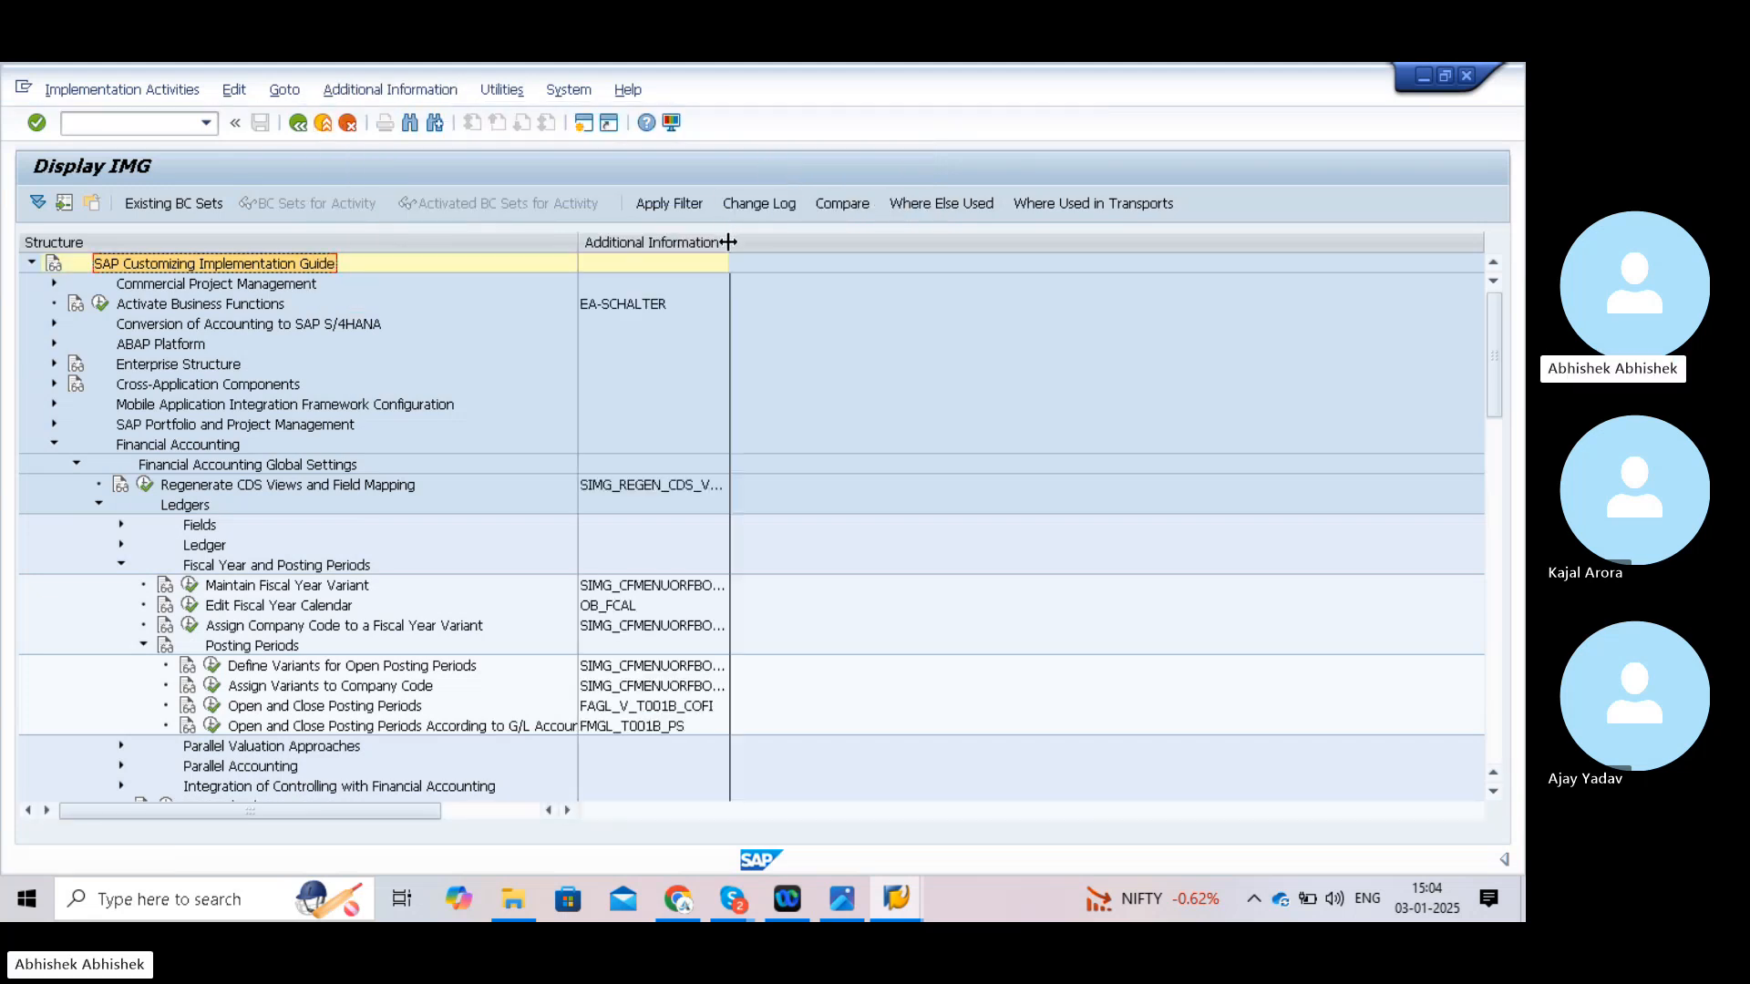
drag(728, 239, 789, 243)
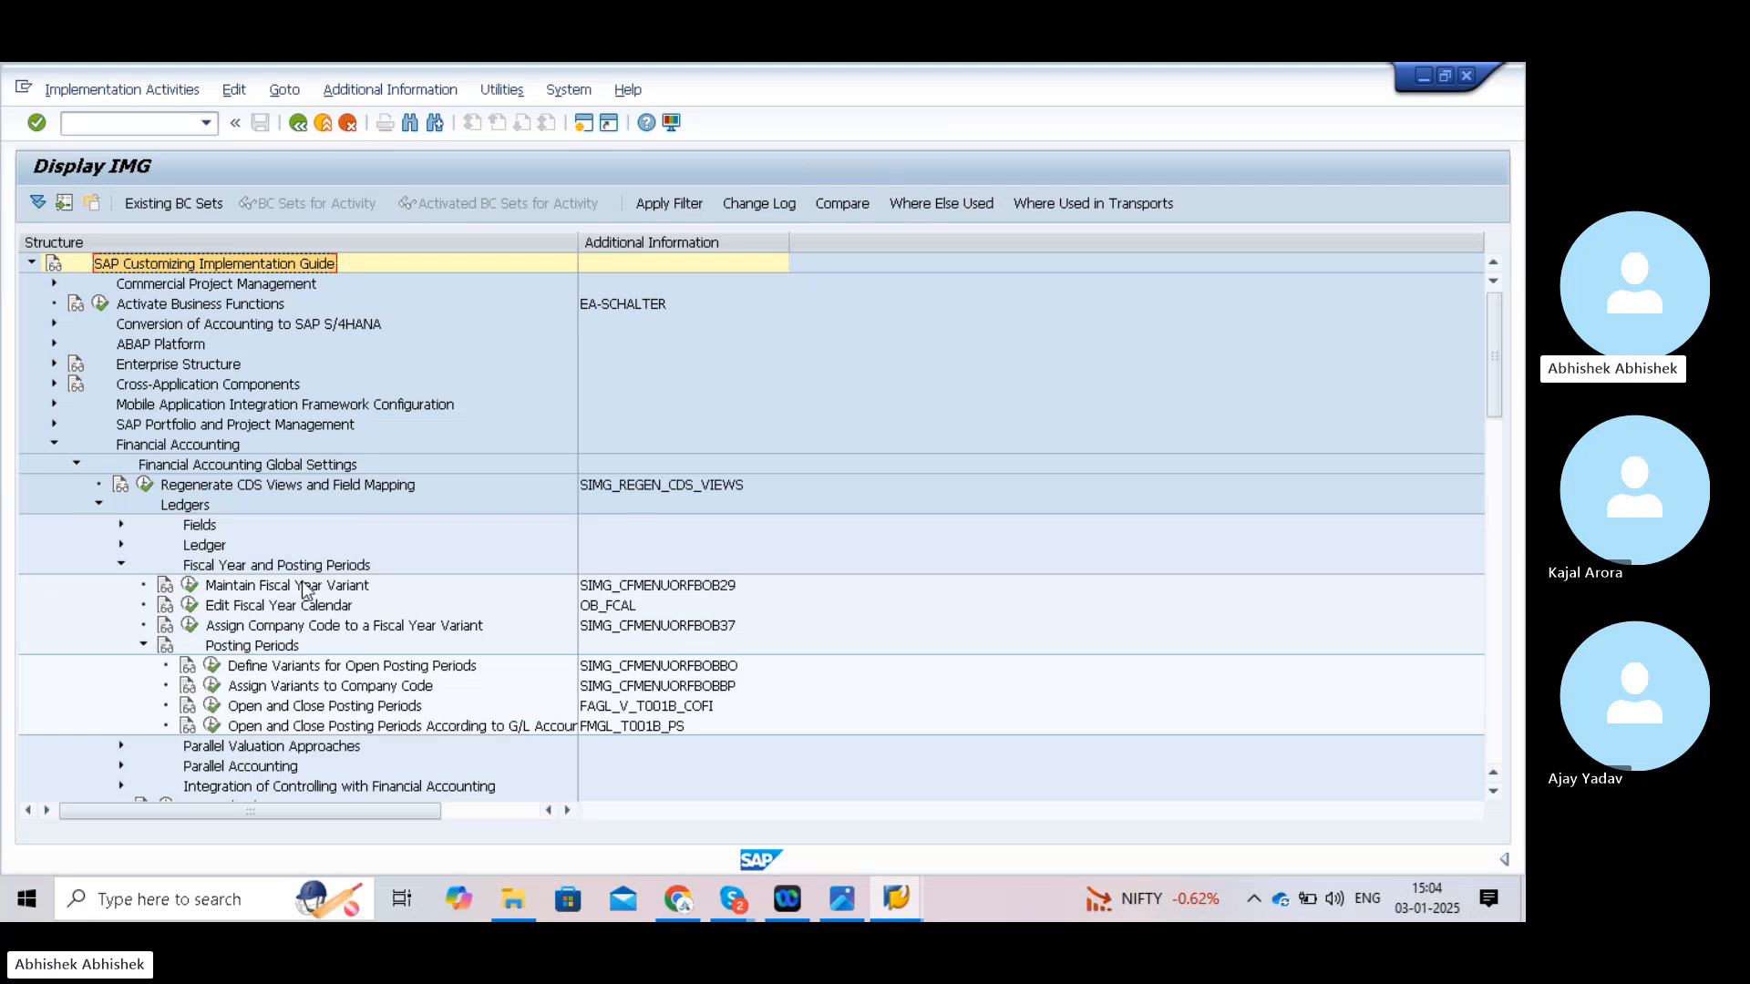
- Execute Maintain Fiscal Year Variant to list the 162 existing variants
click(190, 591)
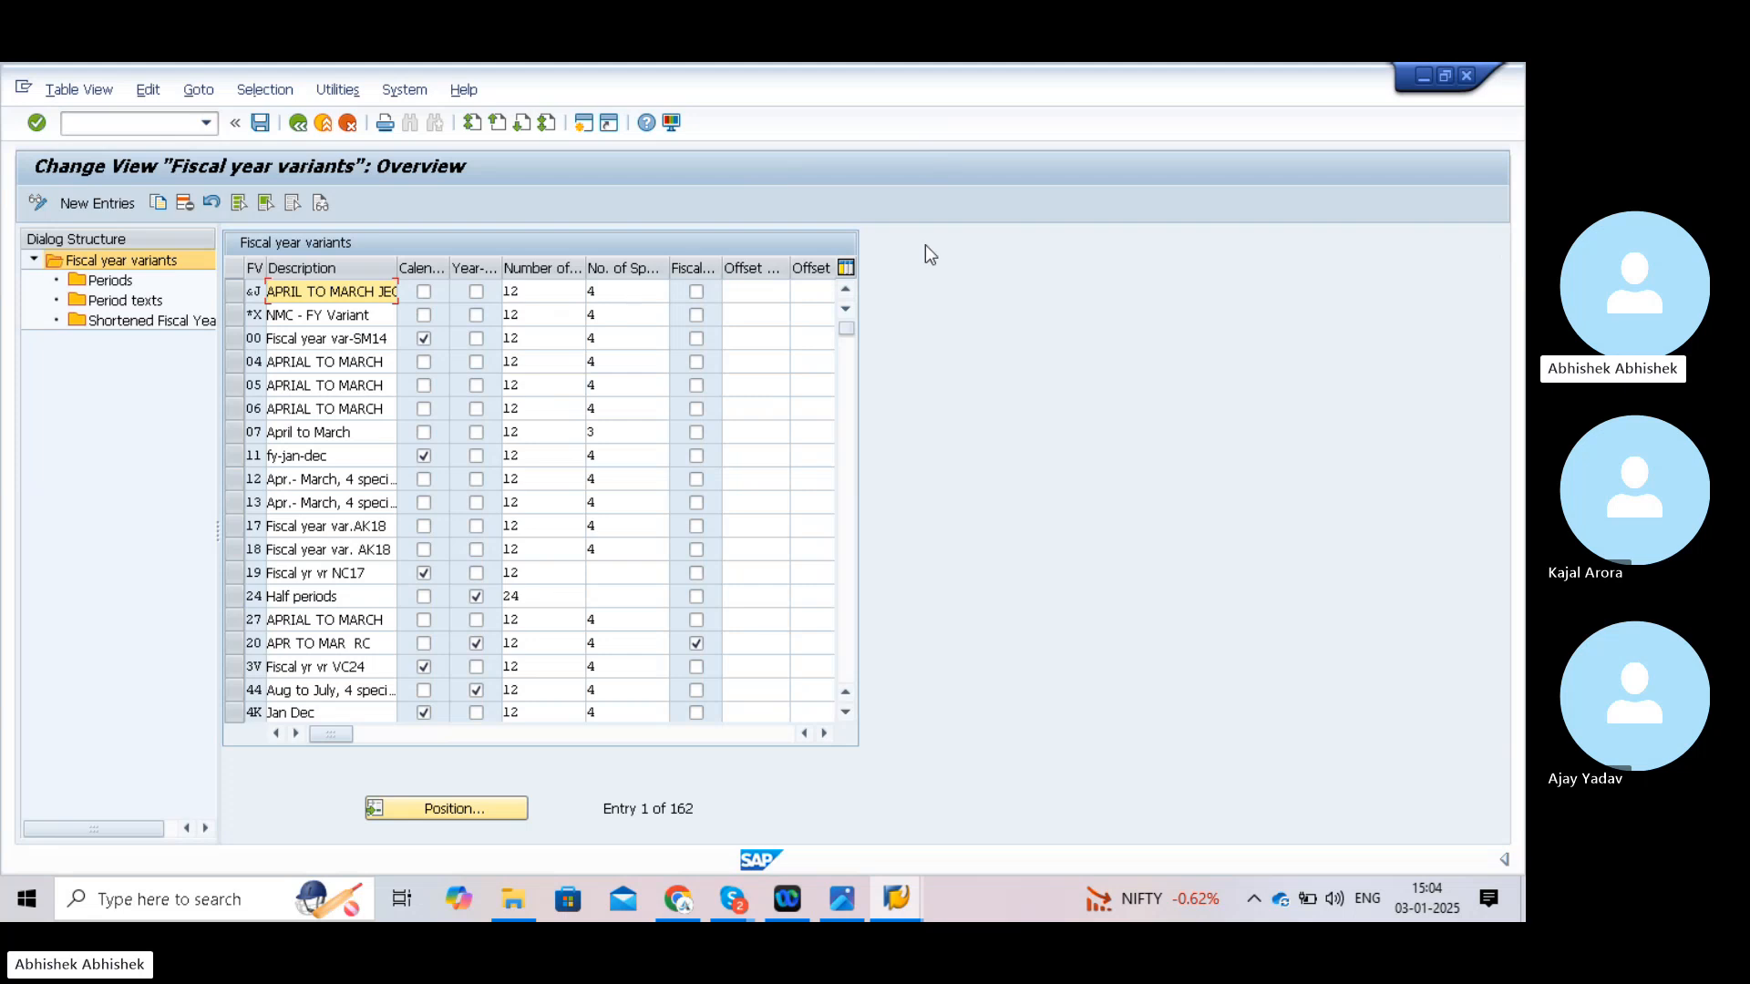
drag(1230, 221, 1095, 900)
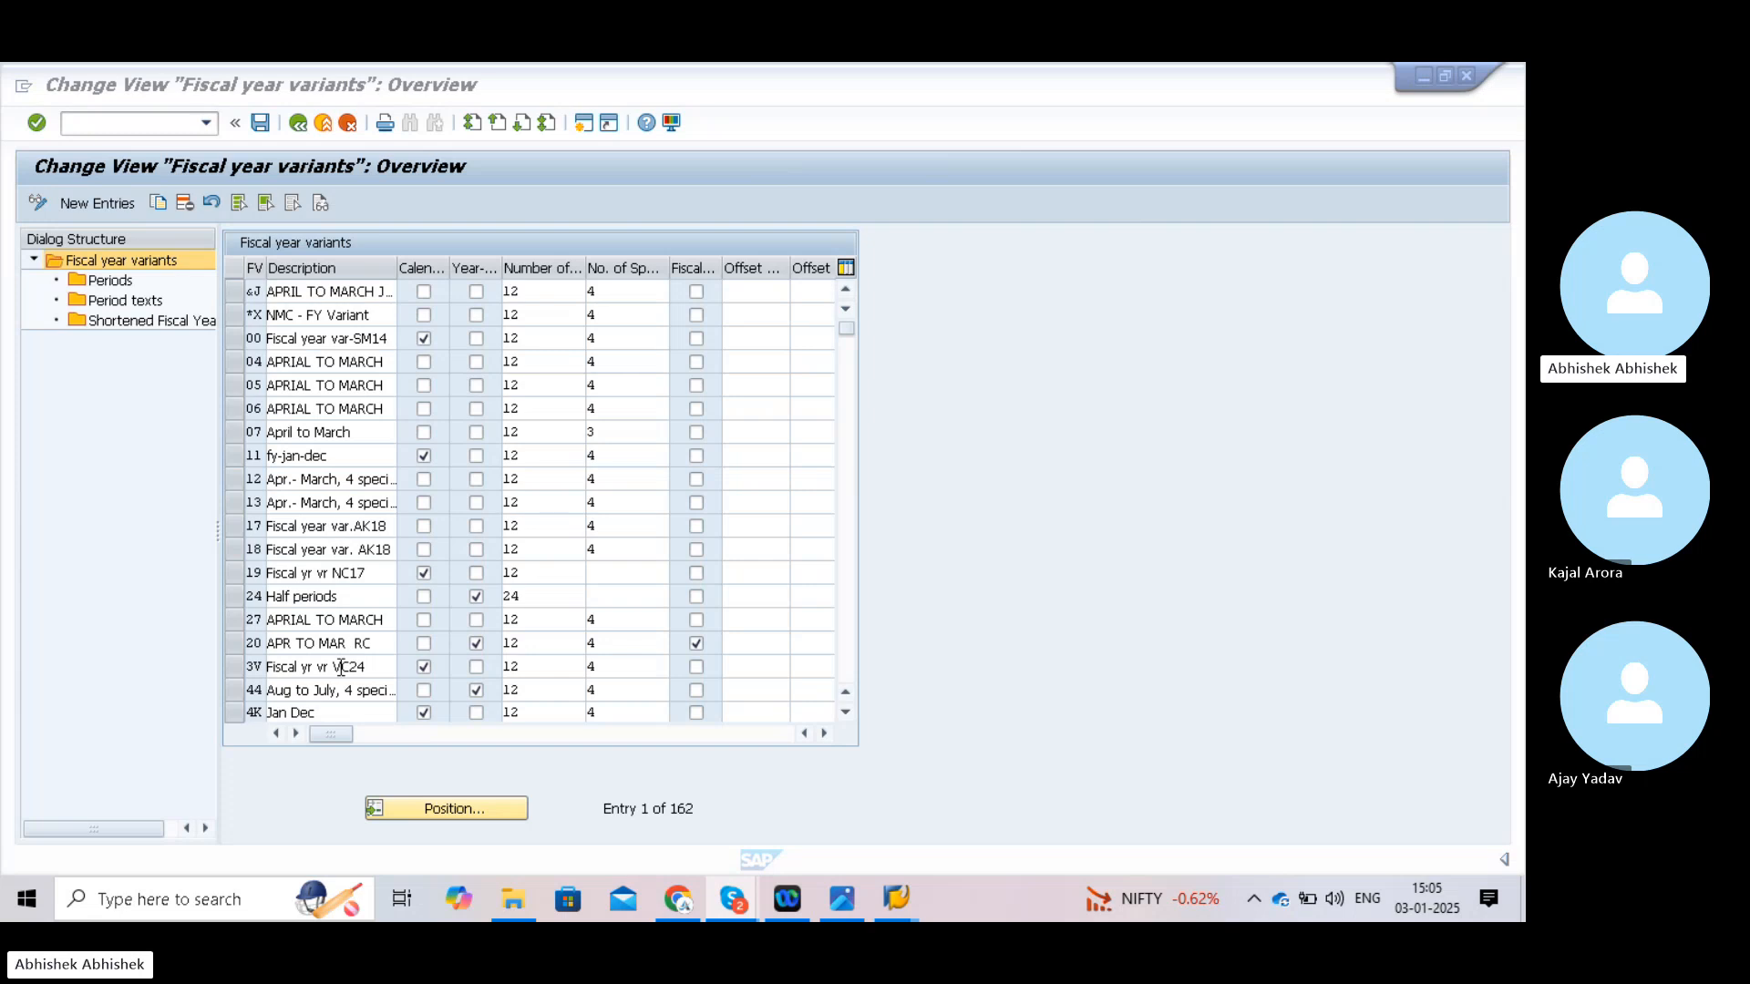
- Position the fiscal year variants list at variant V3
click(448, 807)
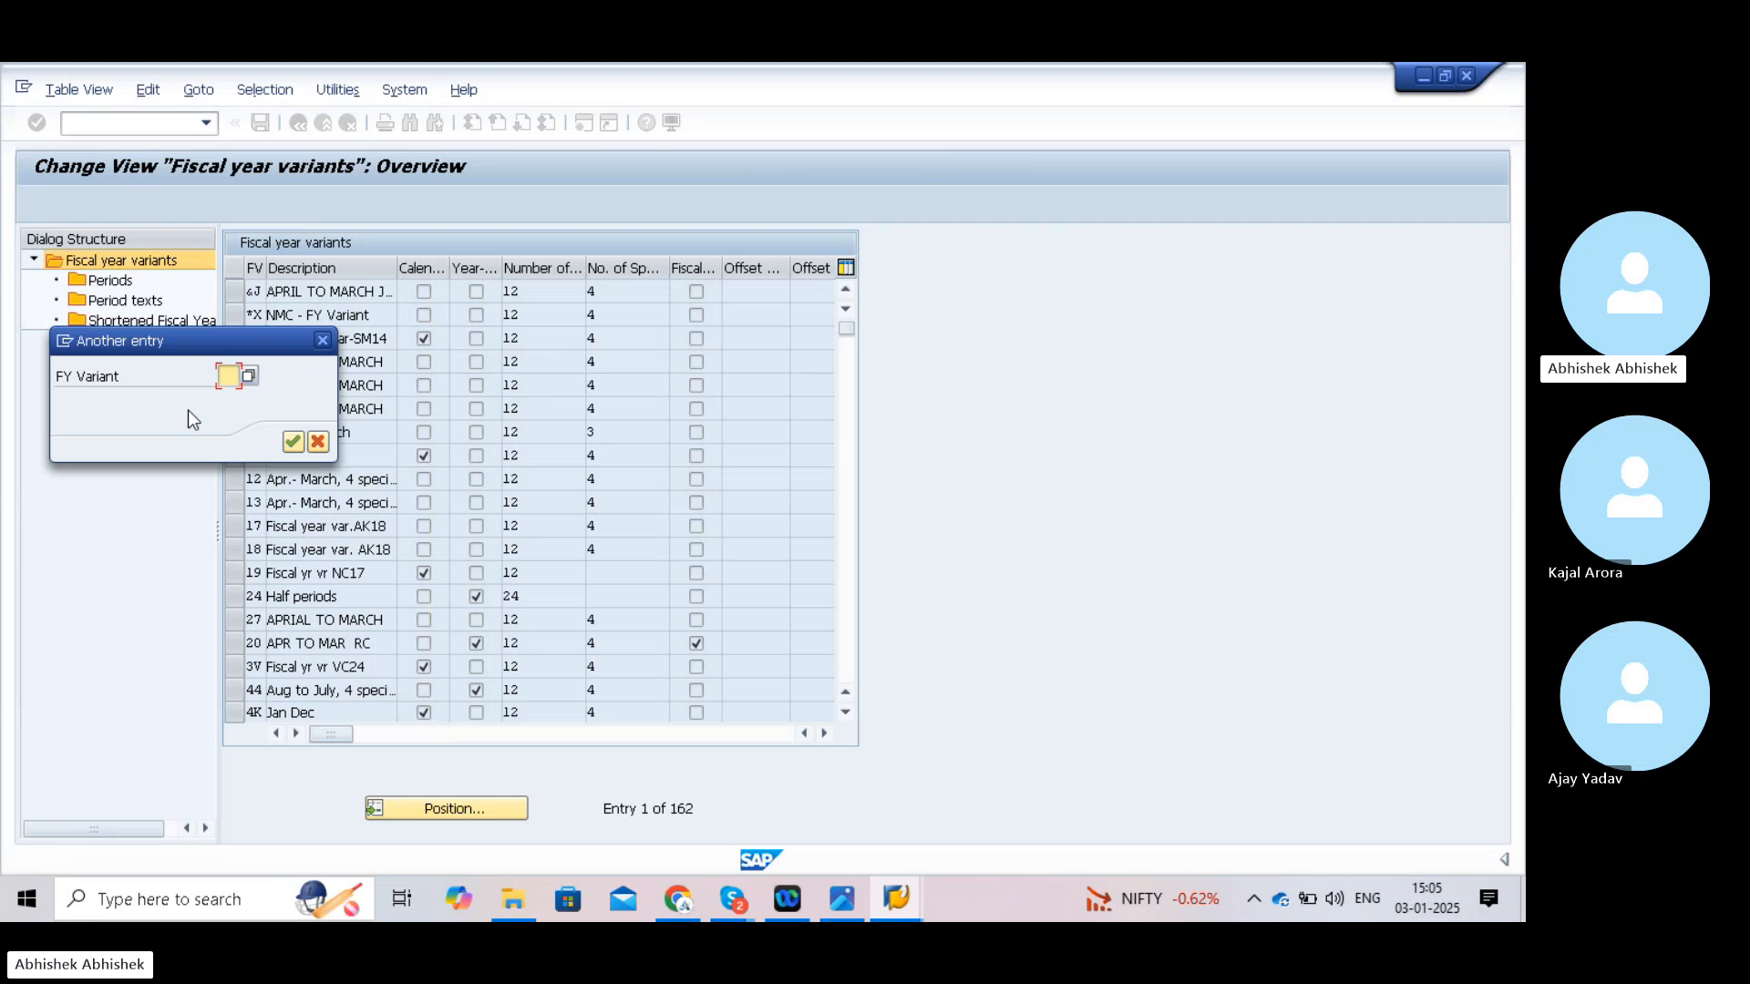
text(V#)
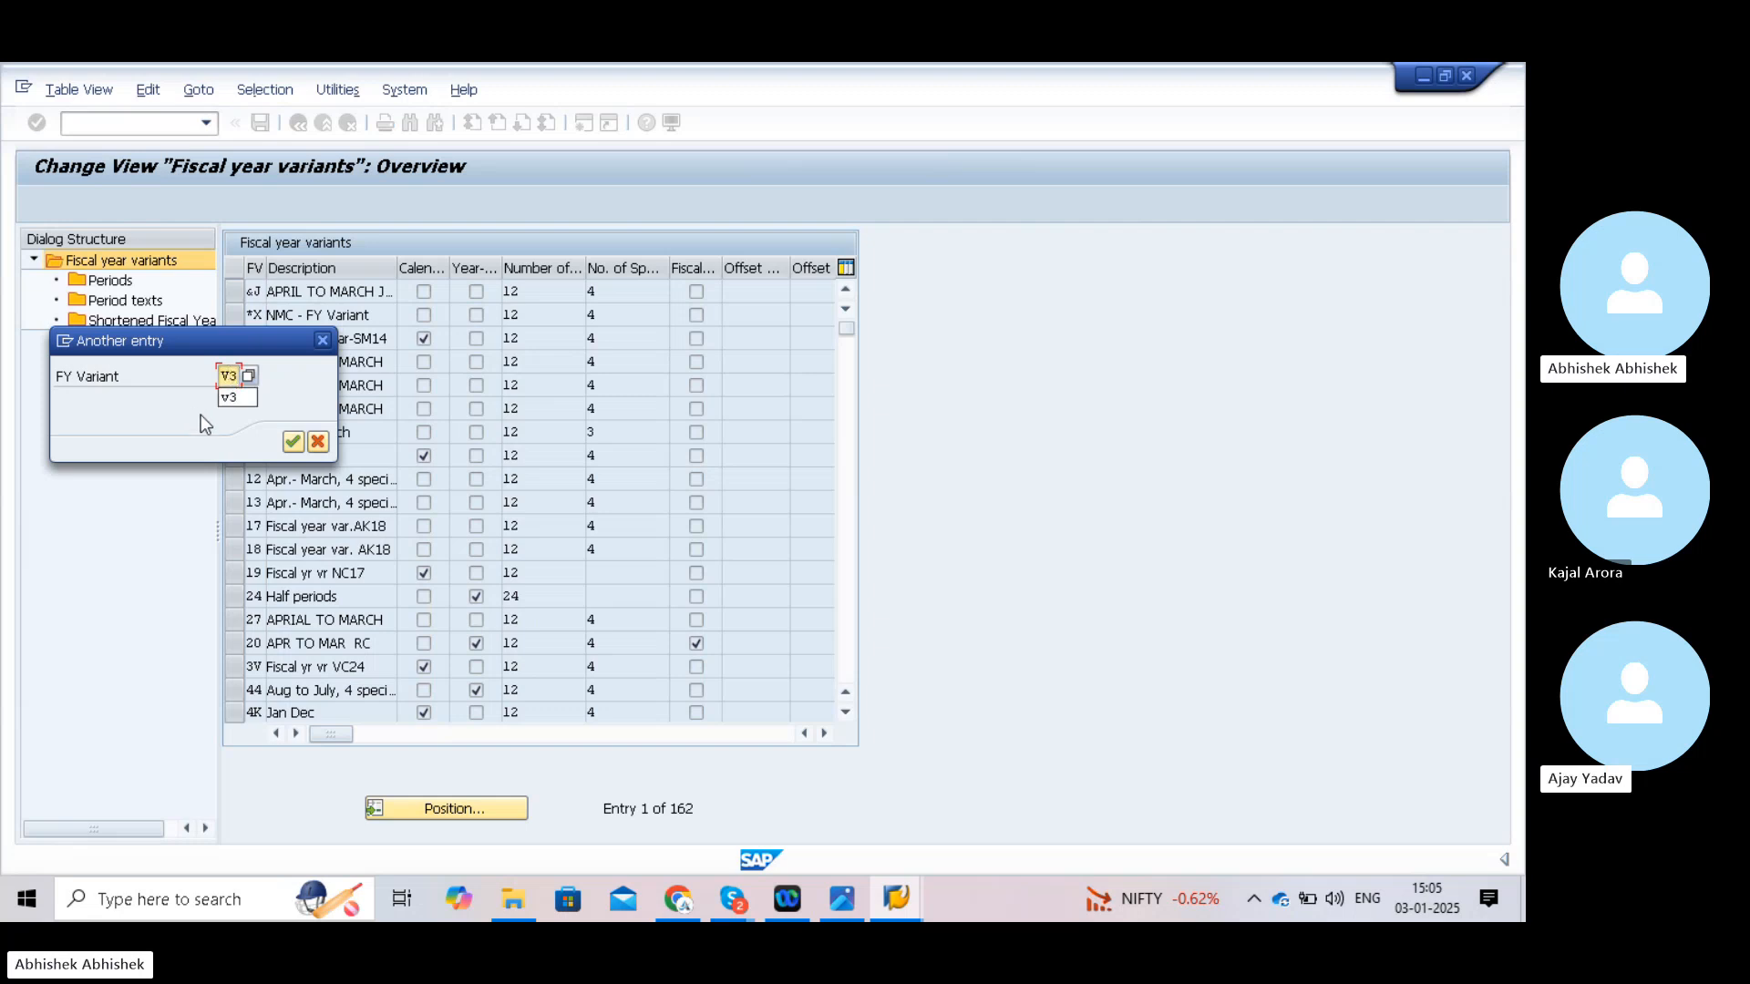
click(293, 441)
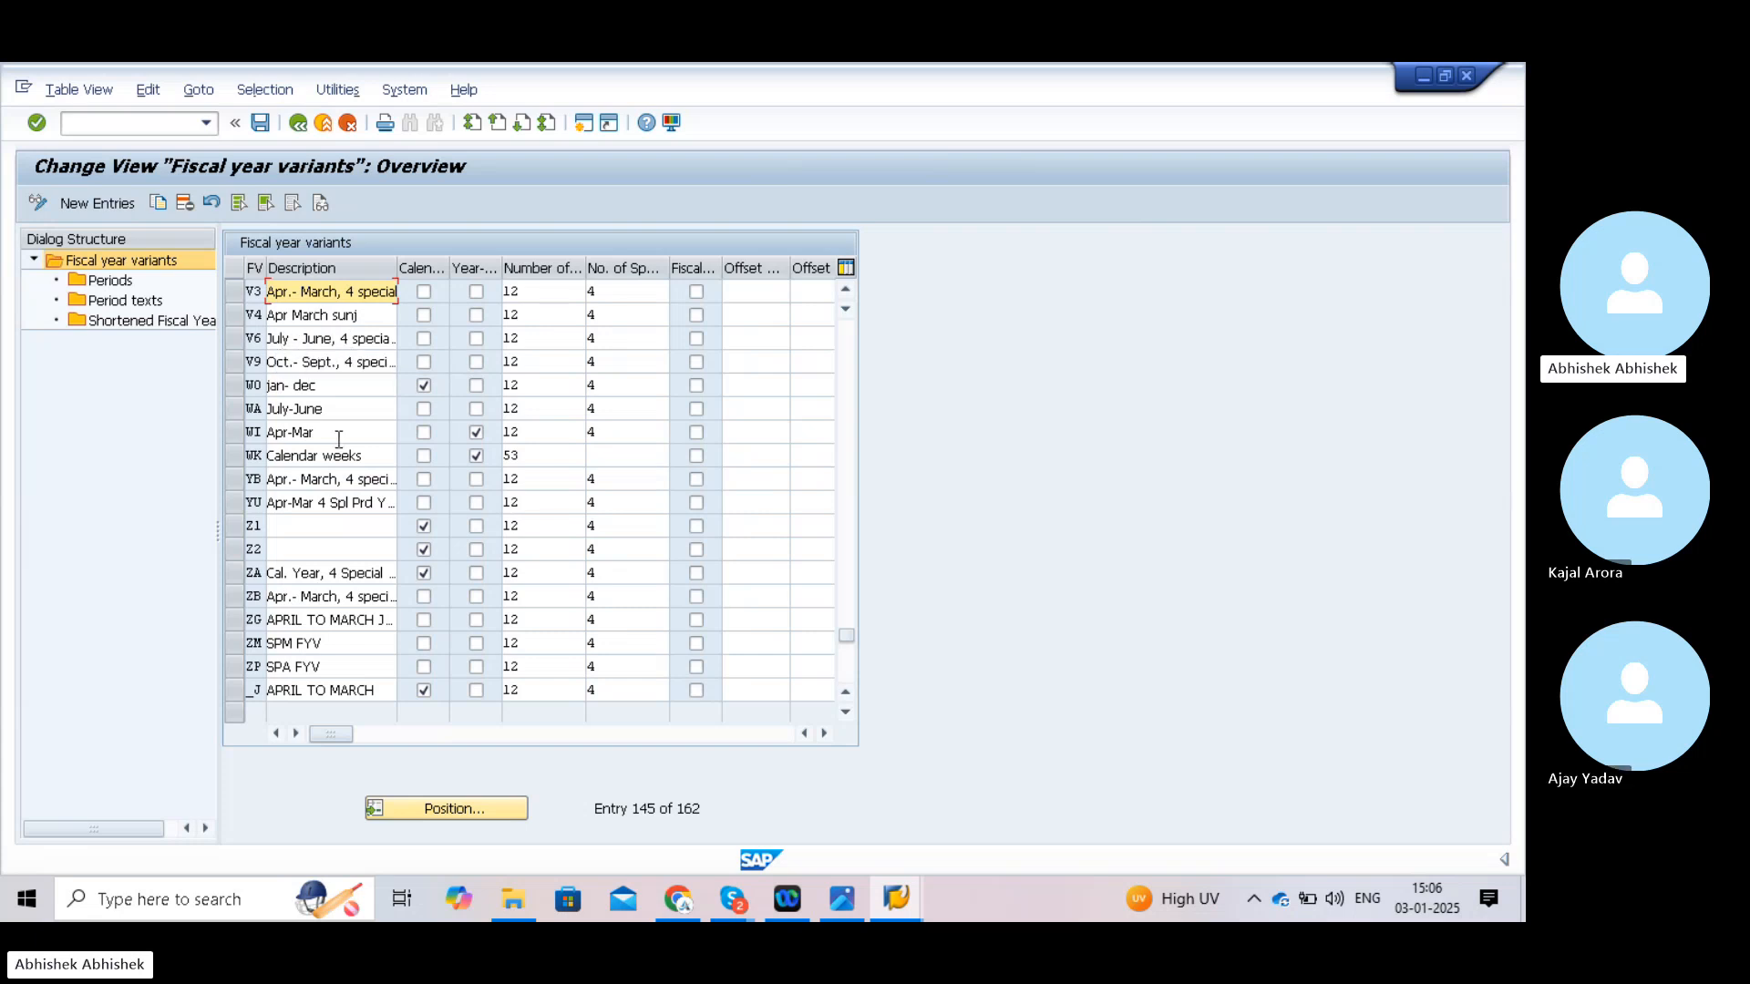
- Position the list at variant K4 and view its period definitions
click(450, 813)
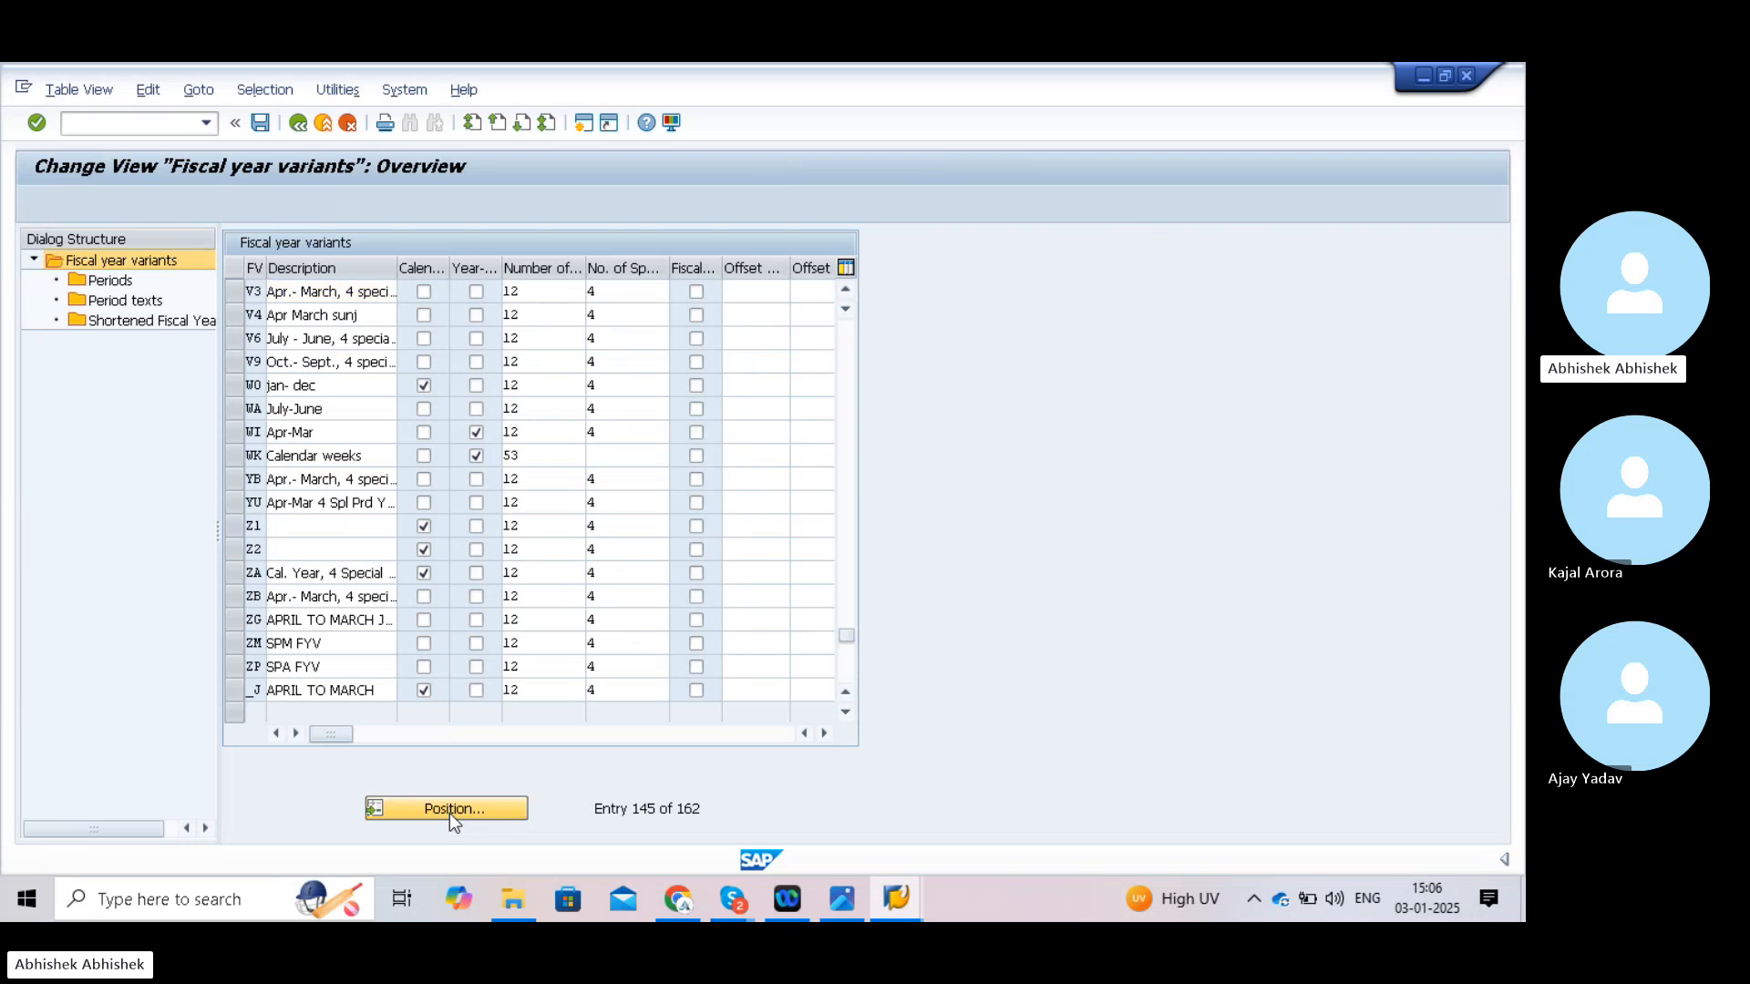
text(K4)
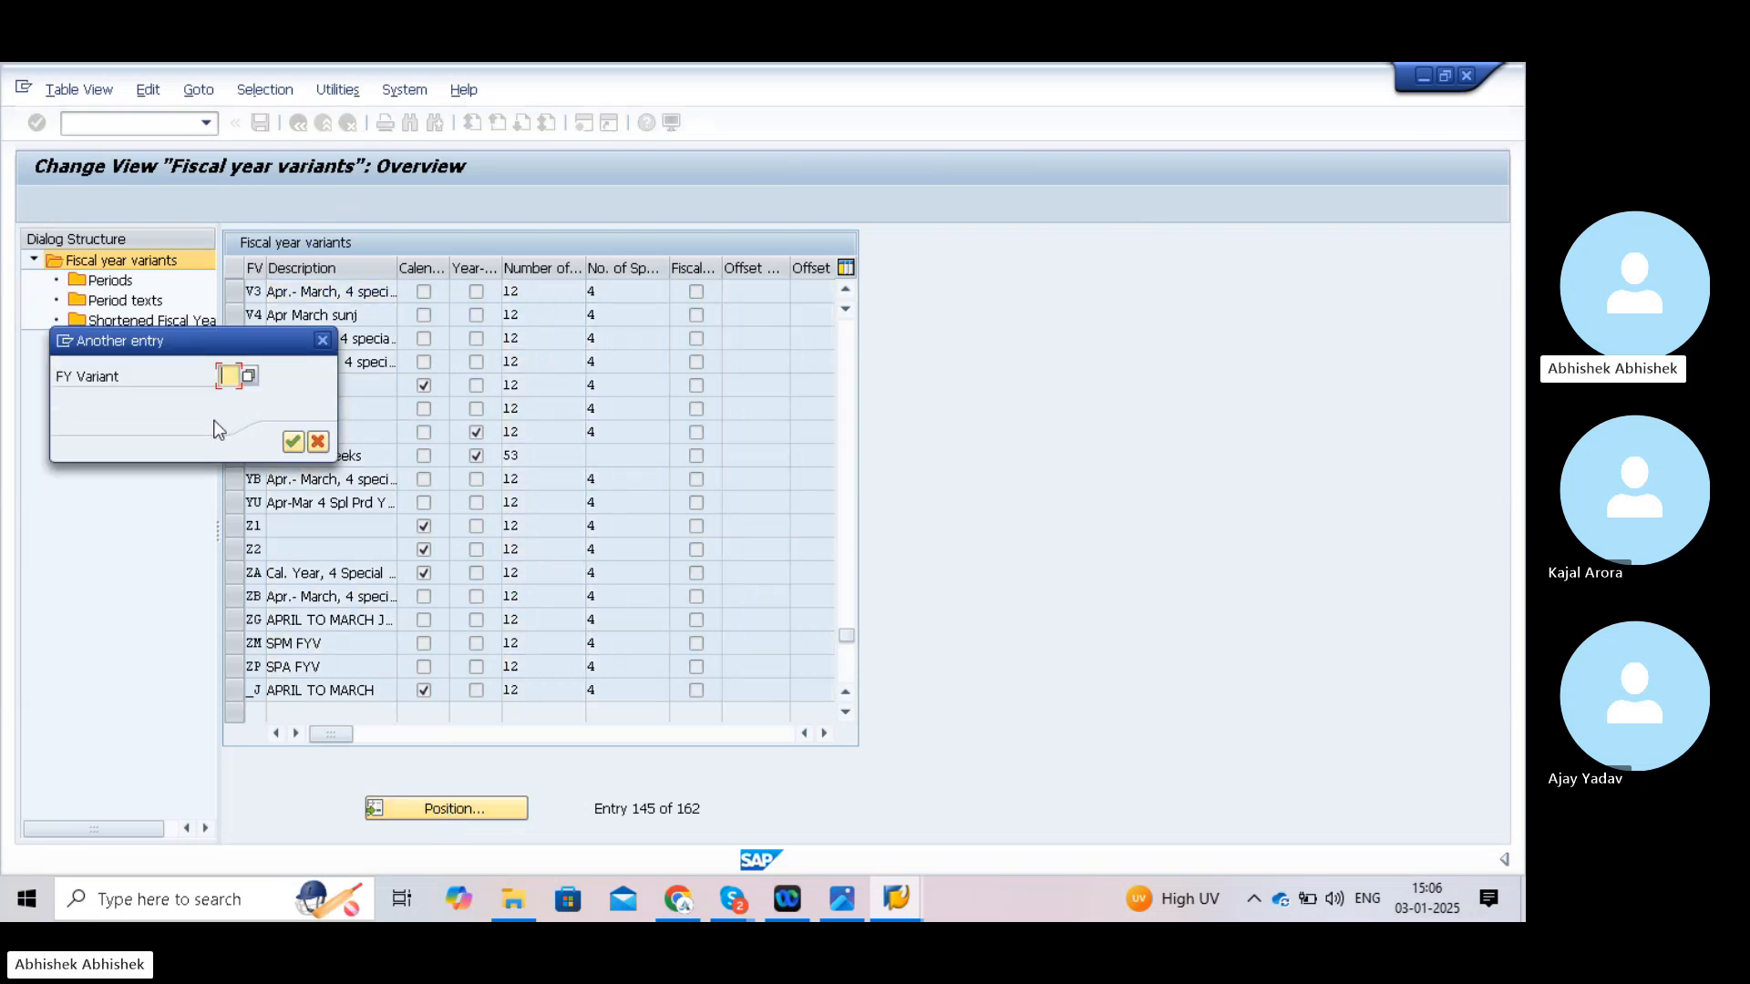
click(292, 441)
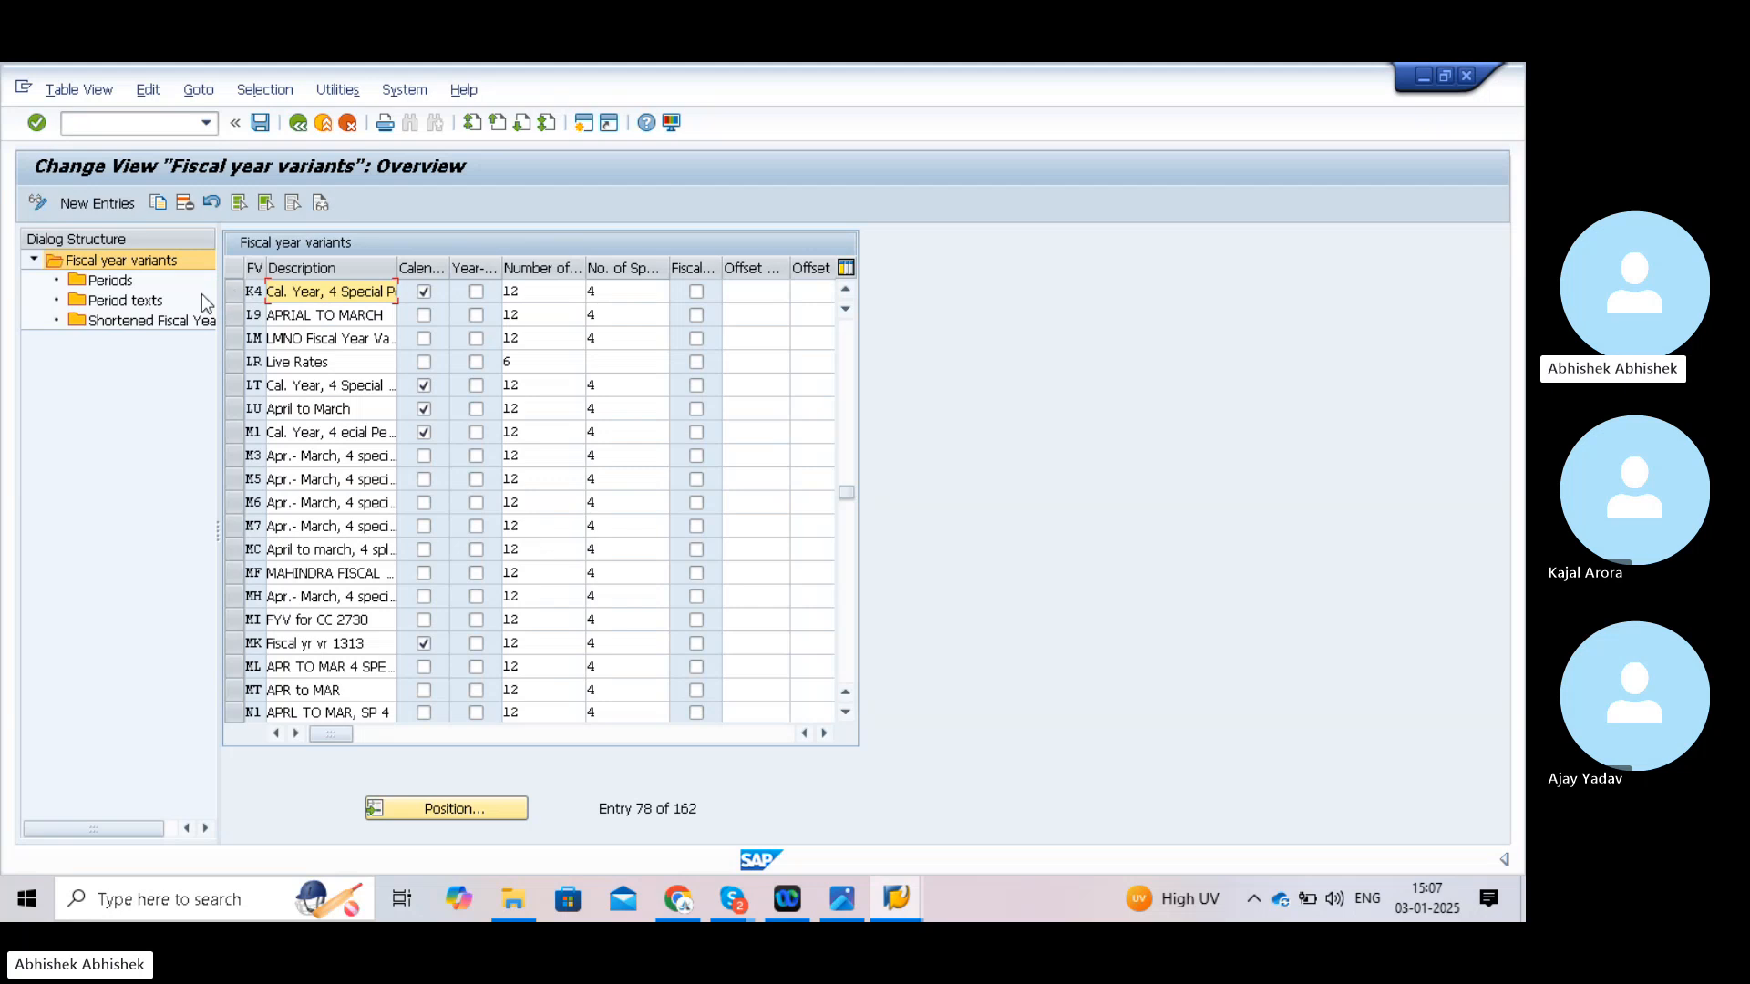
double_click(128, 284)
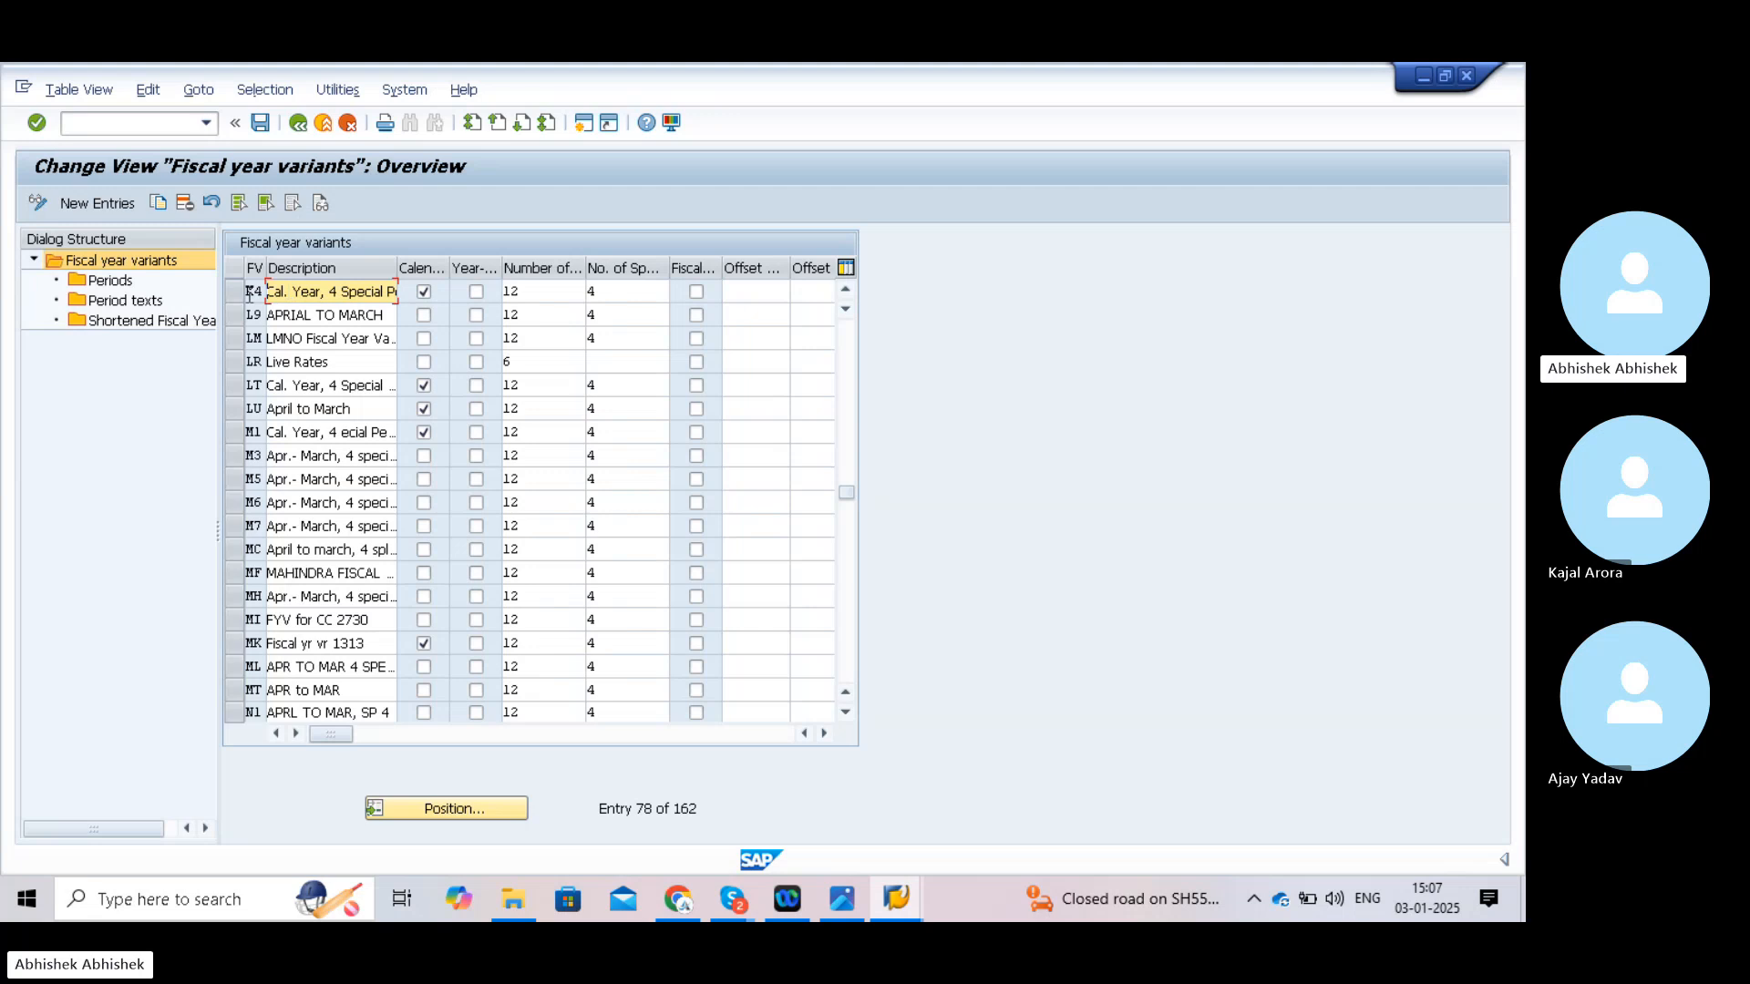
- Add a new fiscal year variant T1 and start its description
click(98, 204)
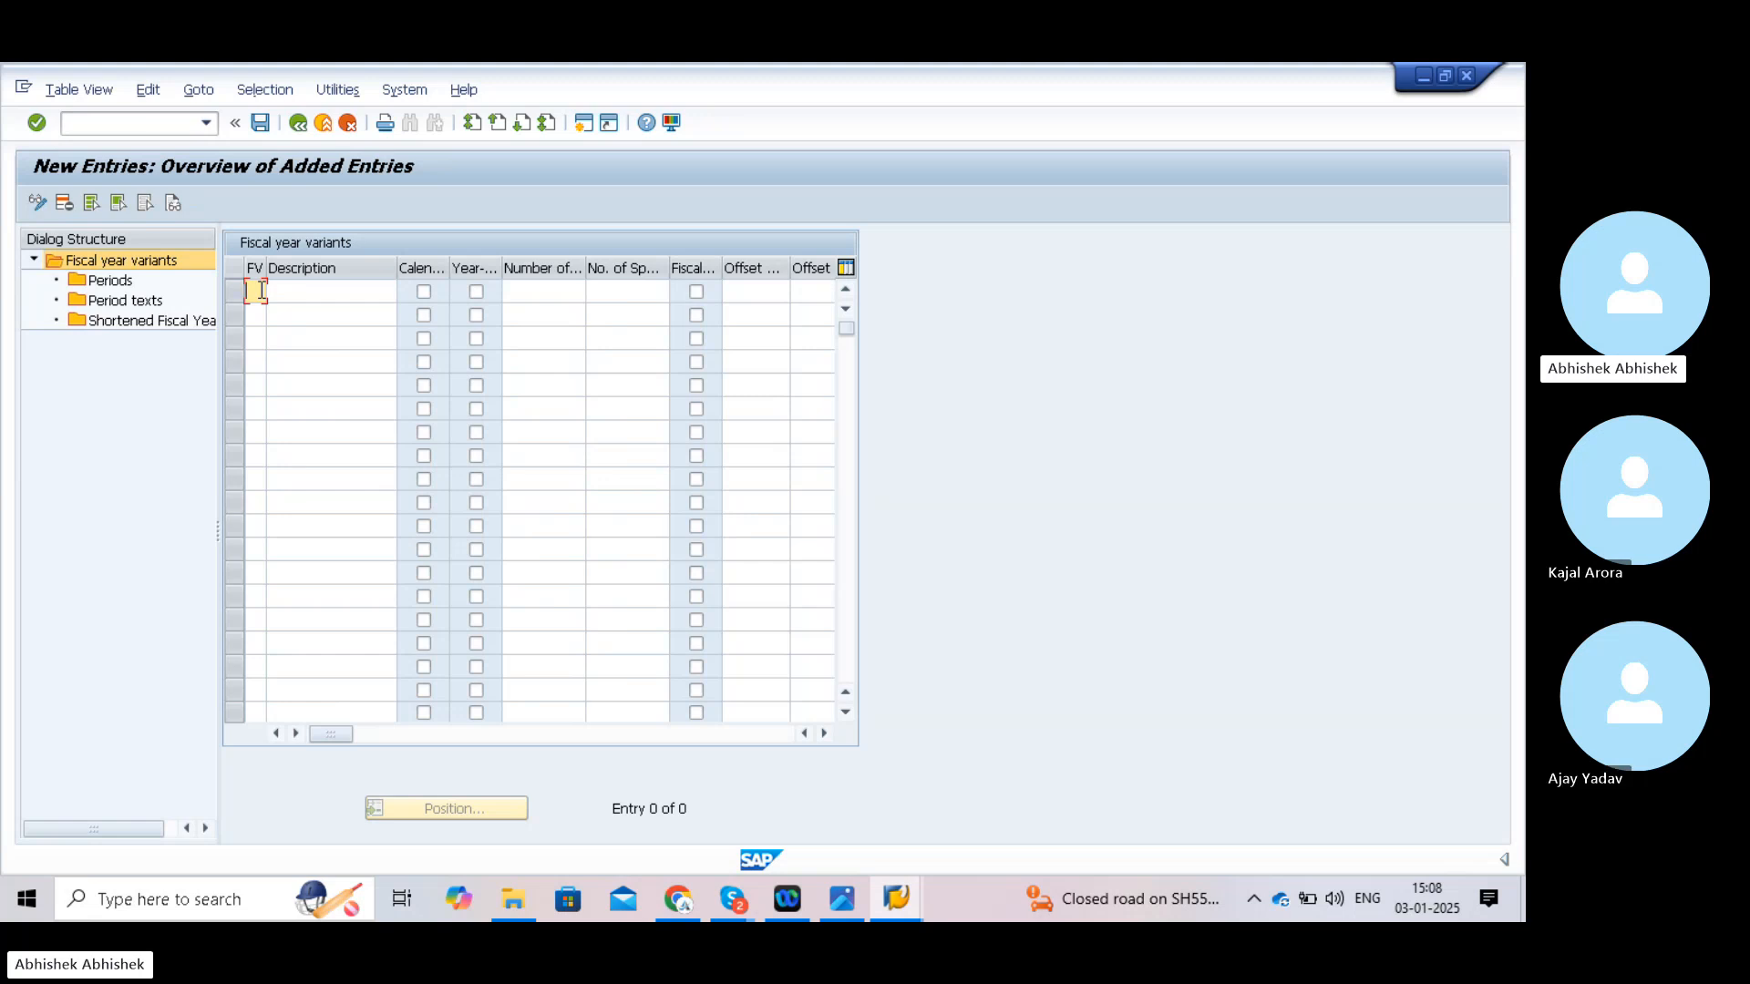
text(T1)
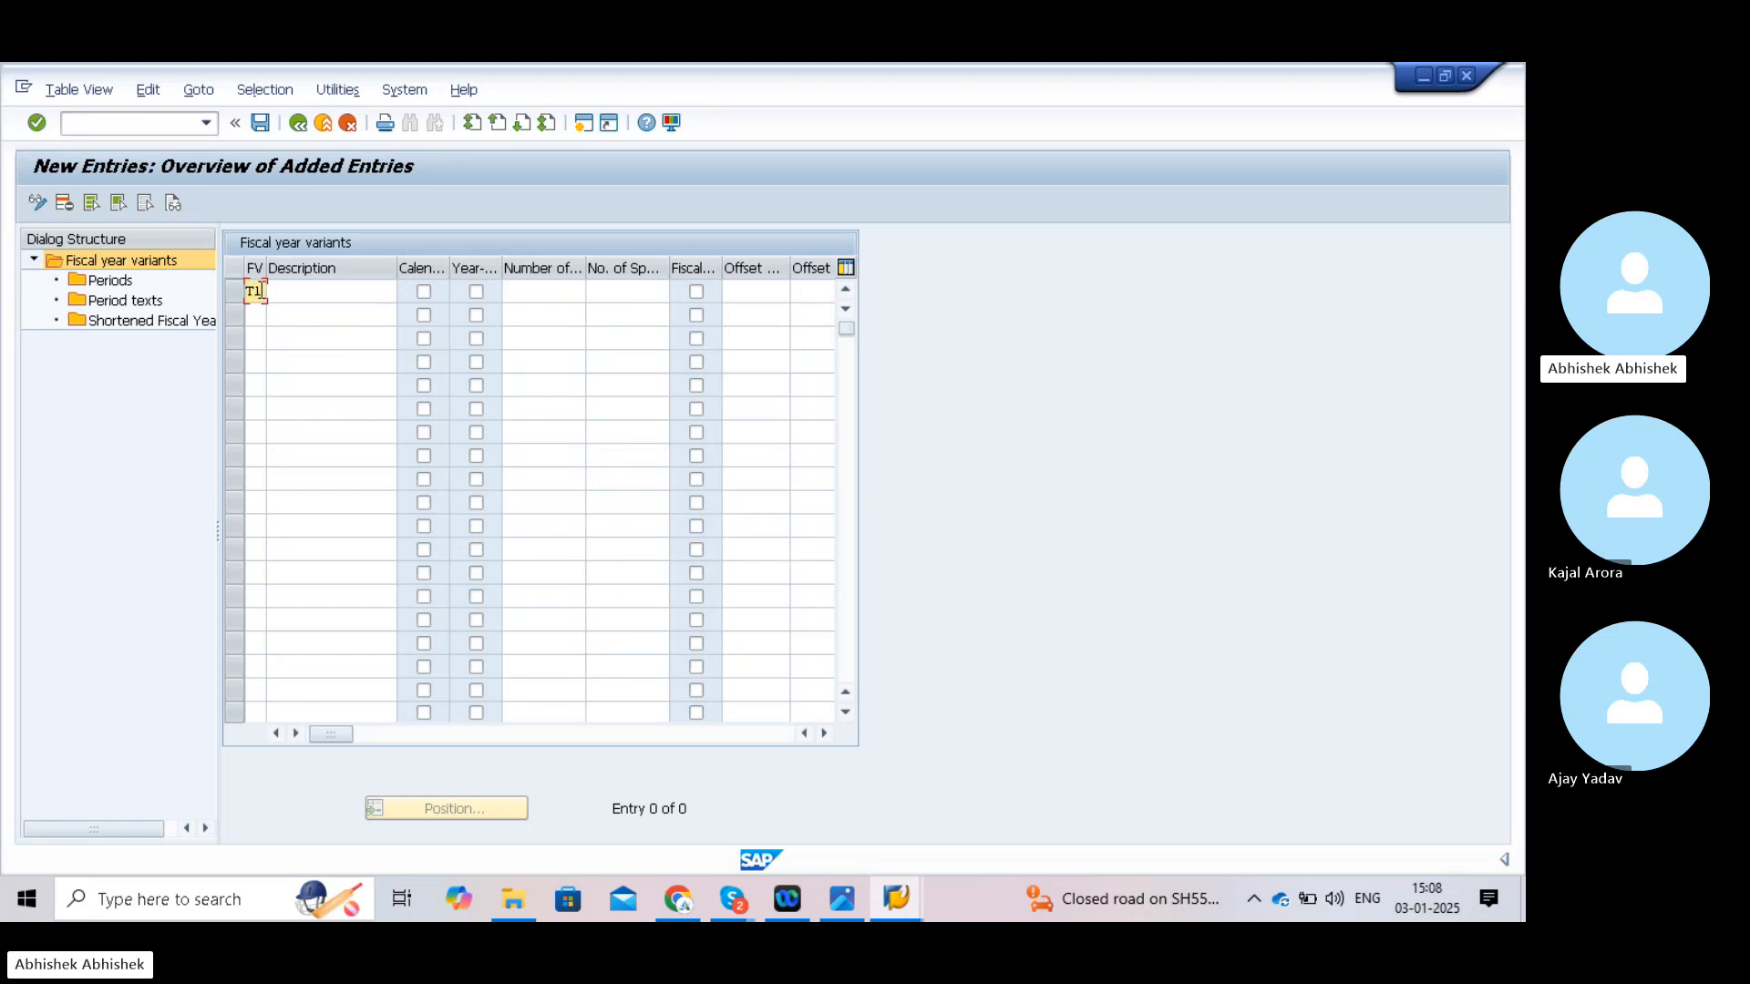
click(295, 292)
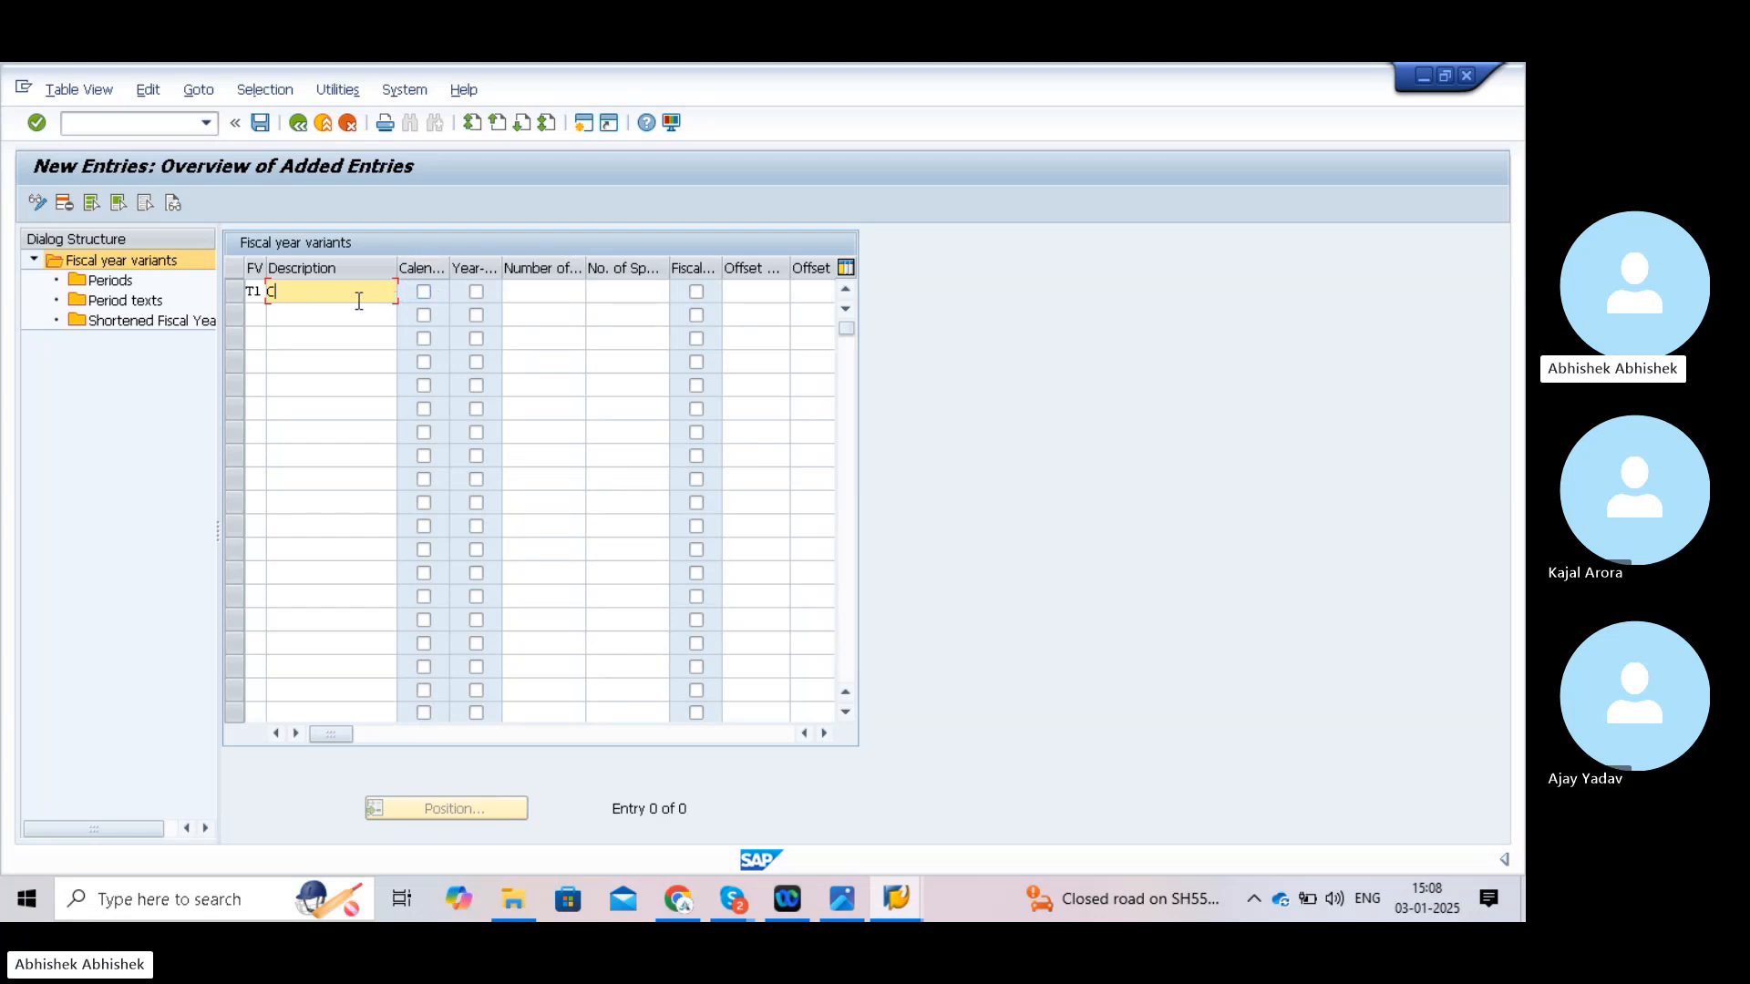
- Delete the 'C' already typed in T1's description
key(BackSpace)
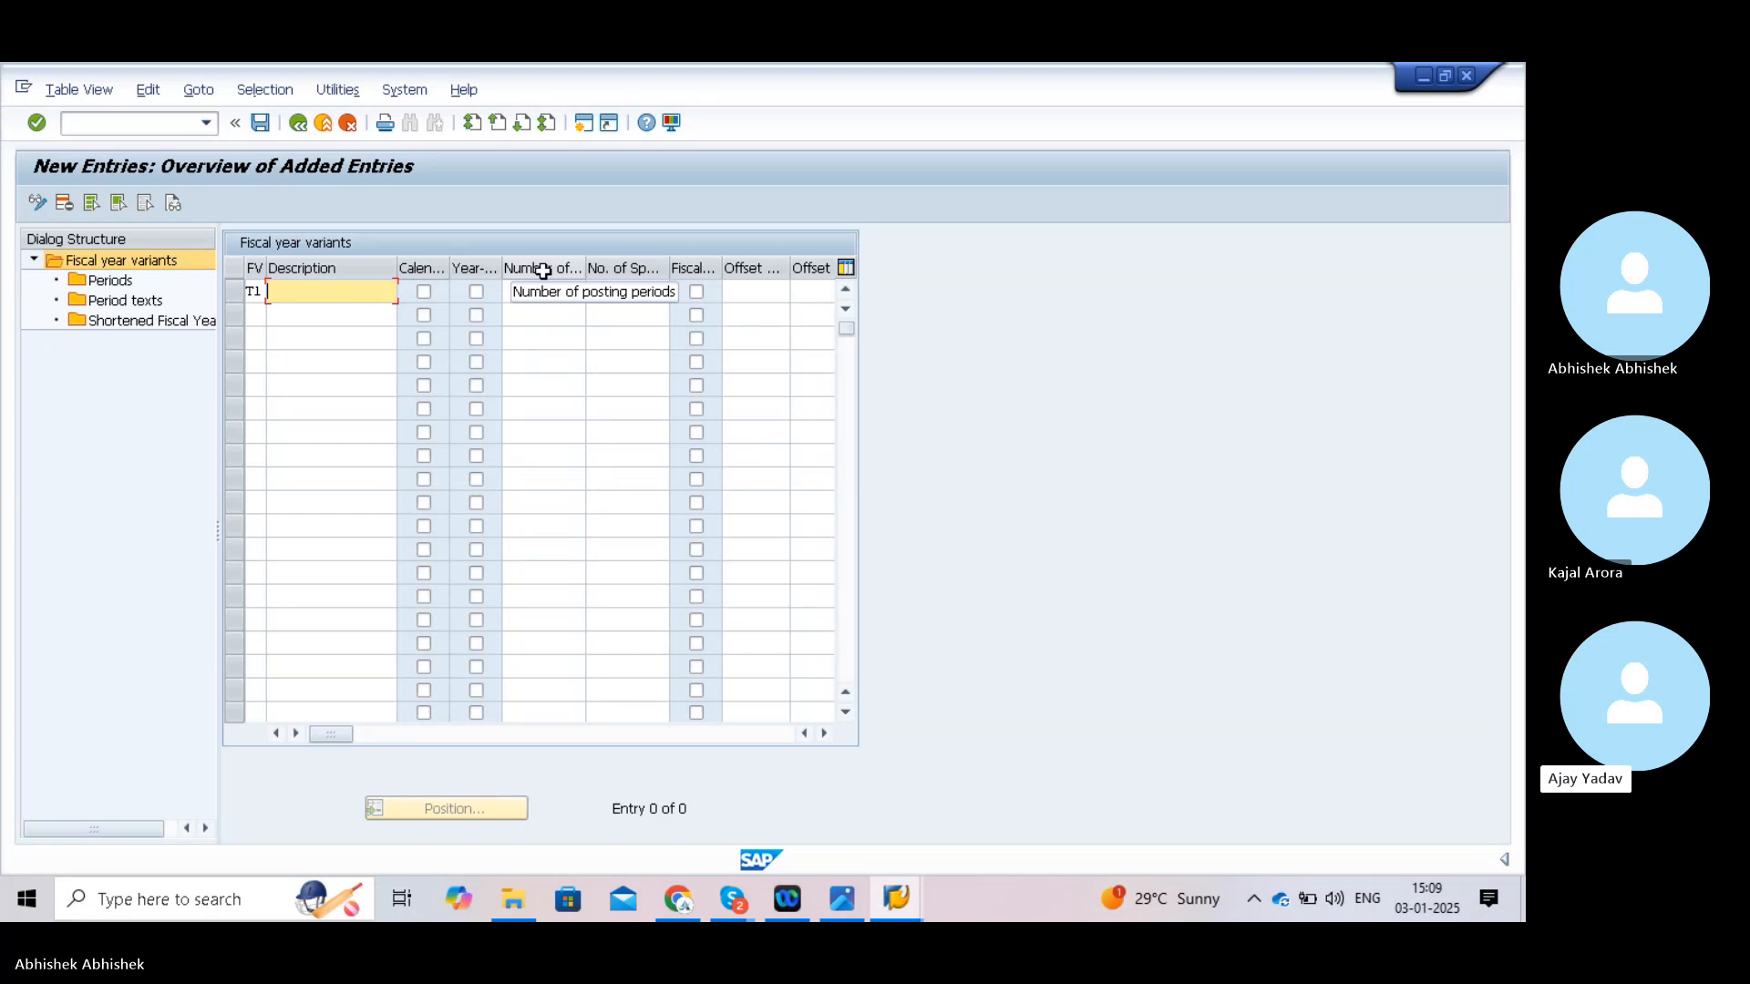
- Enter 12 as the number of posting periods for new variant T1
click(545, 293)
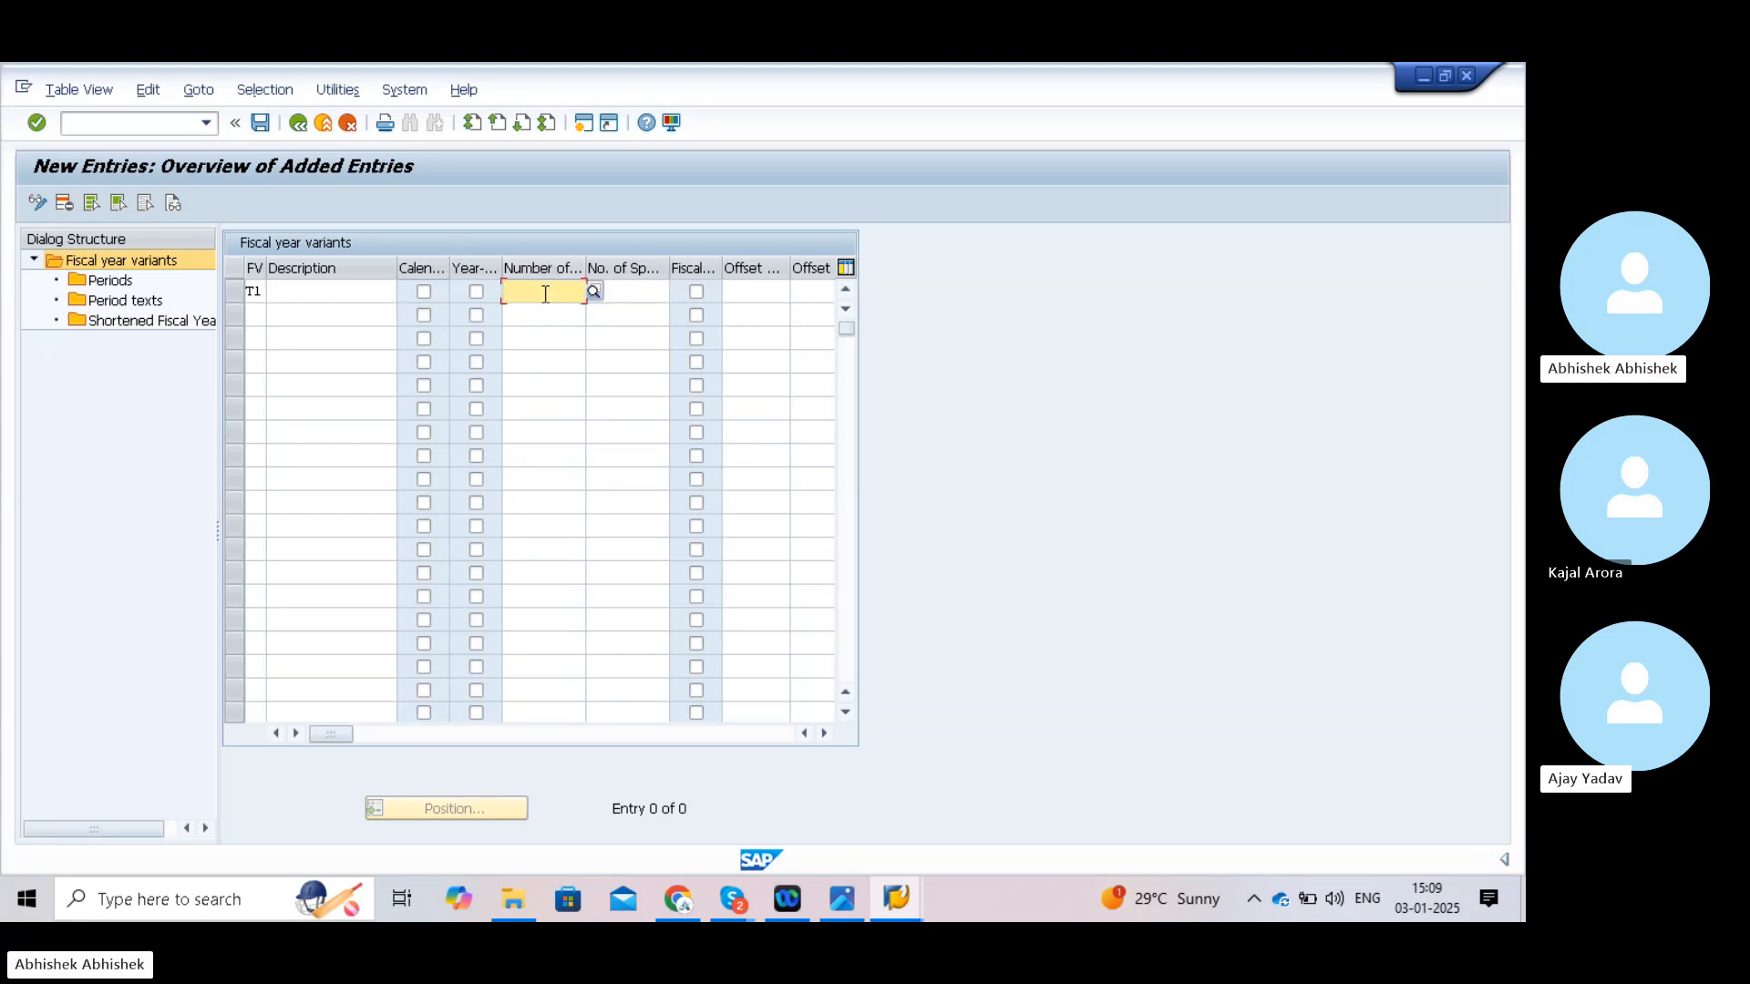
text(12)
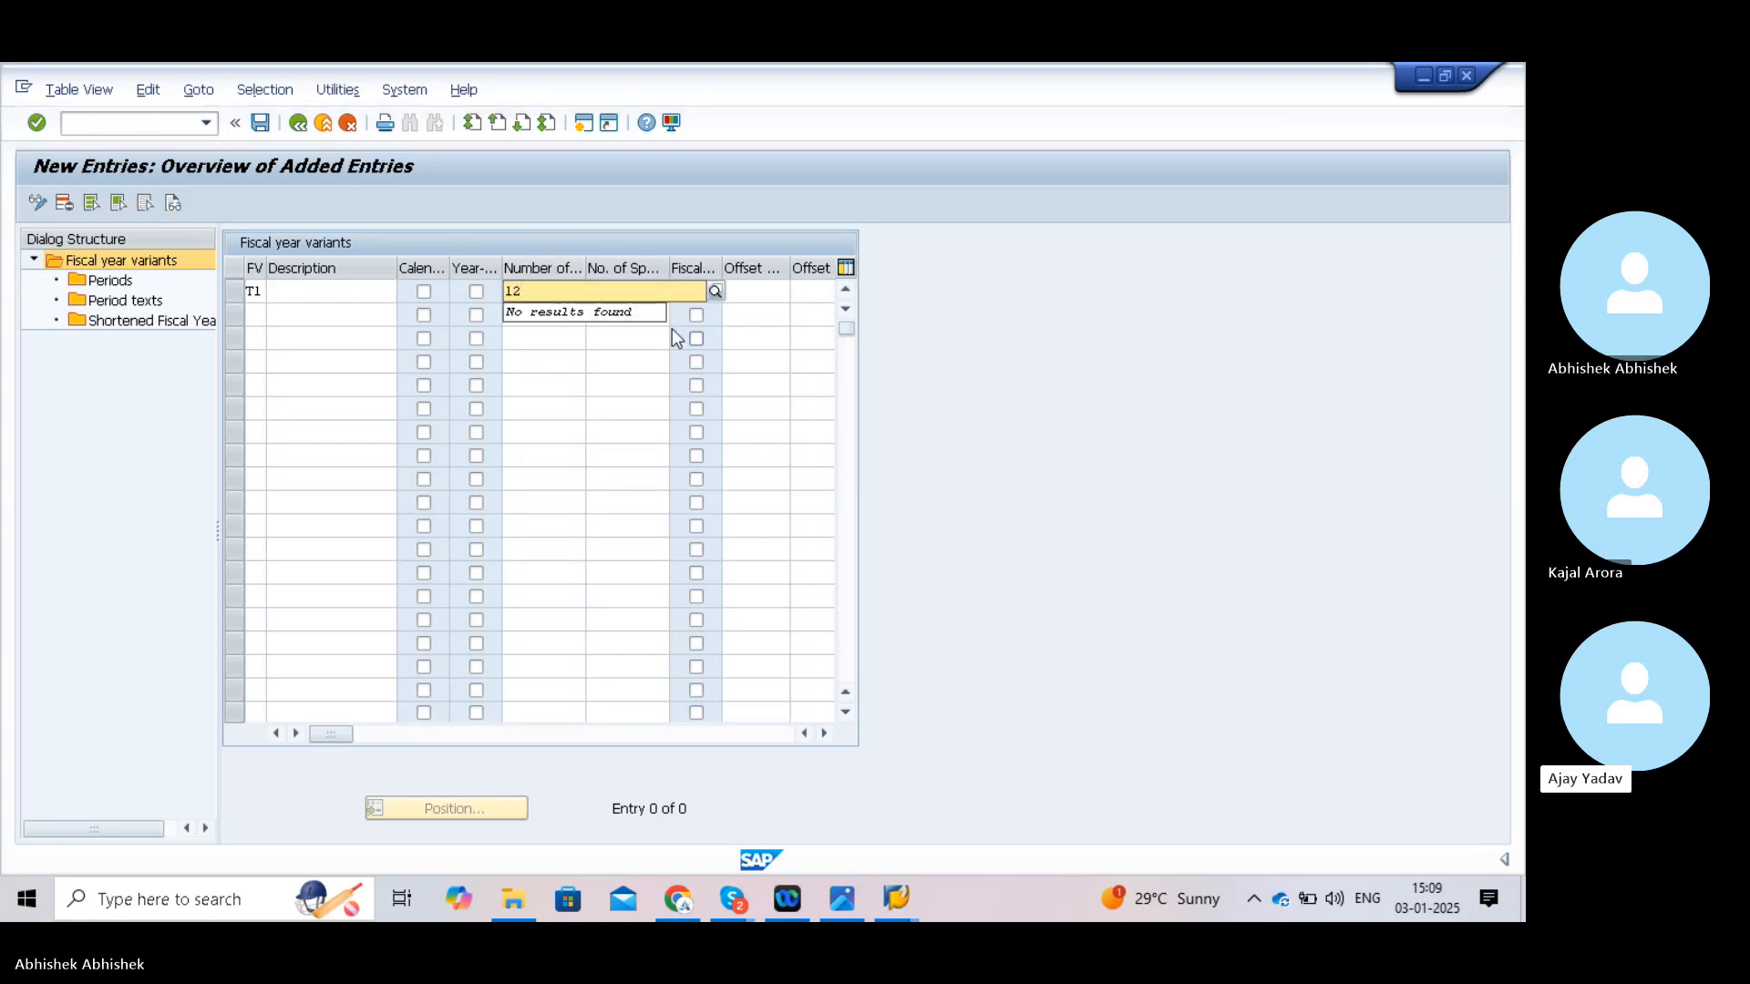
click(921, 374)
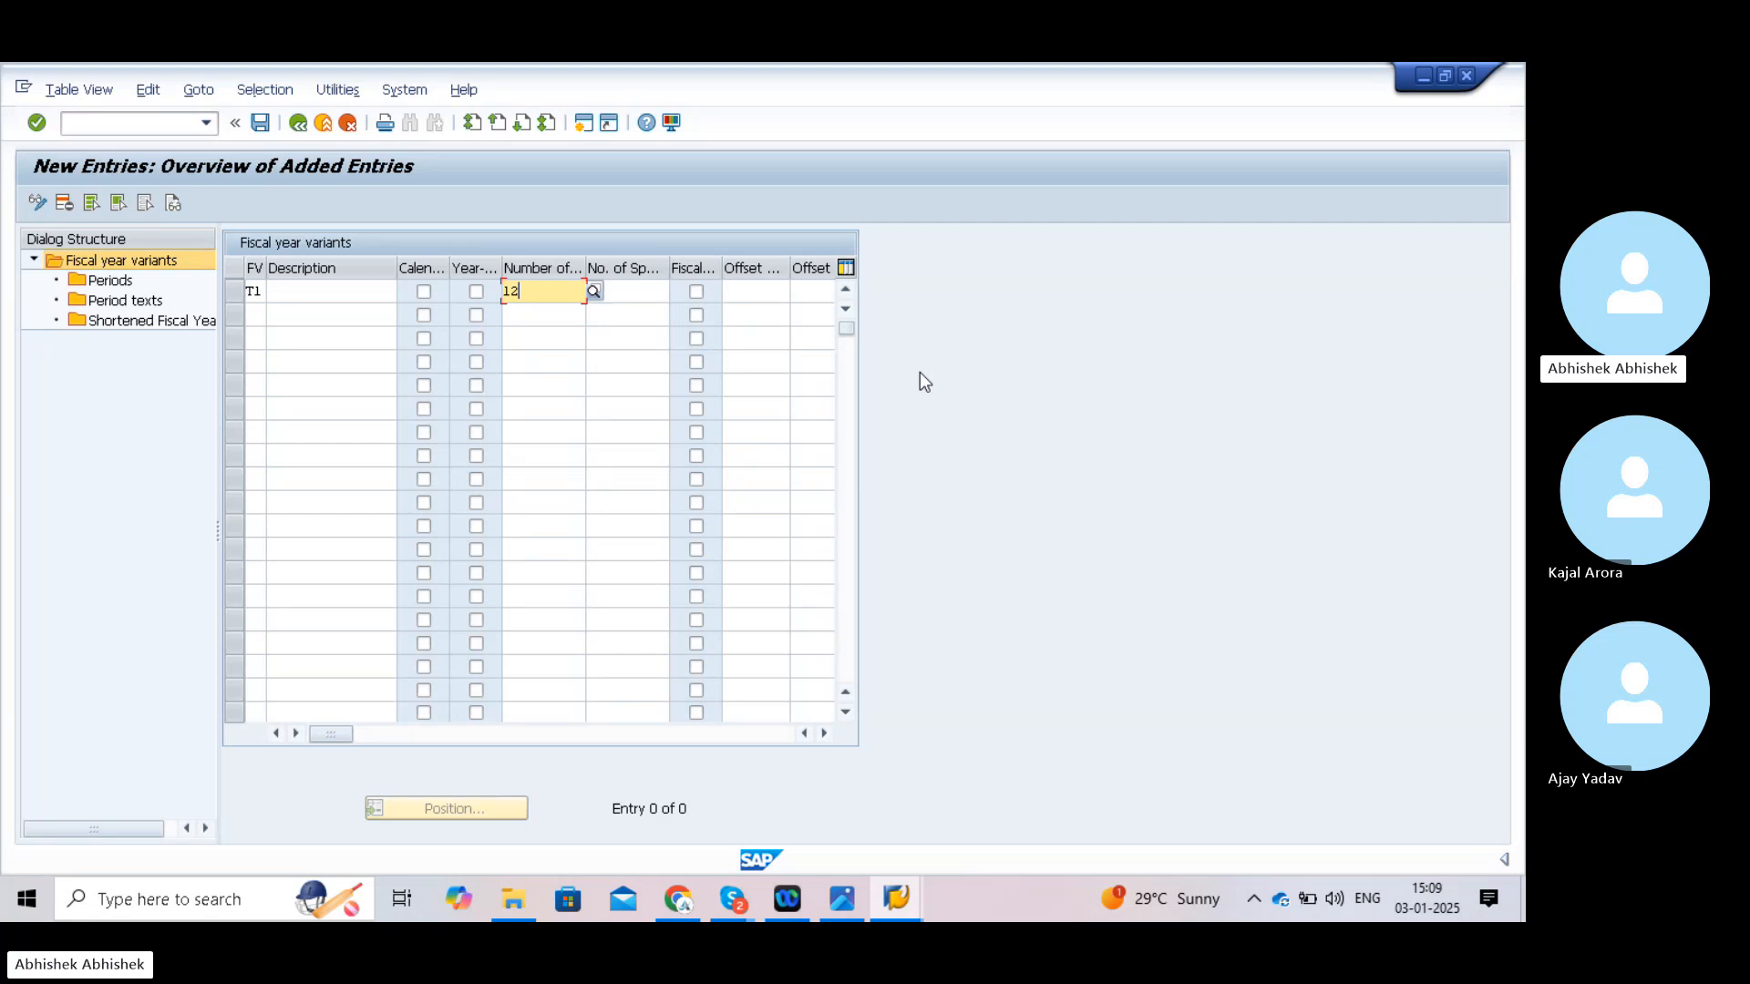
- Give T1 4 special periods, mark it as calendar year, and return to the variants list
click(626, 294)
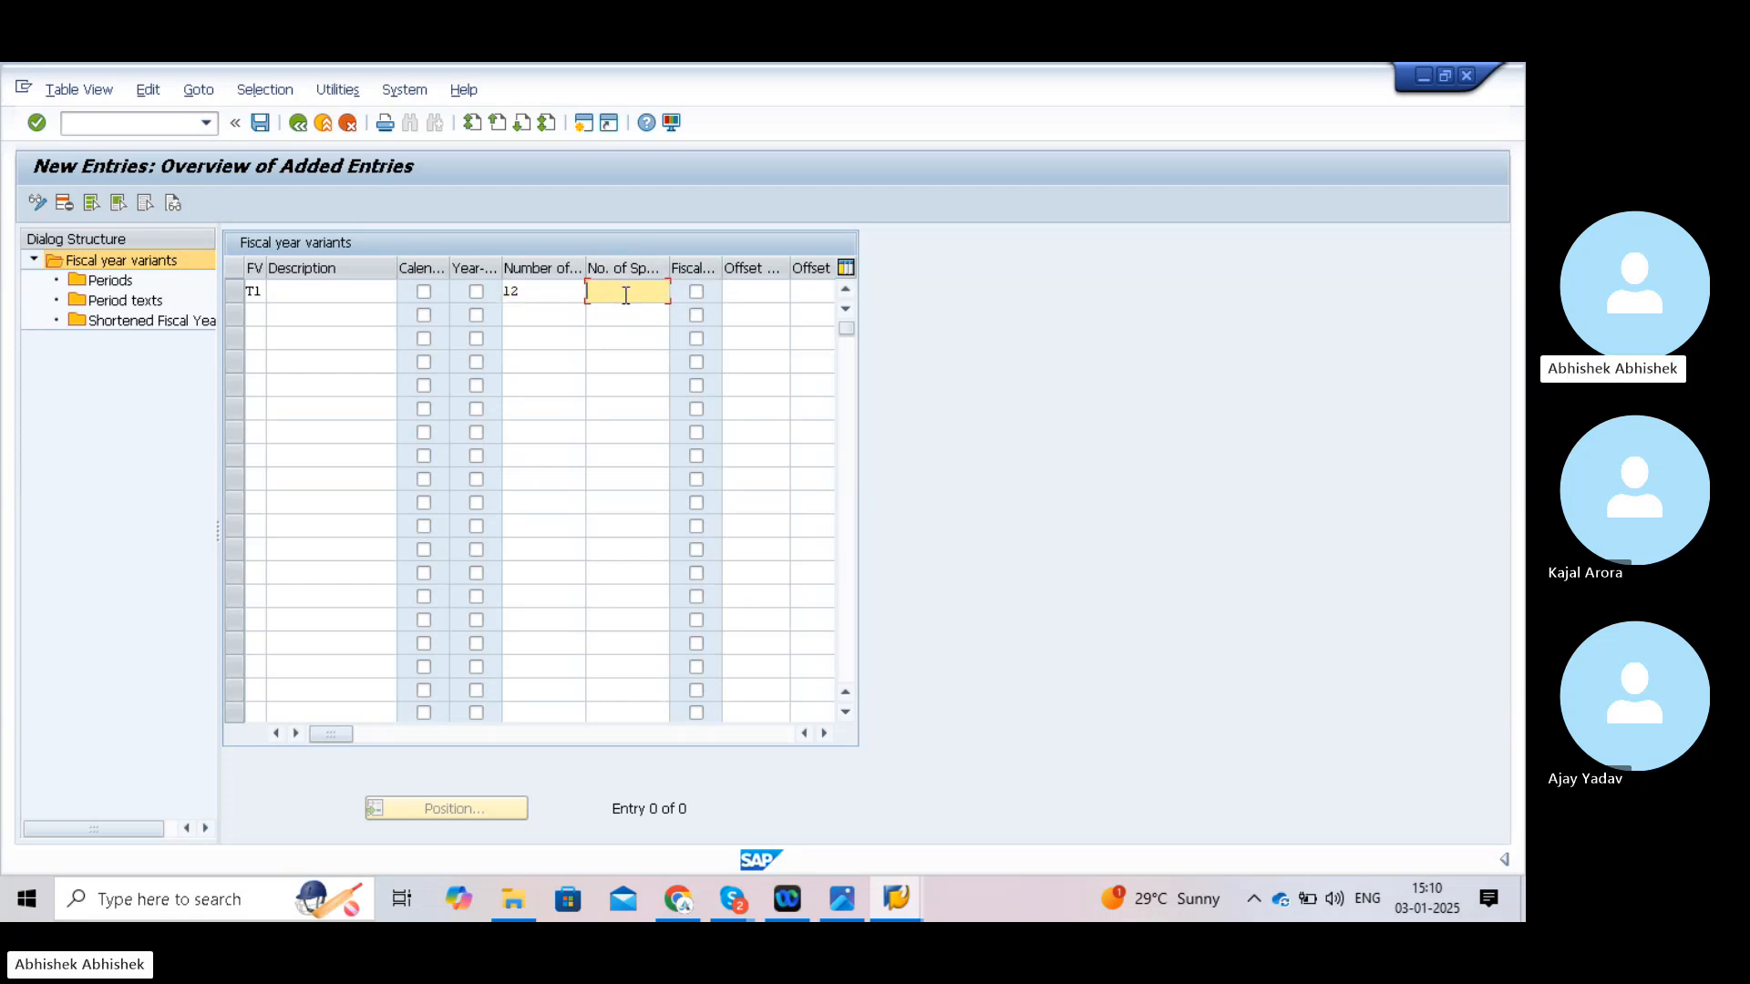
text(4)
click(424, 292)
click(297, 124)
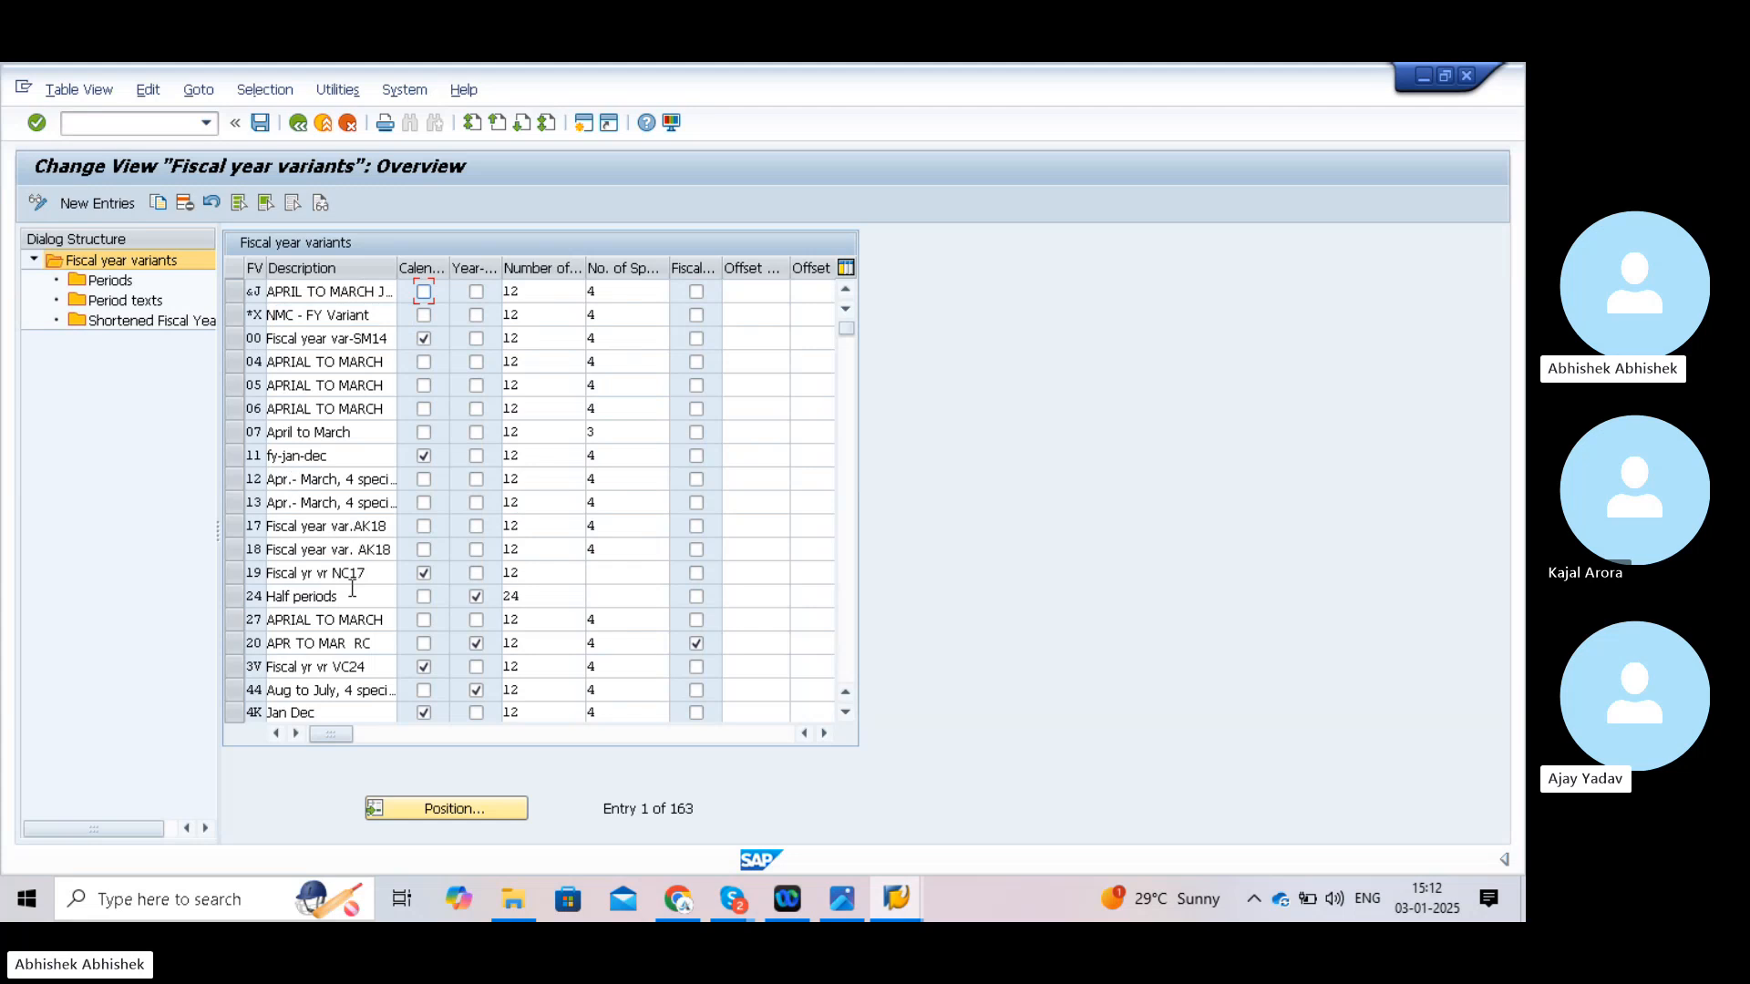
- Position the fiscal year variants list at V3, select it, and choose its Periods folder
click(452, 812)
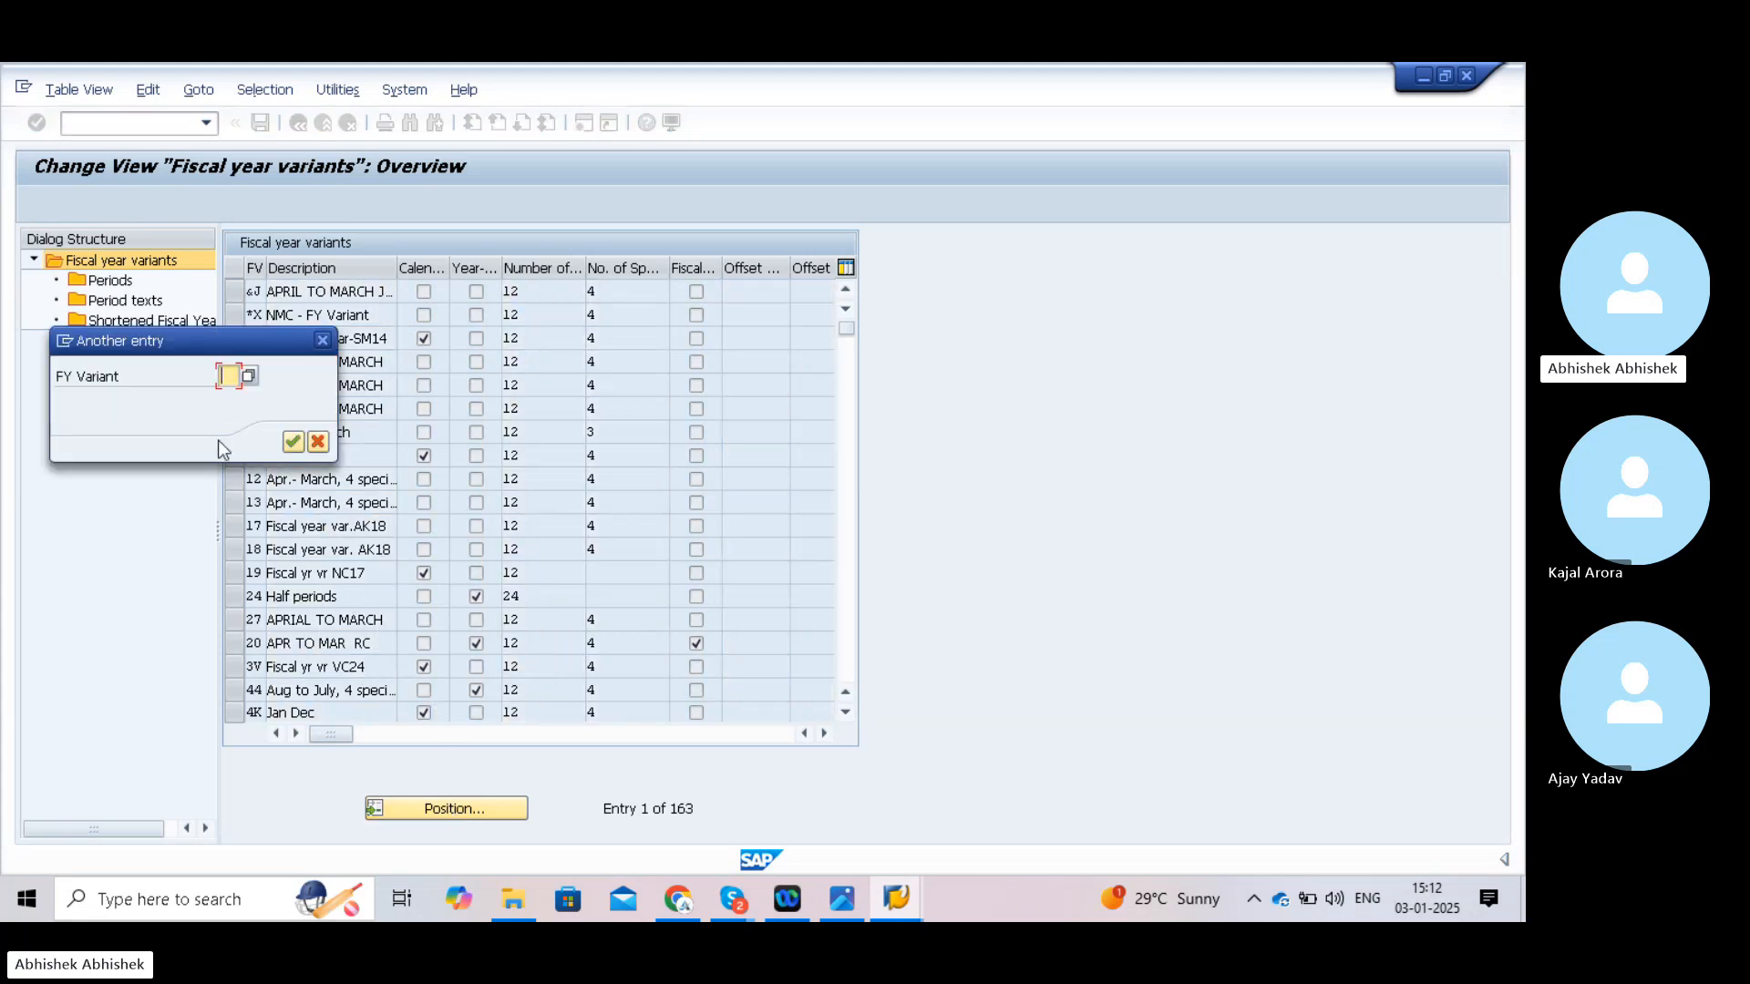
text(v3)
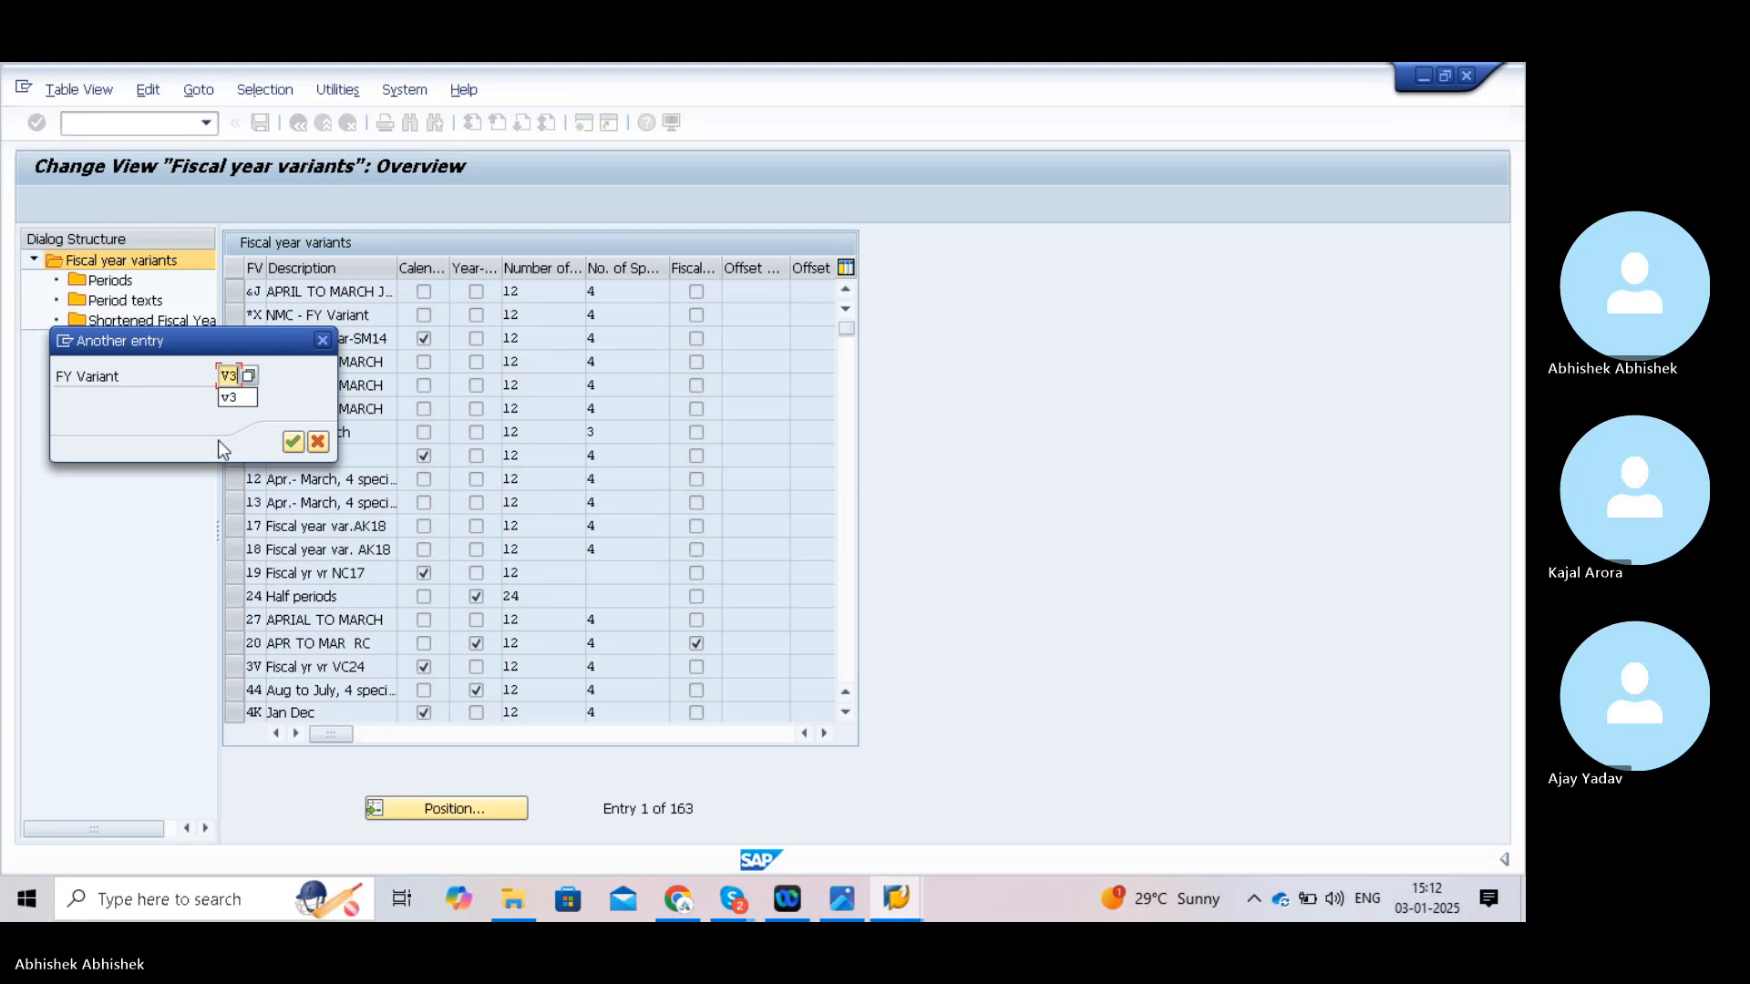
click(290, 441)
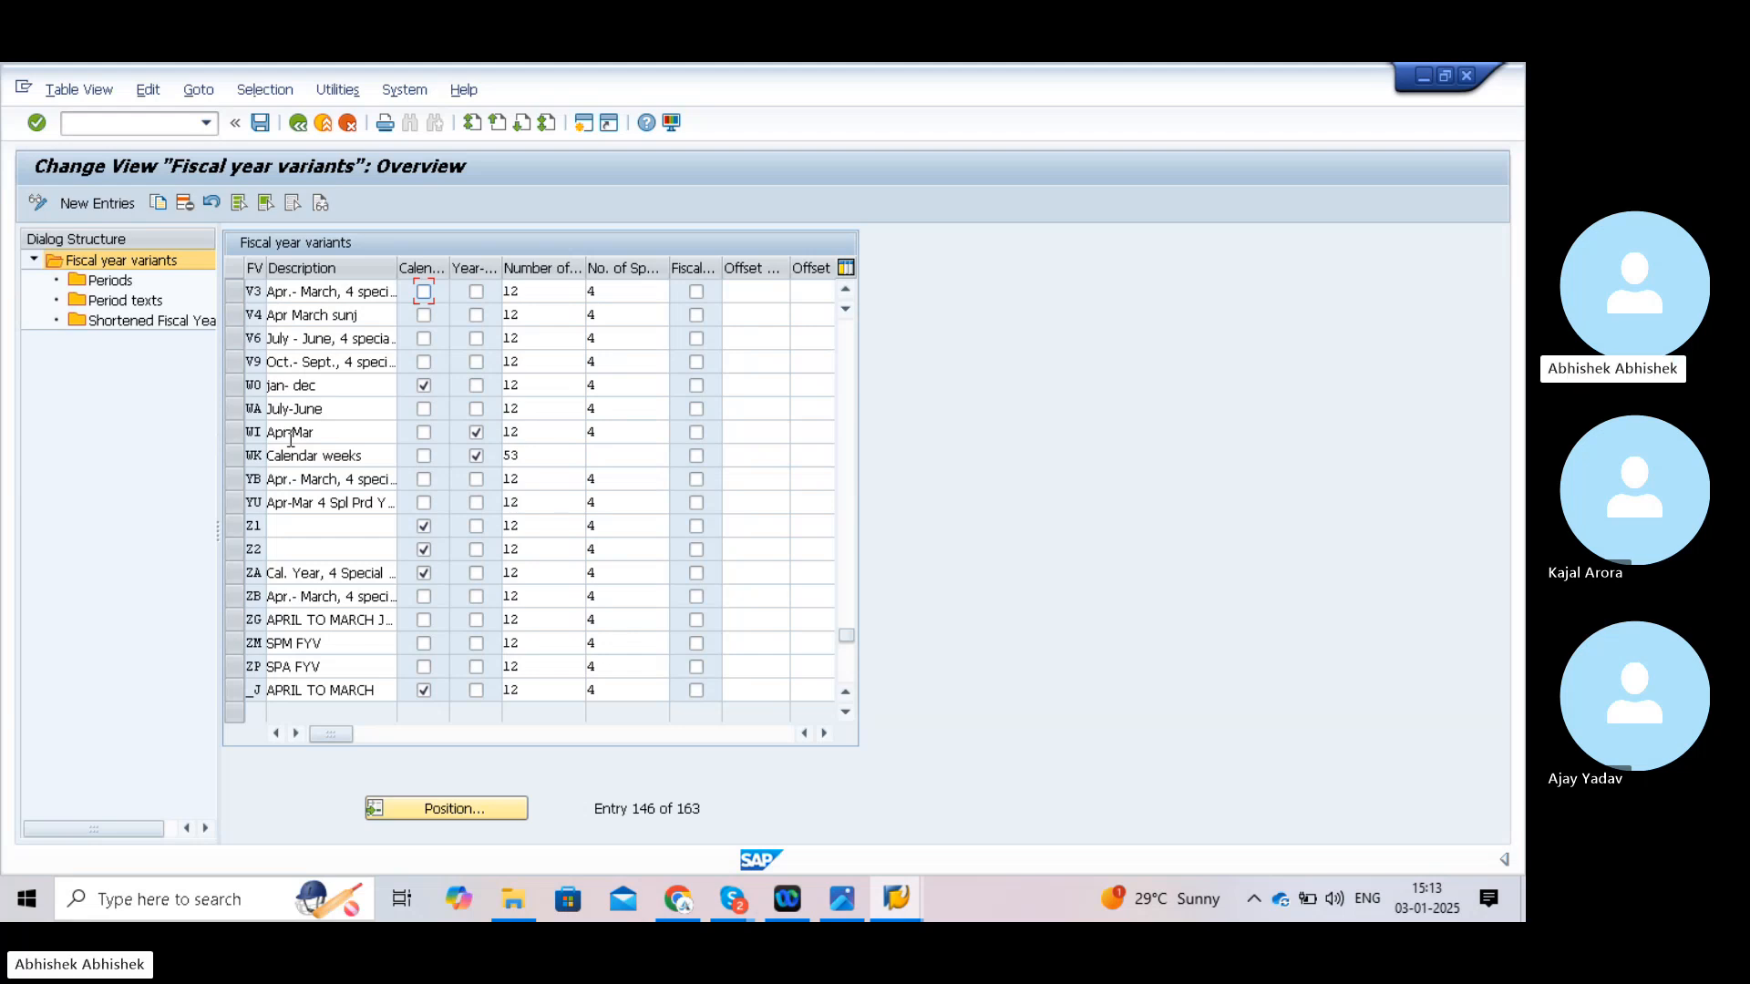
click(235, 292)
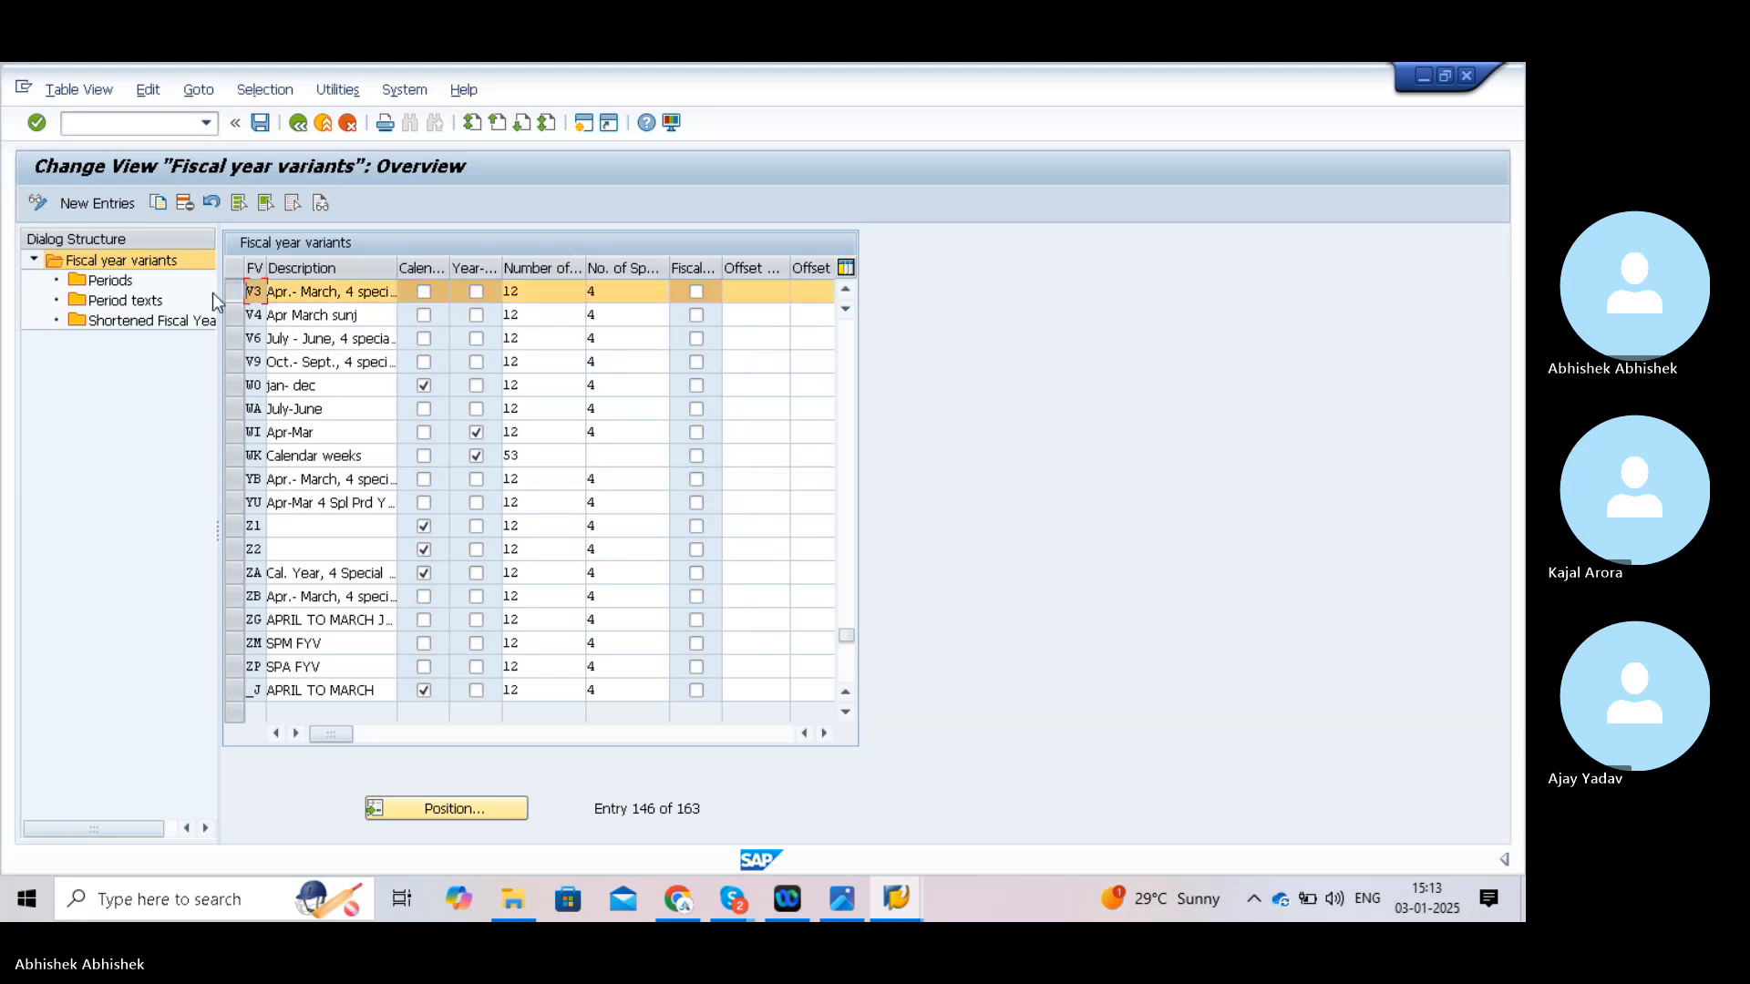
click(107, 283)
- Open V3's period definitions and review January–March mapping to periods 10–12 with shift -1
double_click(107, 285)
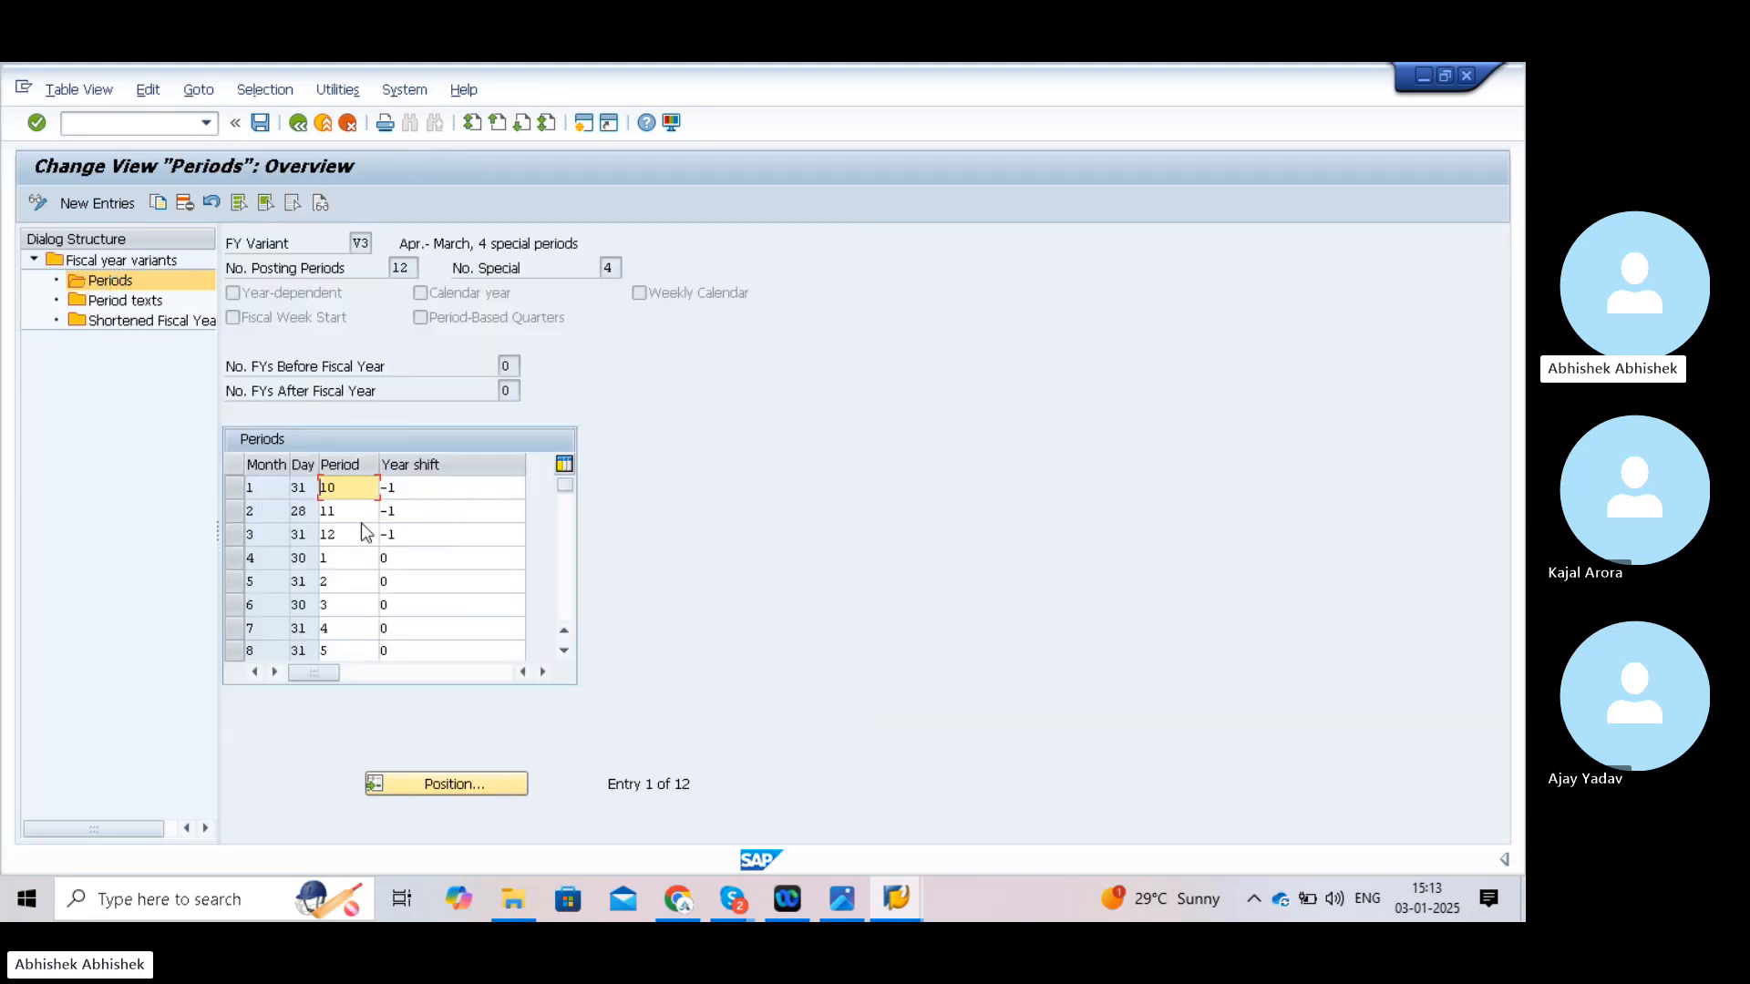
drag(352, 490, 310, 492)
click(1048, 893)
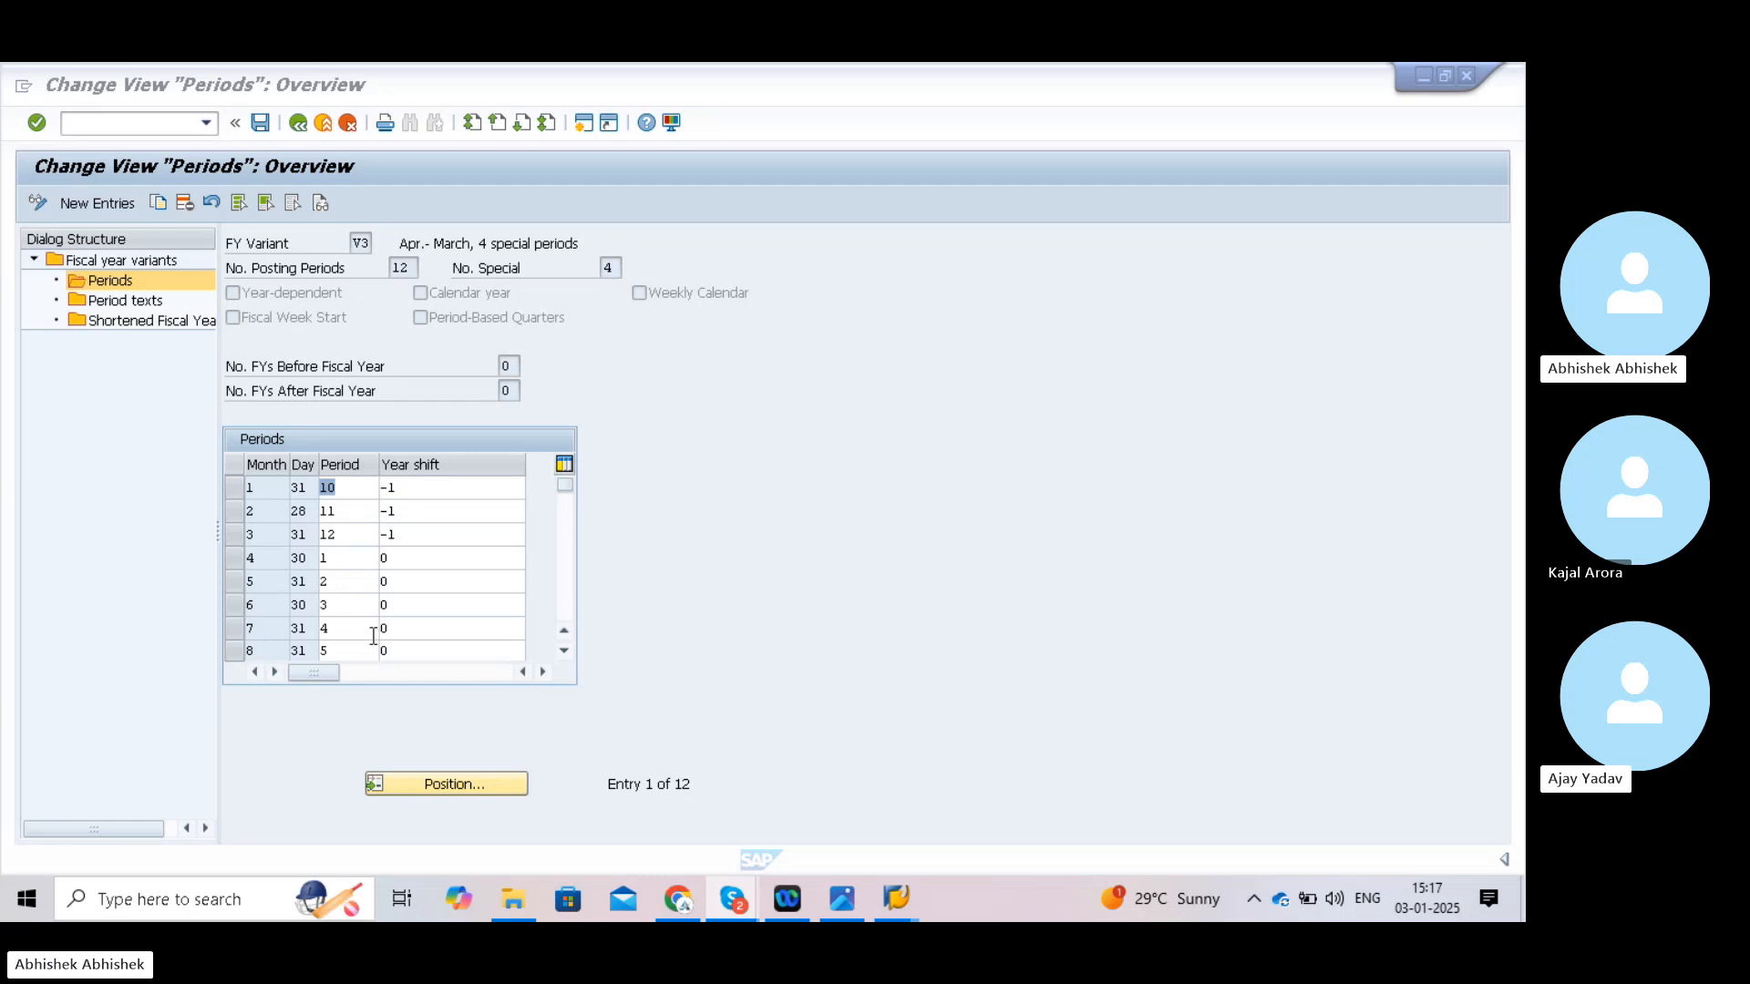
click(564, 651)
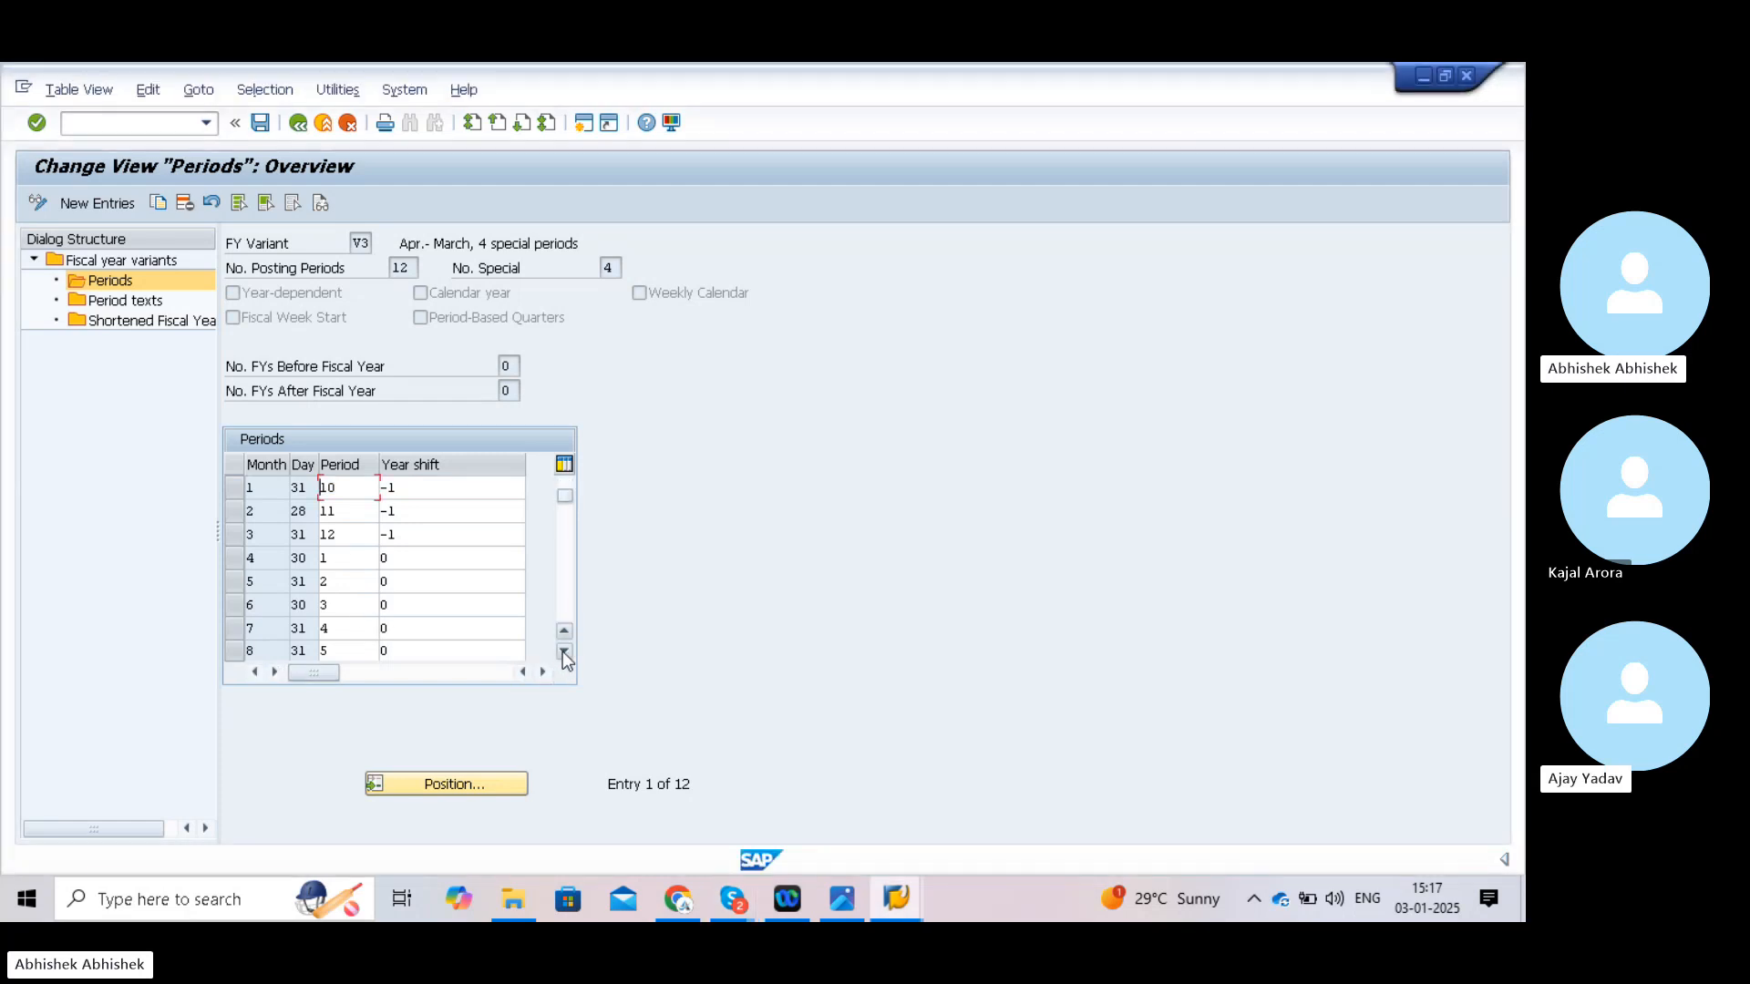
click(564, 650)
click(564, 651)
click(564, 650)
click(564, 650)
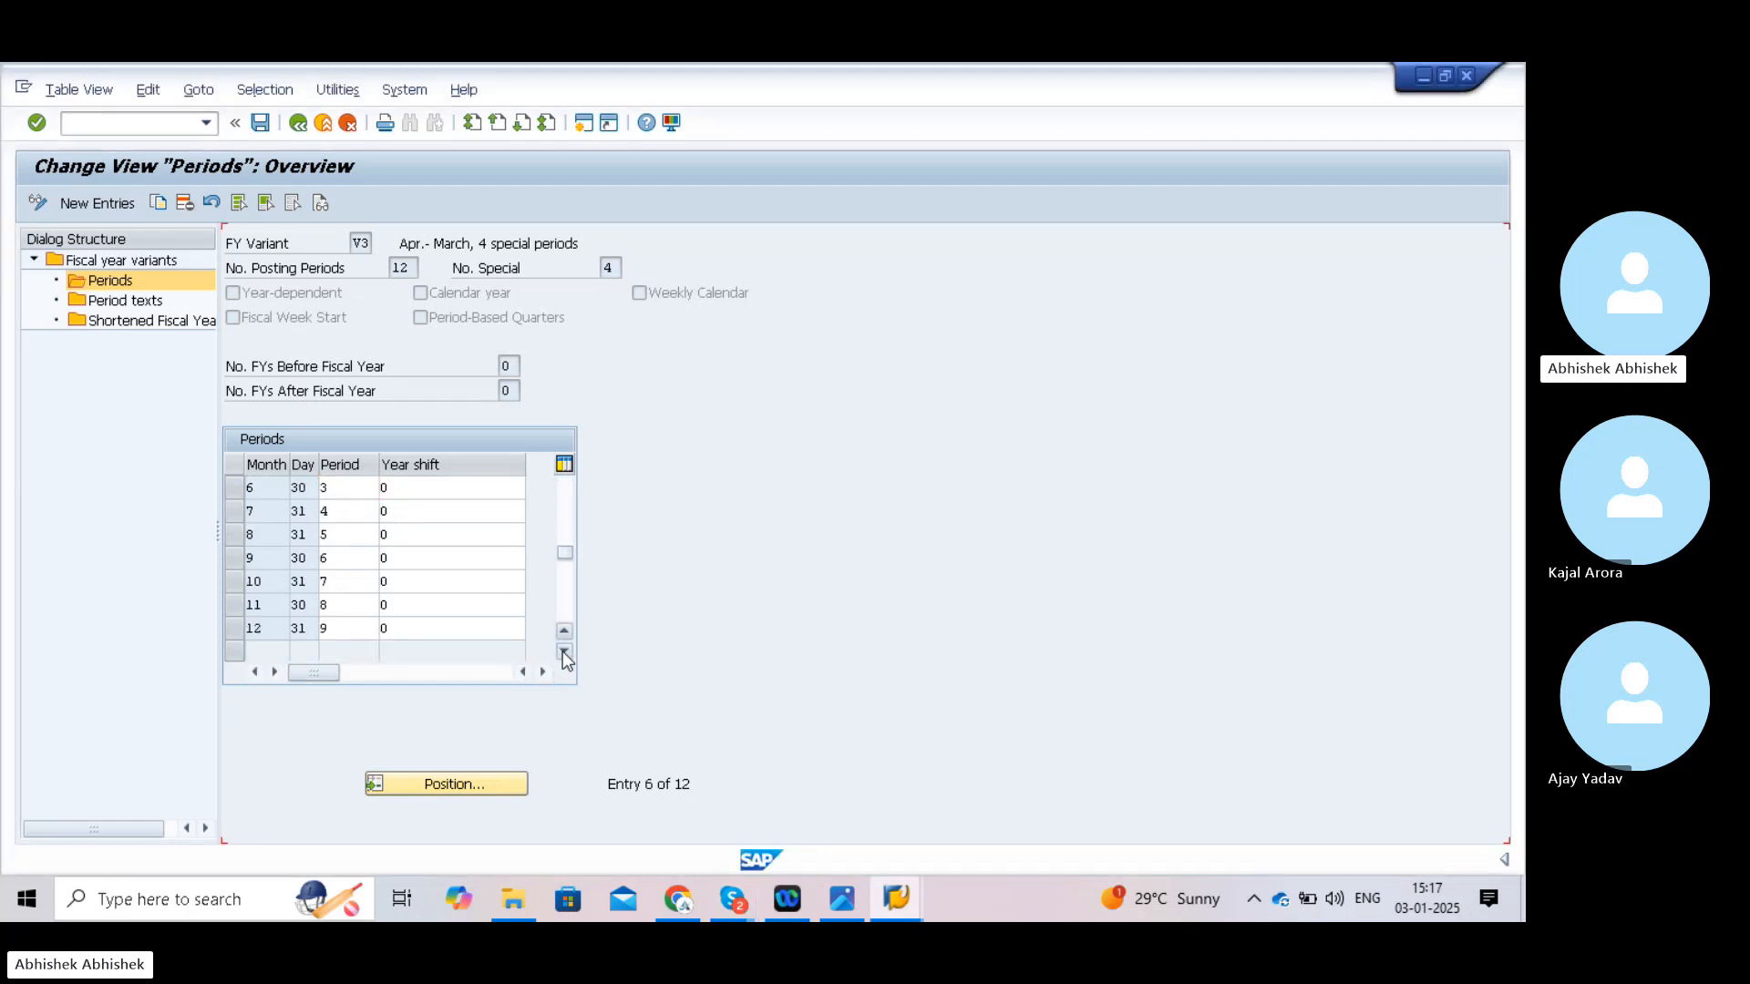
click(564, 651)
click(564, 651)
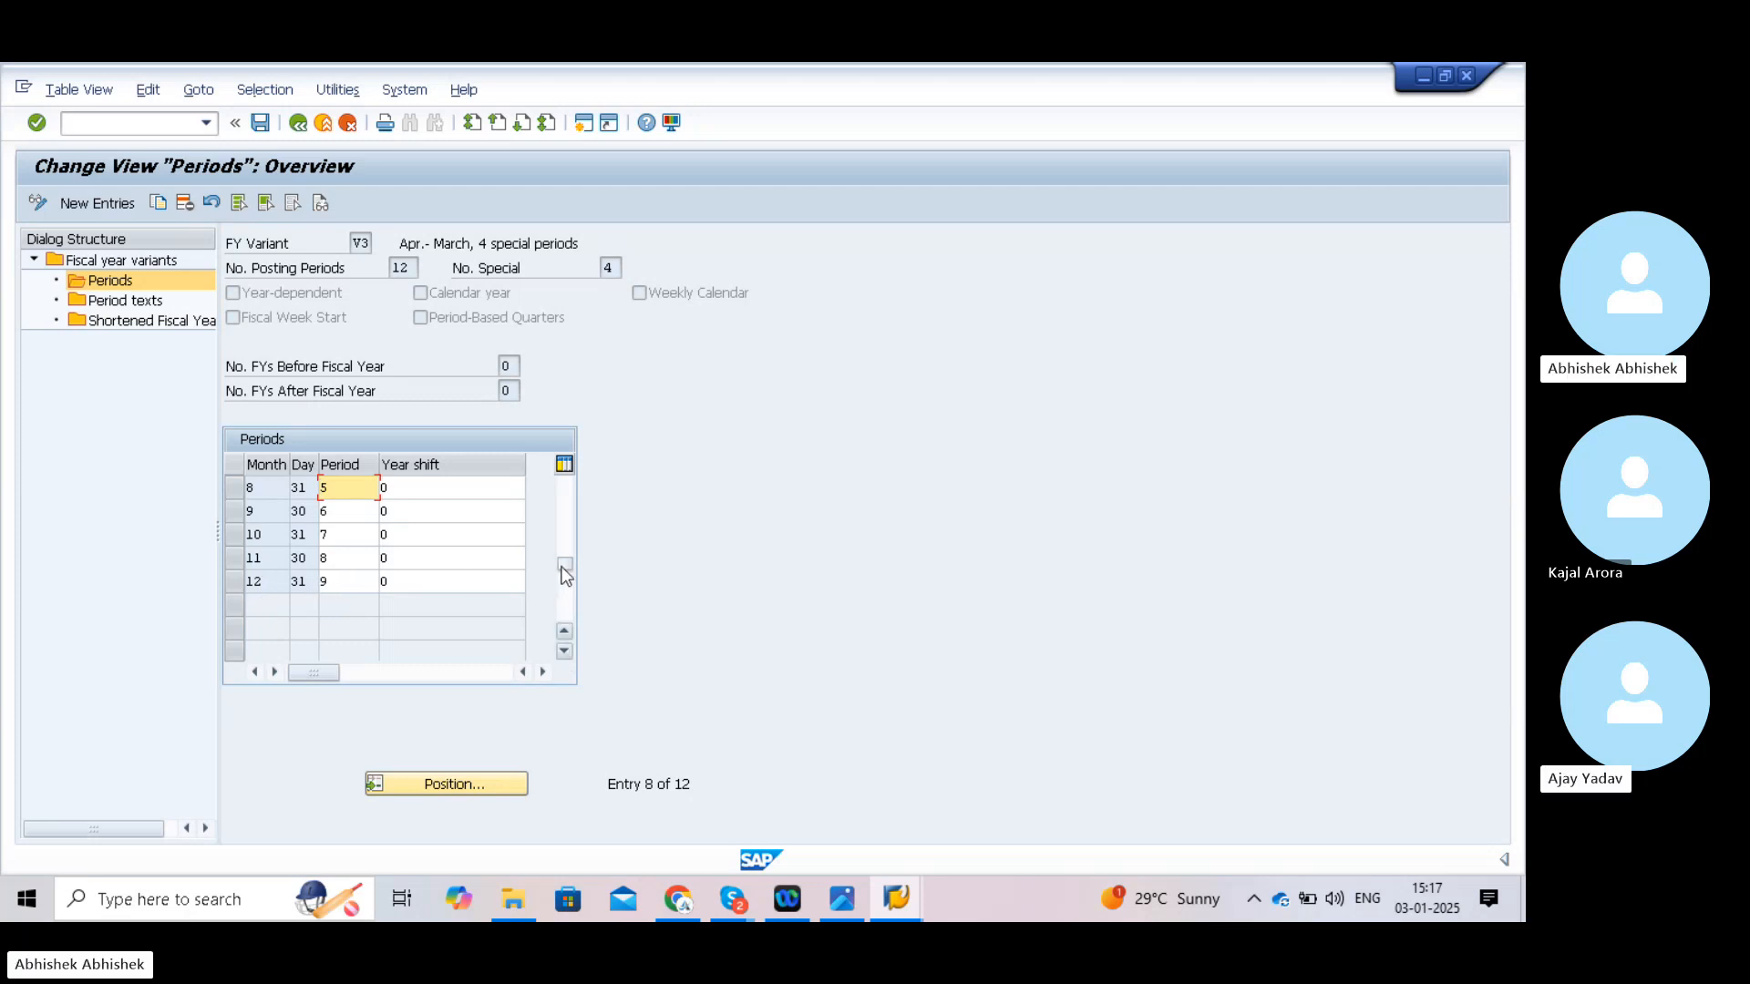
drag(565, 560, 559, 477)
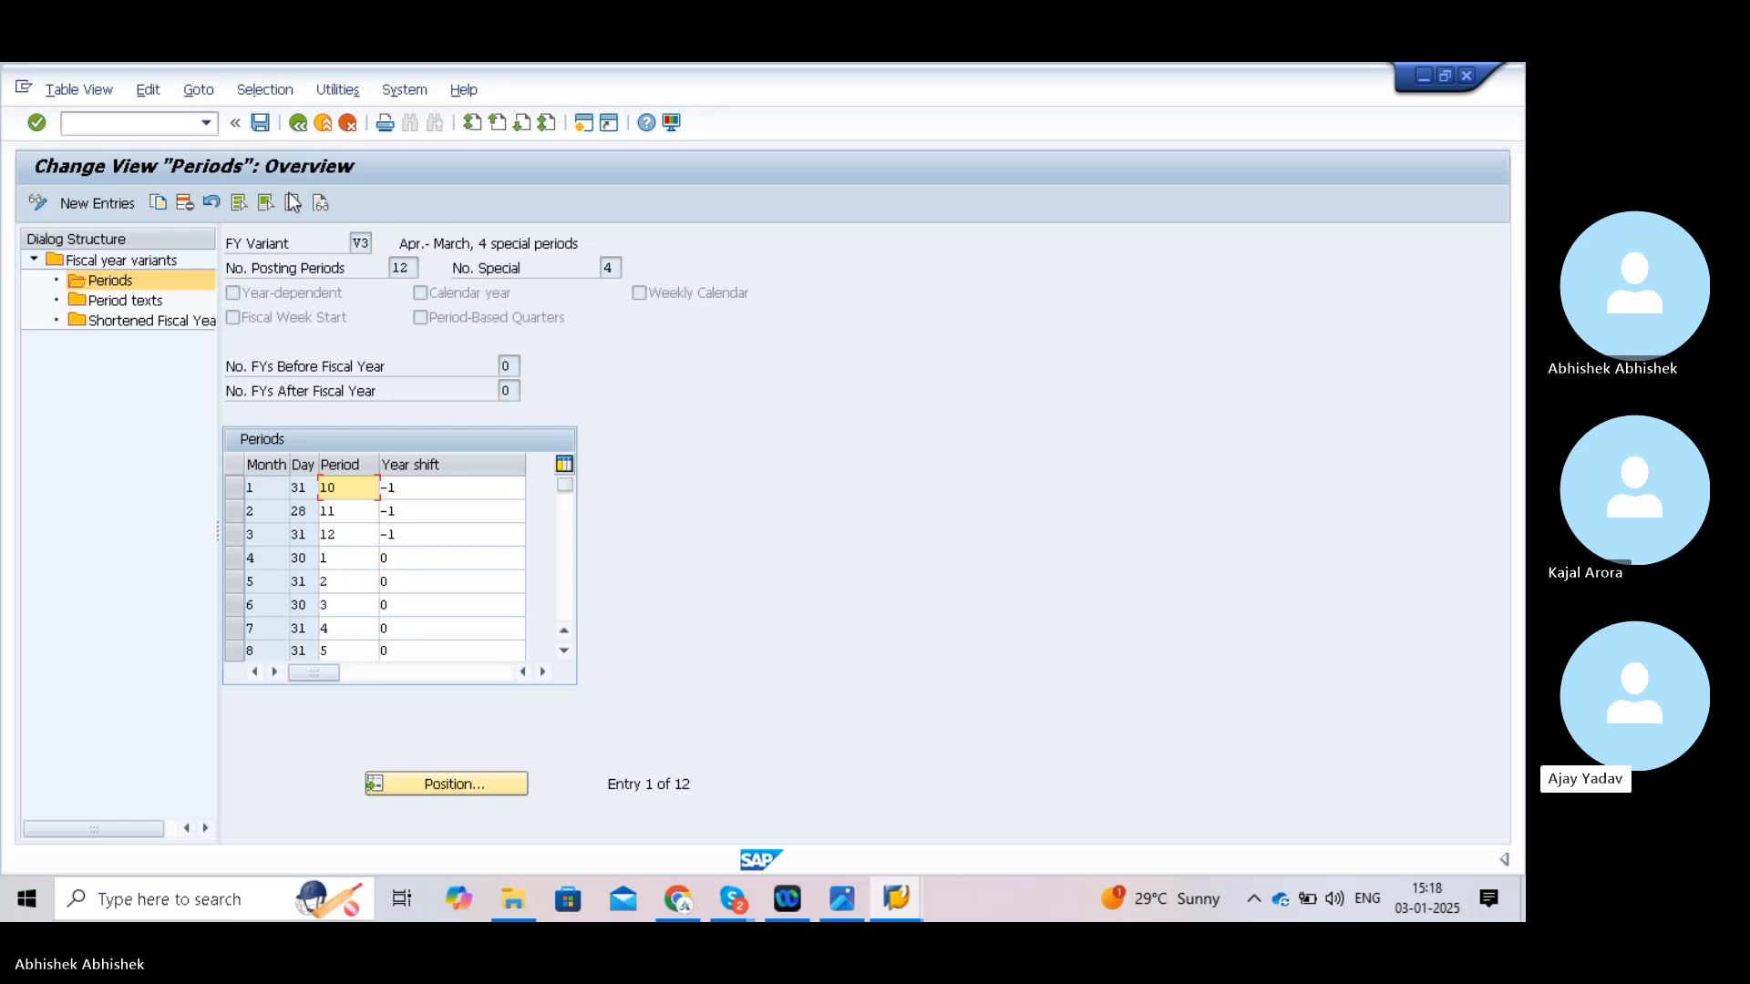
- Go back from V3's periods to the fiscal year variants overview
click(299, 129)
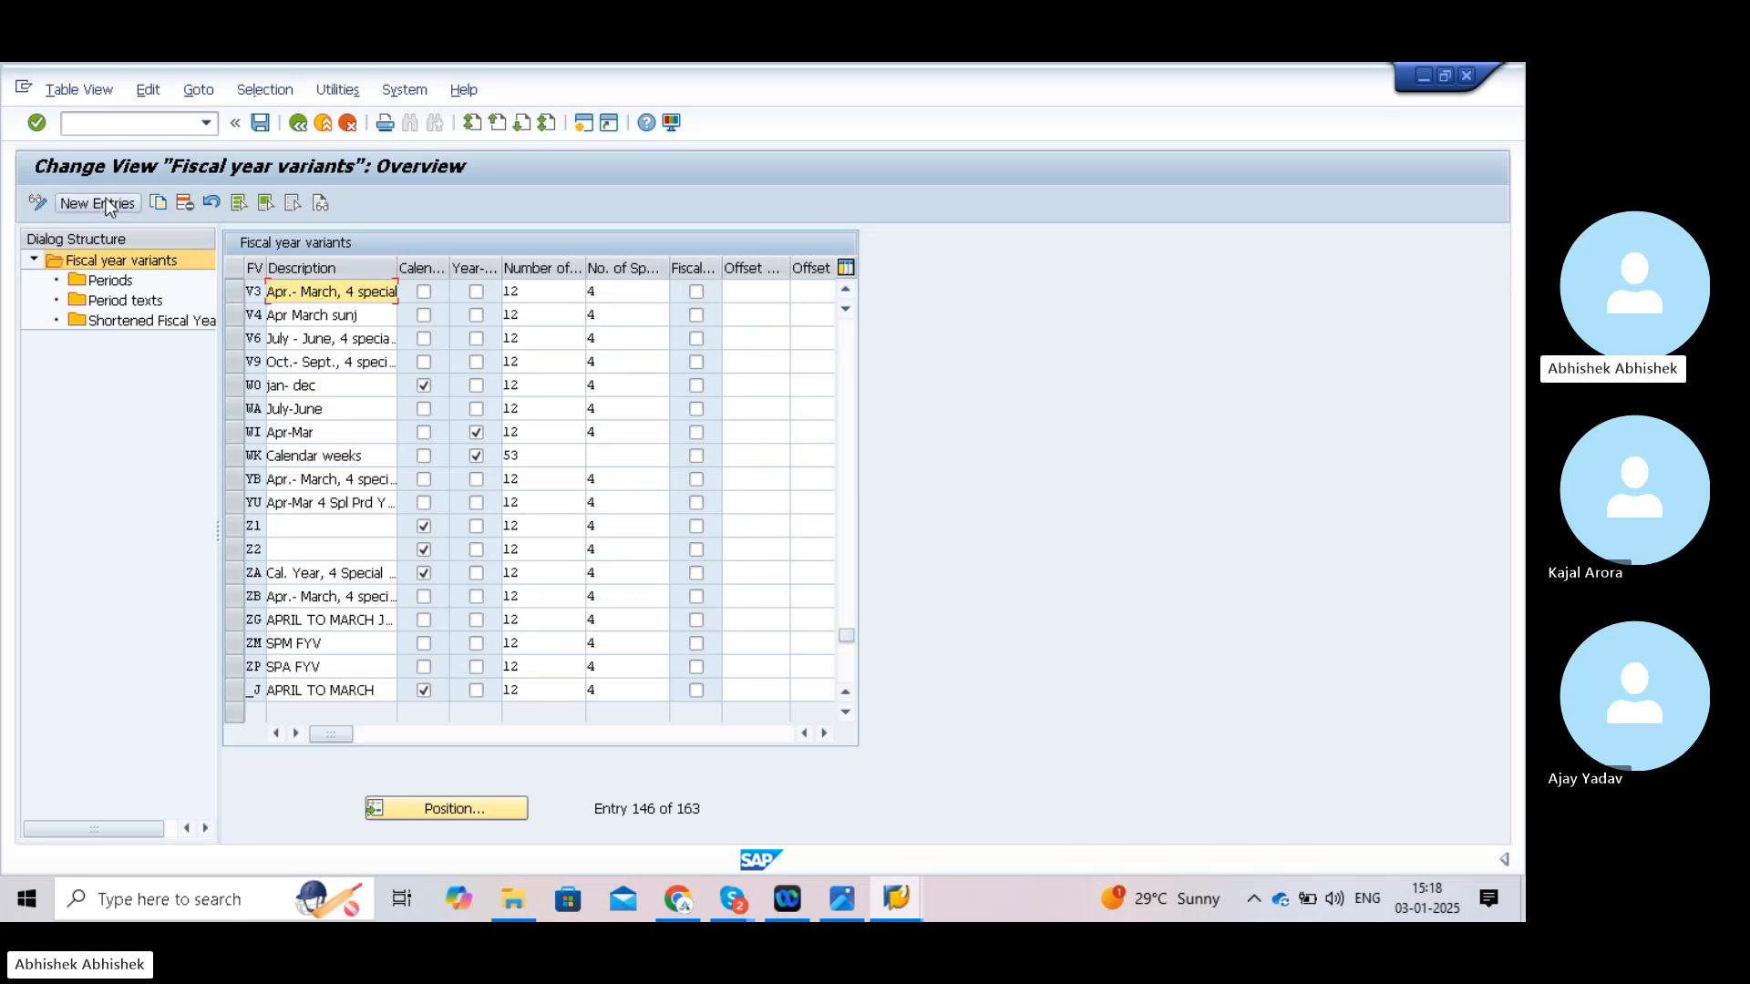
click(140, 122)
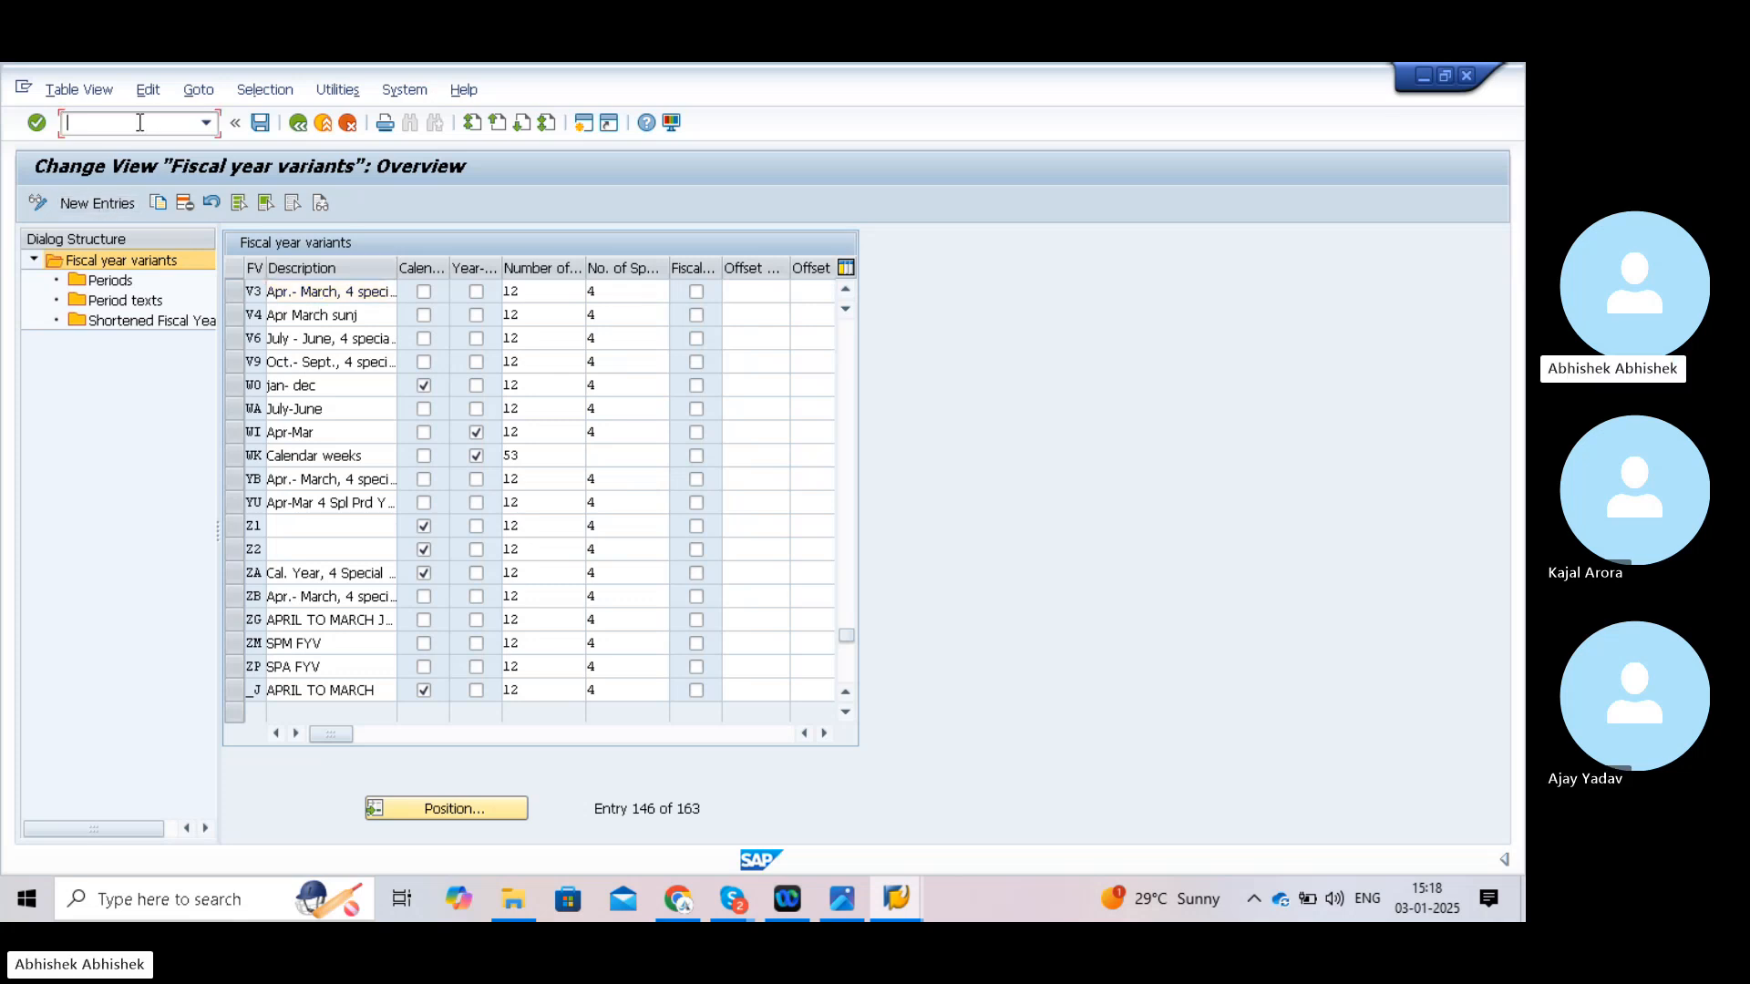
- Run OB37, copy the locking user's ID from the Locked Data popup, and decline
text(/nob37)
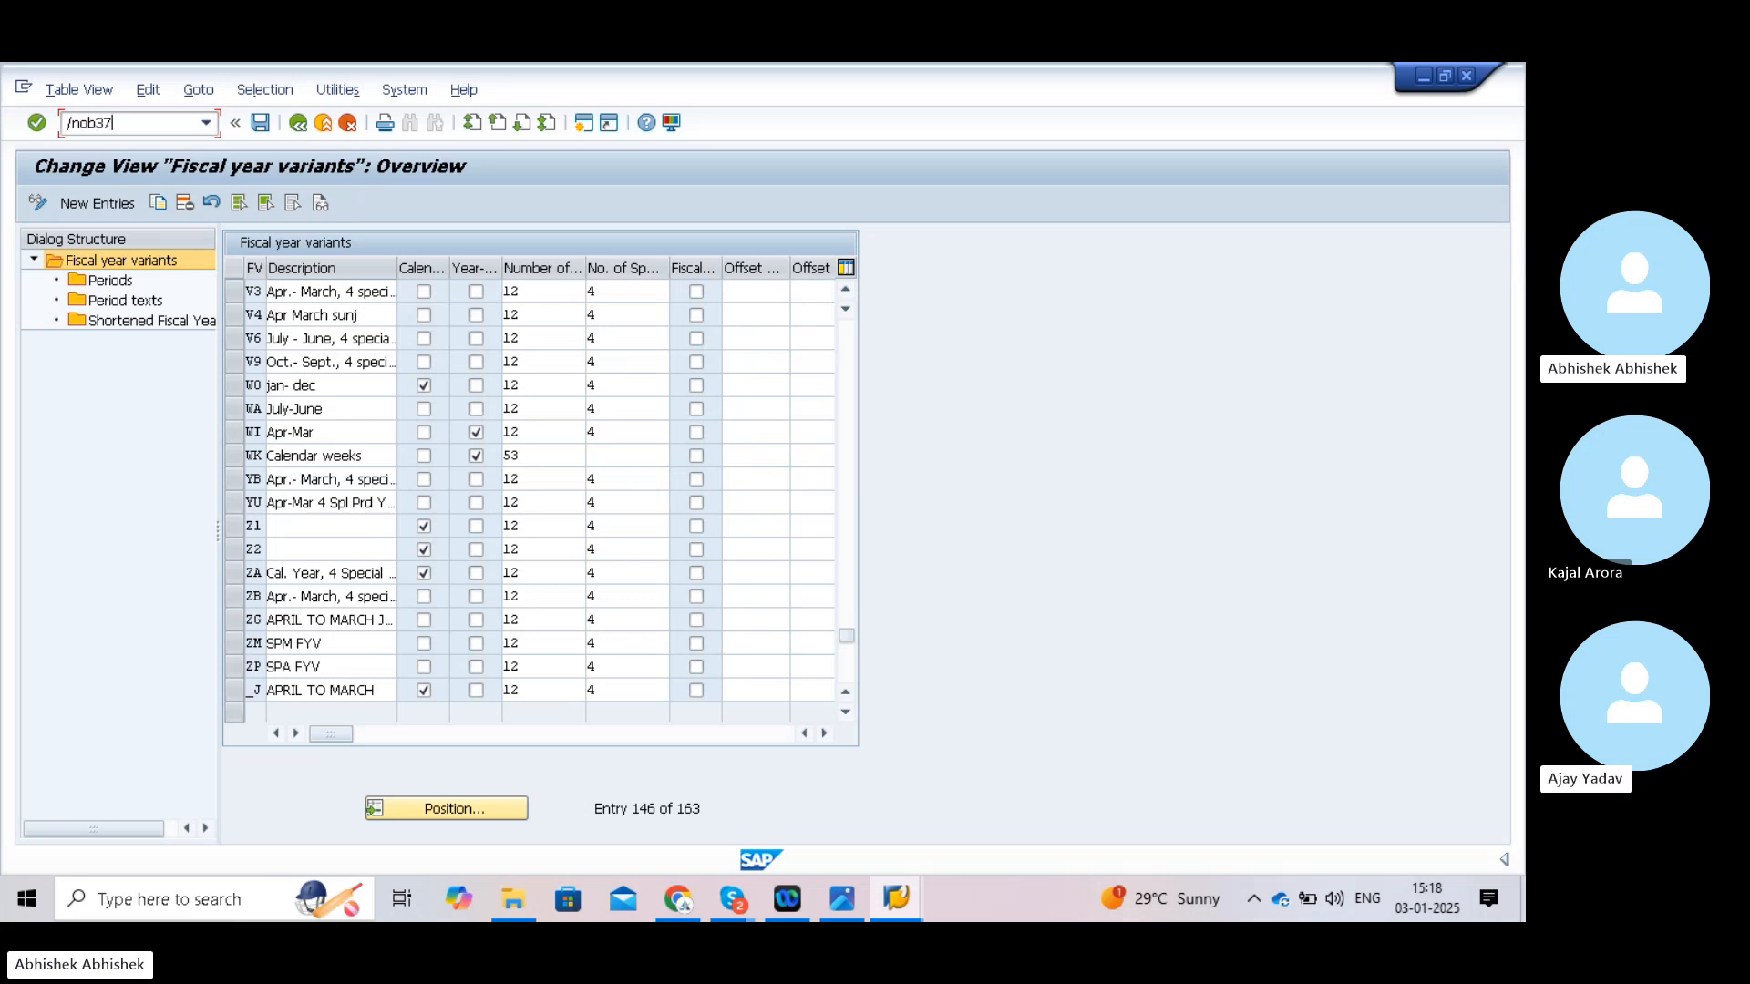
key(Return)
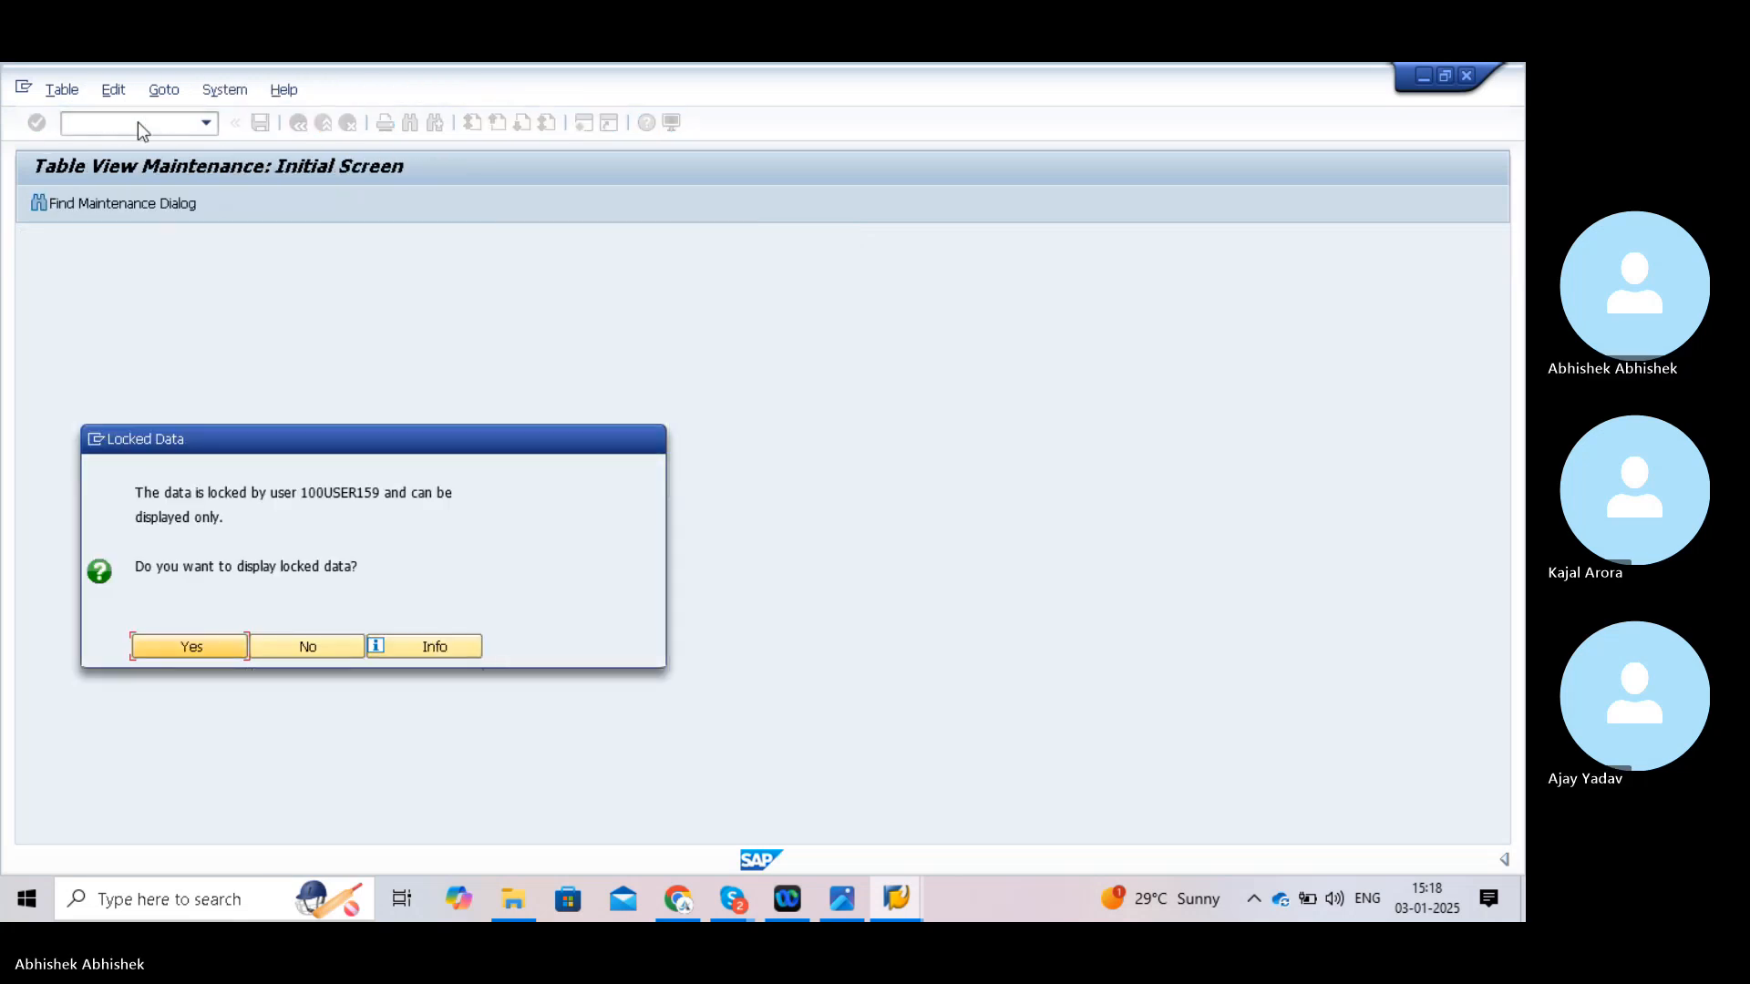
click(305, 488)
drag(305, 488, 380, 499)
key(ctrl+c)
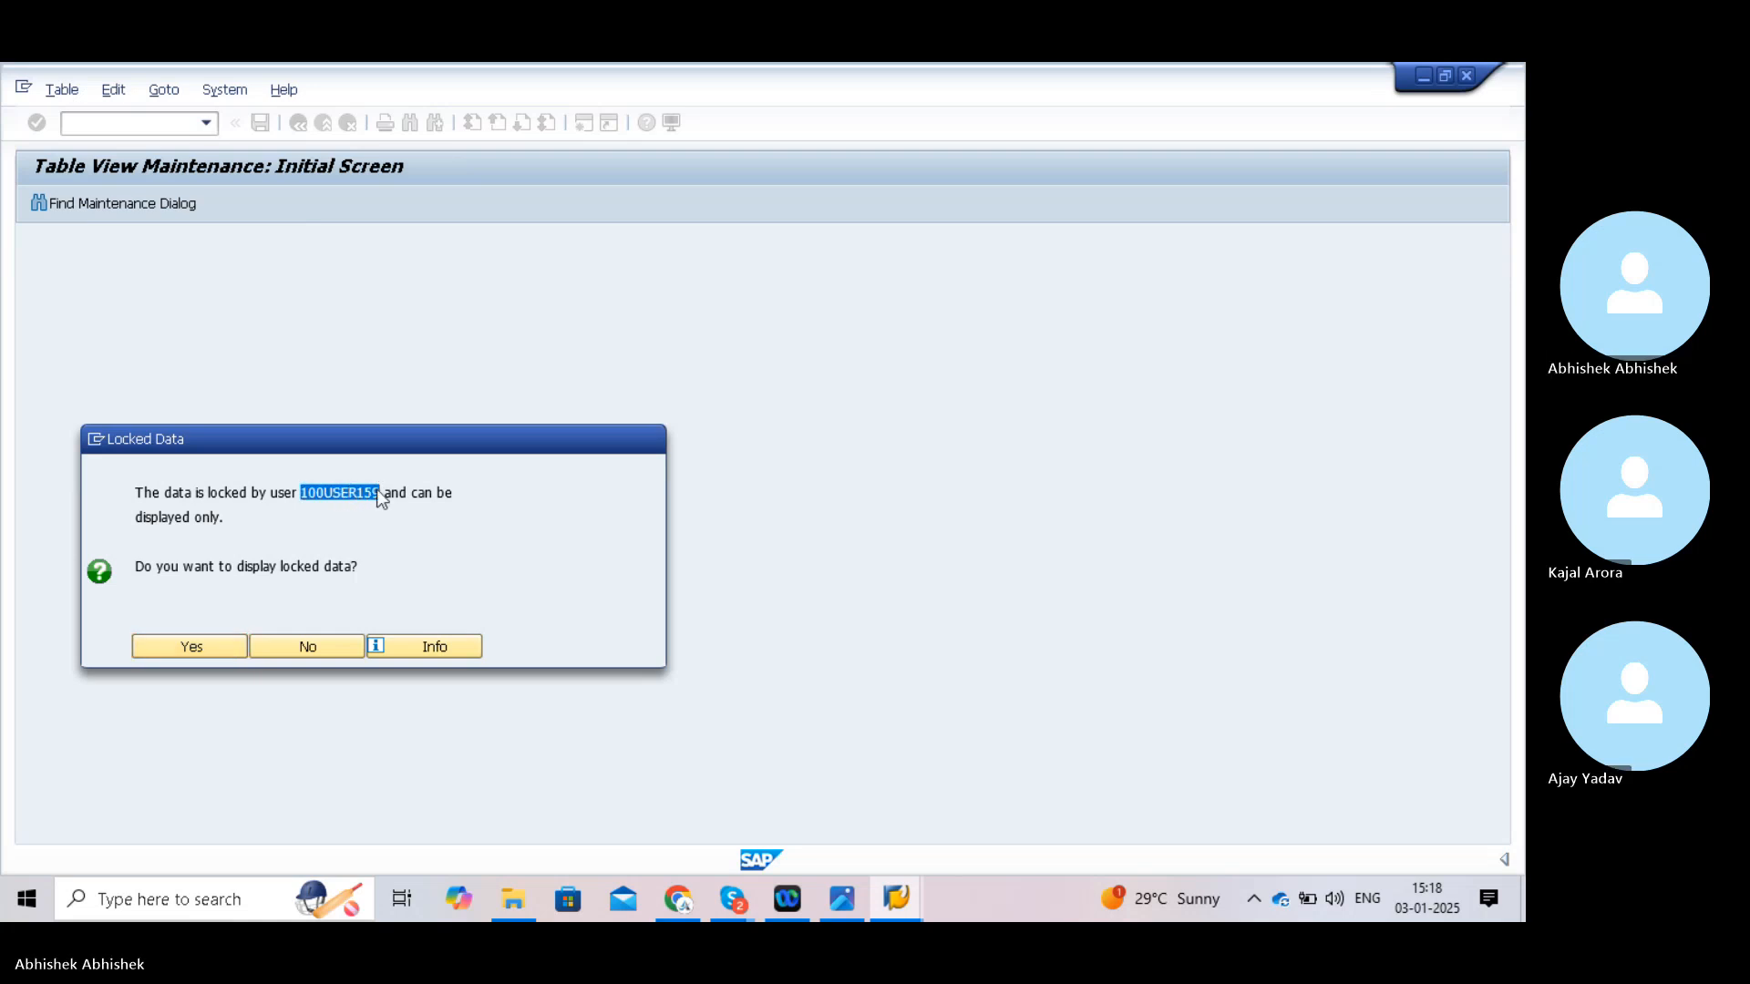
click(326, 641)
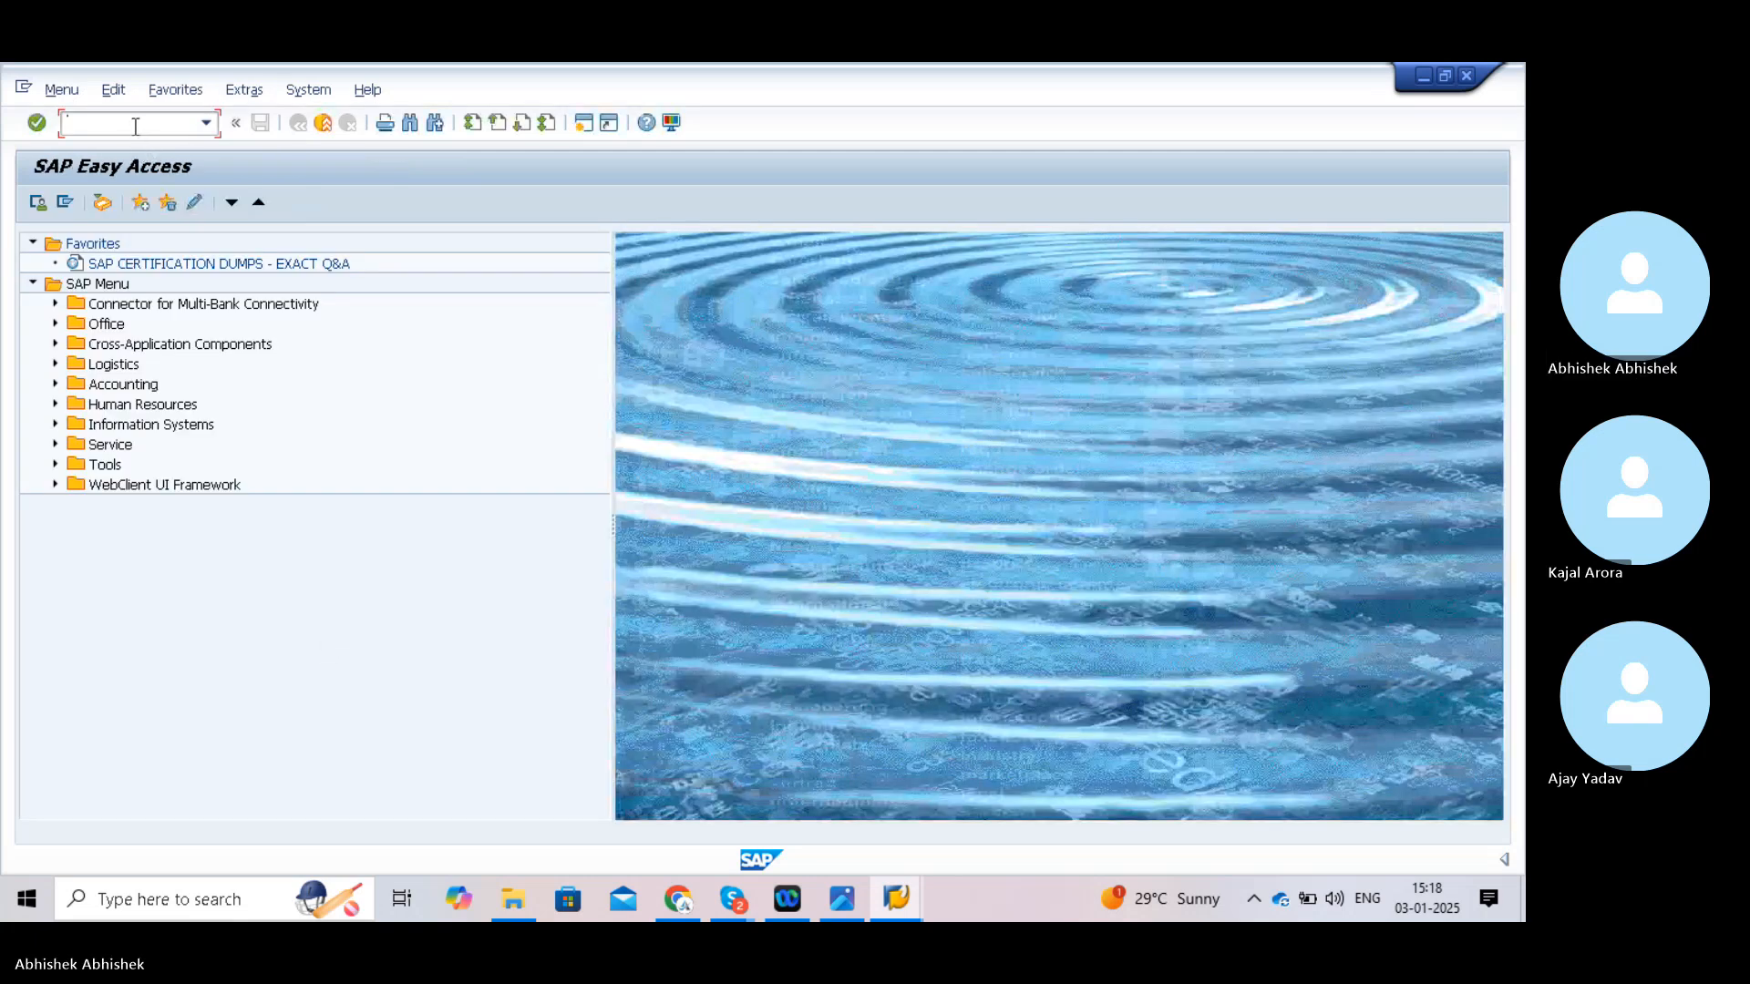
- In SM12, search for lock entries held by the copied locking user's ID
text(sm)
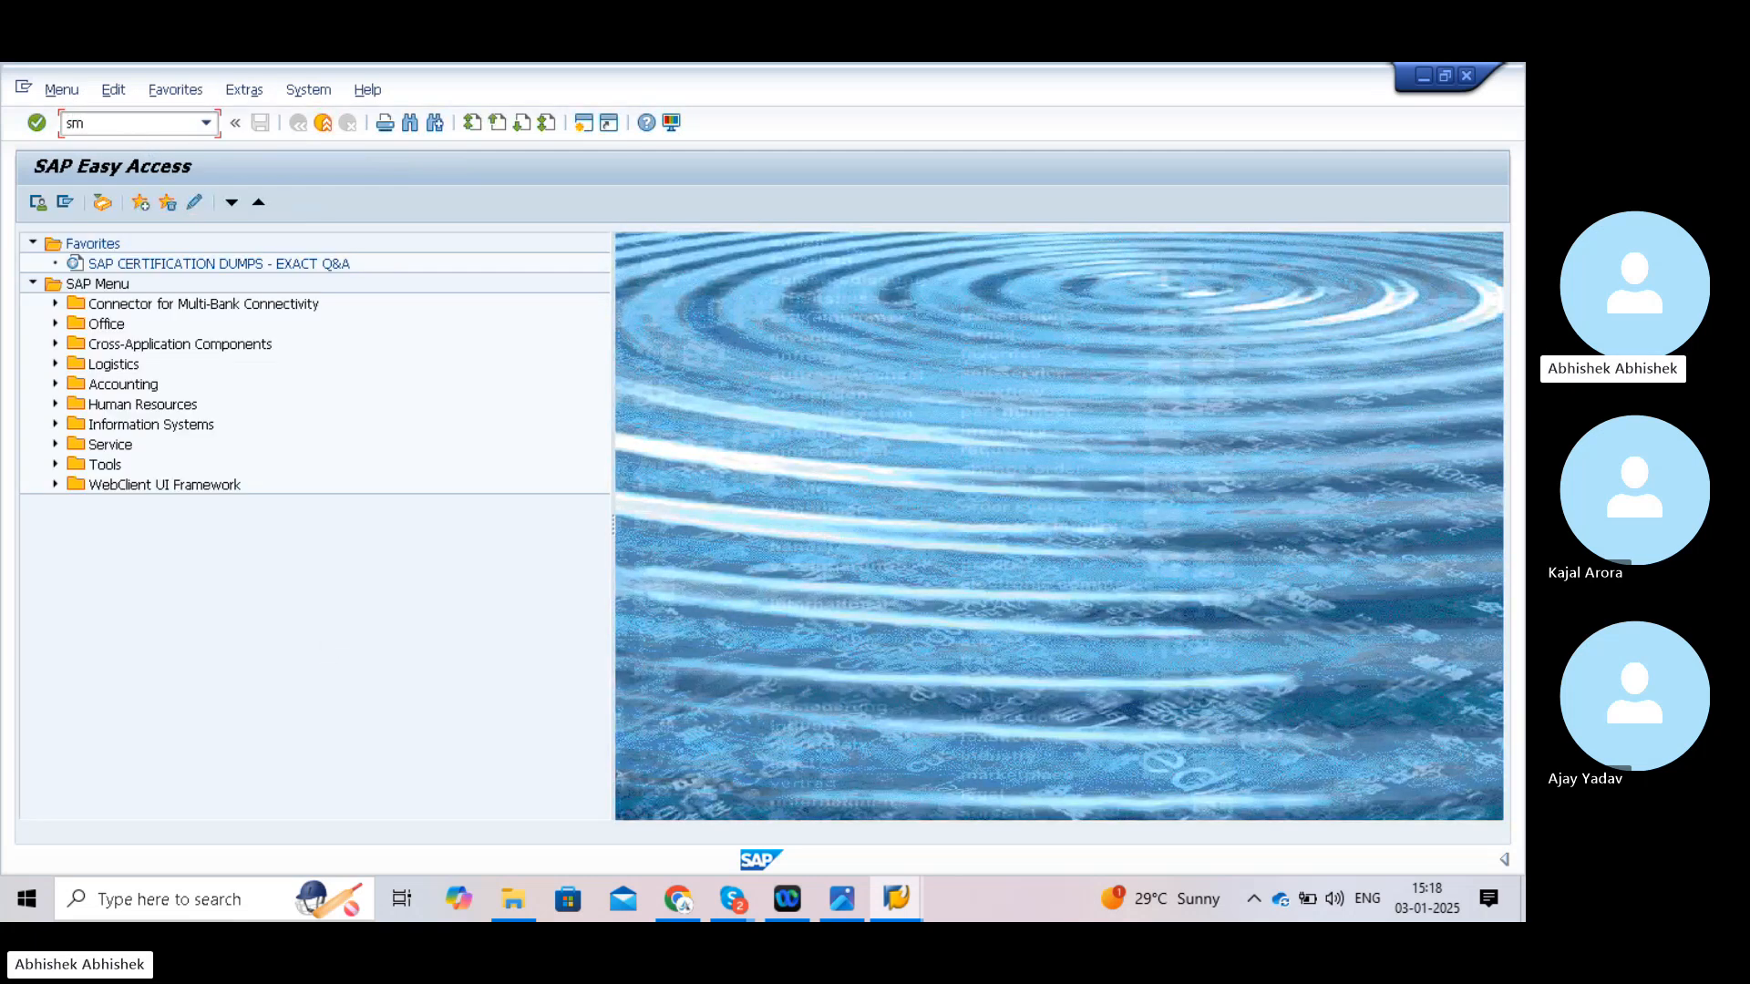
text(12)
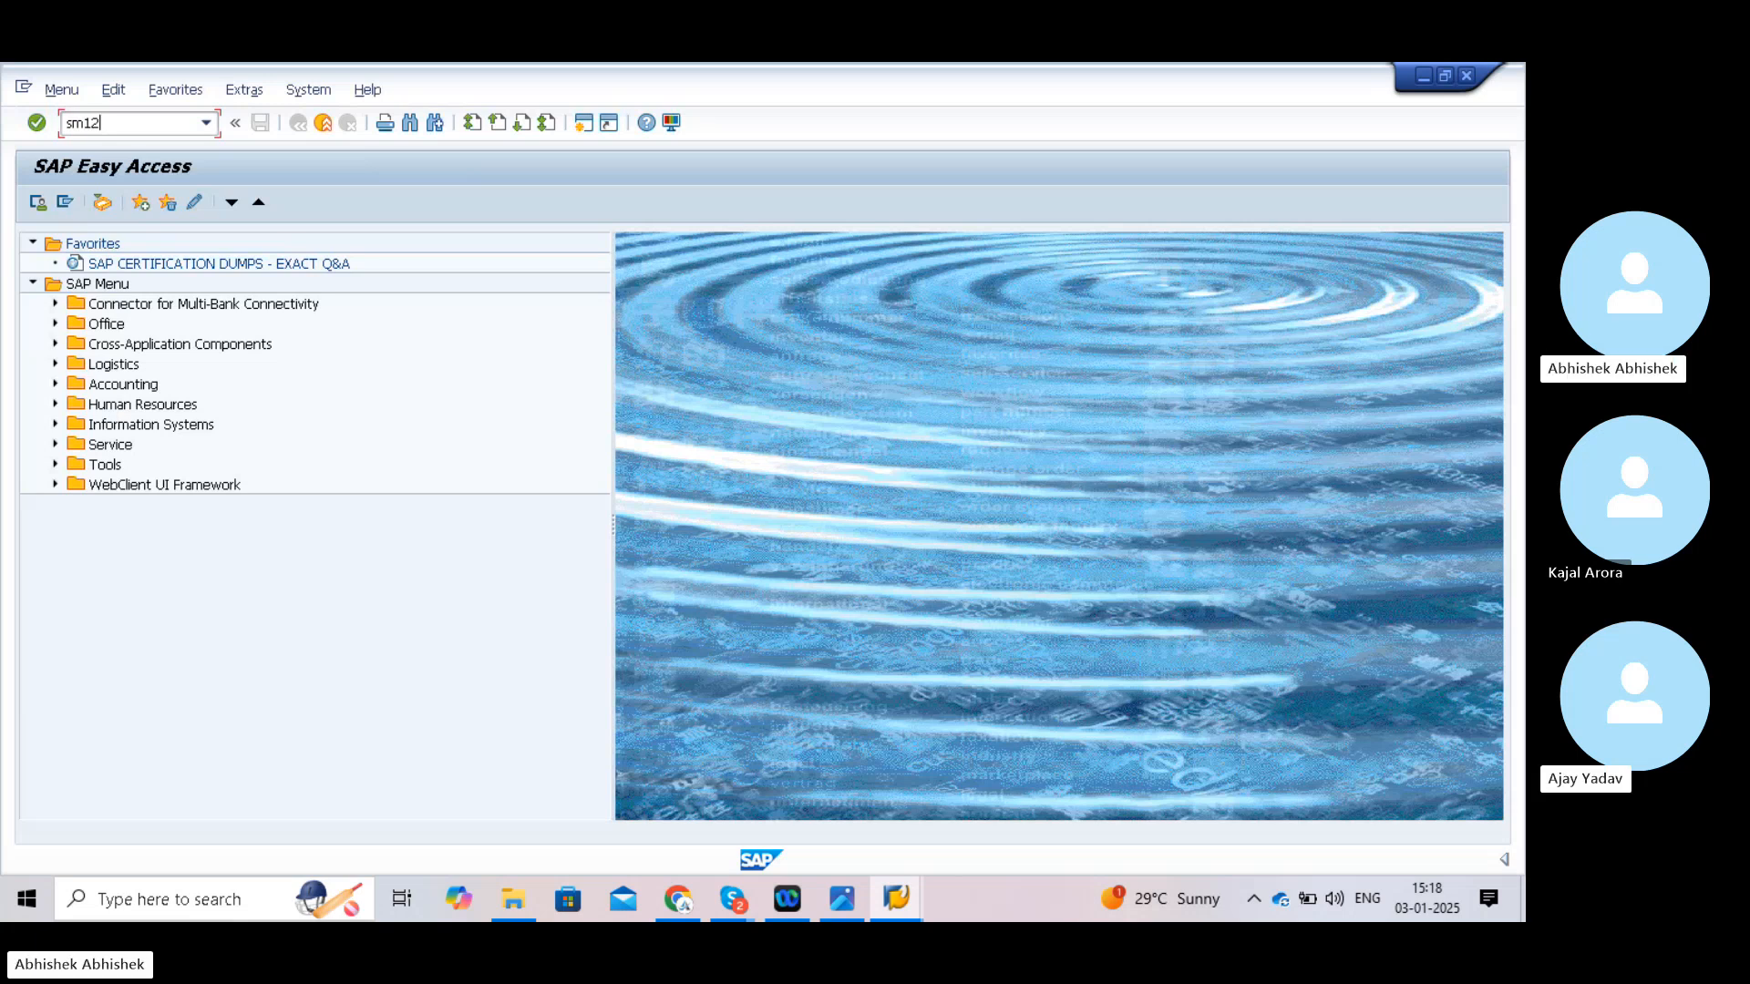
key(Return)
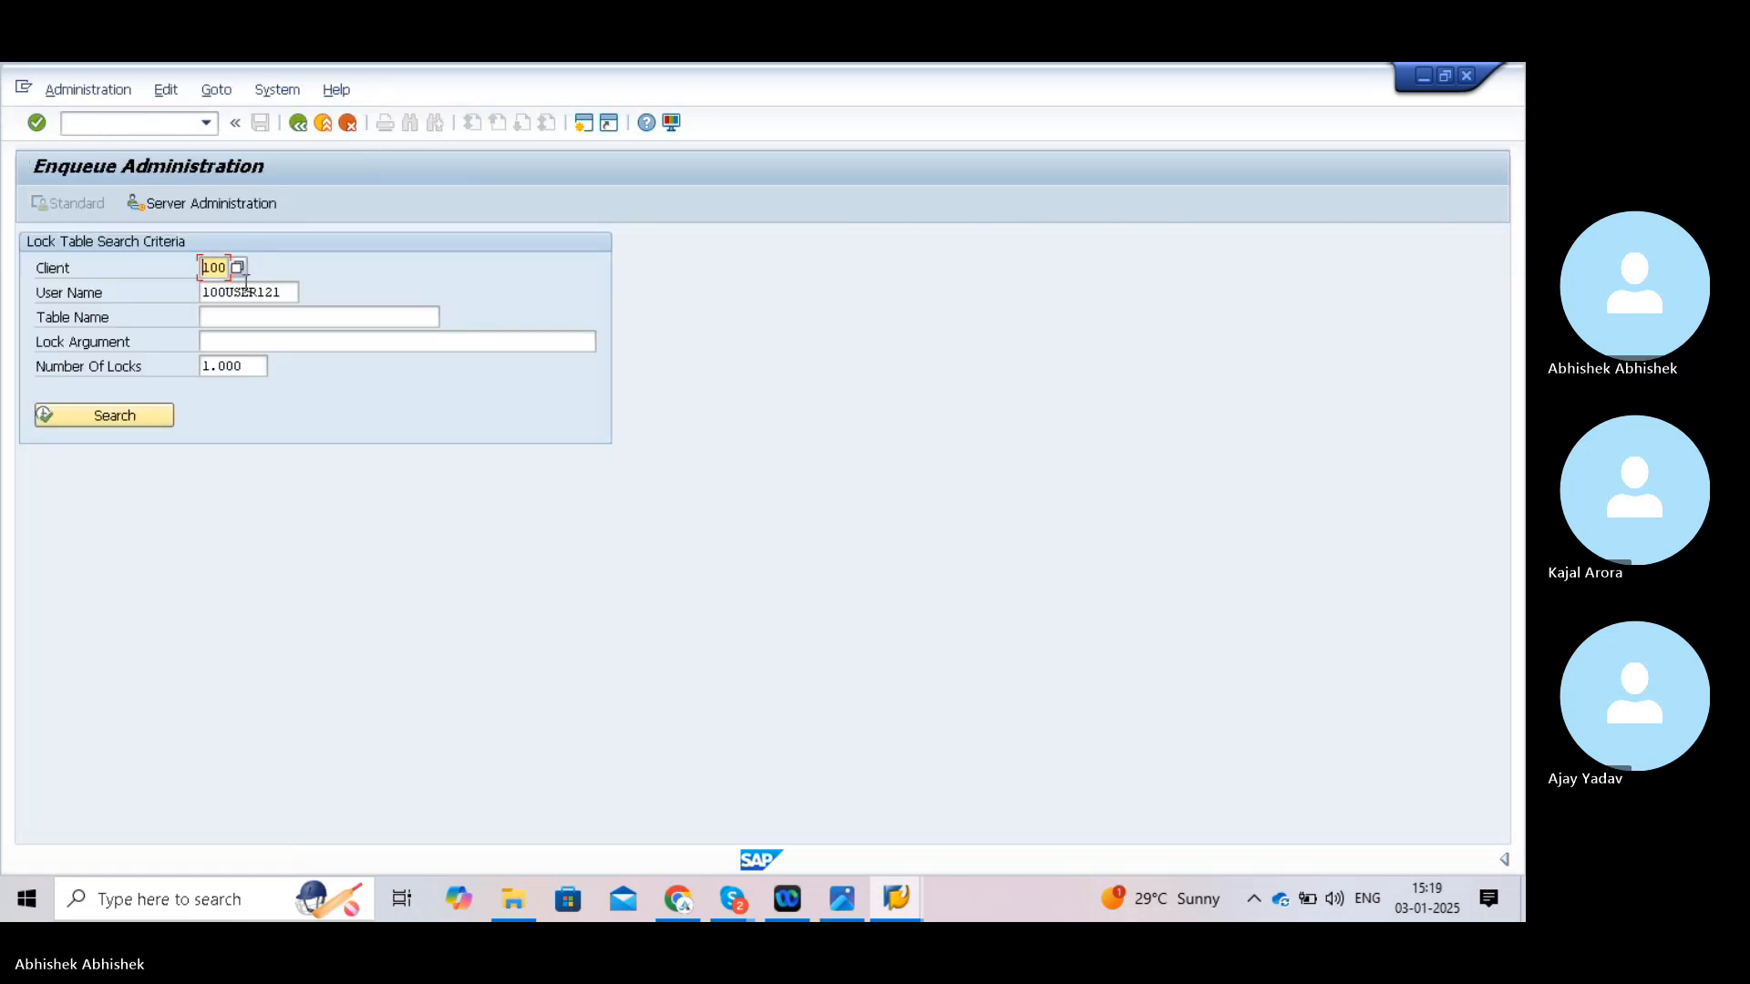
click(244, 286)
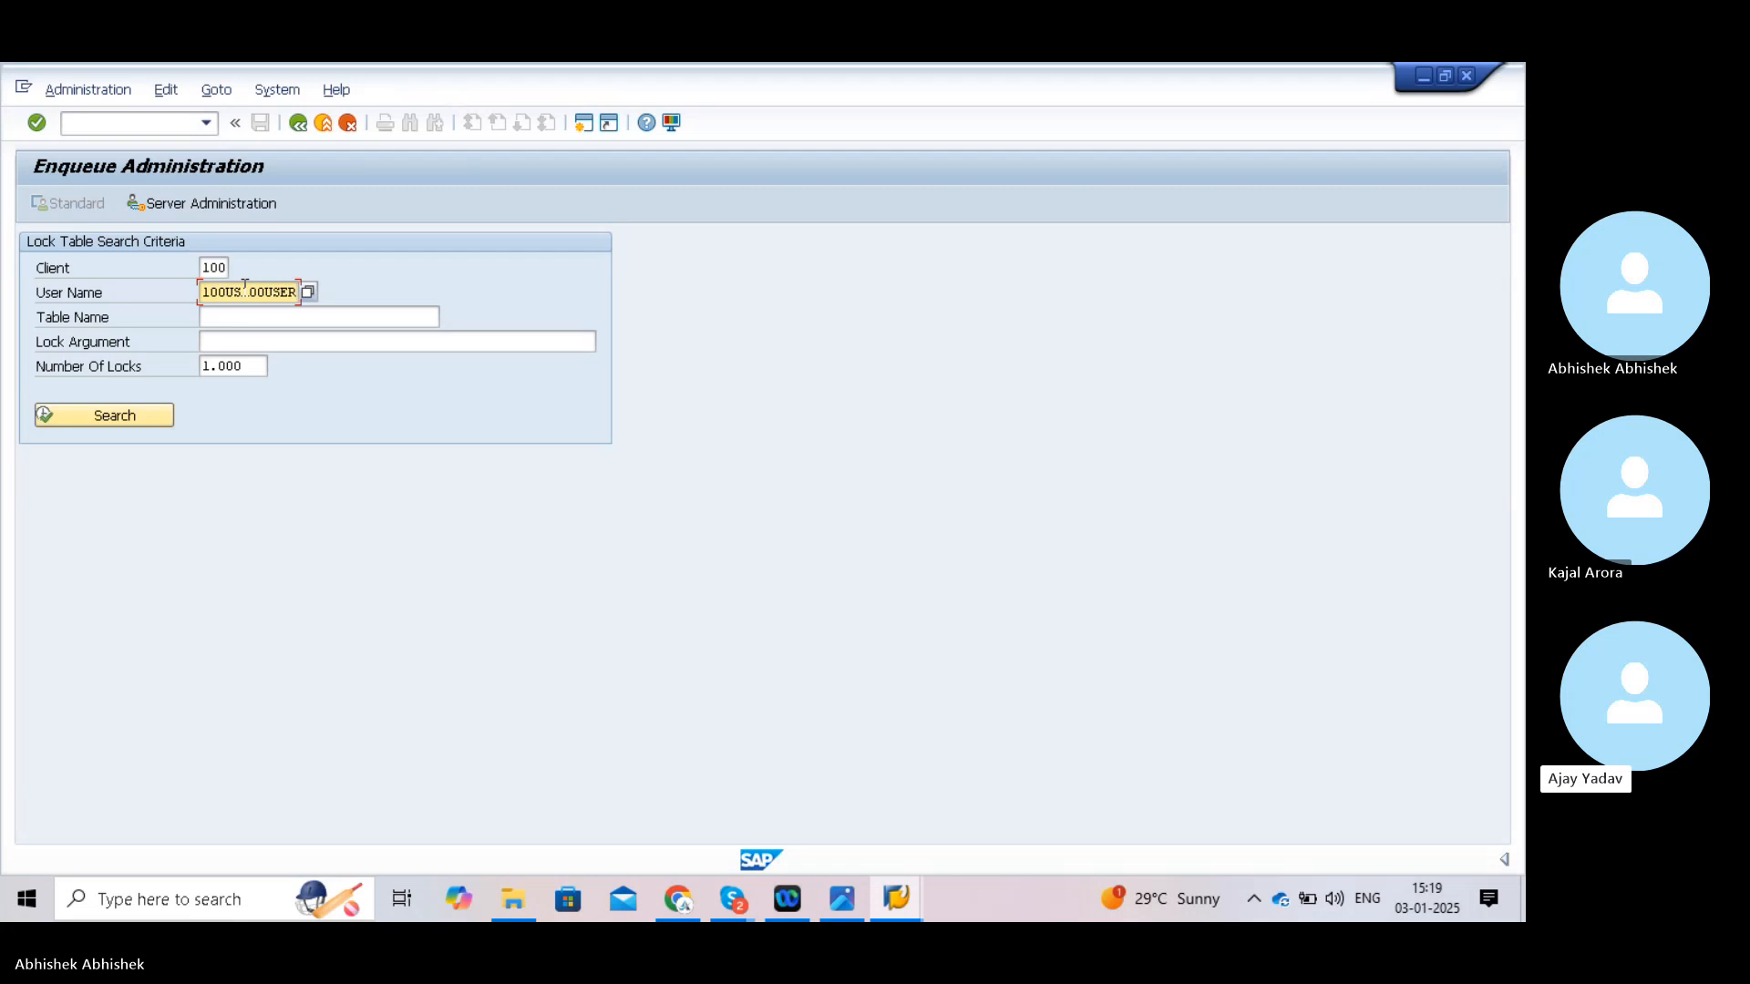
click(207, 290)
drag(207, 290, 298, 292)
key(Delete)
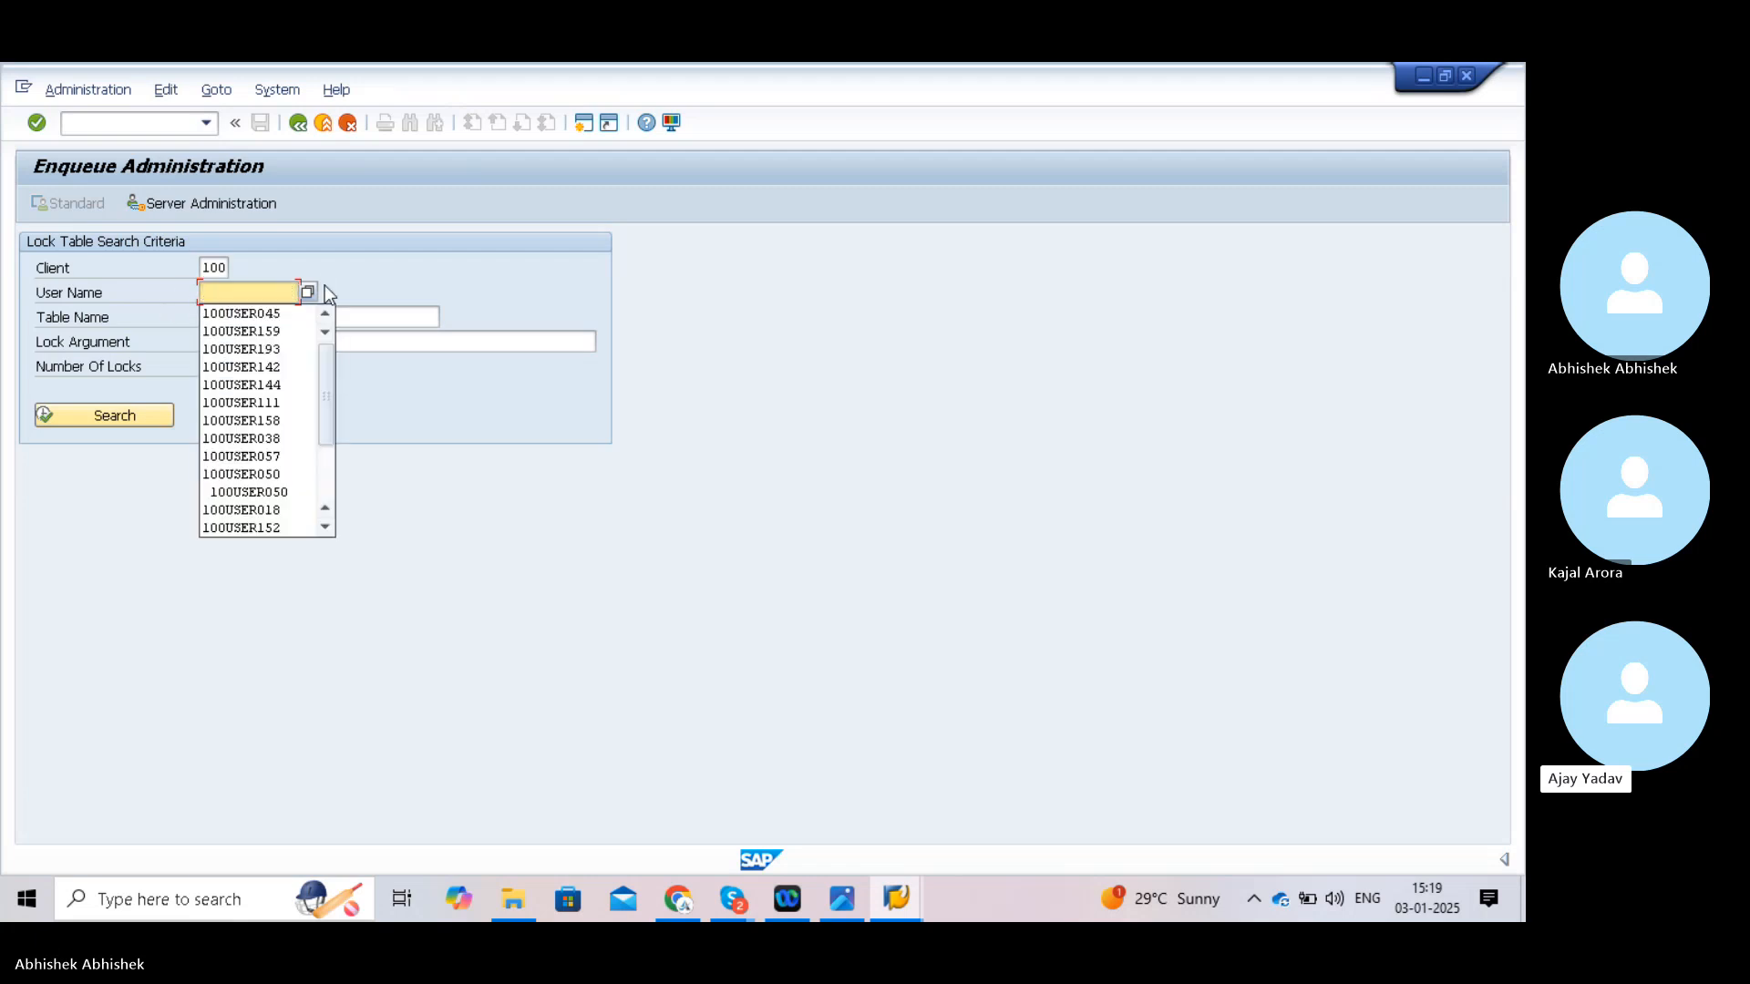
key(ctrl+v)
click(122, 414)
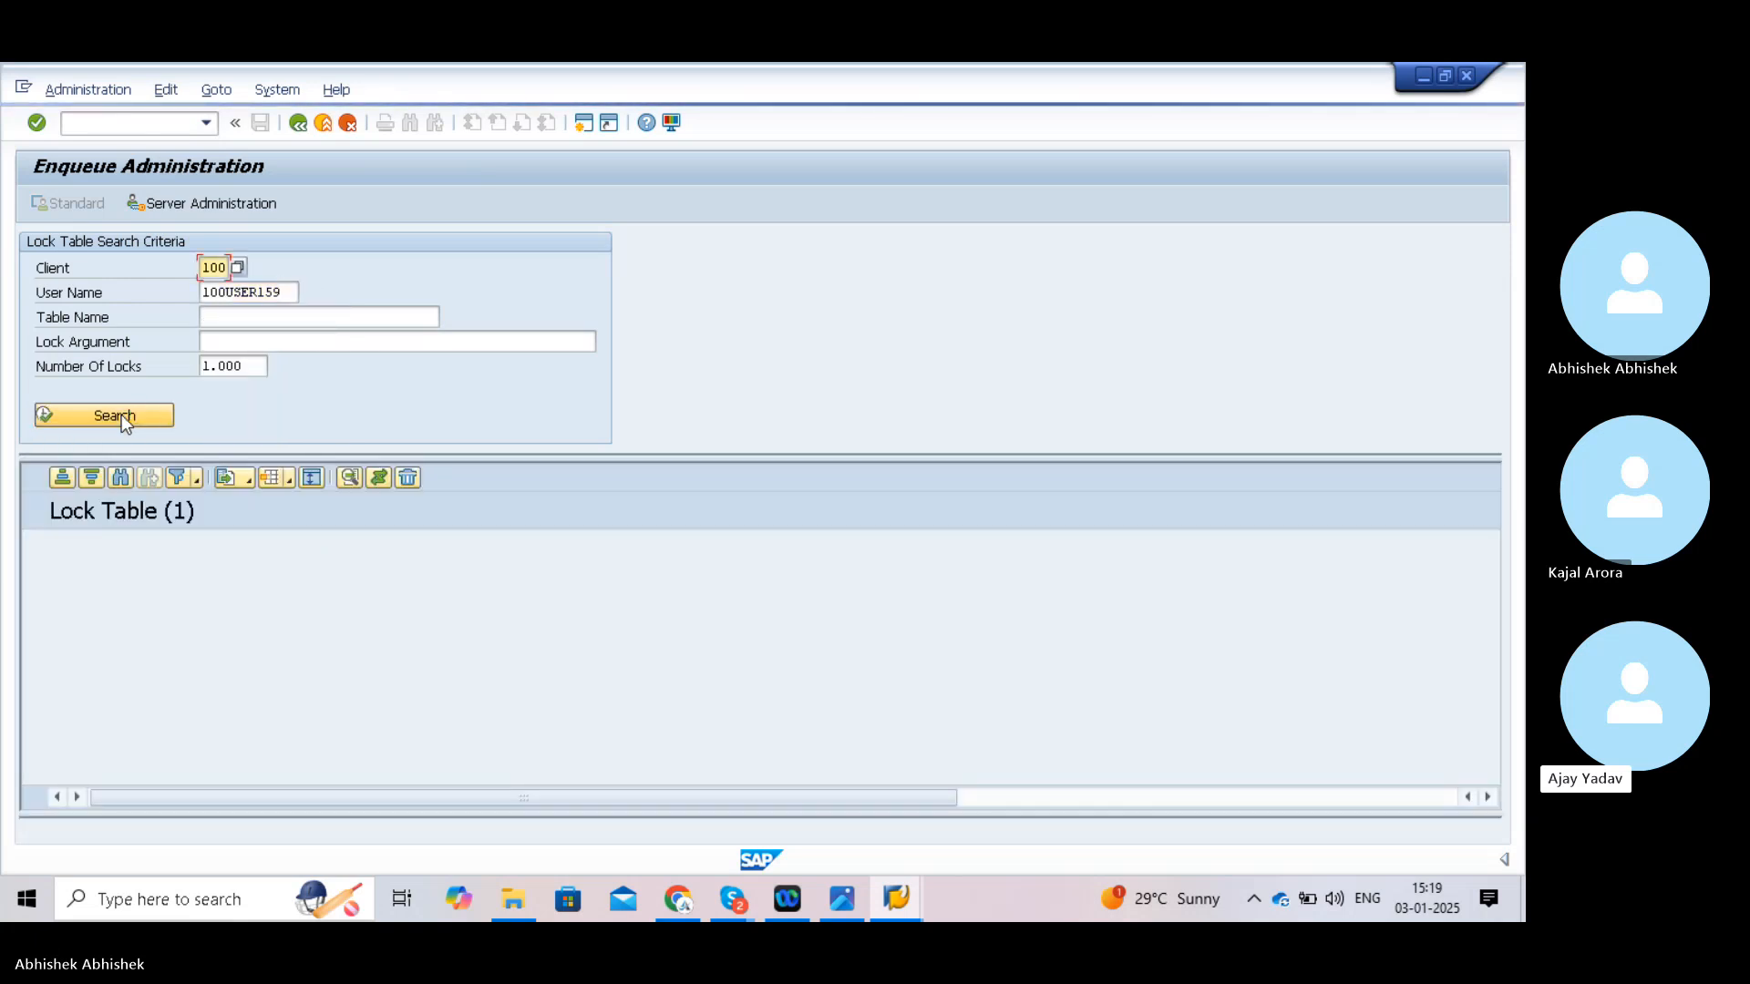
- Delete that user's lock on table T001 and confirm
click(35, 561)
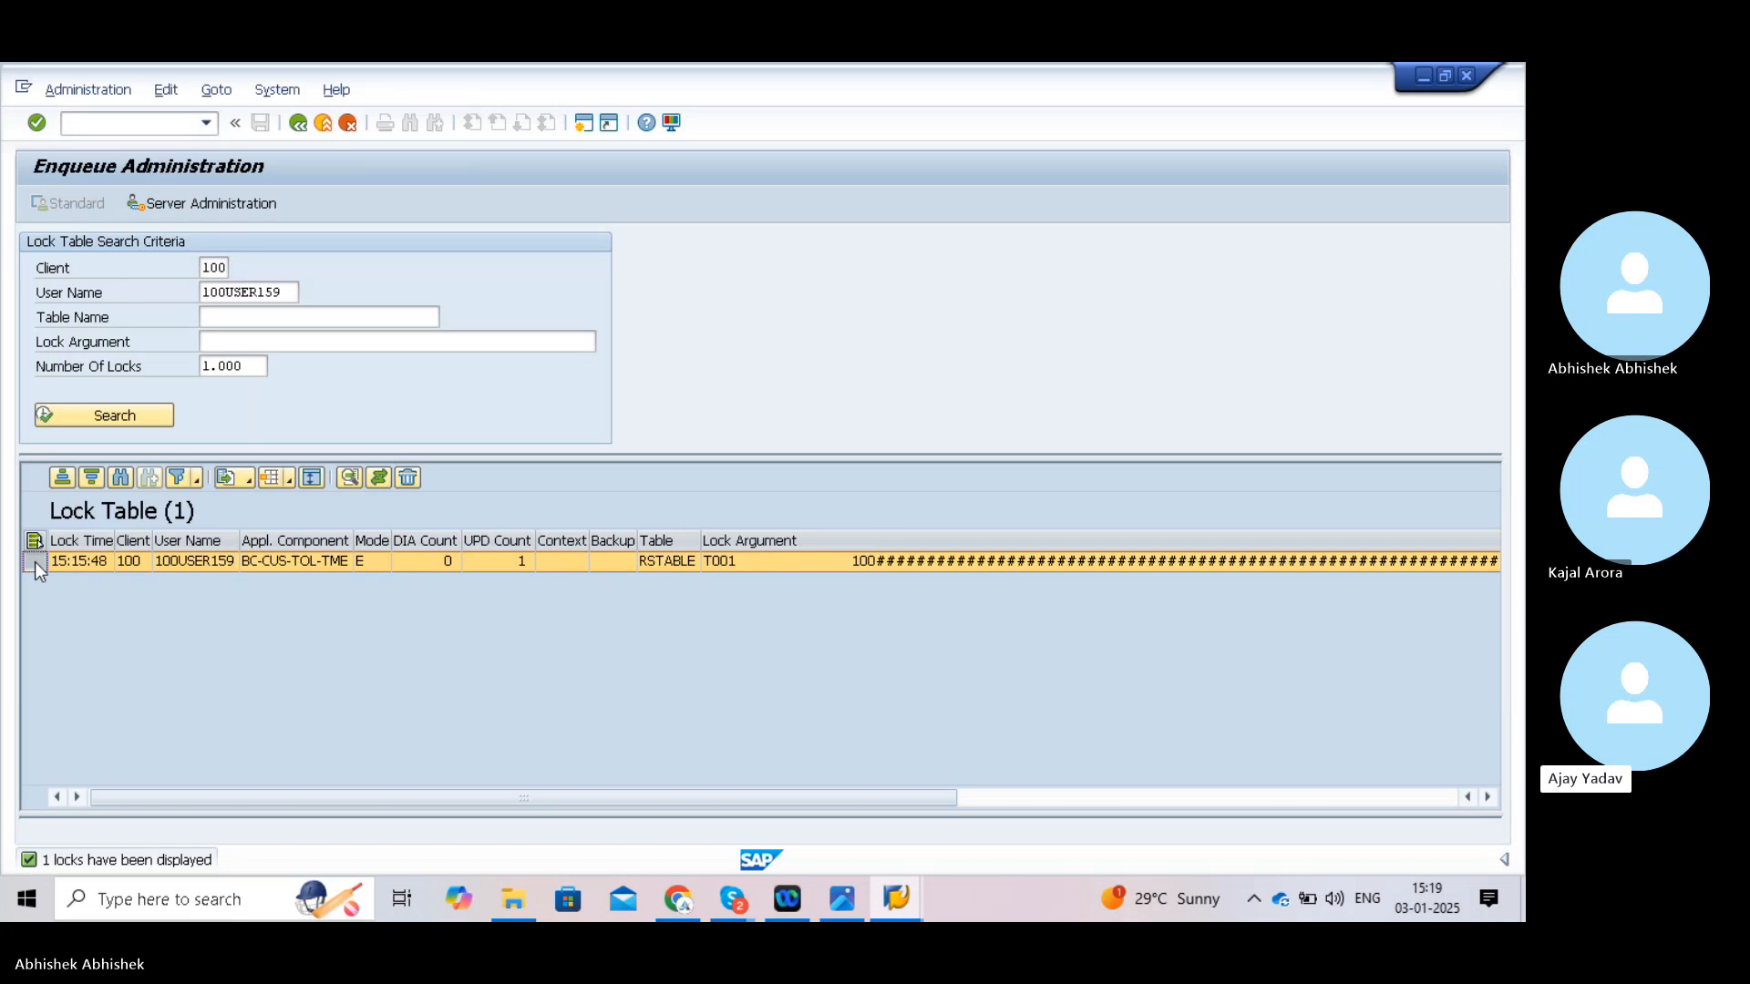
click(408, 479)
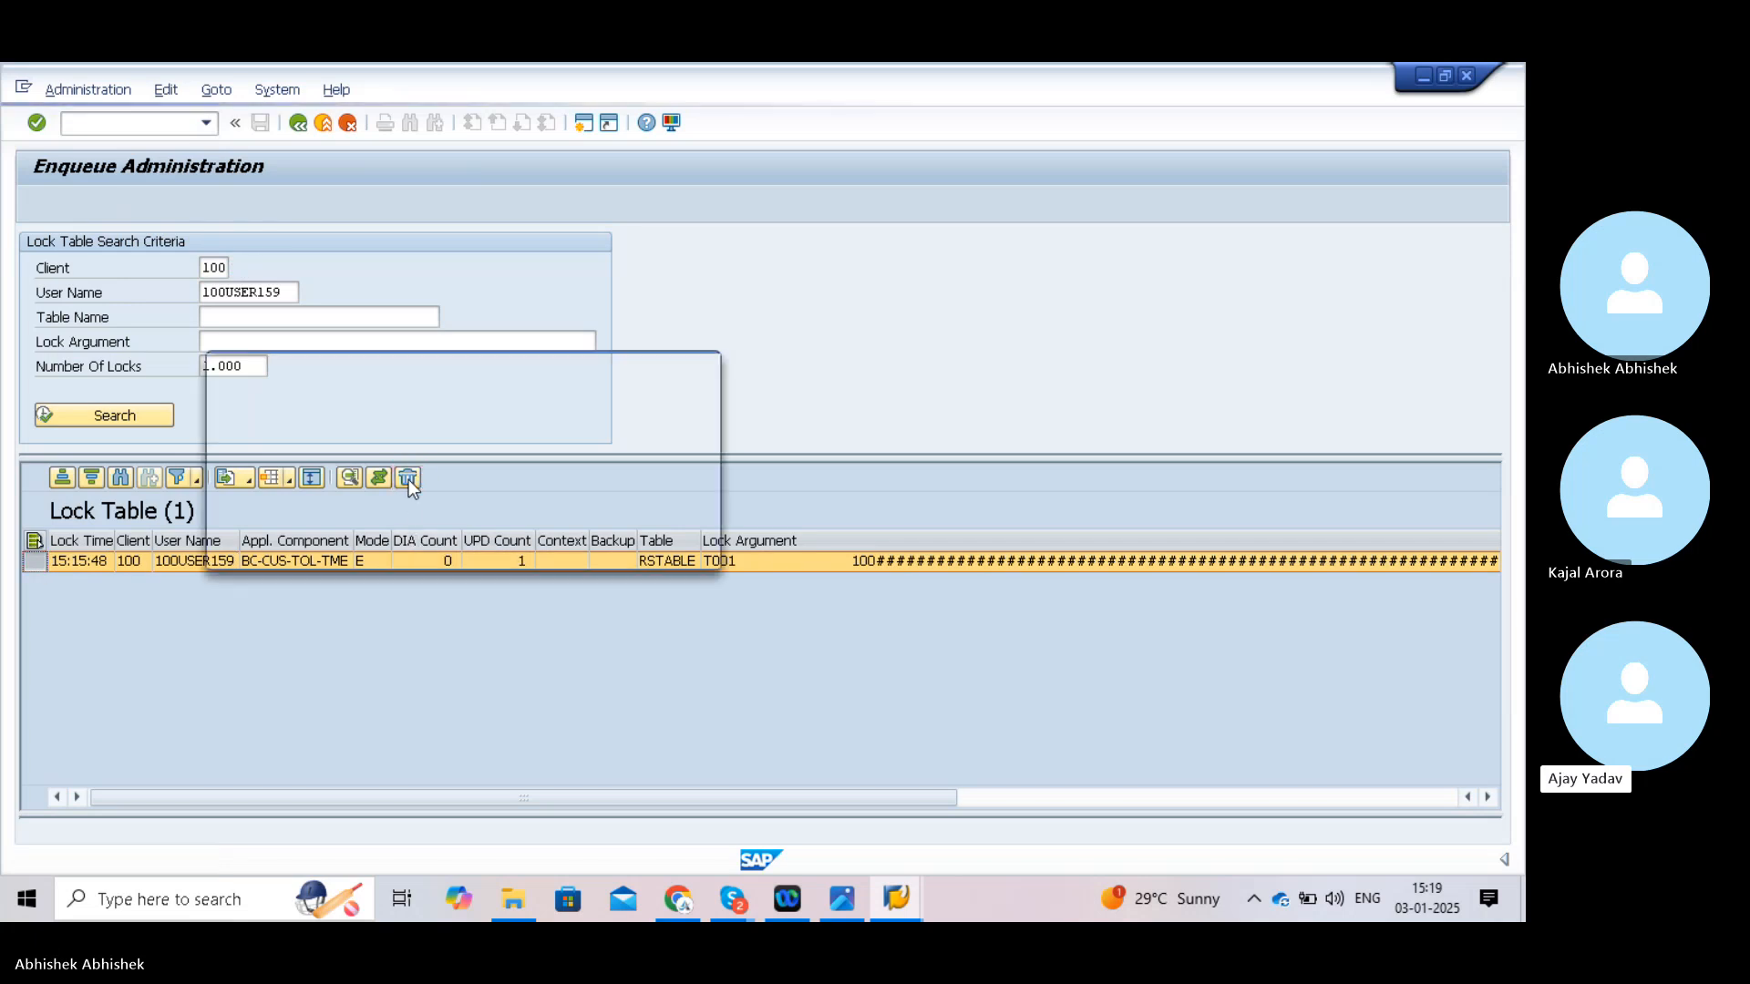
click(328, 554)
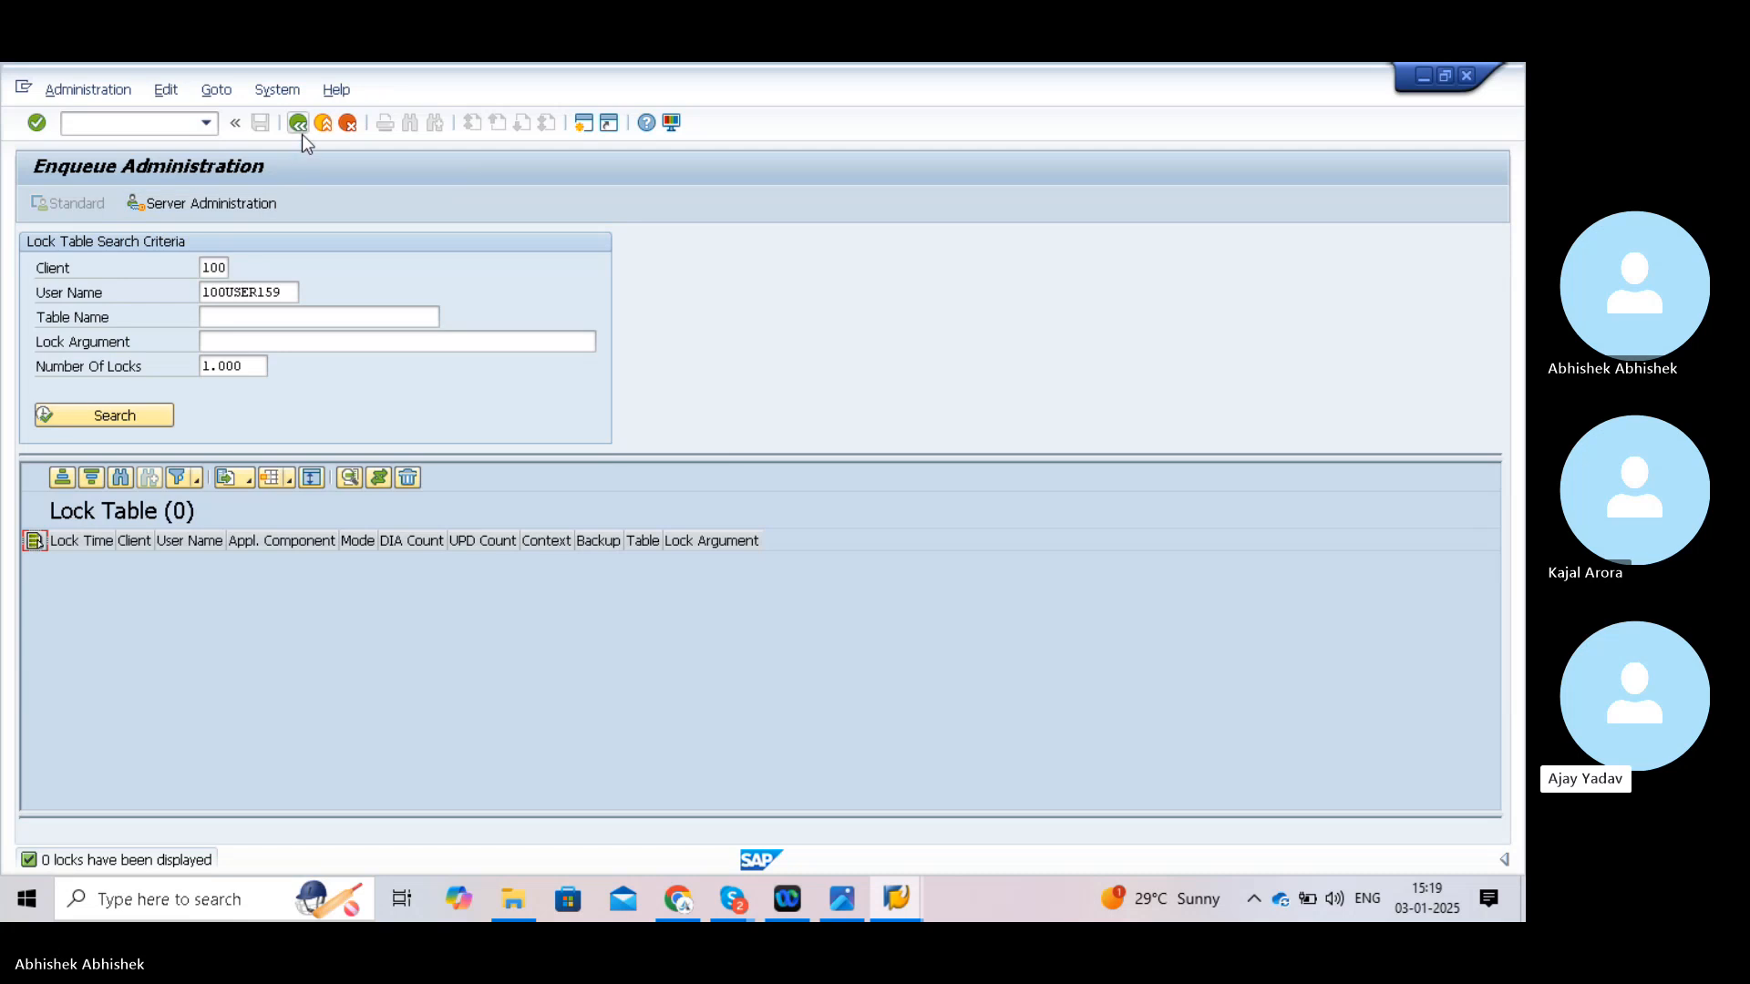
click(143, 126)
- In OB37, assign fiscal year variant V3 to company code TATA
text(/)
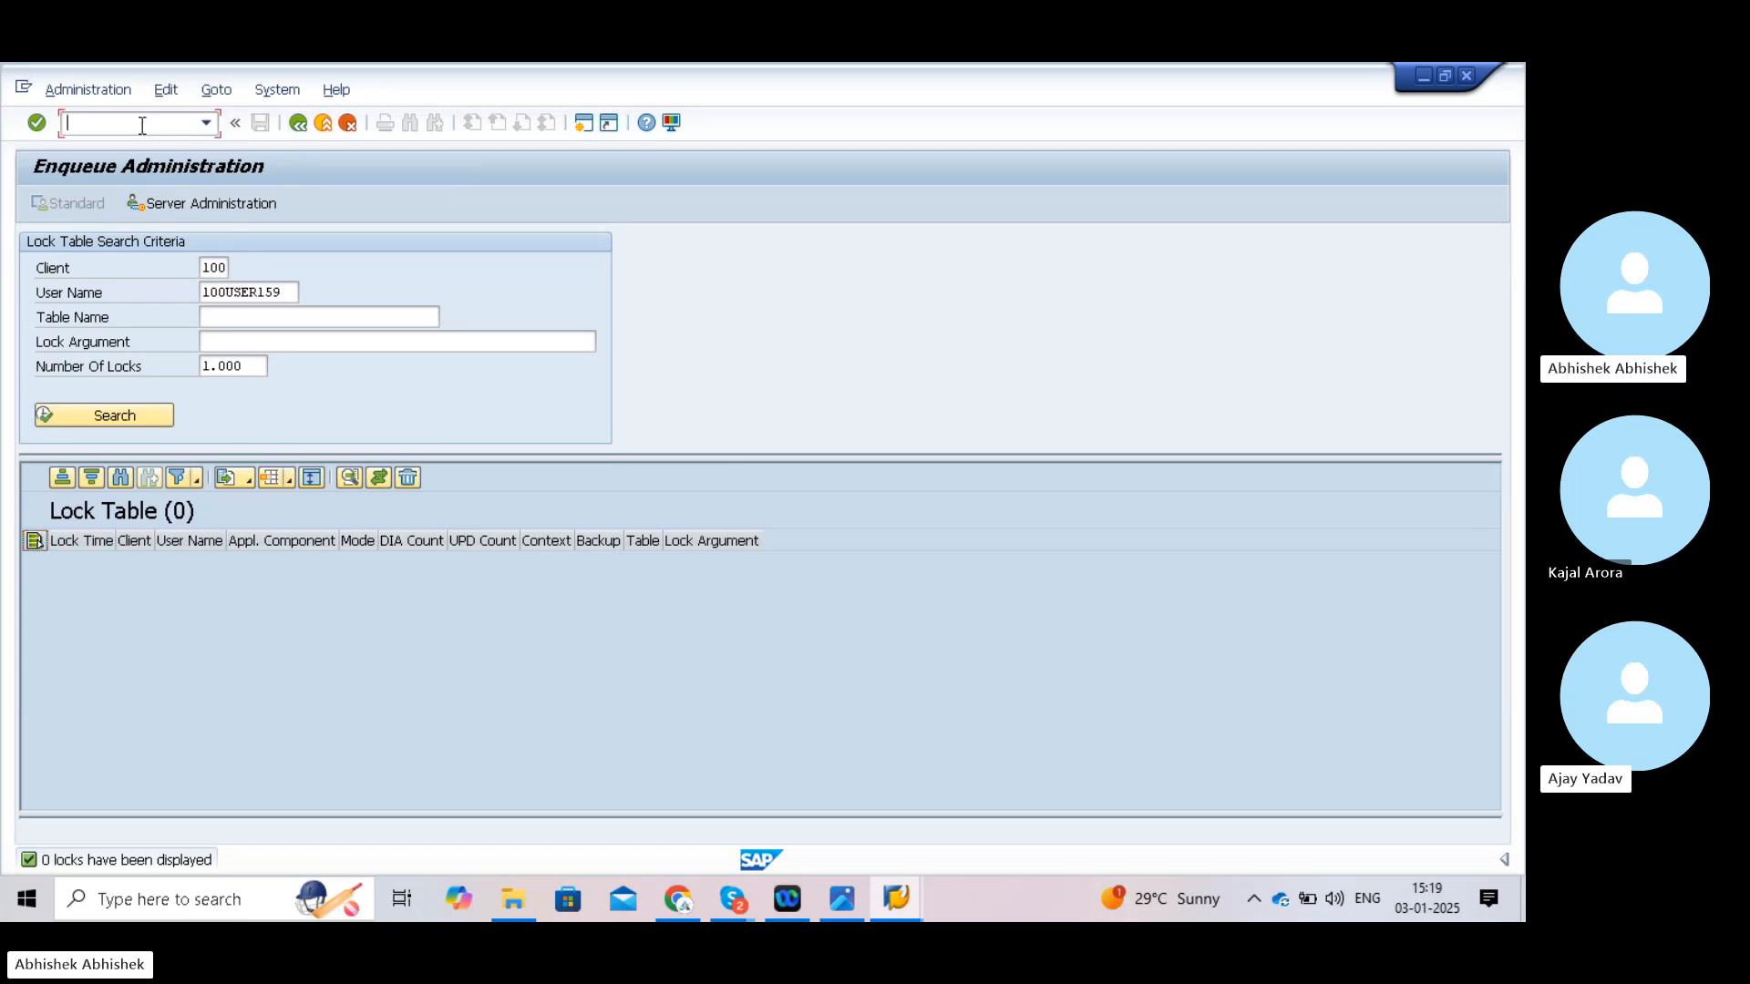
text(nob)
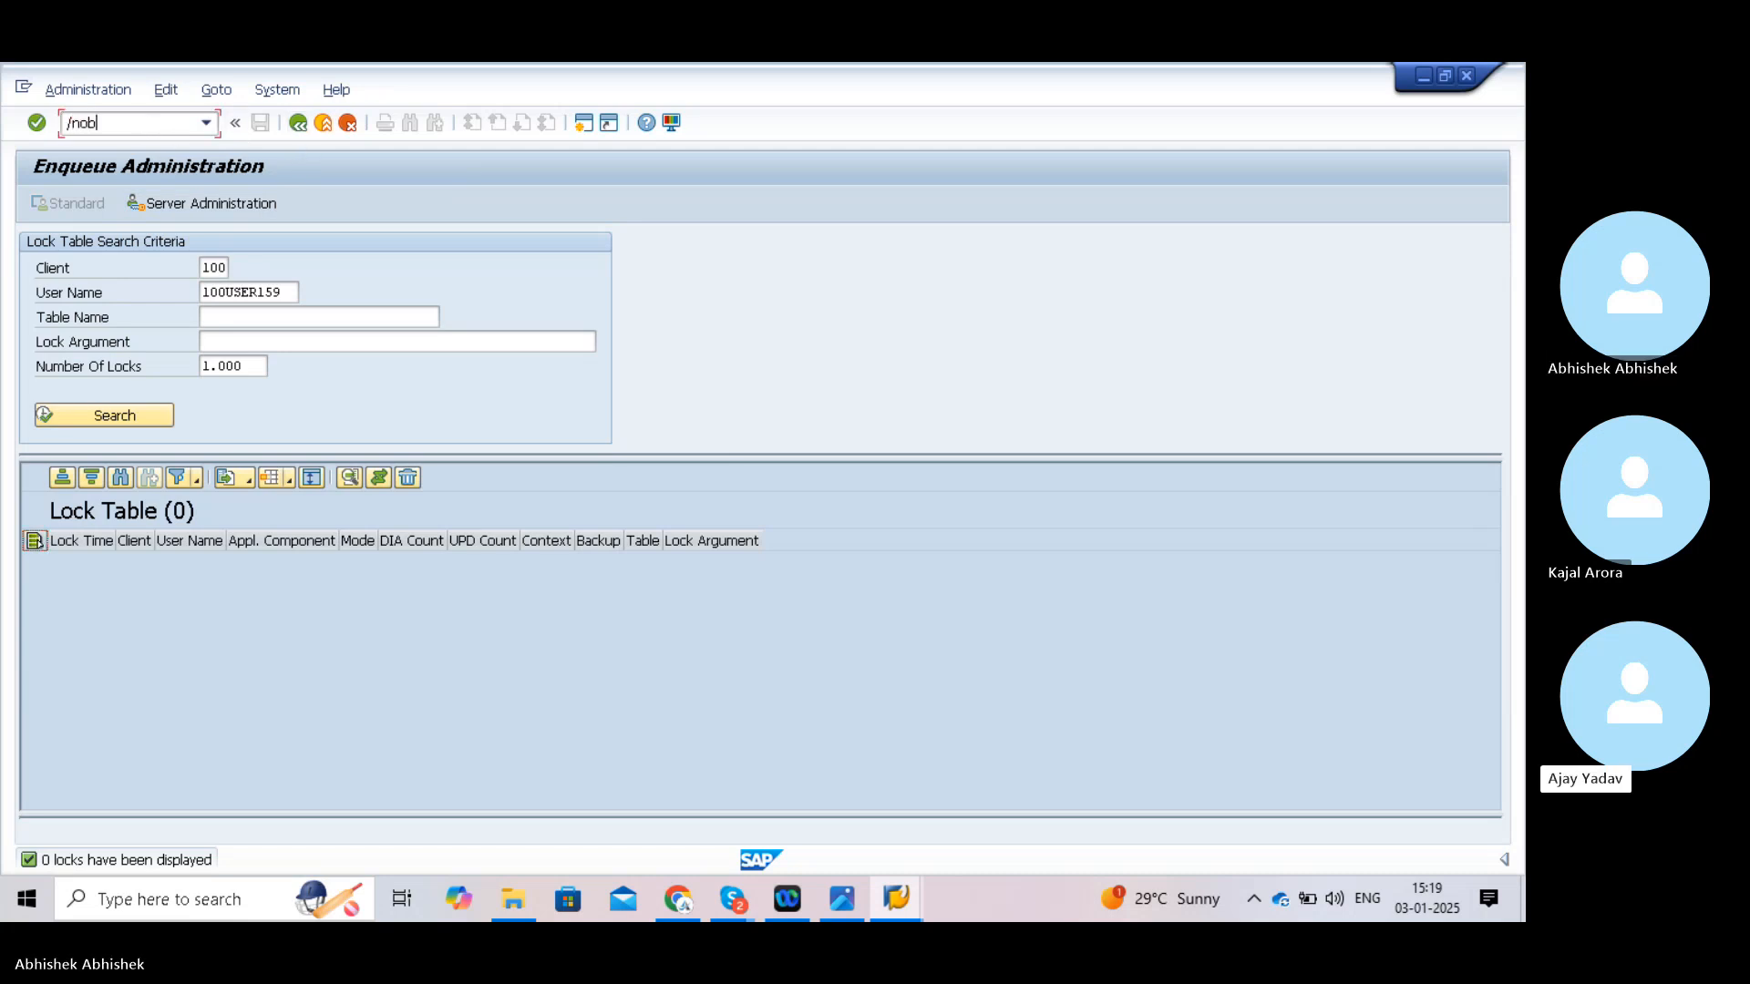
text(37)
key(Return)
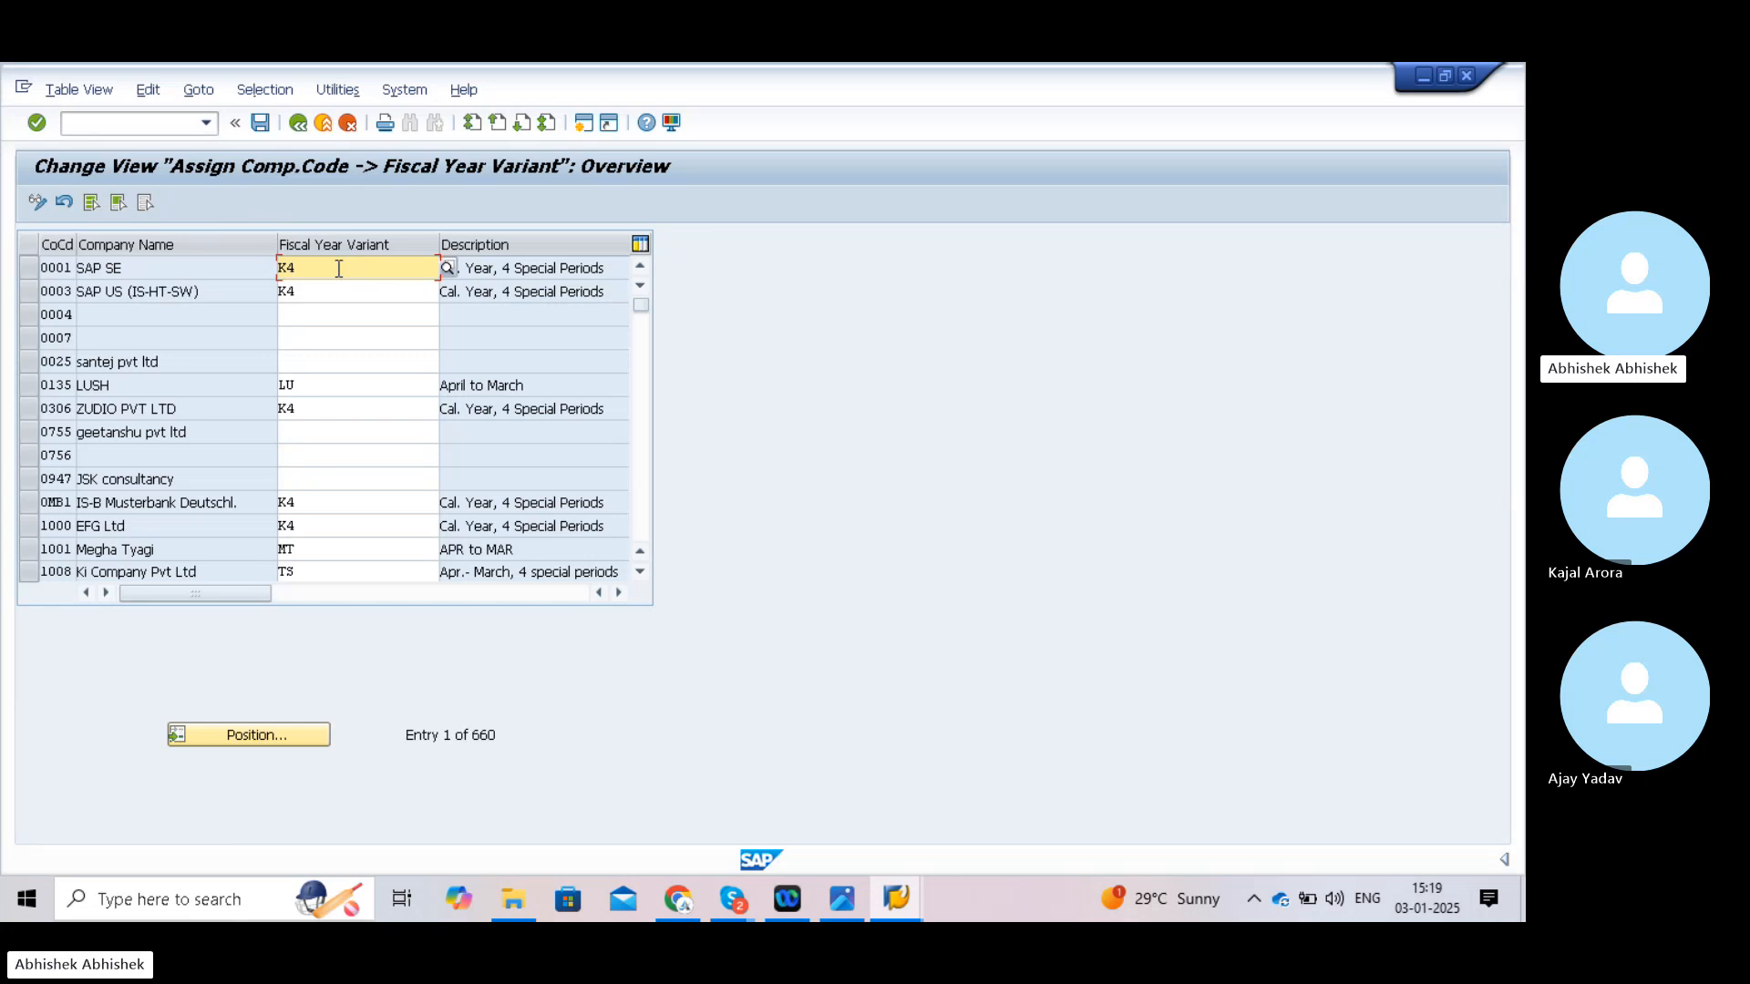
click(263, 736)
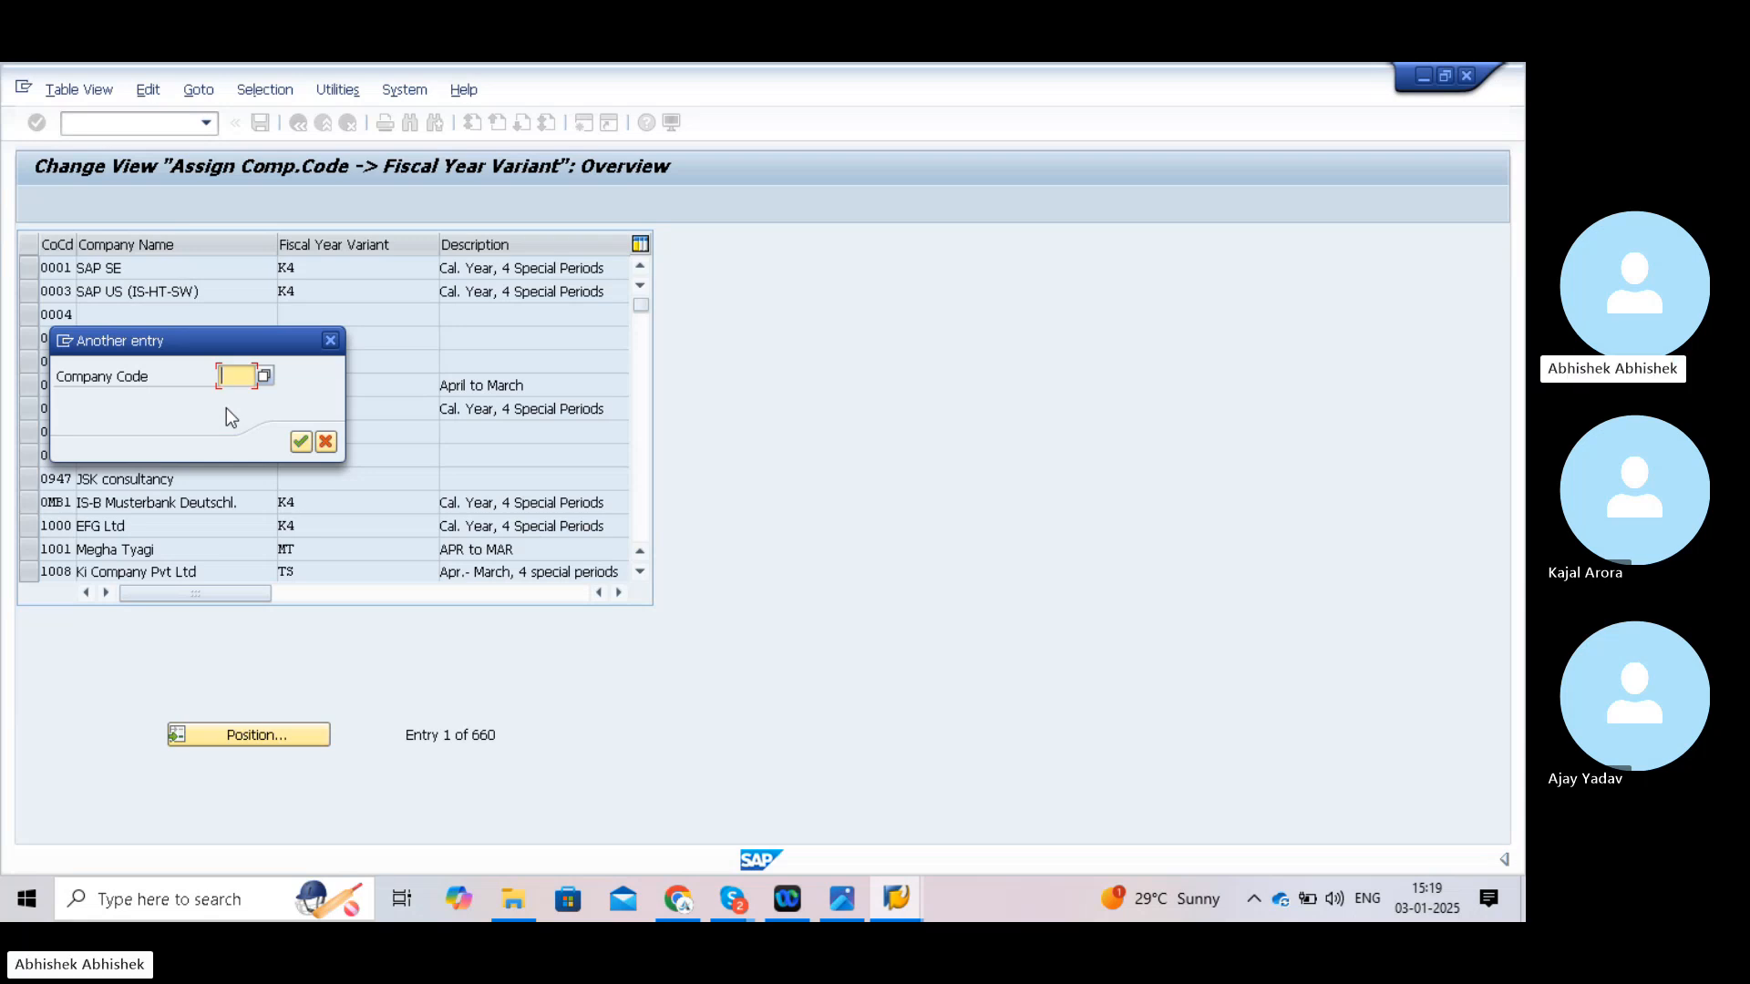
click(301, 443)
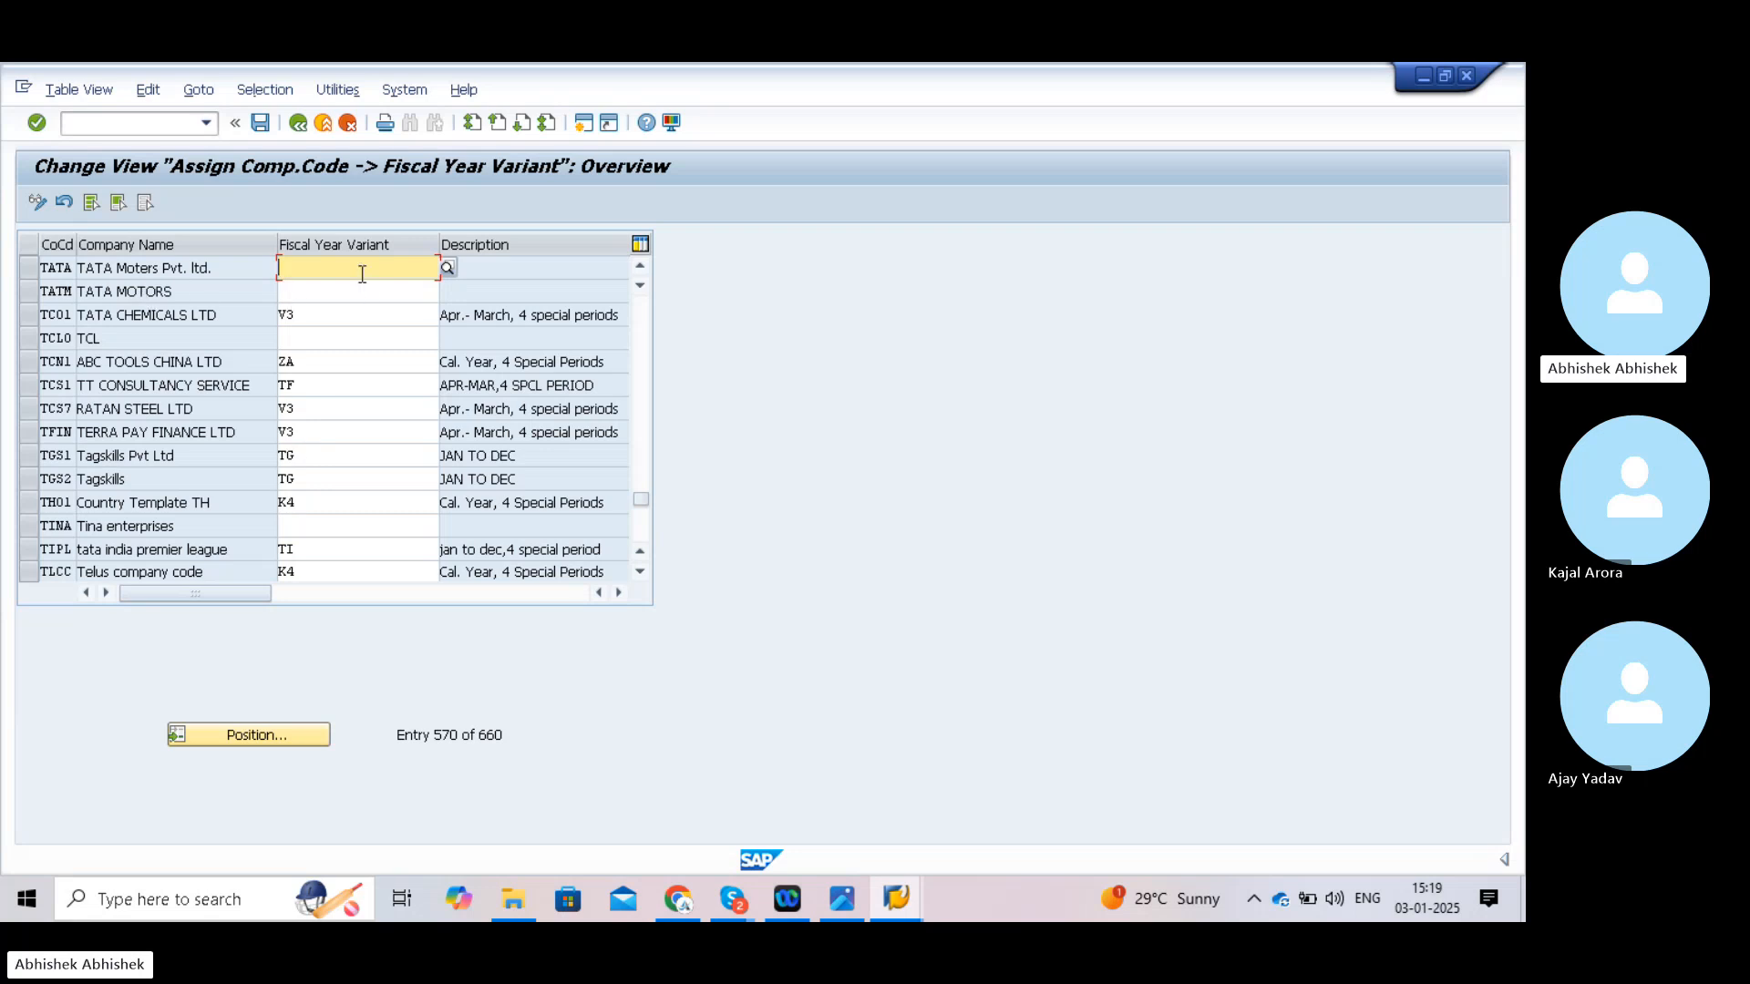
text(V3)
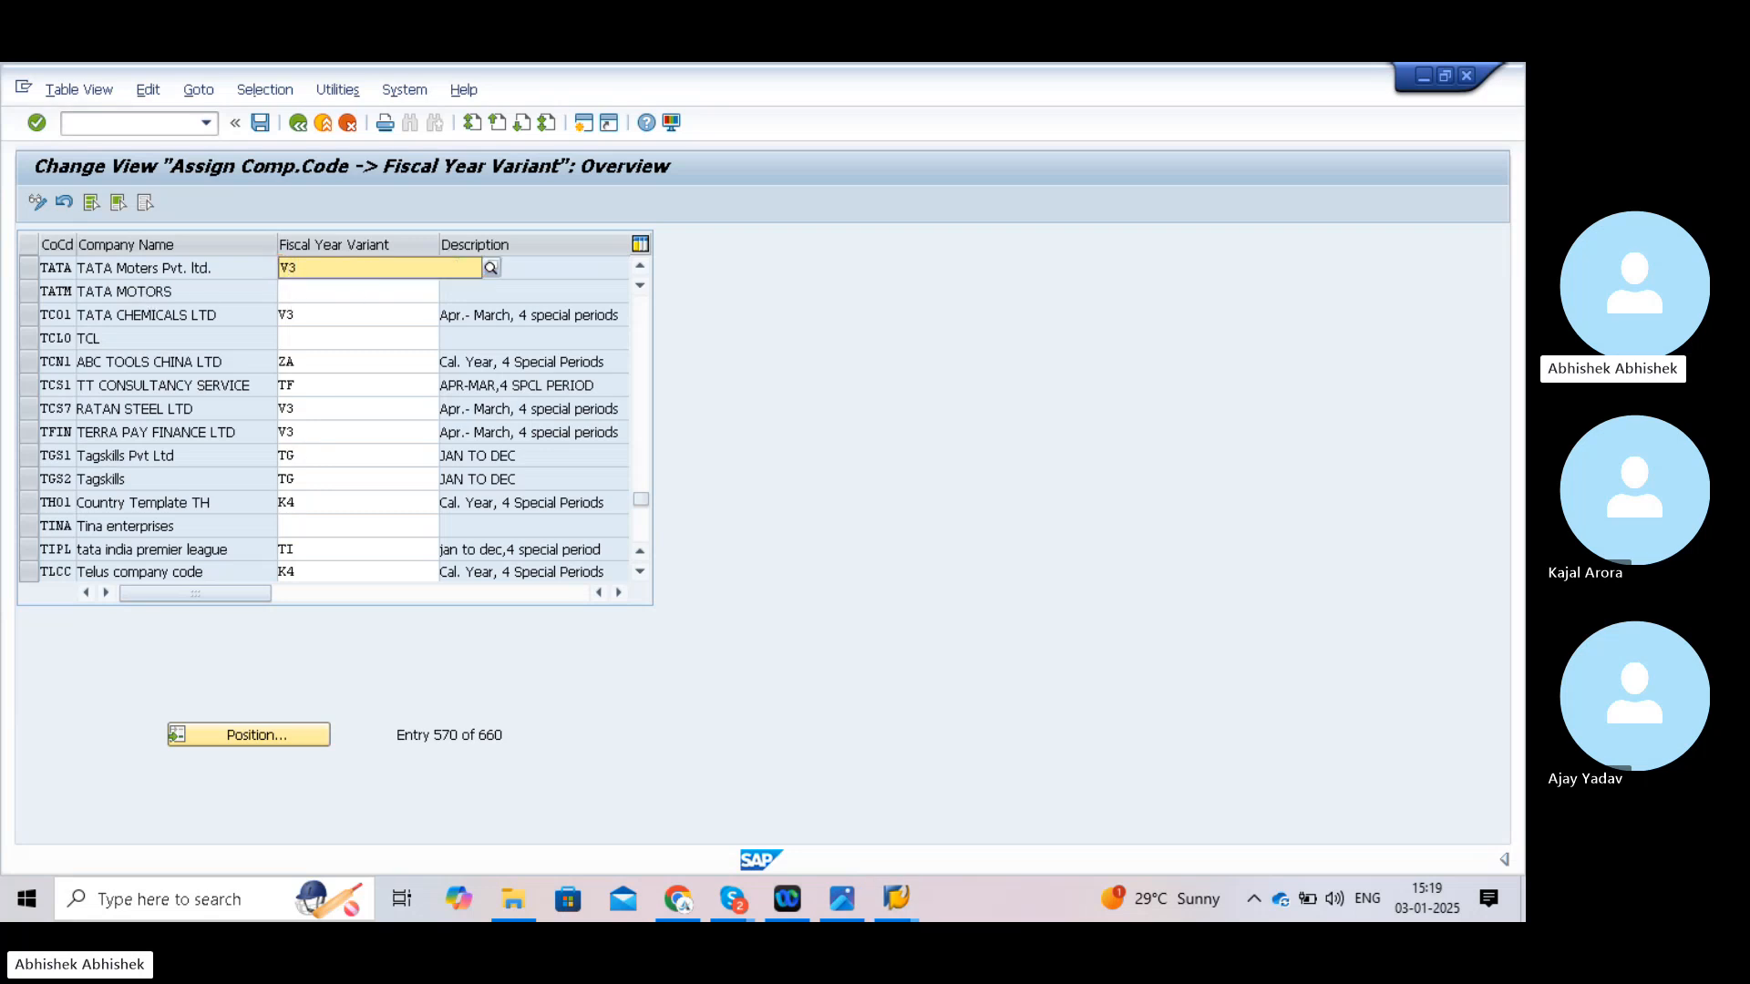
click(352, 306)
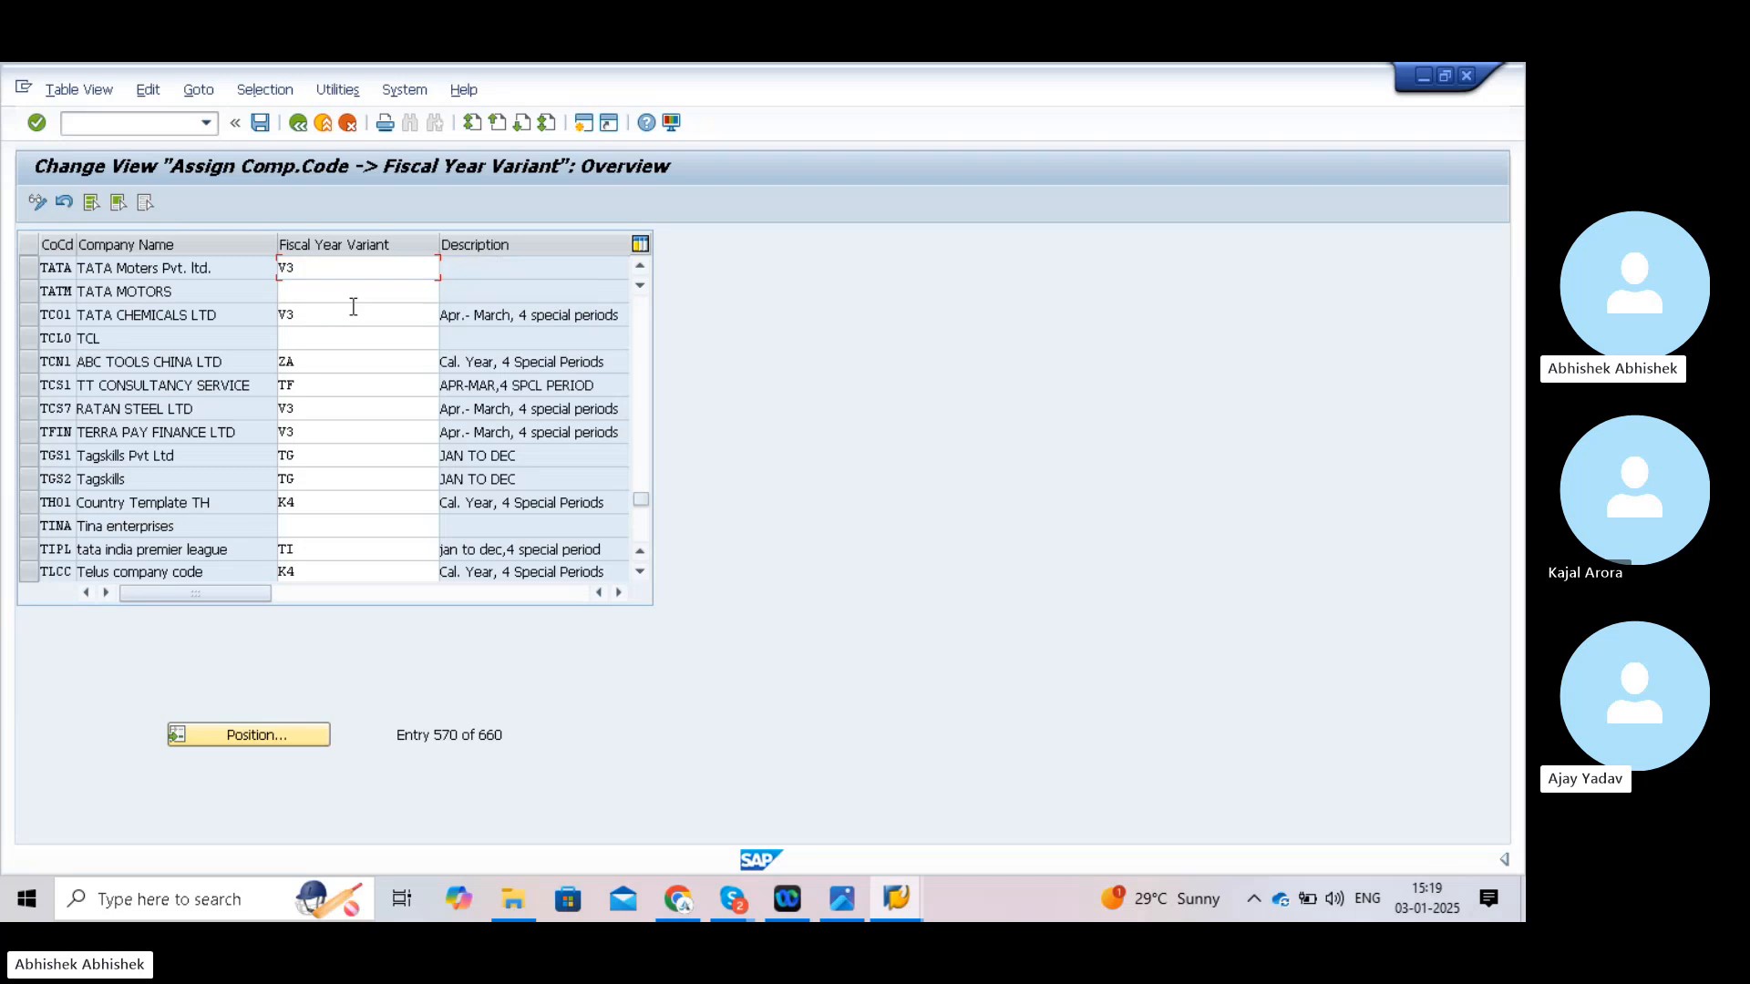
- Save the V3 assignment into the customizing request
click(261, 123)
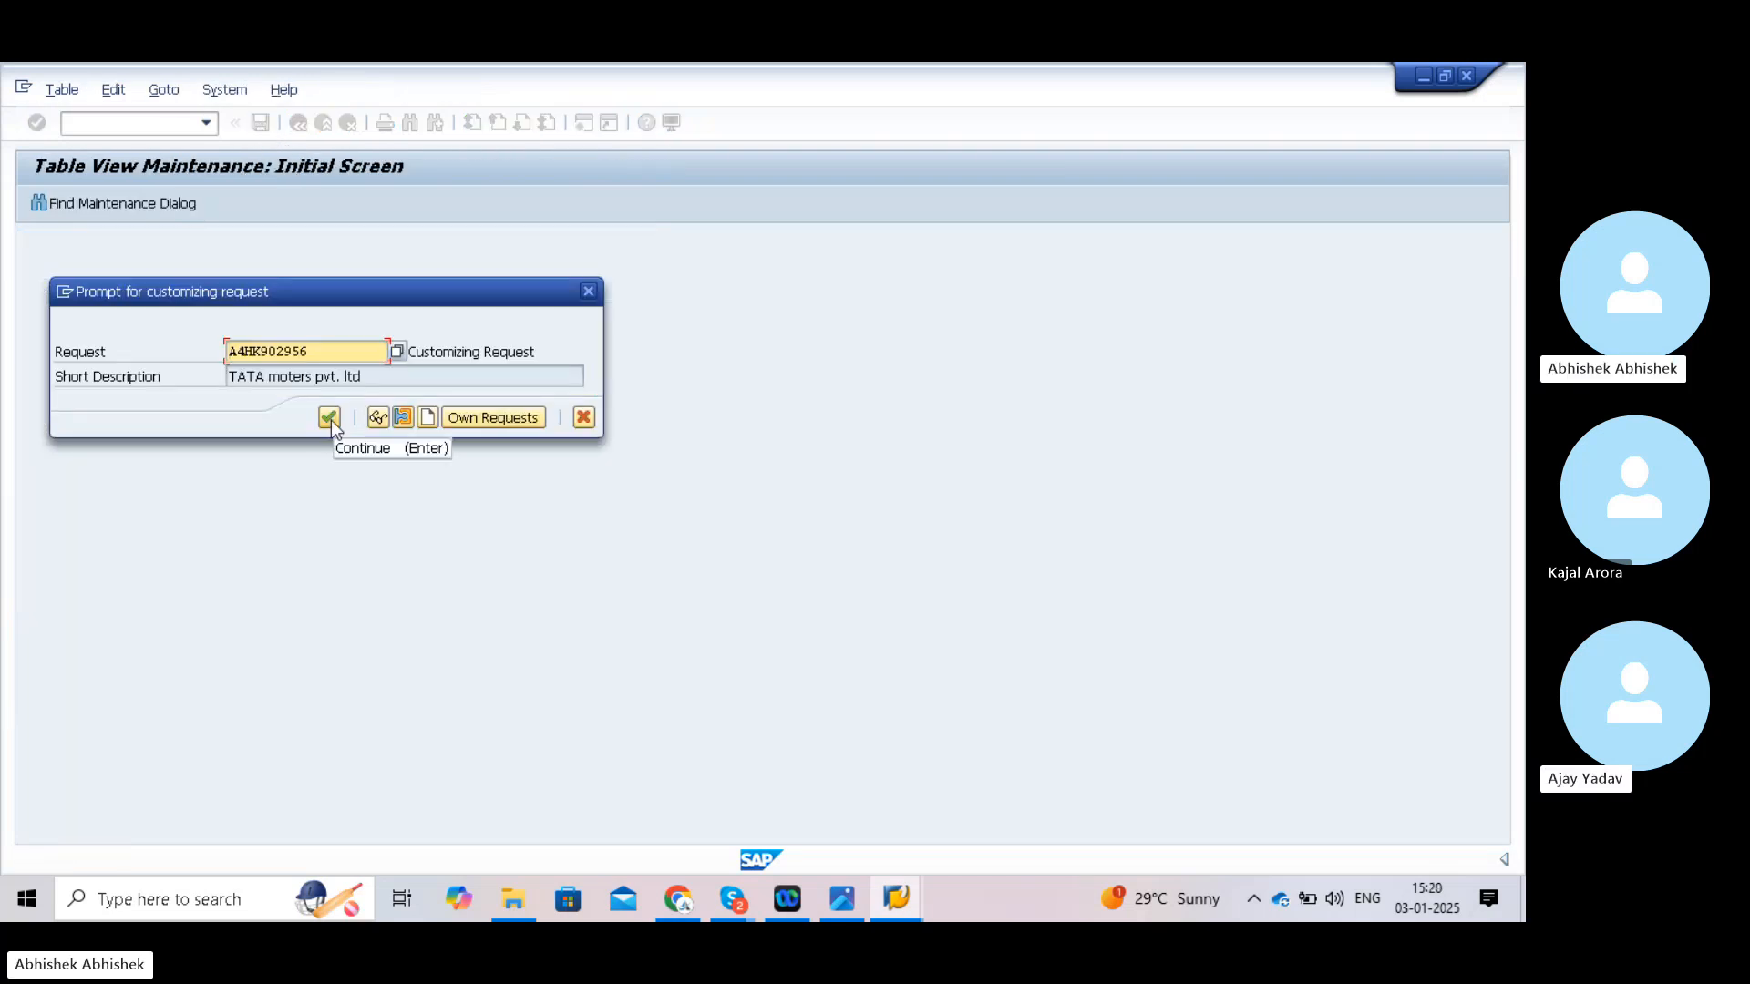
click(329, 418)
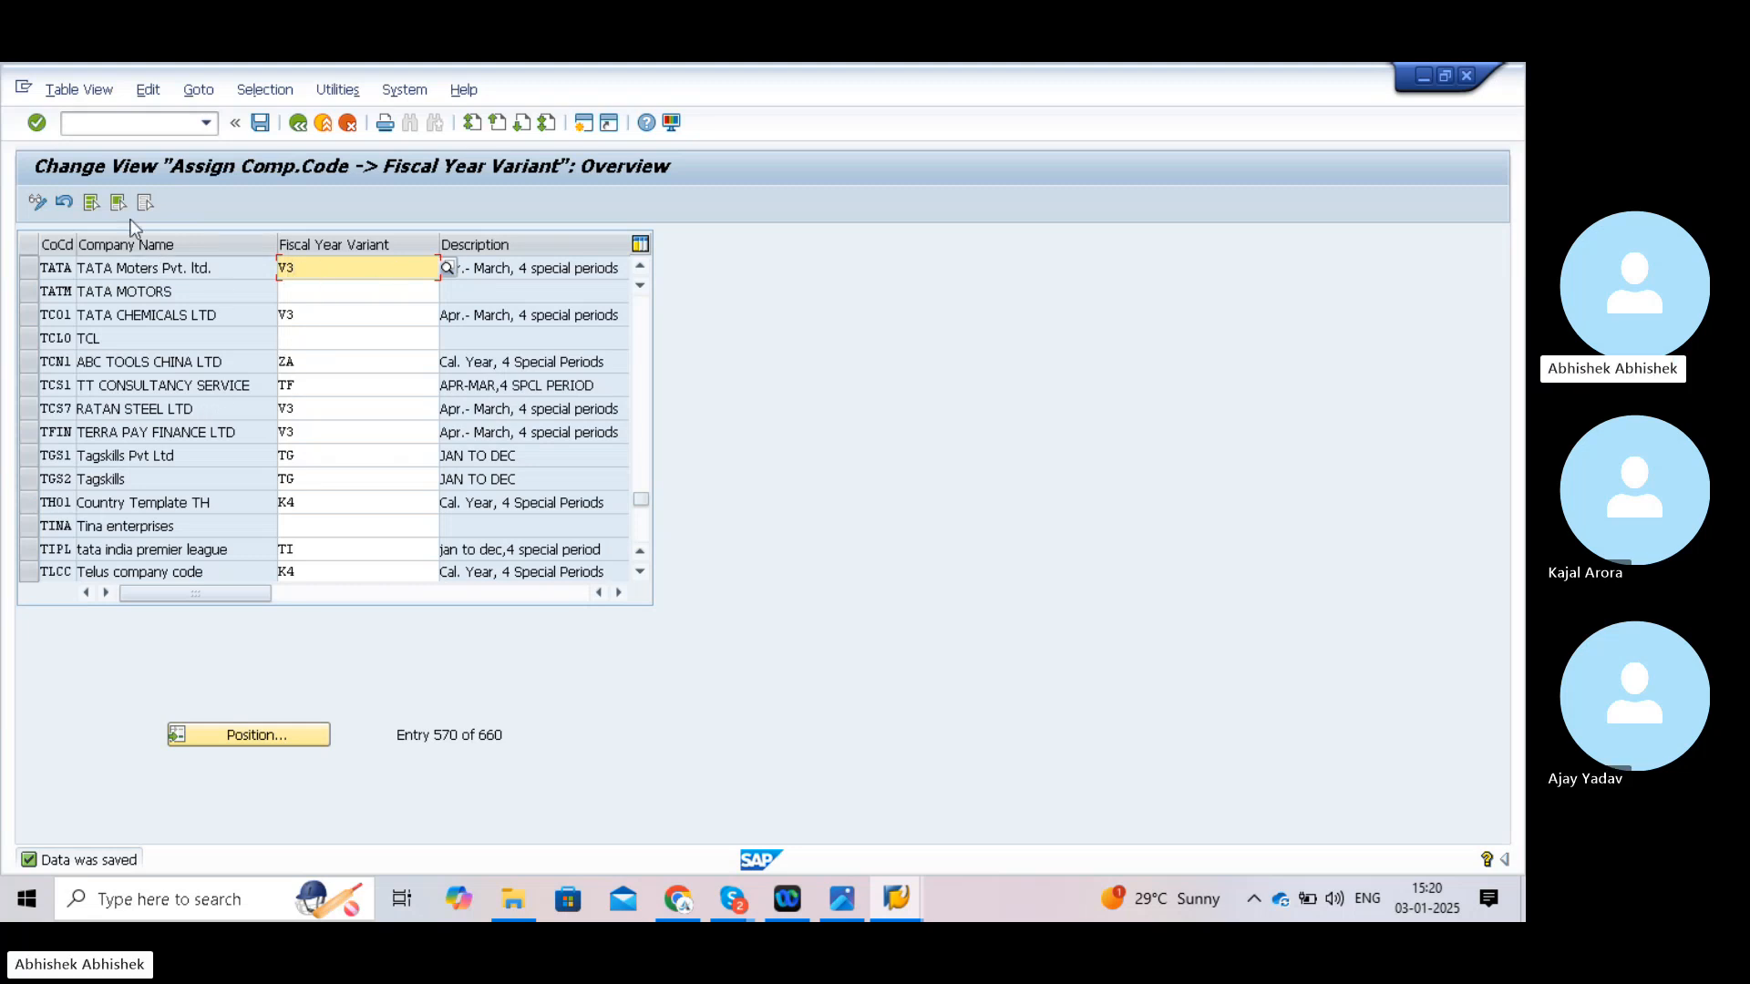
click(142, 122)
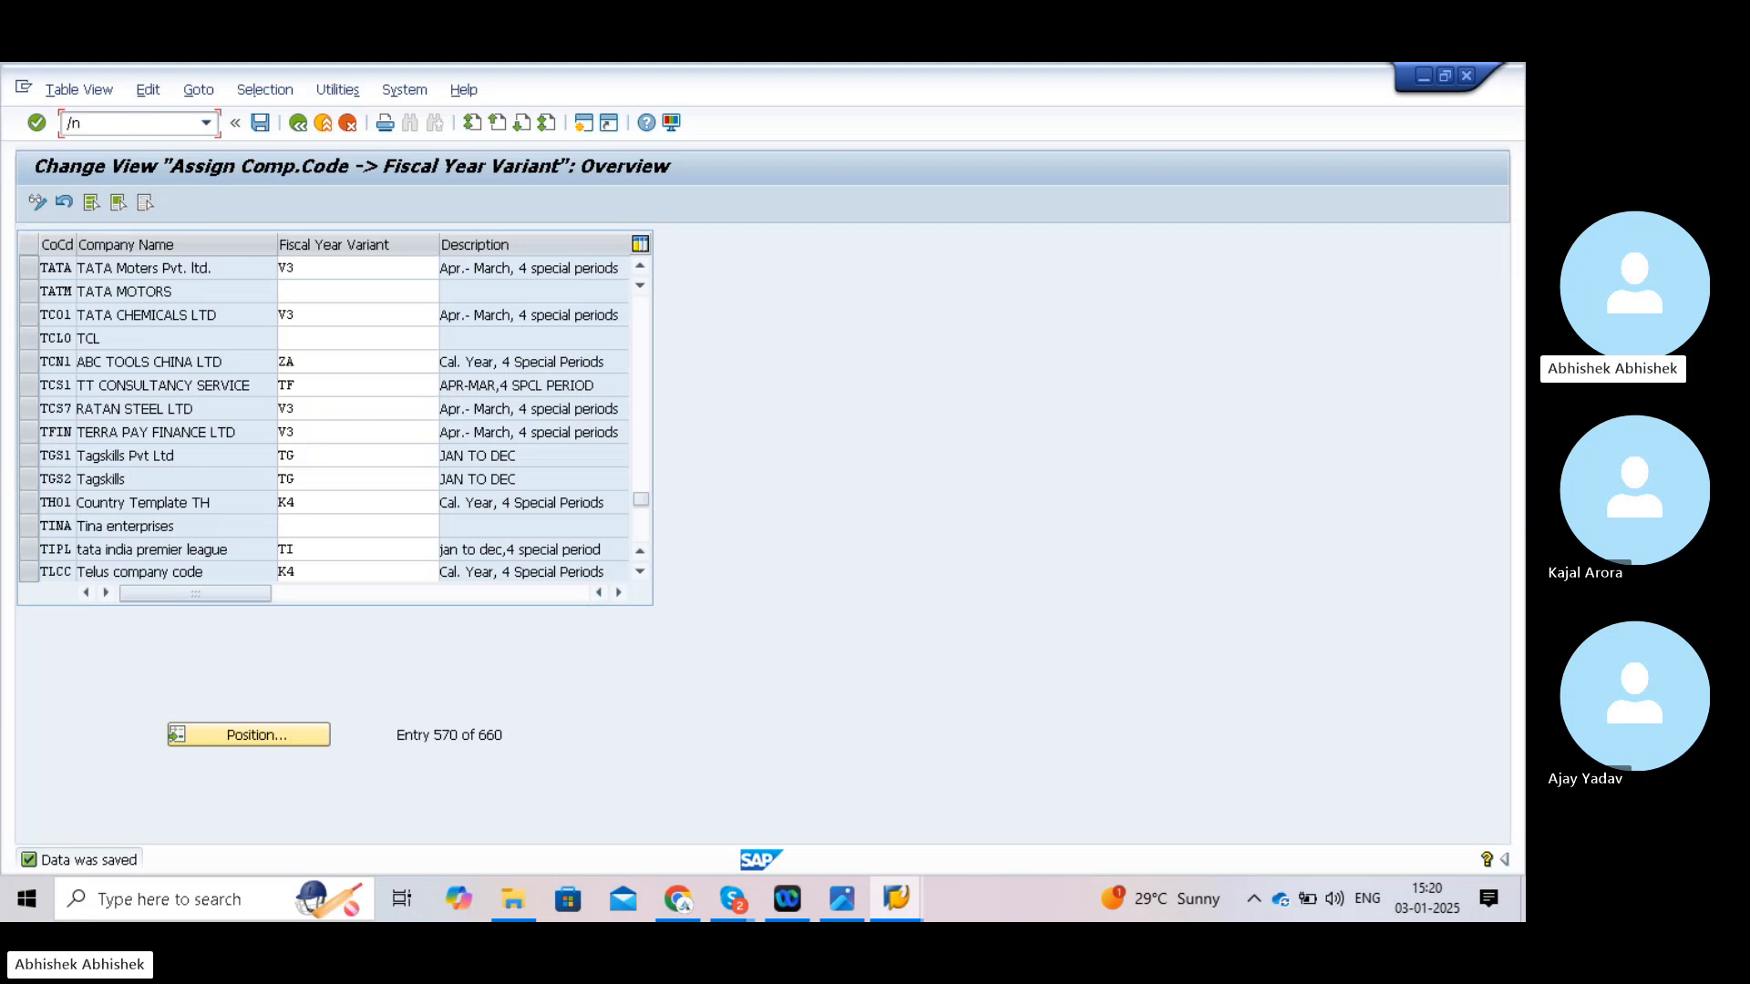
- Briefly view the posting period variants list via OBBO, then return to SAP Easy Access
text(/n)
key(Return)
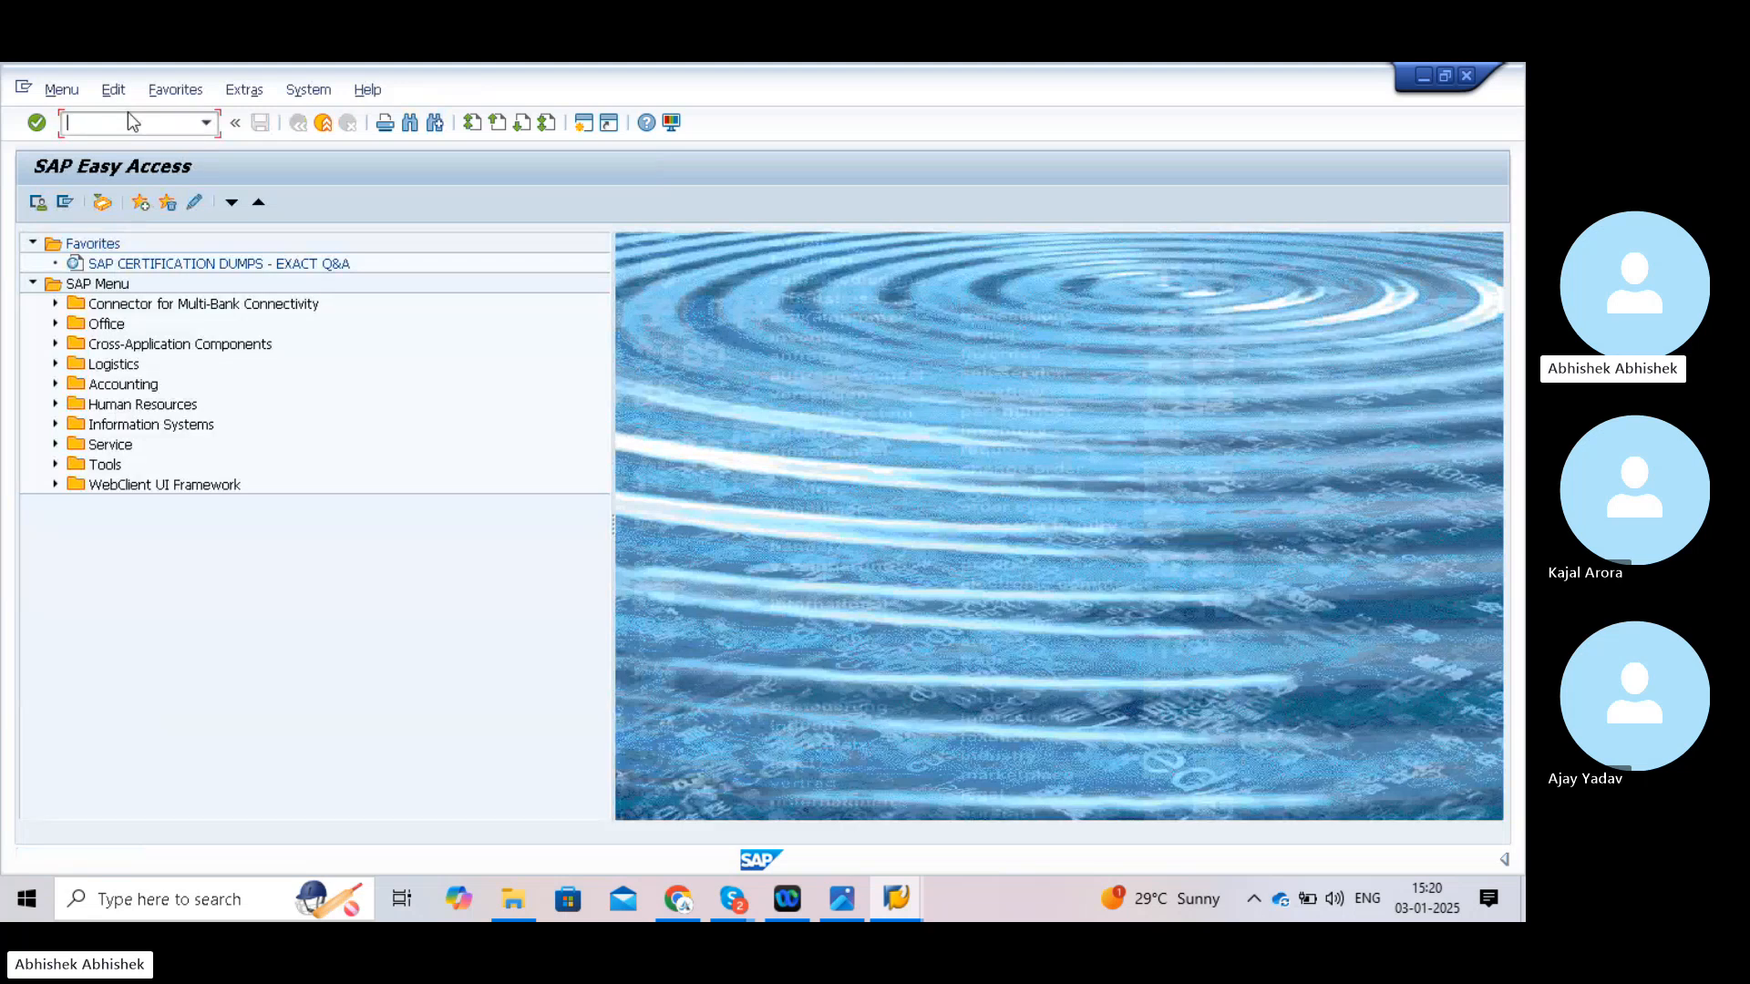
text(obbo)
key(Return)
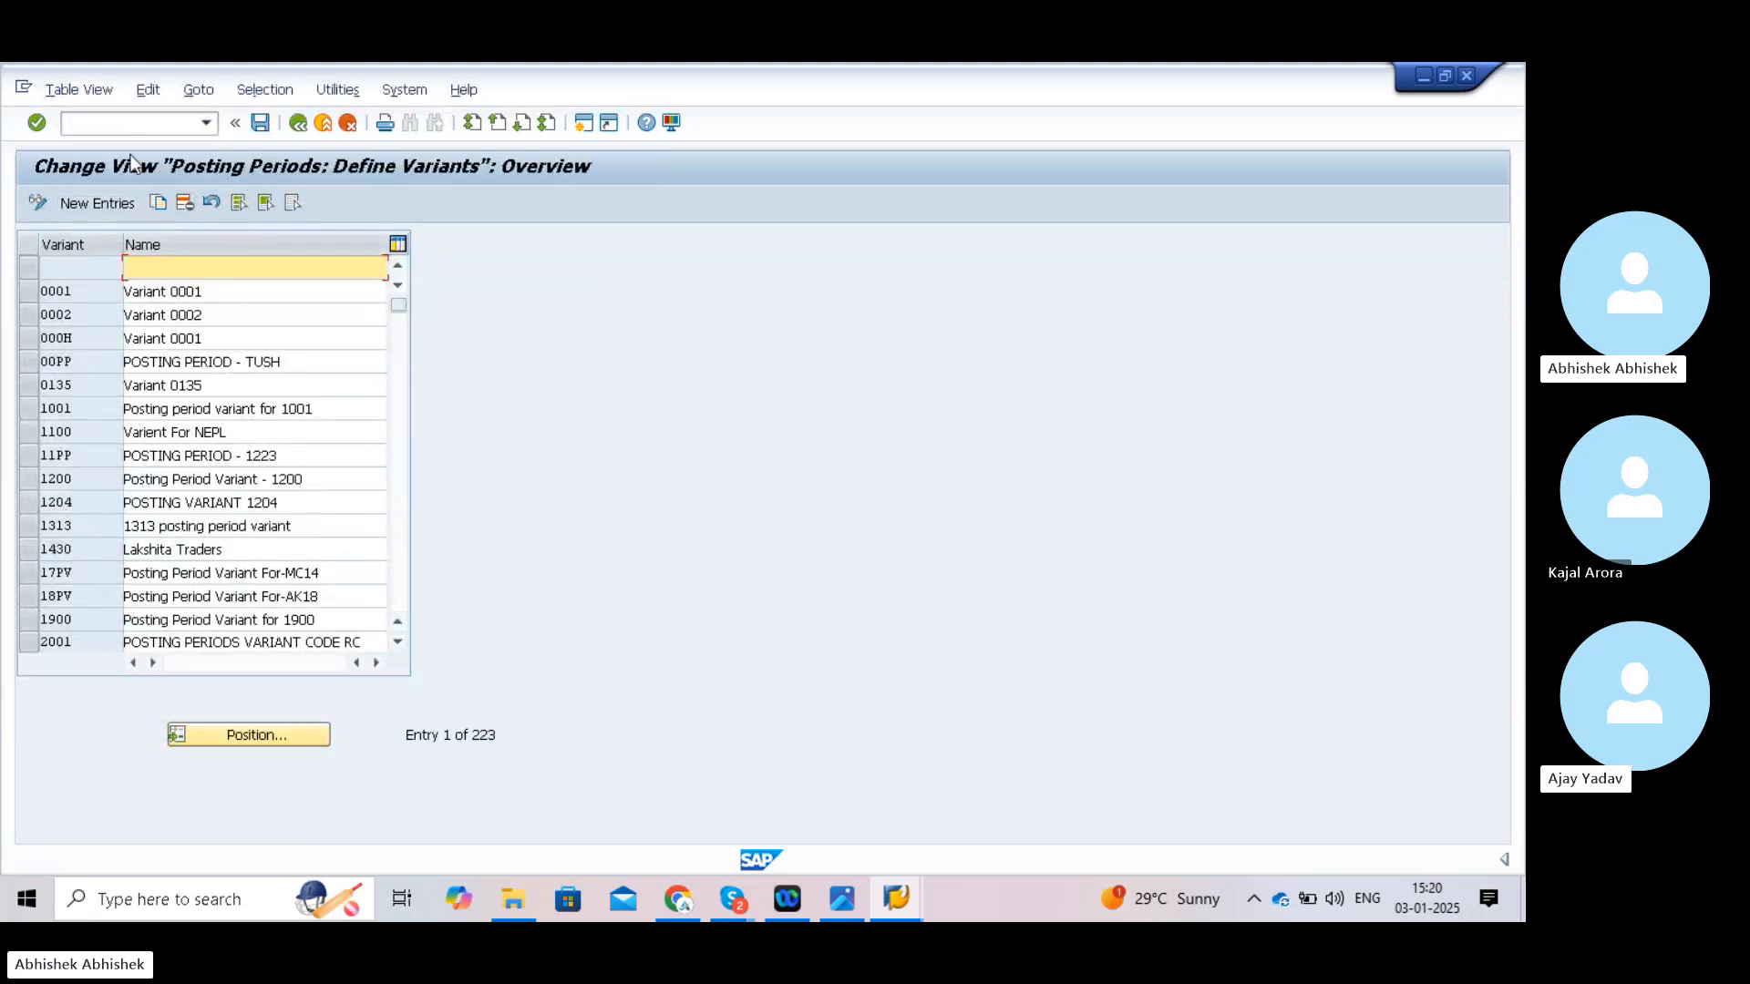
click(107, 122)
text(/n)
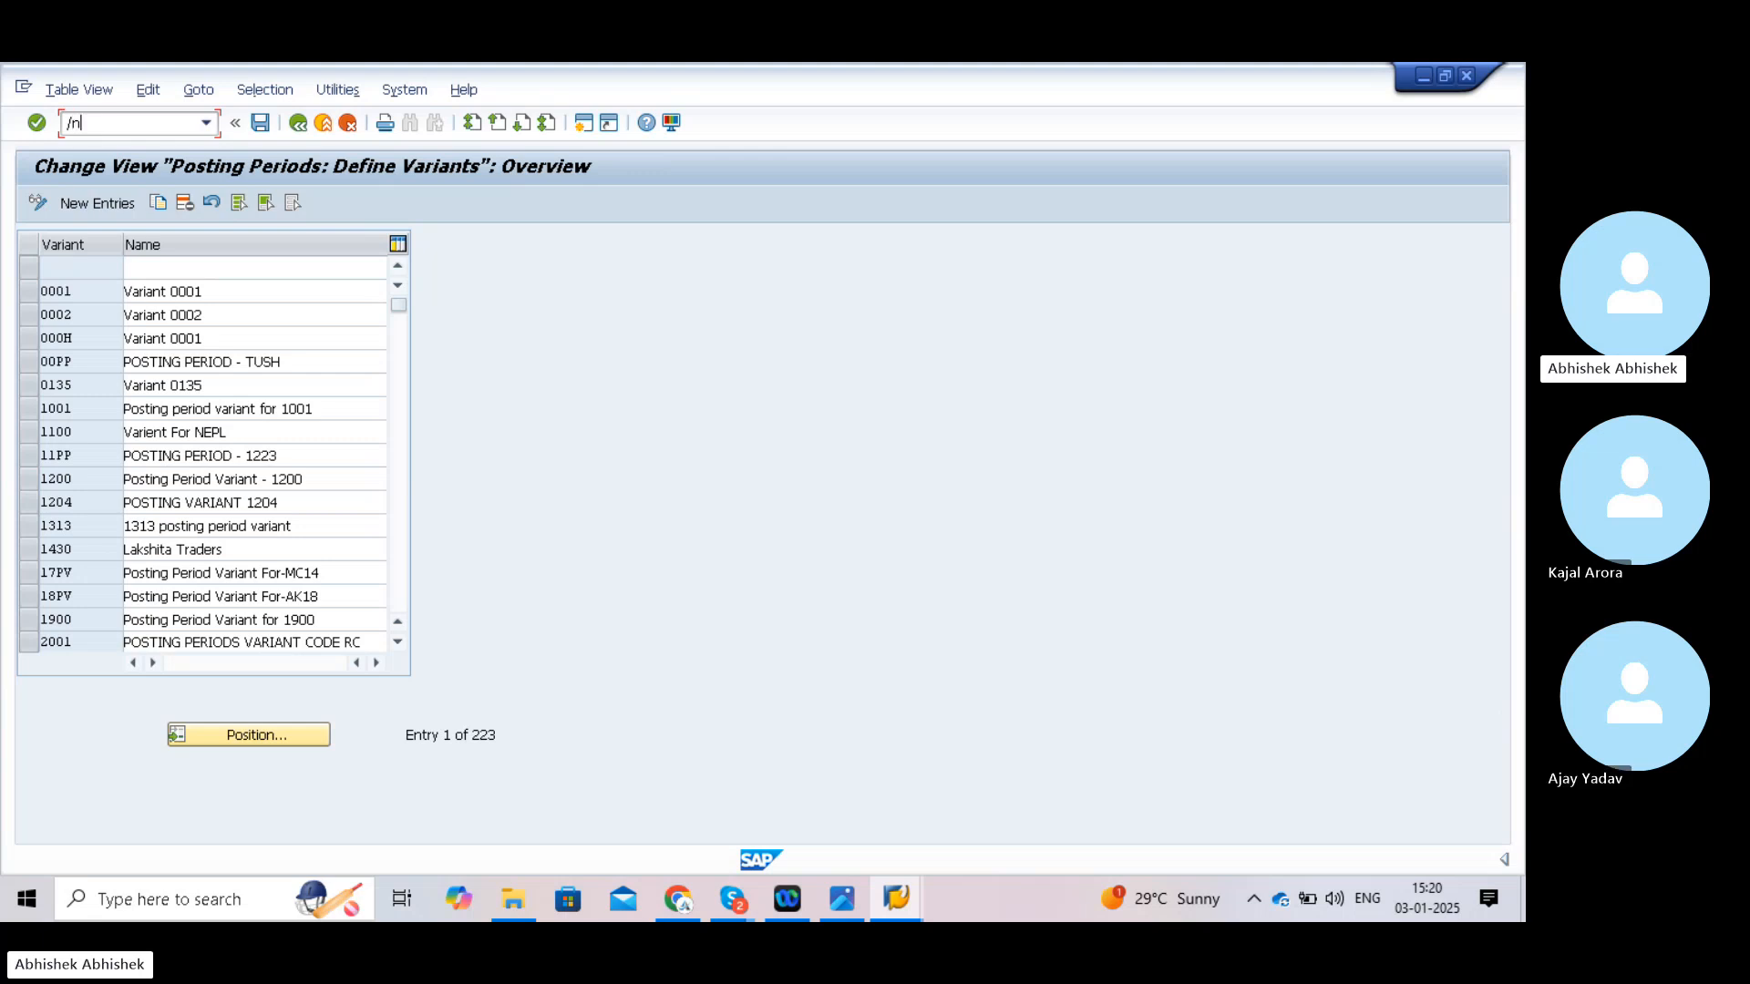
key(Return)
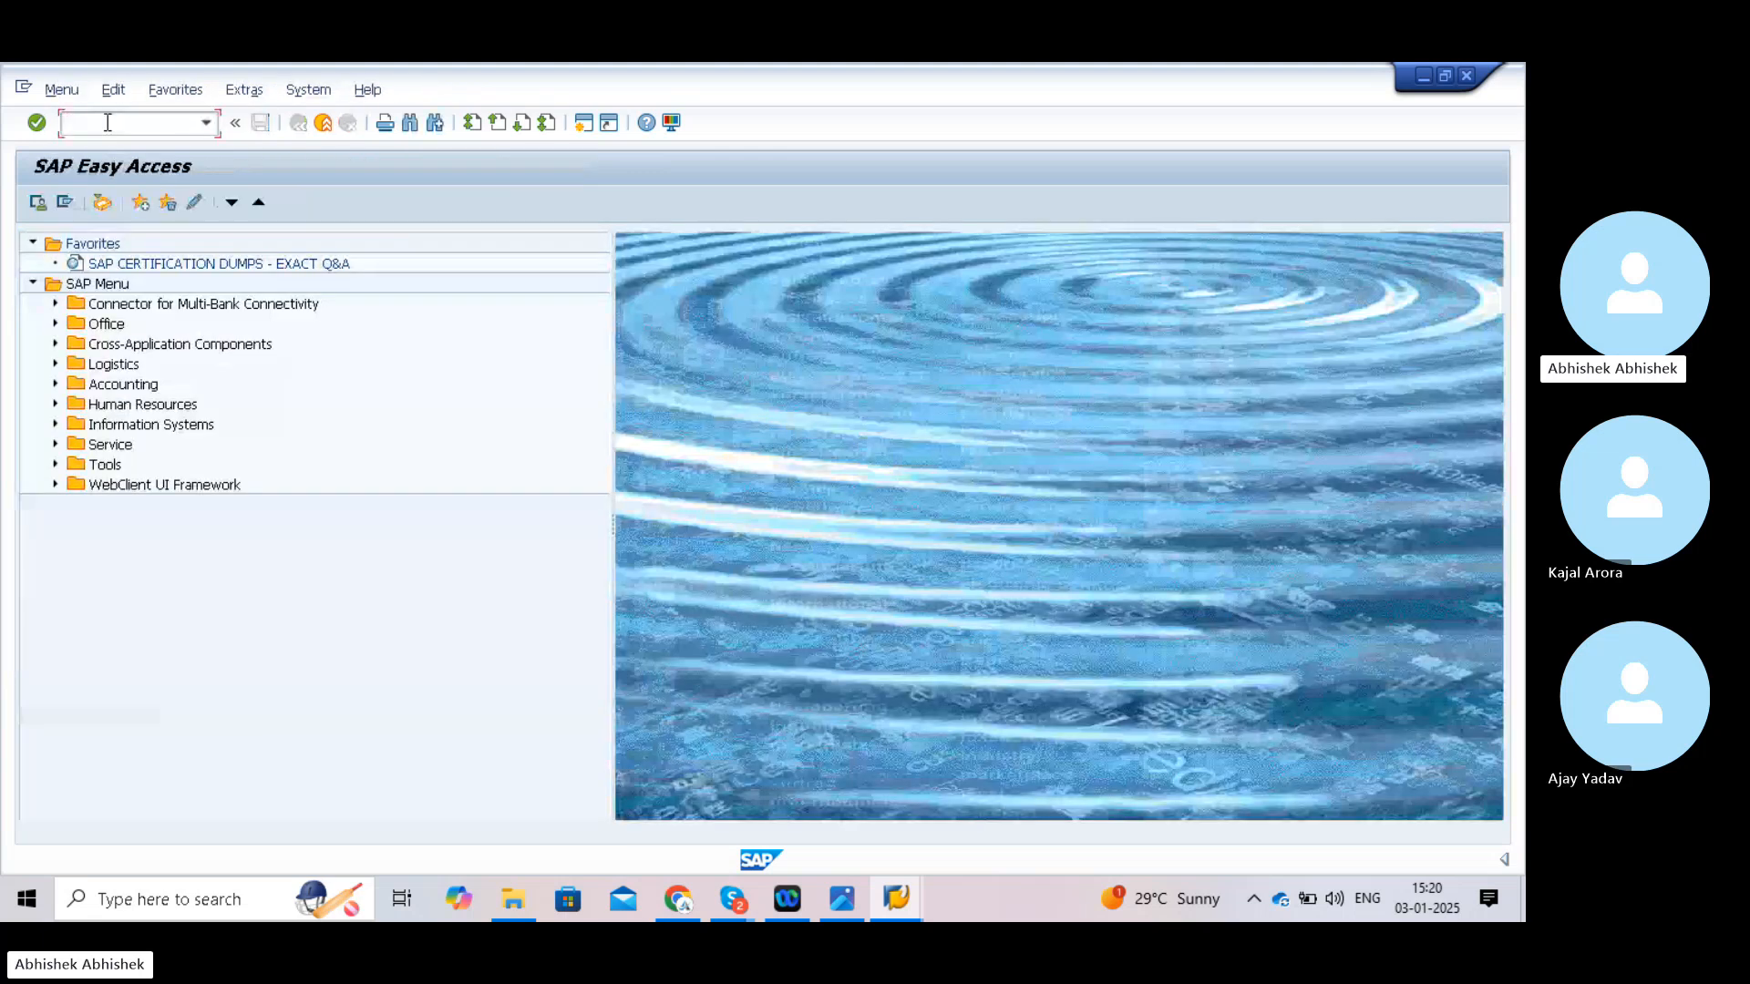
- Run Define Variants via SPRO: Financial Accounting > Global Settings > Ledgers > Fiscal Year and Posting Periods
text(spro)
key(Return)
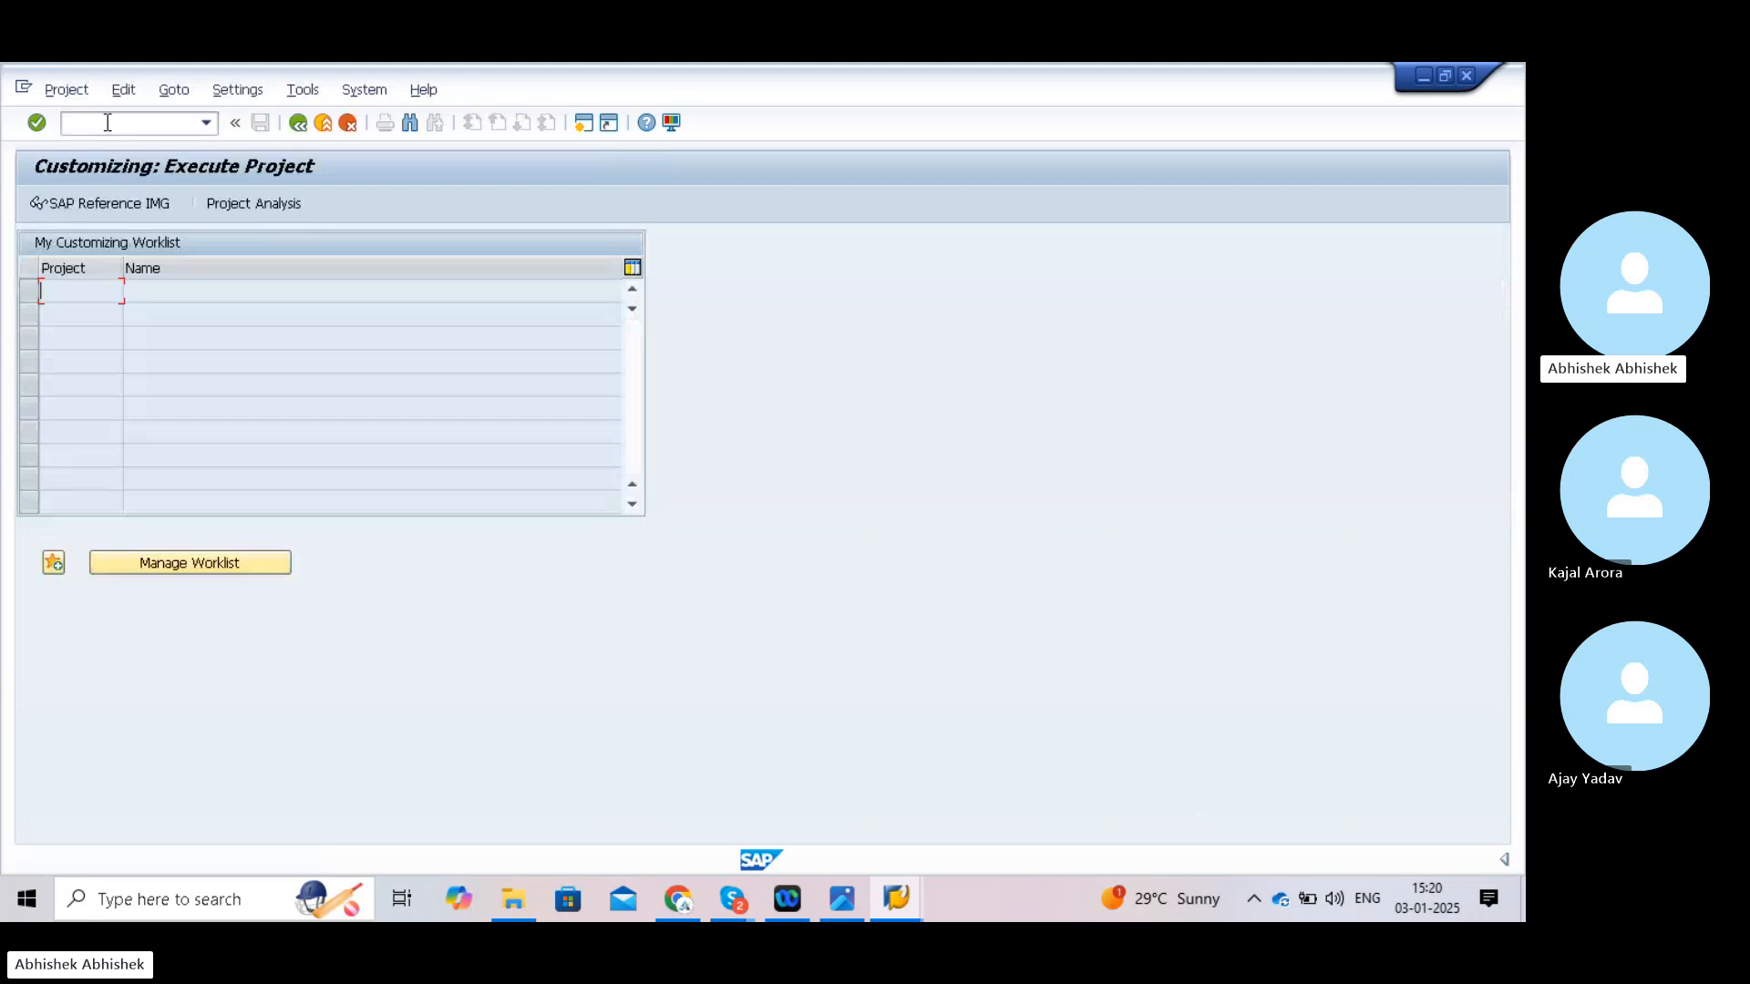
click(98, 196)
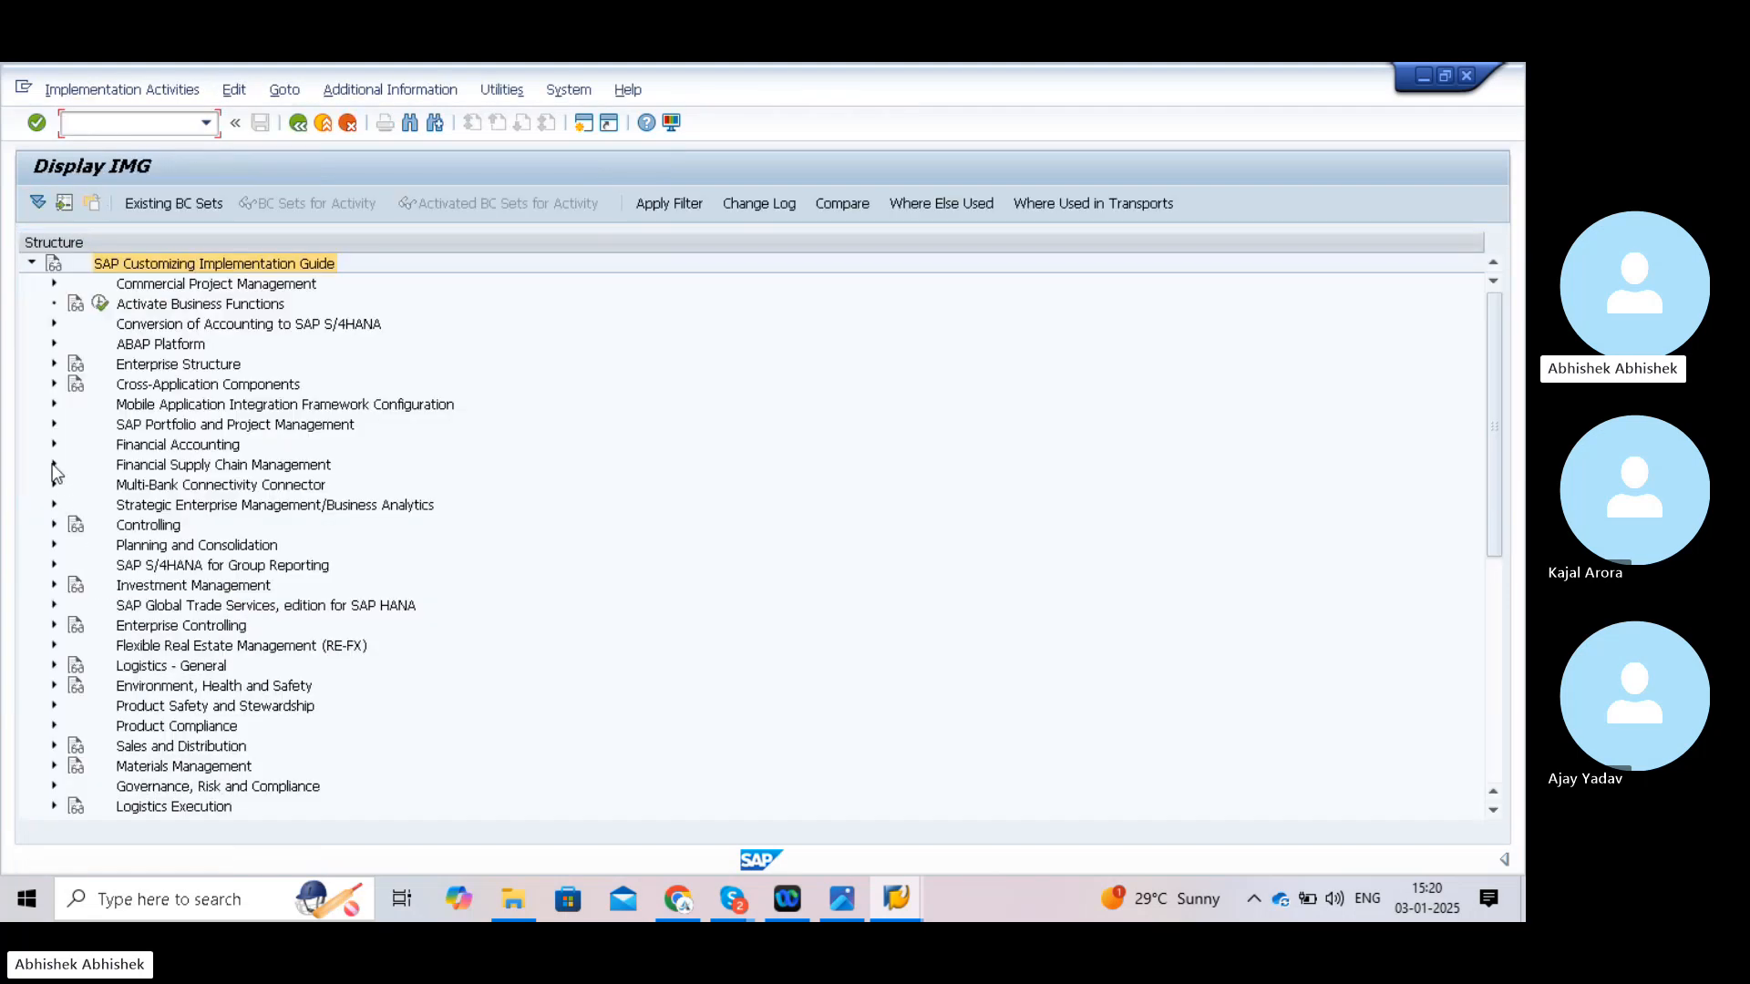
click(54, 445)
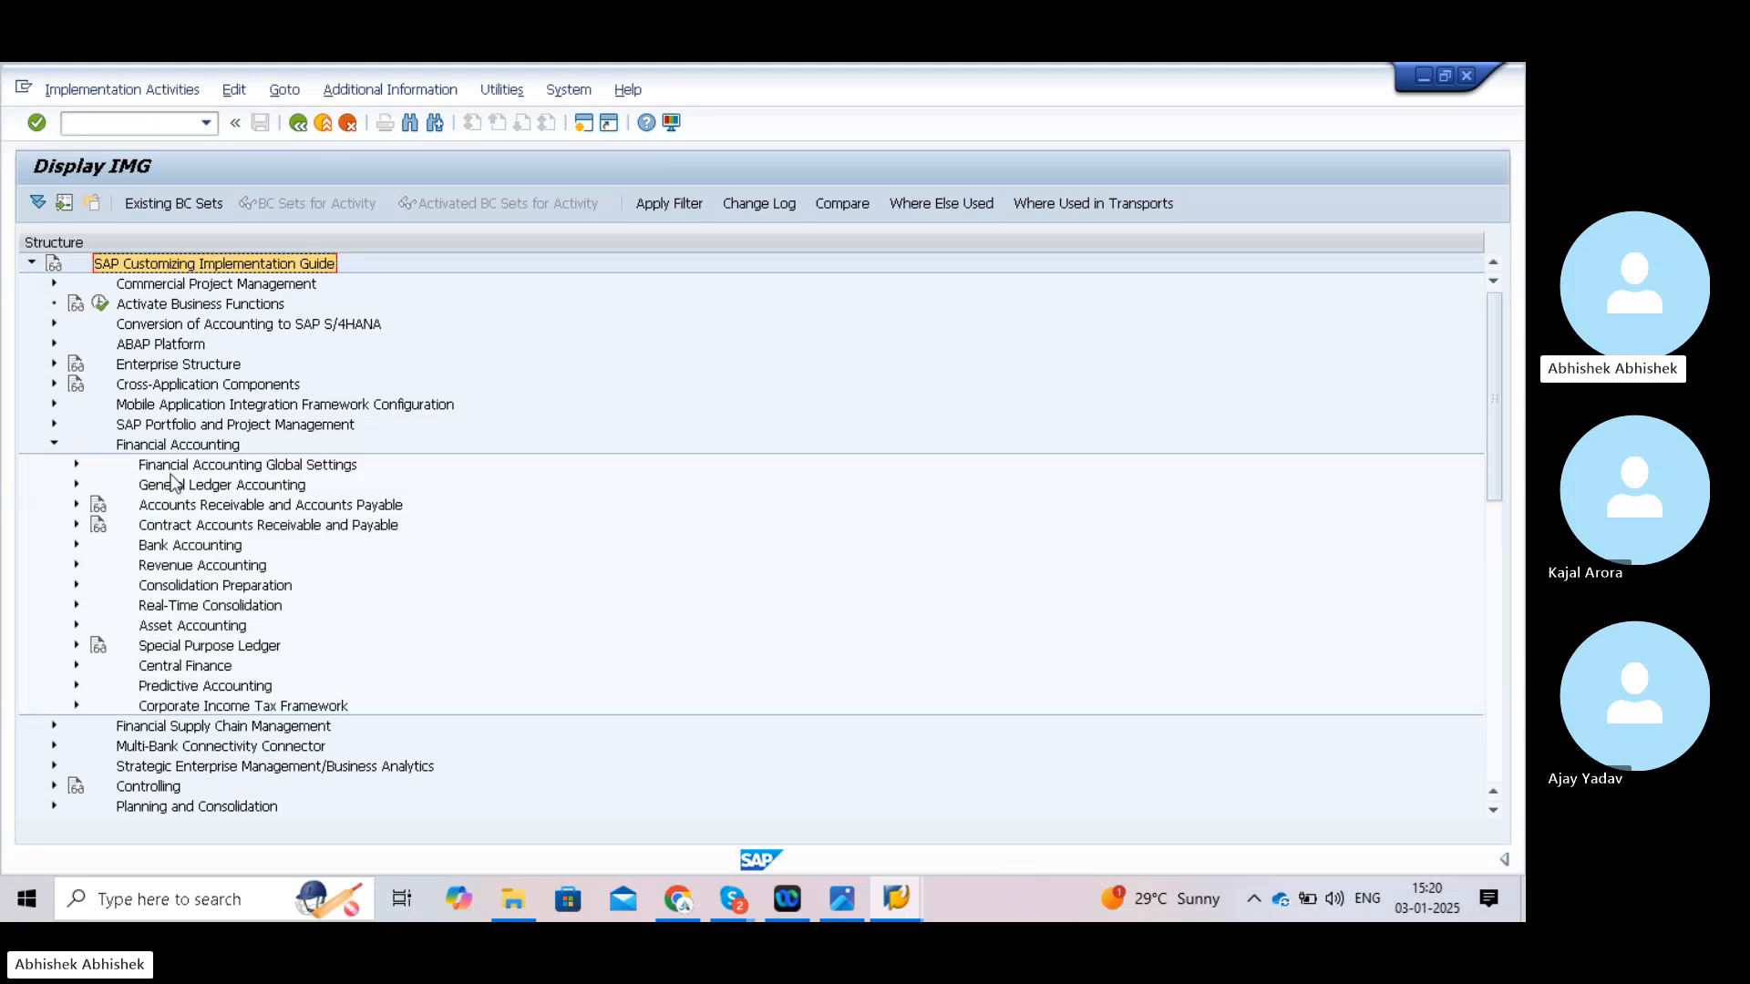
click(77, 464)
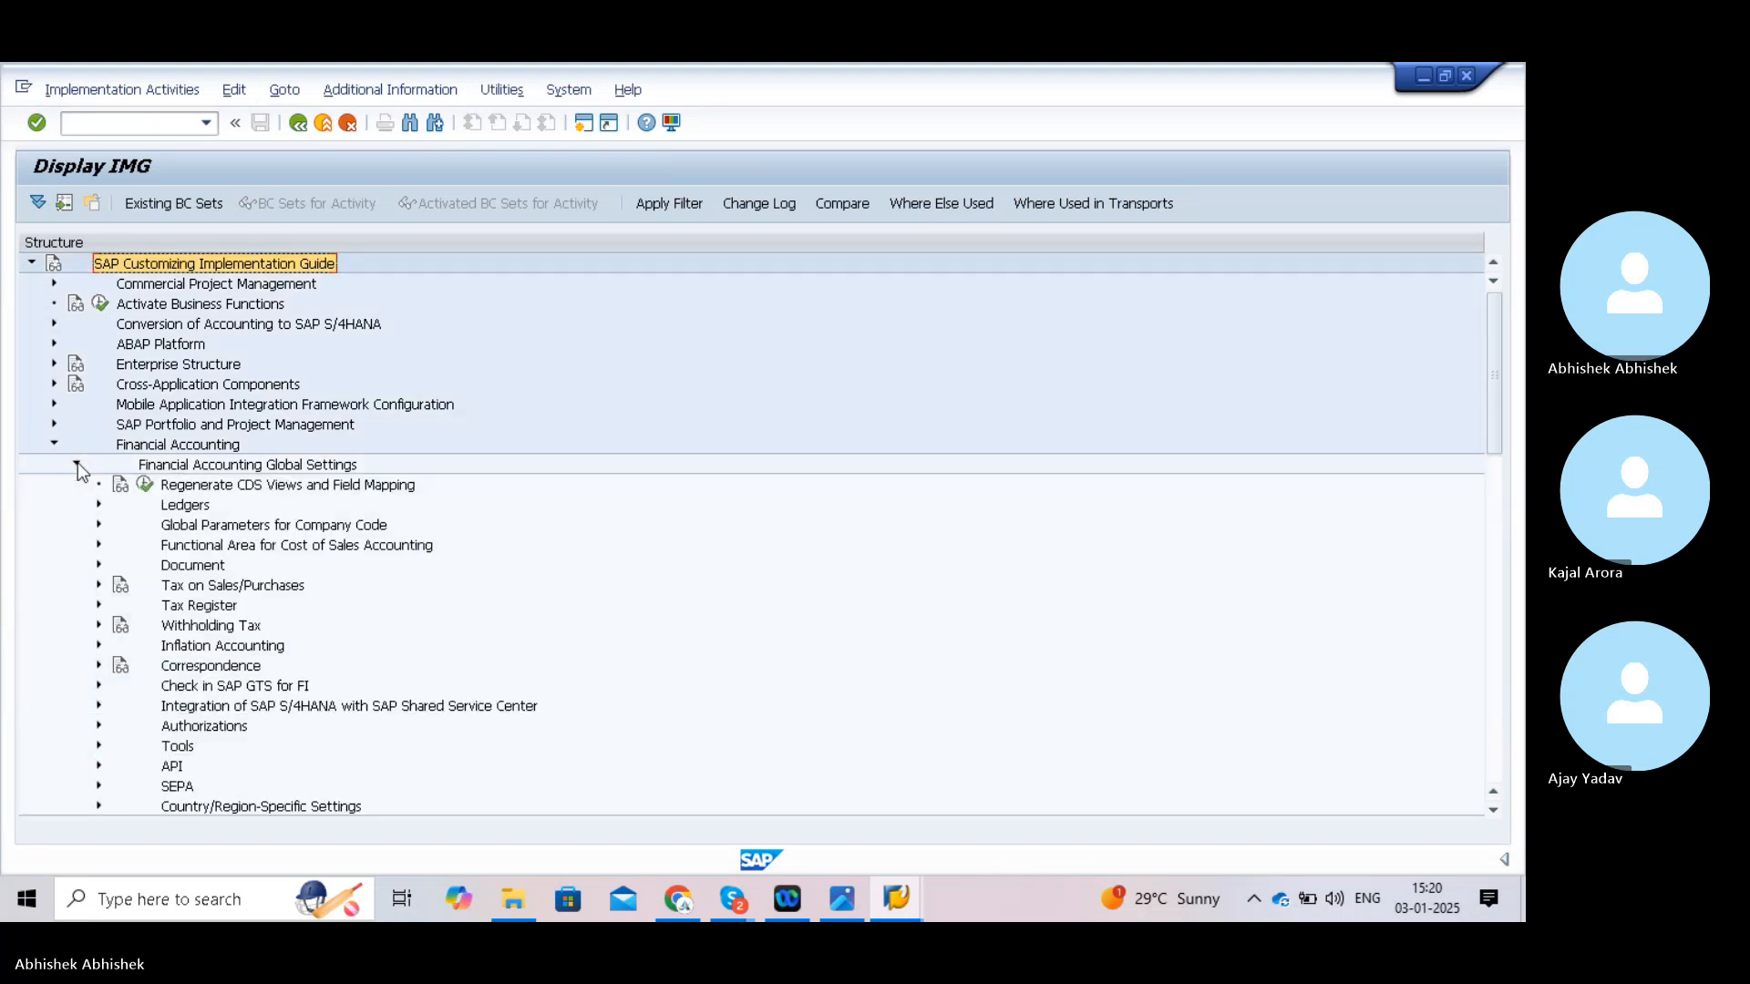
click(98, 505)
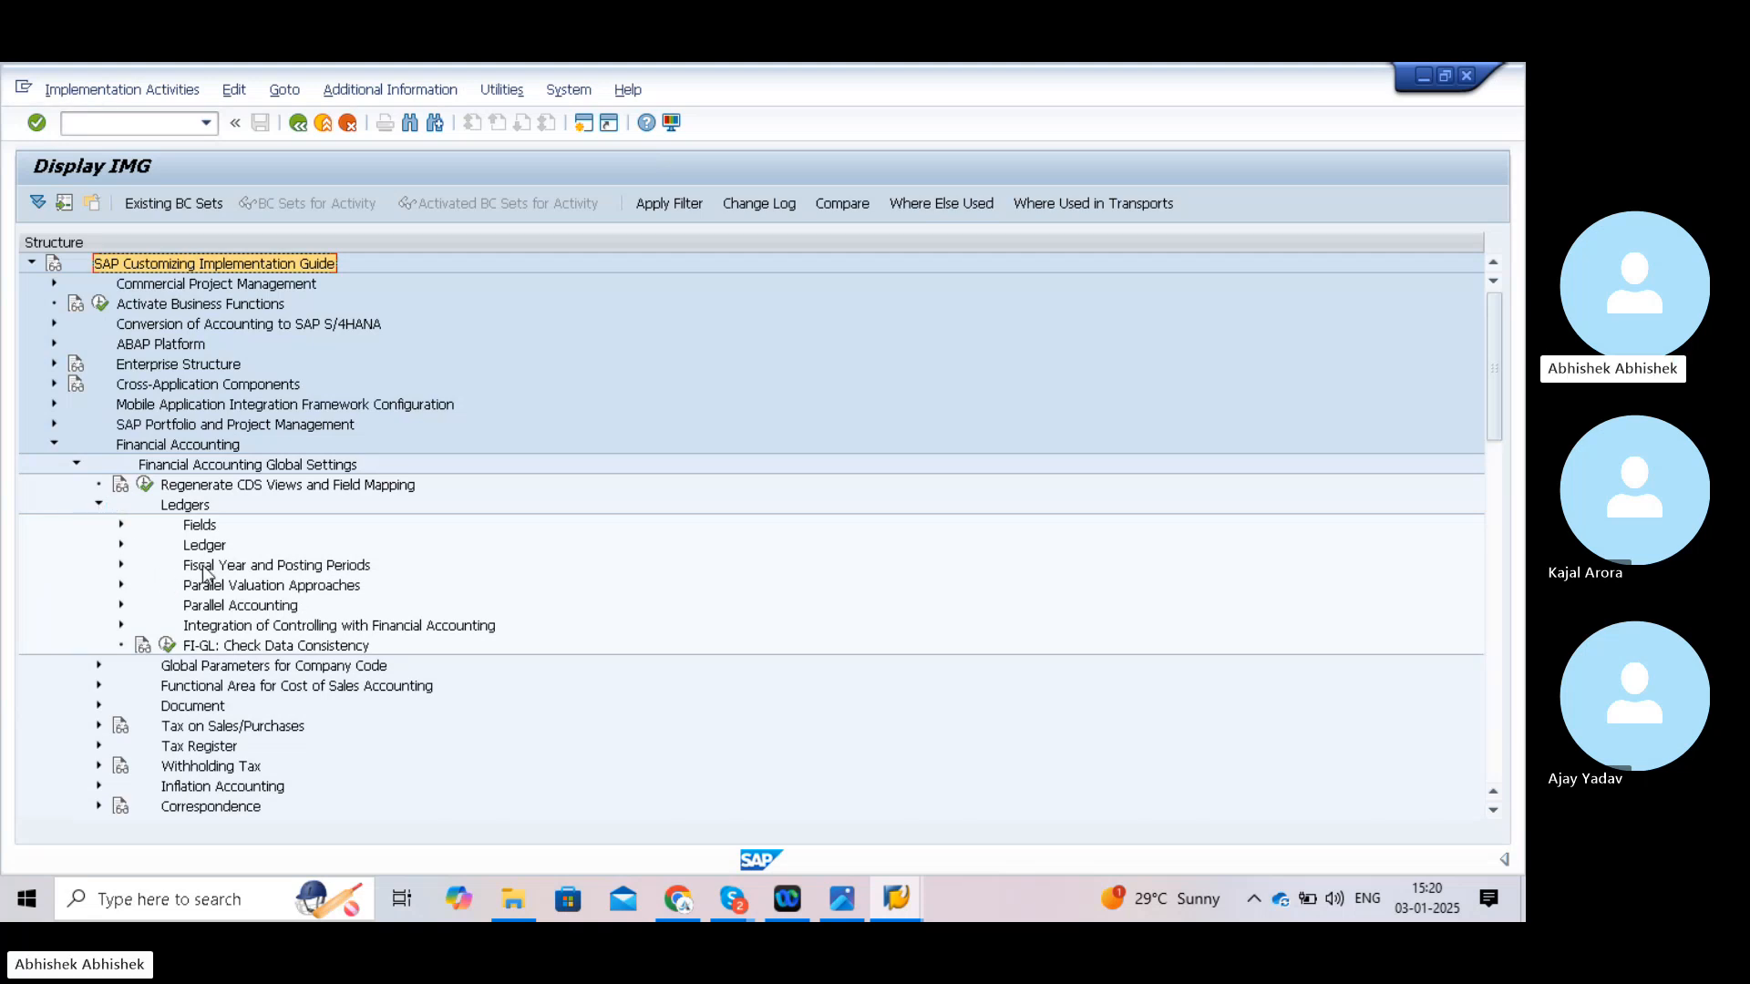
click(121, 566)
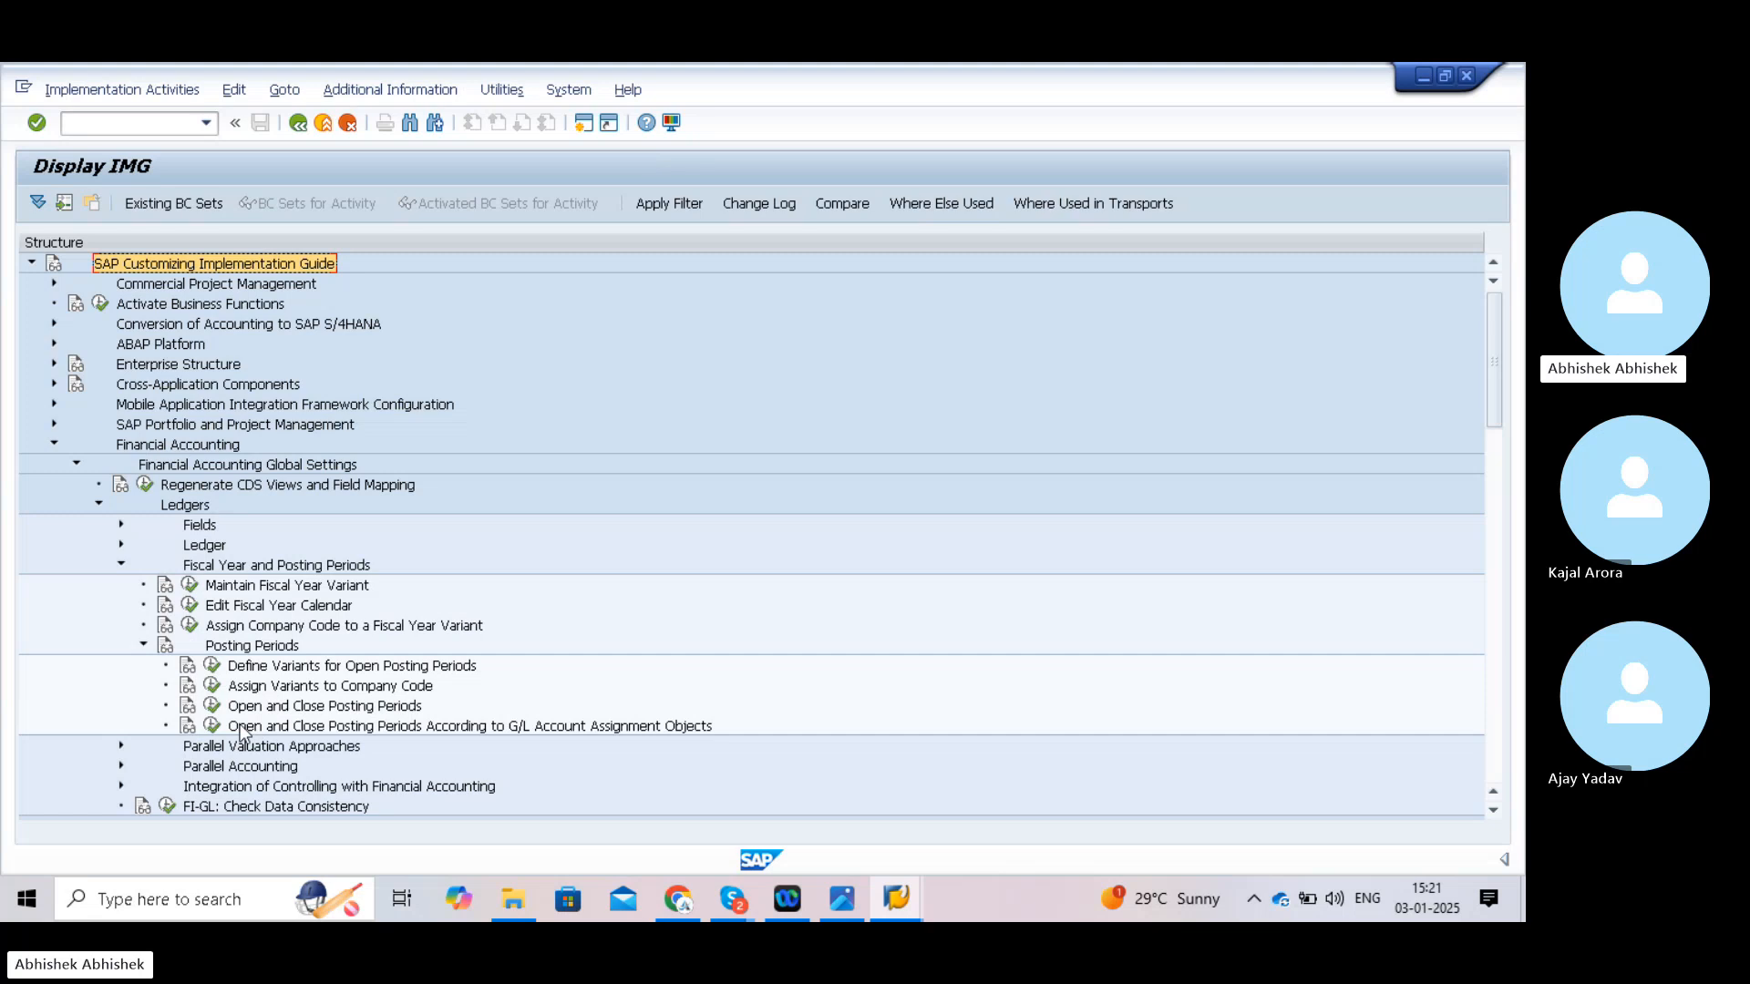
click(212, 667)
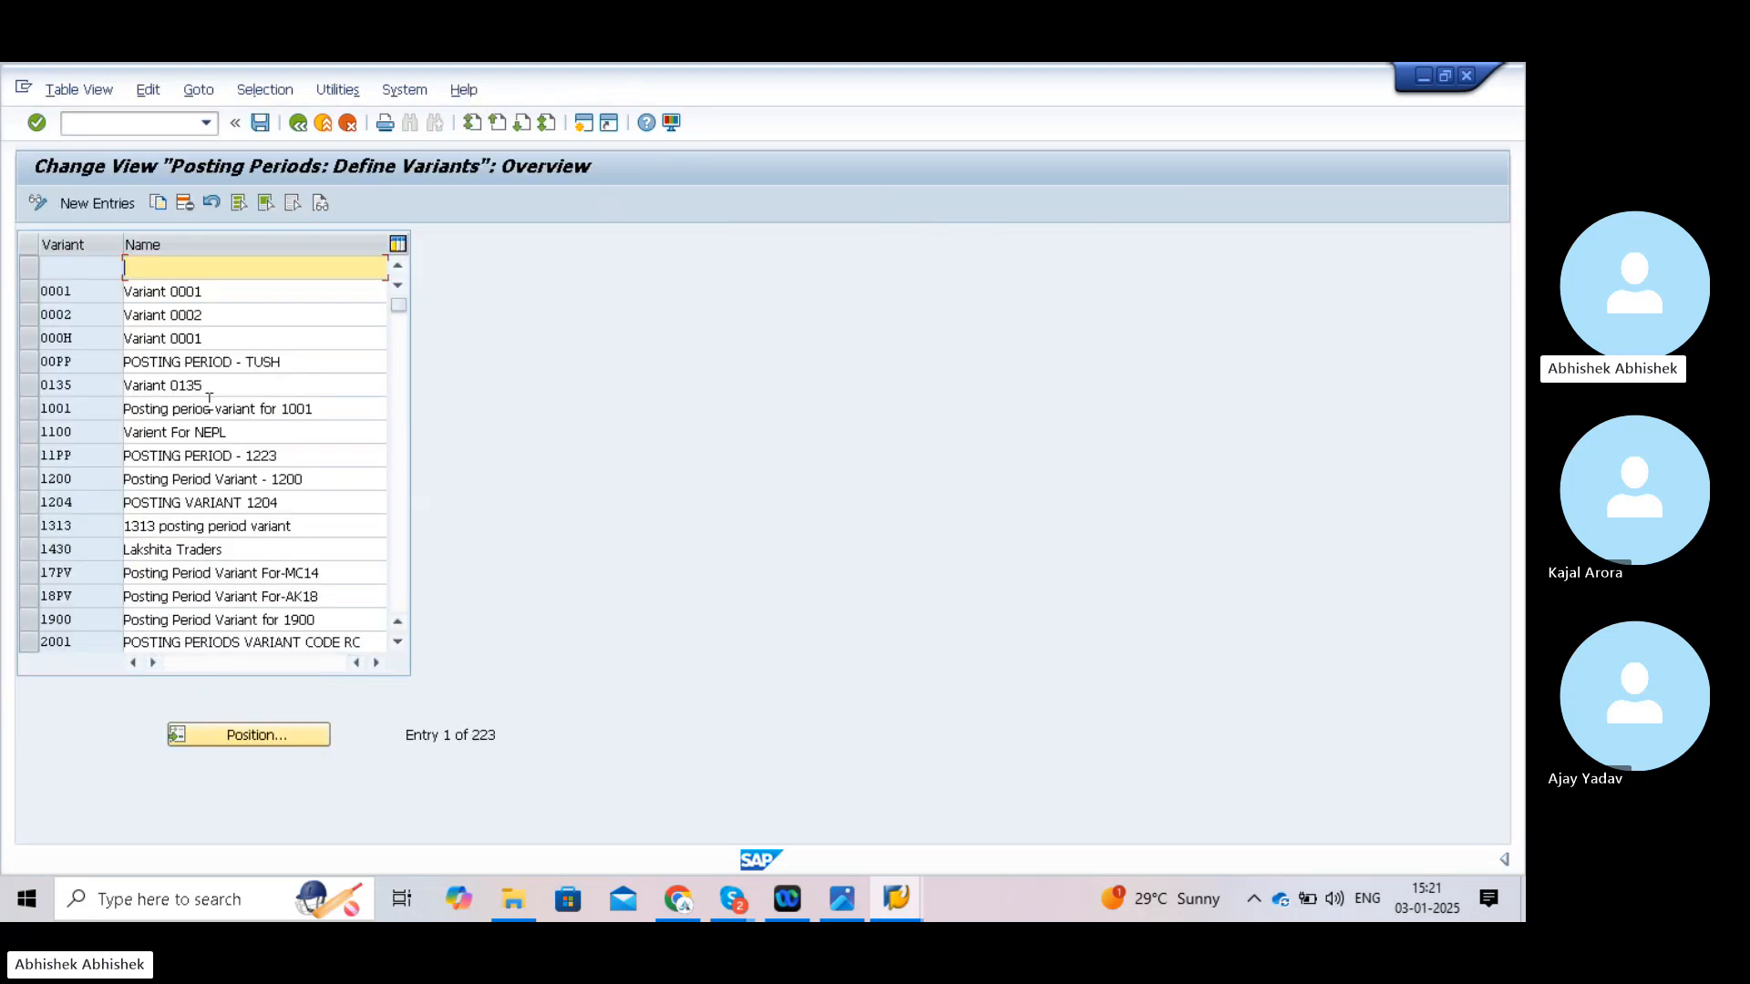
- Add a new posting period variant TATA named 'Posting Period varient for TATA12'
click(101, 208)
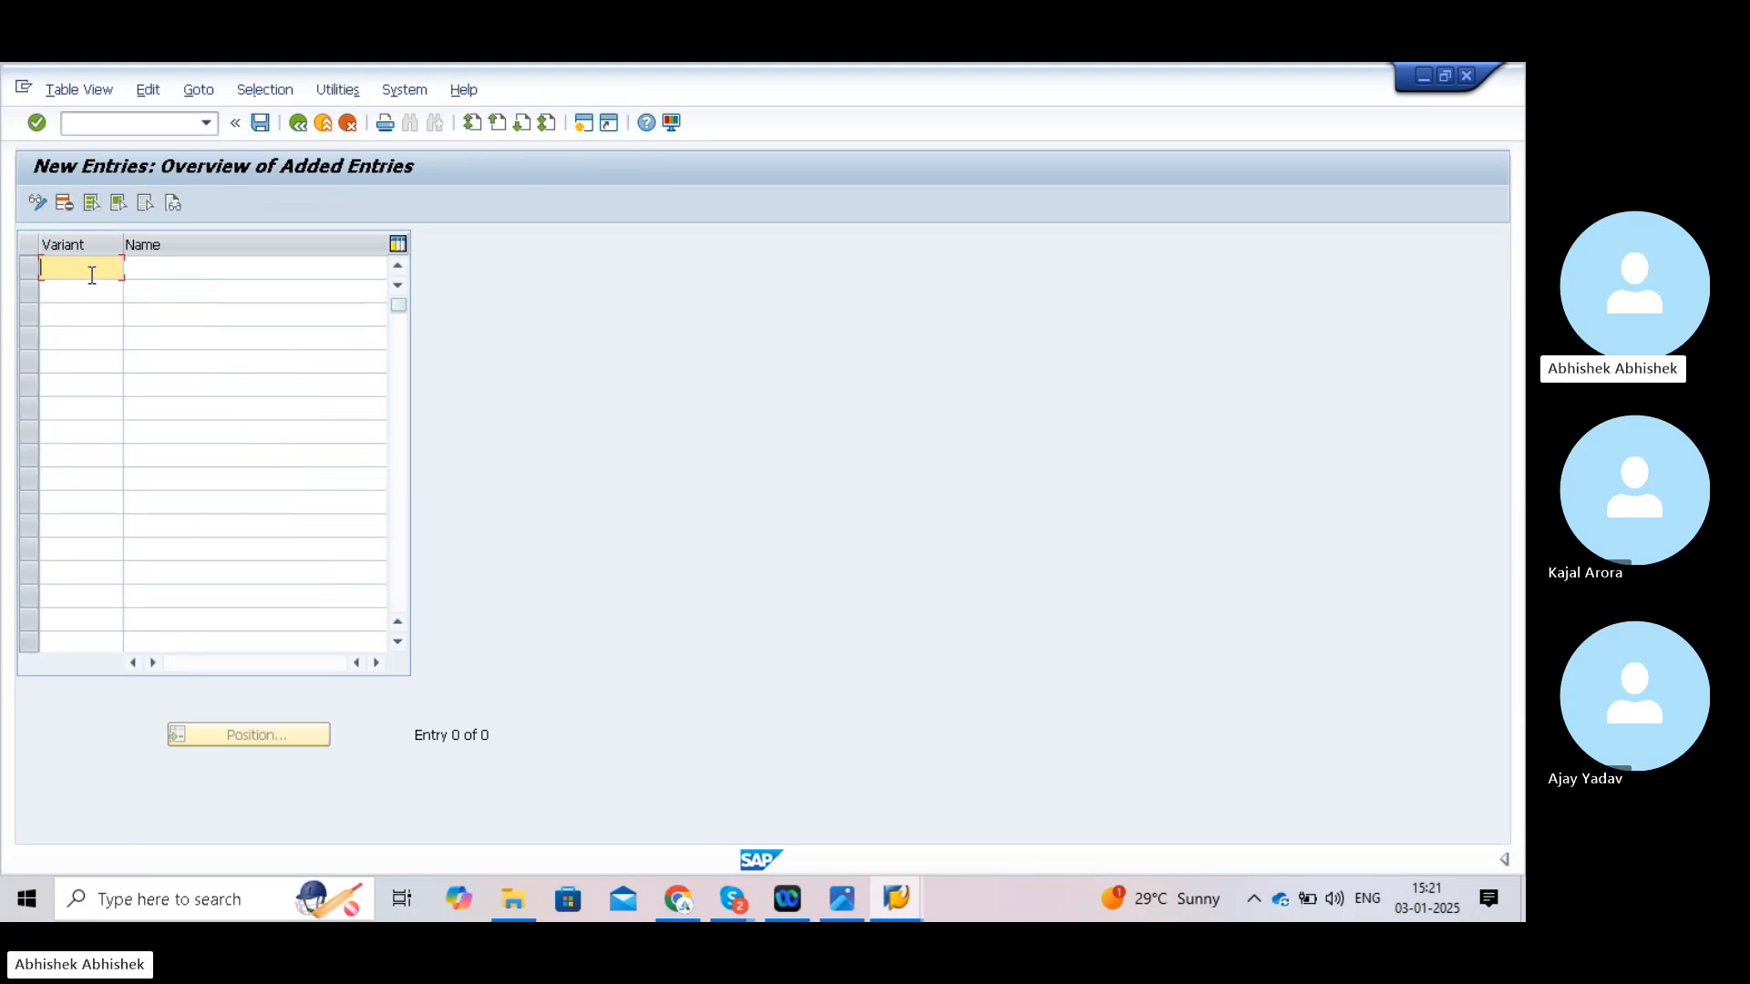
text(TATA)
click(151, 272)
text(P)
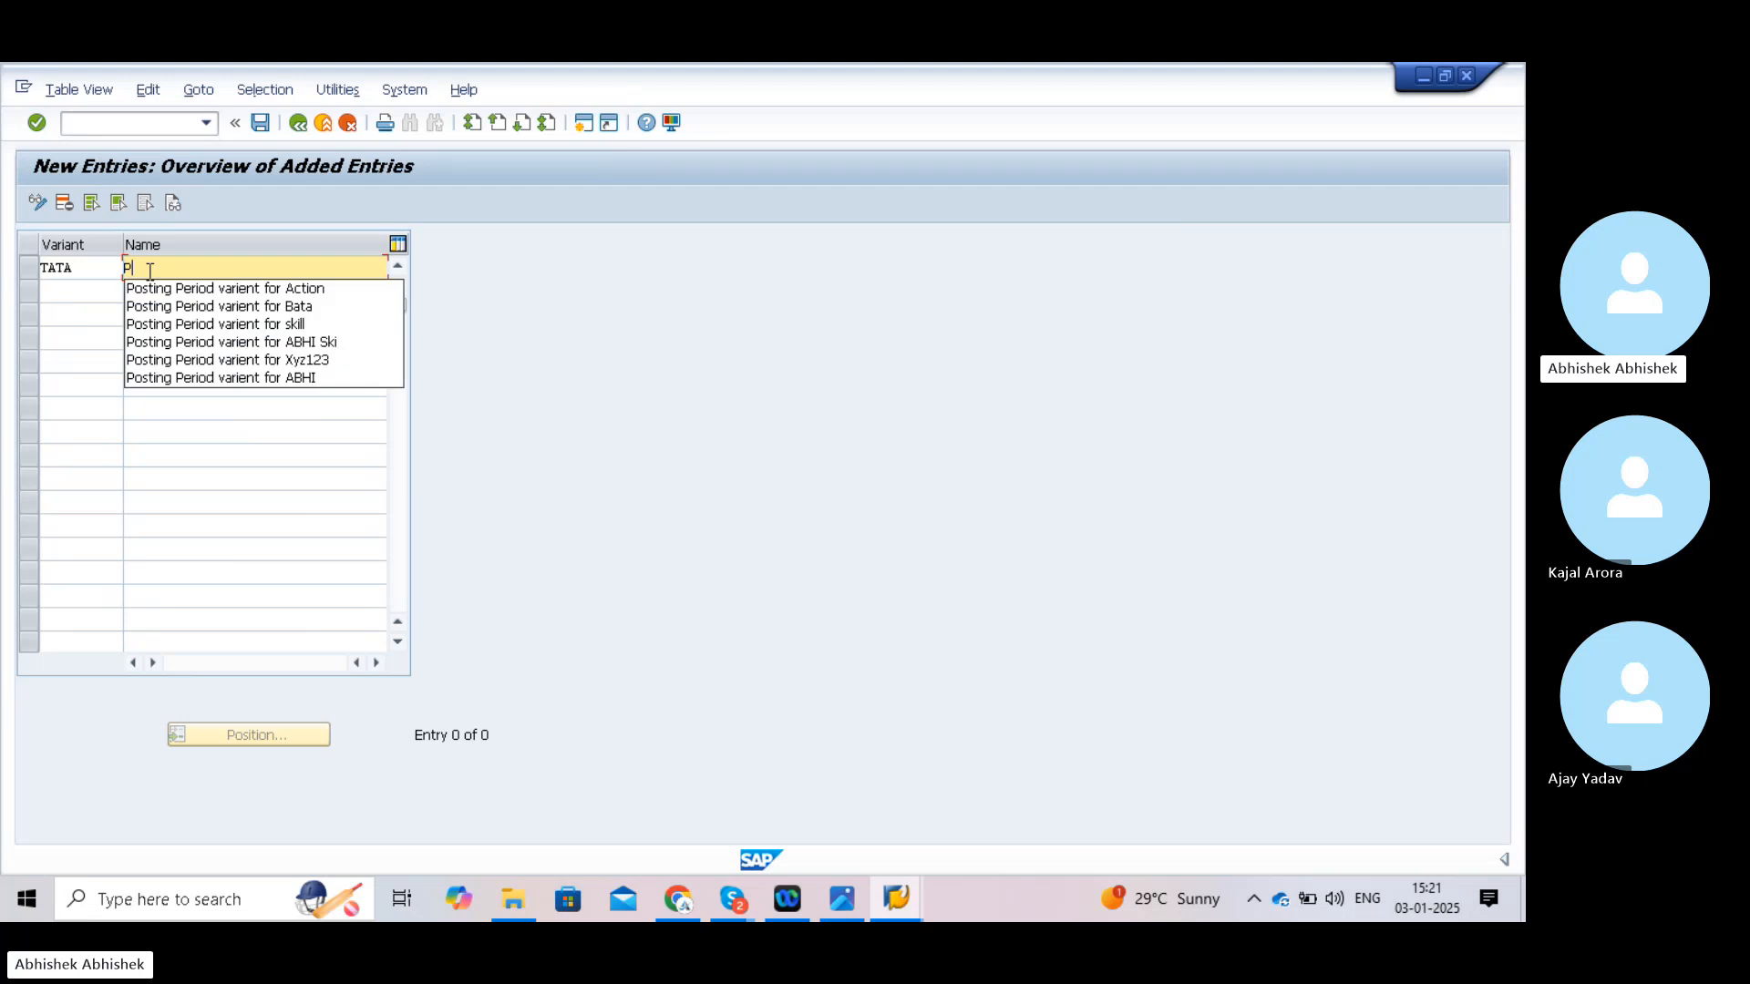
click(157, 285)
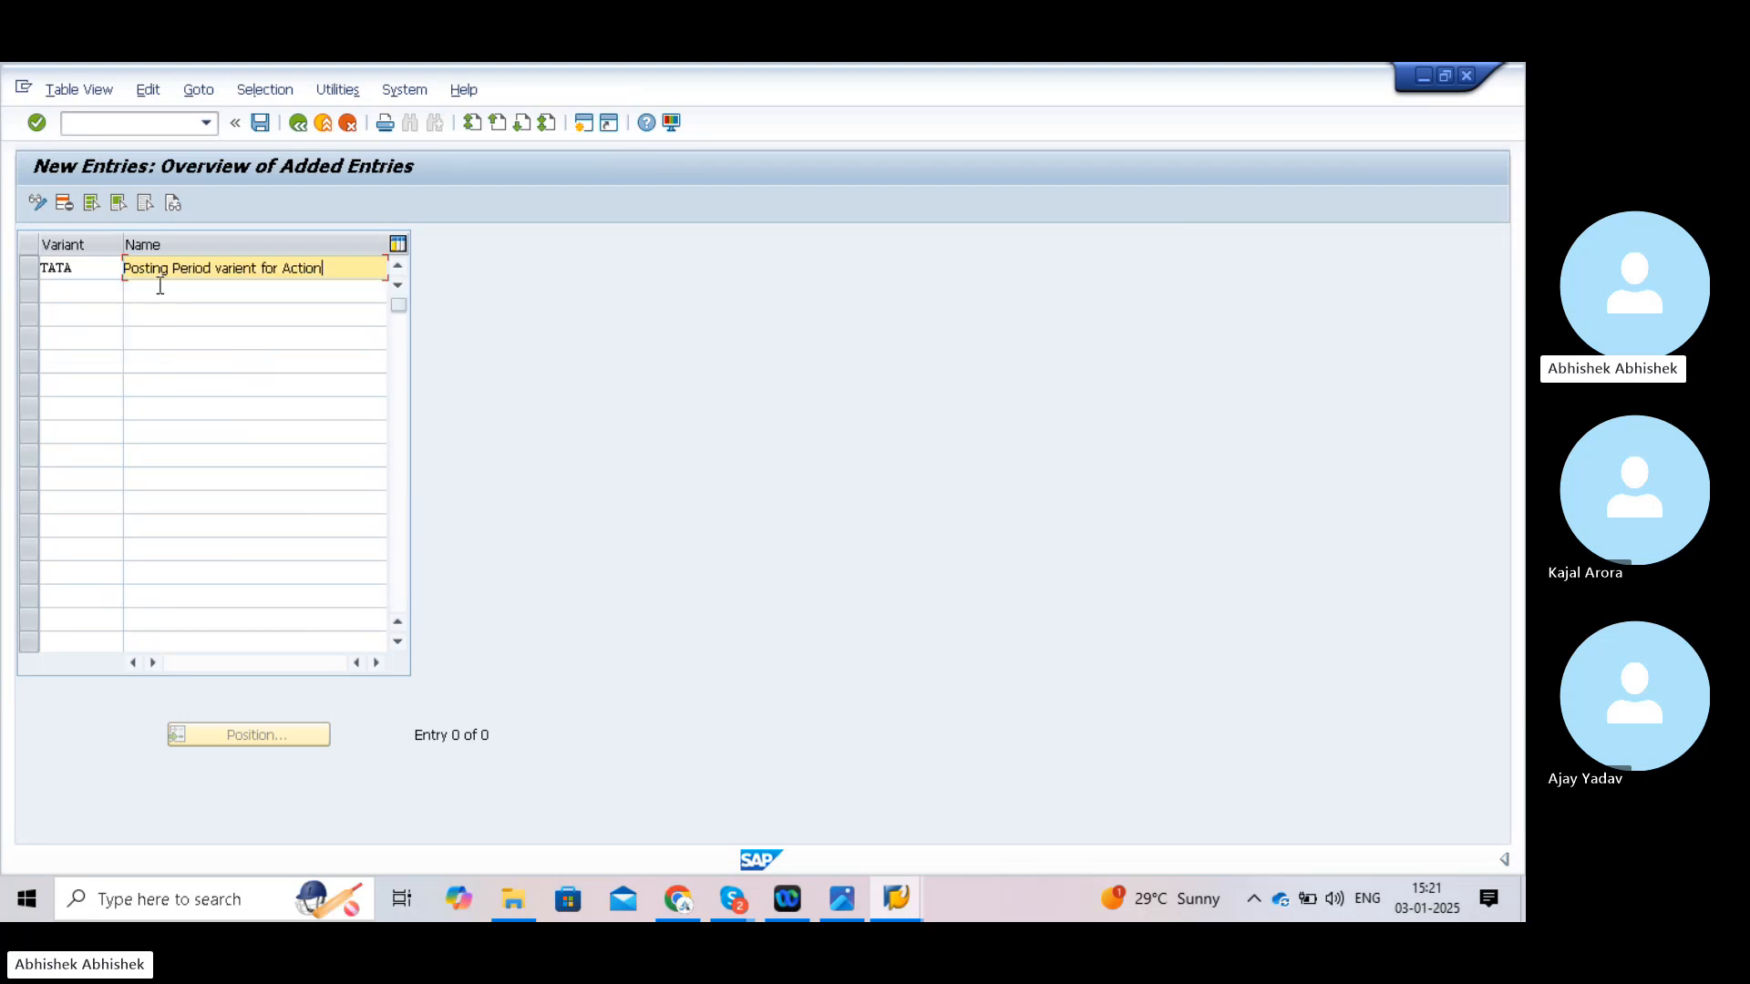
key(BackSpace)
key(BackSpace)
key(BackSpace)
key(BackSpace)
key(BackSpace)
key(BackSpace)
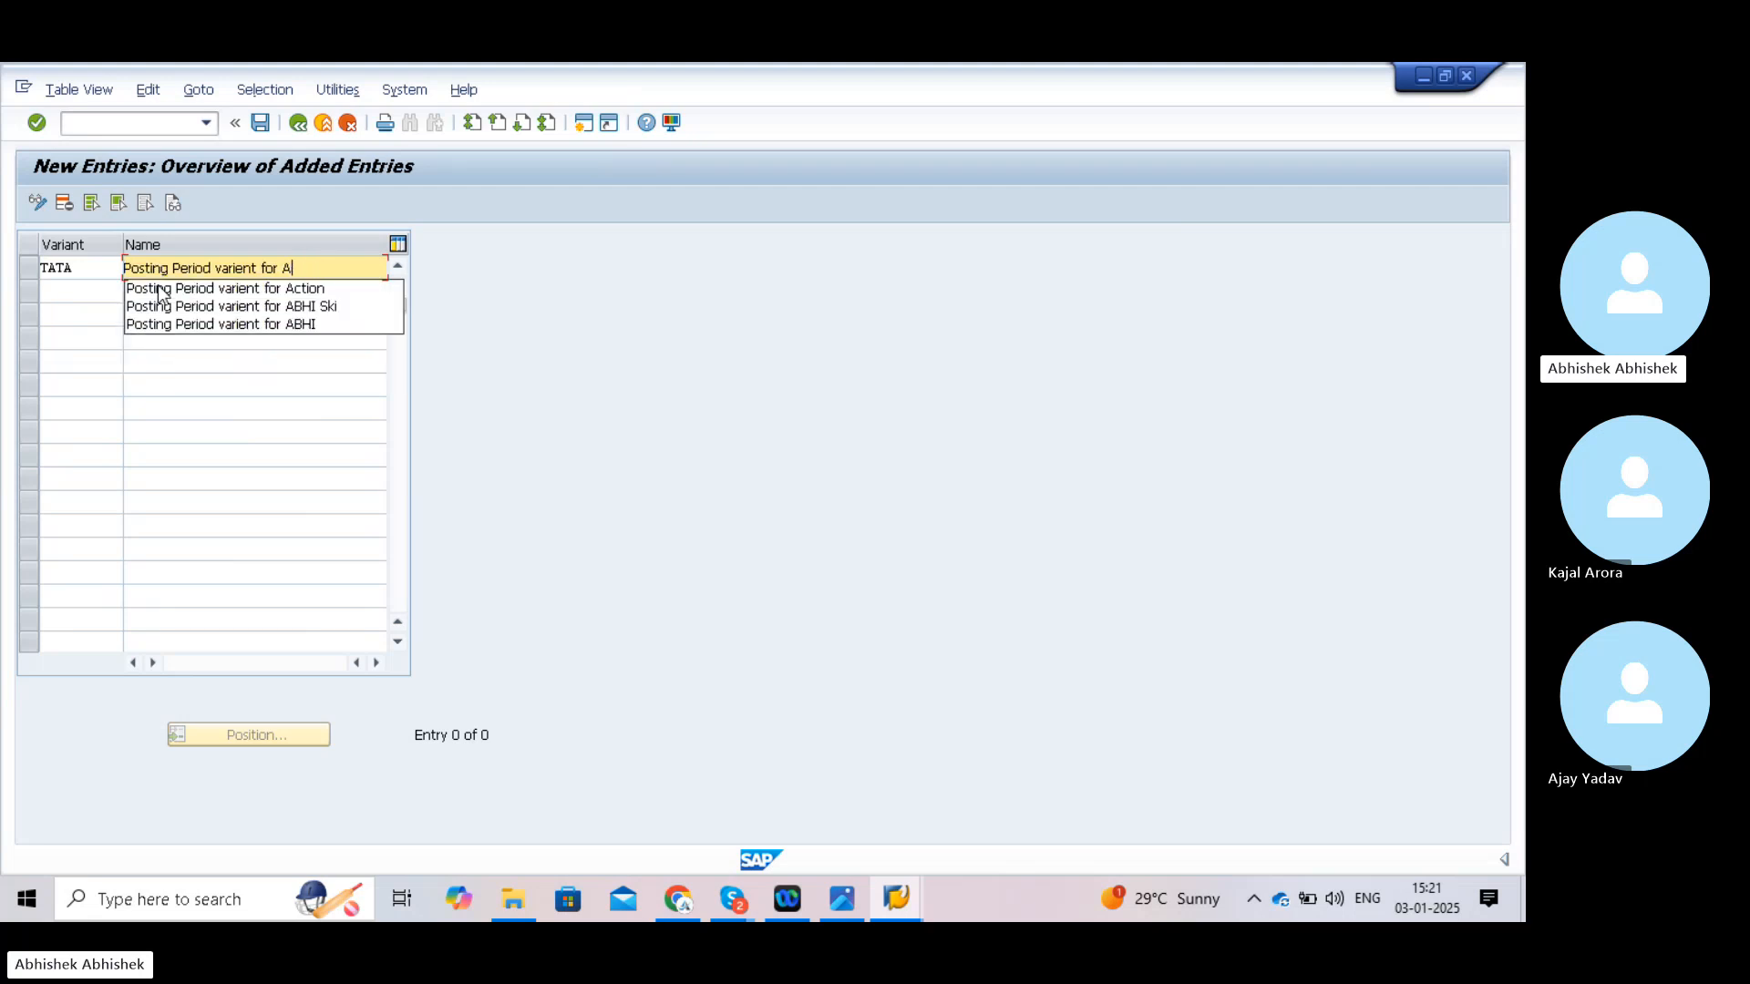
text(TATA12)
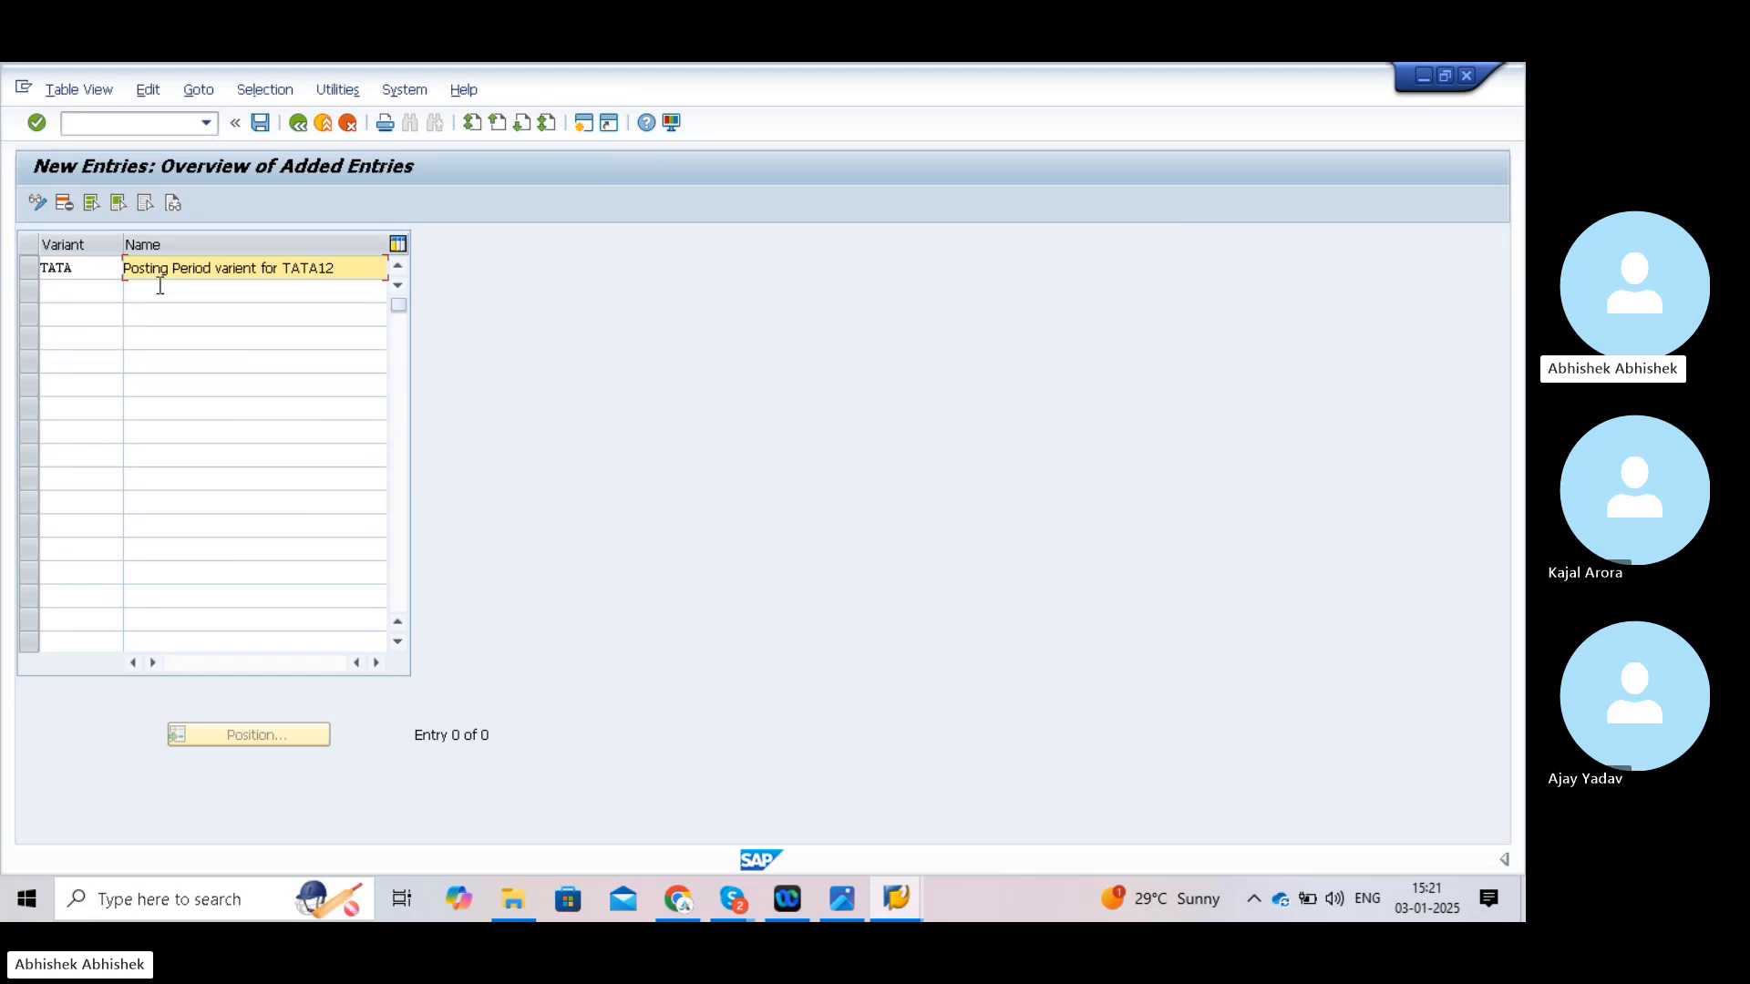
- Save the new TATA variant under the customizing request
click(260, 123)
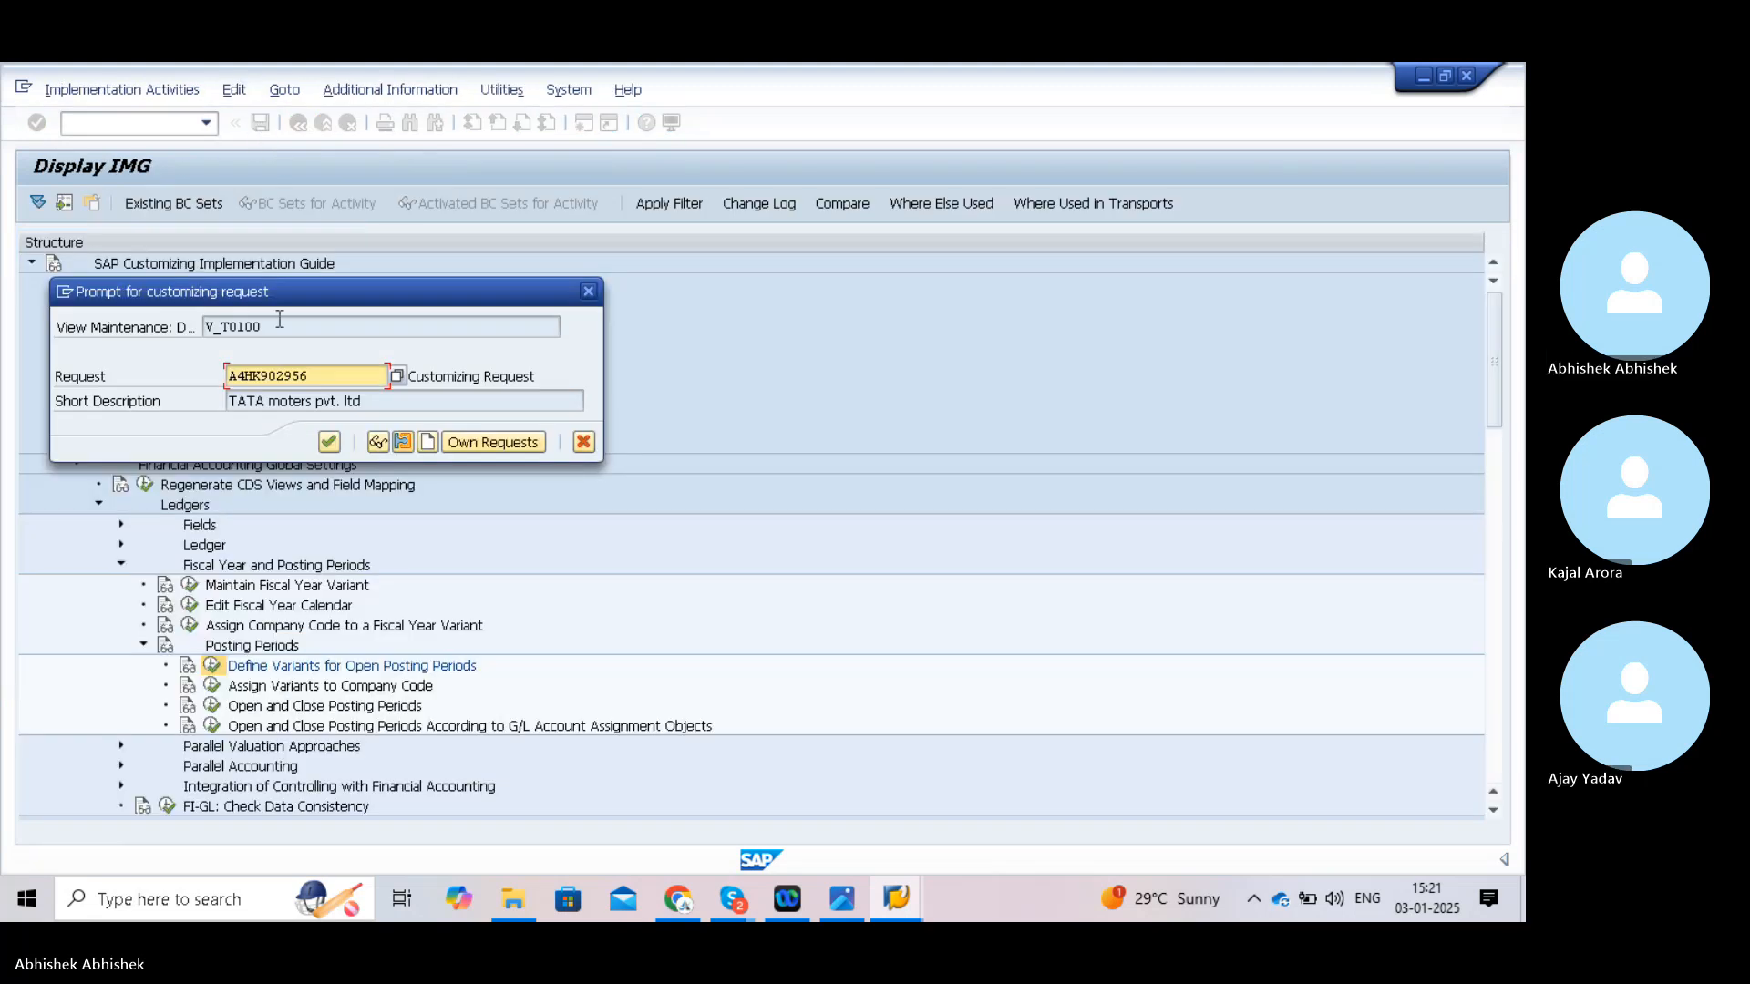
click(327, 442)
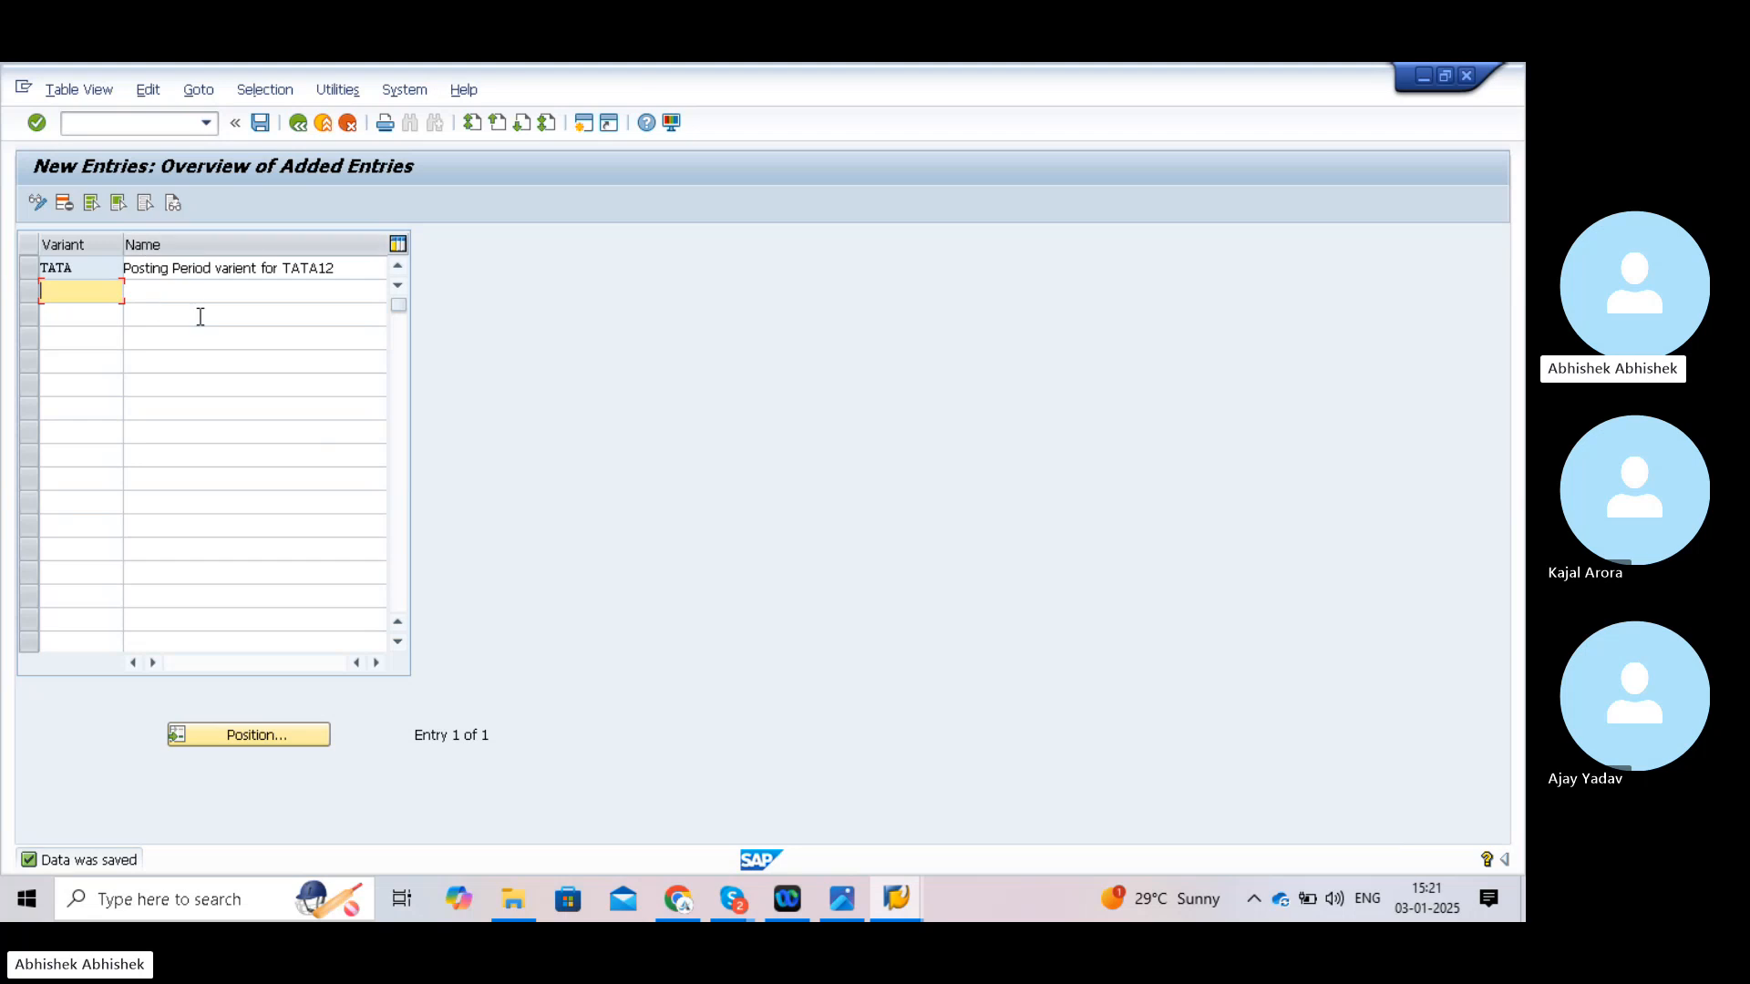
click(106, 123)
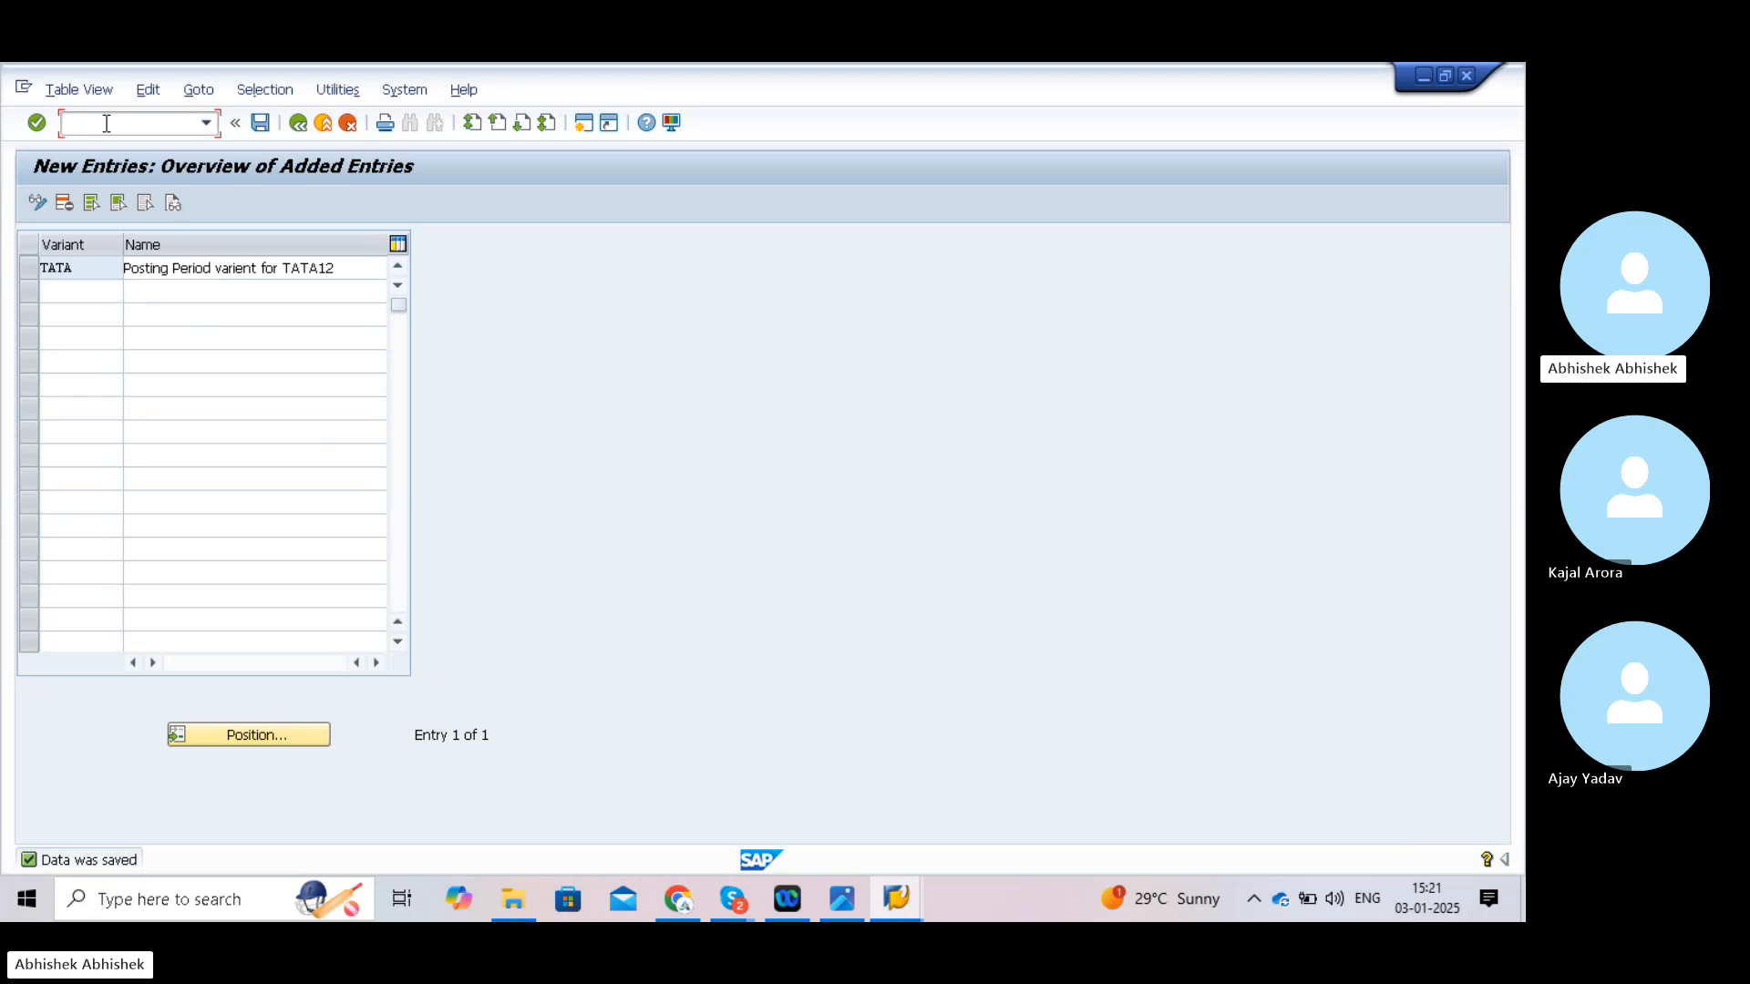
- Run /nOBBP and decline the locked-data prompt
text(/nobbp)
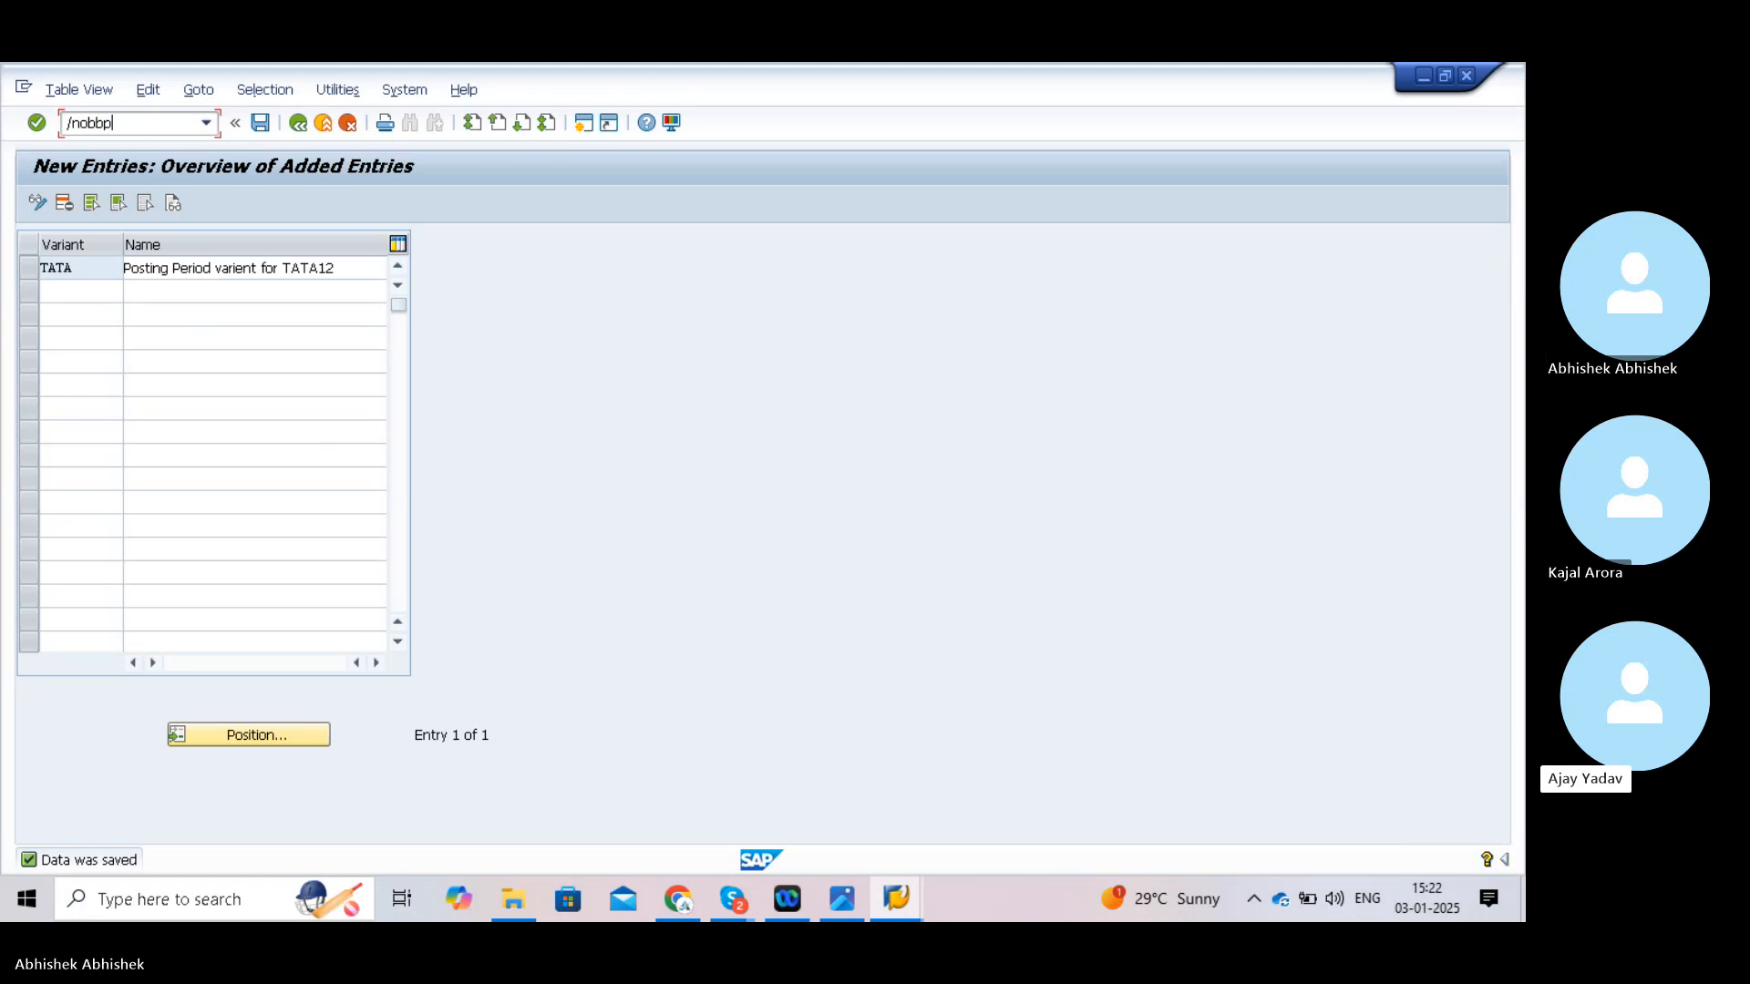
key(Return)
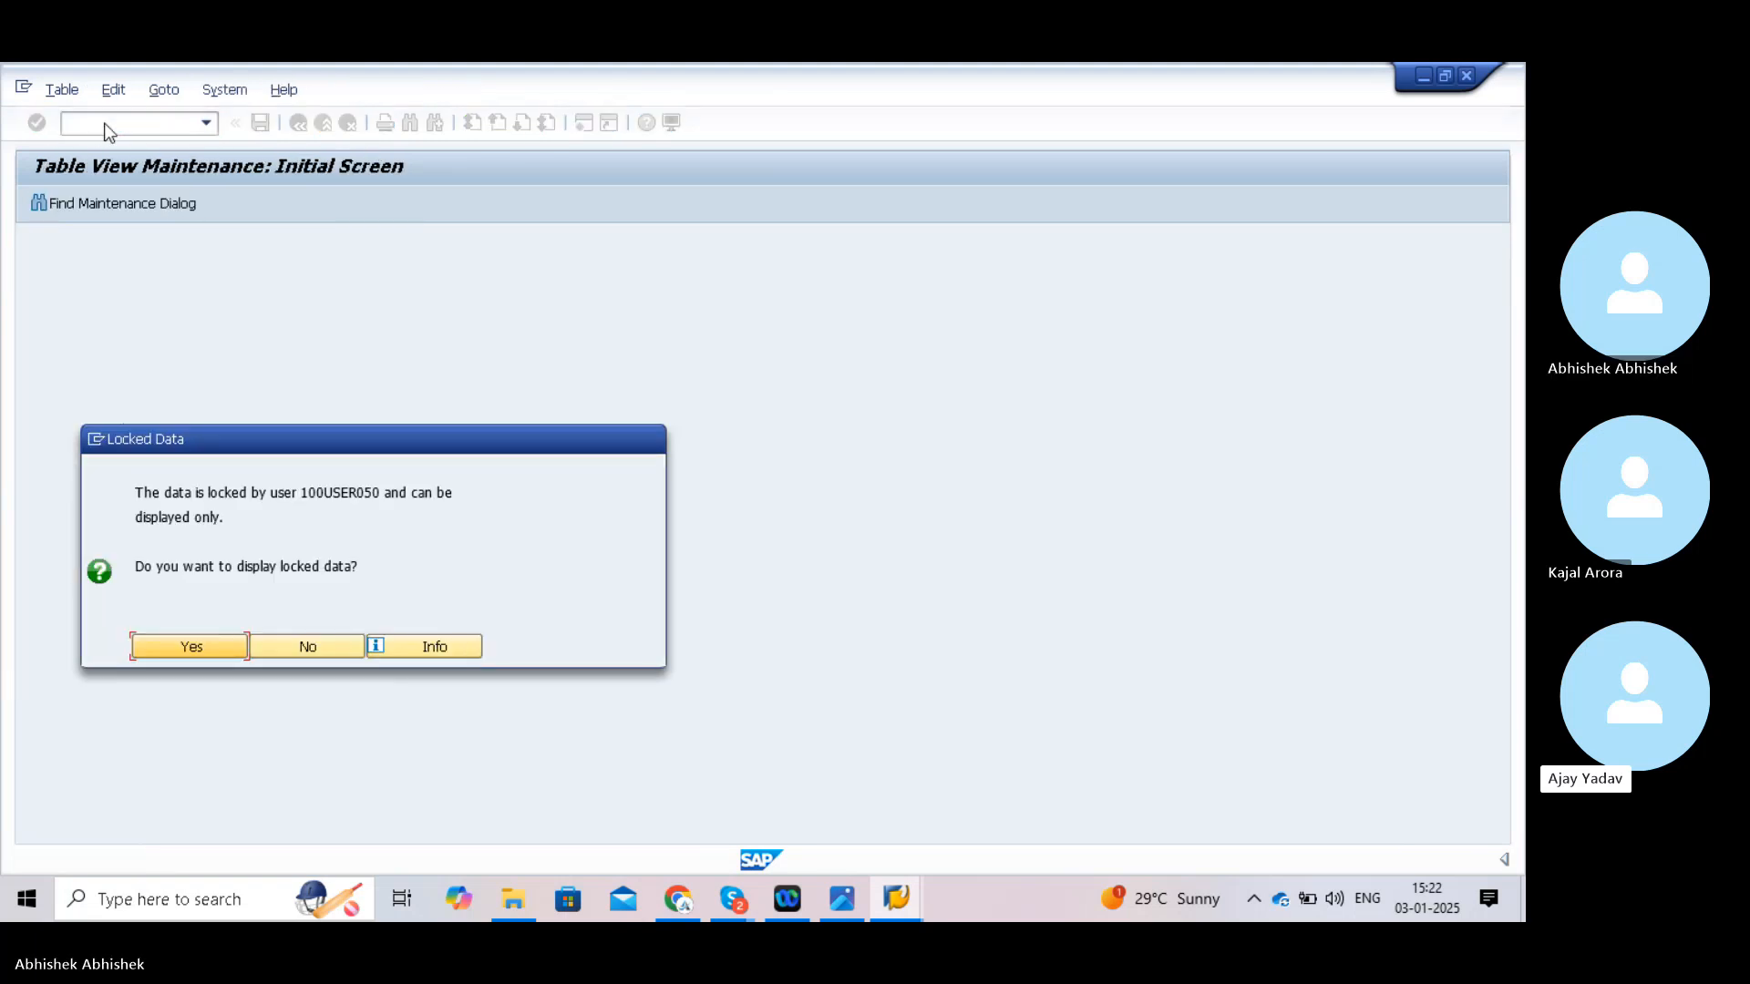
click(315, 645)
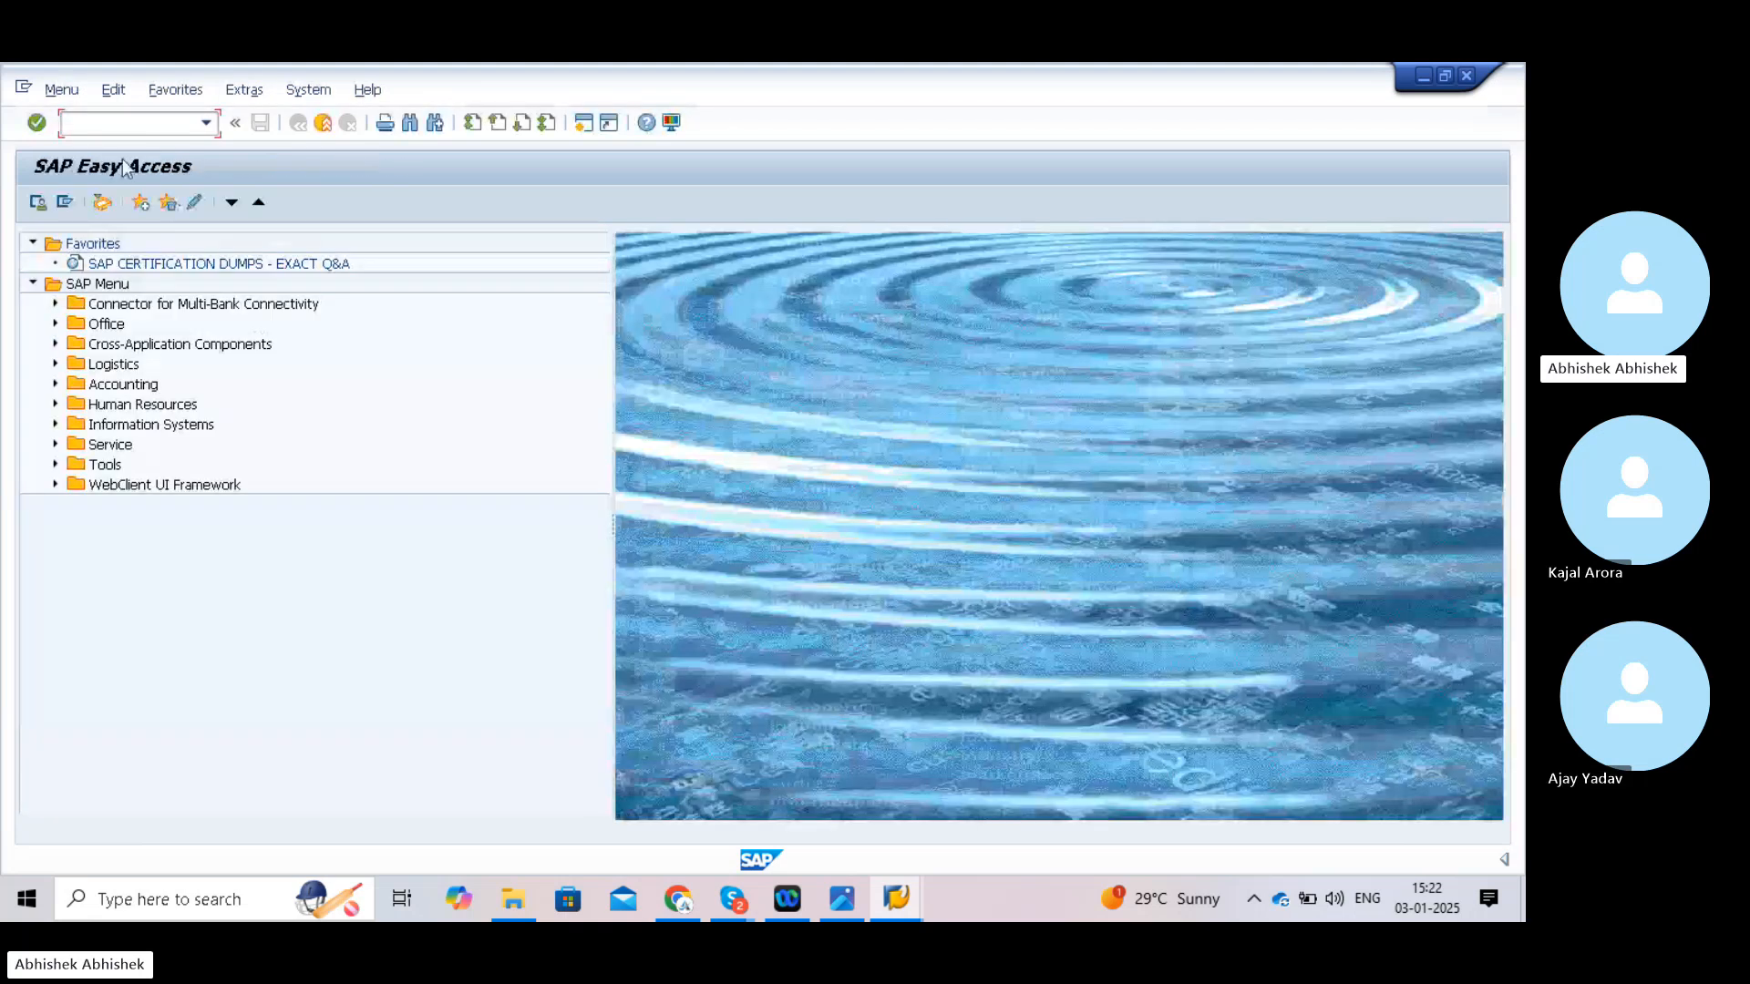
- Launch SPRO and open the customizing implementation guide
click(118, 124)
text(spro)
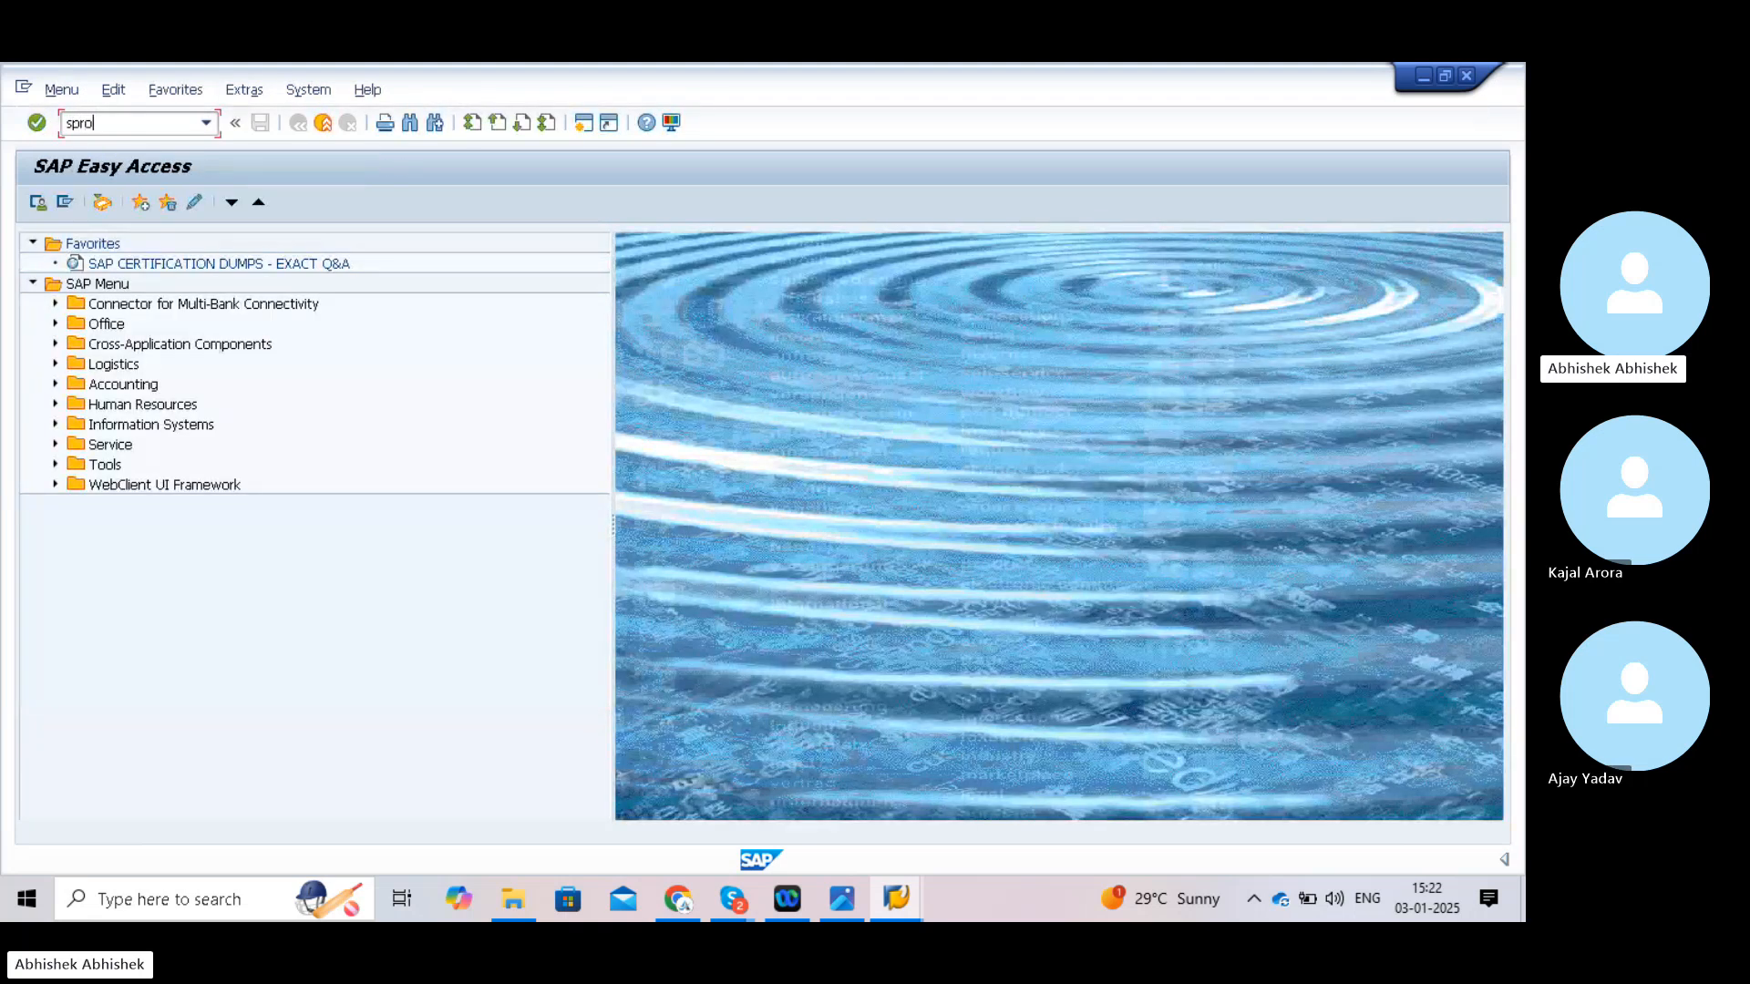
key(Return)
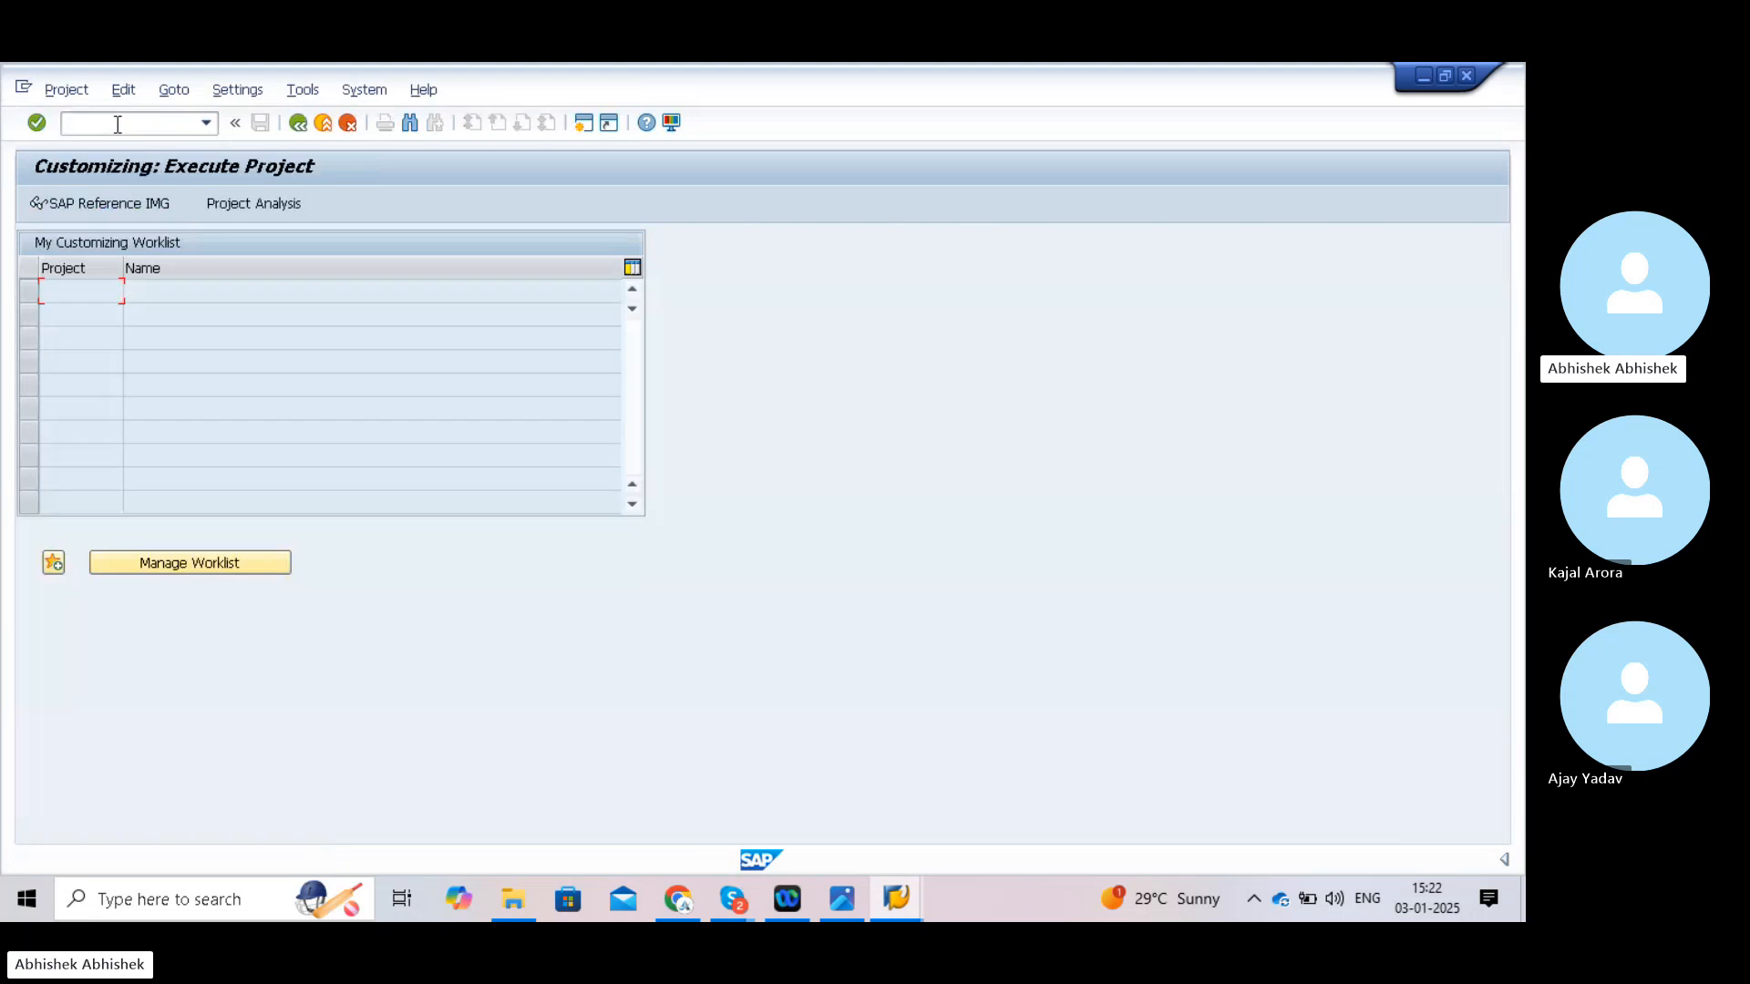
click(116, 204)
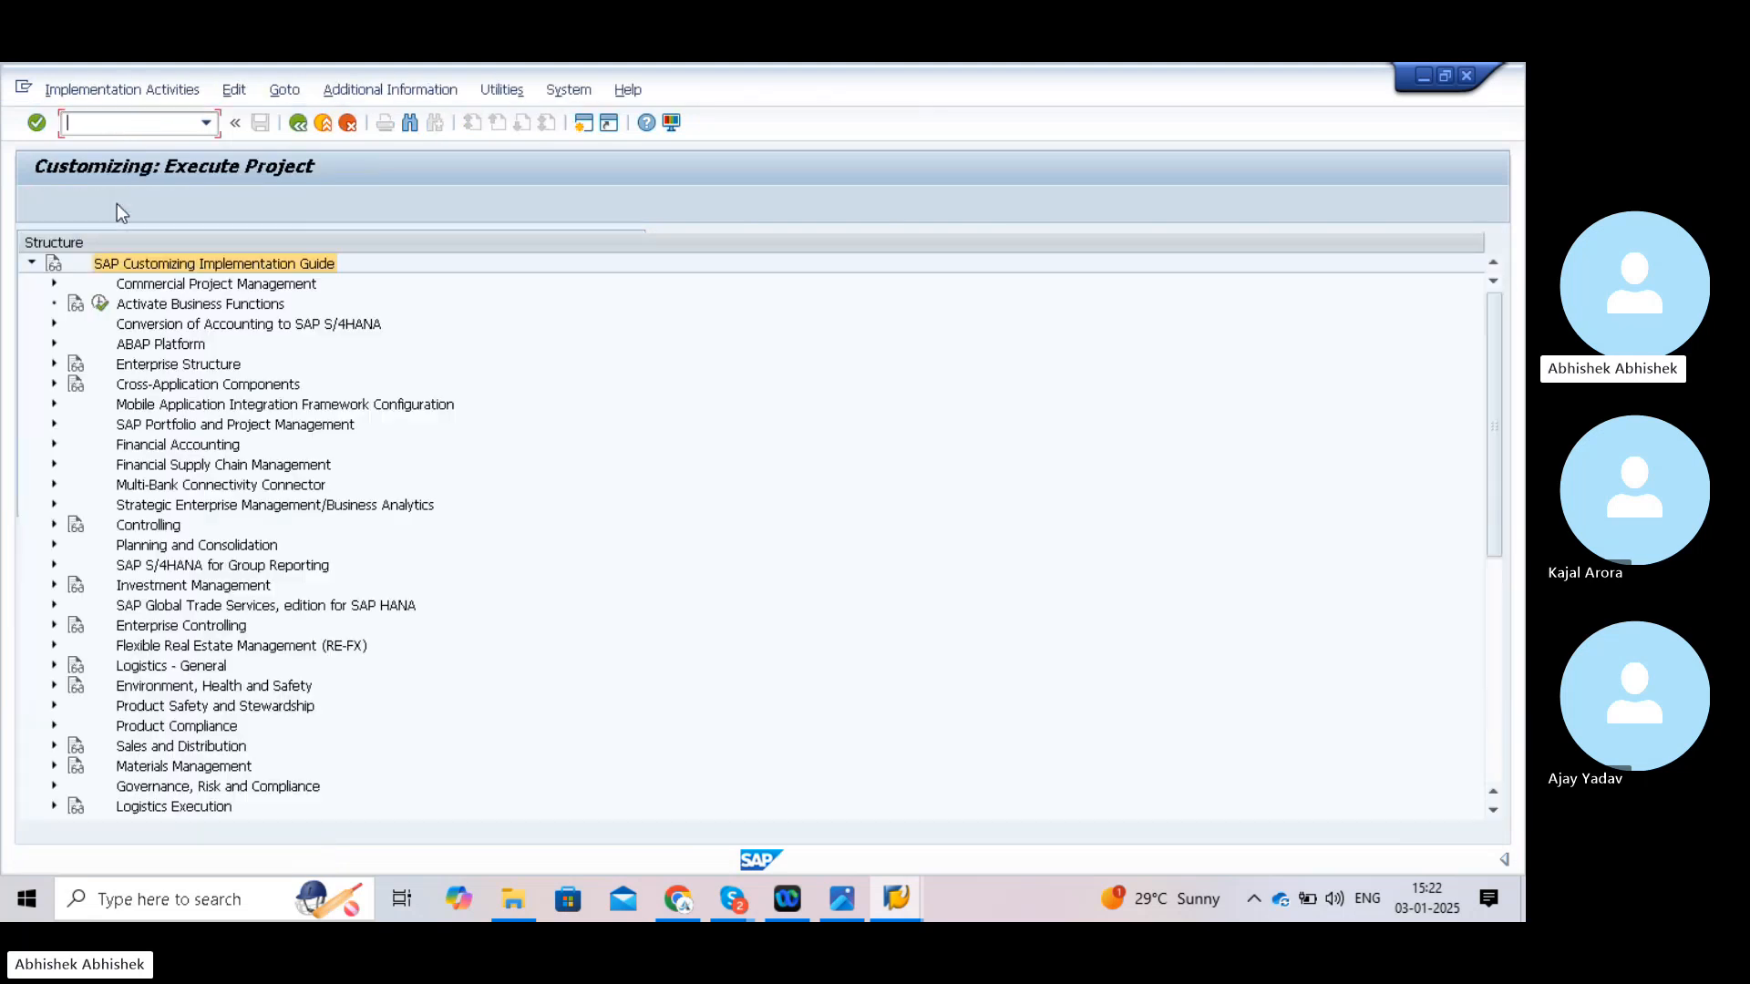
- Expand Financial Accounting > Global Settings > Ledgers > Fiscal Year and Posting Periods and run Assign Variants to Company Code
click(53, 443)
click(76, 465)
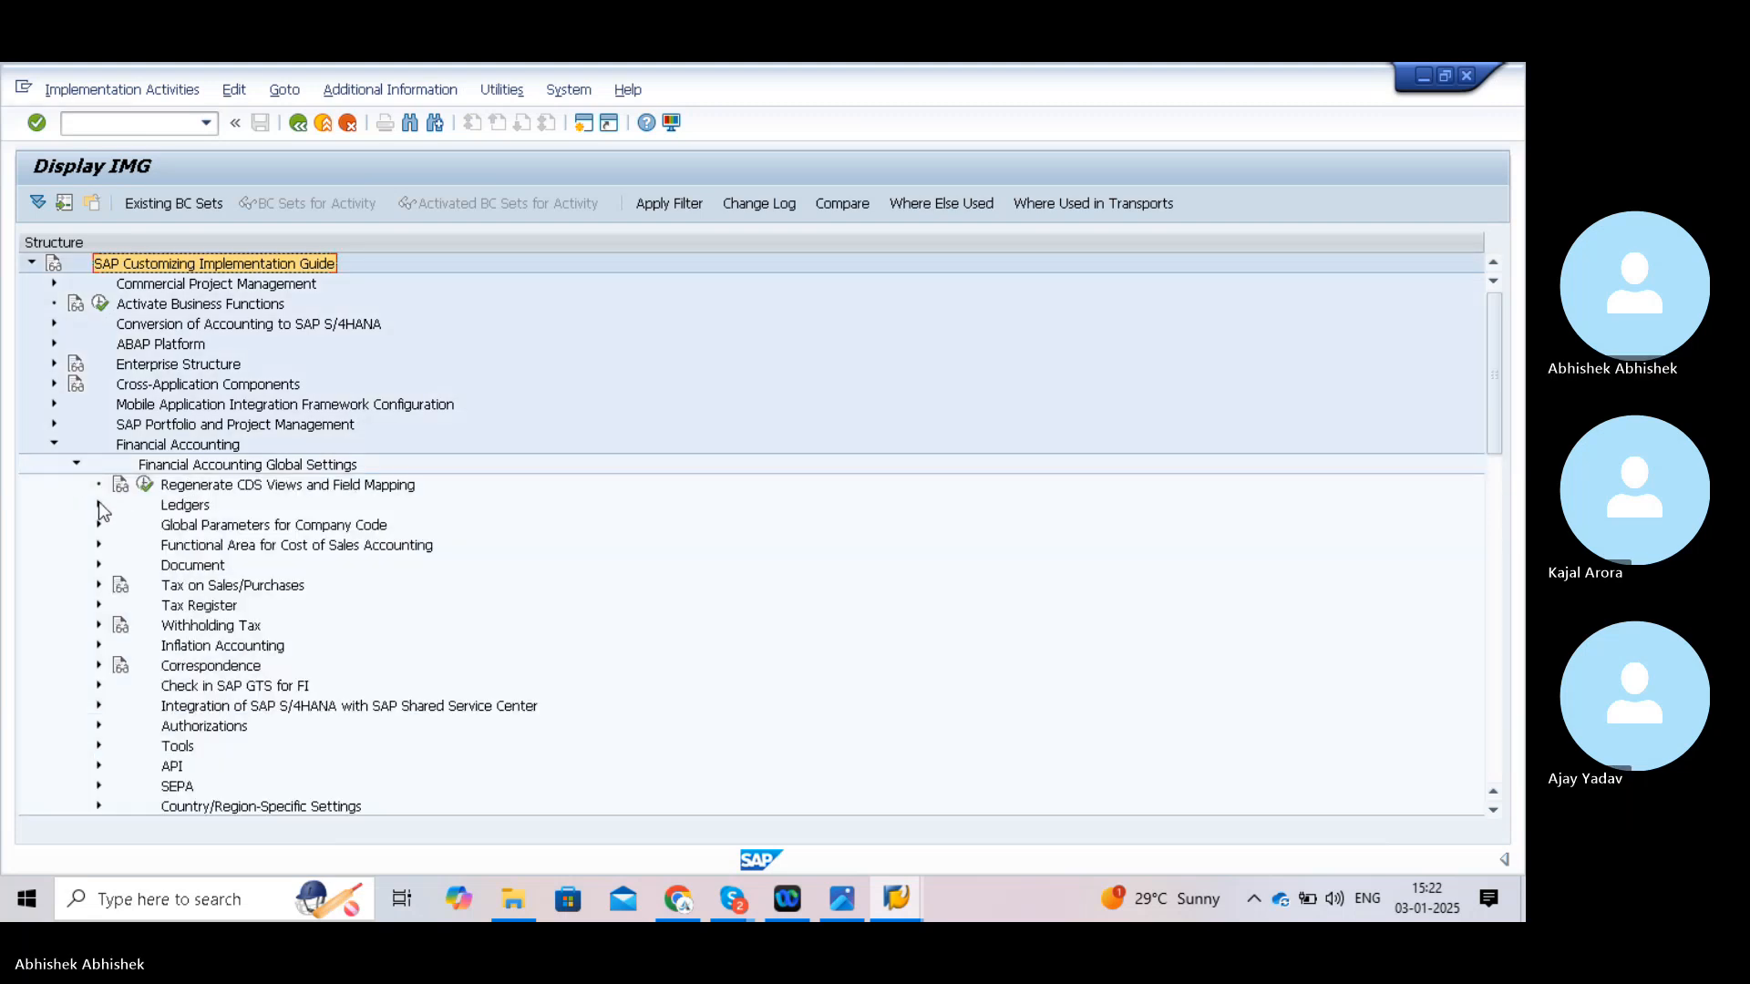
click(98, 504)
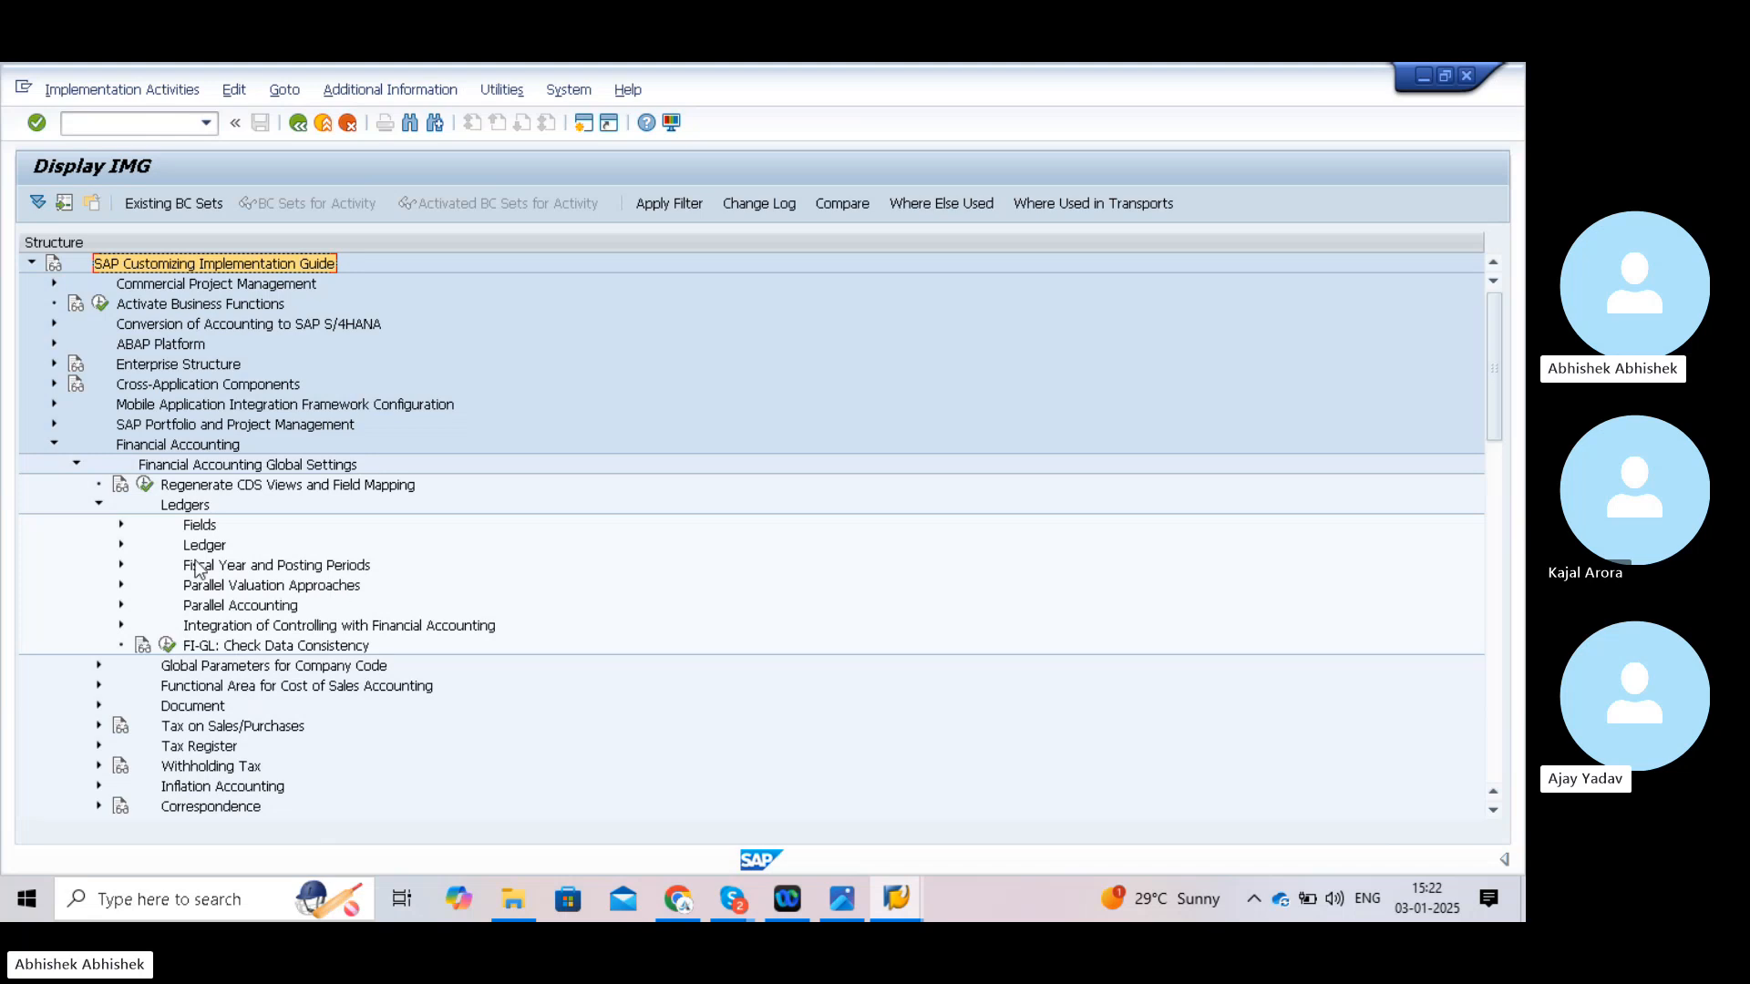
click(120, 565)
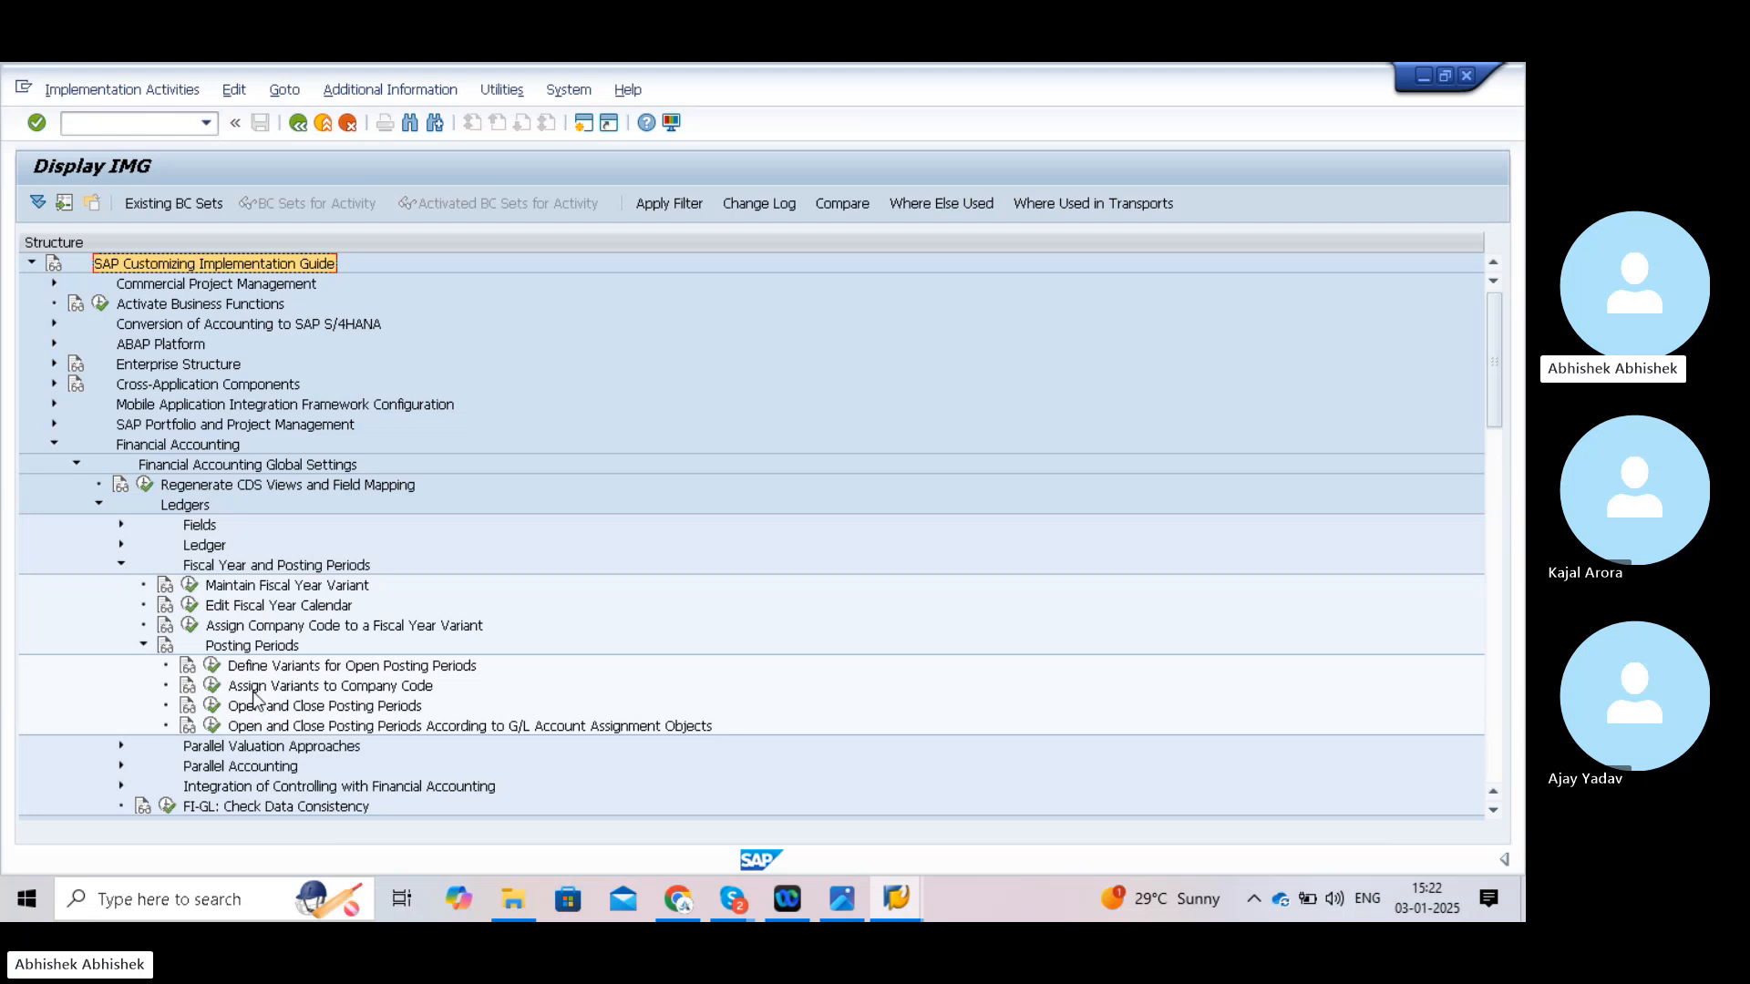
click(212, 686)
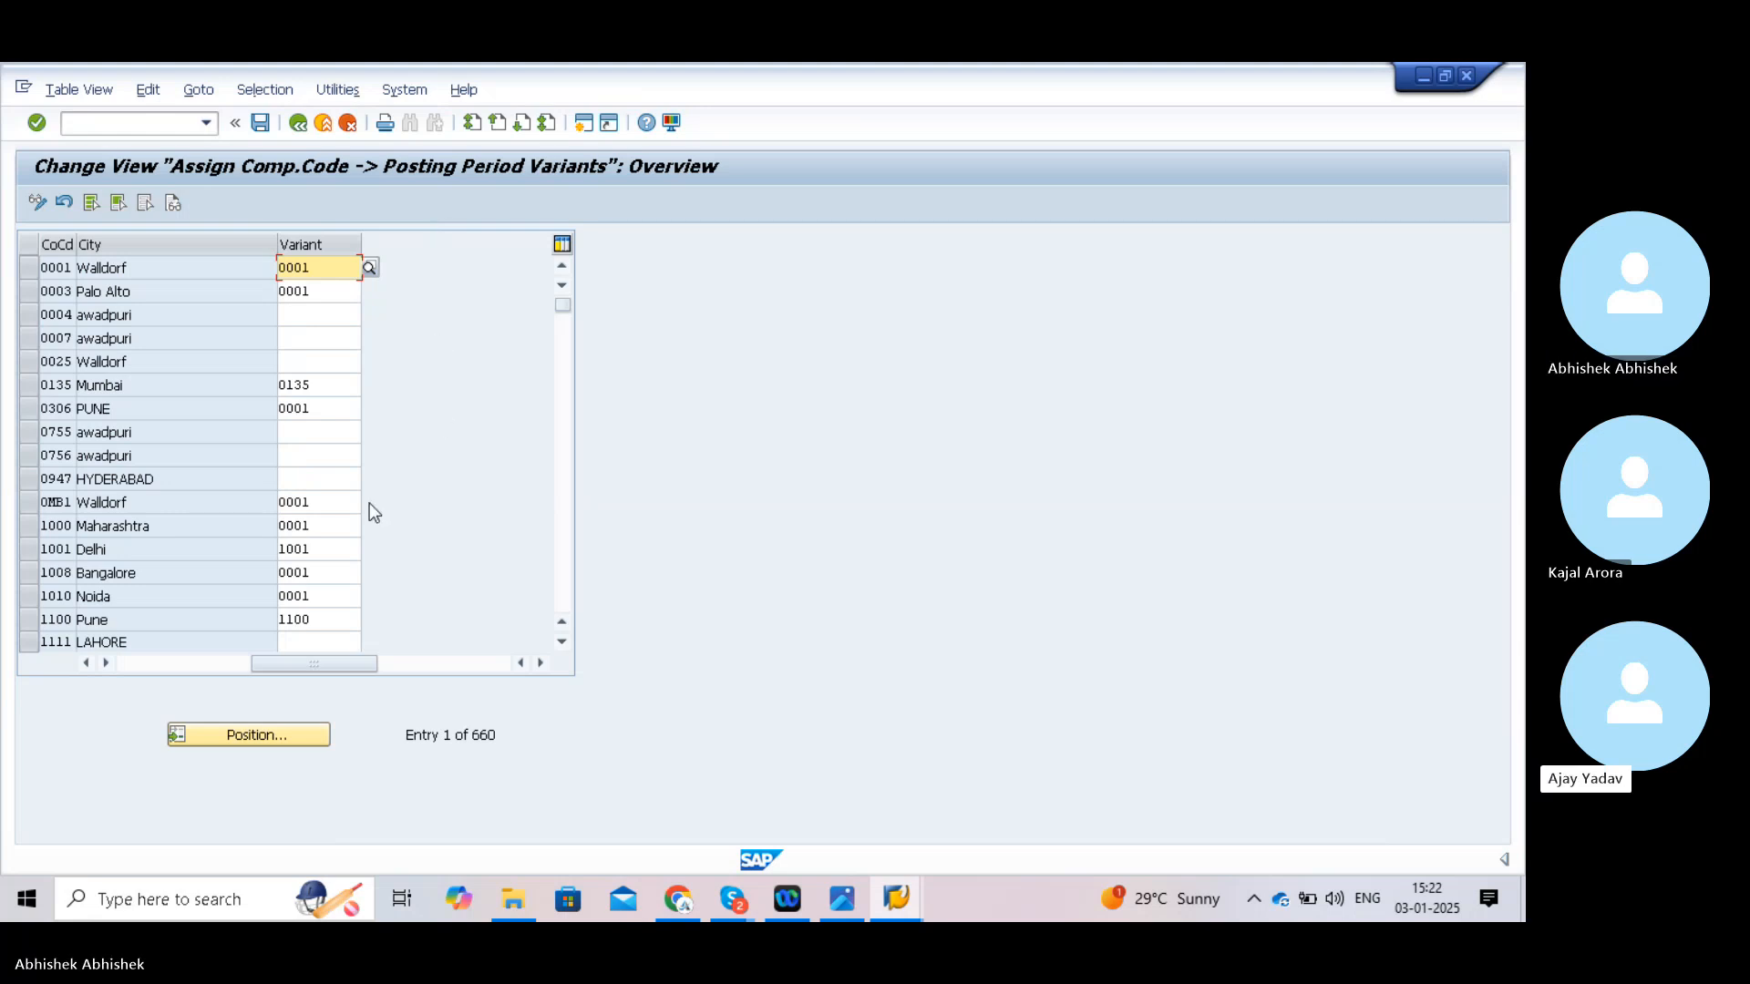
- Position the list on company code TATA and enter variant TATA in its Variant cell
click(251, 735)
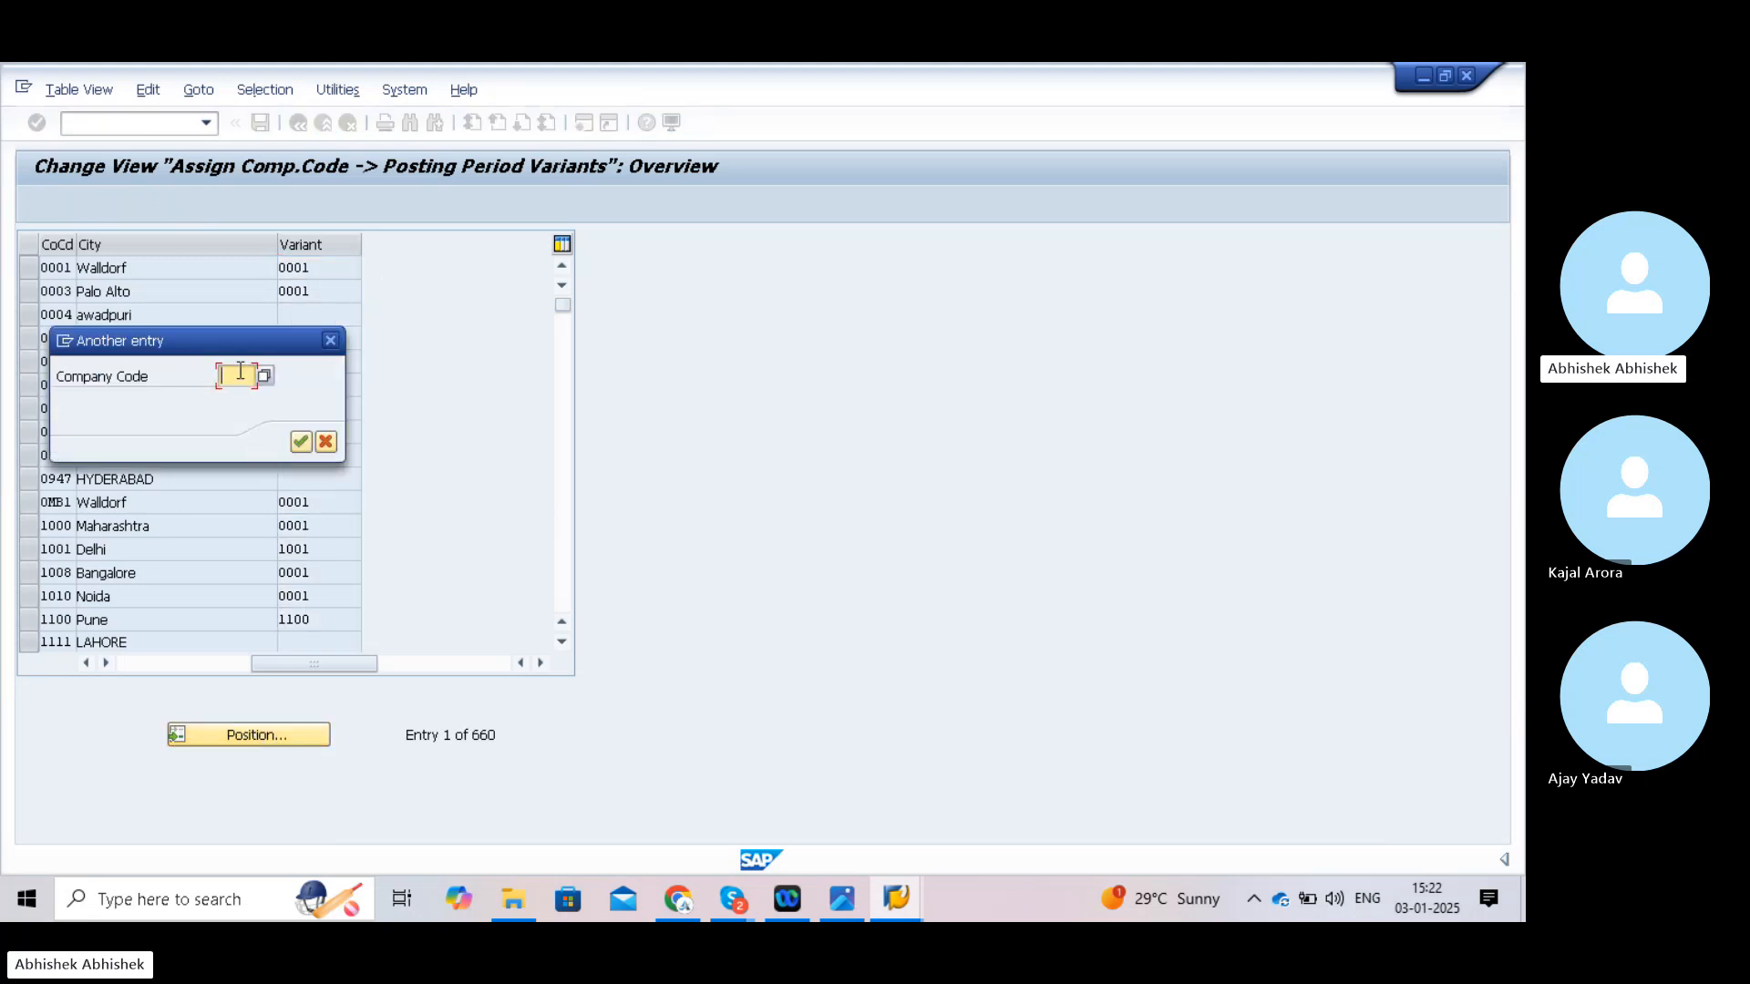
text(TATA)
click(301, 442)
click(331, 271)
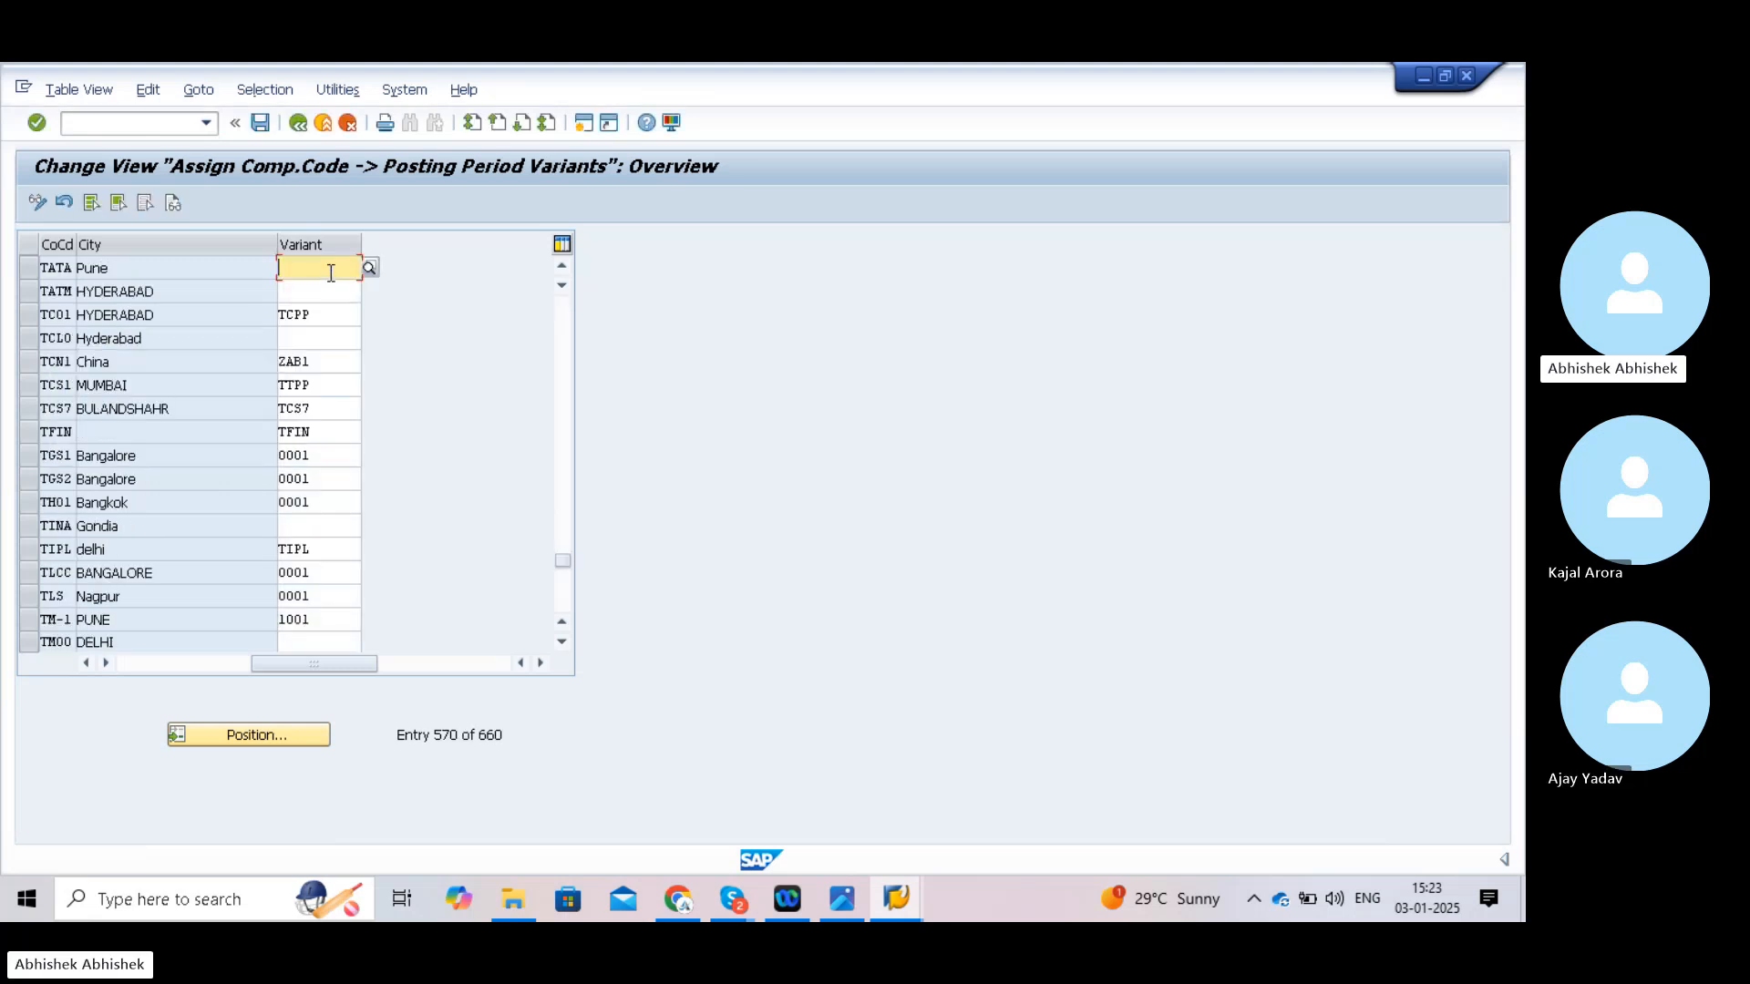
text(TATA)
key(BackSpace)
key(BackSpace)
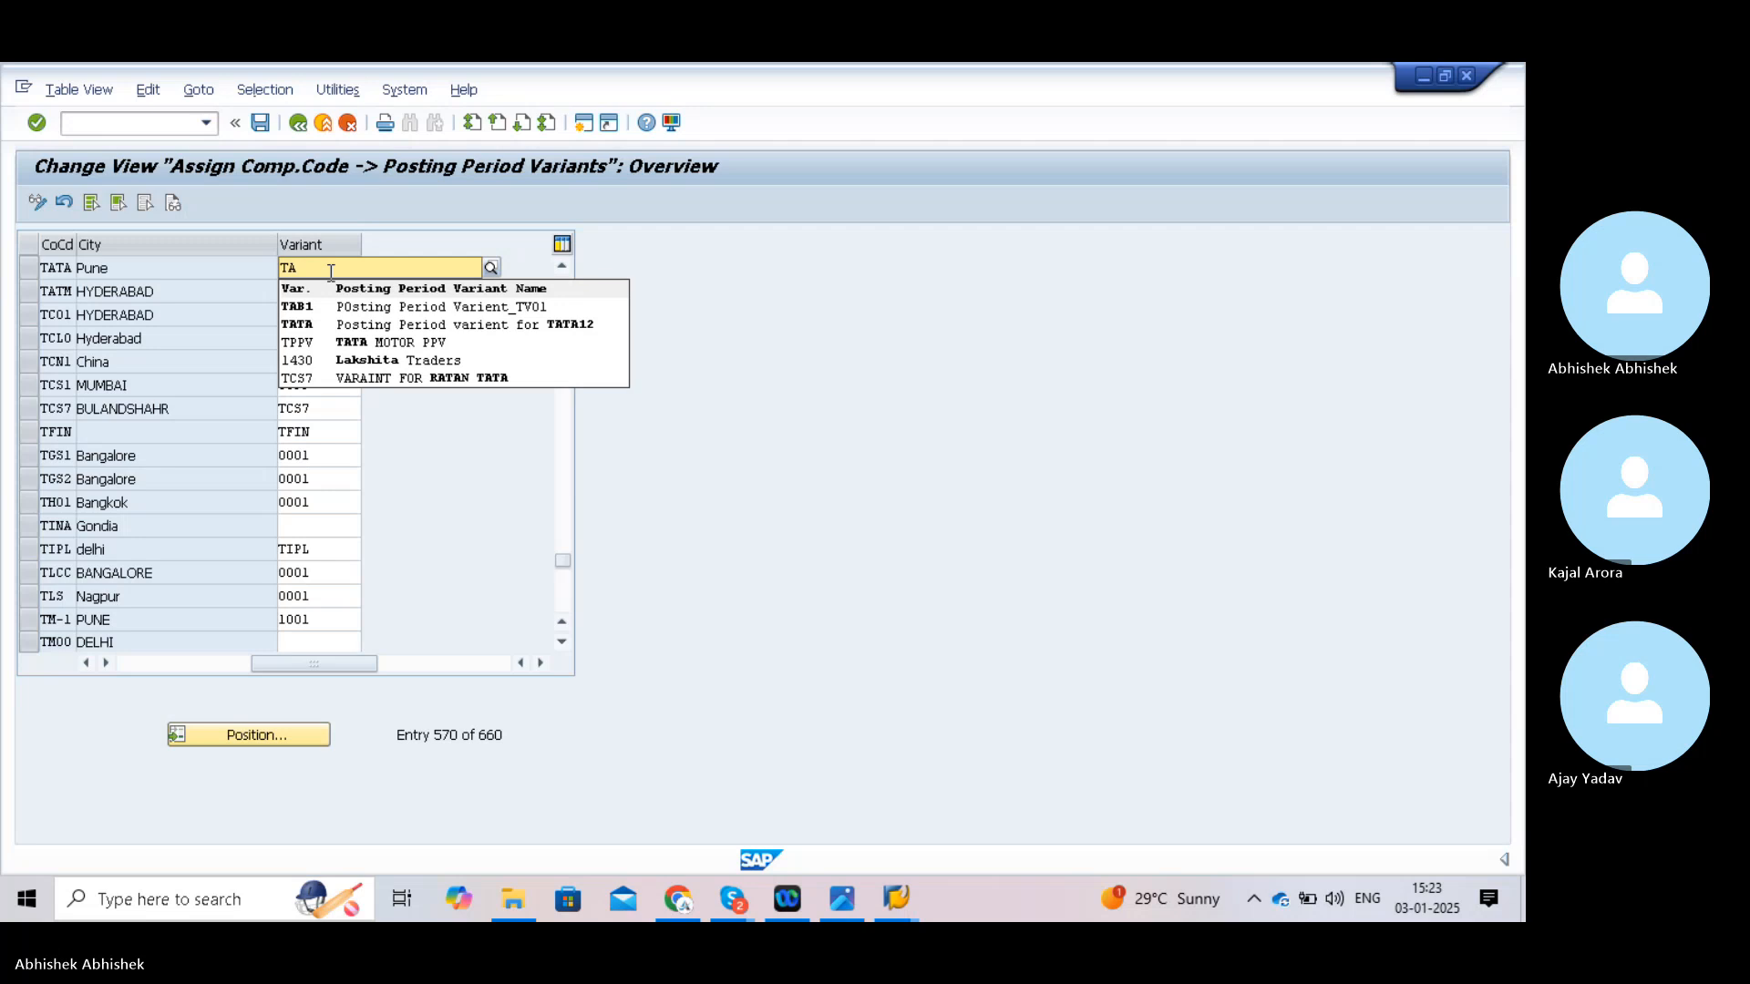
text(TA)
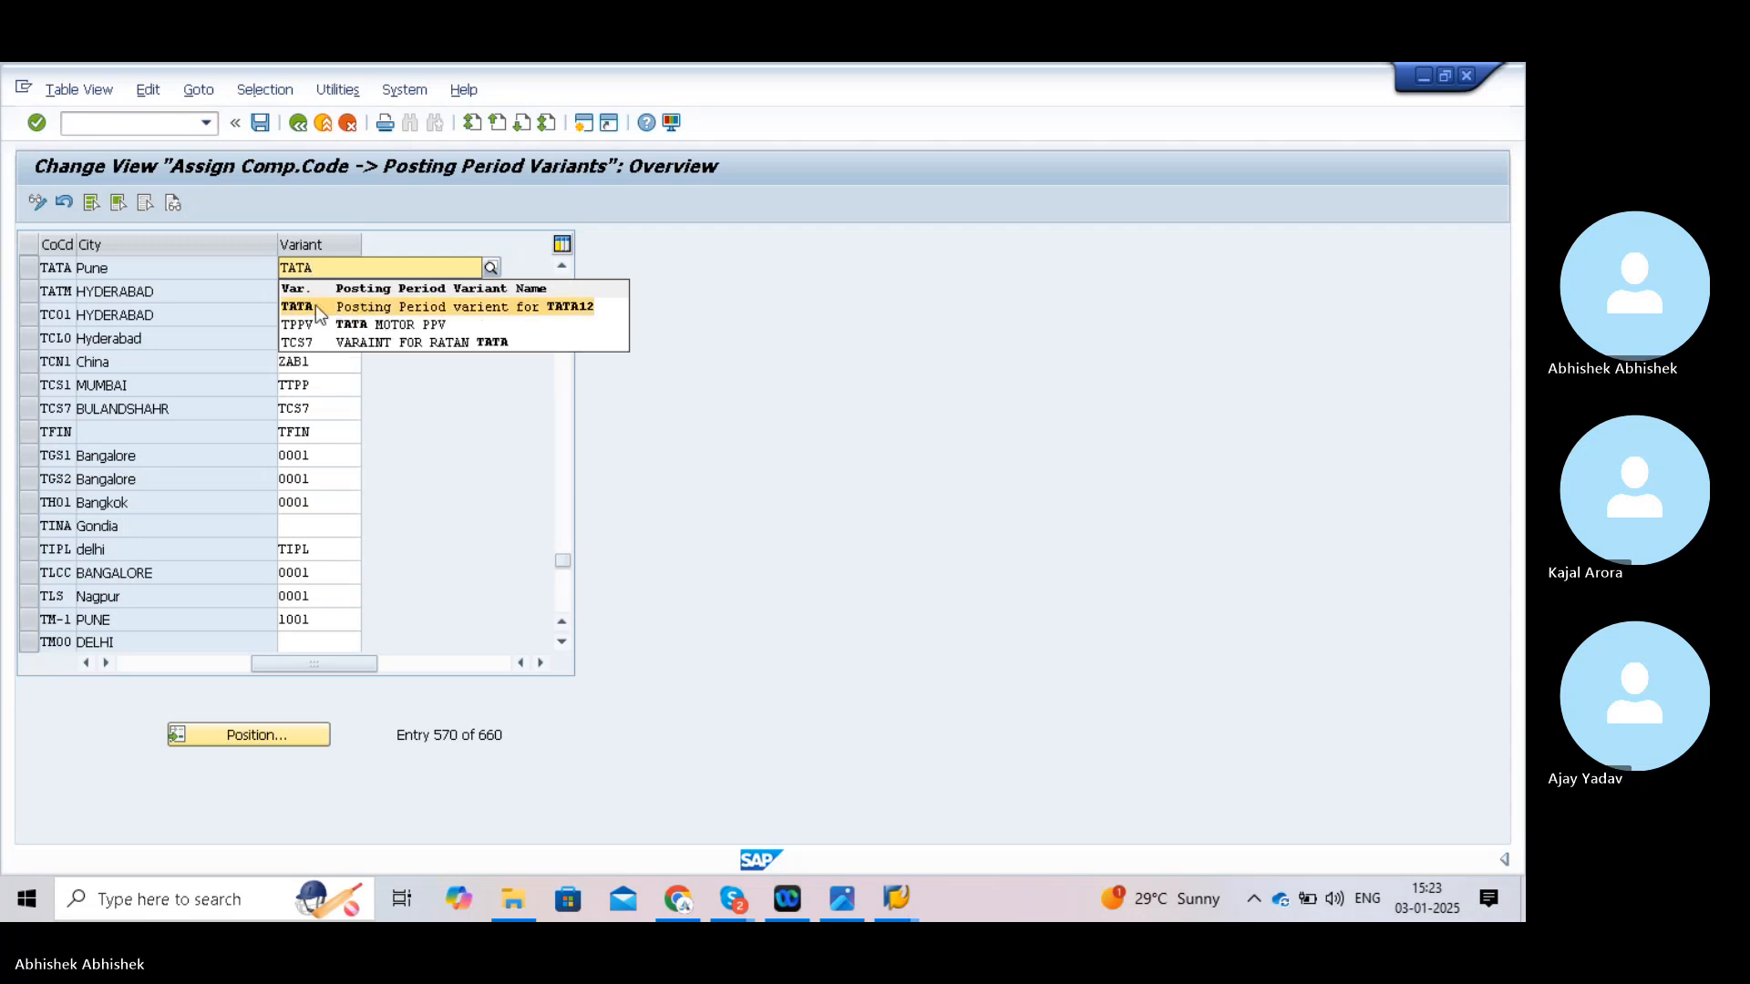
click(307, 304)
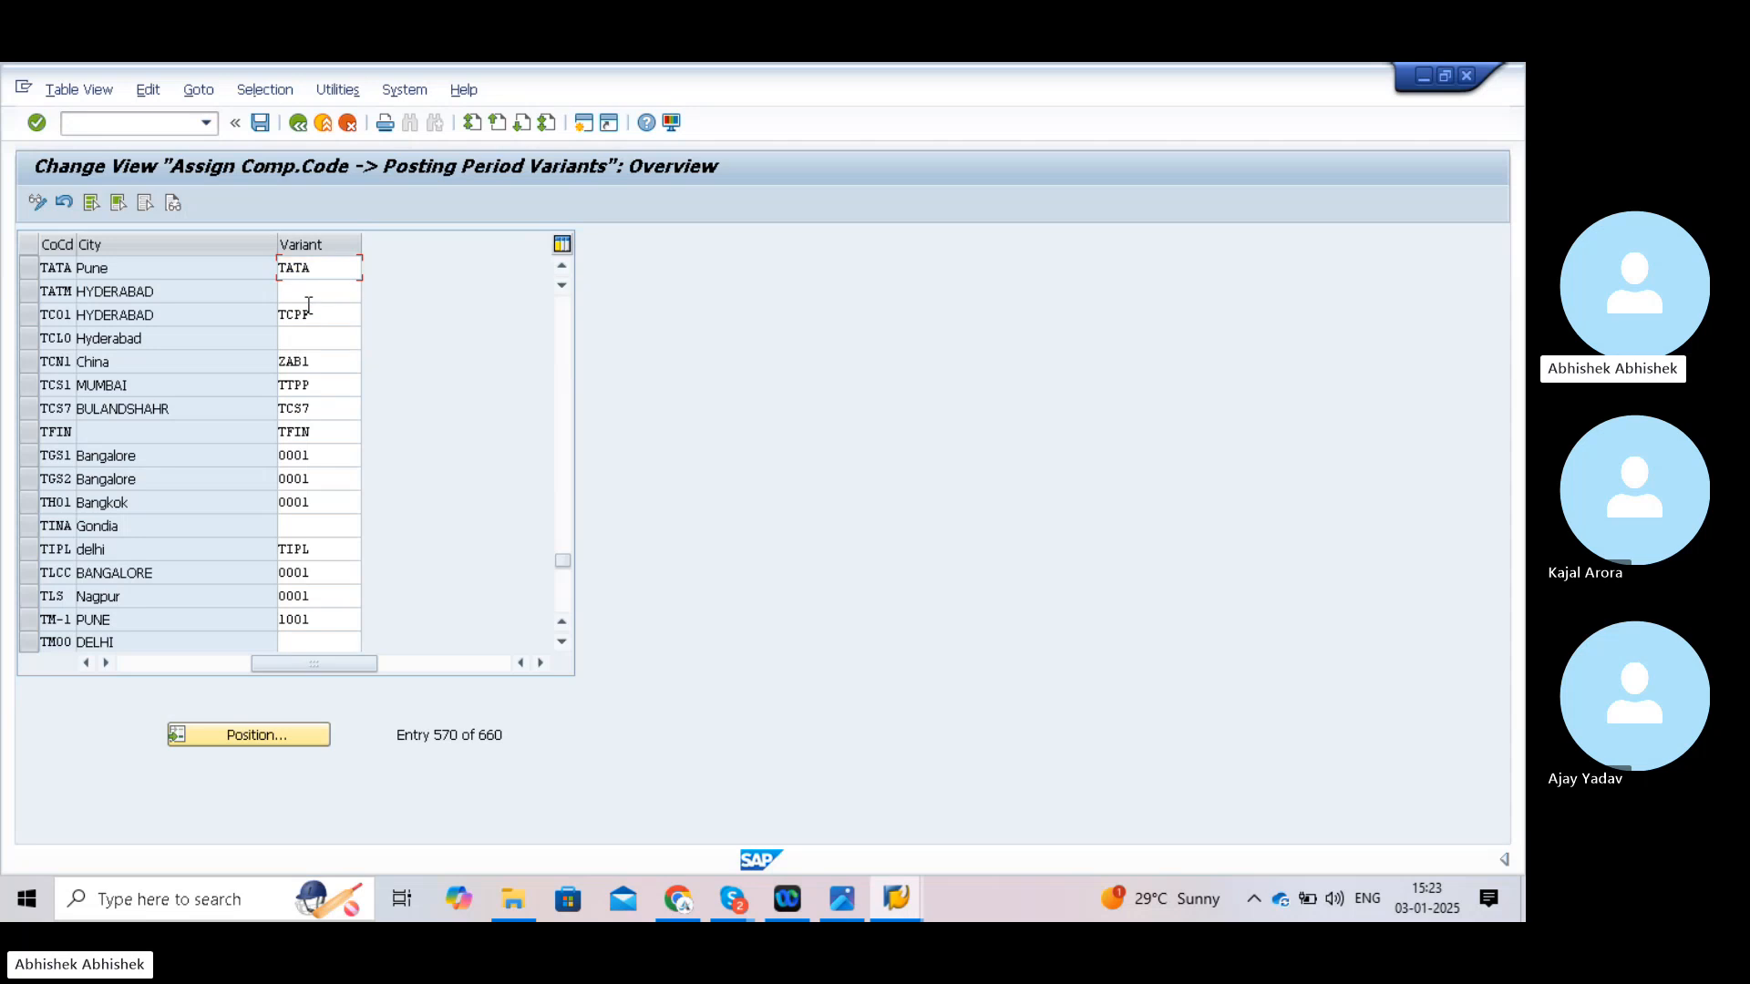
- Save the TATA variant assignment under the customizing request
click(261, 123)
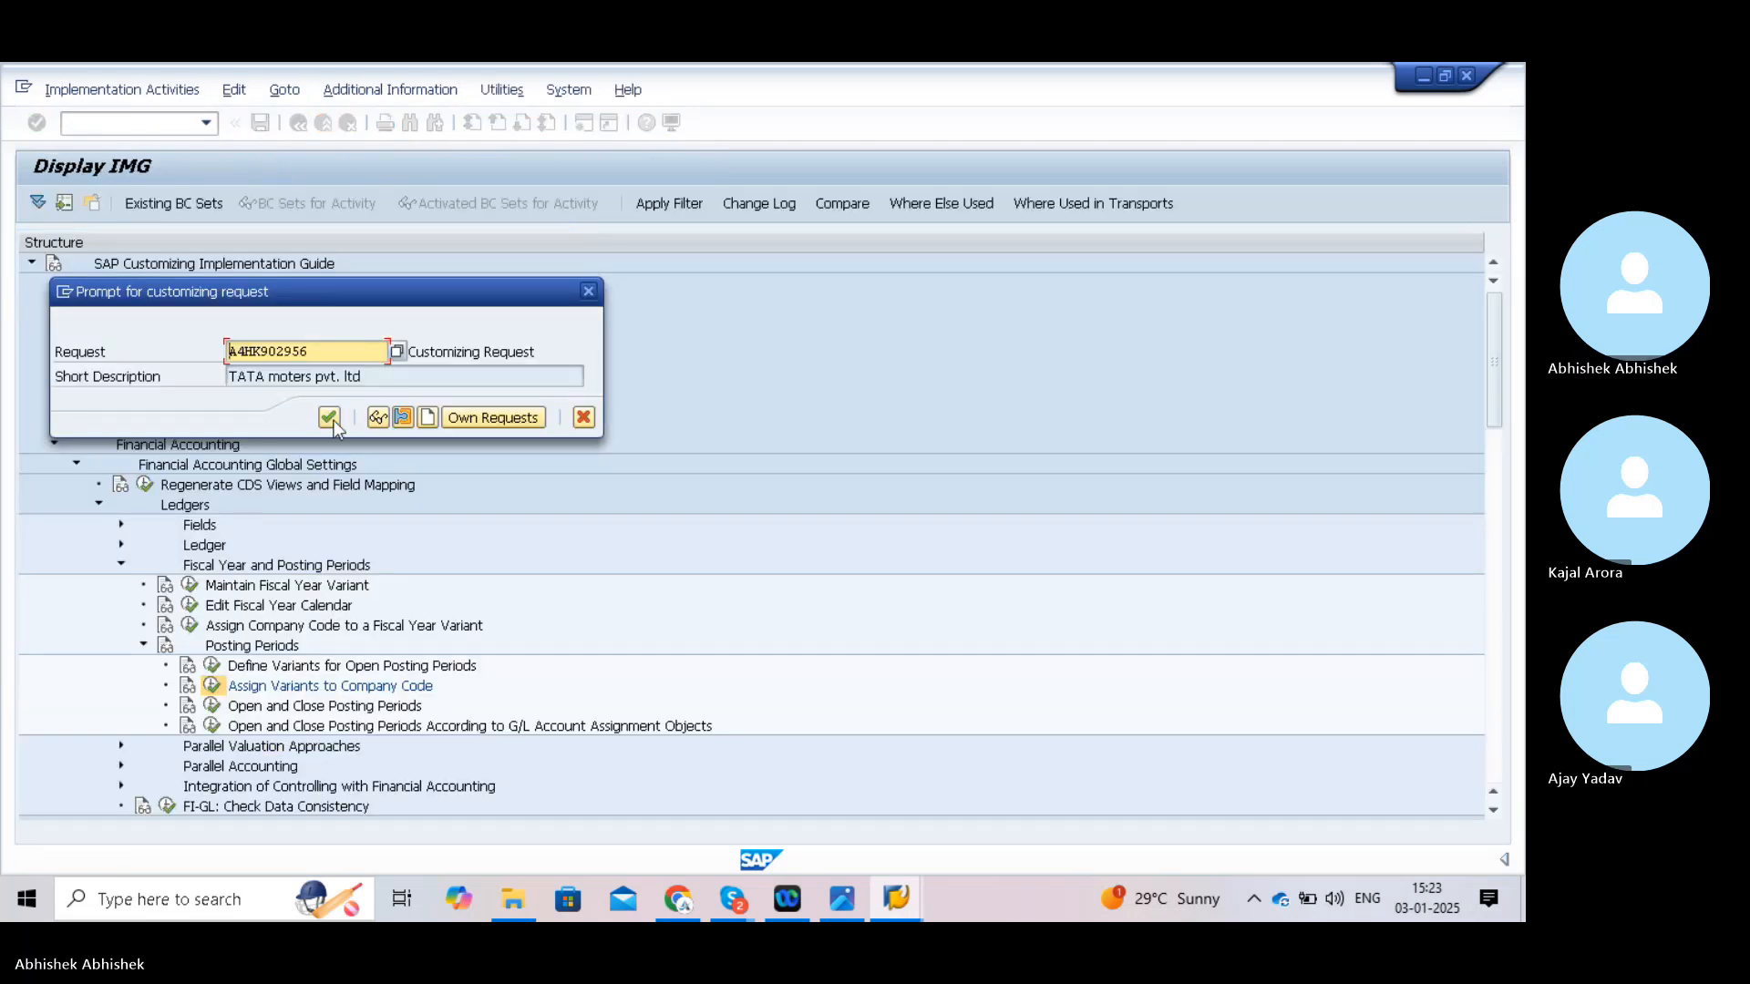
click(332, 419)
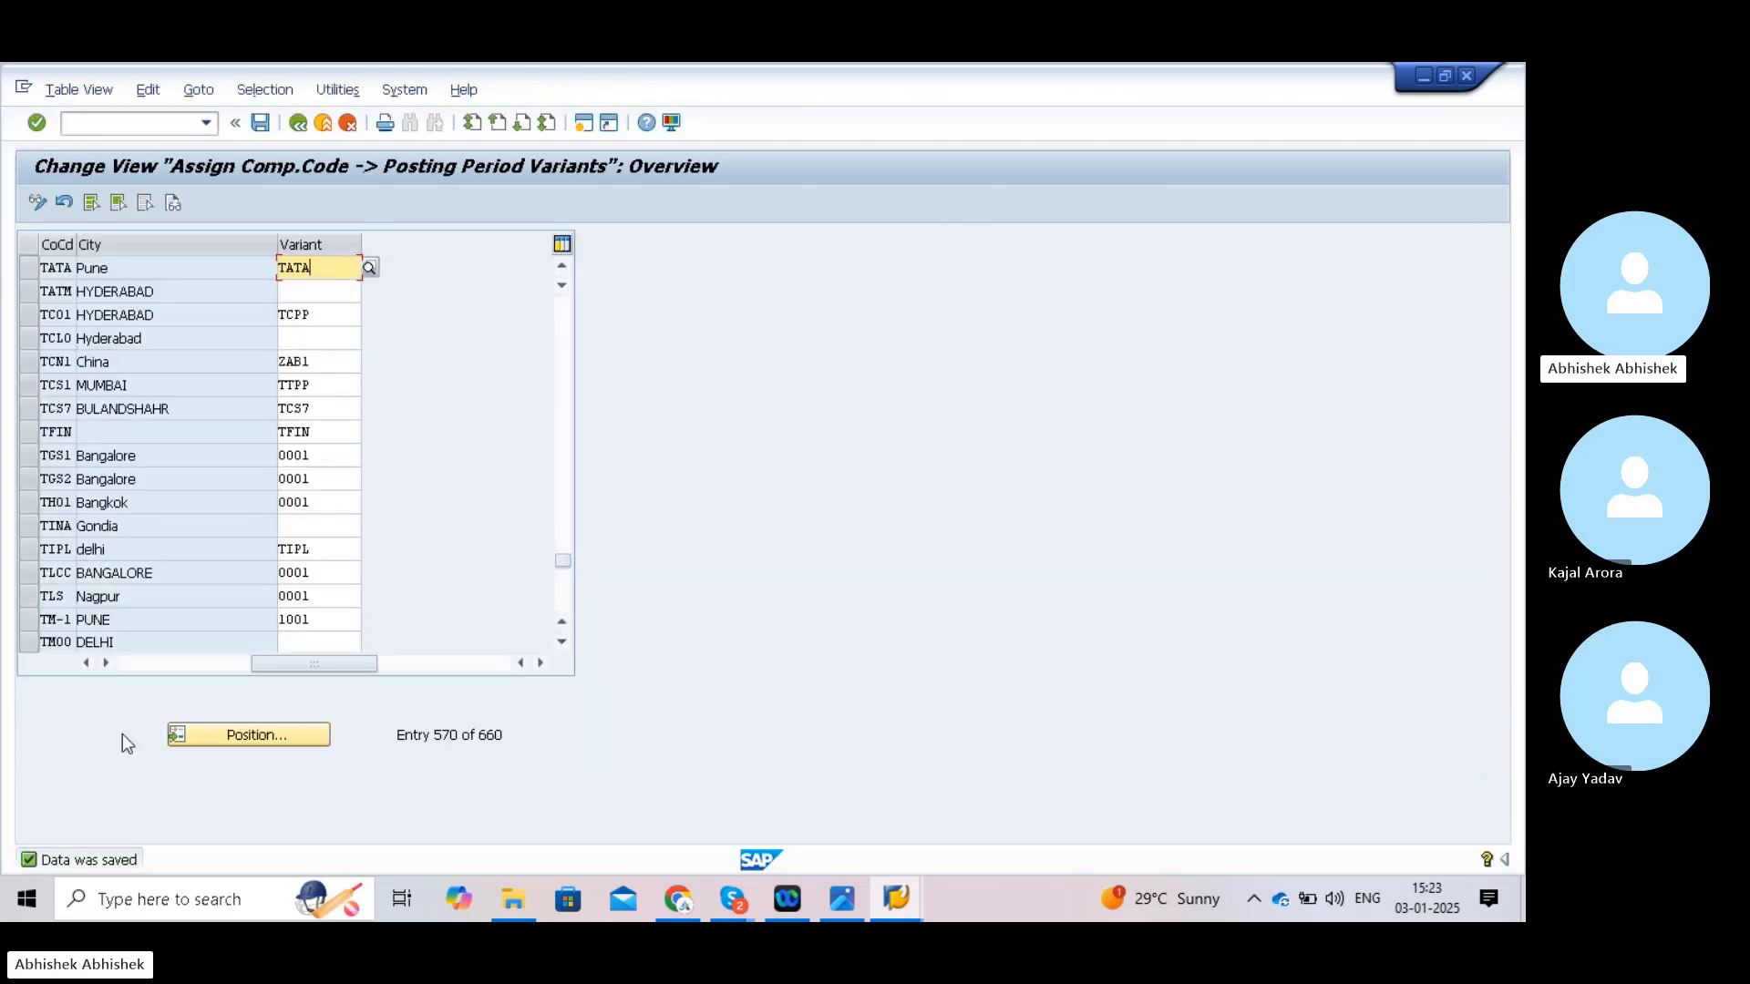
click(132, 121)
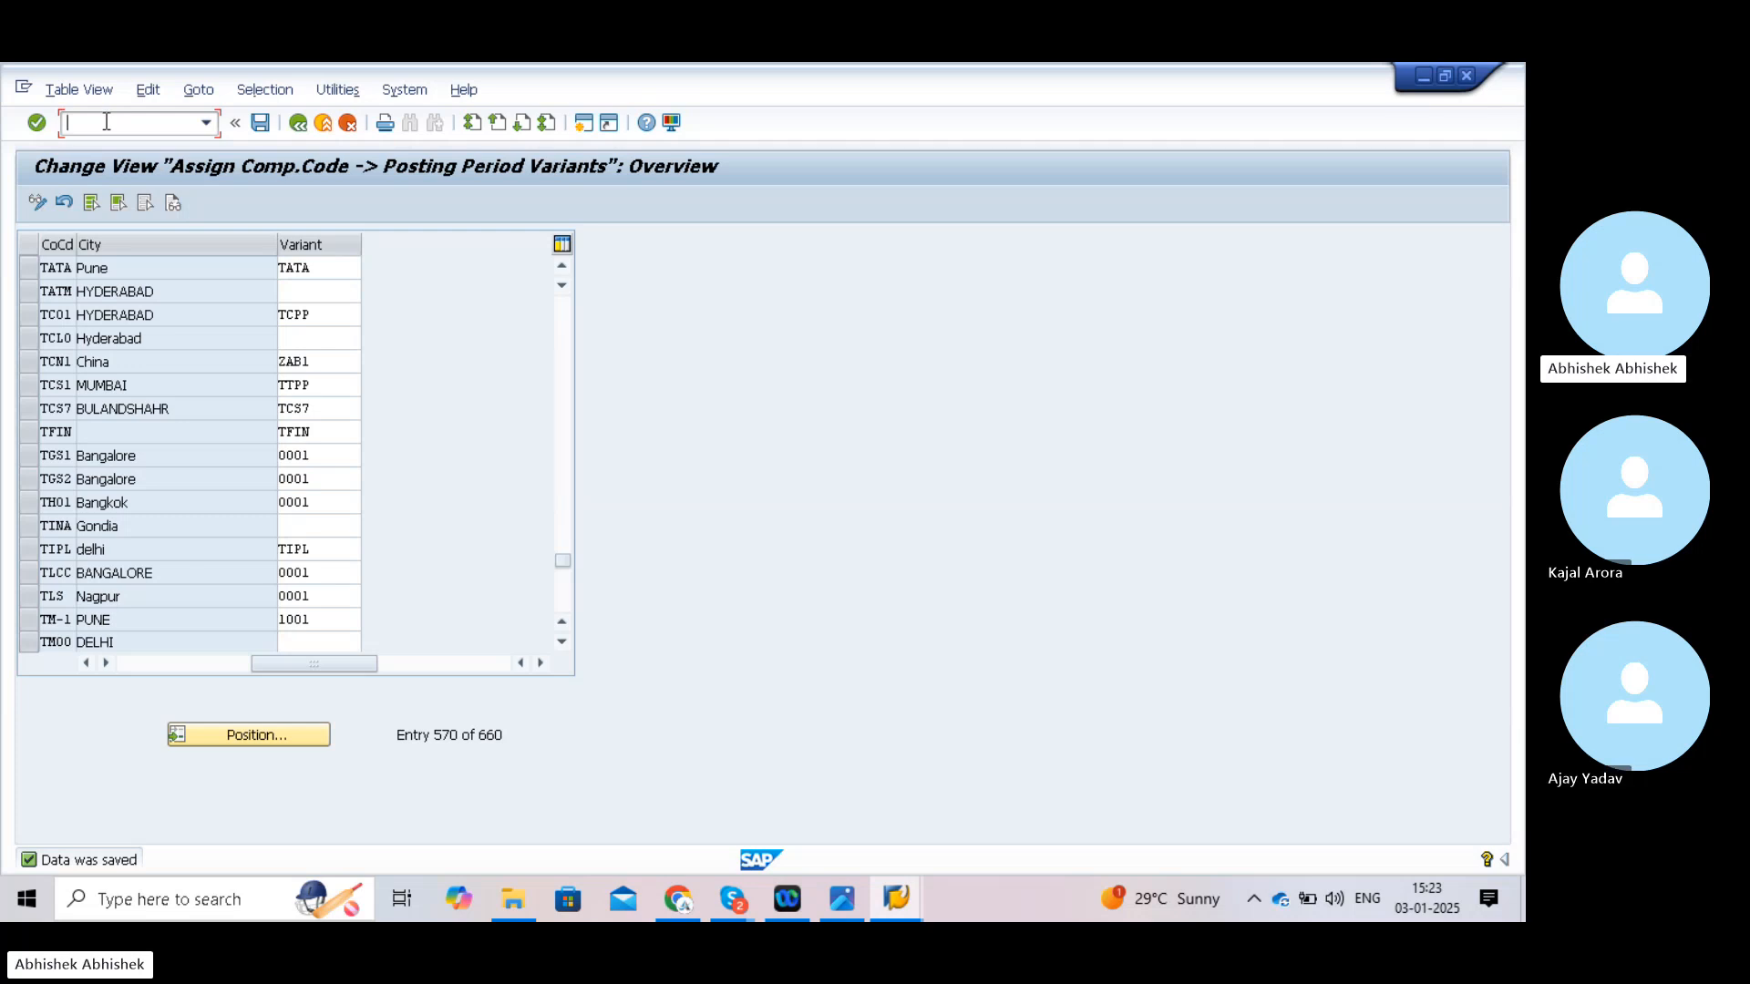
- Run OB52 for posting period variant TATA and view its still-empty time intervals
text(/nob52)
key(Return)
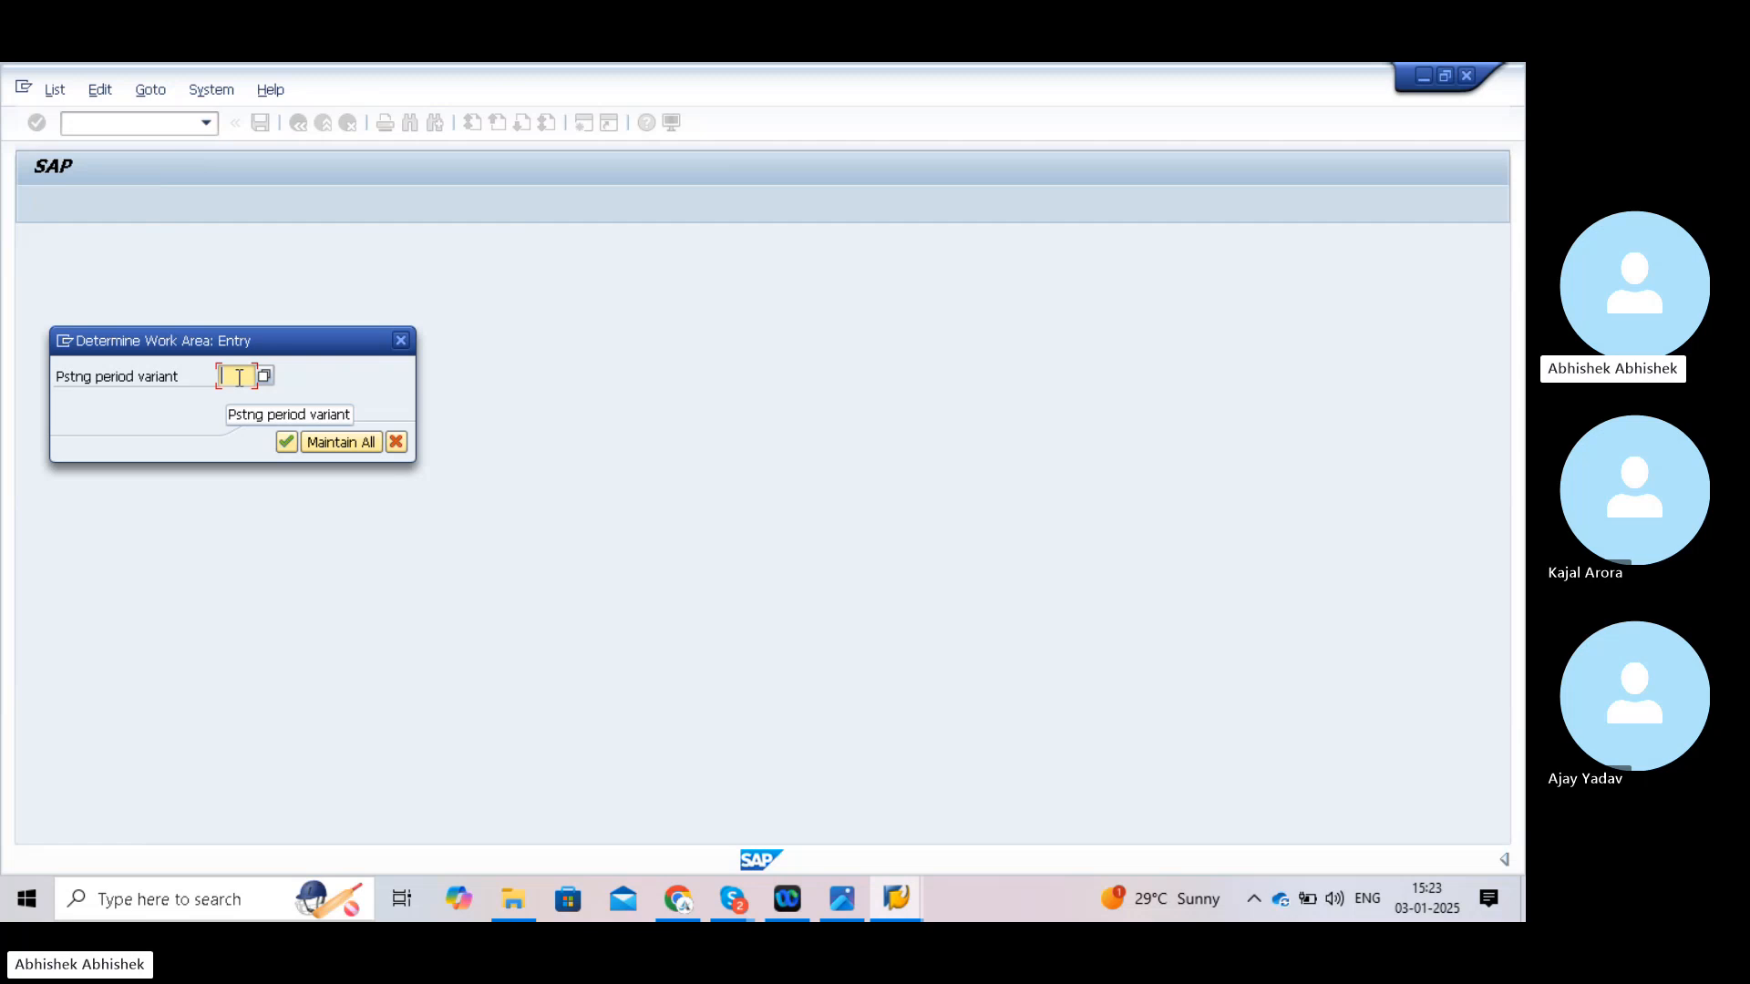
text(TAT)
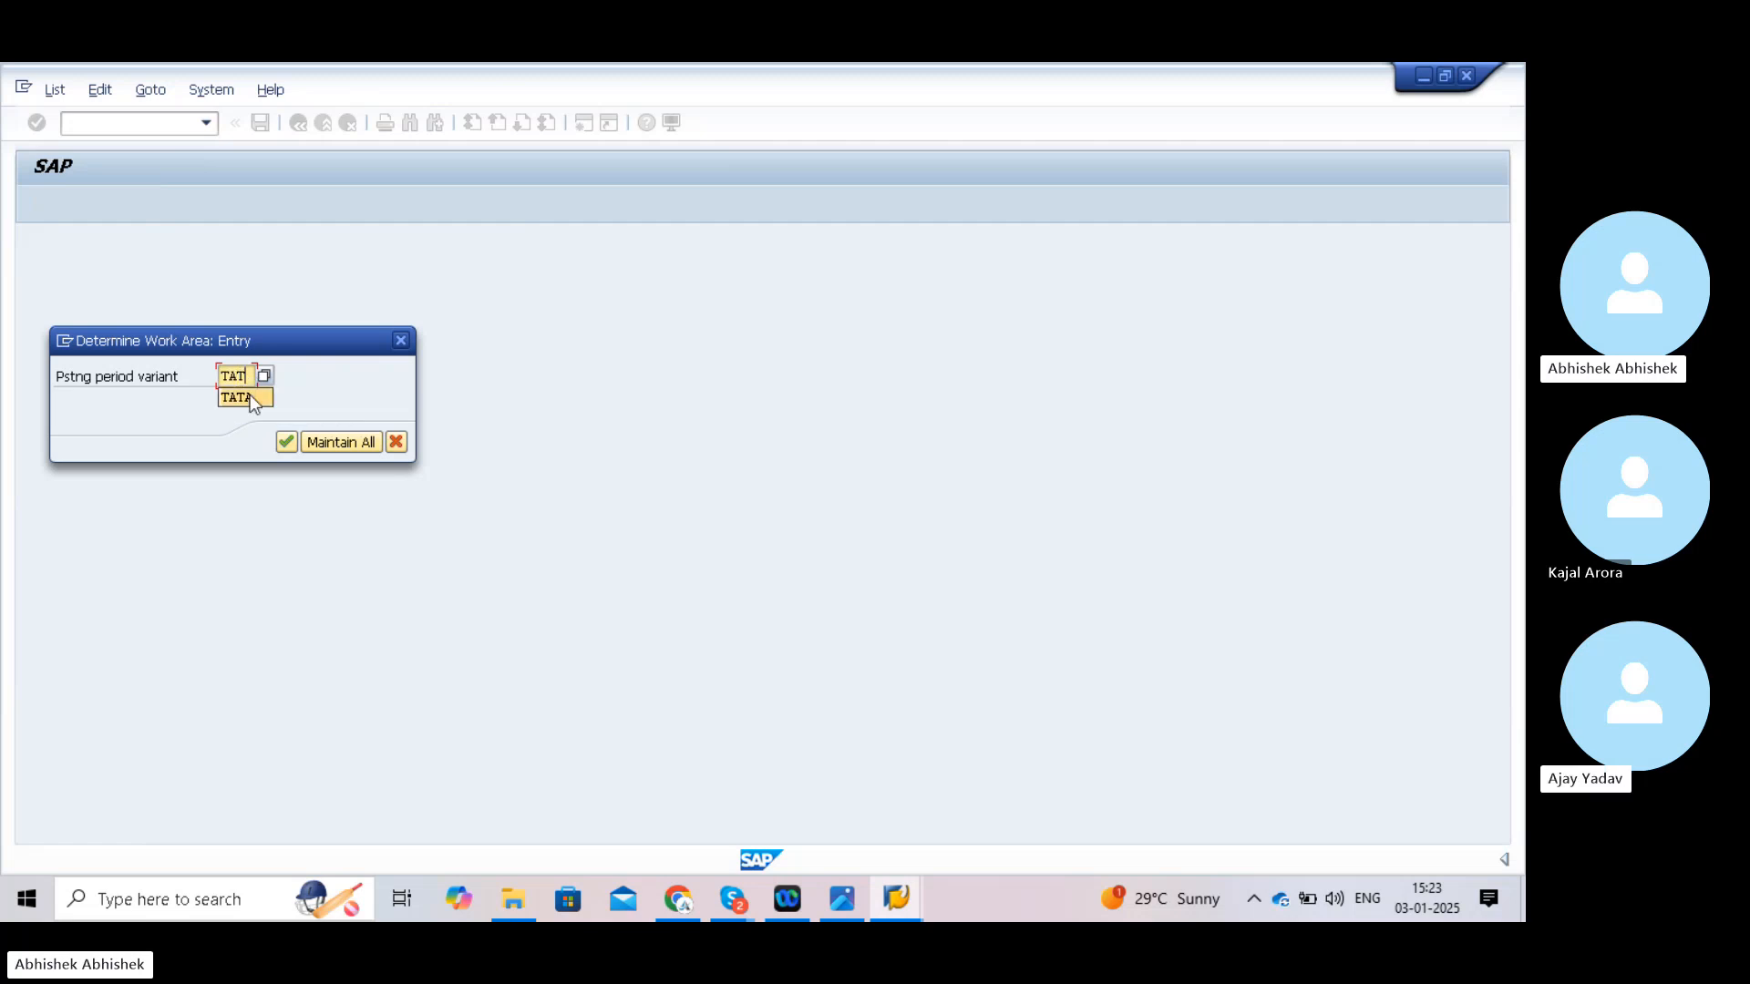
click(244, 397)
click(285, 442)
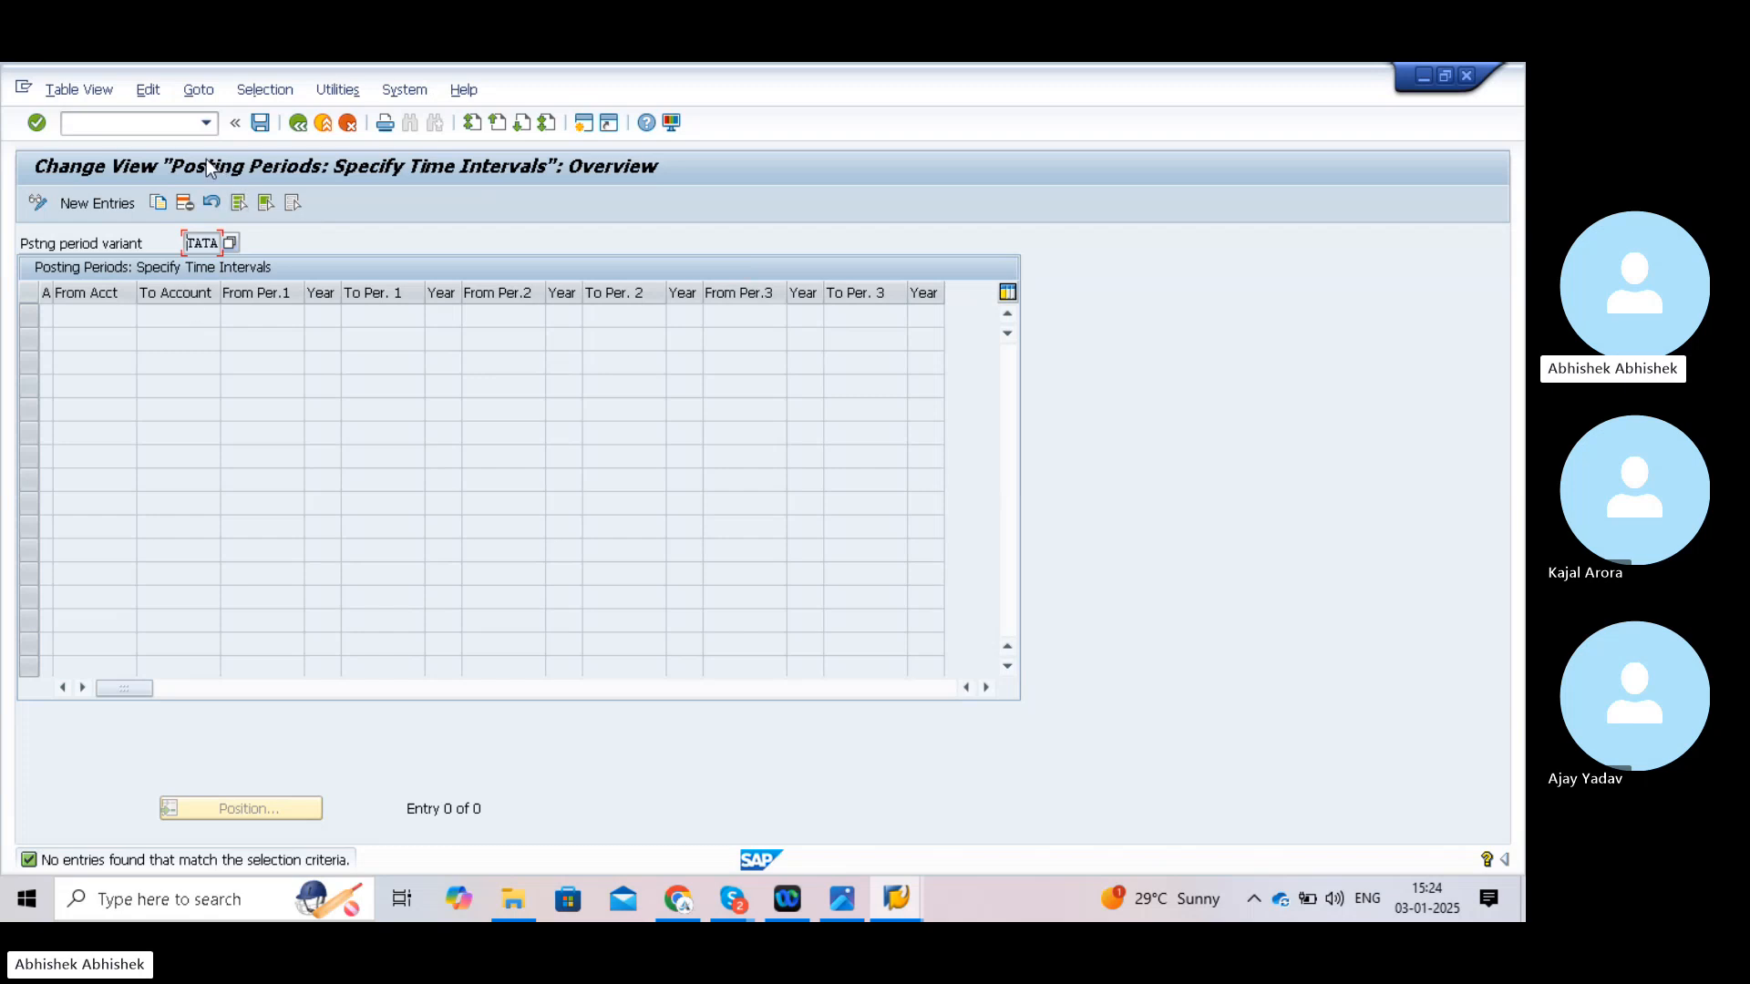
click(128, 122)
- Return to the start screen and open the SAP Reference IMG via SPRO
text(/n)
key(Return)
text(spro)
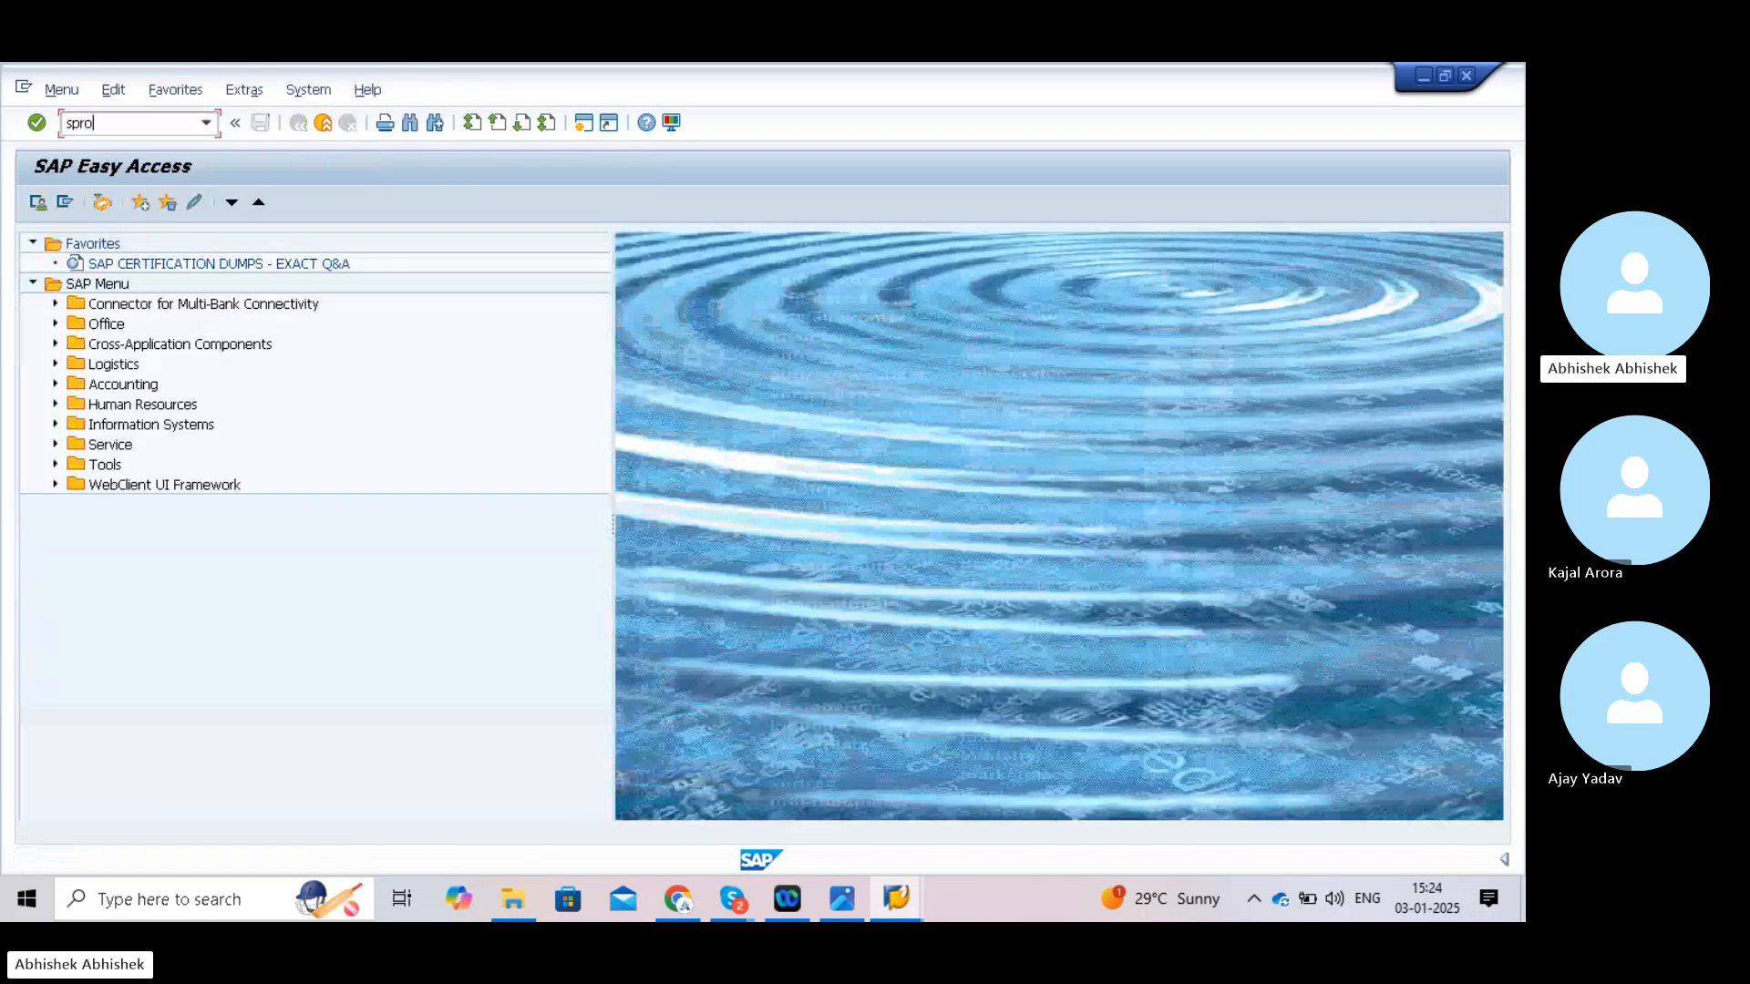
key(Return)
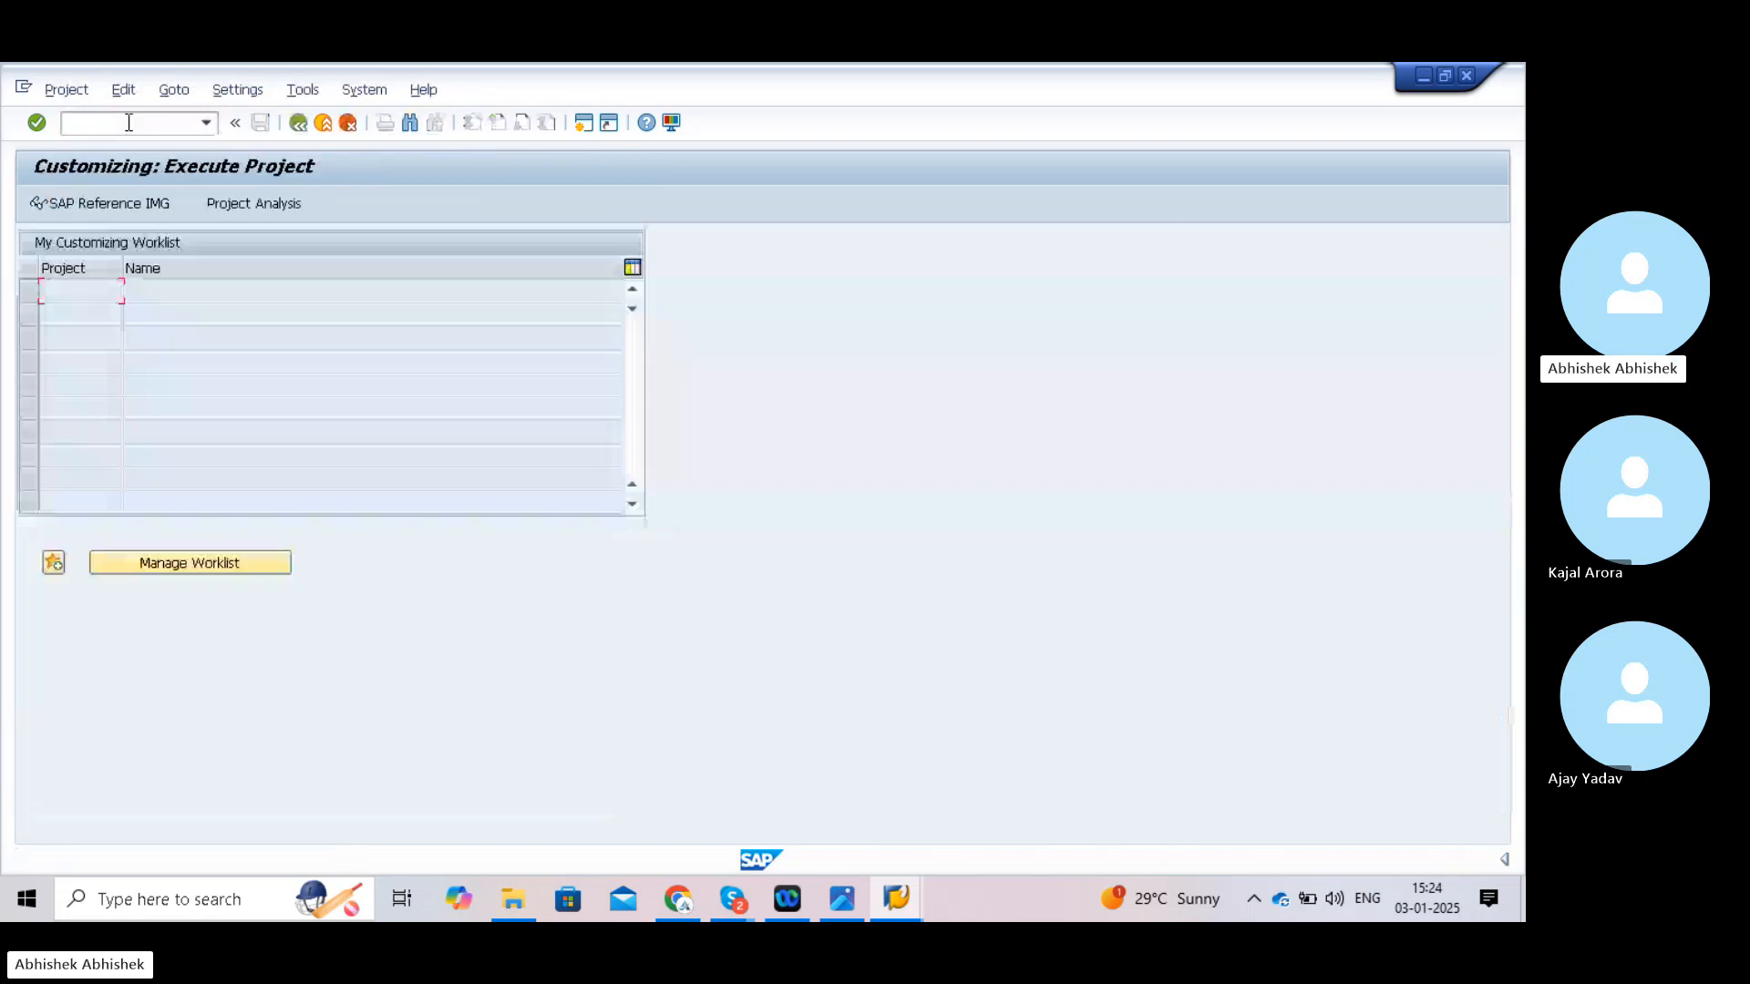
click(93, 206)
click(95, 206)
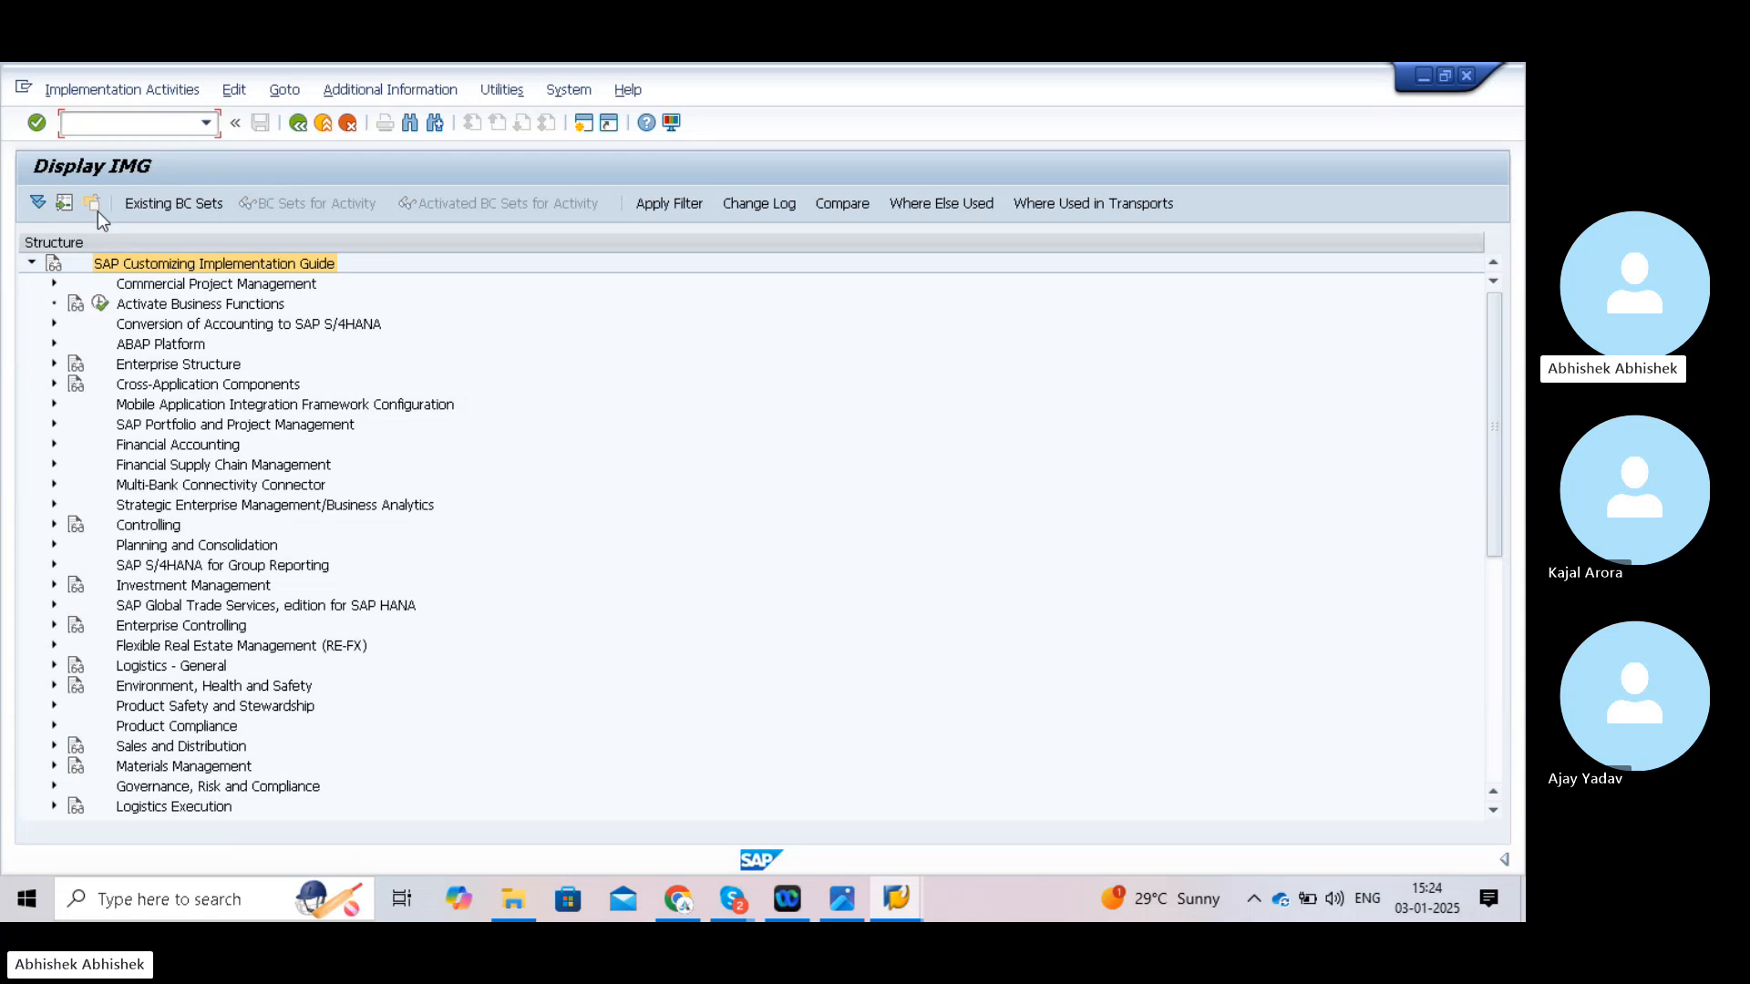
- Expand the Fiscal Year and Posting Periods tree and run Open and Close Posting Periods
click(55, 443)
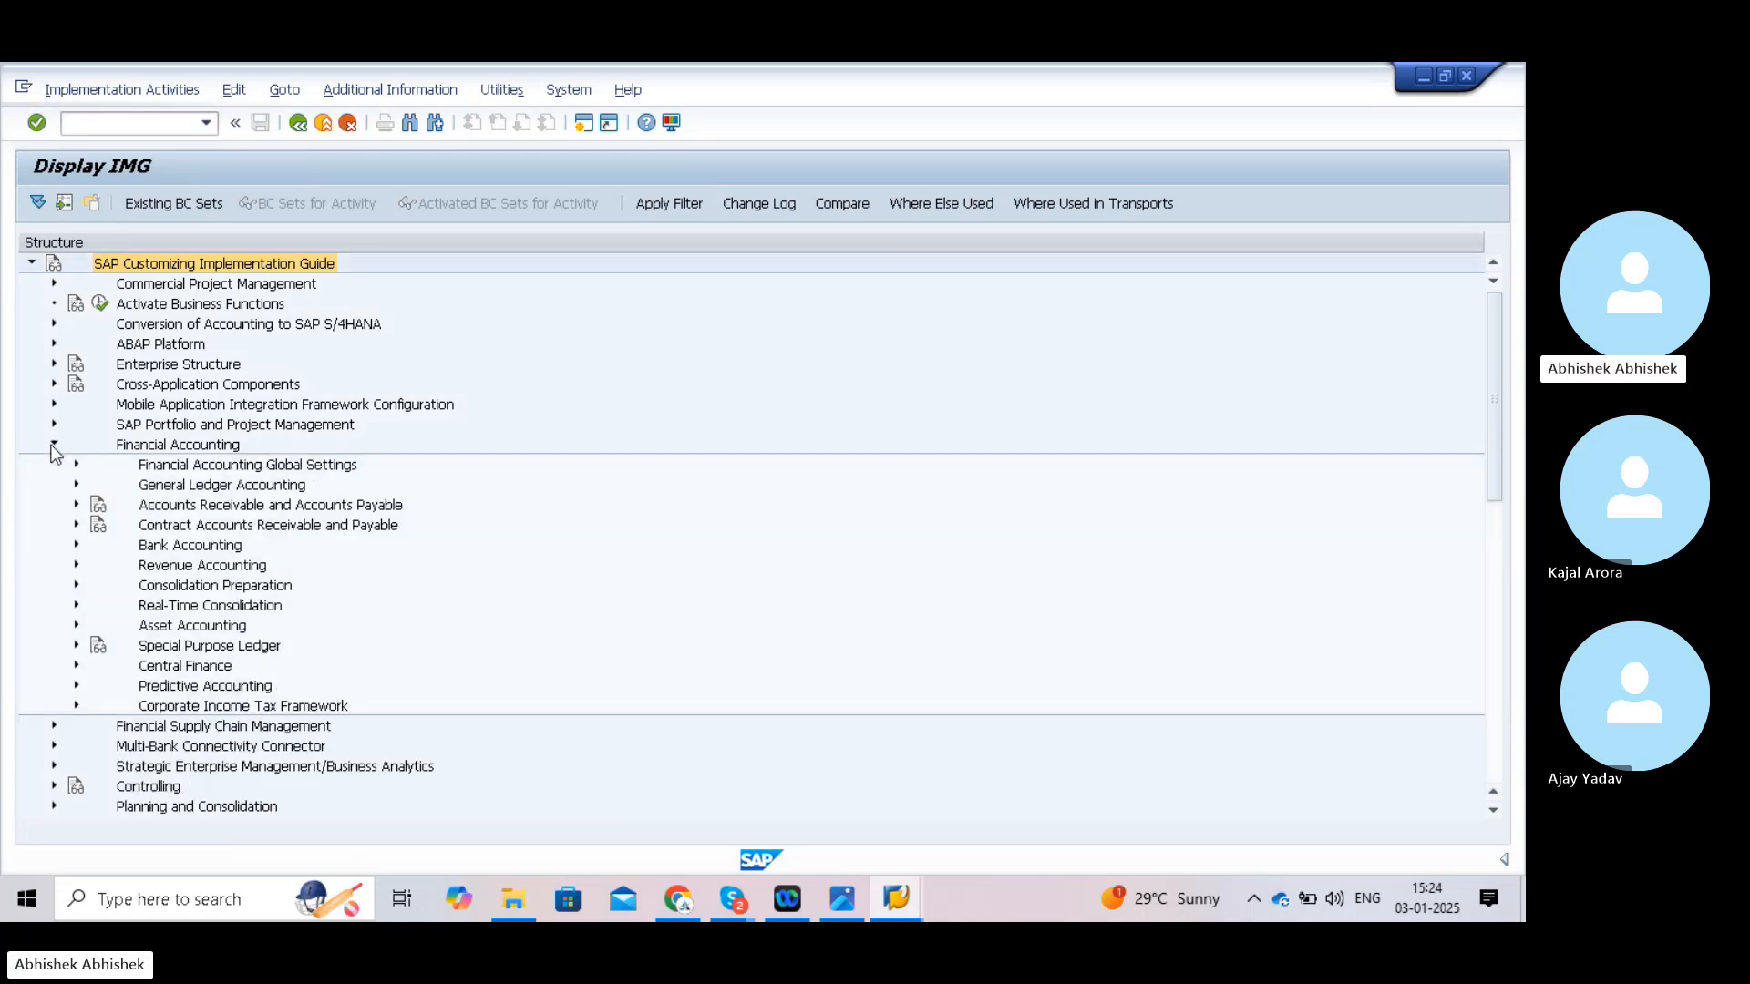
click(77, 464)
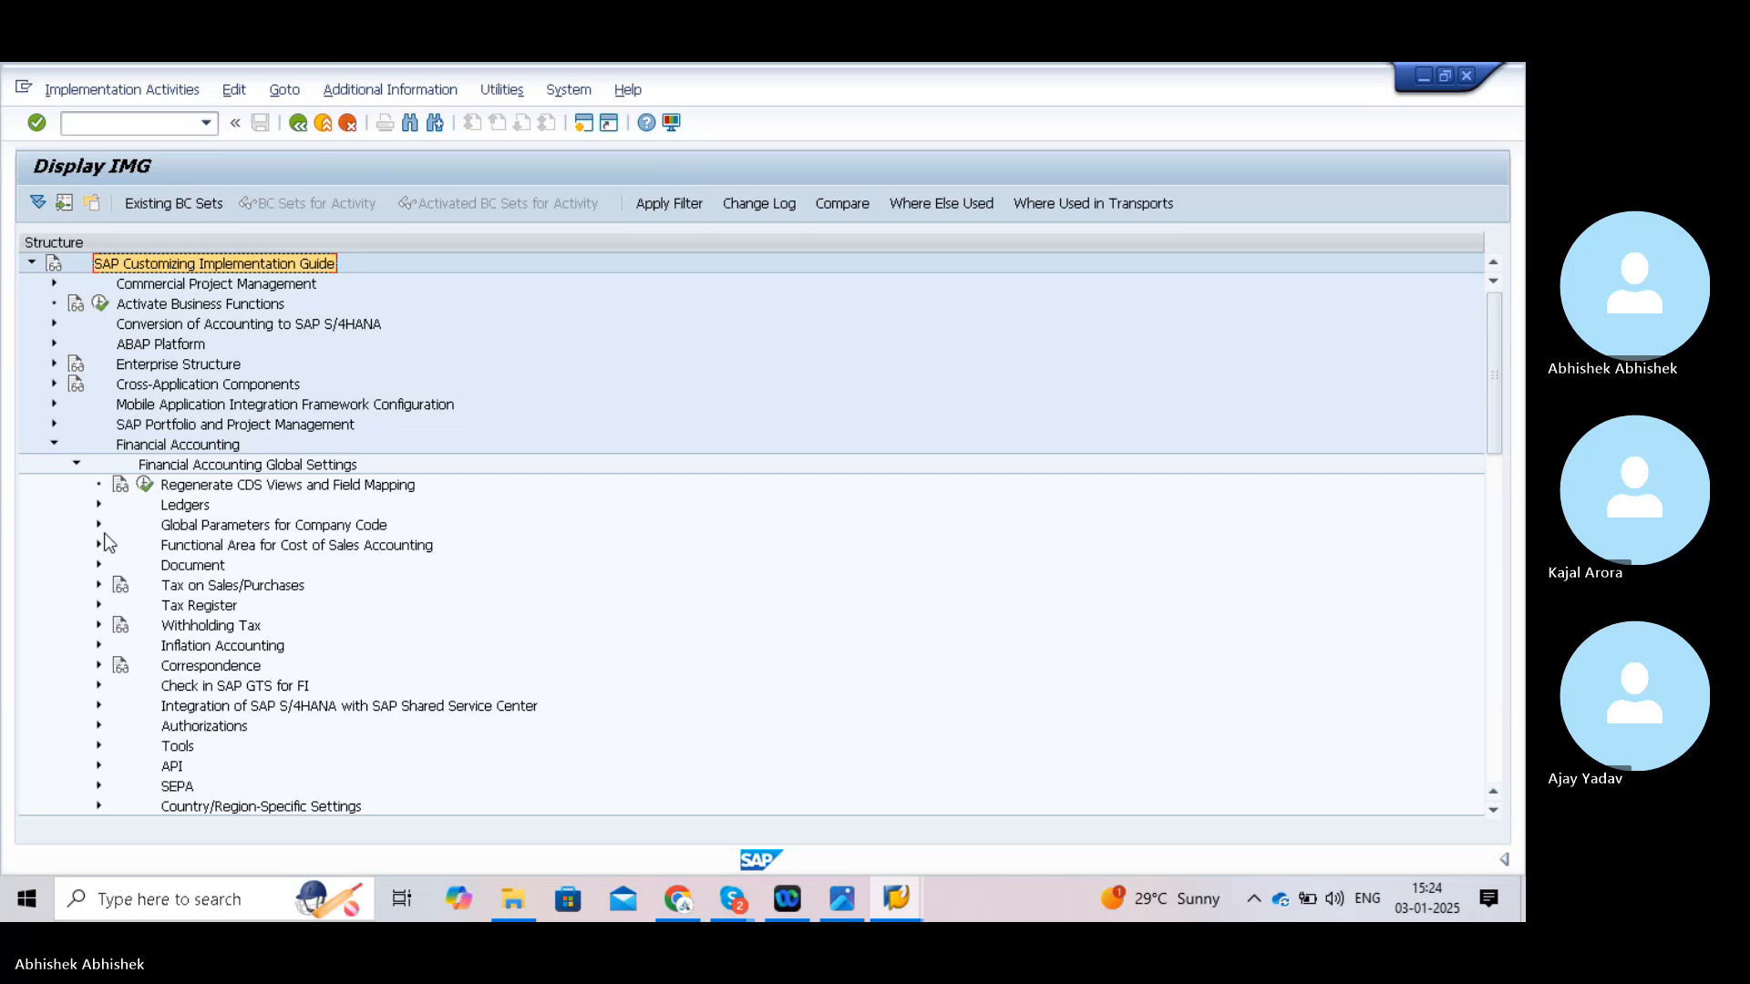
click(99, 503)
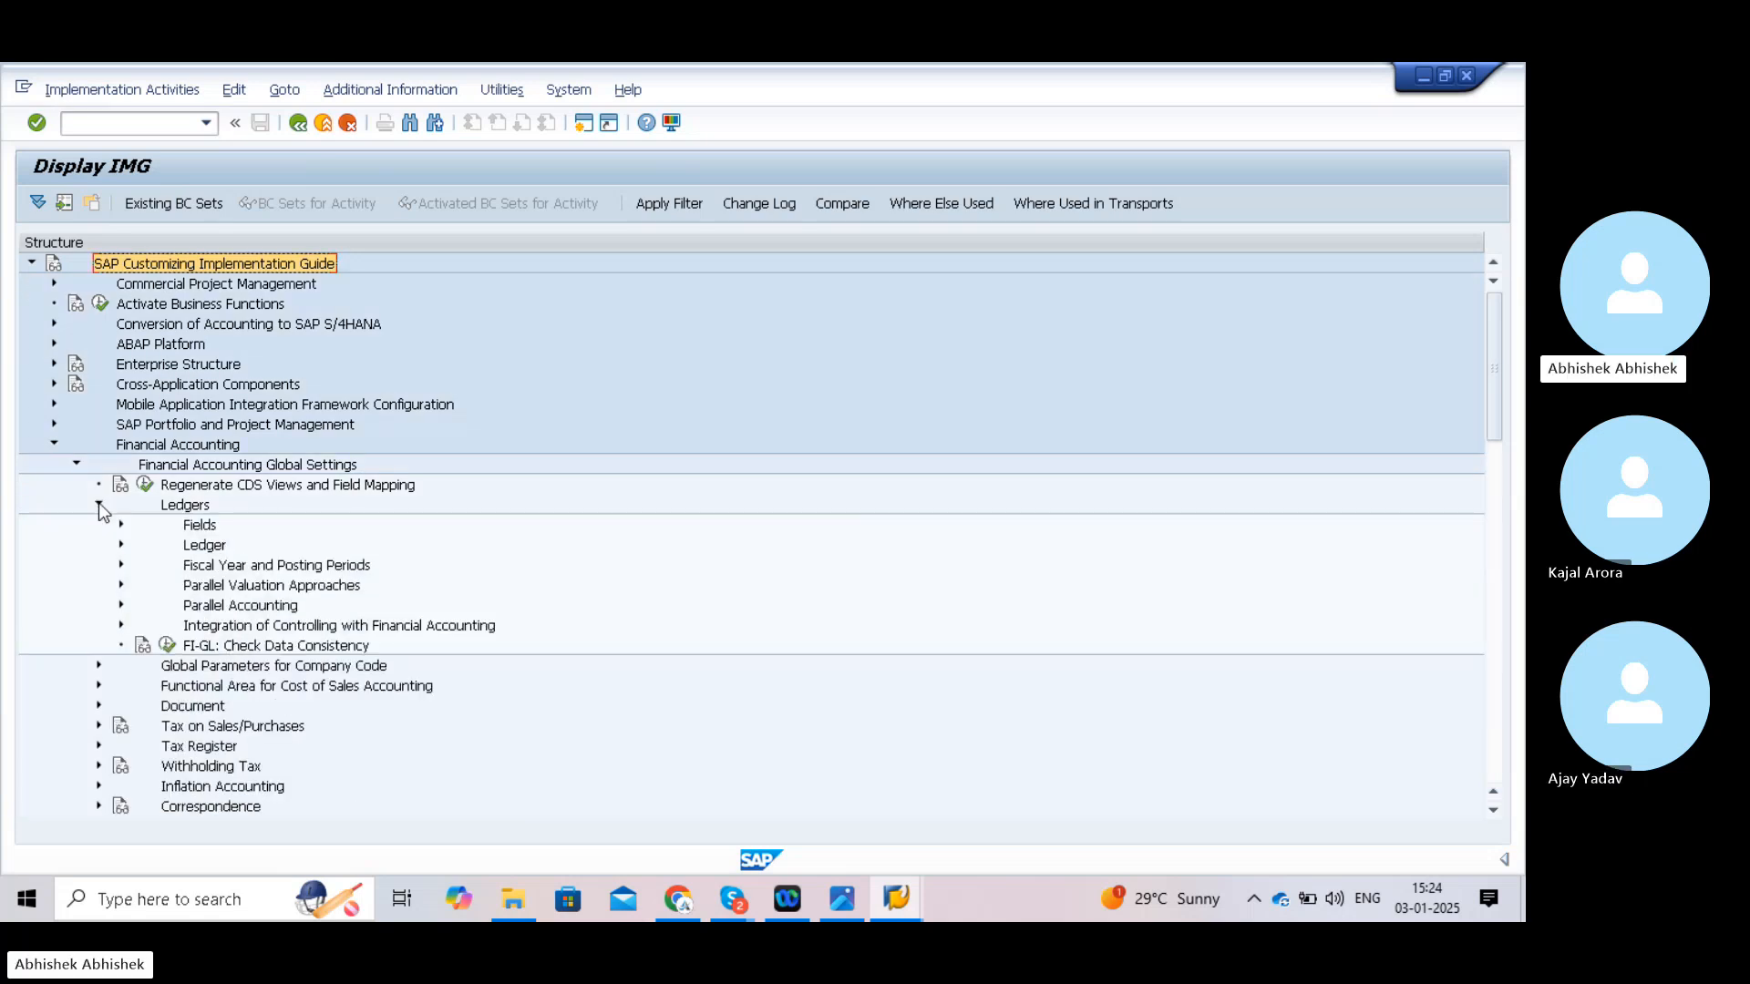
click(121, 565)
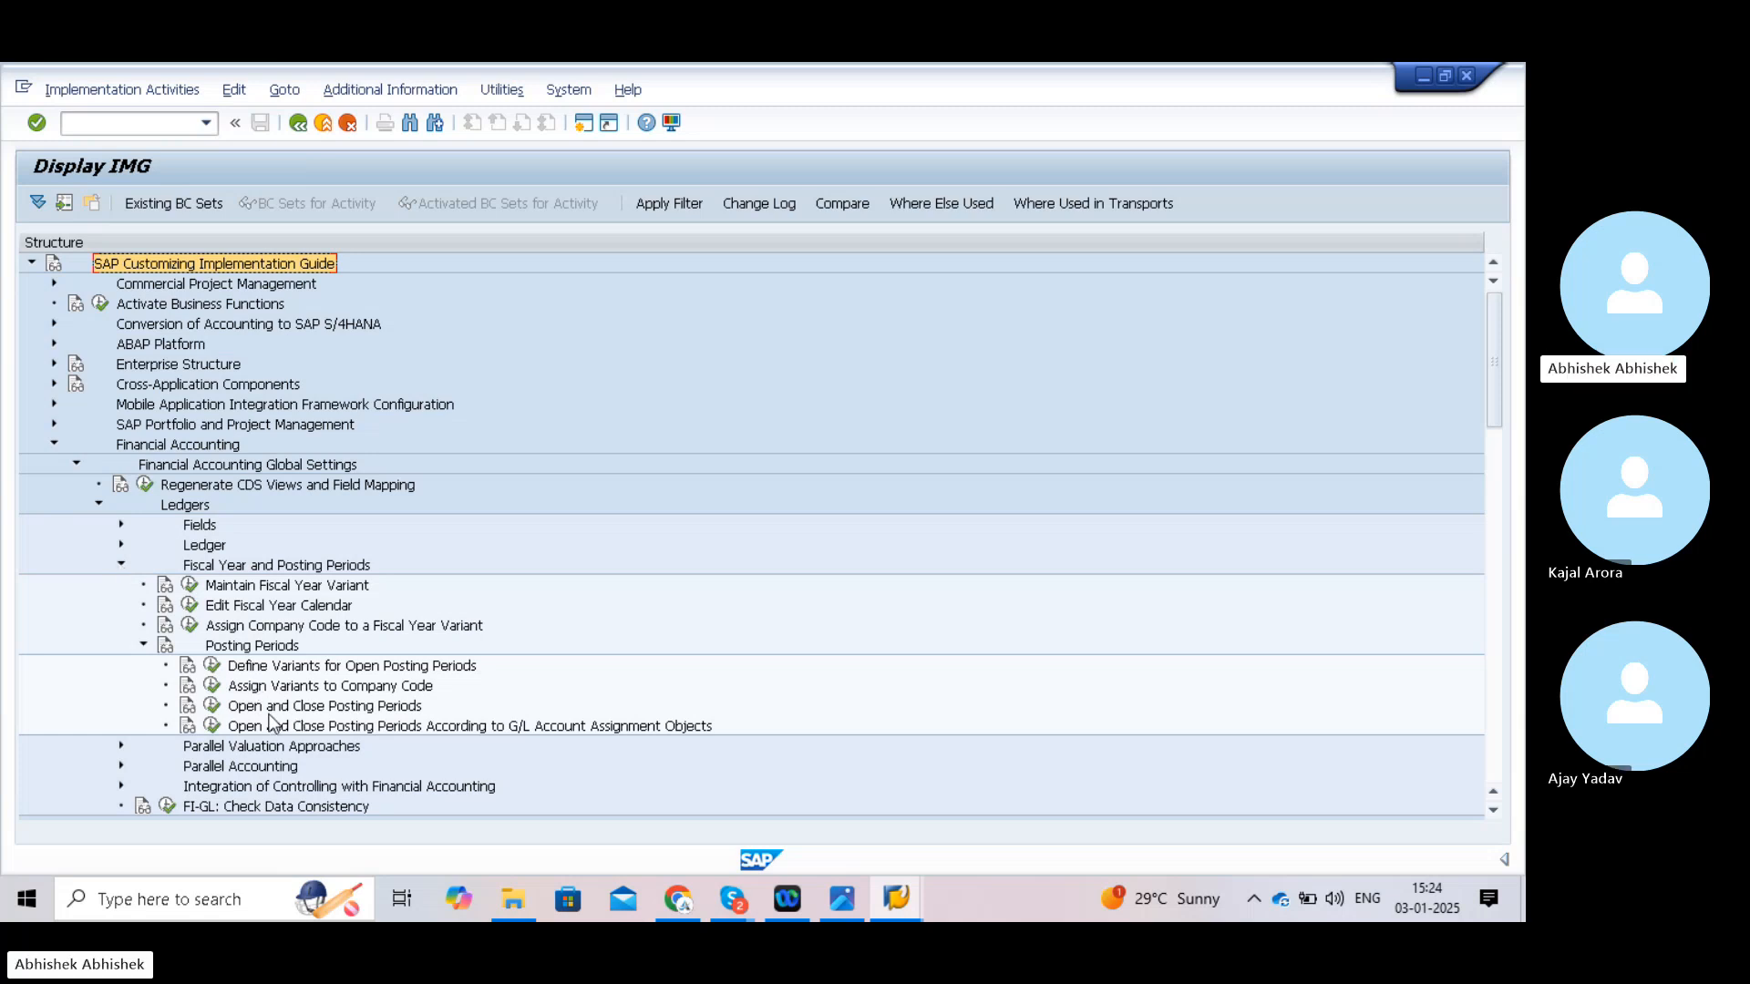
click(213, 707)
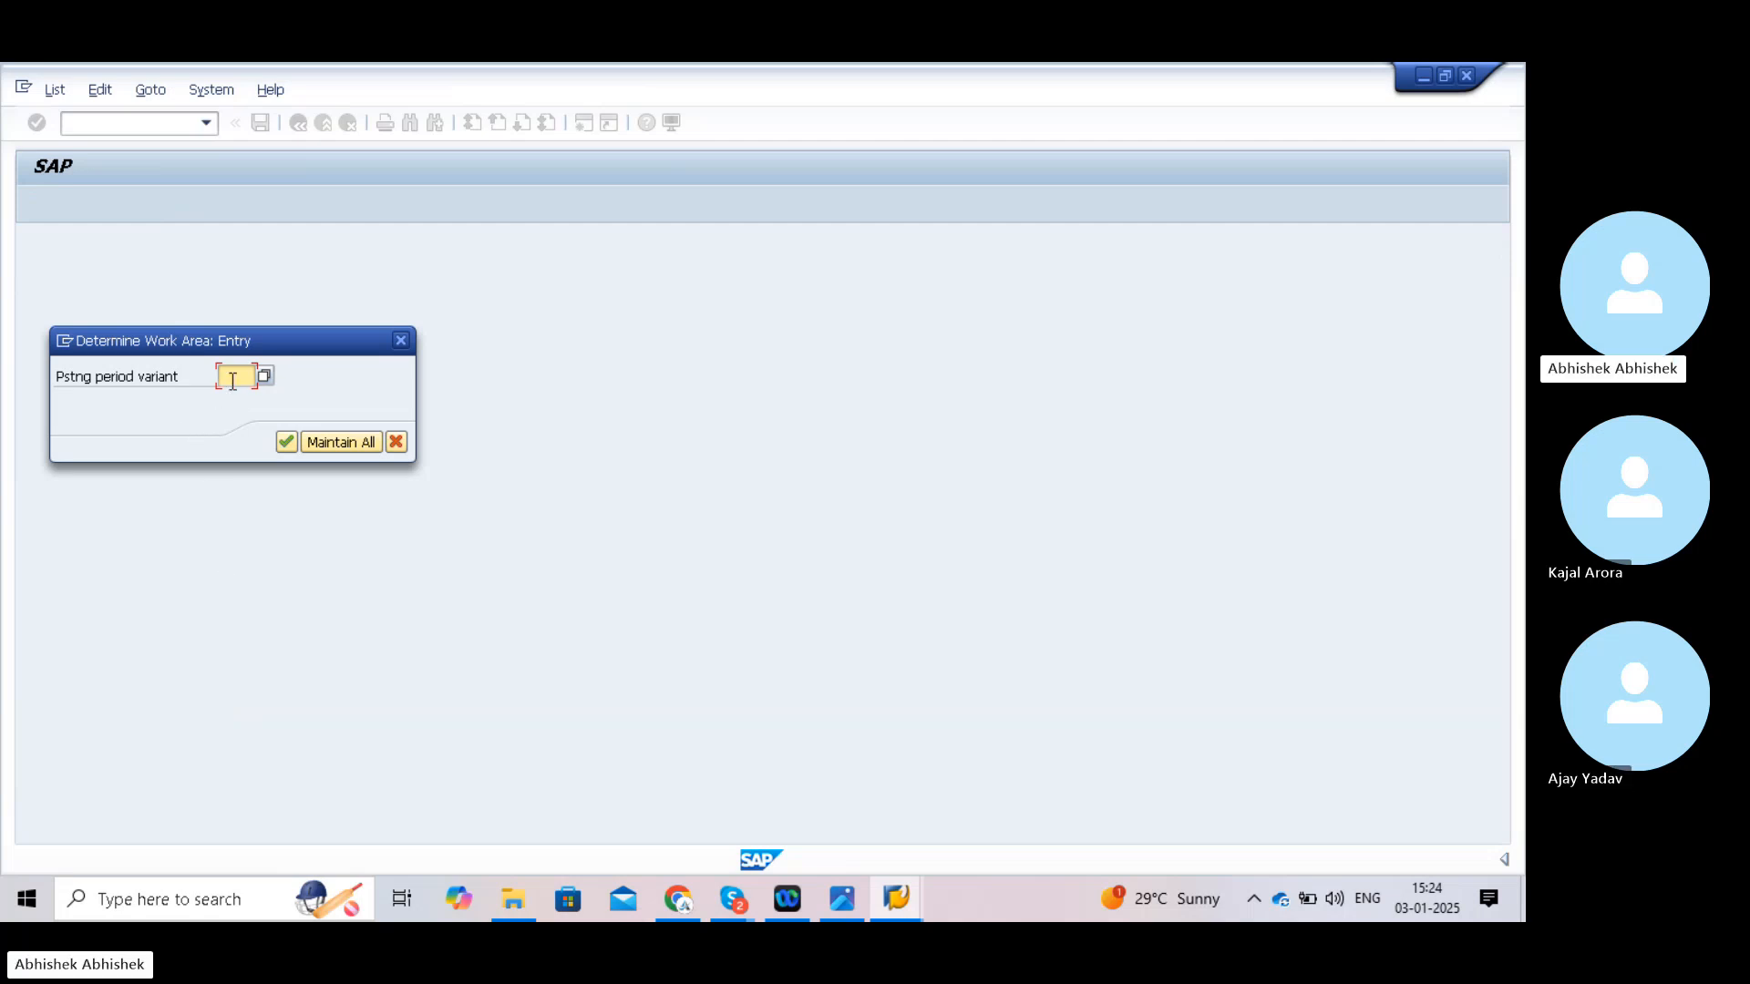
- Select variant TATA and start a blank New Entries table of posting period intervals
text(TATA)
click(286, 442)
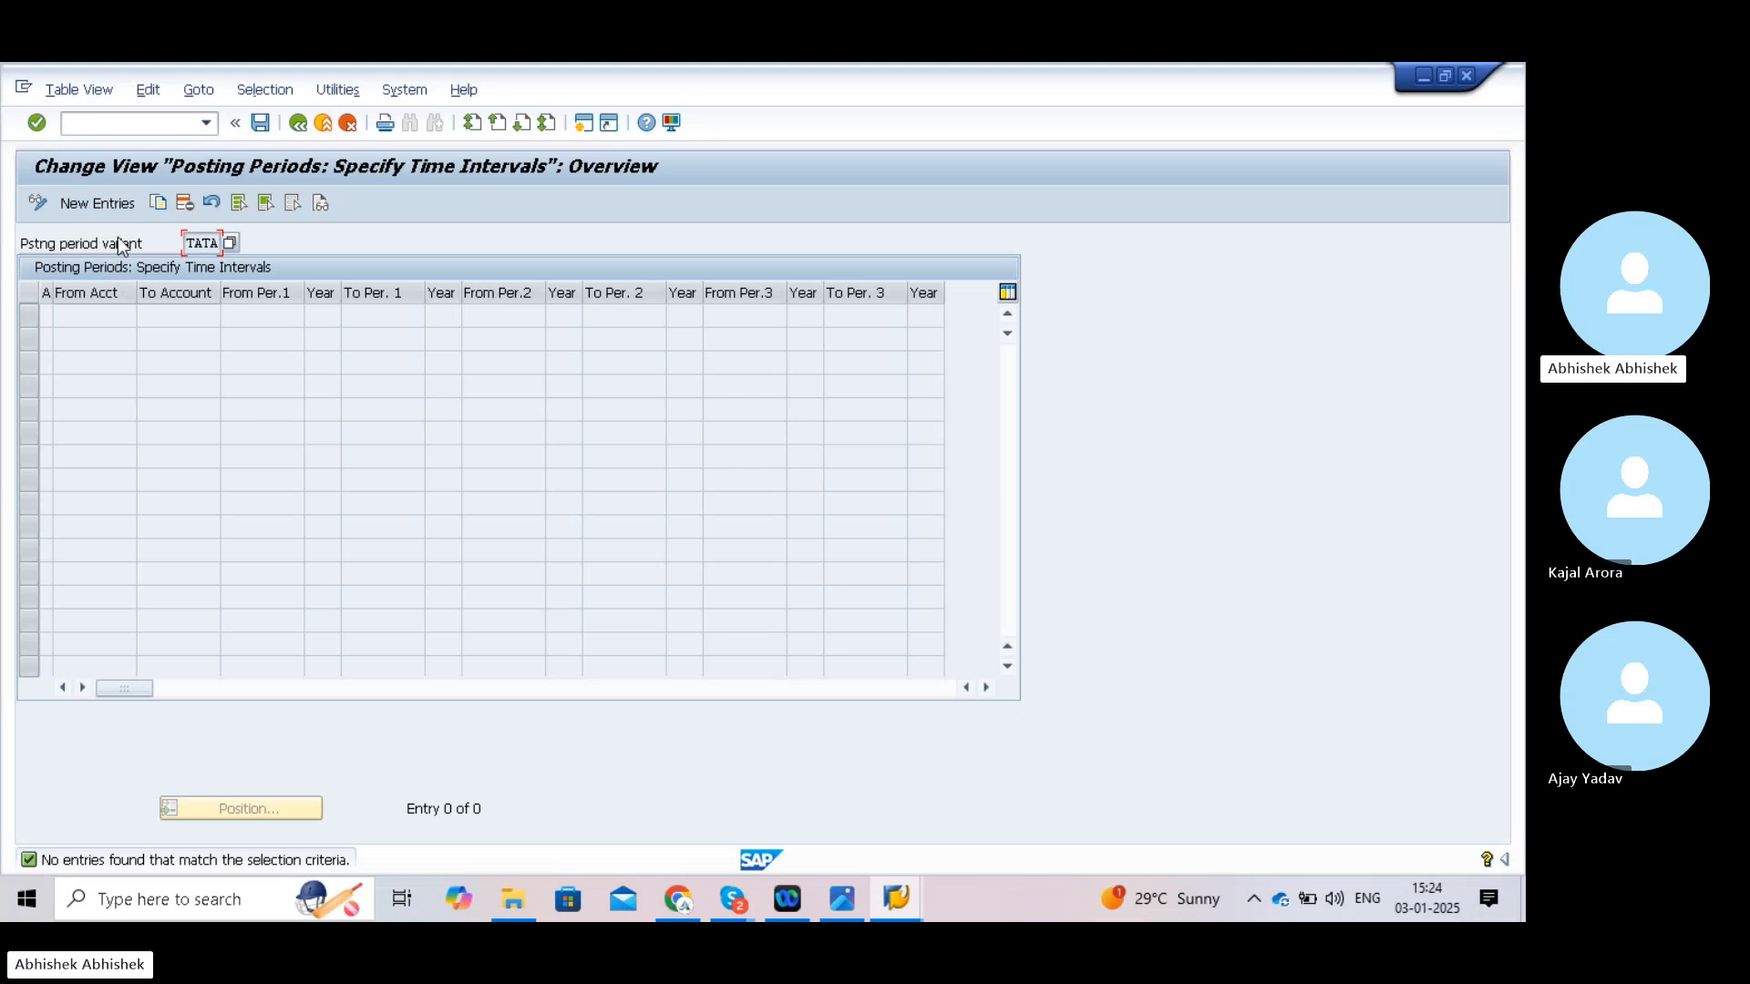
click(104, 210)
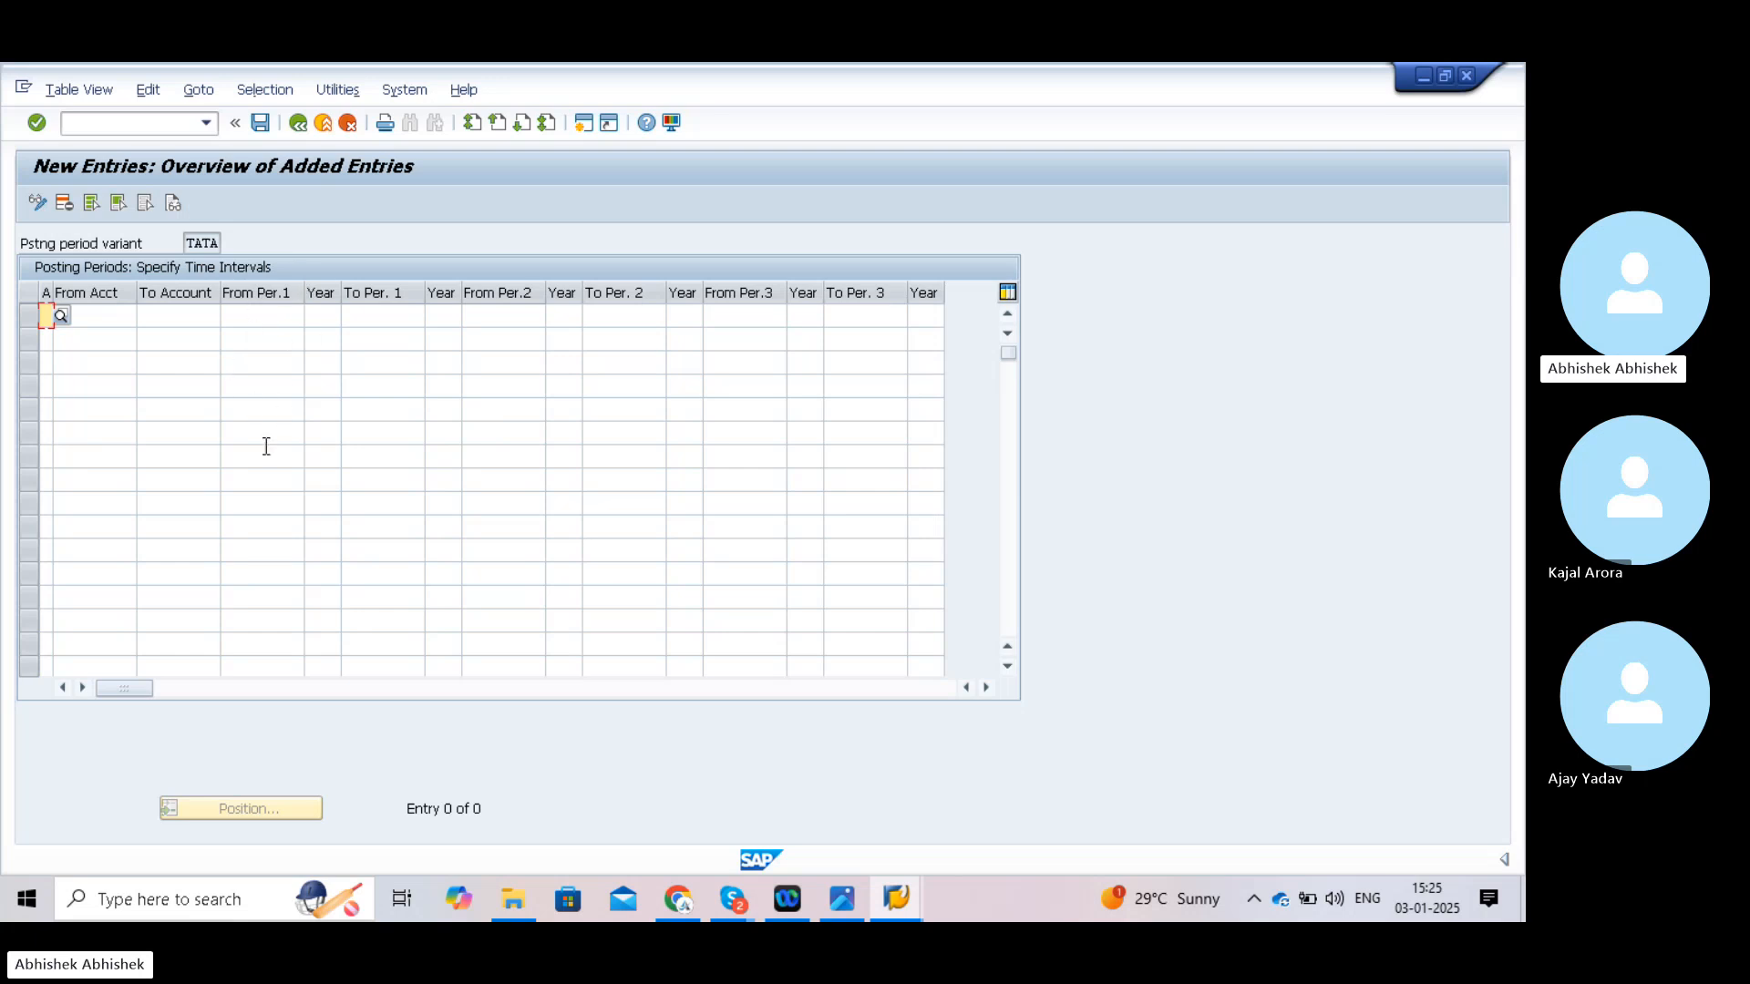
- Set the first row's account type to '+ Valid for all account types', replacing Assets
click(61, 317)
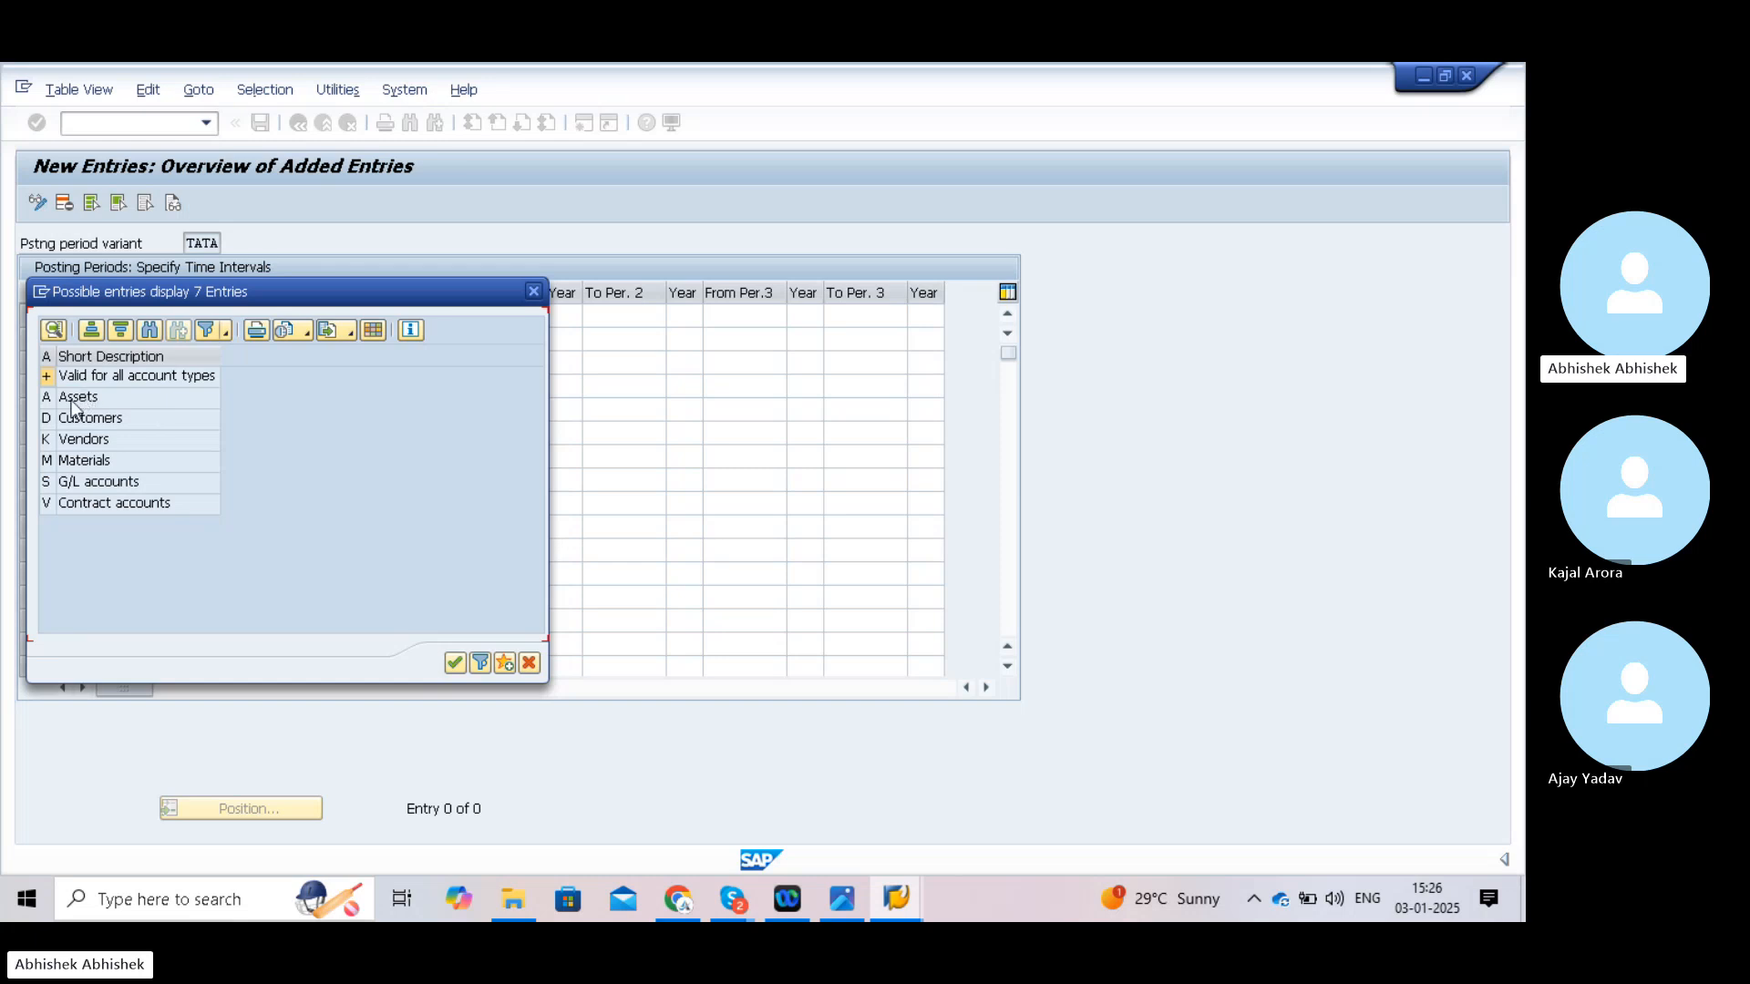
click(49, 401)
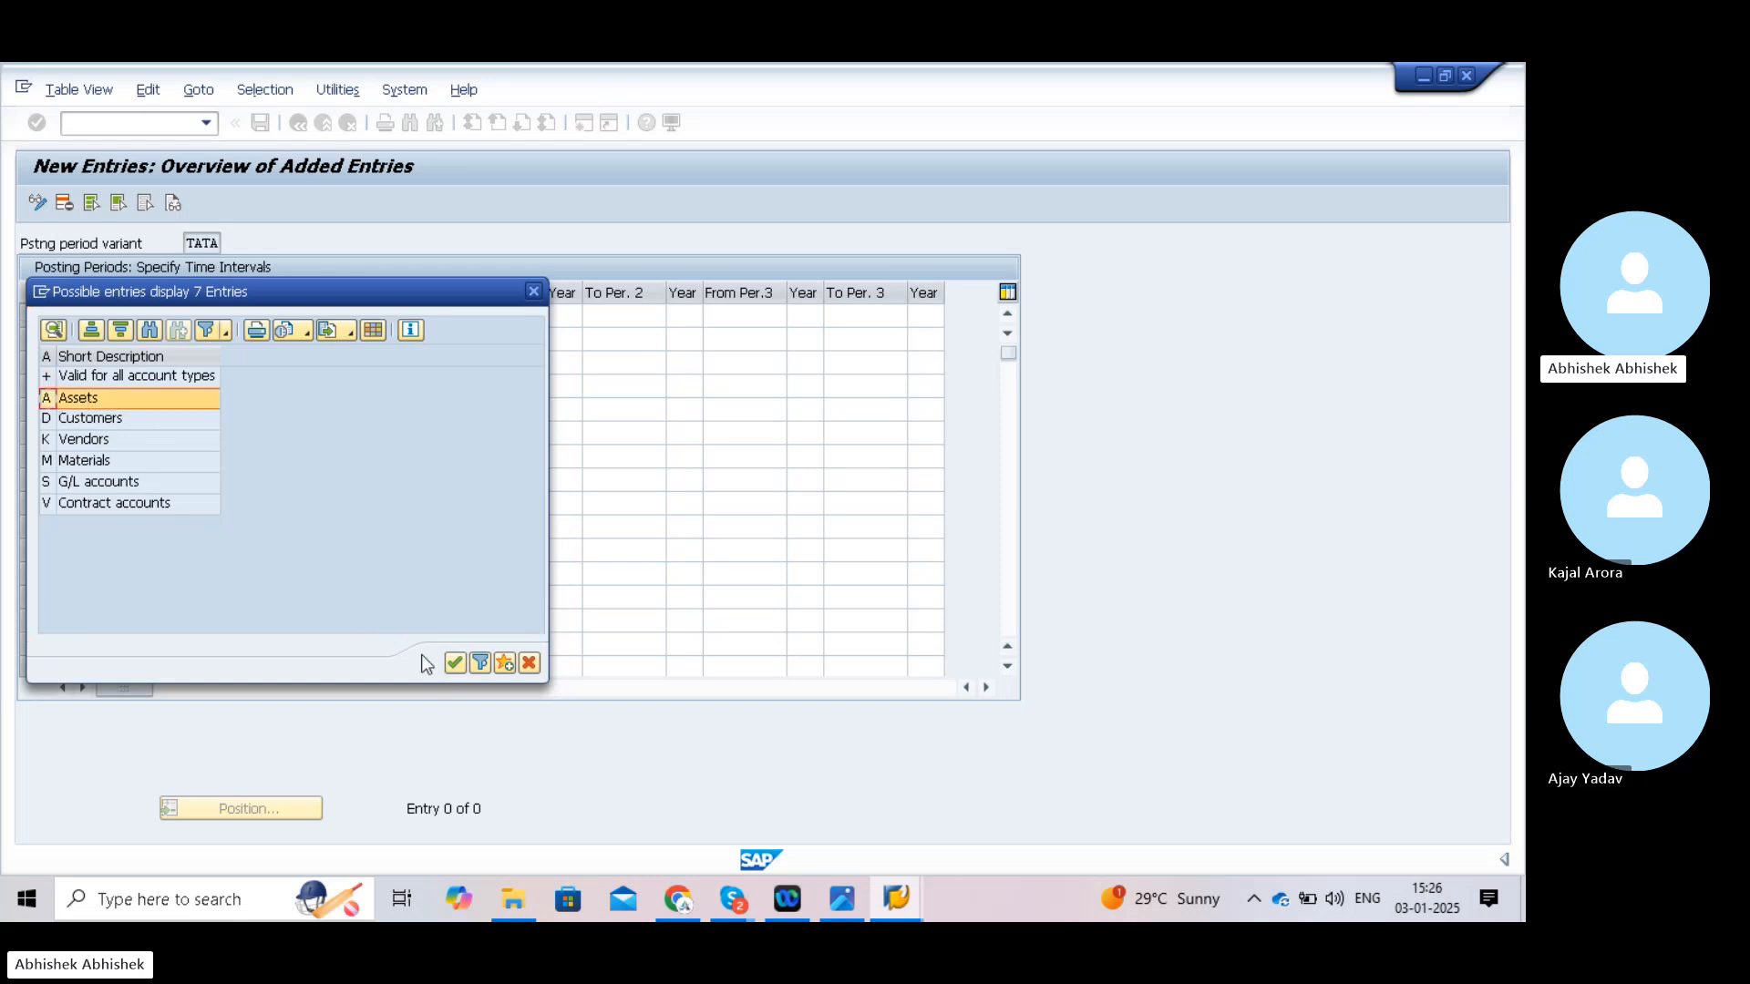
click(453, 662)
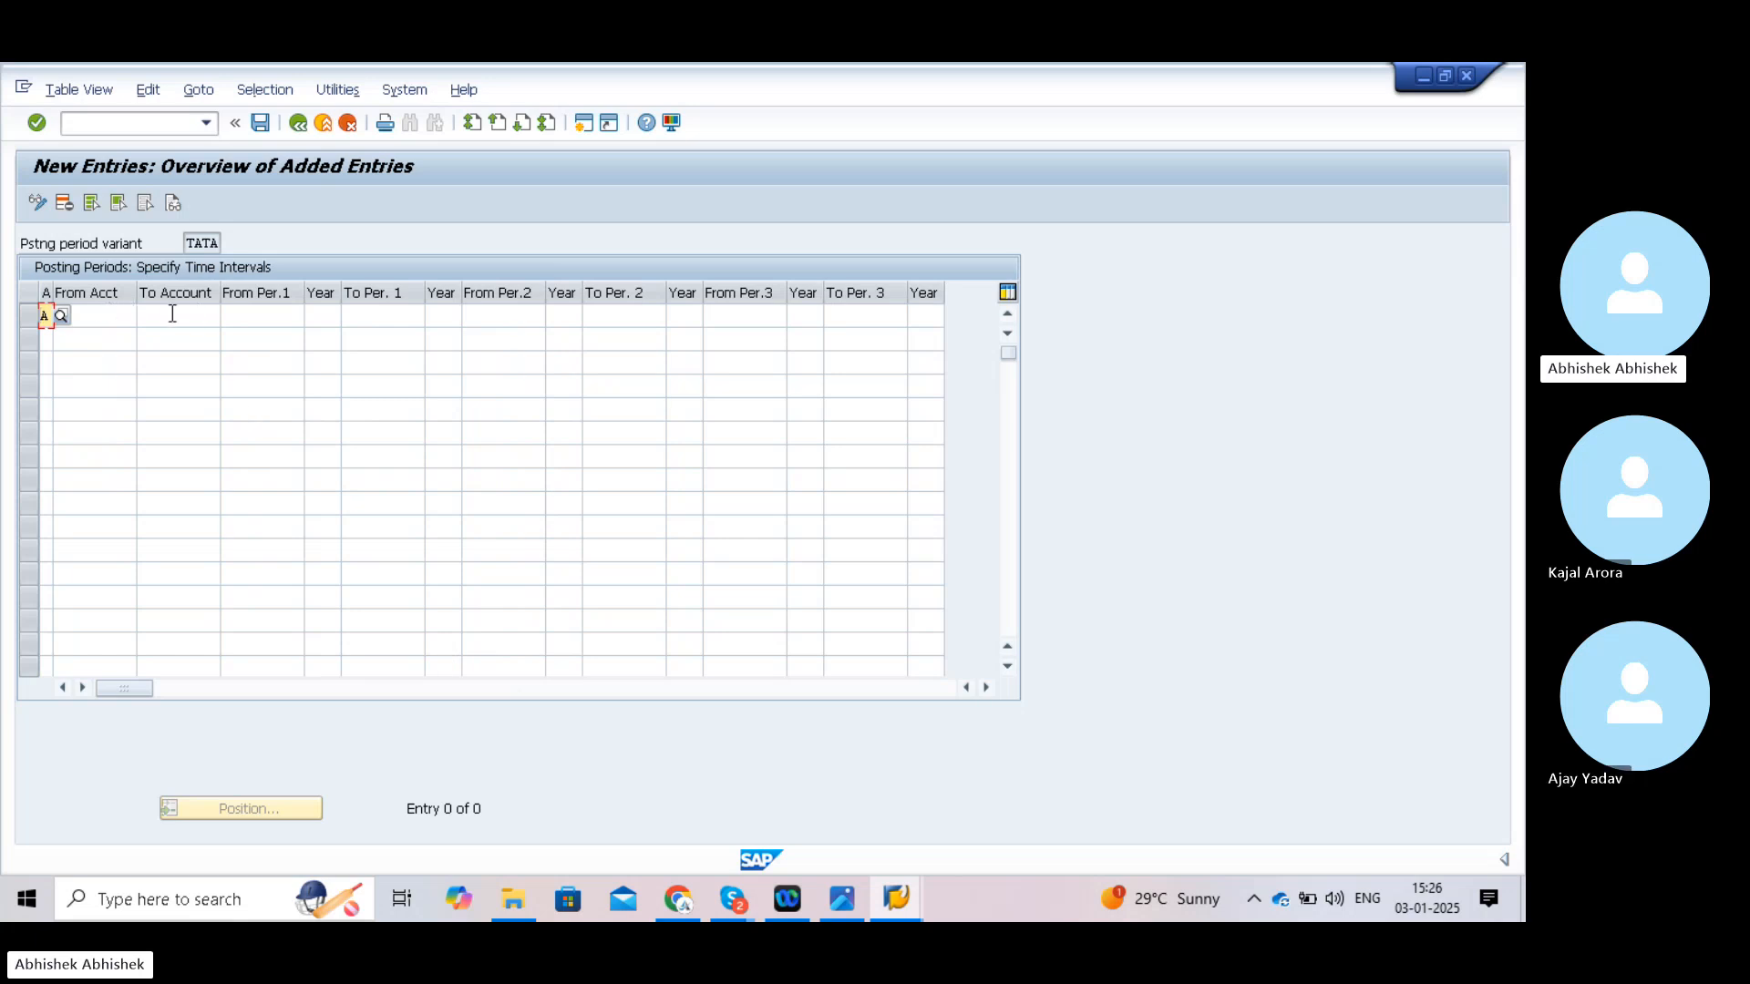
click(250, 315)
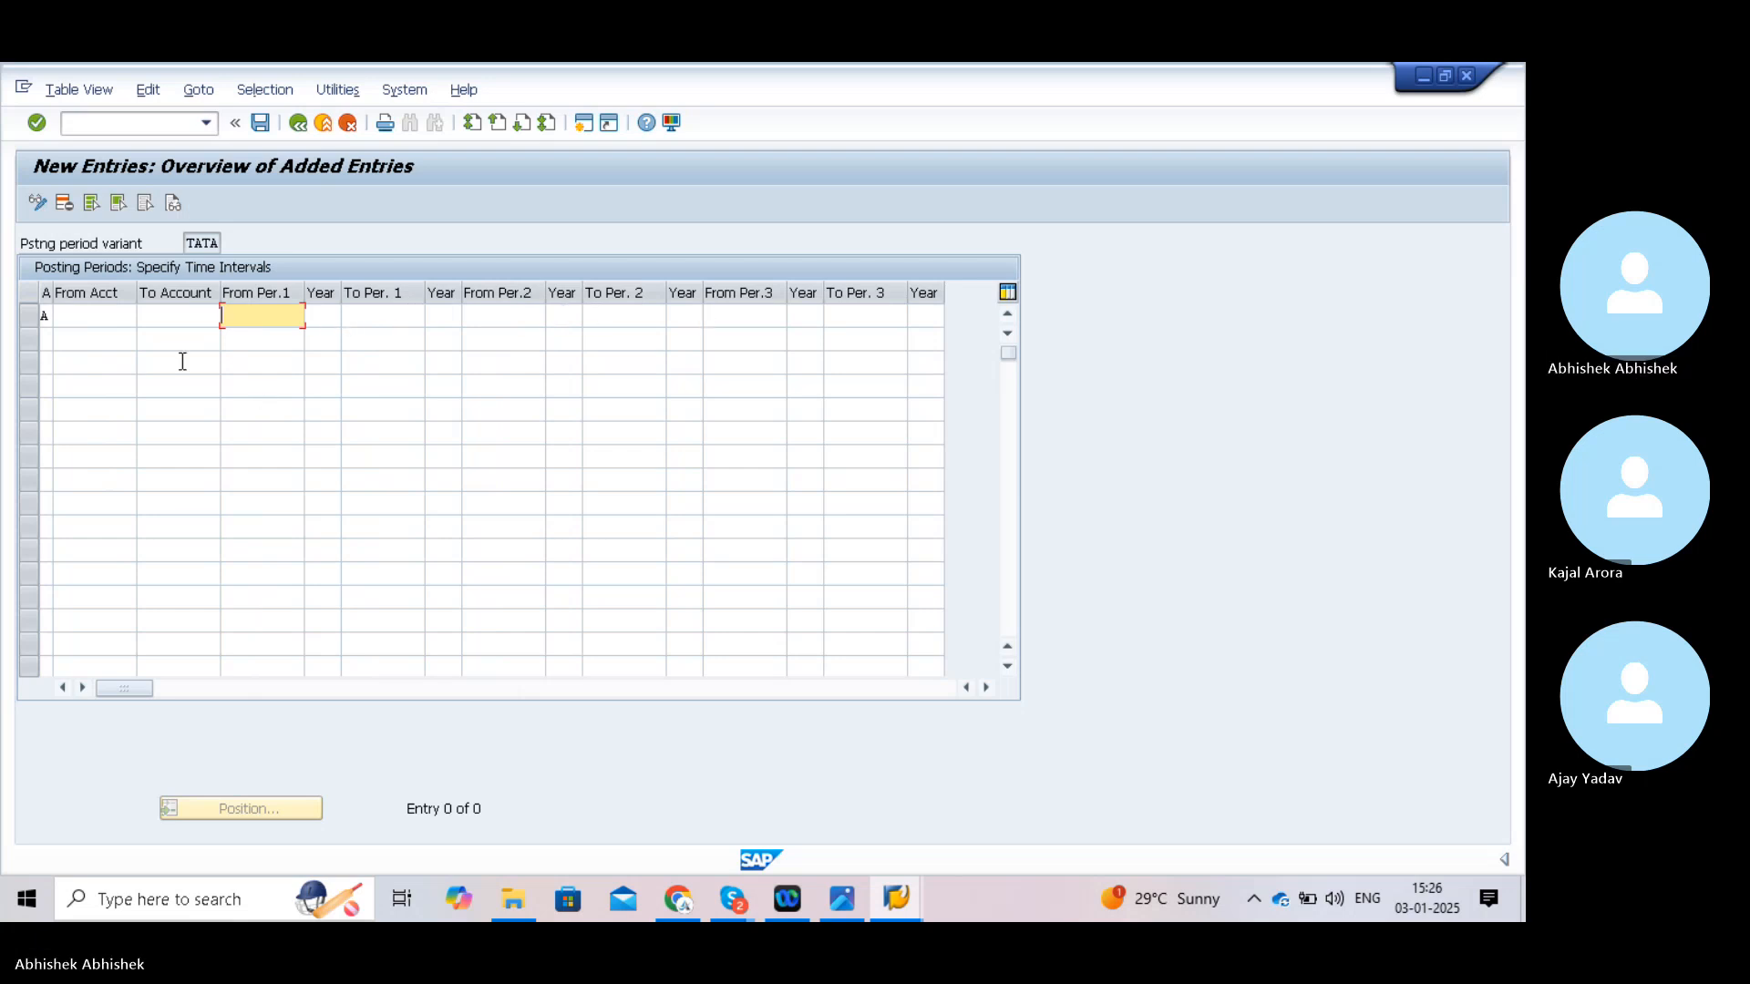
click(49, 315)
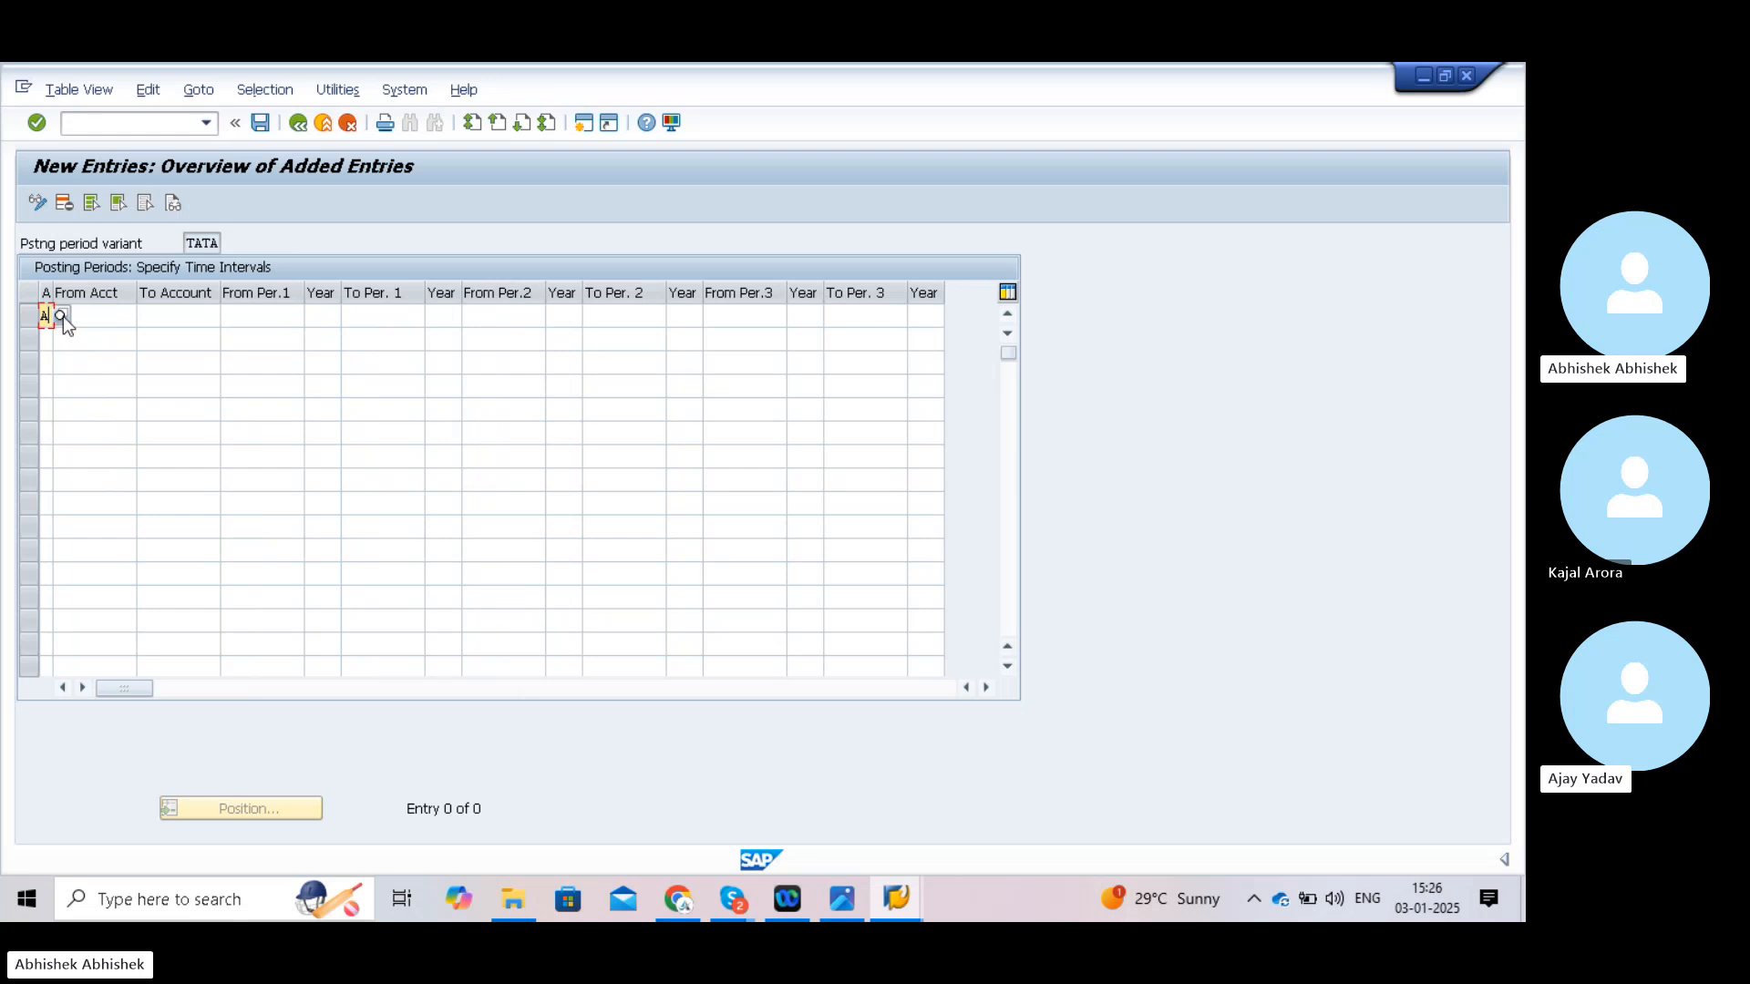
click(63, 315)
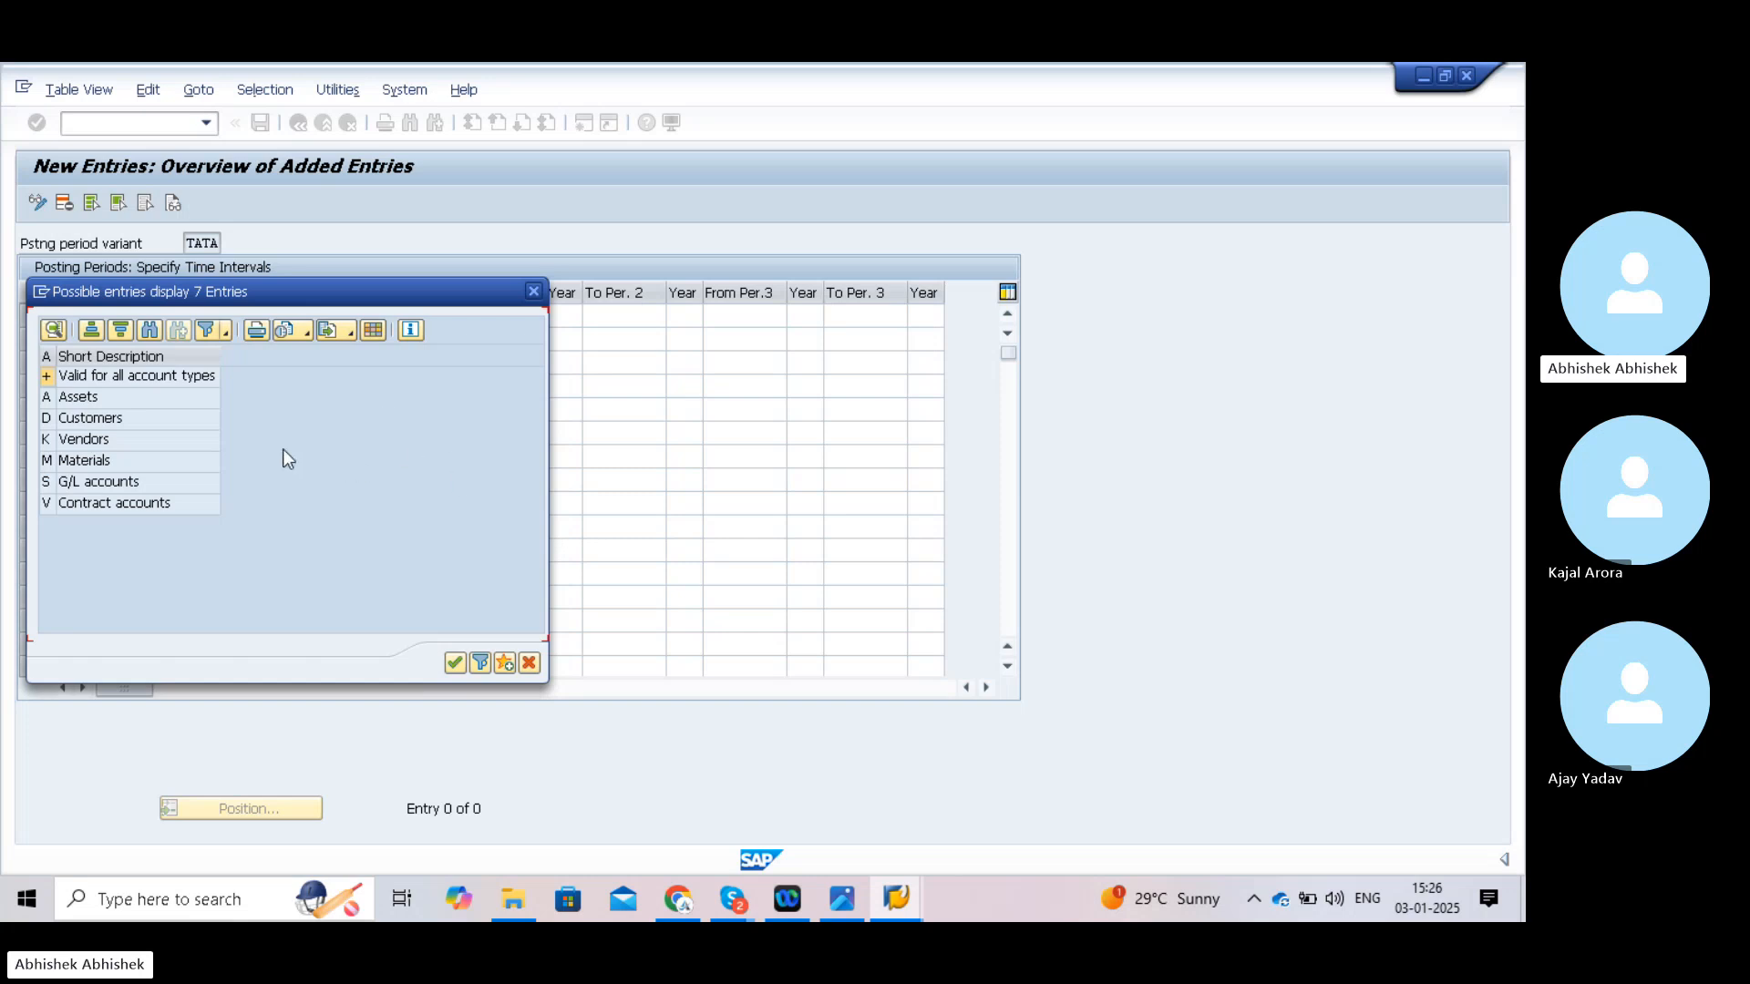
click(47, 379)
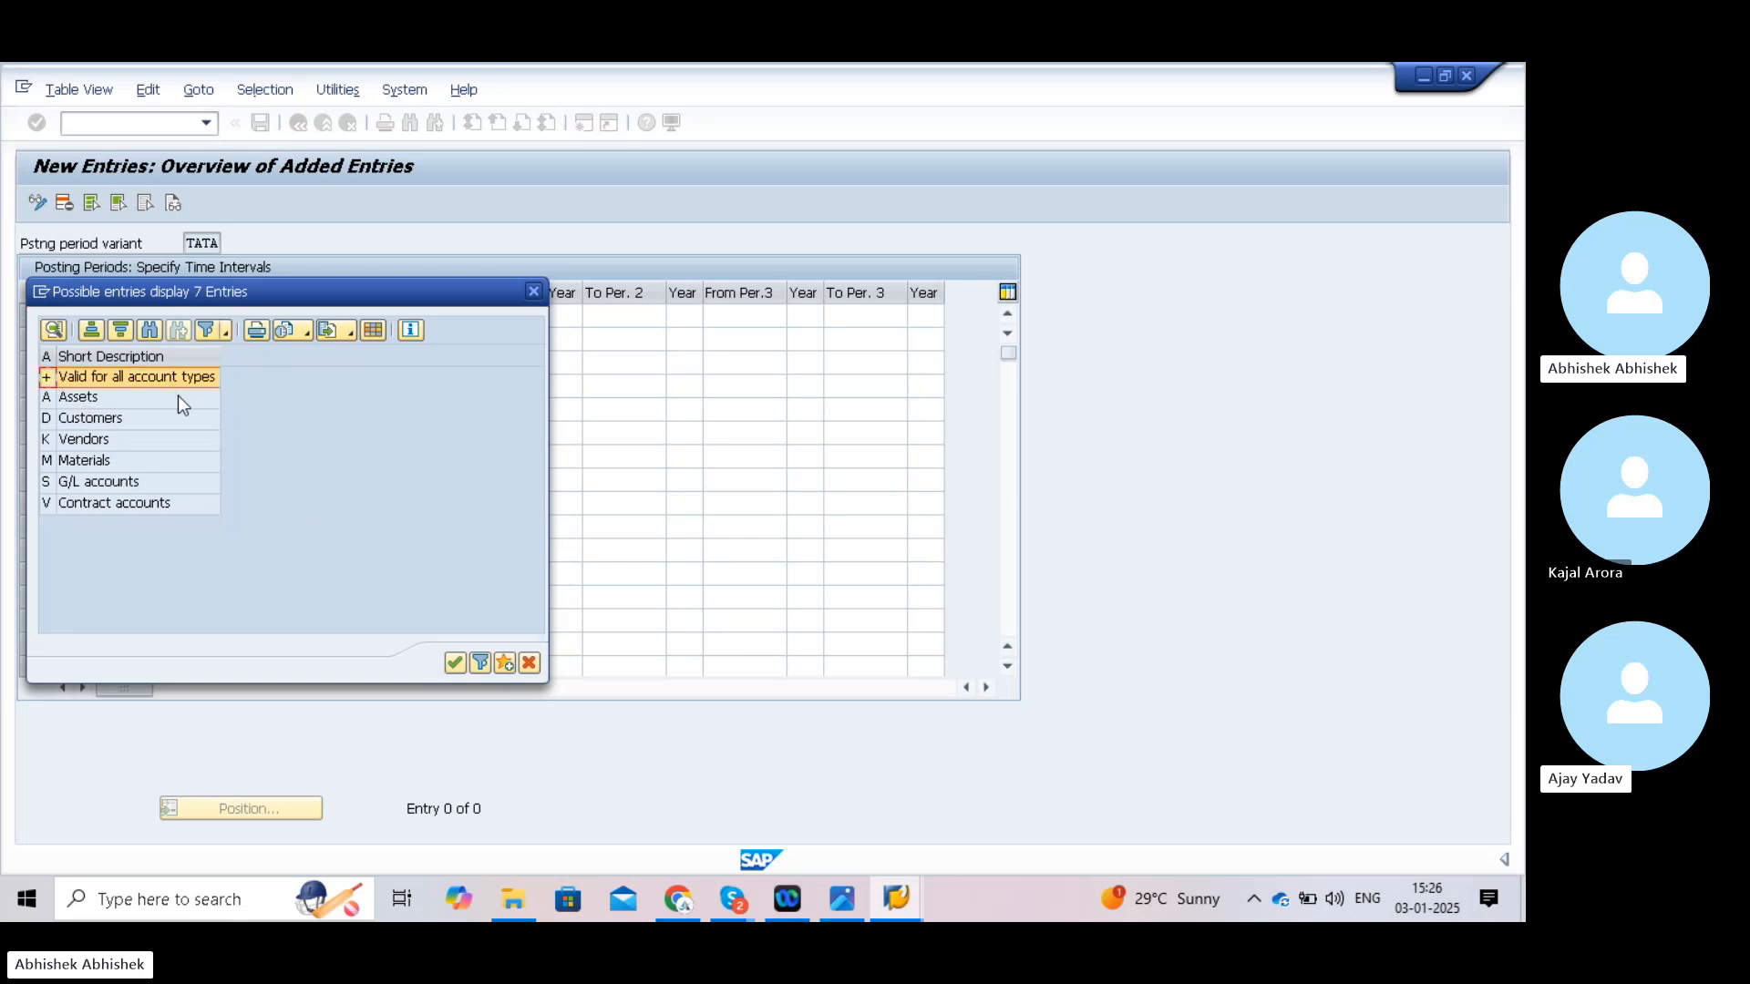
click(455, 664)
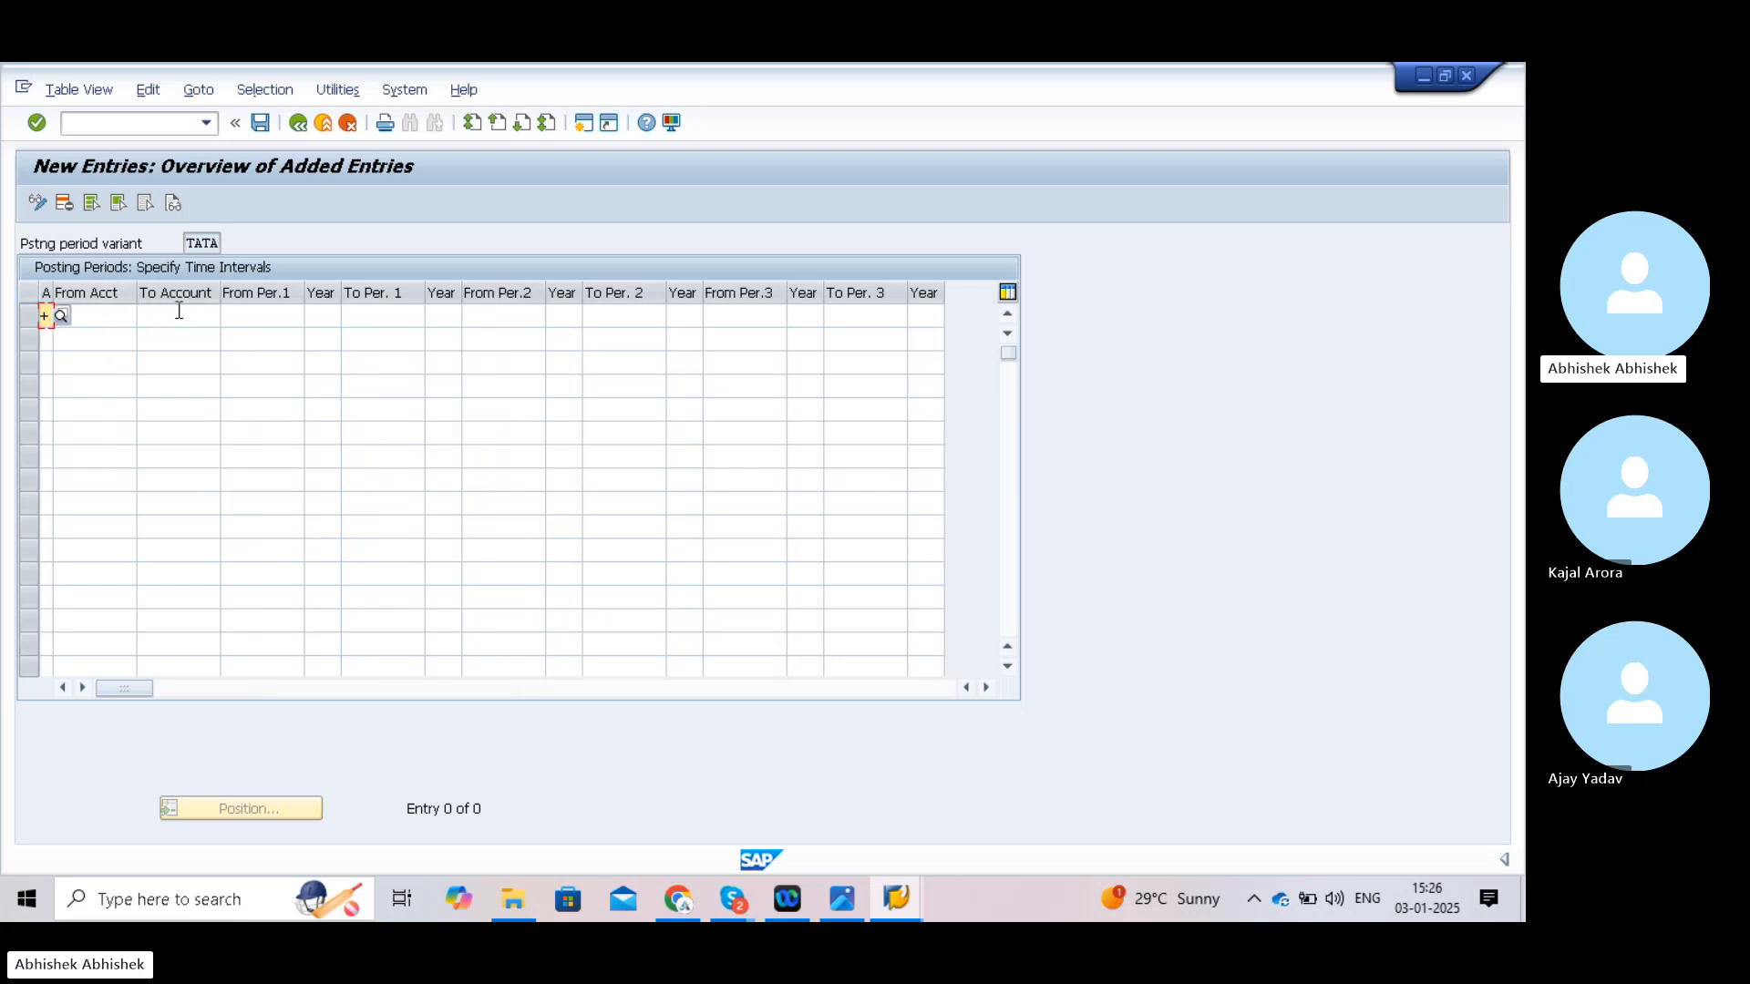
- Enter the first interval from period 01/2024 to period 12/2024
click(265, 316)
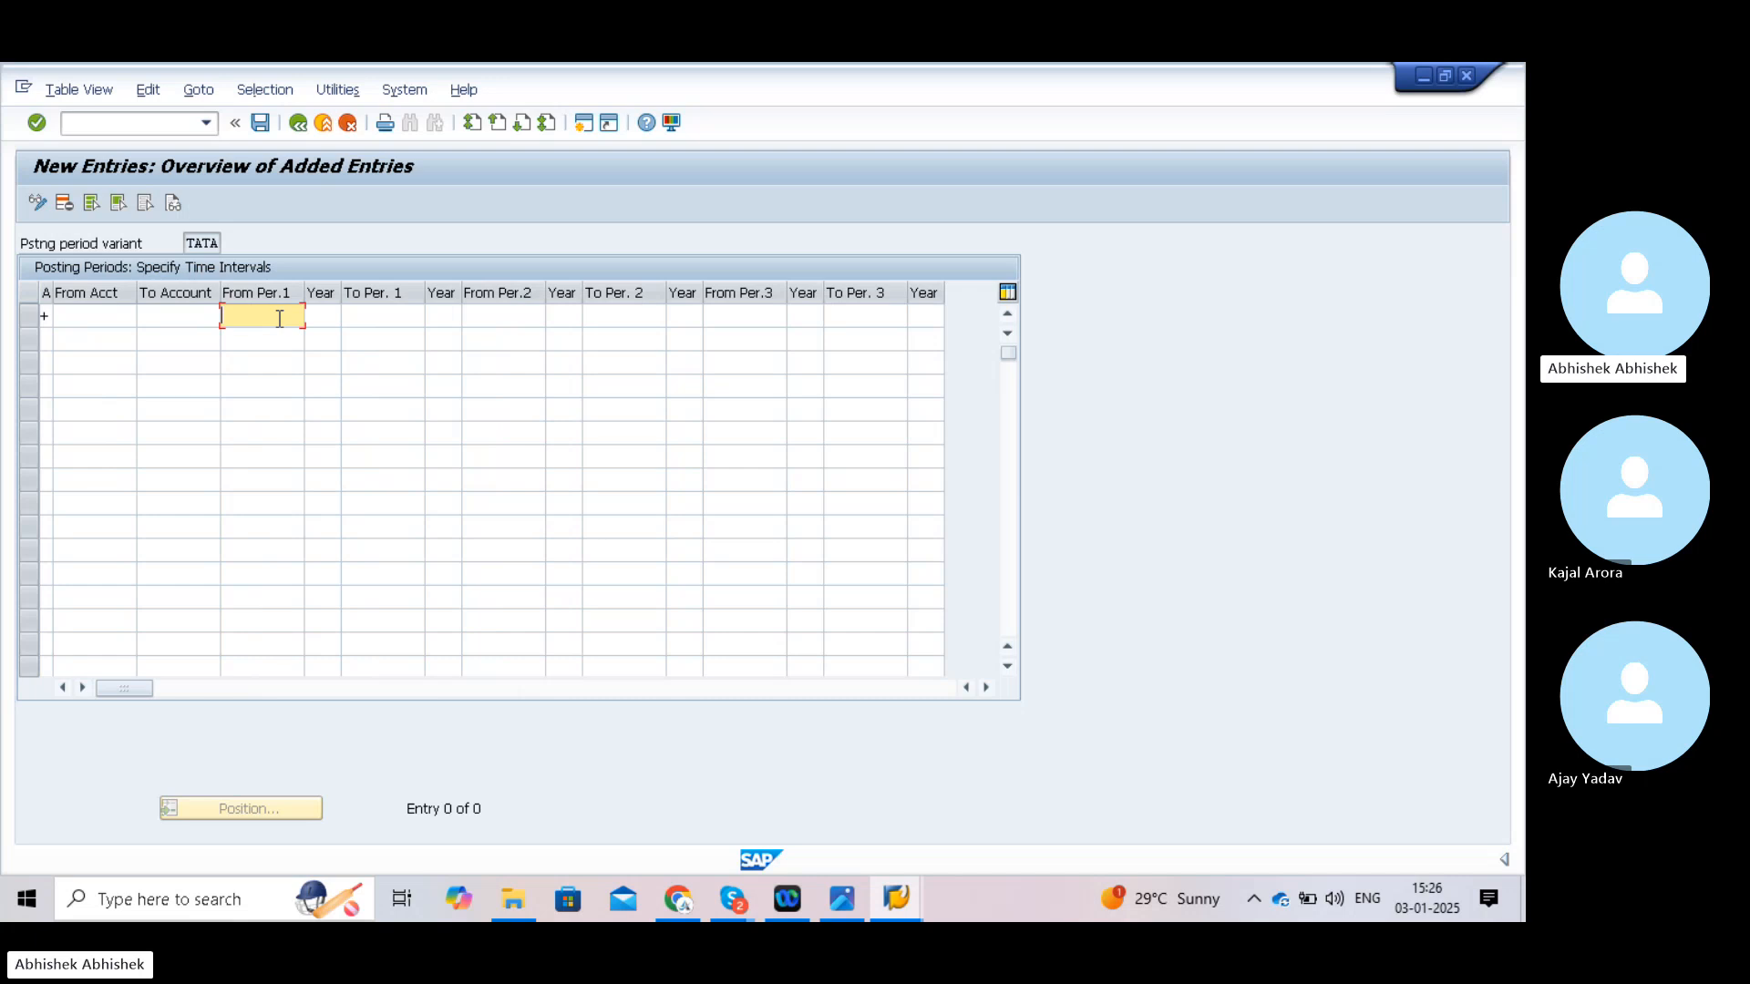
text(01)
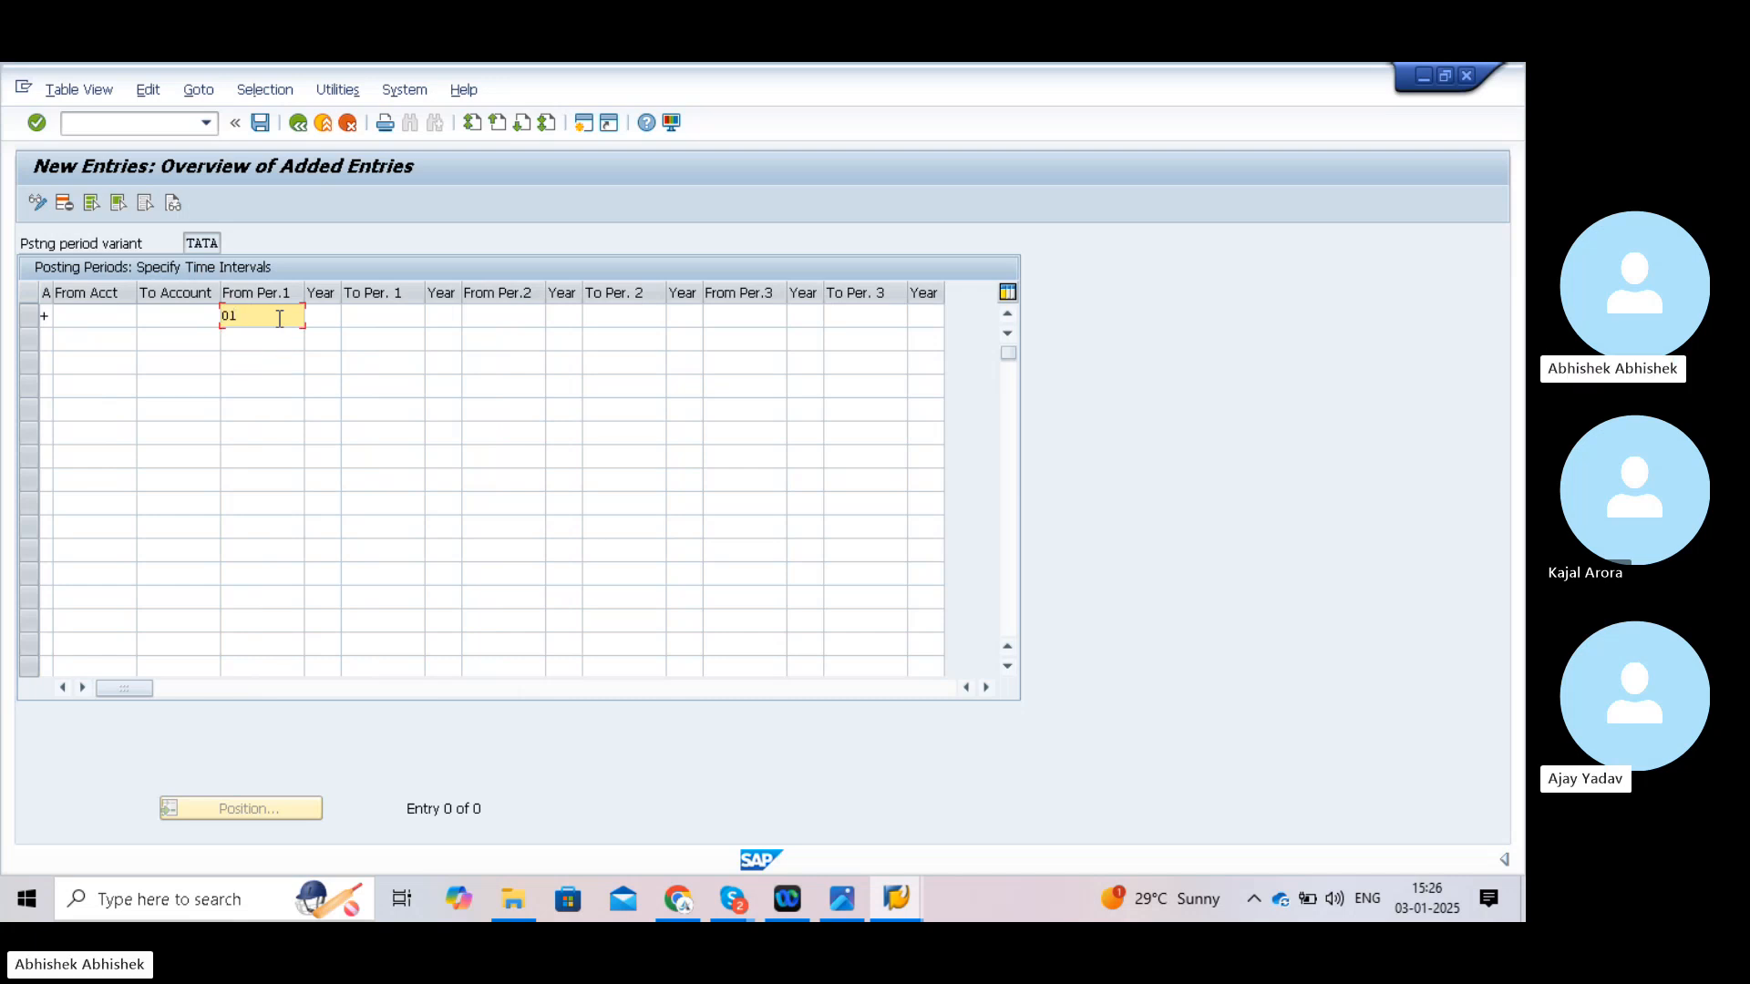
click(327, 318)
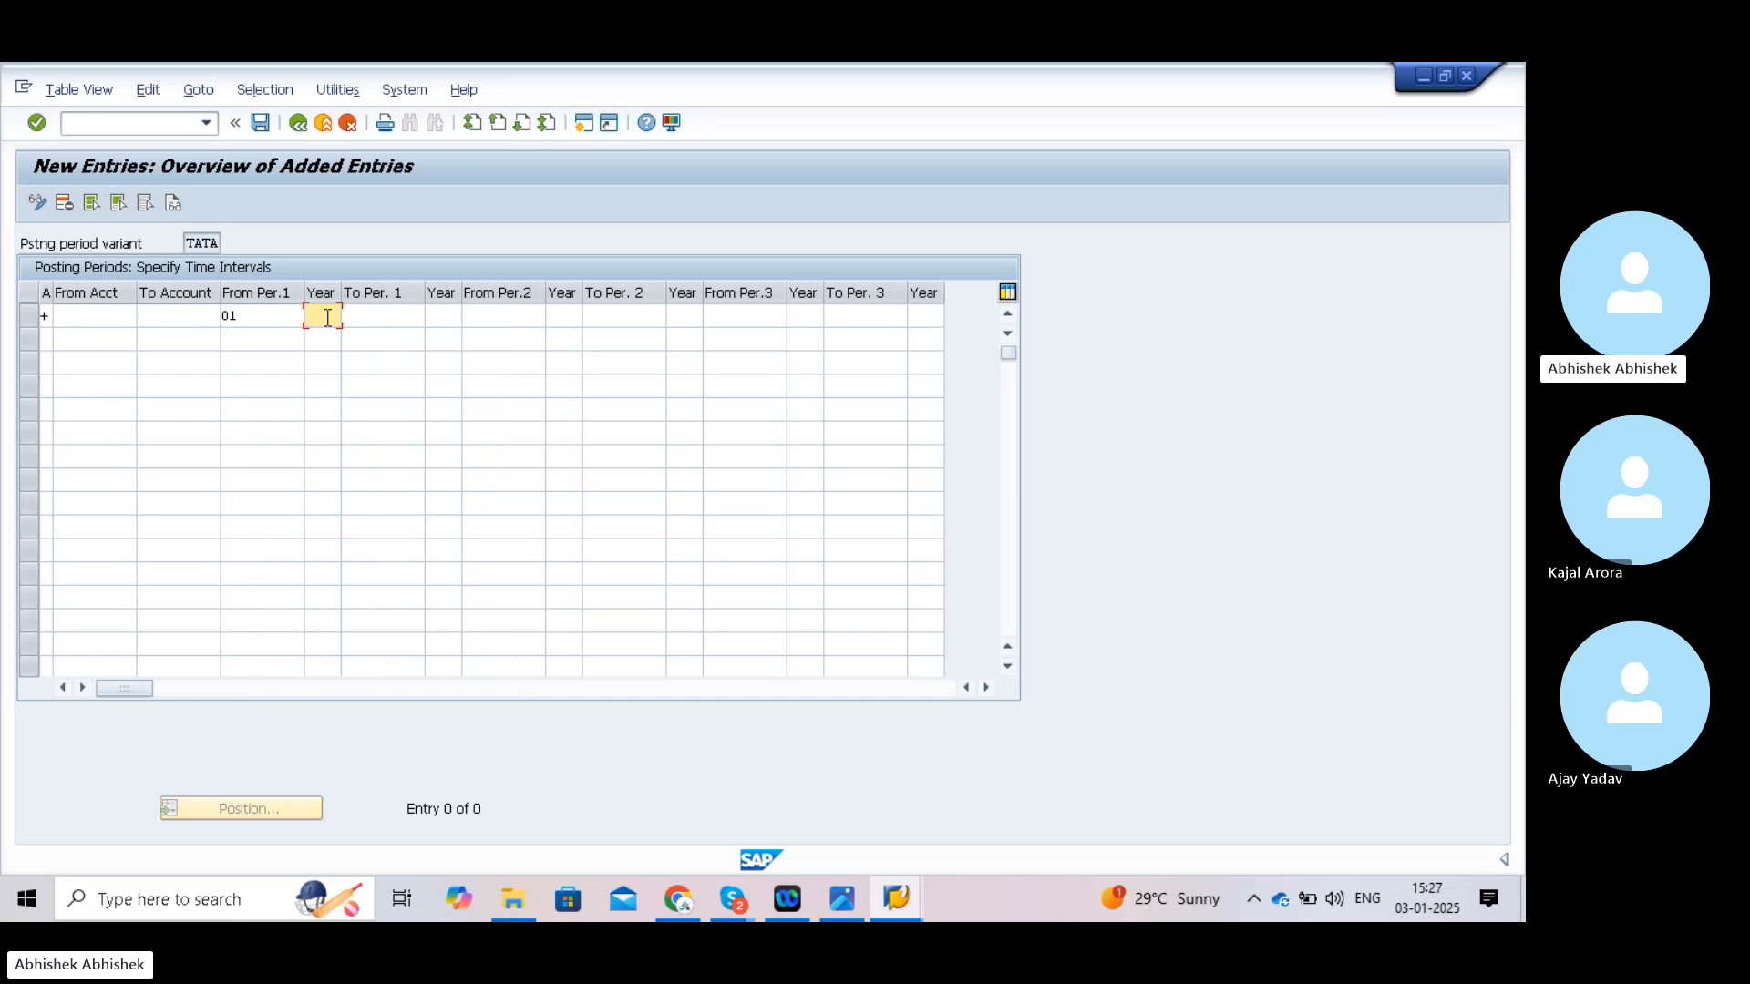
text(2024)
click(373, 315)
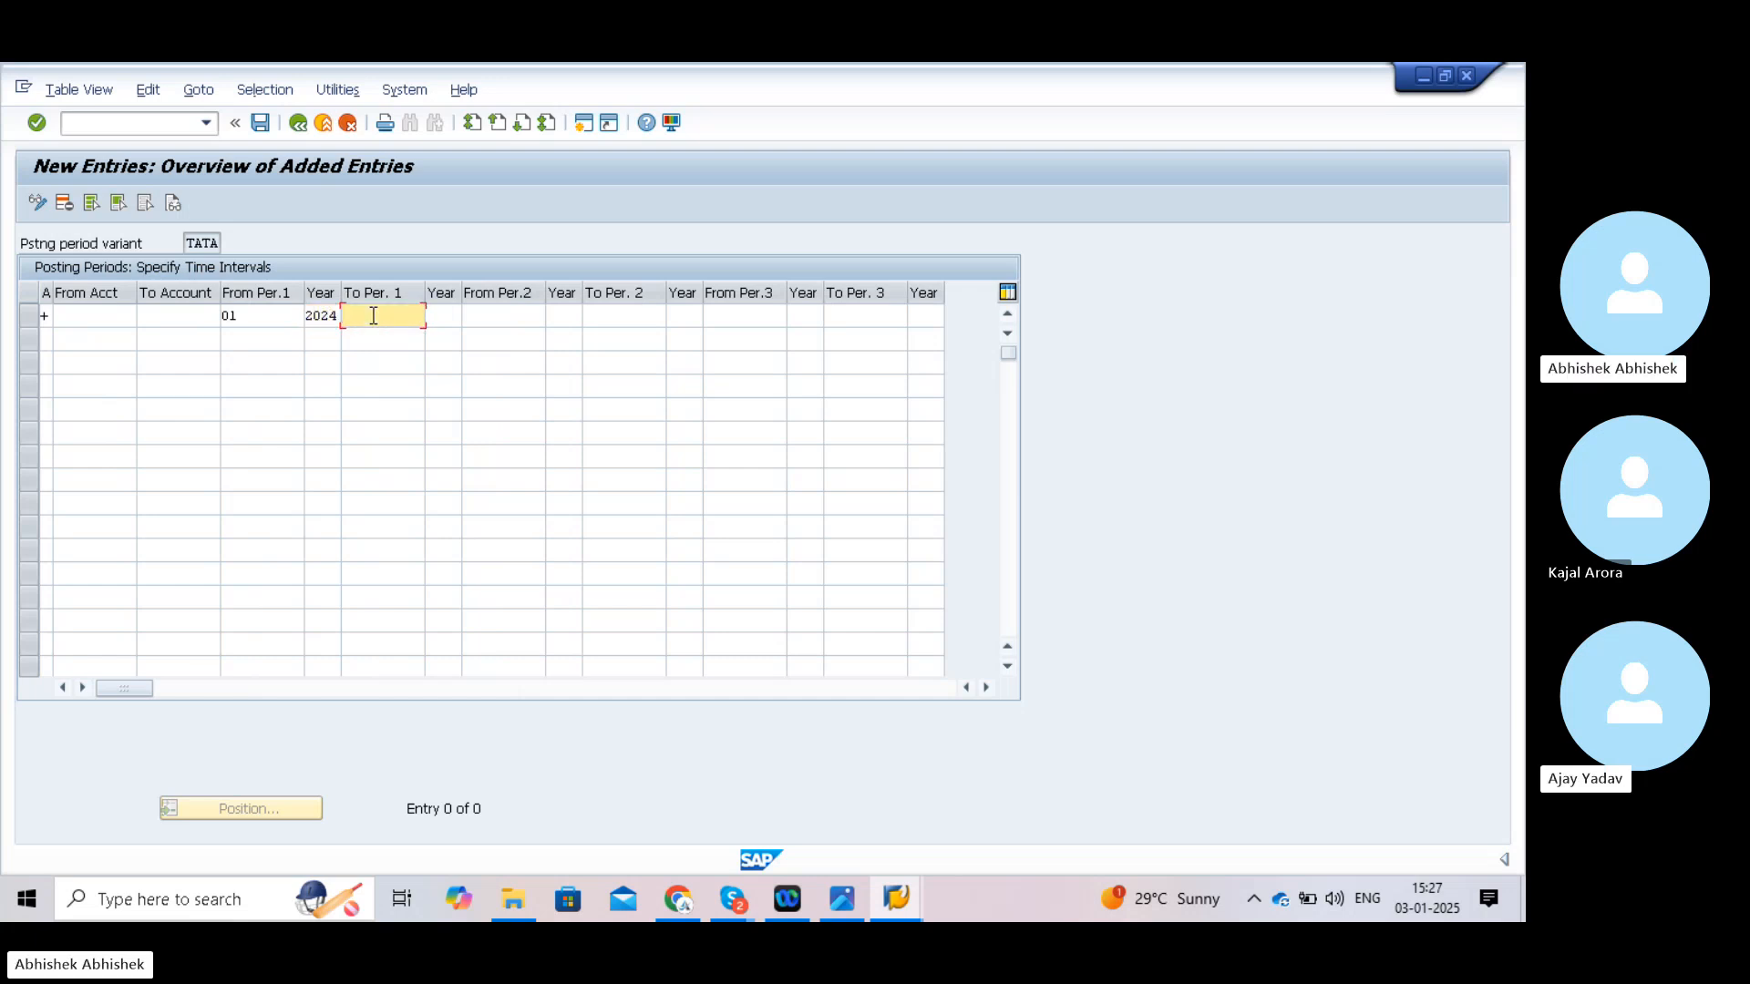
text(12)
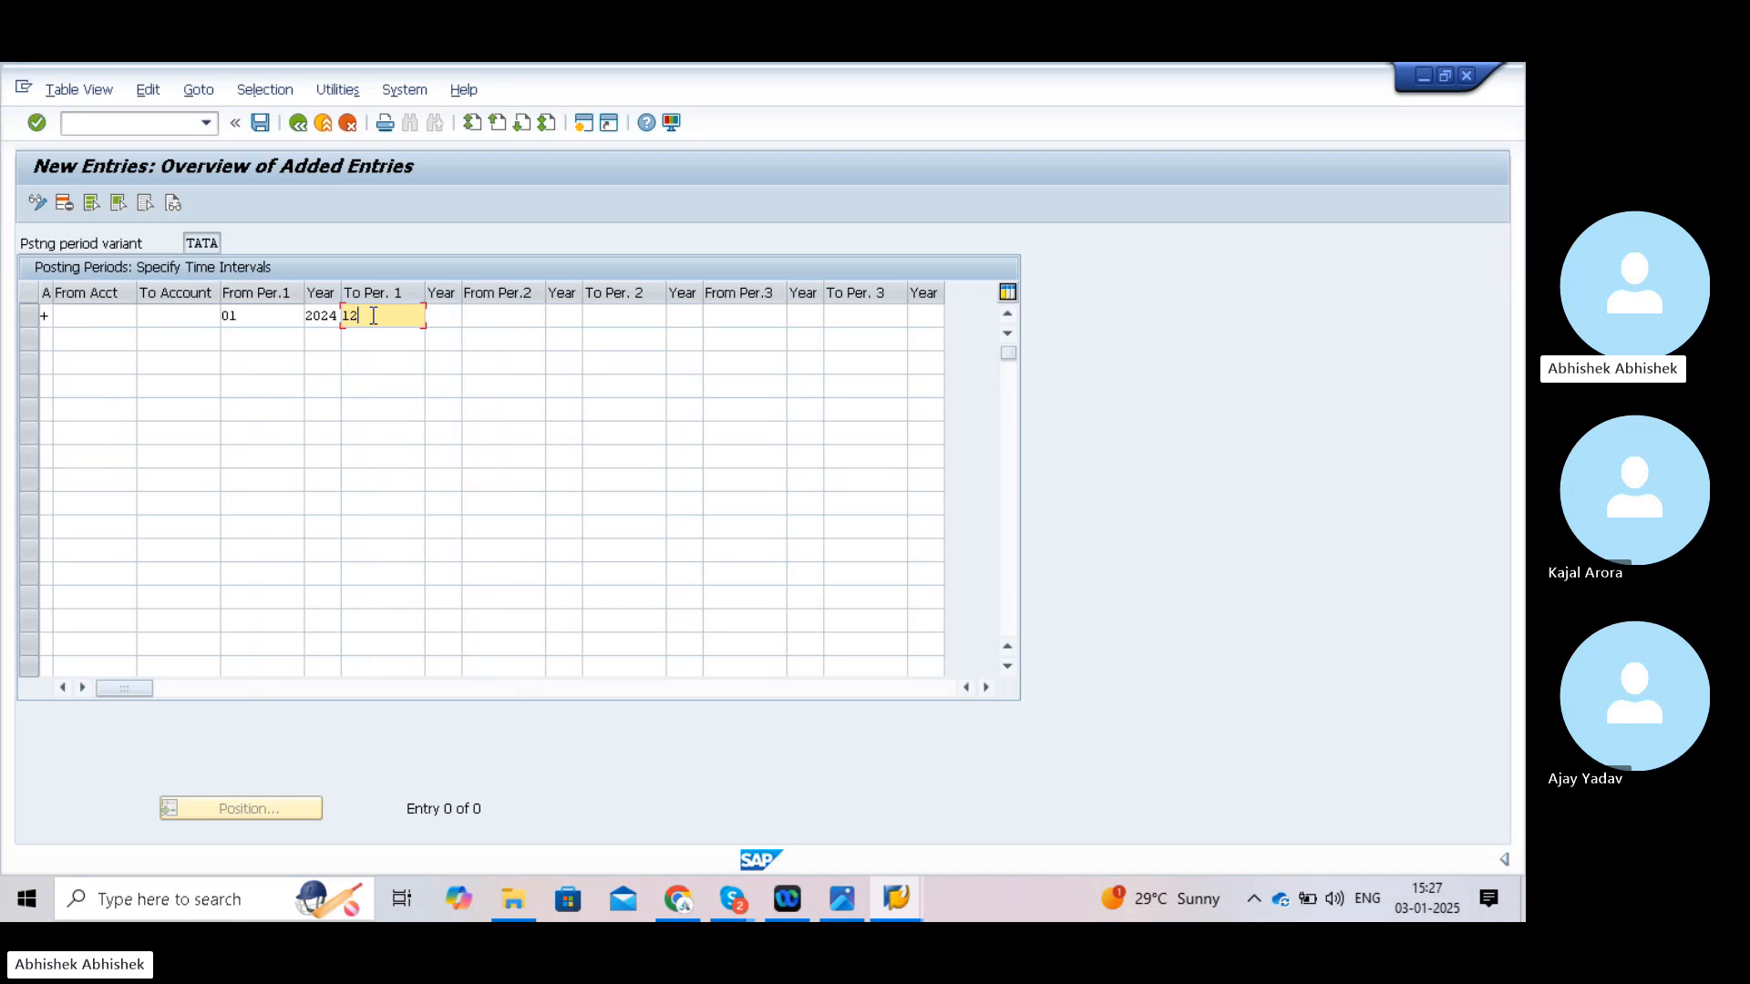
click(445, 317)
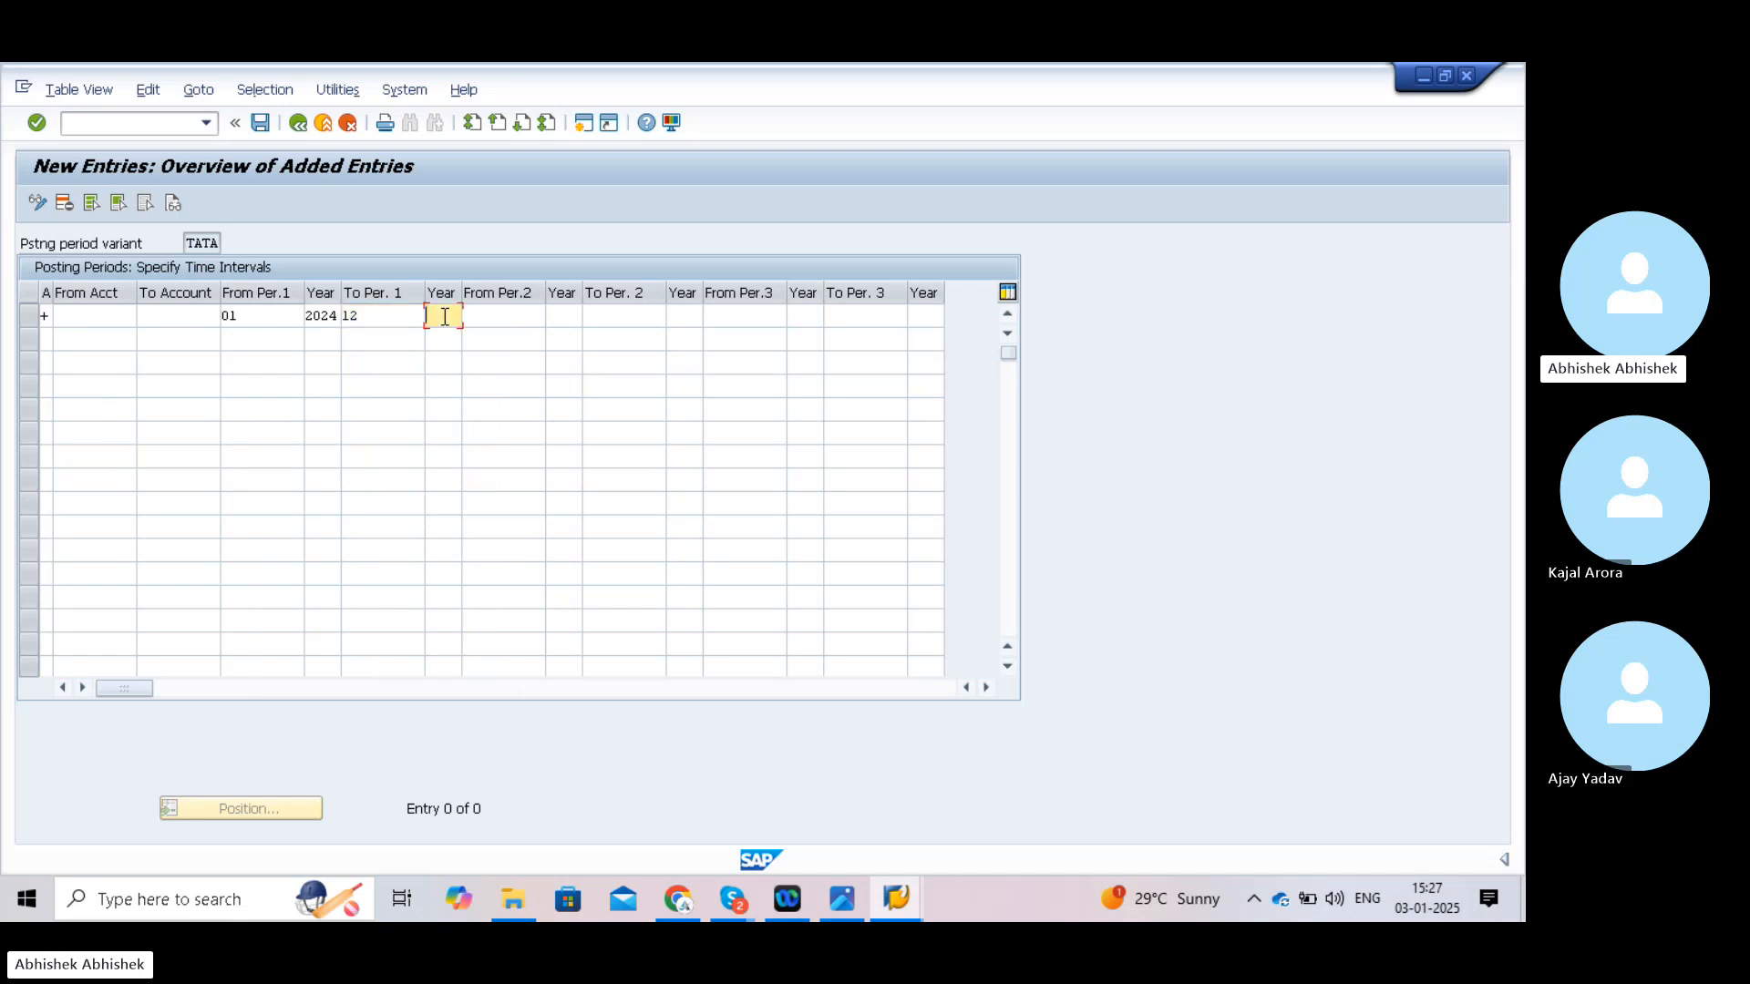
text(2024)
- Enter the second interval from special period 13/2024 to 16/2024
click(493, 319)
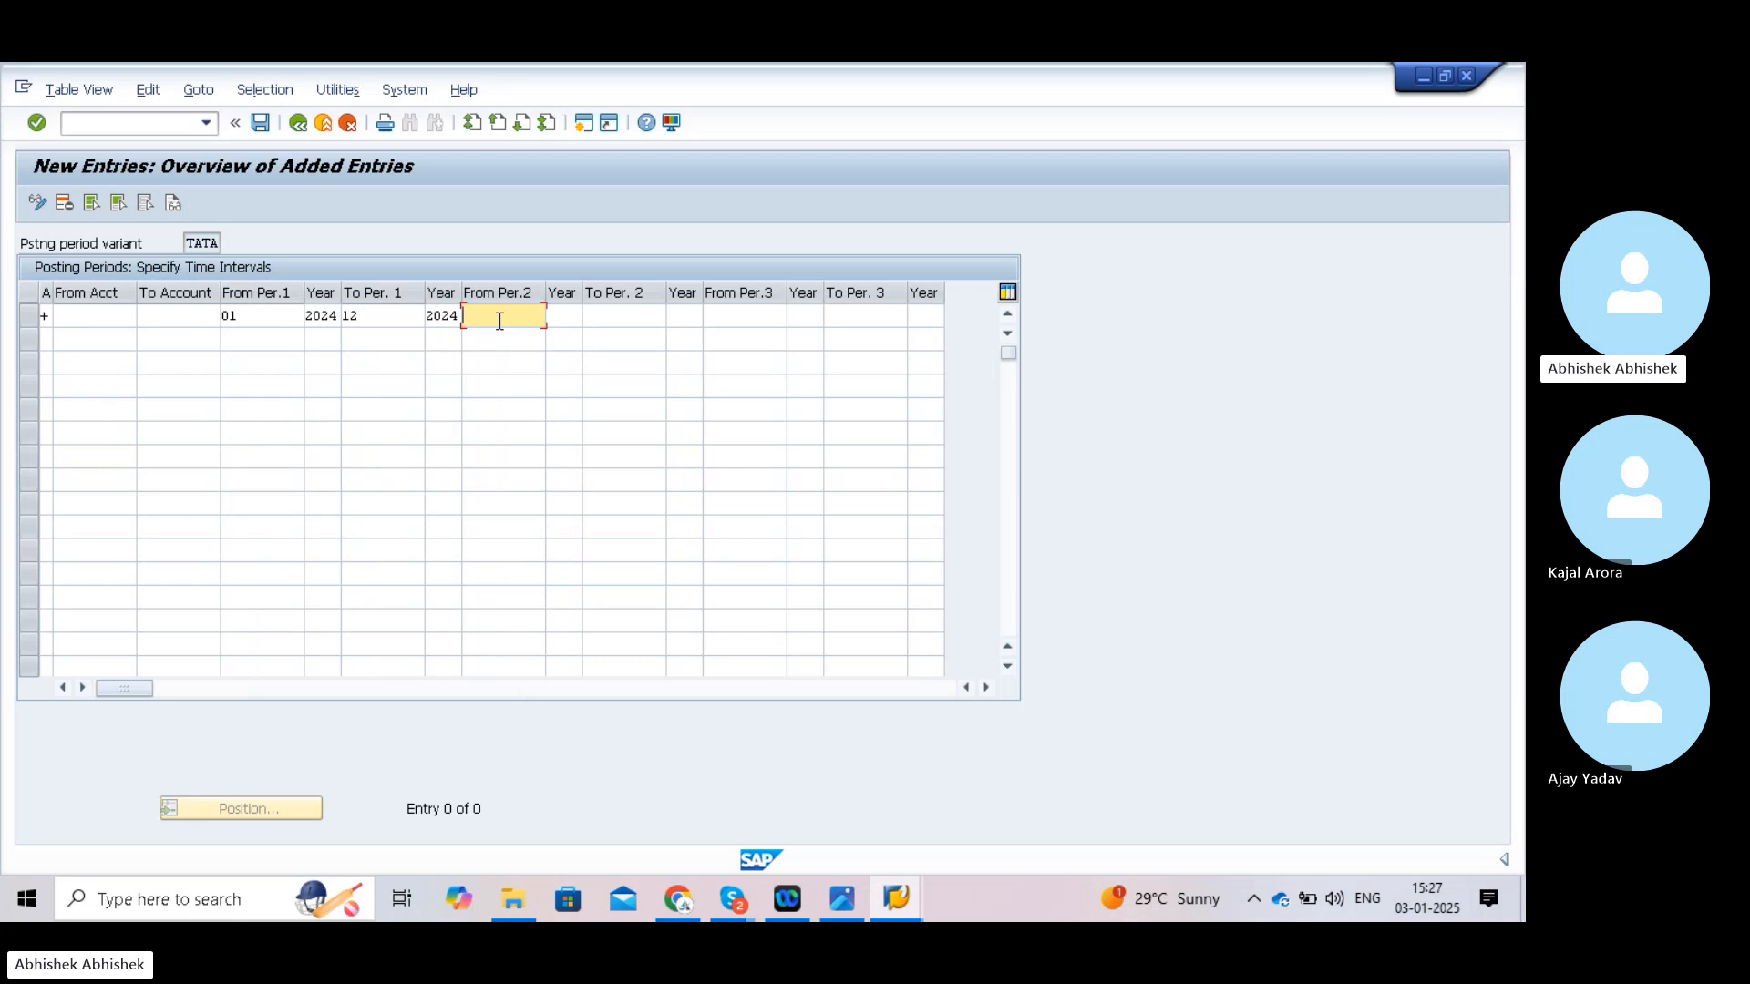
text(13)
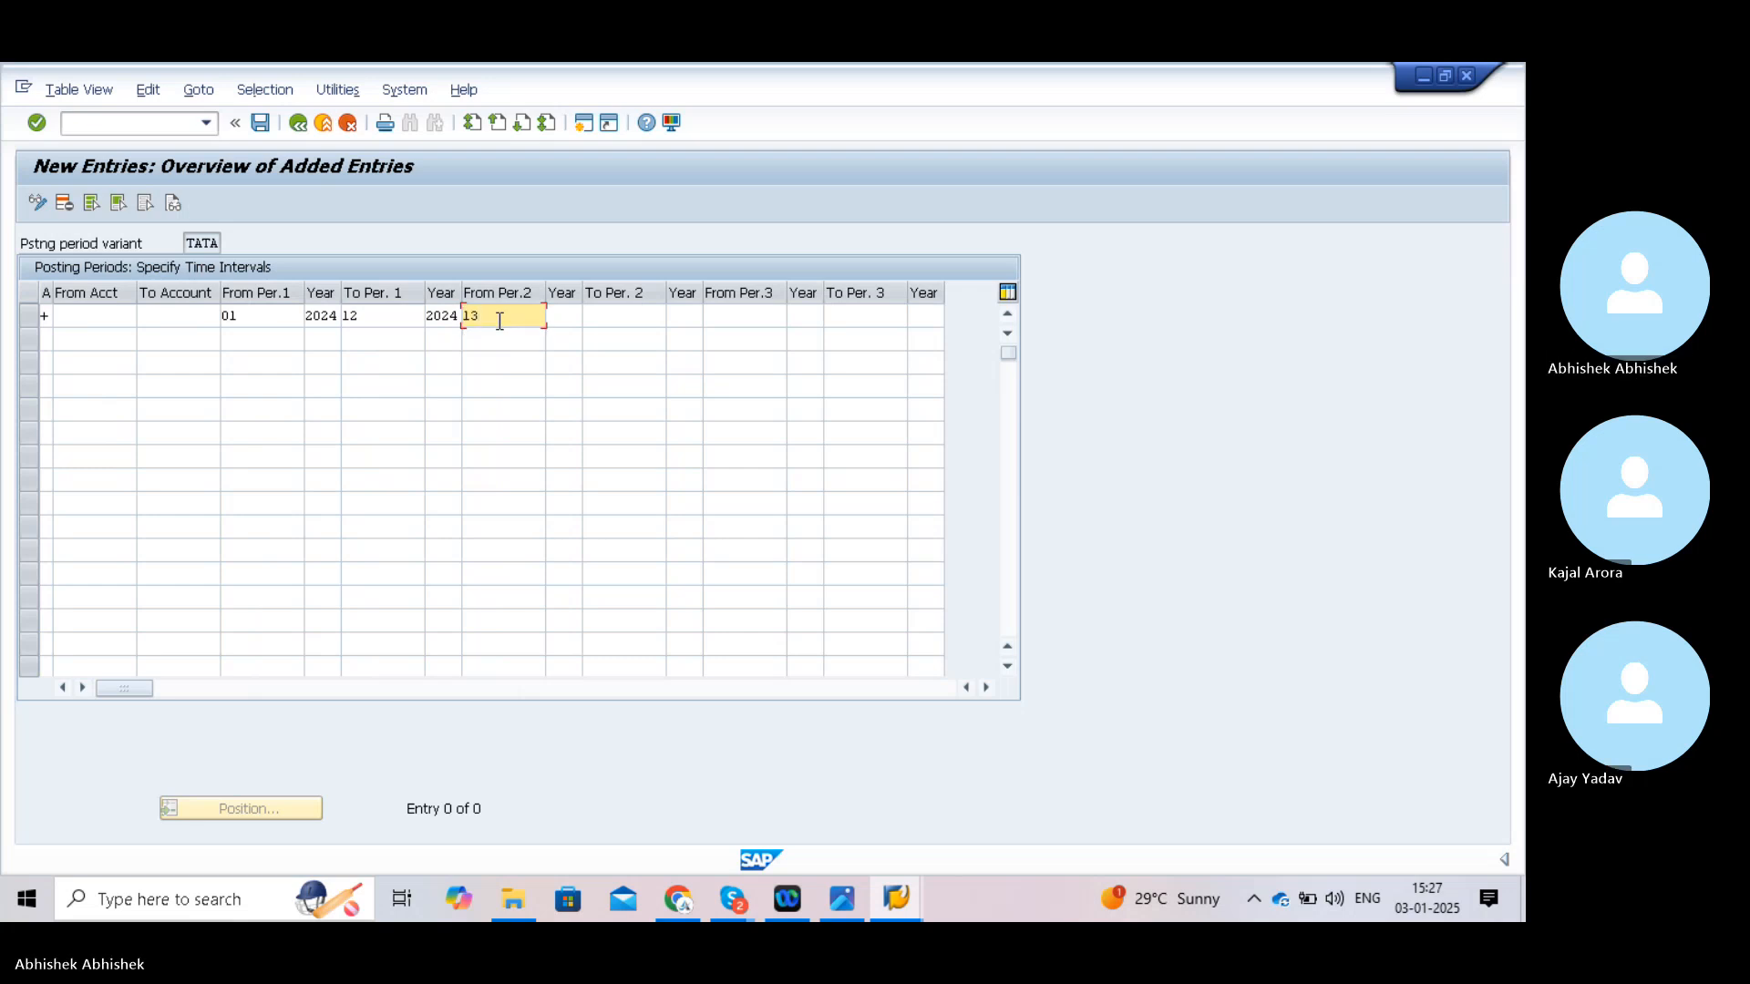
click(565, 312)
text(2024)
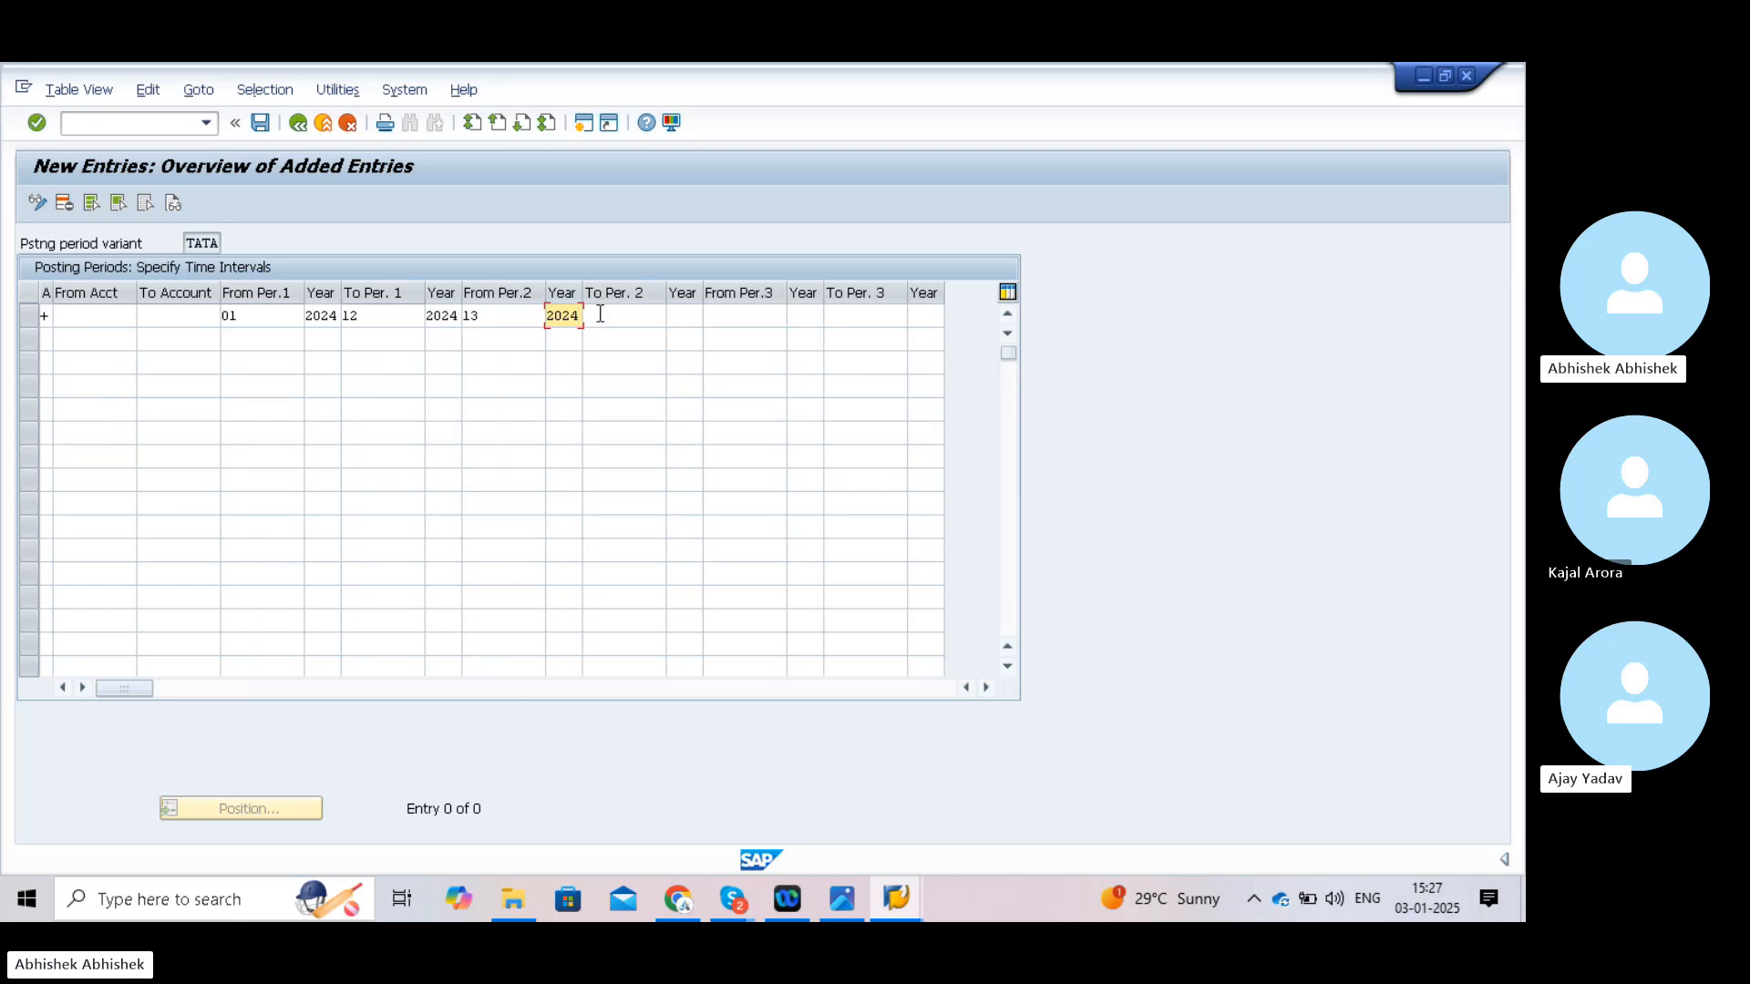
click(600, 315)
text(16)
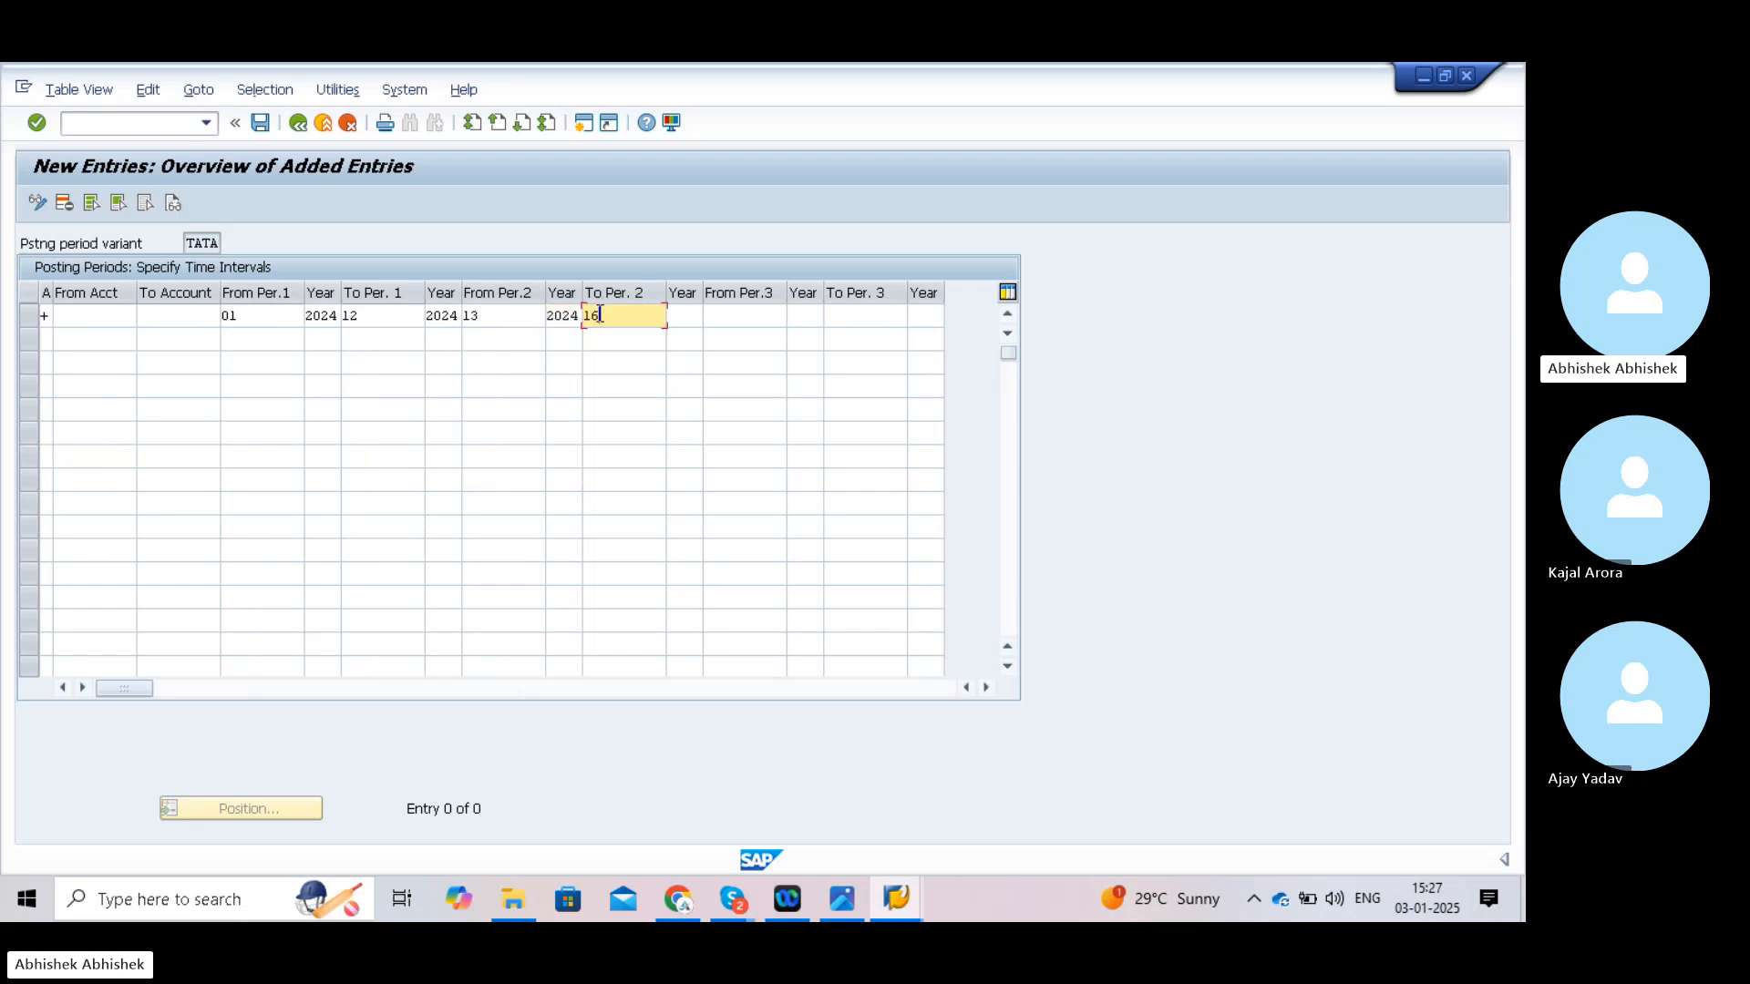
click(684, 319)
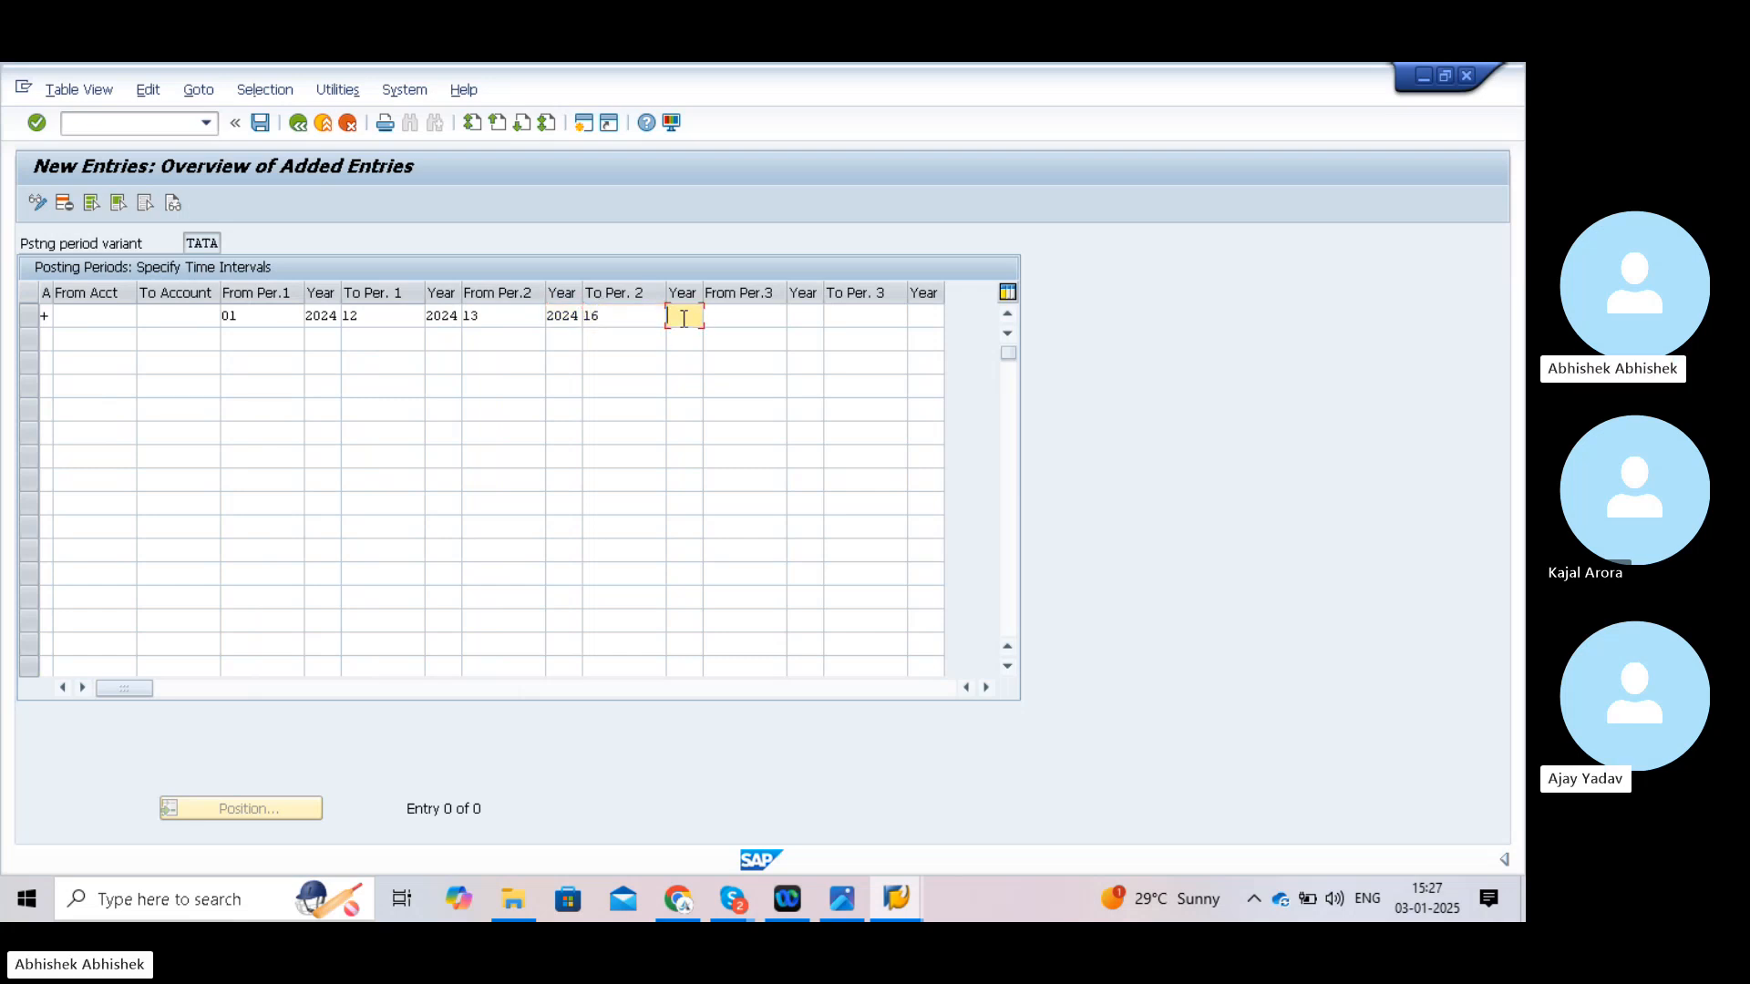
text(2024)
- Save variant TATA's 2024 period intervals under the customizing request and return to SAP Easy Access with /n
click(260, 126)
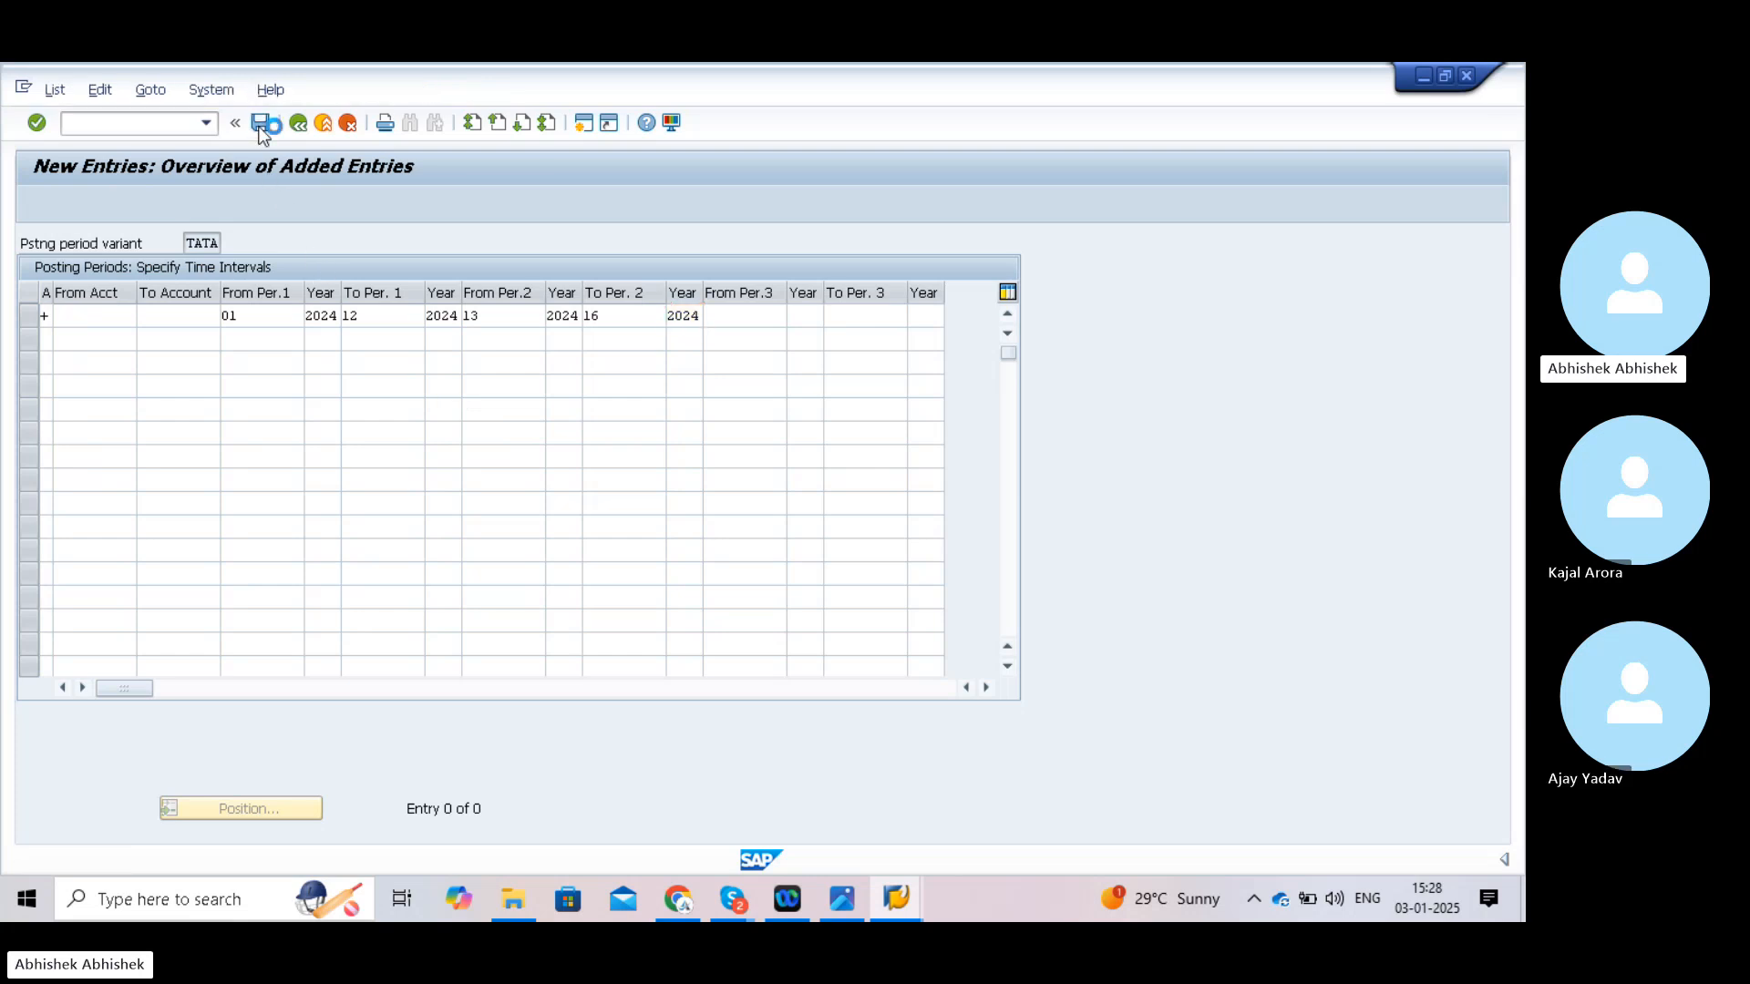
click(328, 444)
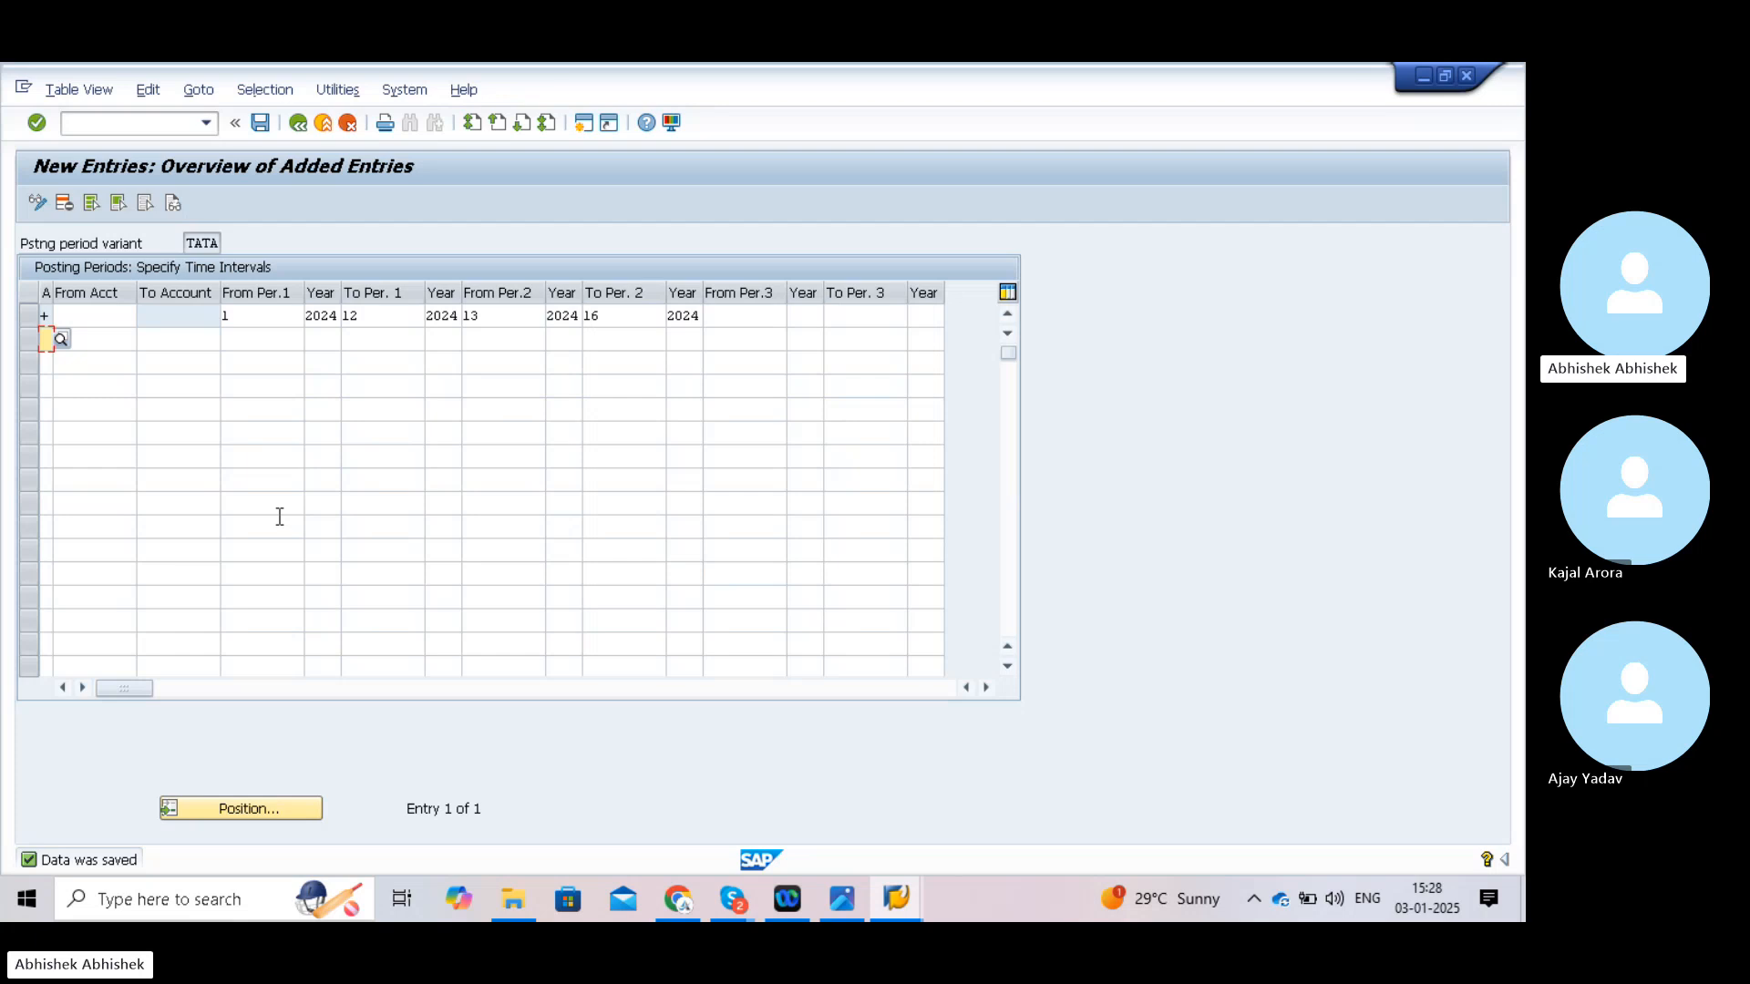
click(125, 127)
text(/n)
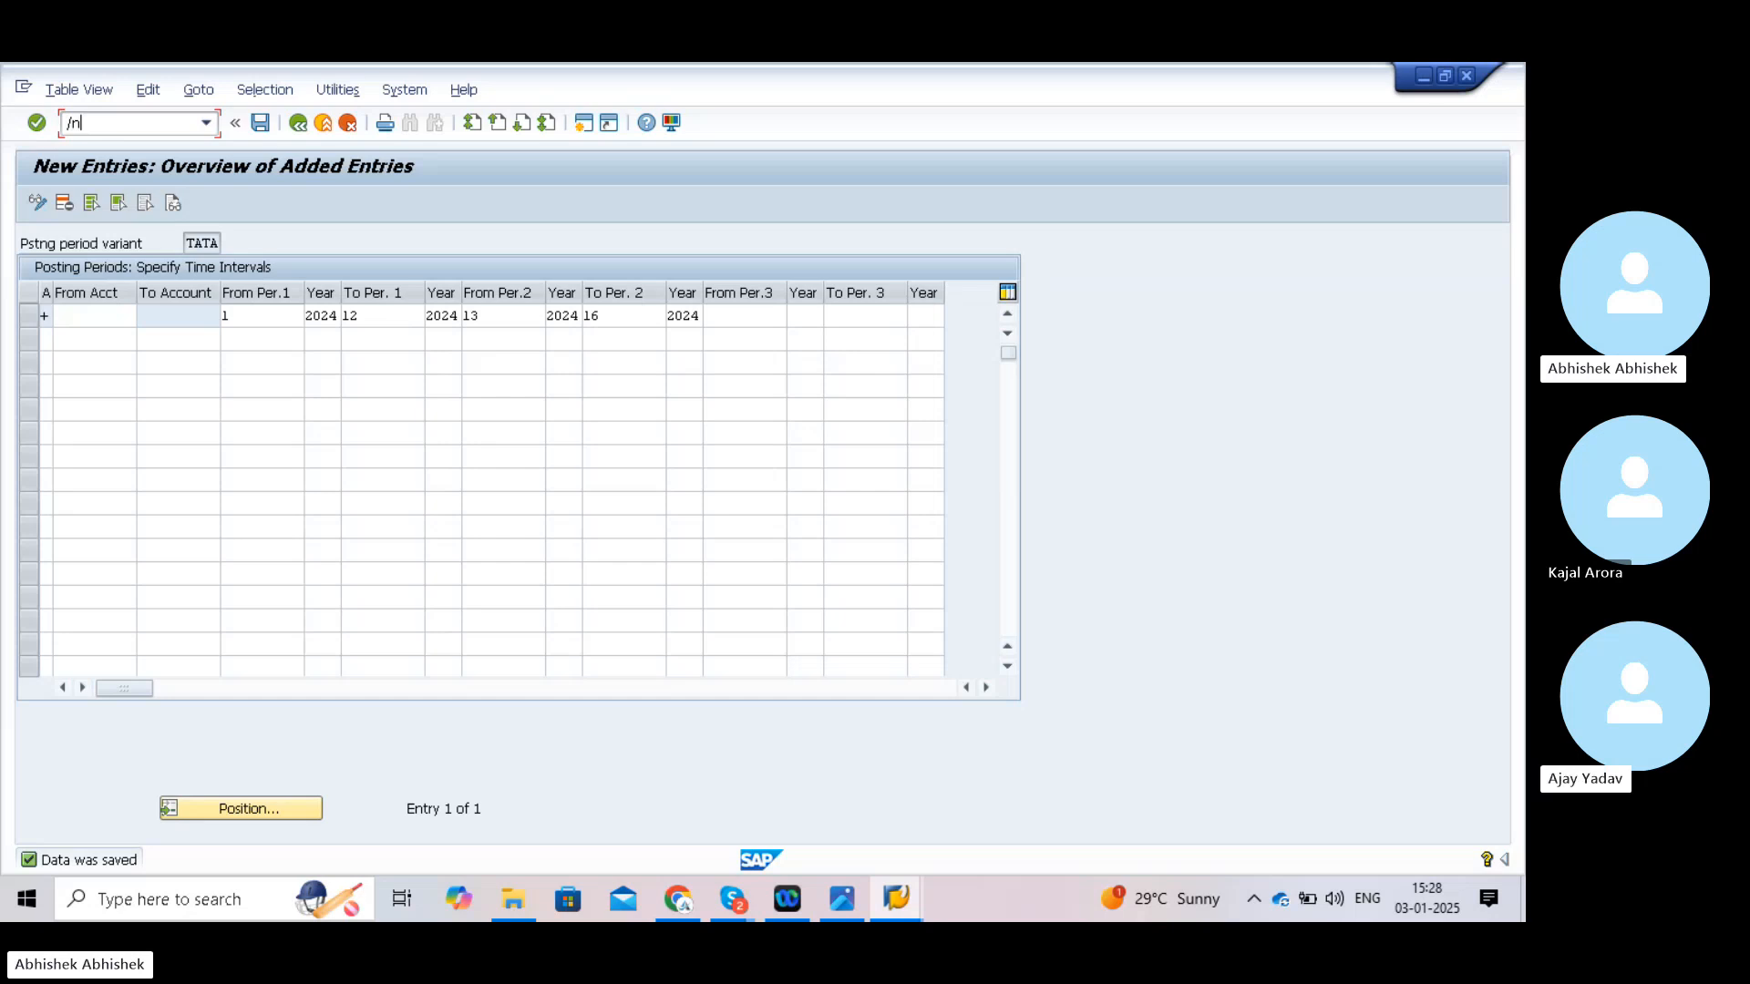
key(Return)
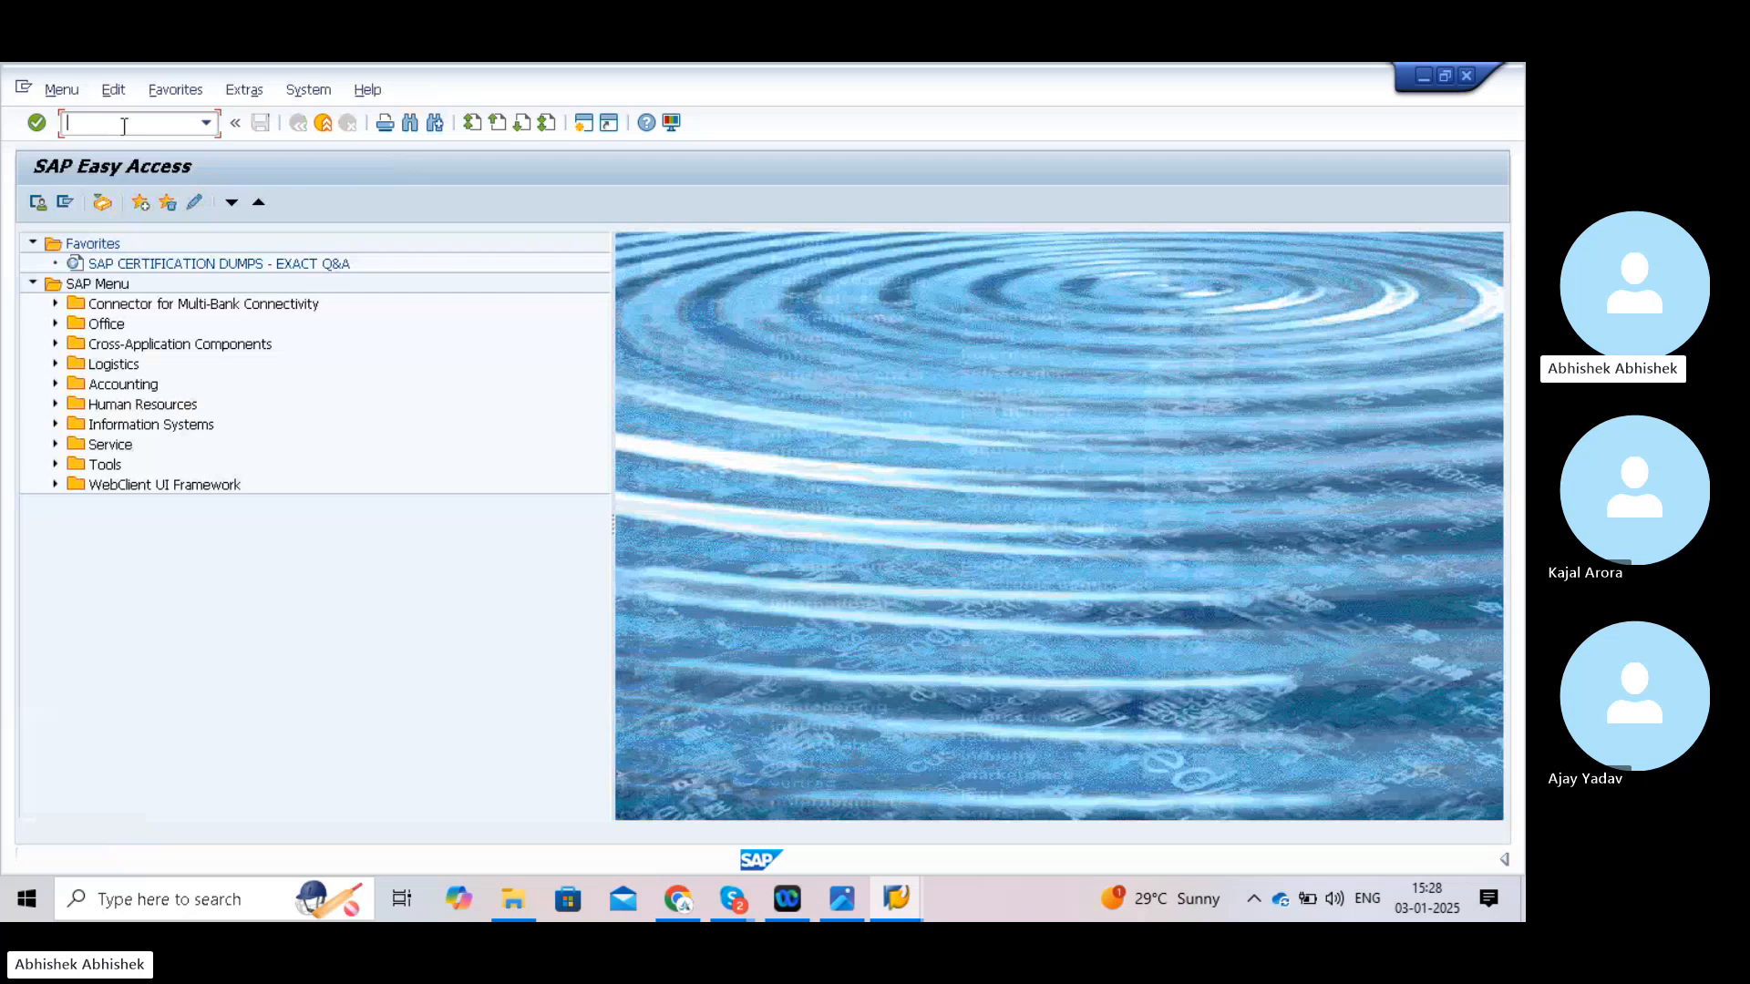
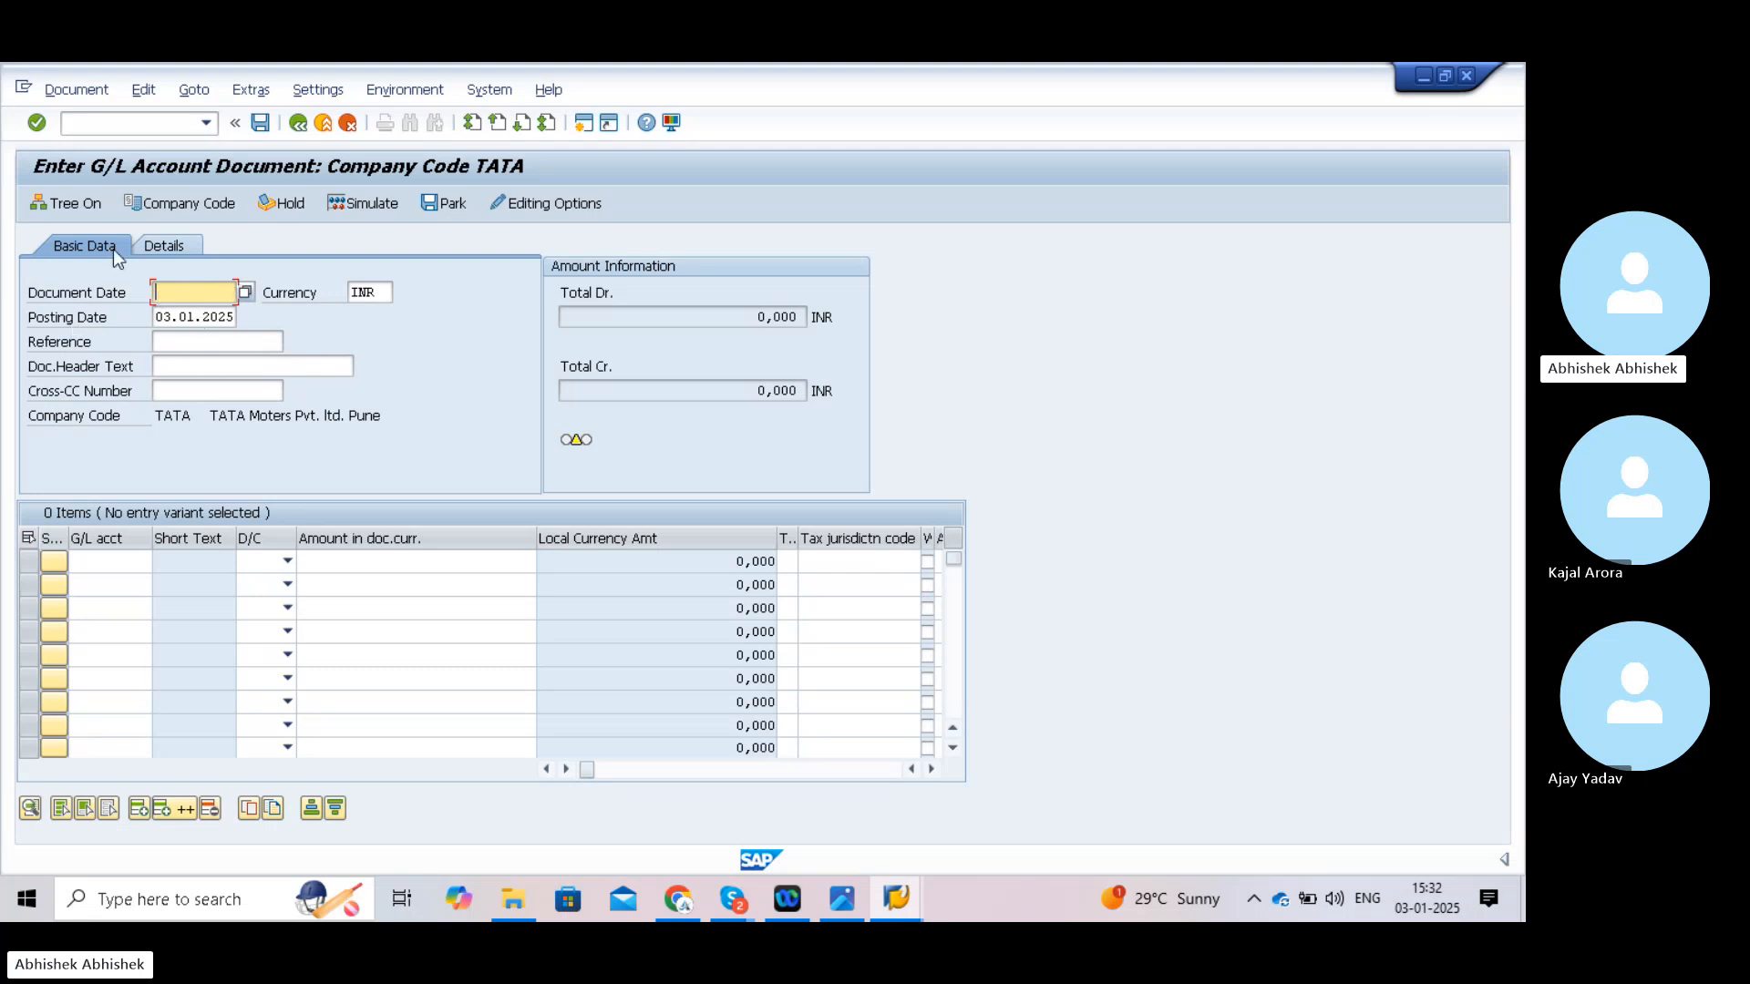
- Open the field status variants maintenance with transaction /nOBC4
click(119, 121)
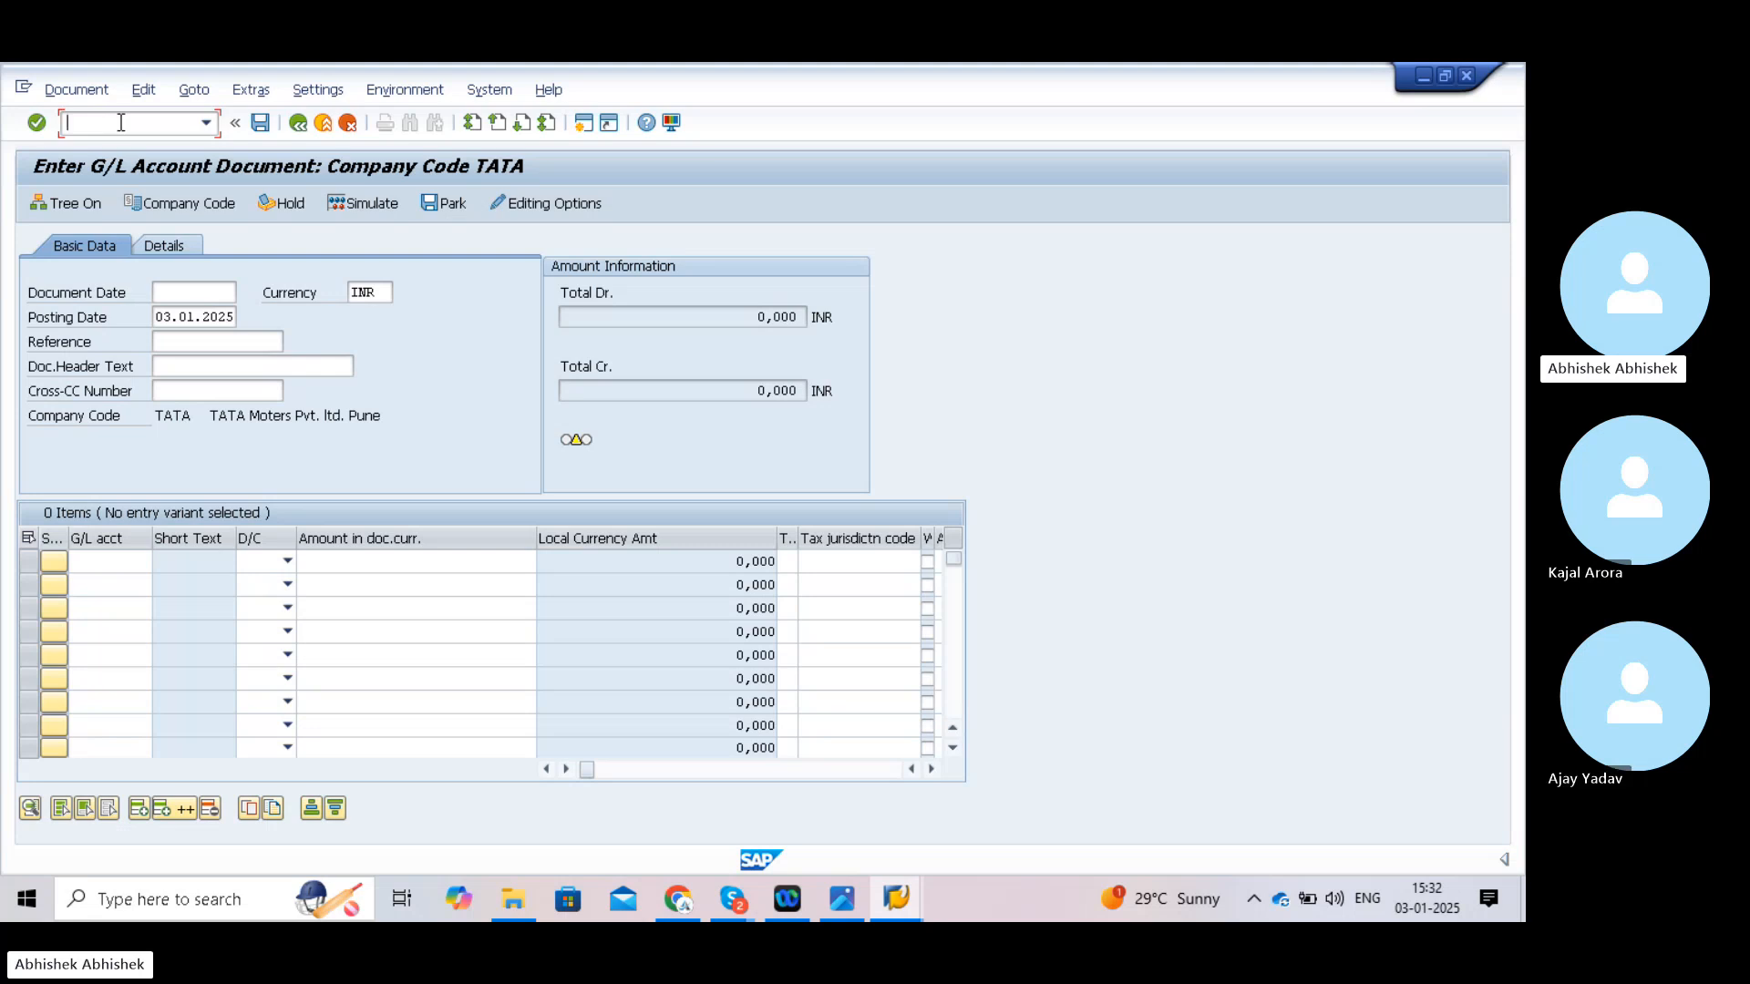
text(/)
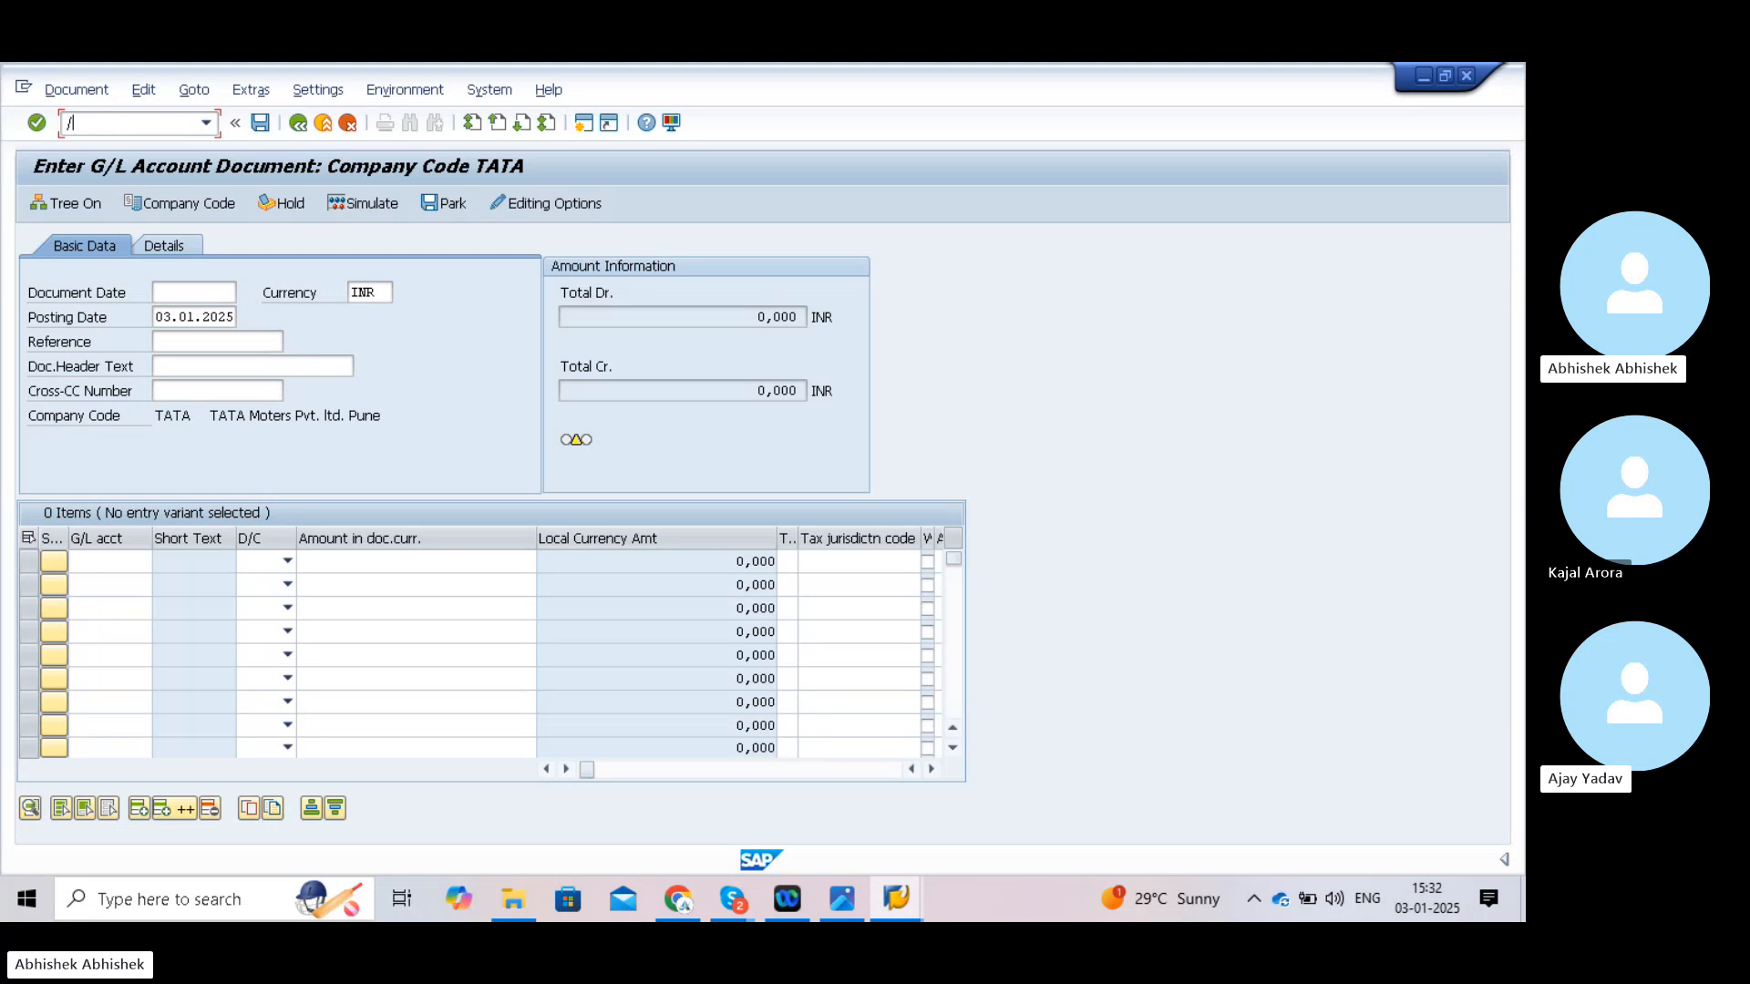
text(nobc4)
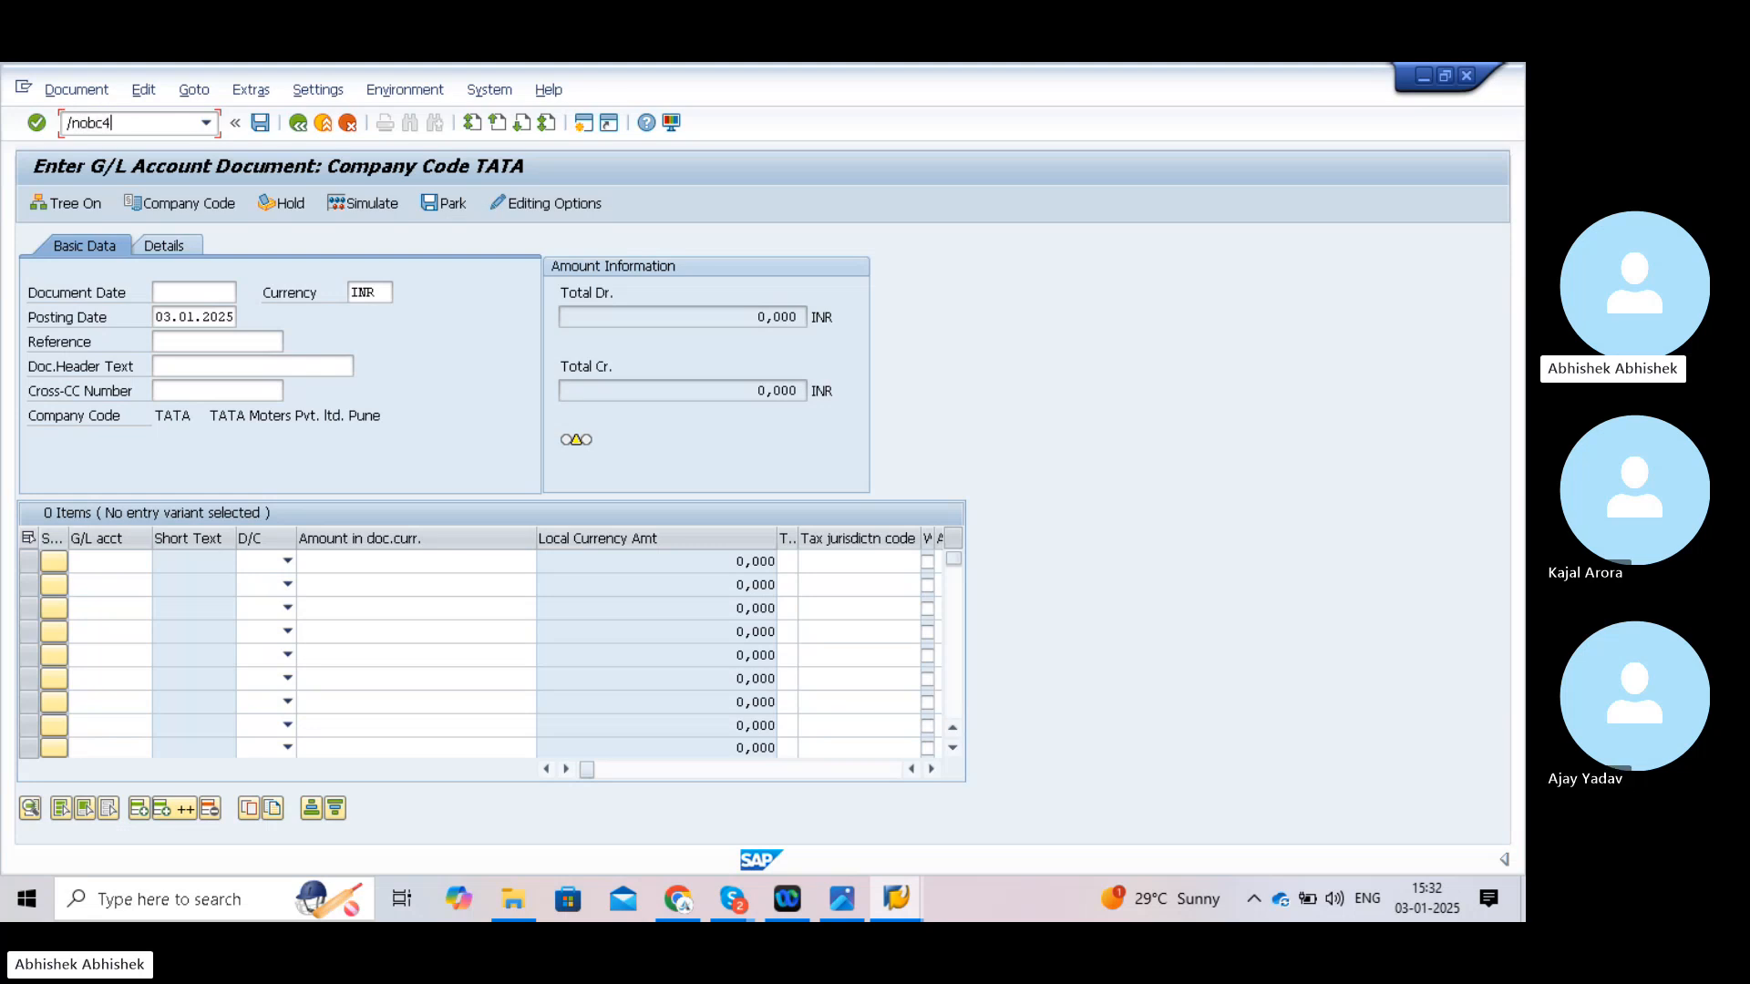
key(Return)
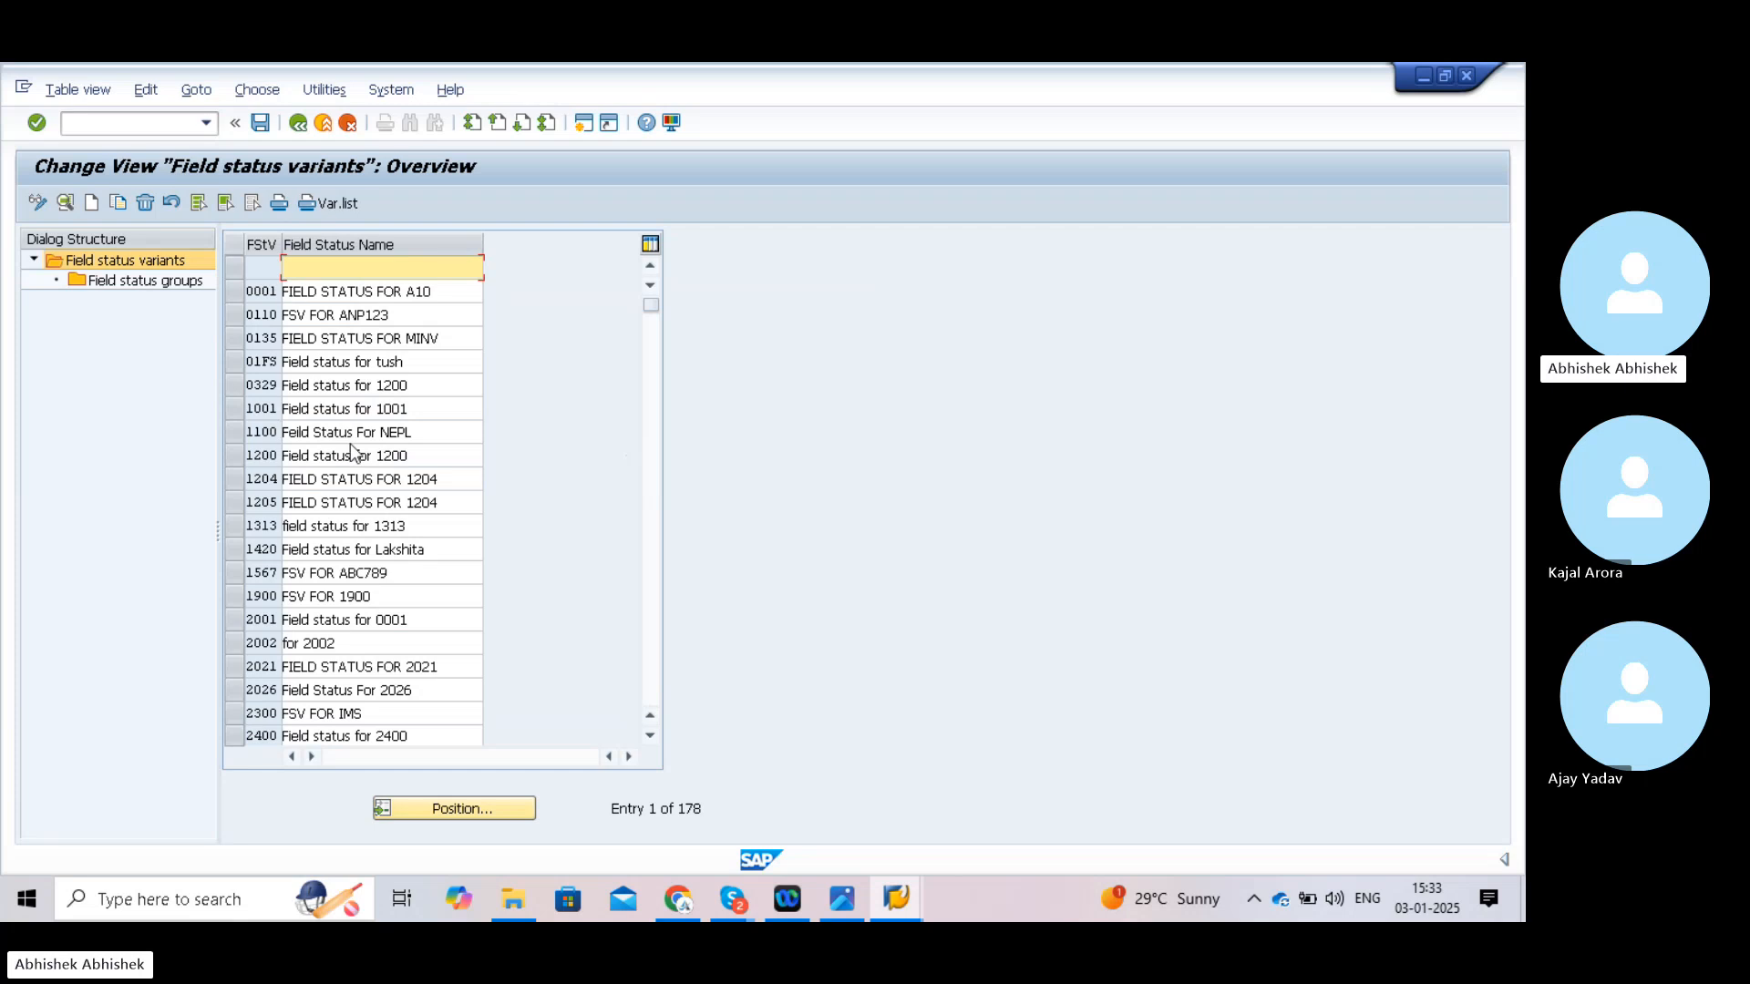
click(231, 461)
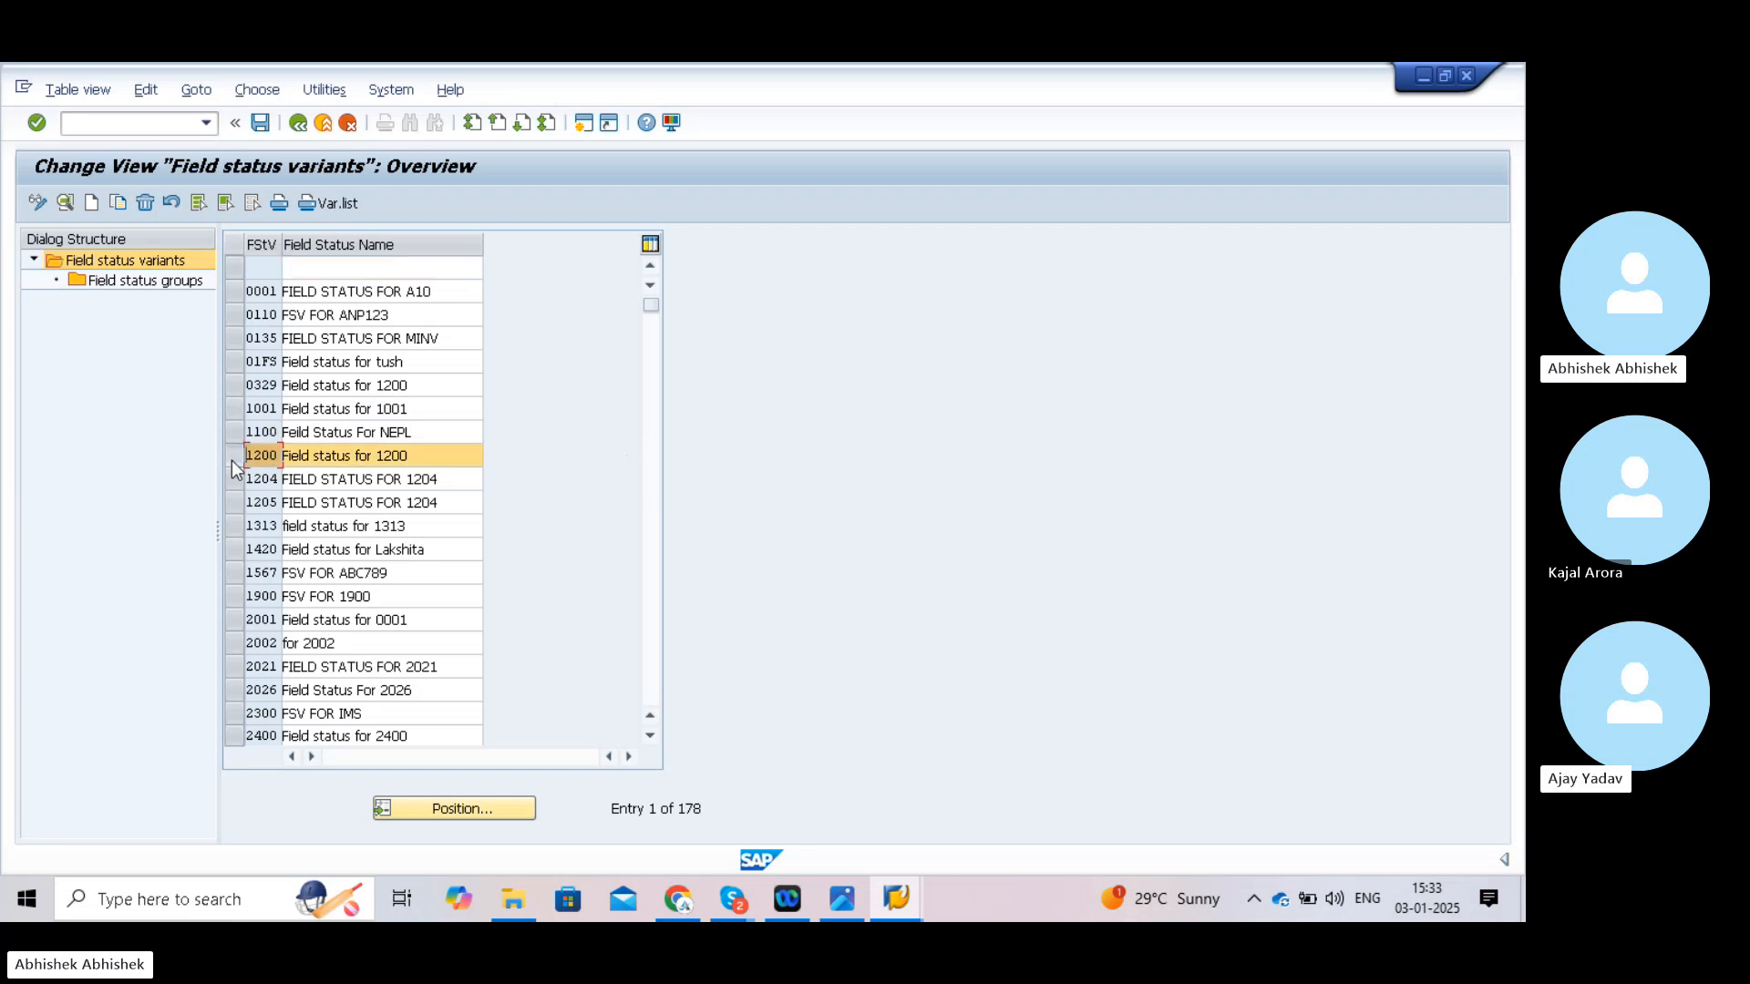
click(119, 283)
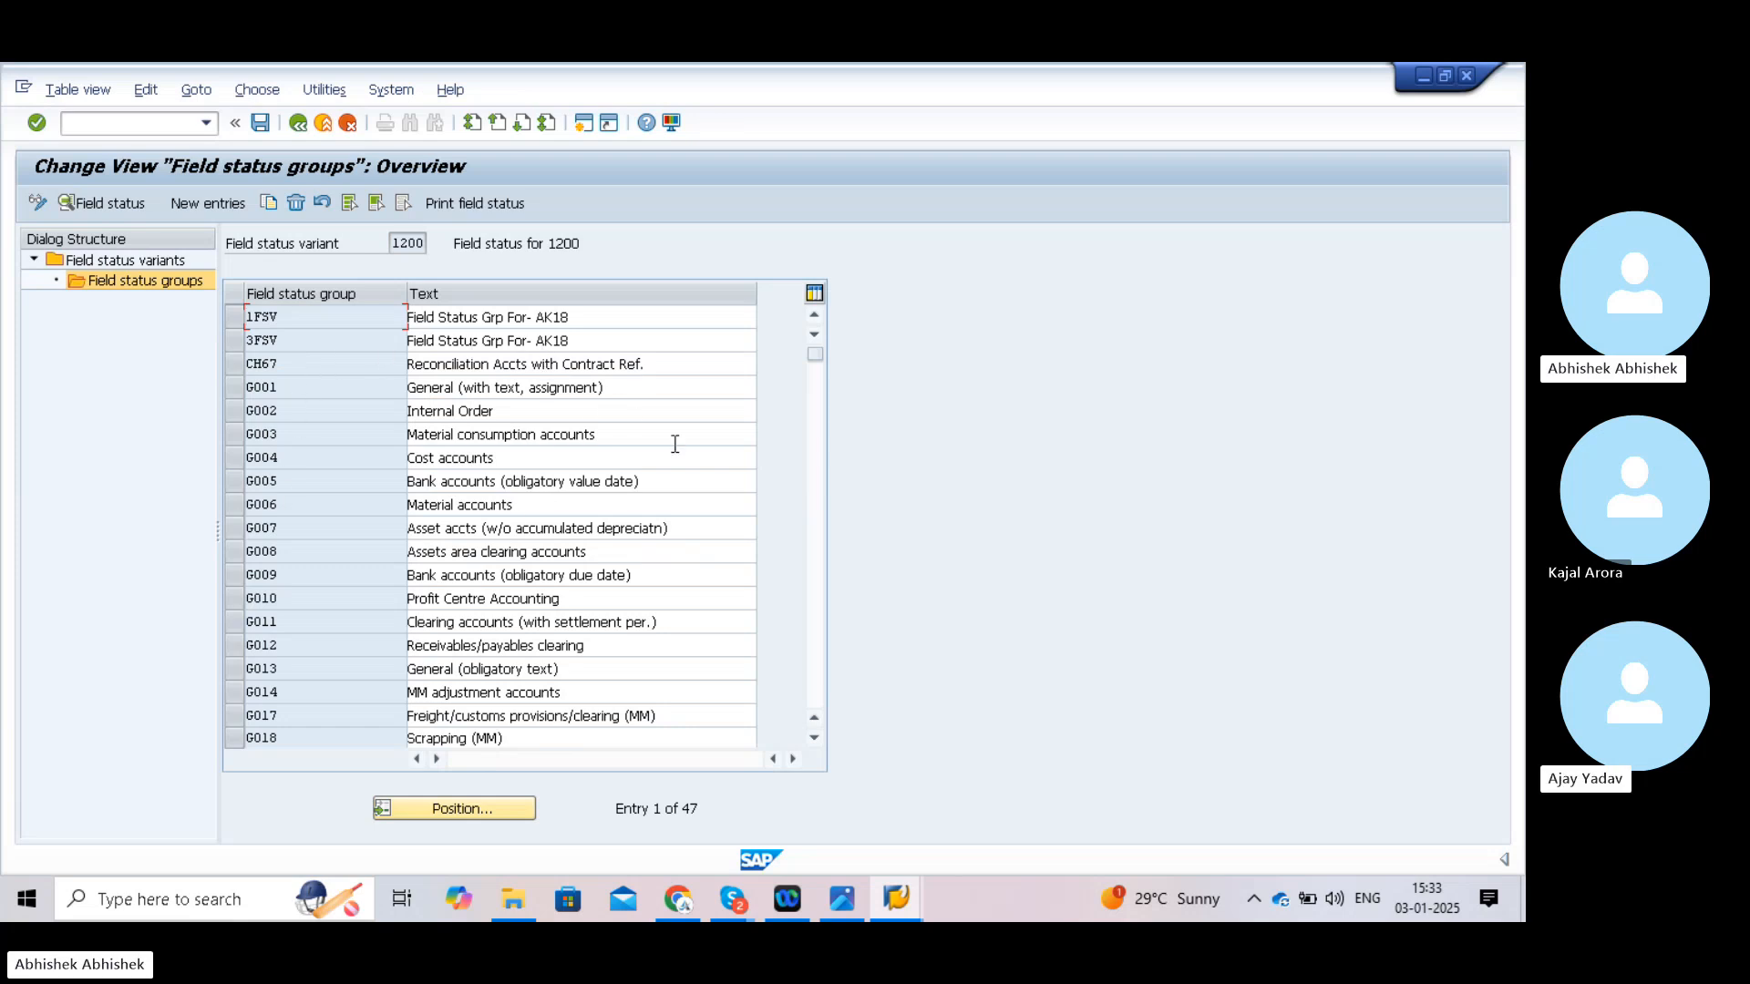
click(812, 738)
click(812, 738)
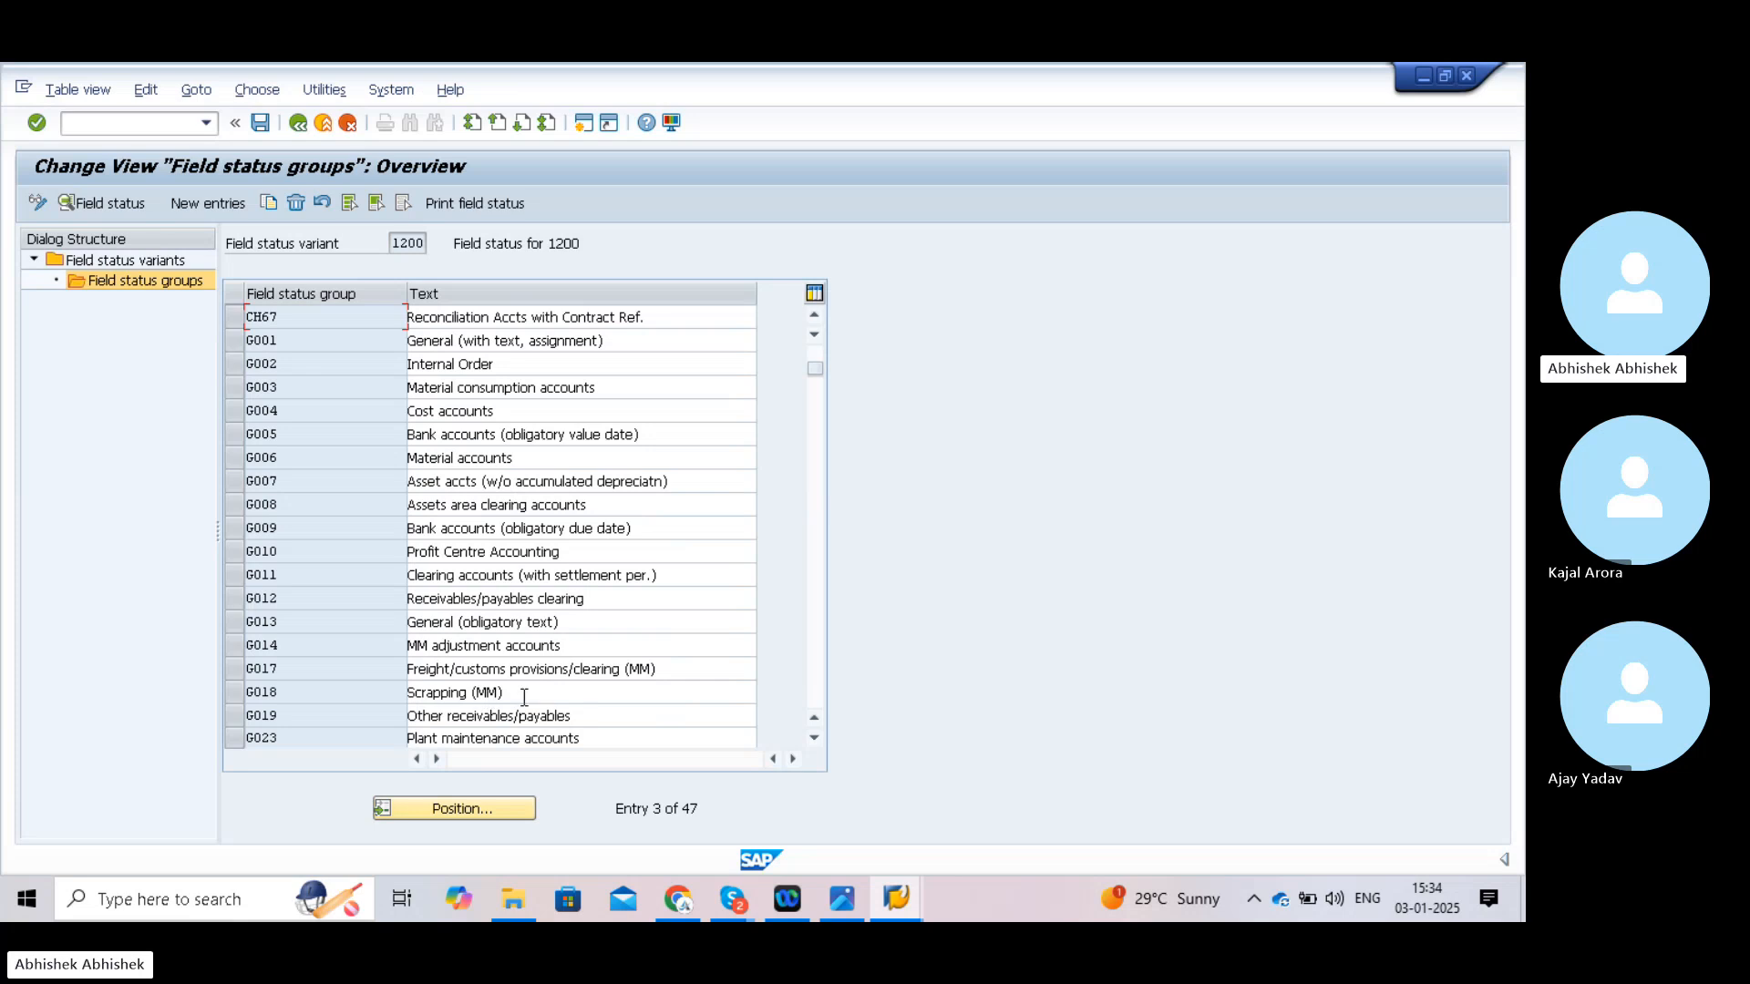
click(814, 739)
click(814, 739)
click(813, 739)
click(814, 739)
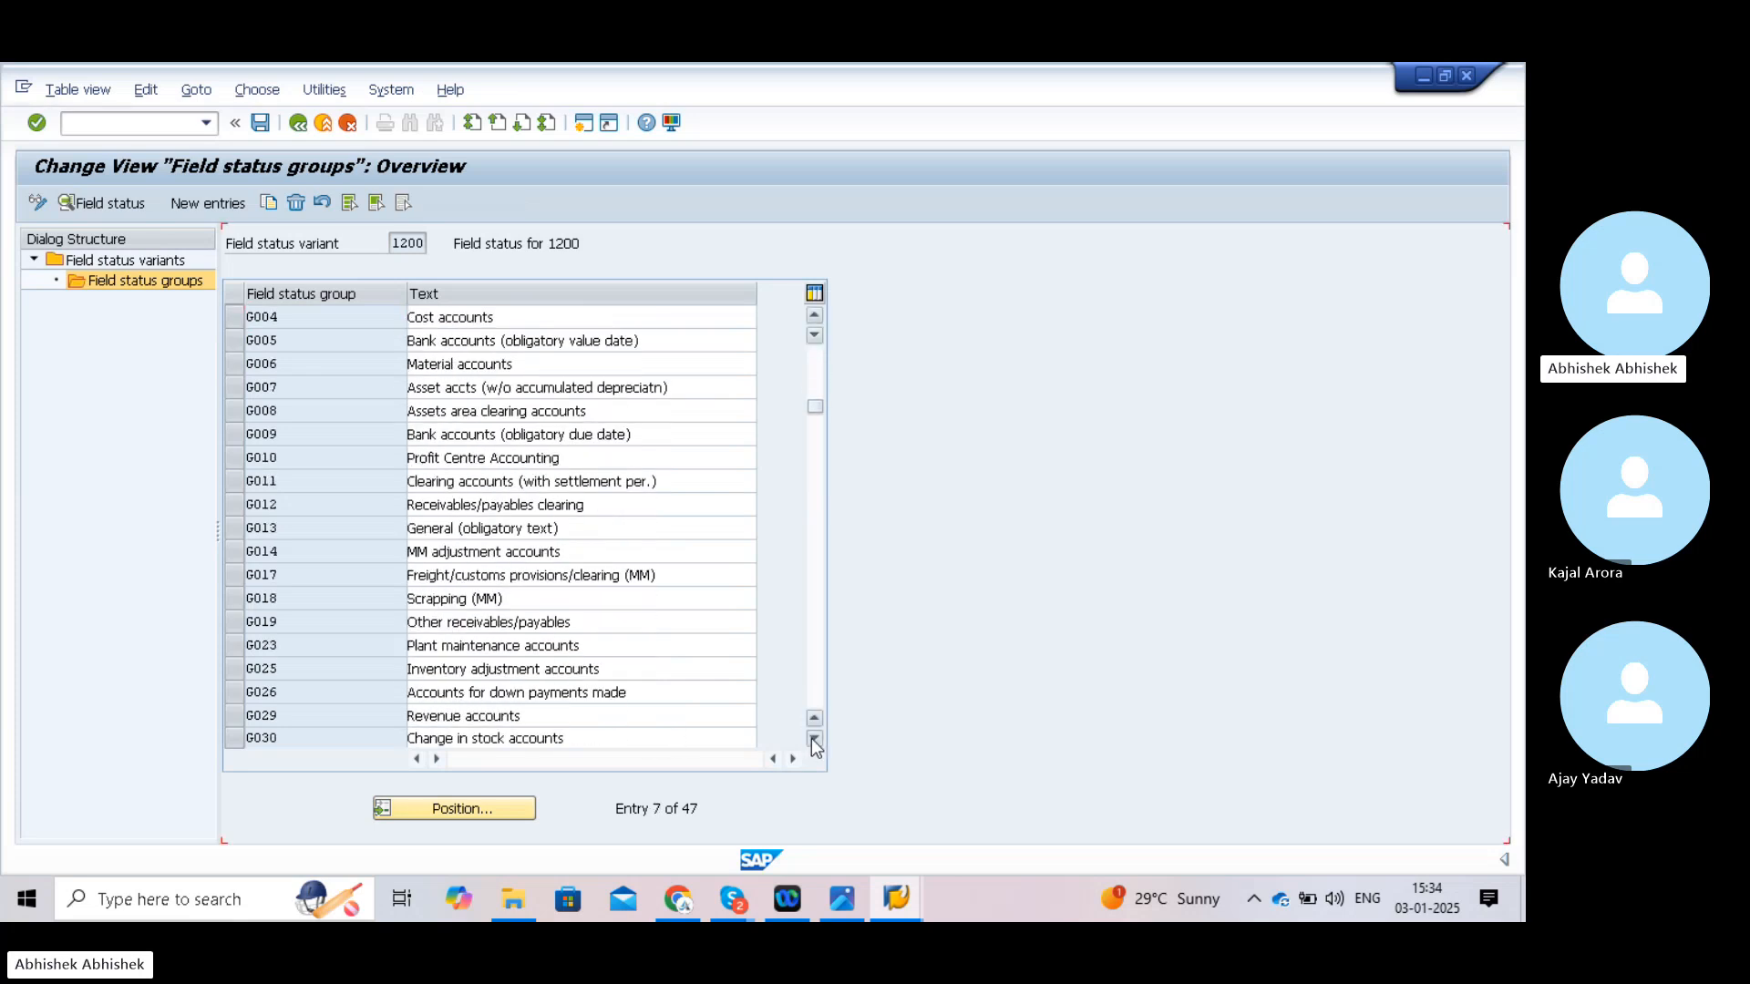
click(814, 739)
click(814, 739)
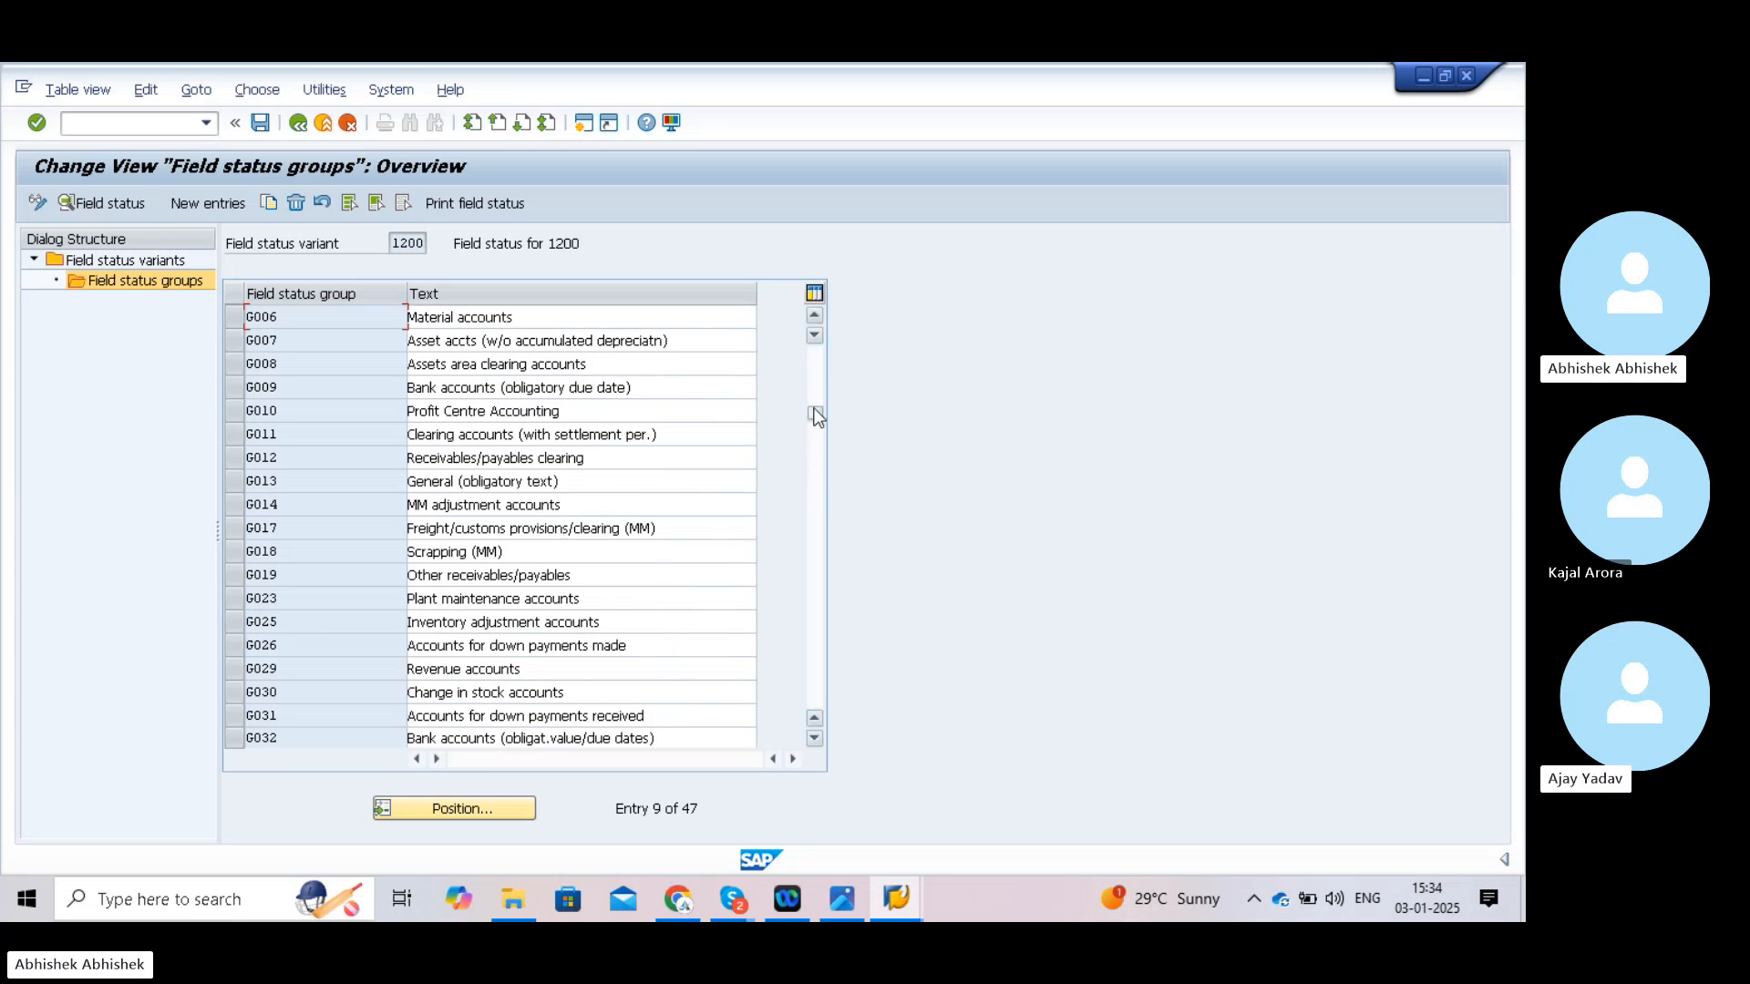
drag(815, 416, 814, 486)
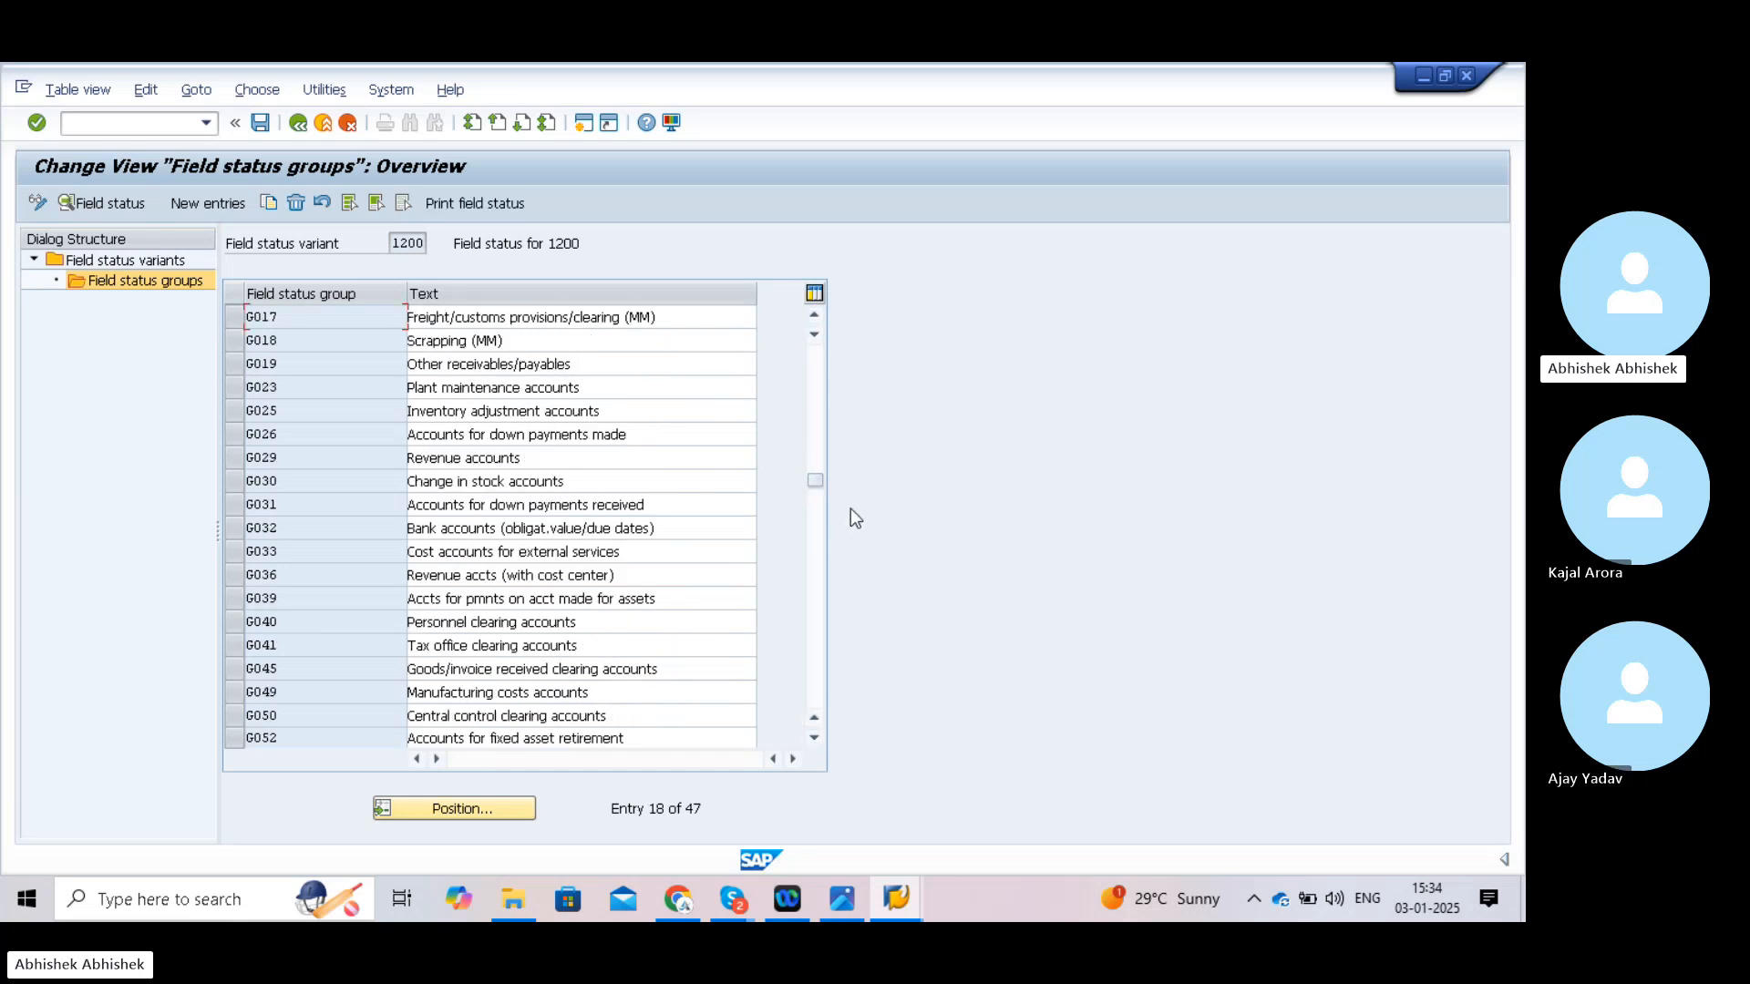
drag(815, 481, 813, 572)
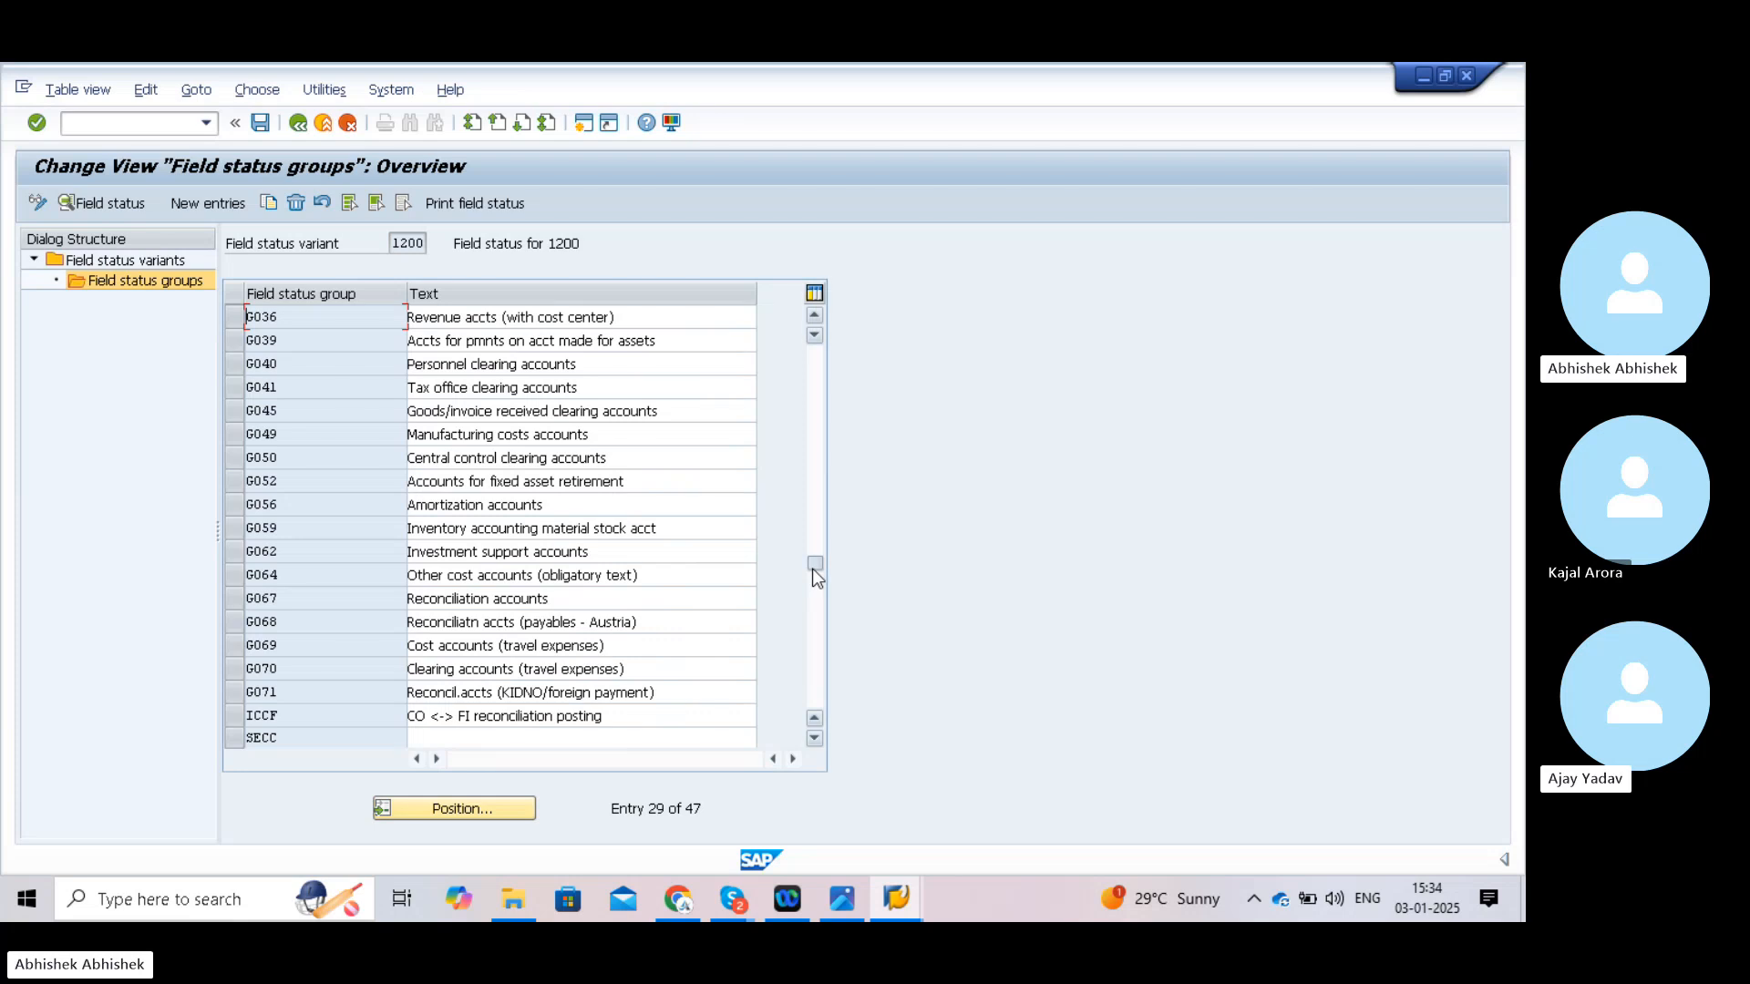
drag(814, 561, 827, 353)
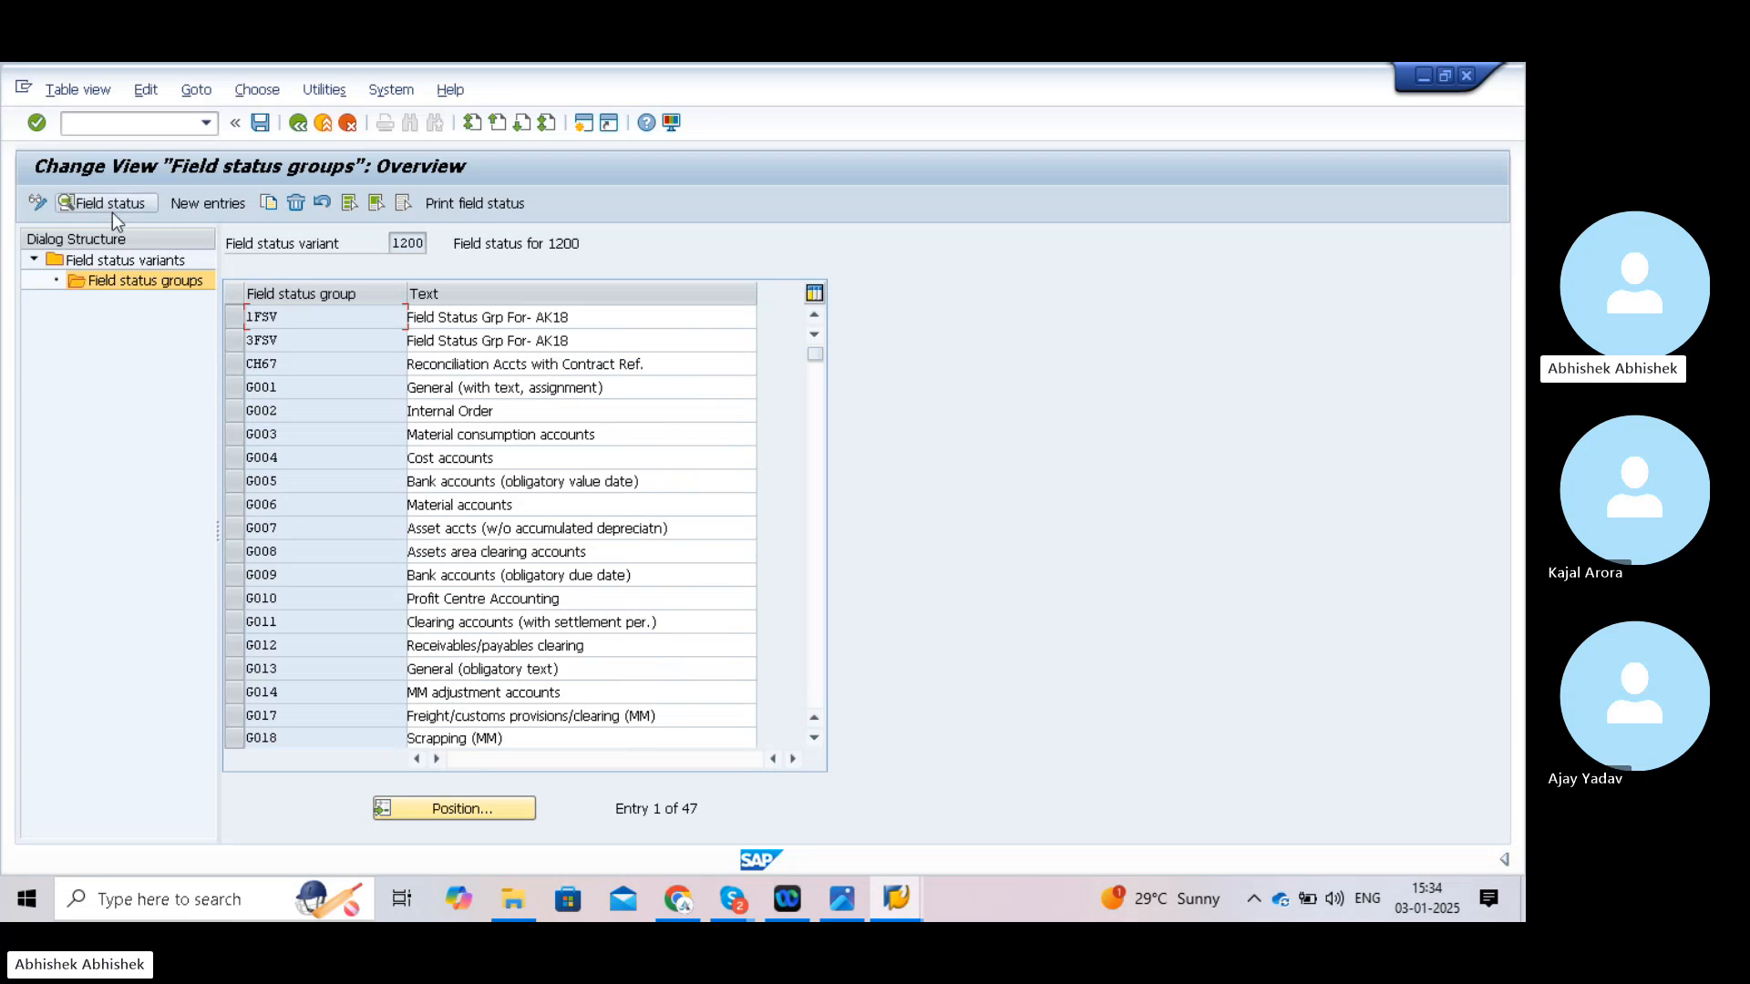
click(297, 123)
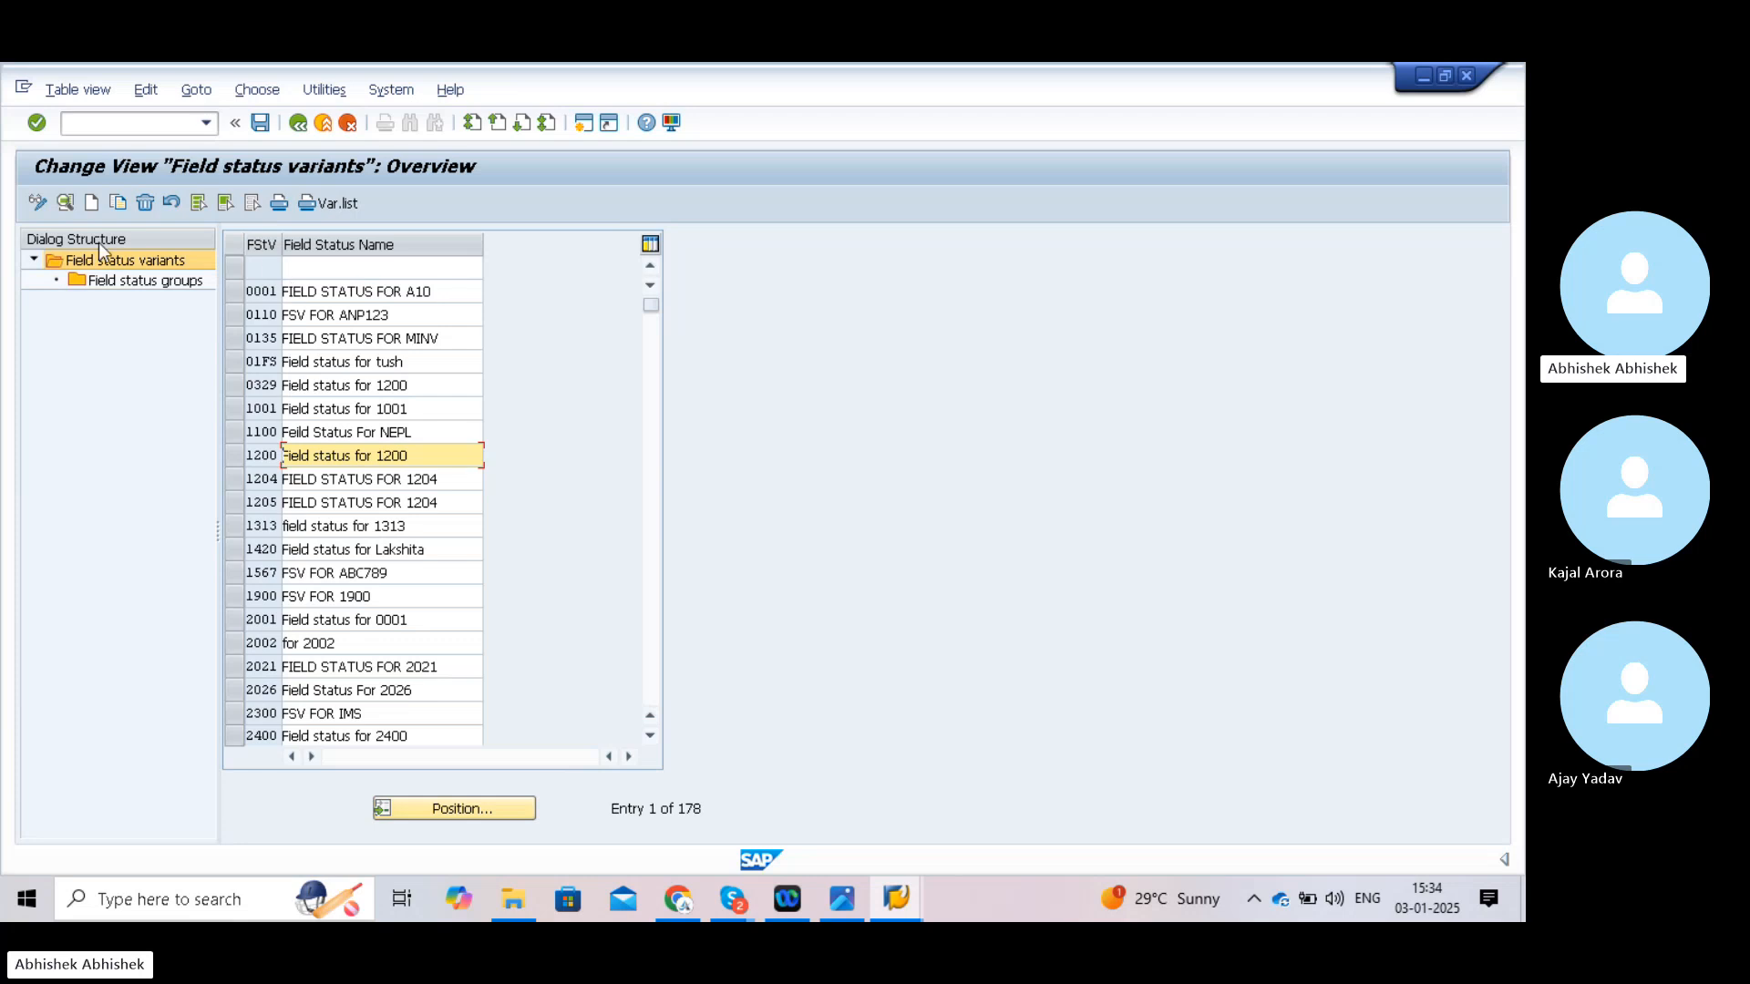
- Add a new field status variant TATA named 'FSV for TATA12'
click(91, 205)
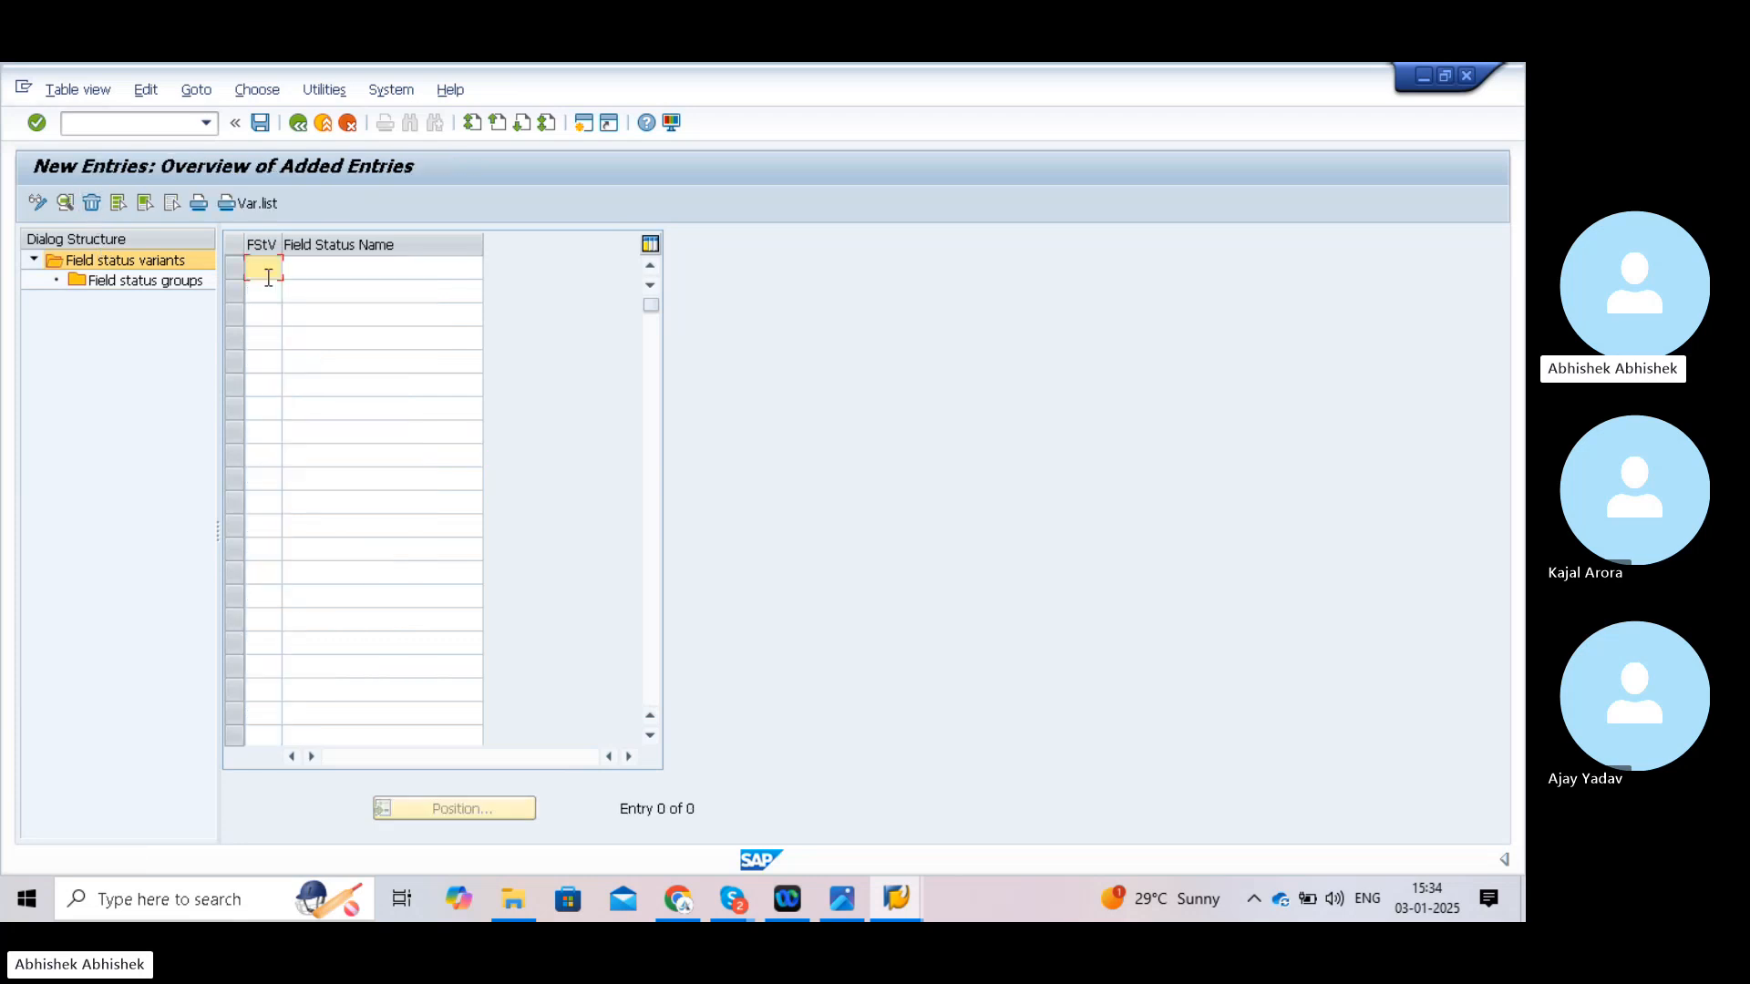
text(TATA)
click(304, 272)
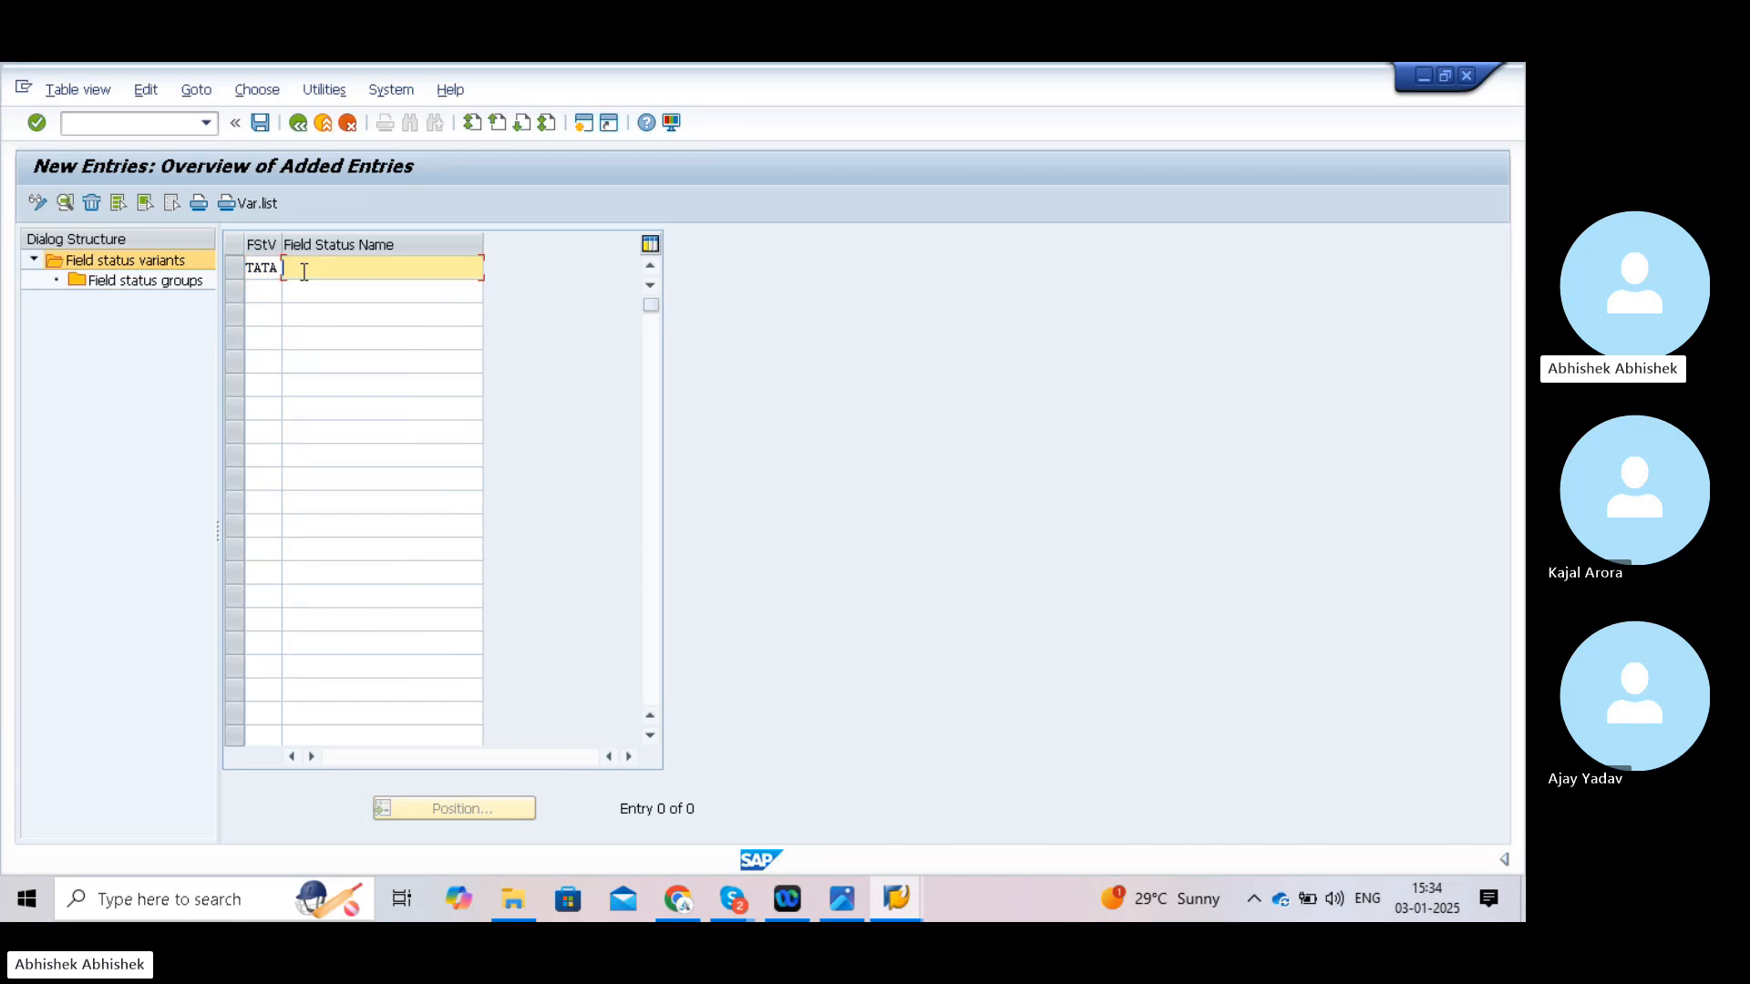
text(F)
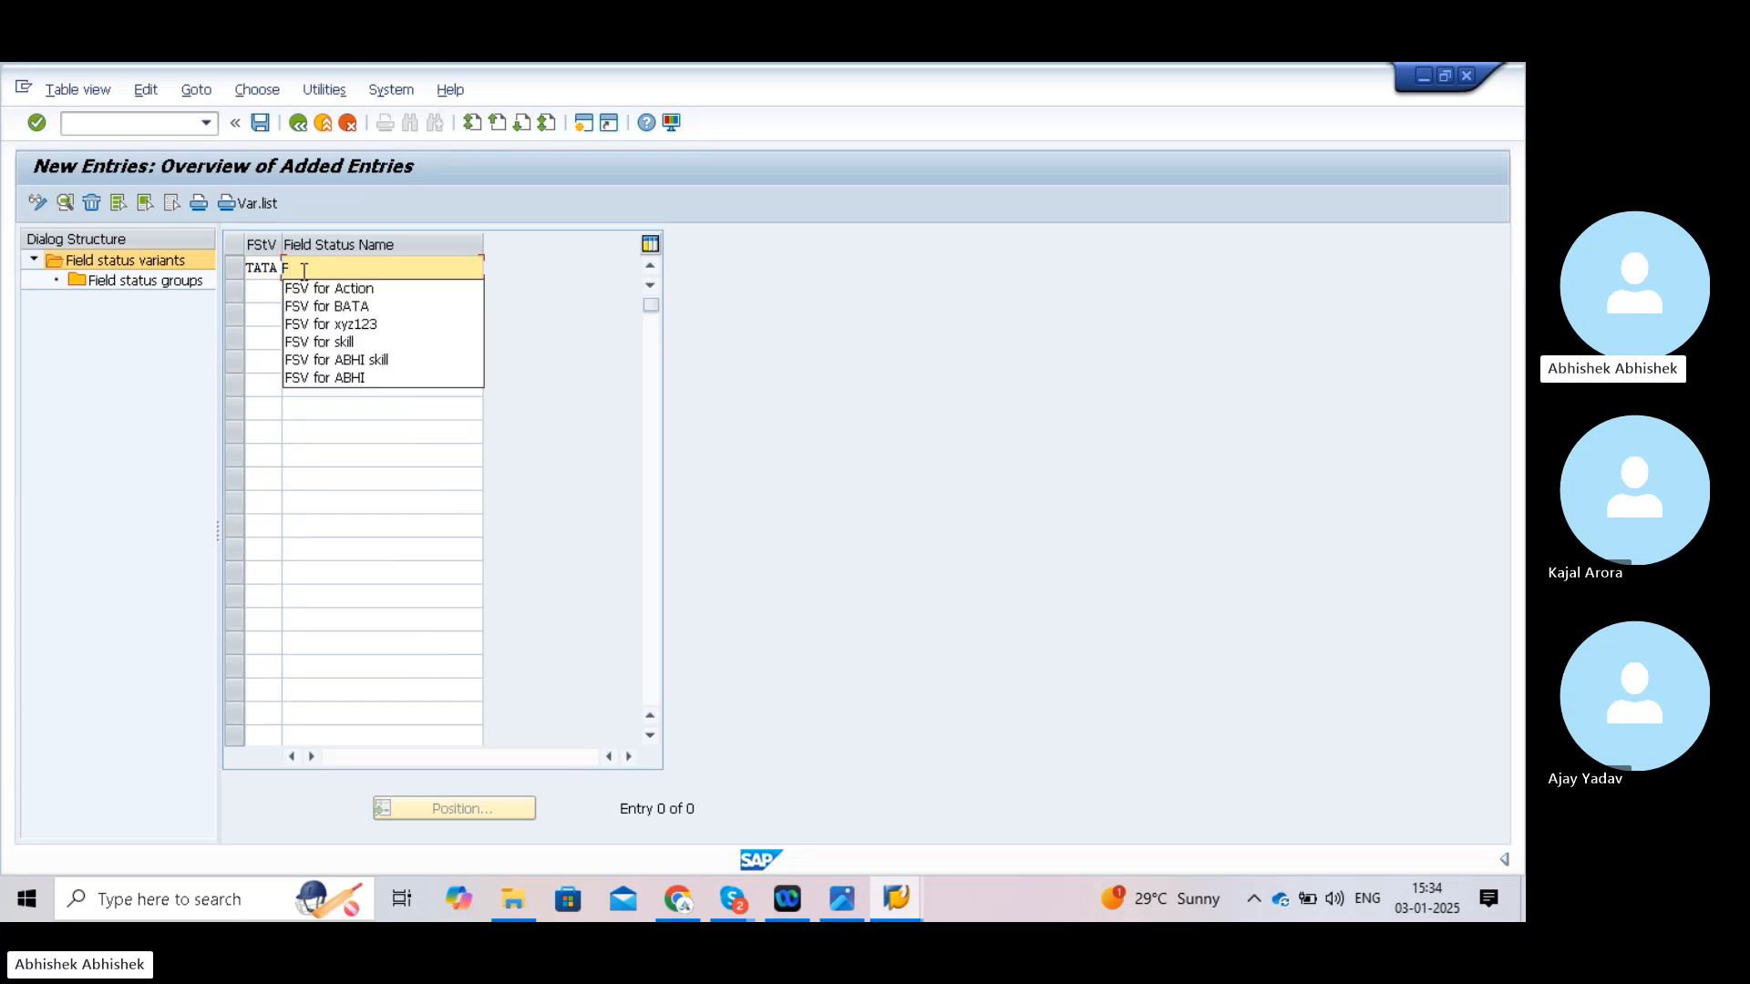
click(321, 290)
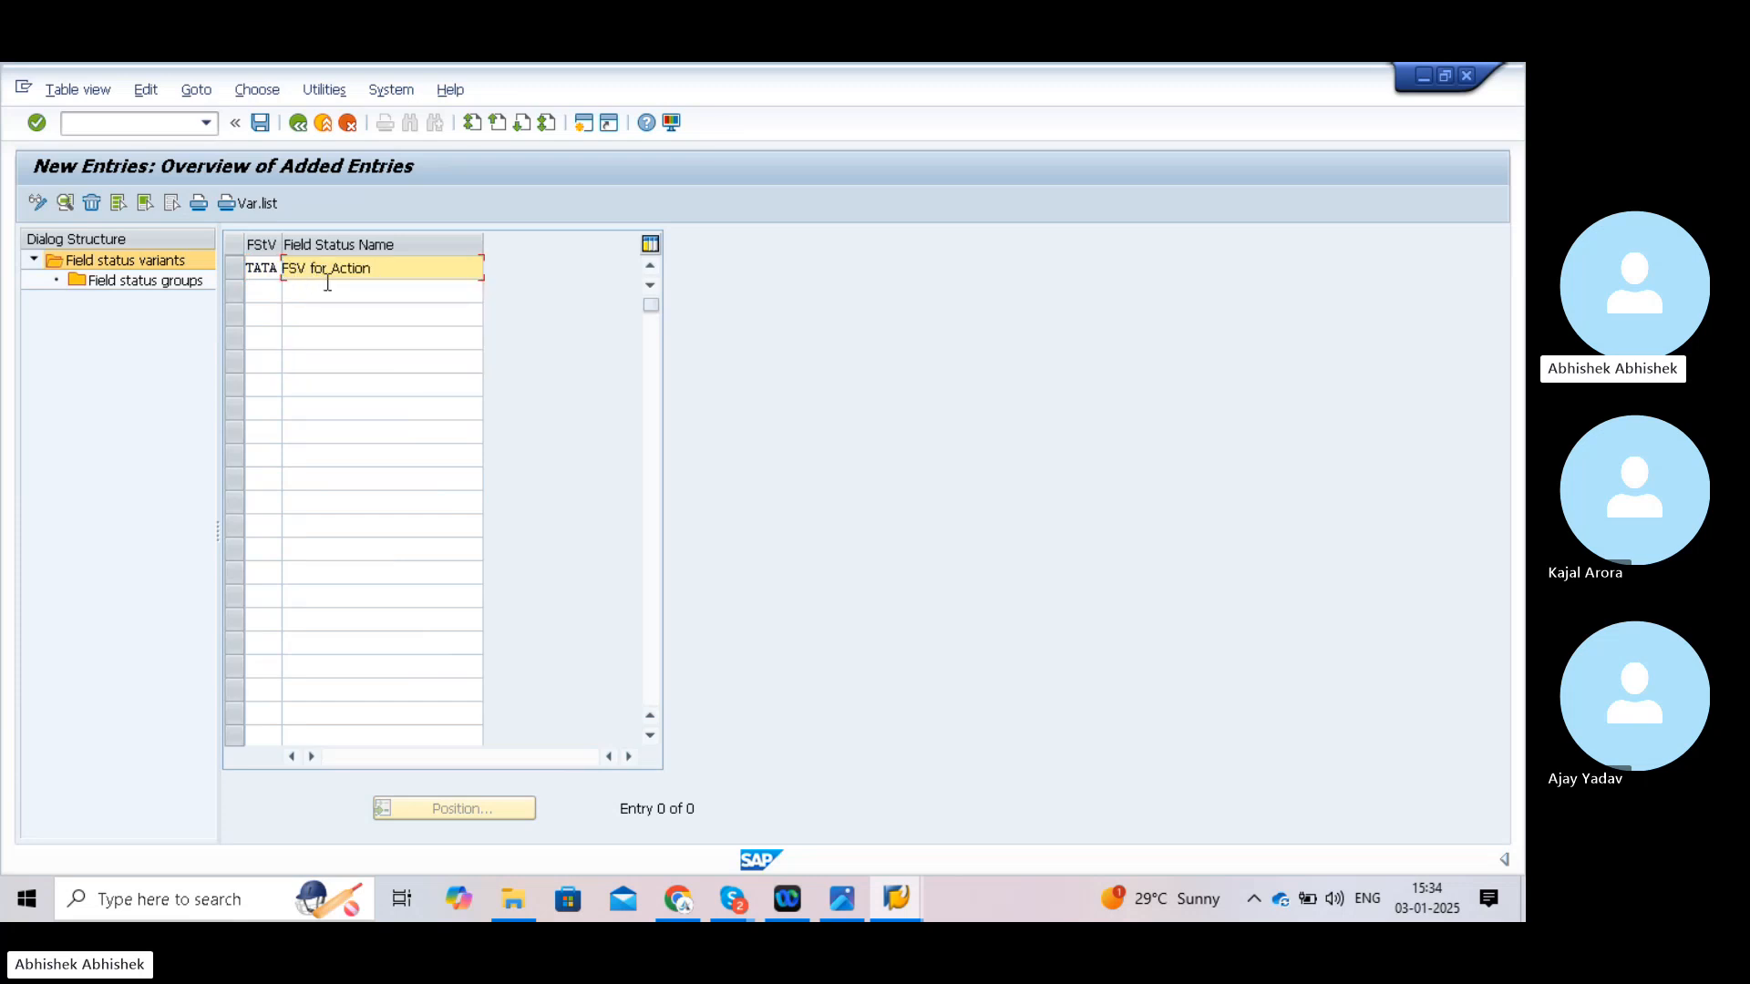
key(BackSpace)
key(BackSpace)
key(BackSpace)
key(BackSpace)
key(BackSpace)
key(BackSpace)
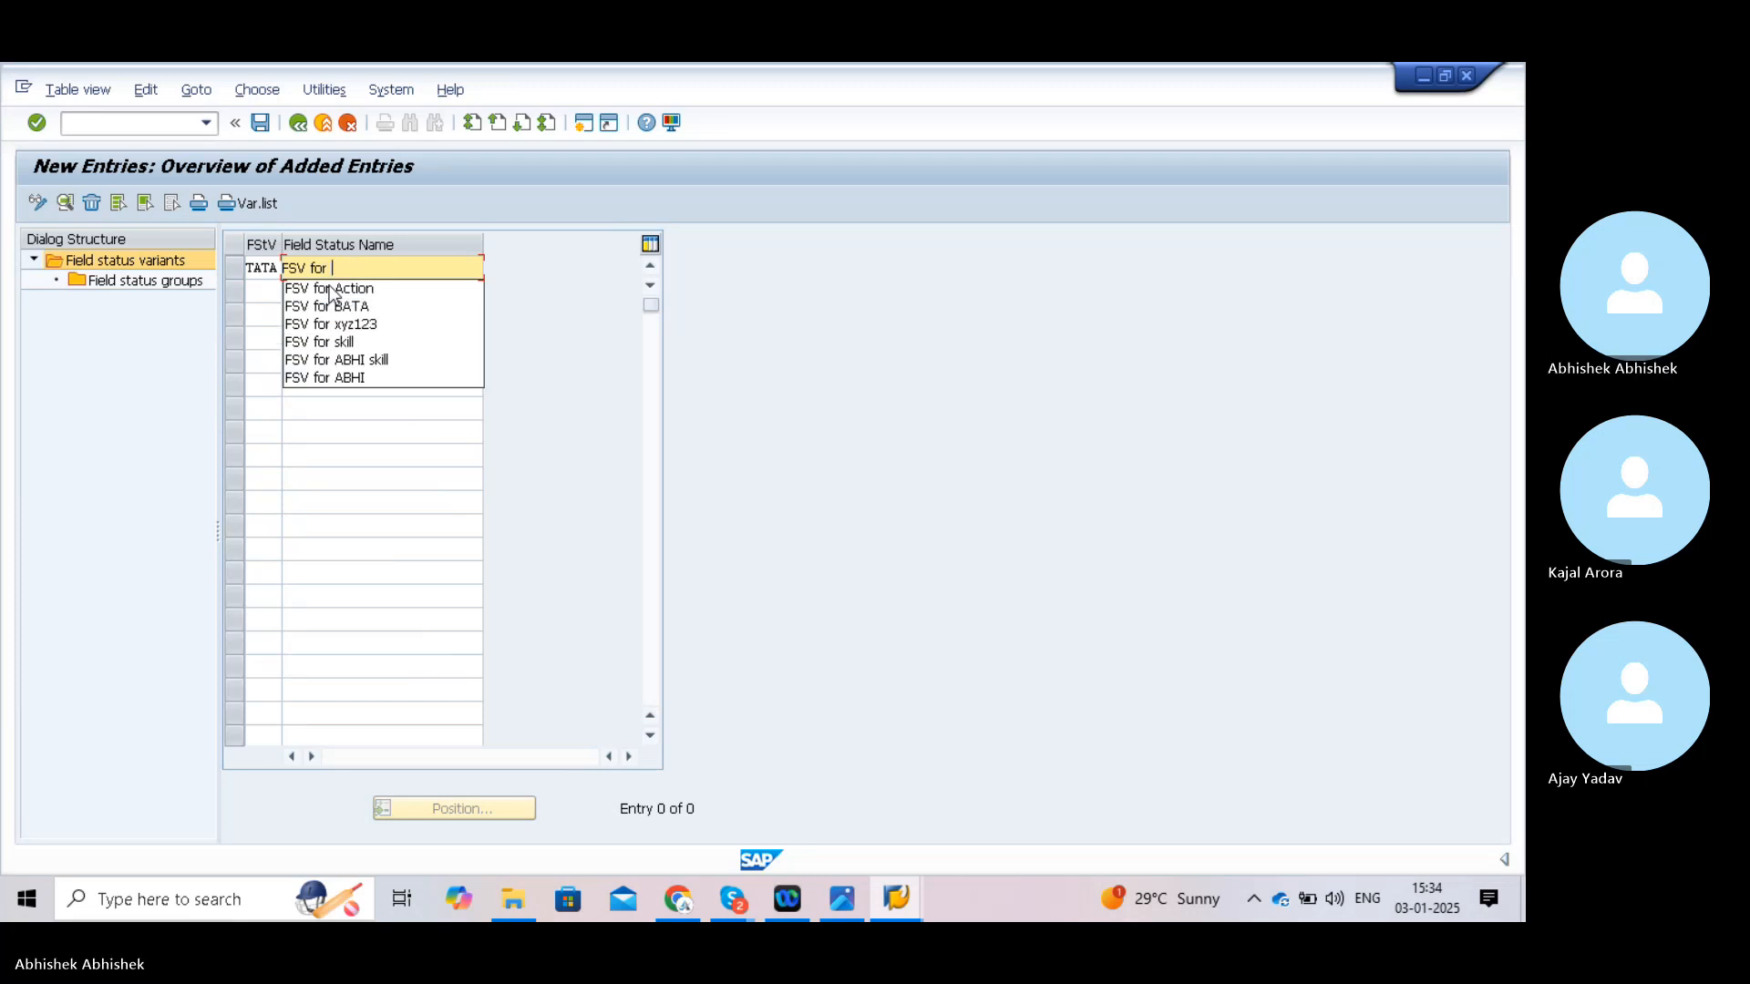
text(TA)
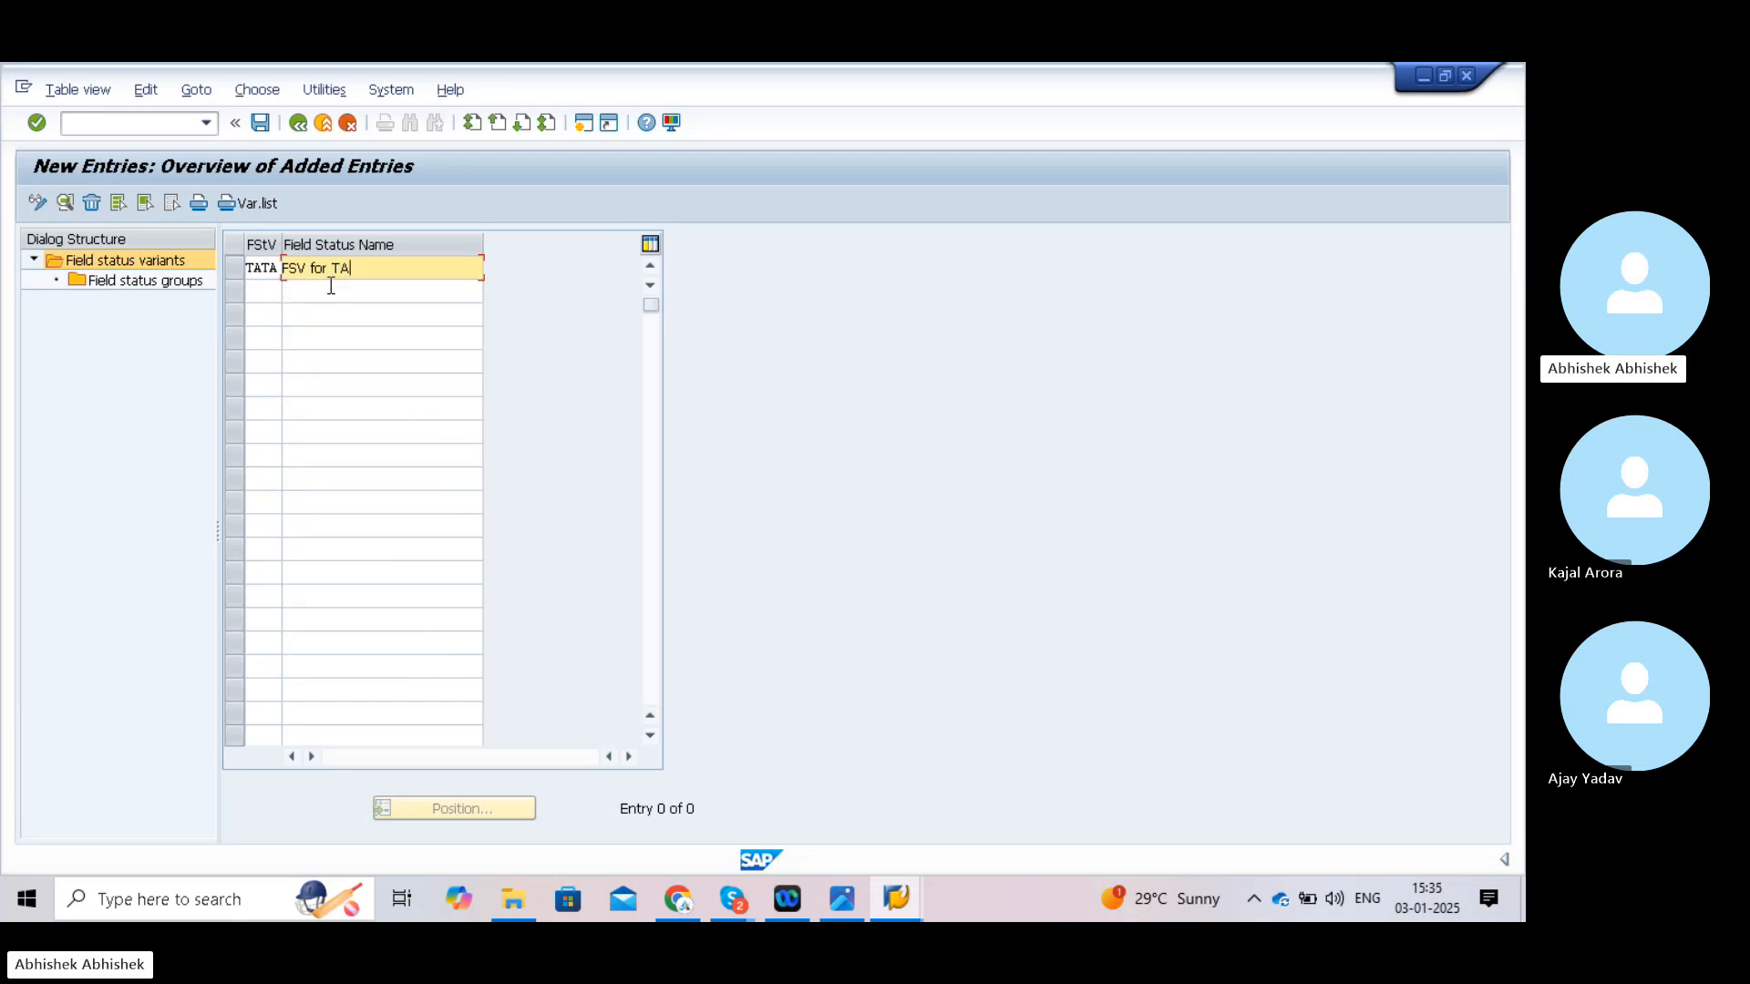
text(TA12)
- Save variant TATA under the customizing request and open its field status groups
click(261, 123)
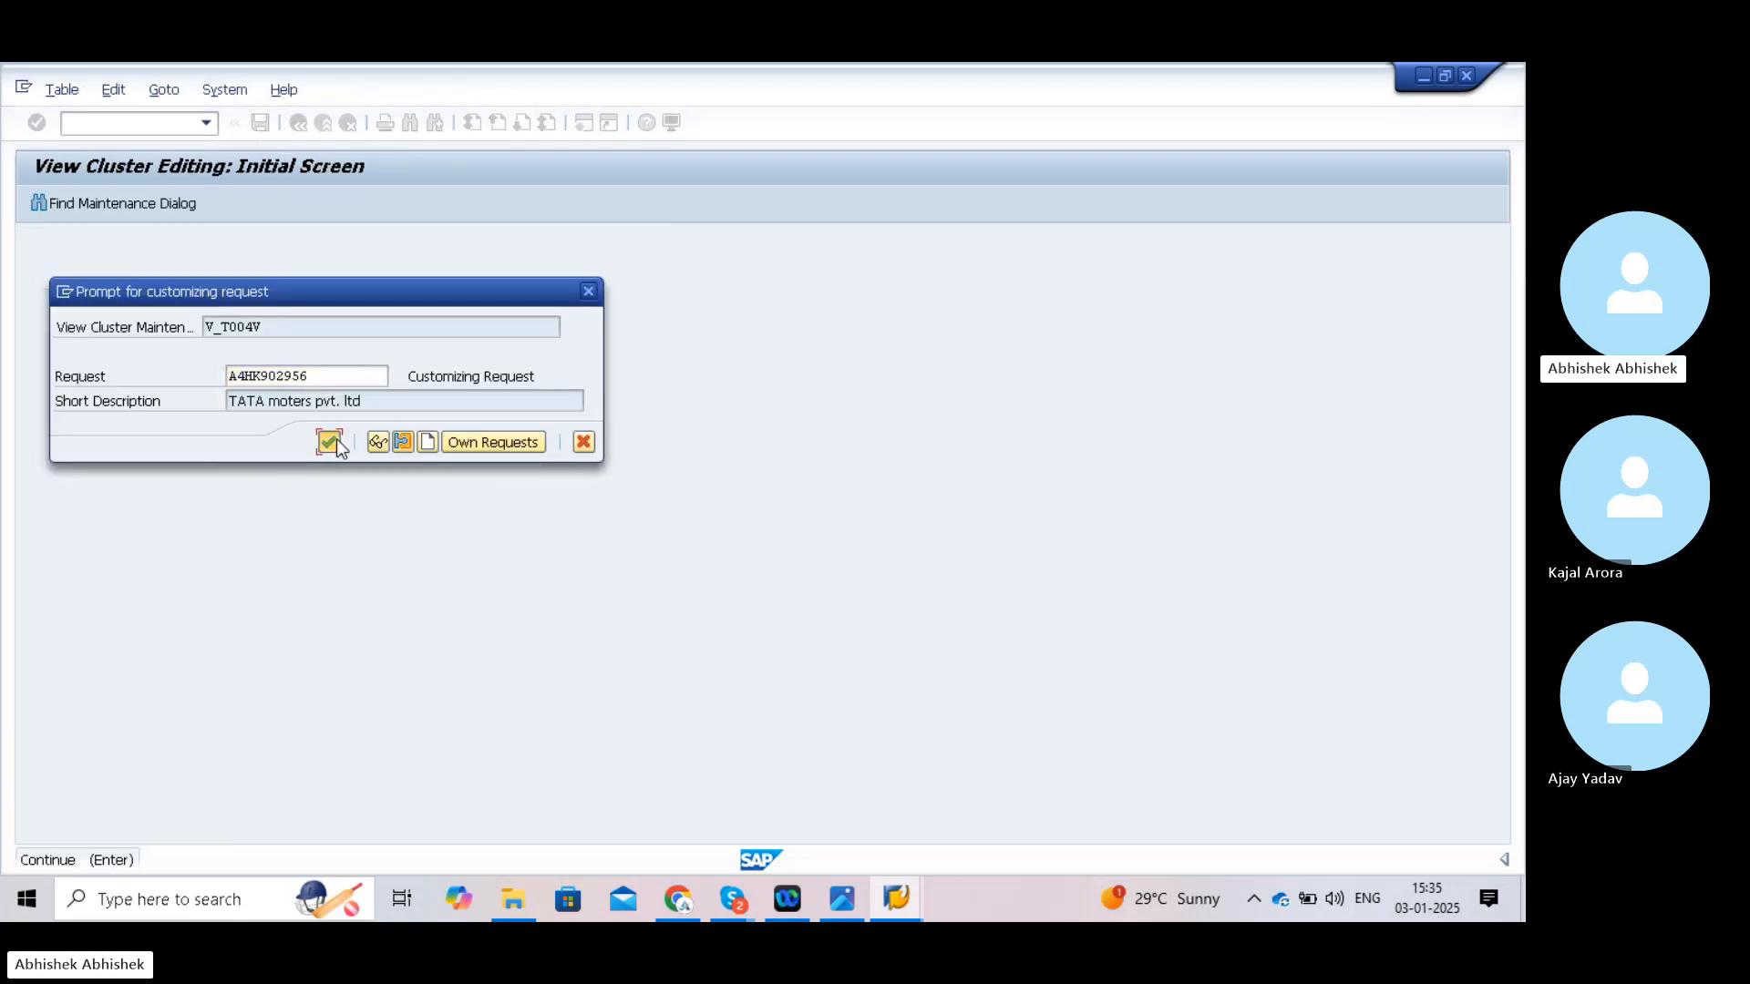
click(328, 444)
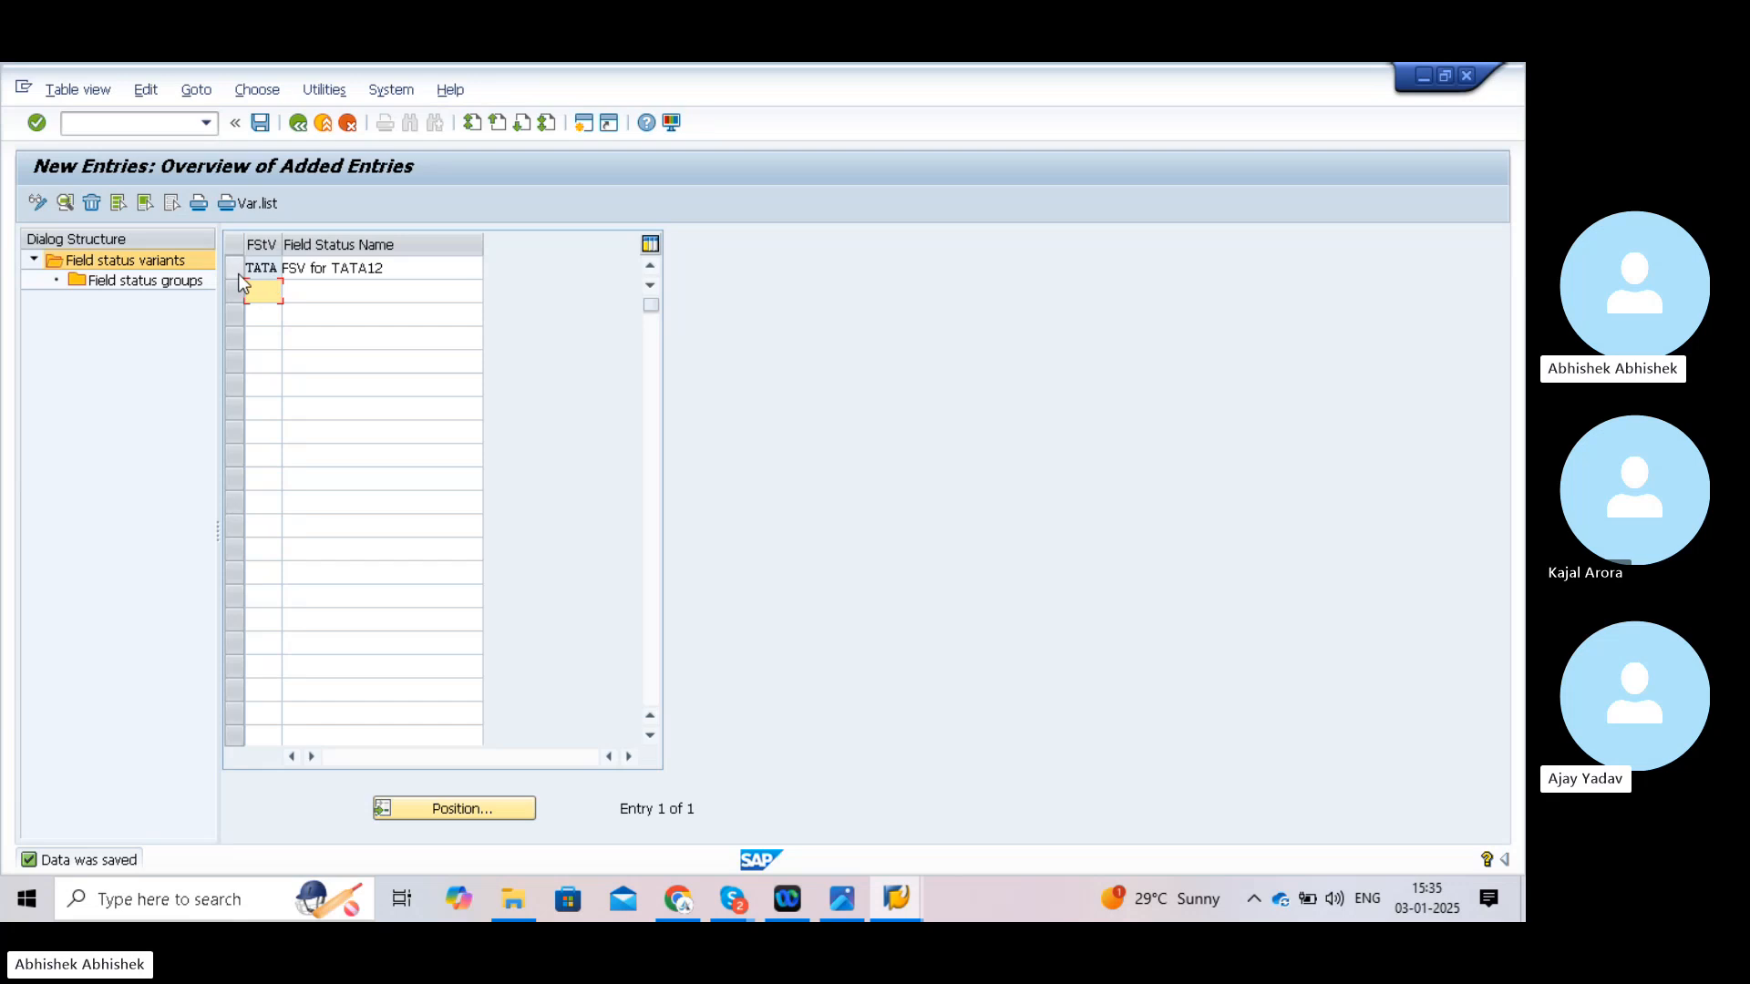
click(238, 273)
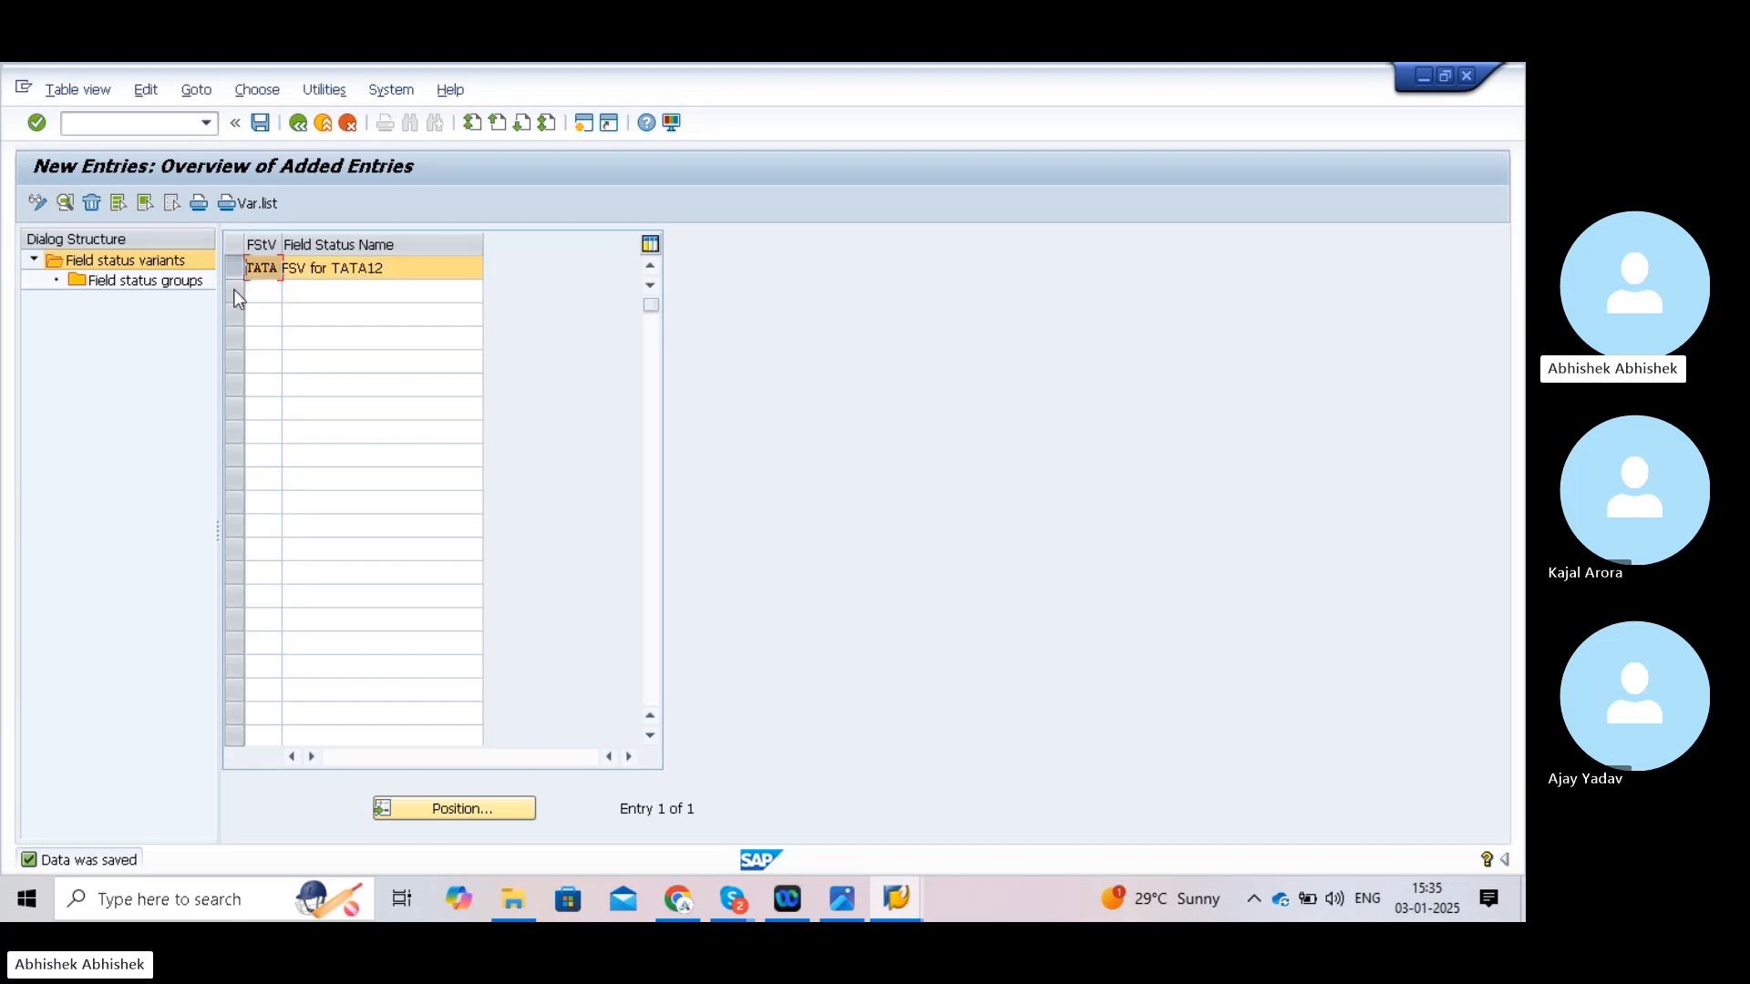
click(155, 281)
double_click(153, 280)
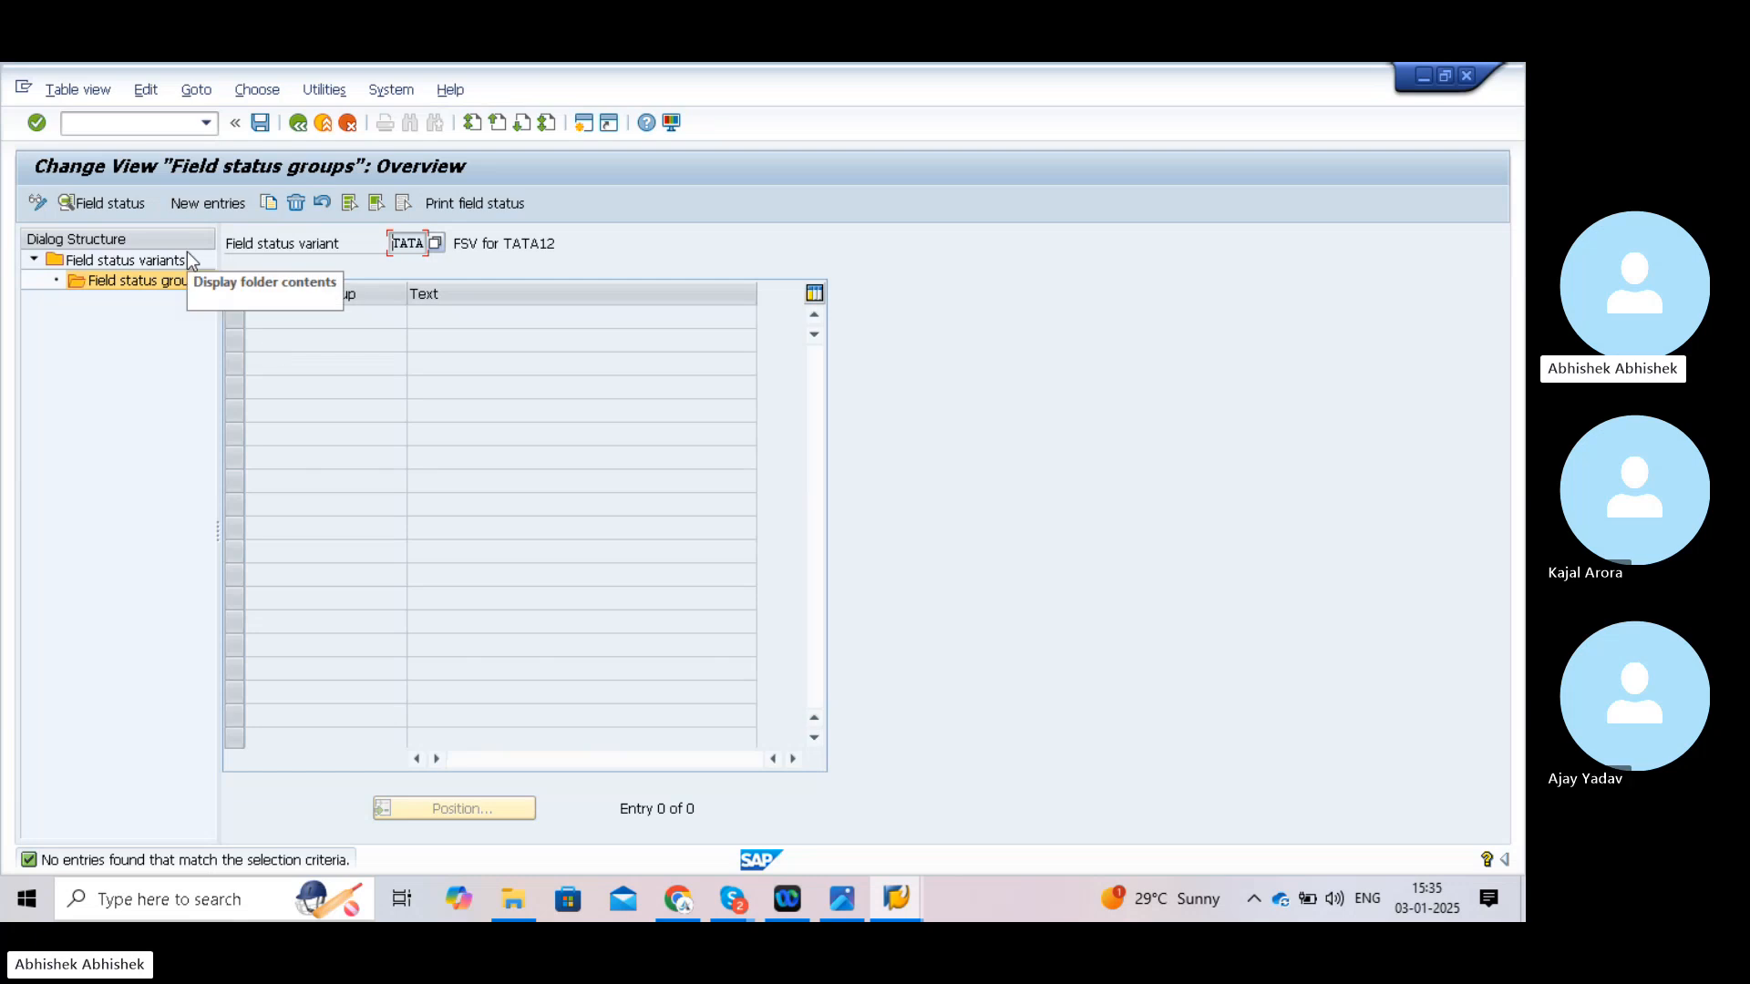
- Add field status group TATA with the text 'Field status for TATA12'
click(212, 203)
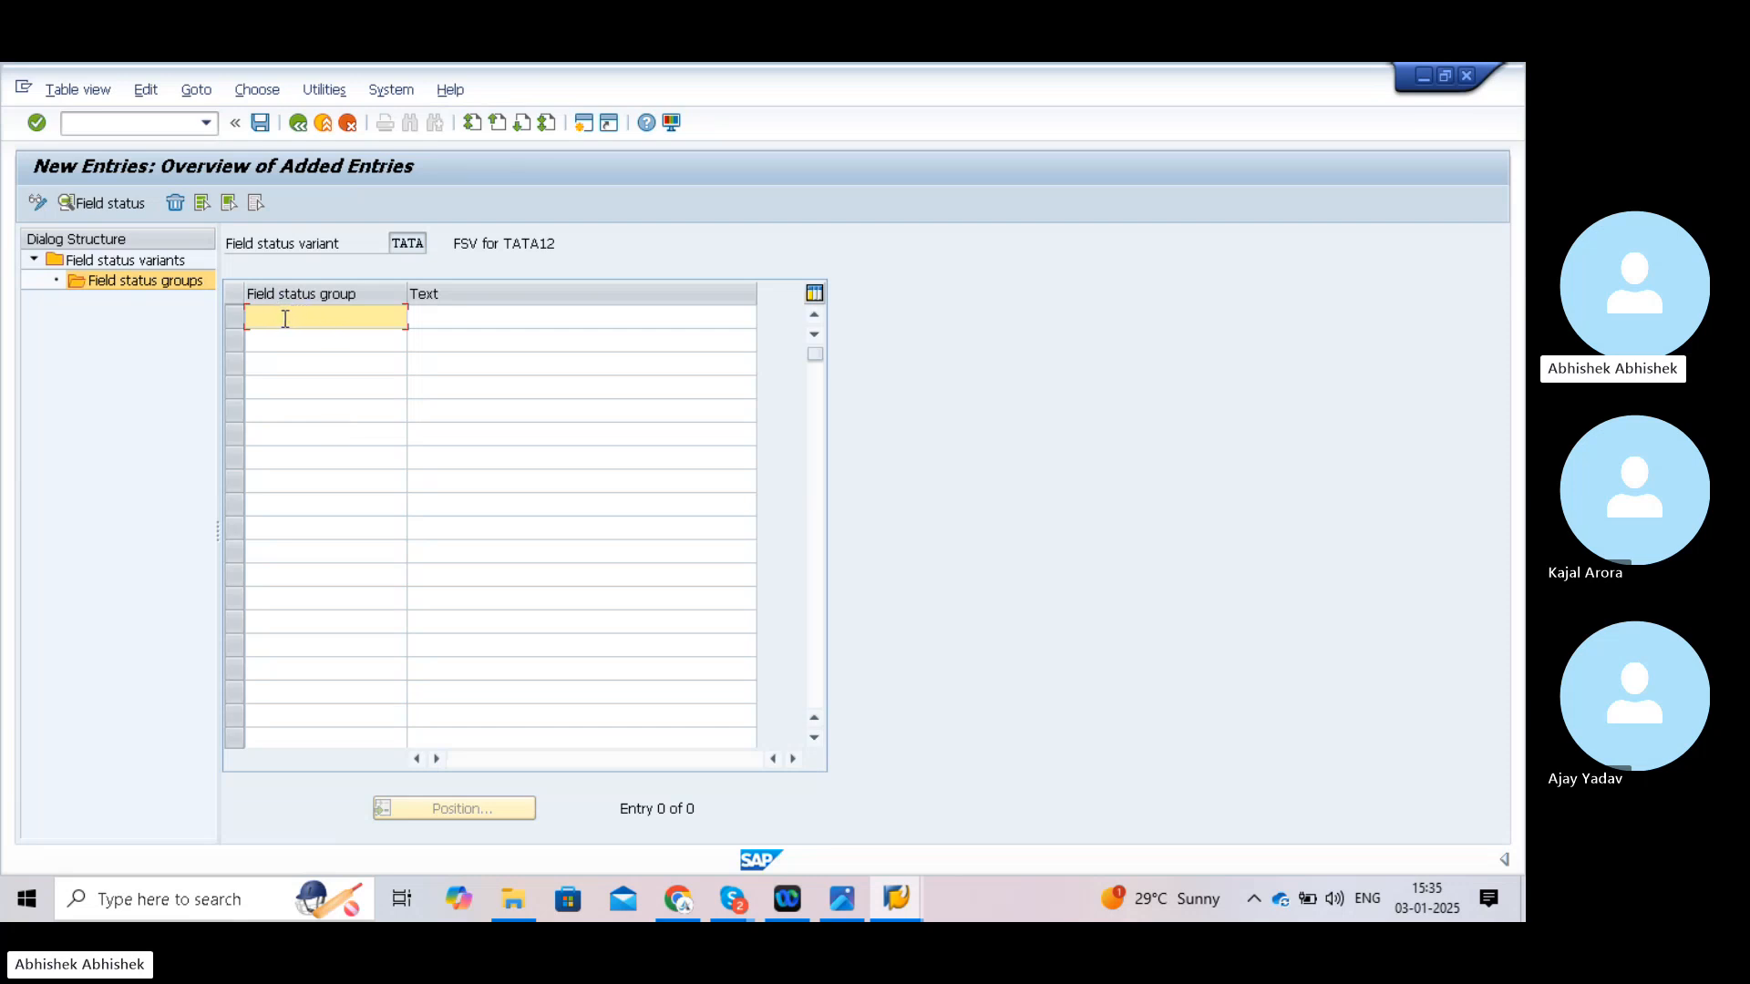
text(TATA)
click(440, 312)
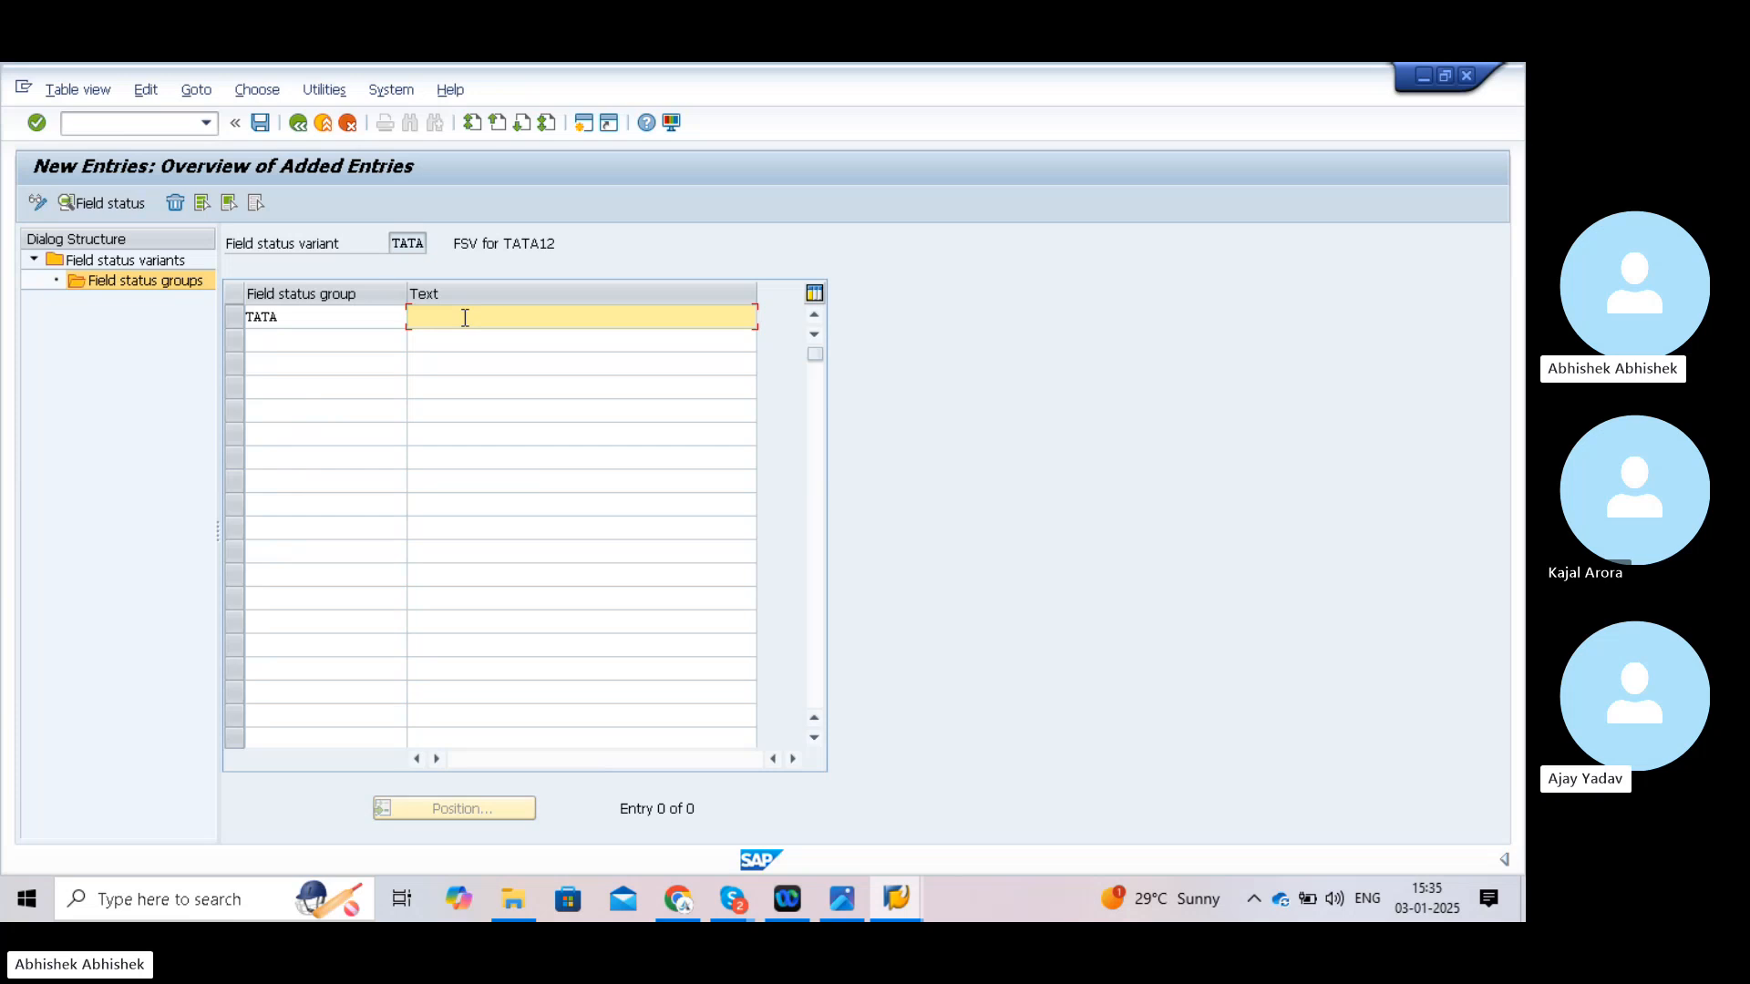
text(F)
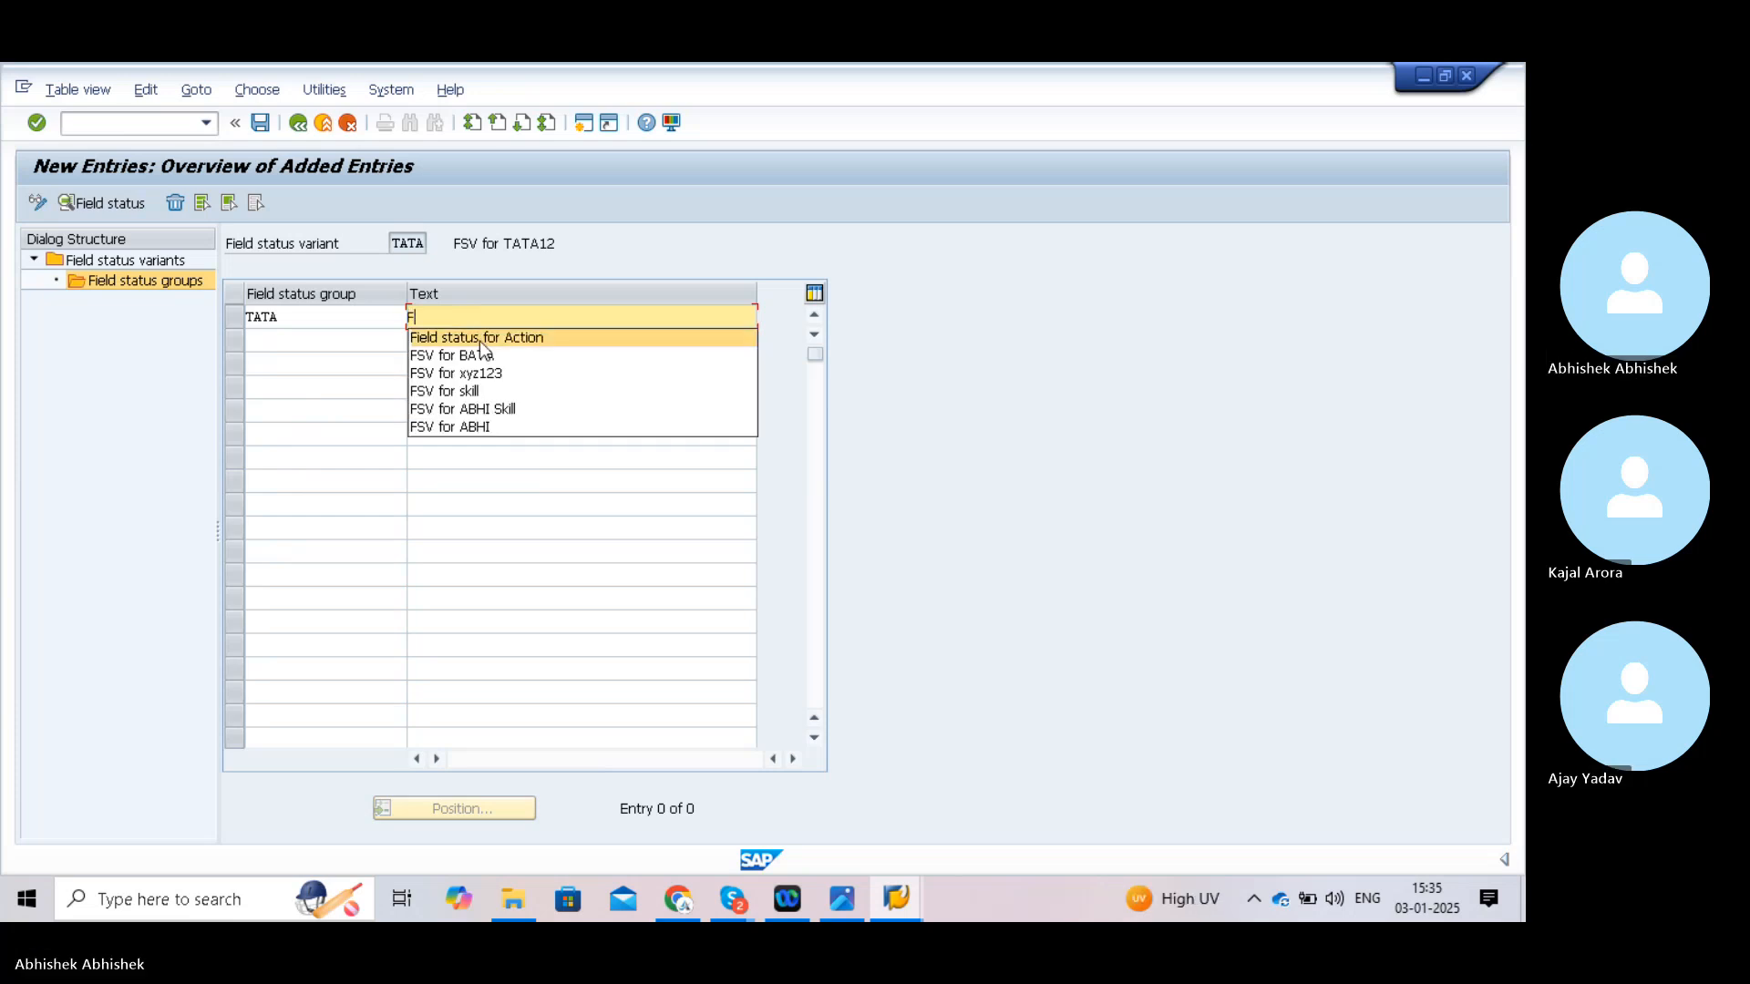
click(482, 336)
key(BackSpace)
key(BackSpace)
key(BackSpace)
key(BackSpace)
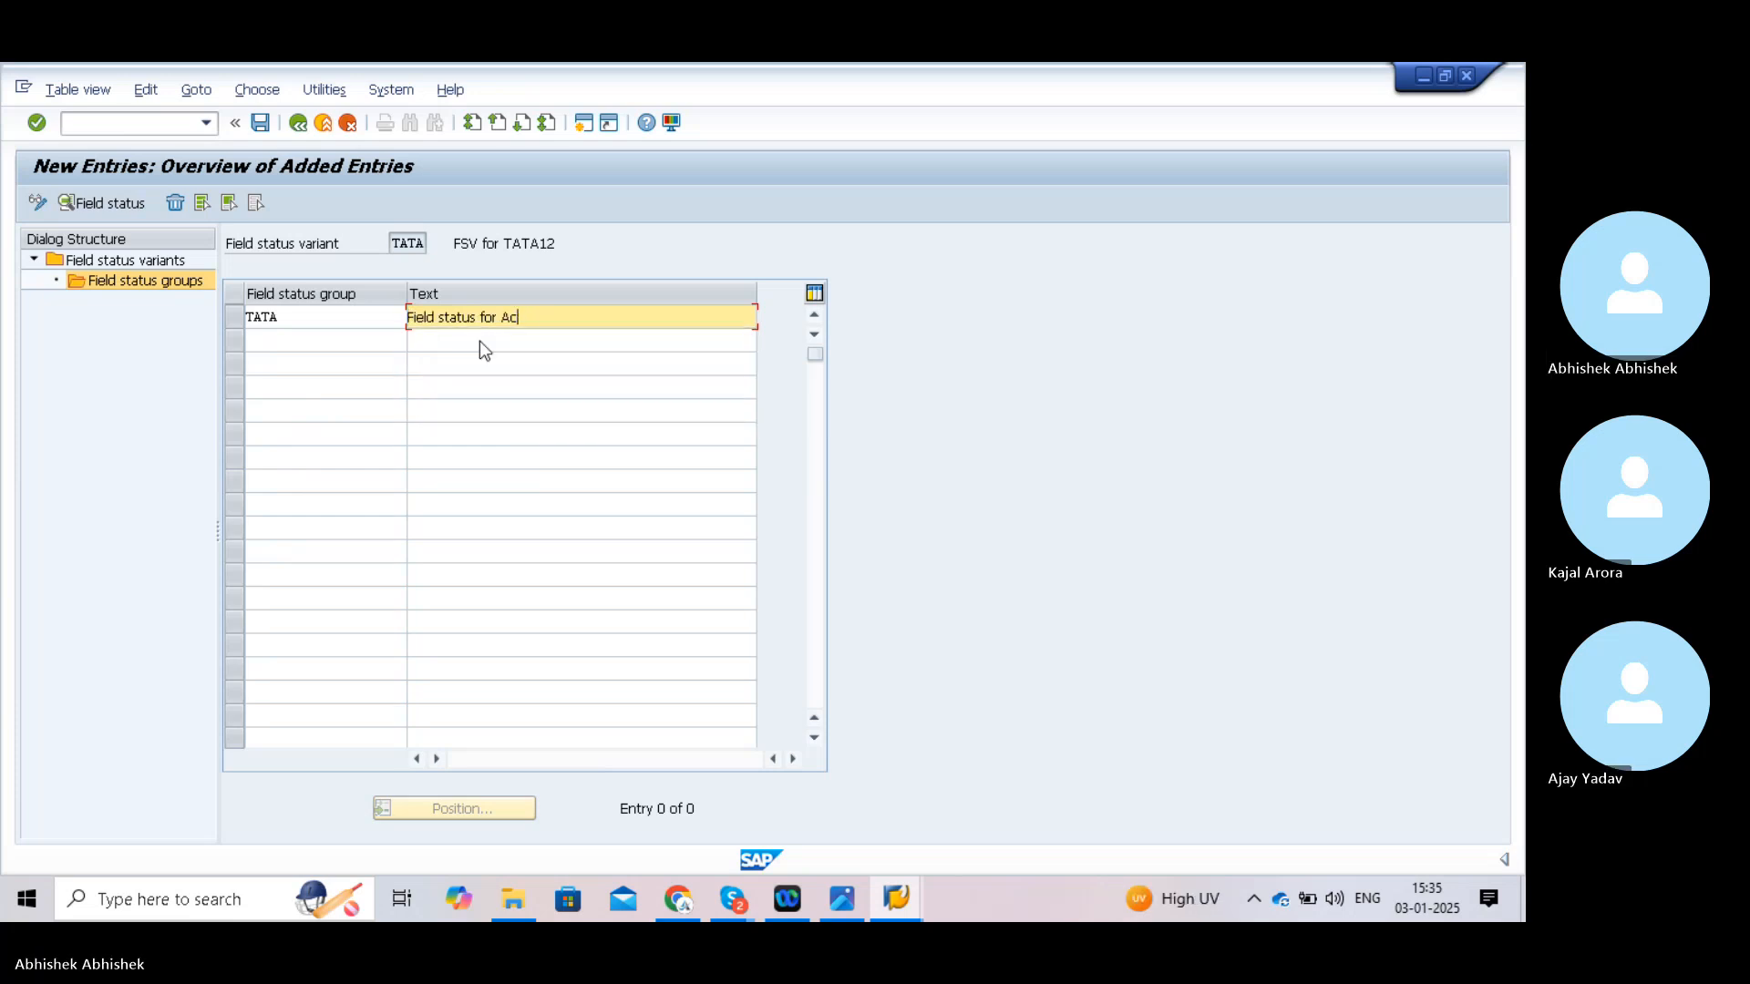
text(TATA12)
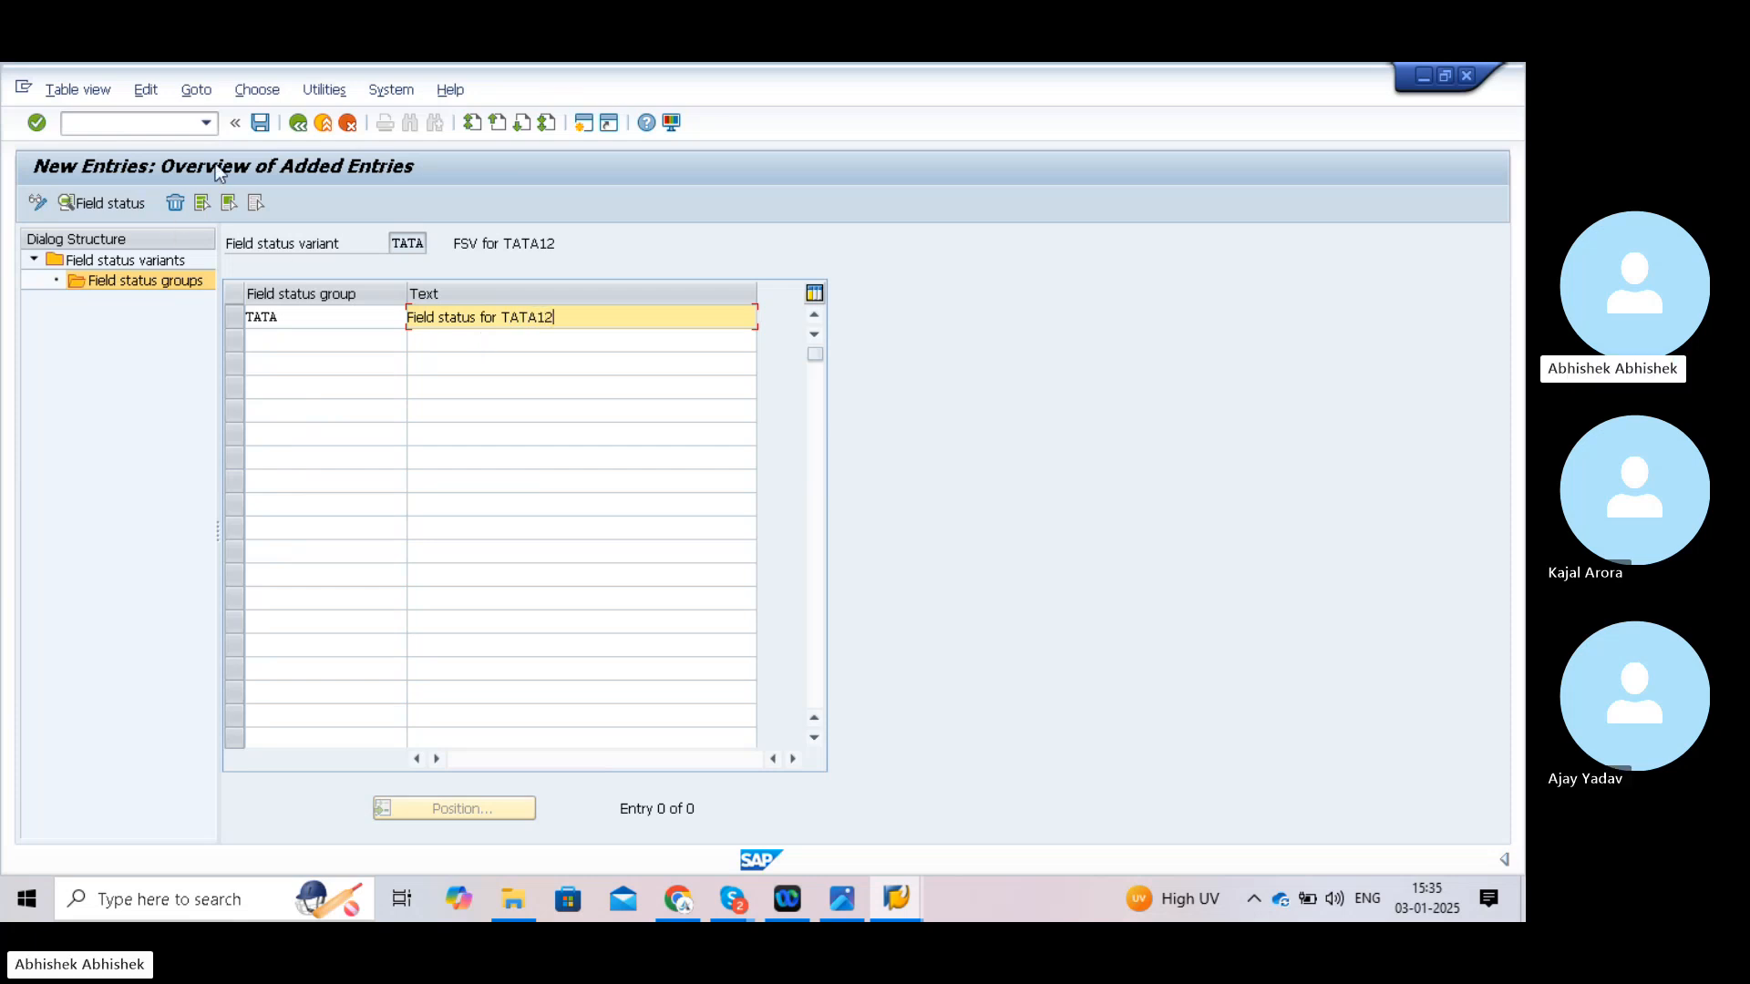
- Save group TATA and open its field status settings
click(261, 126)
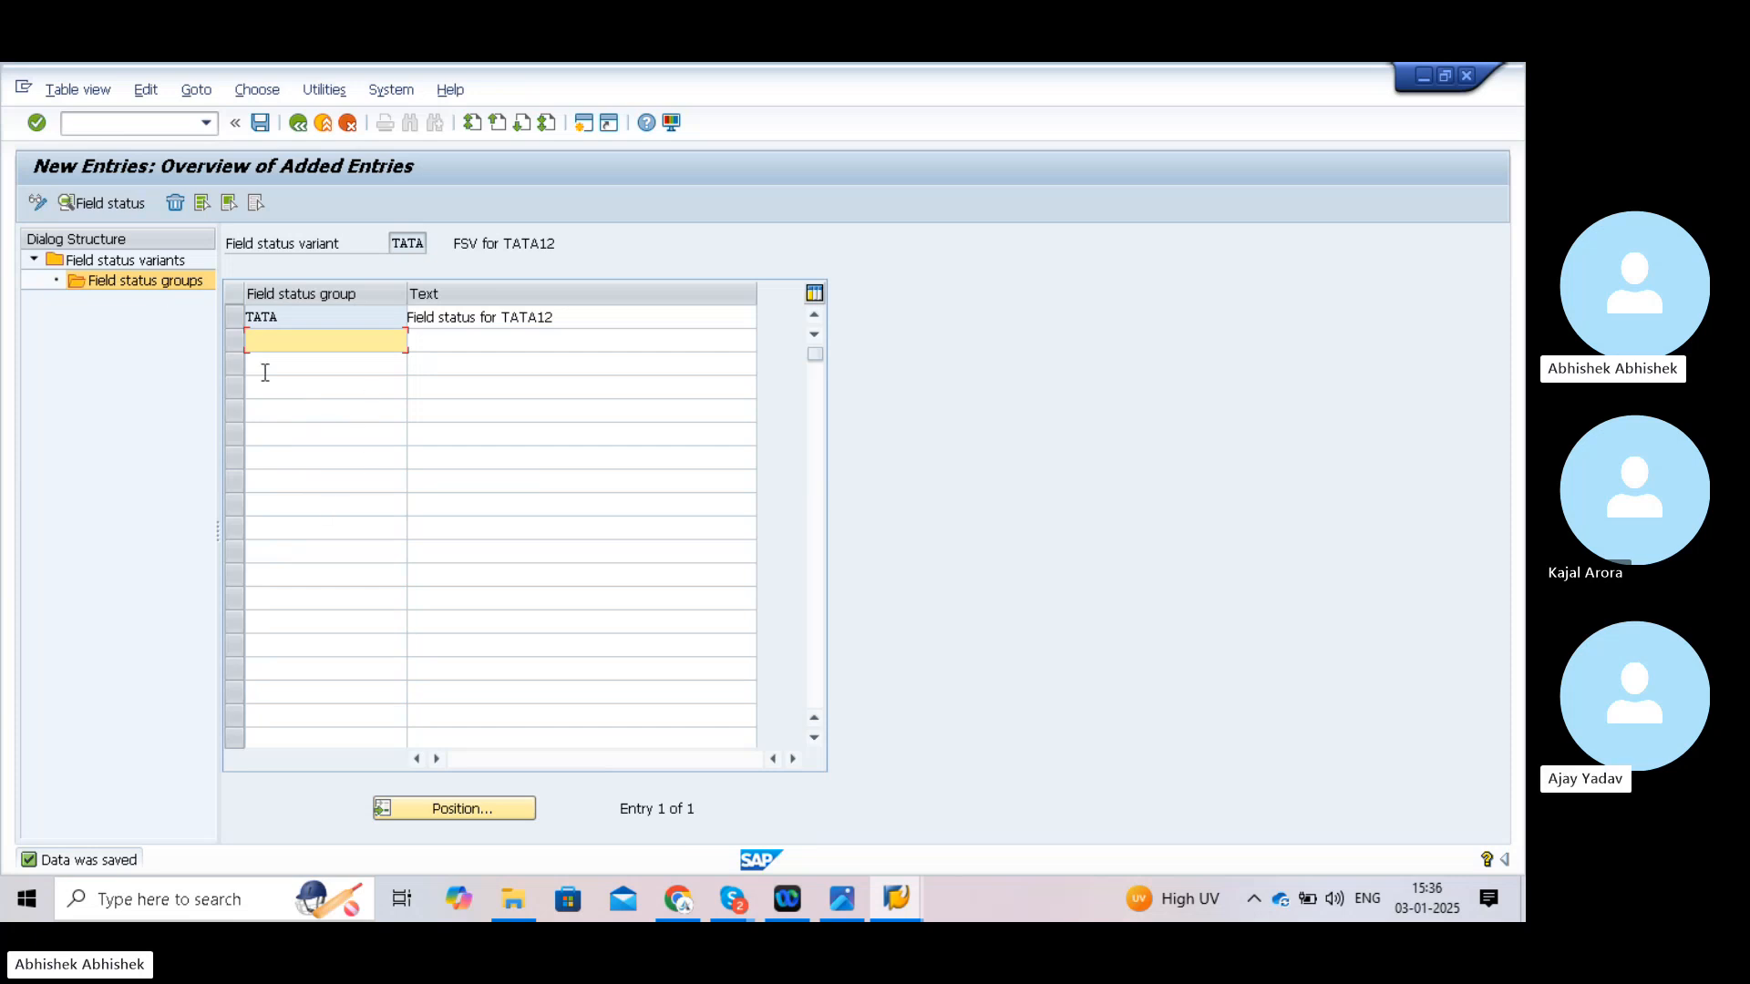
click(237, 323)
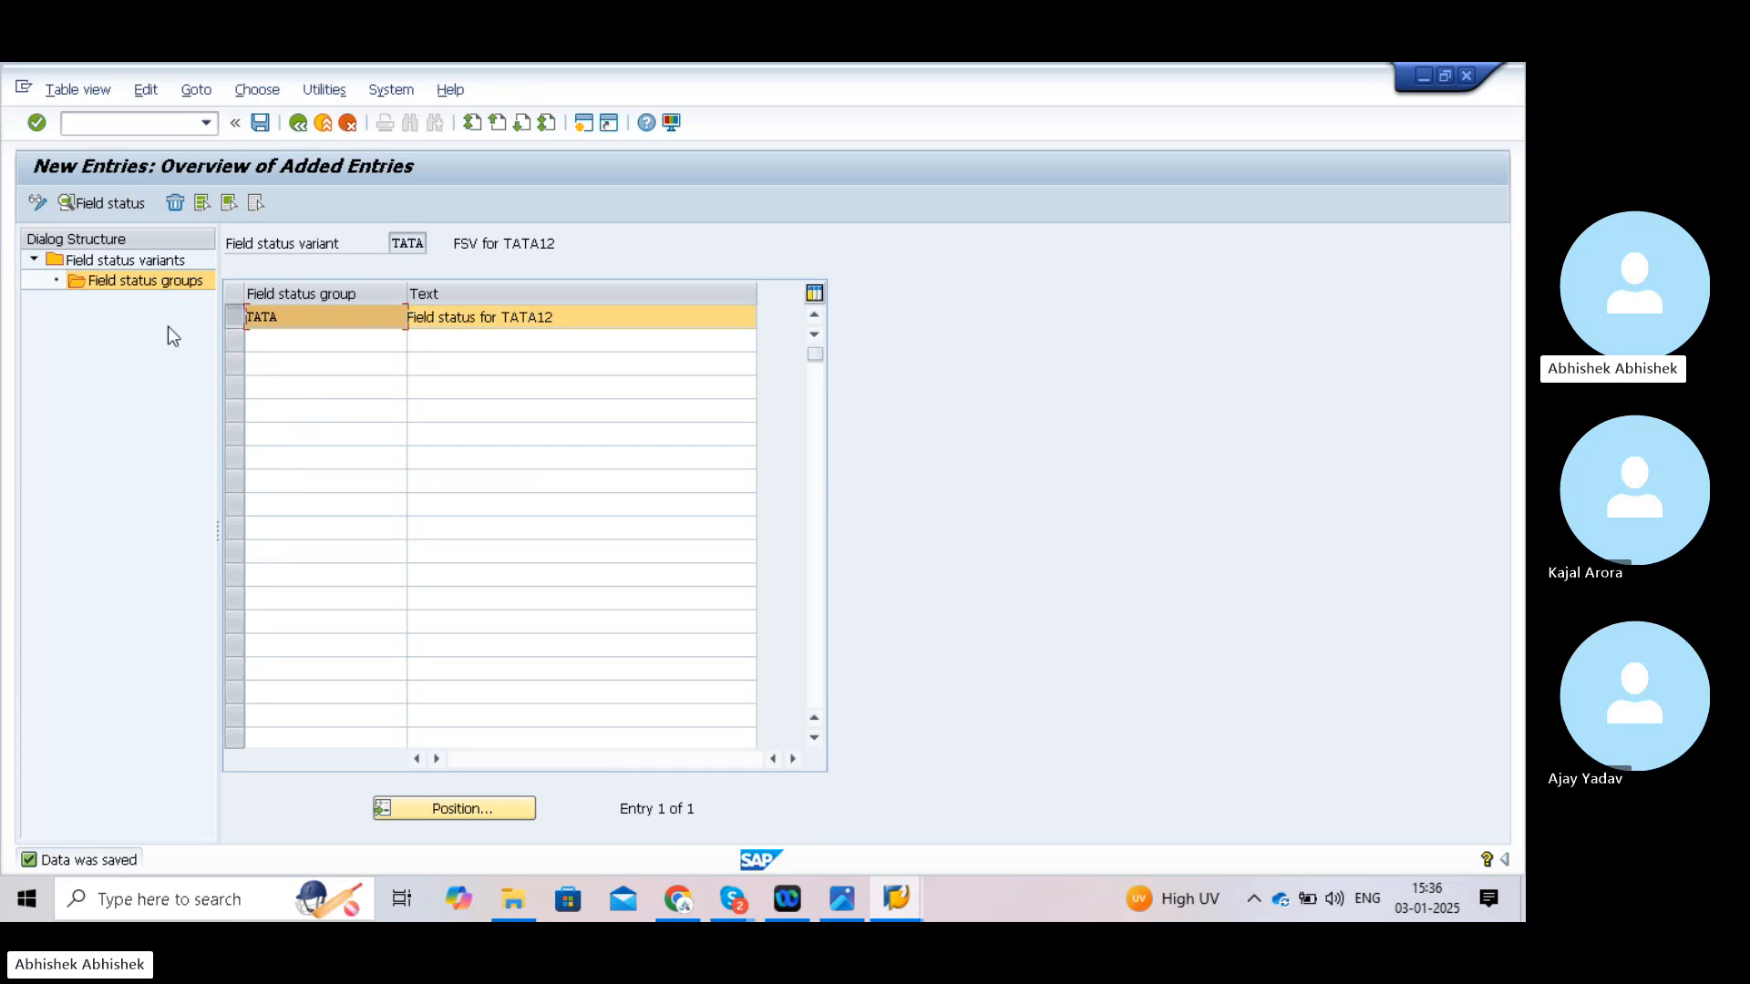
click(102, 204)
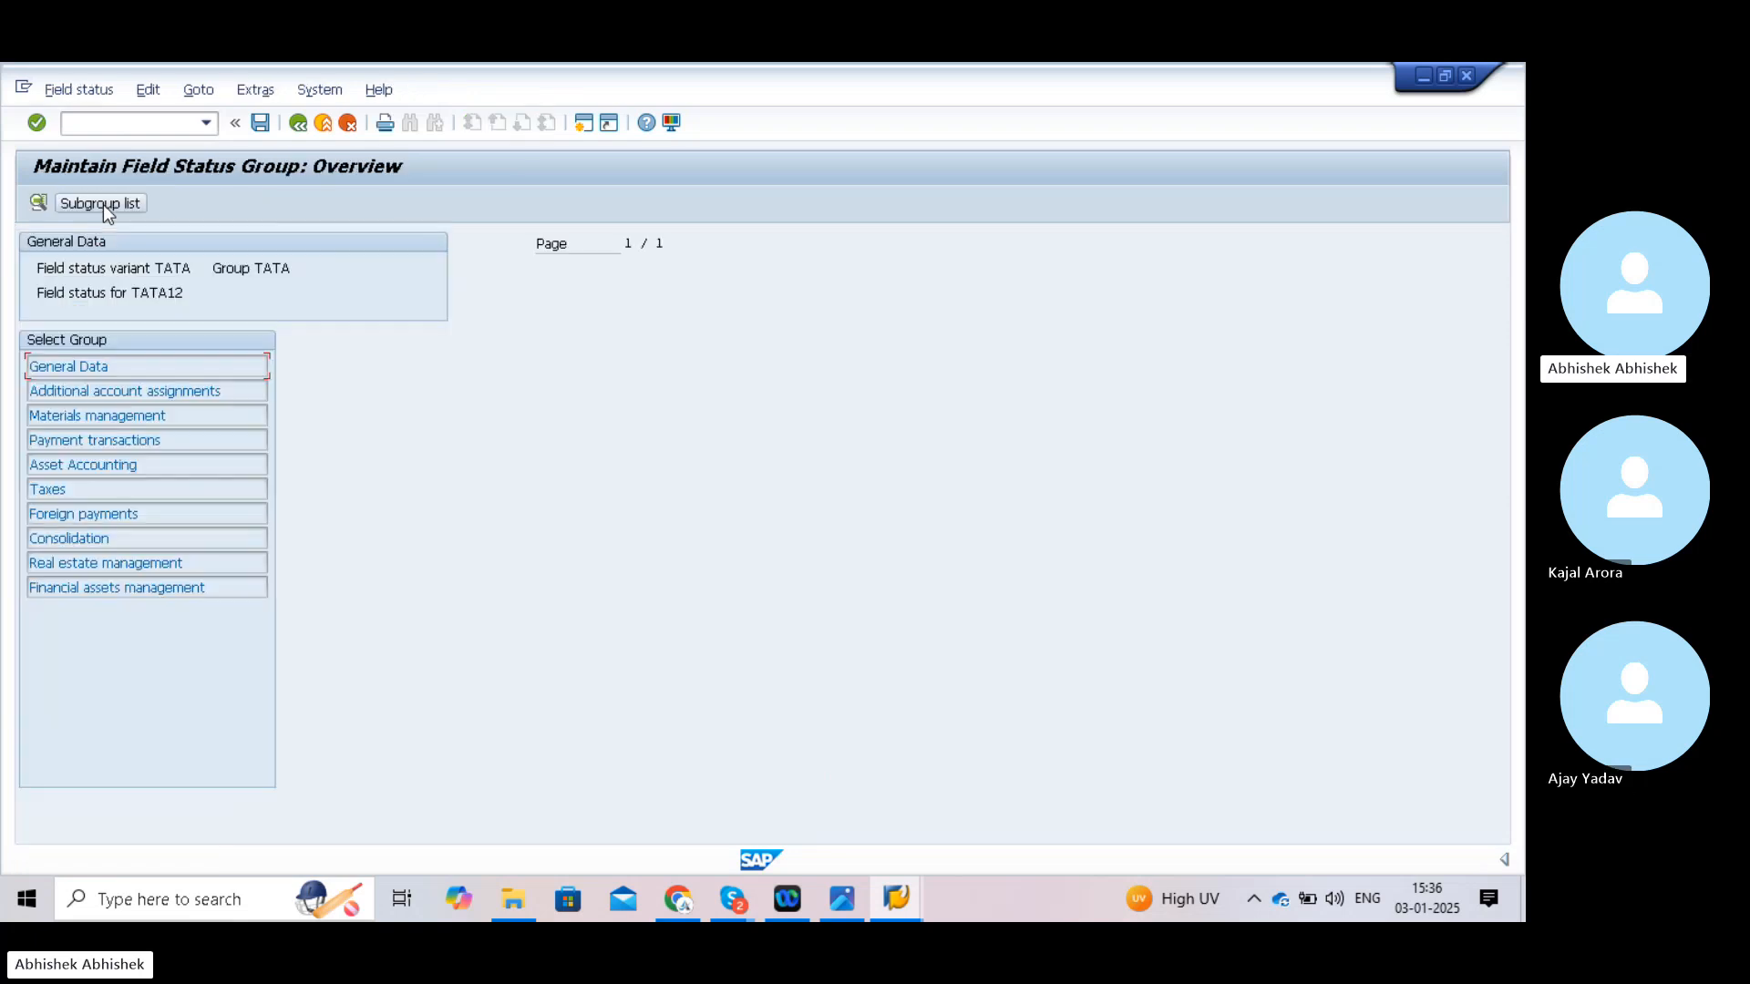
- In General Data, try the Assignment number statuses and leave it as optional entry
double_click(136, 367)
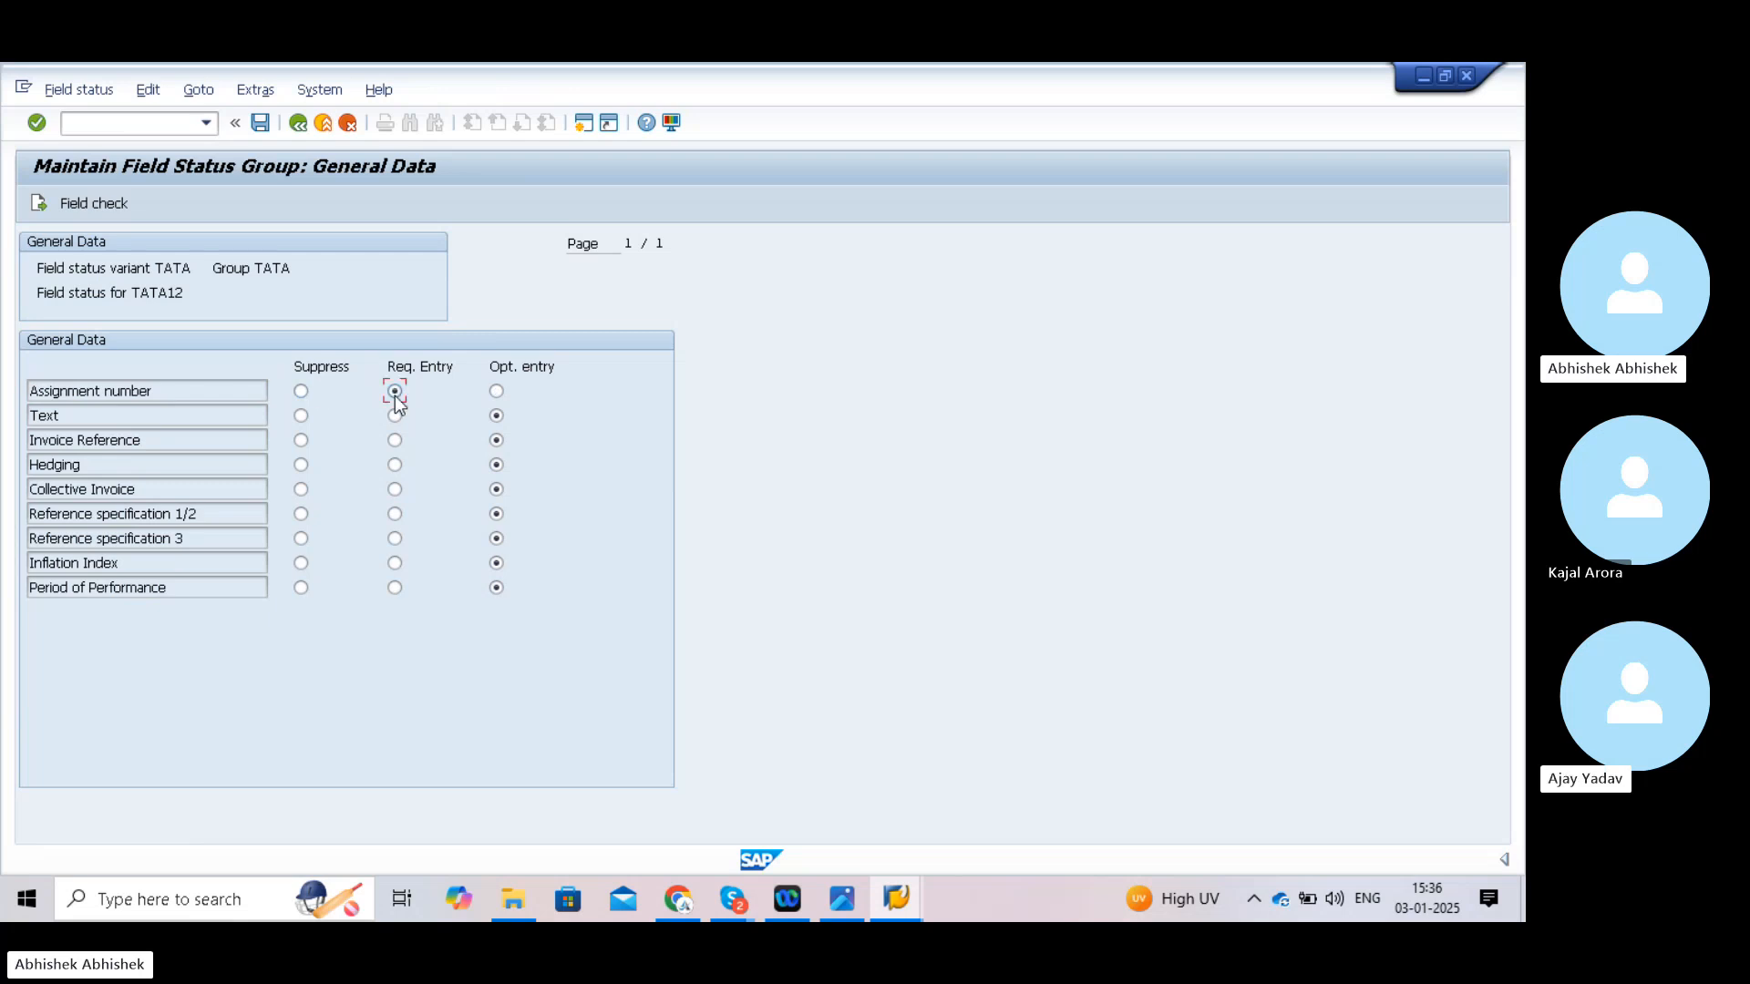
click(301, 392)
click(394, 392)
click(496, 392)
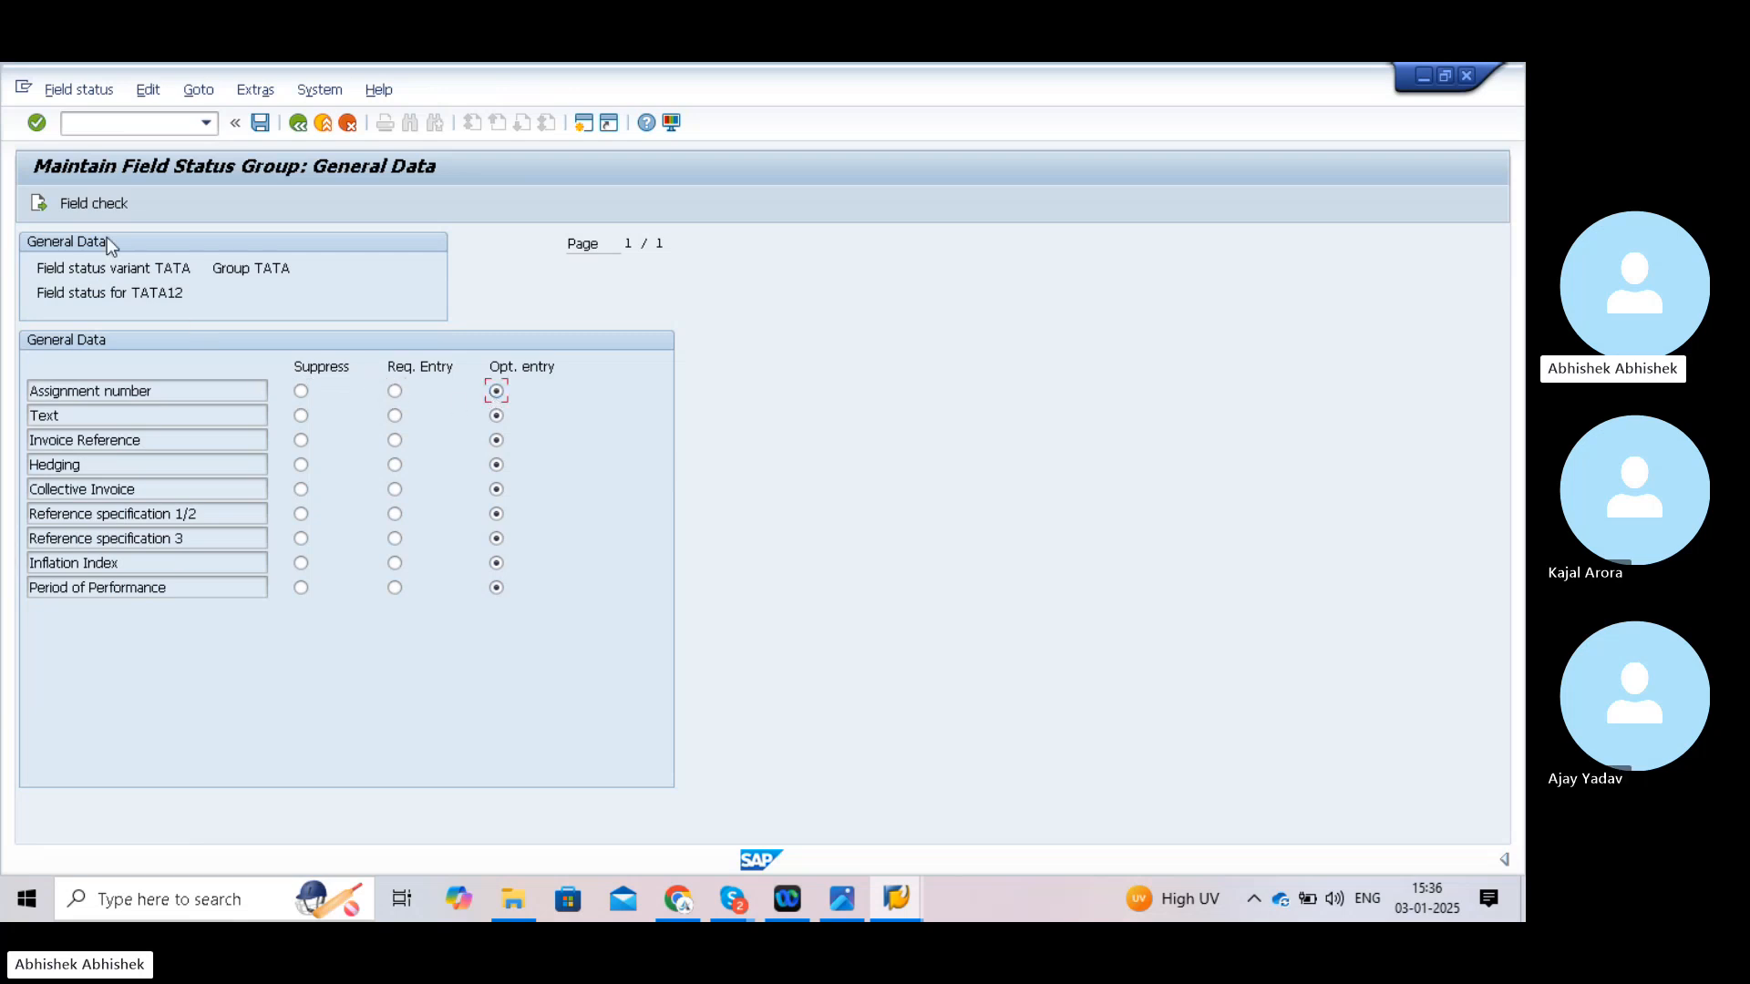
click(299, 125)
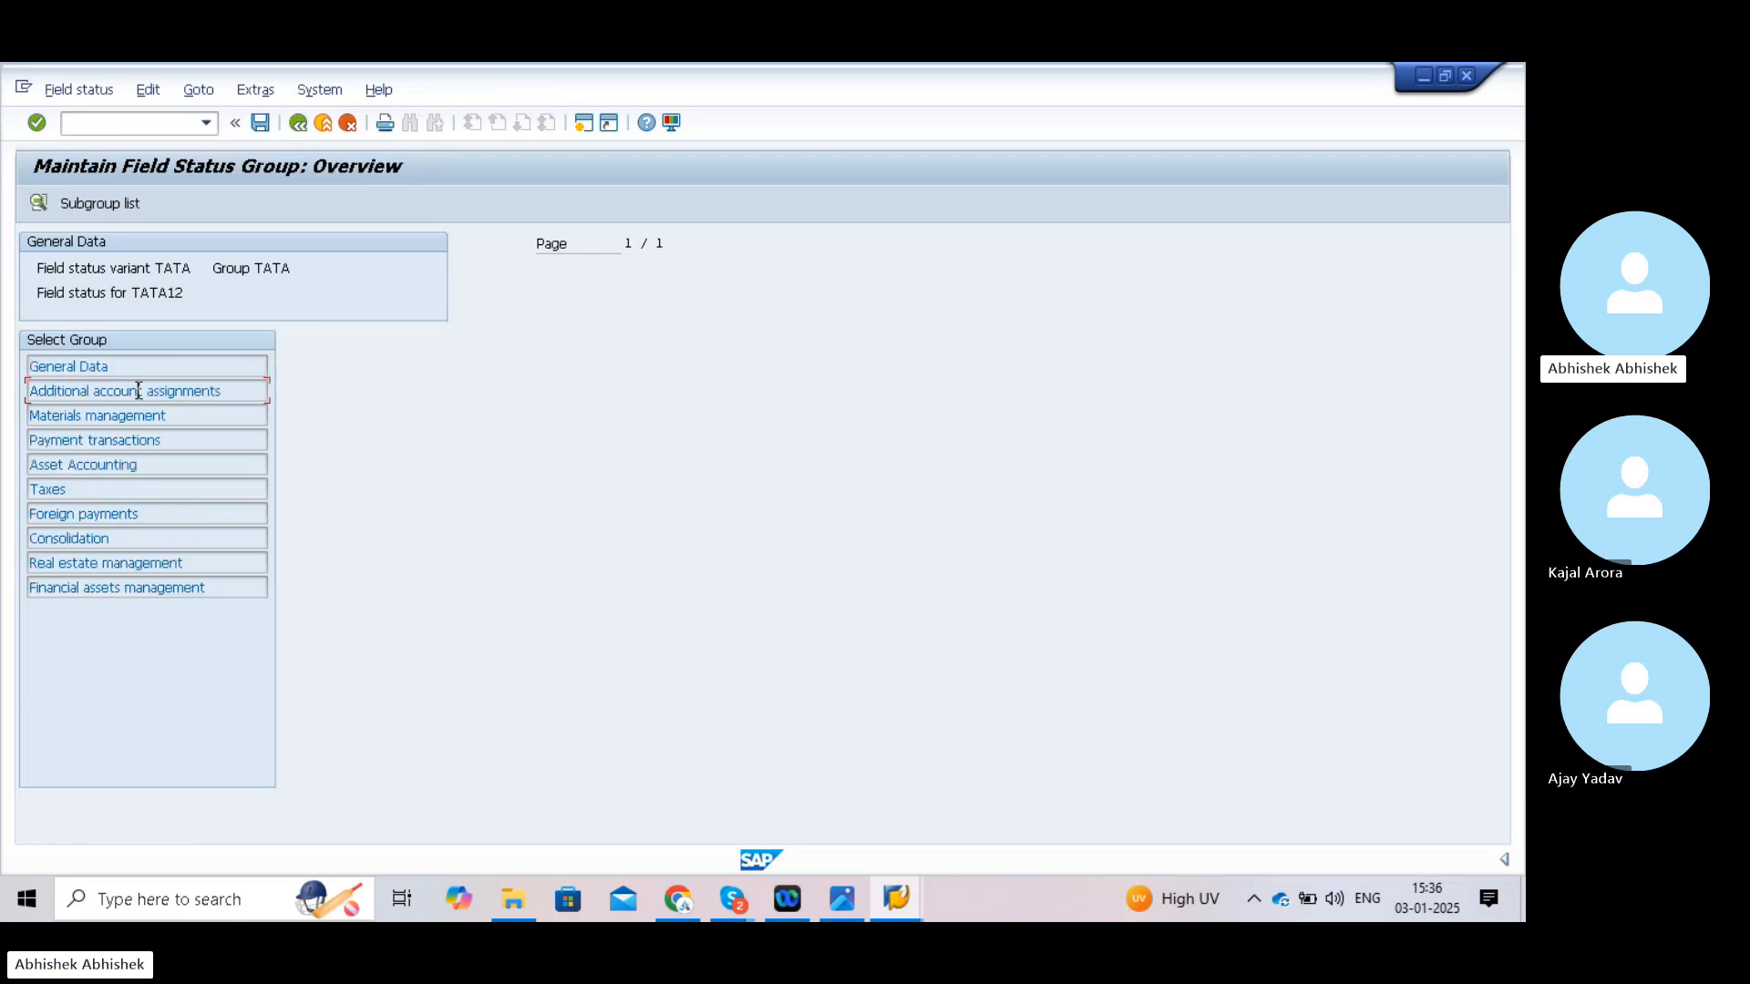
- In Additional account assignments, try the Settlement period statuses and leave it optional
double_click(136, 390)
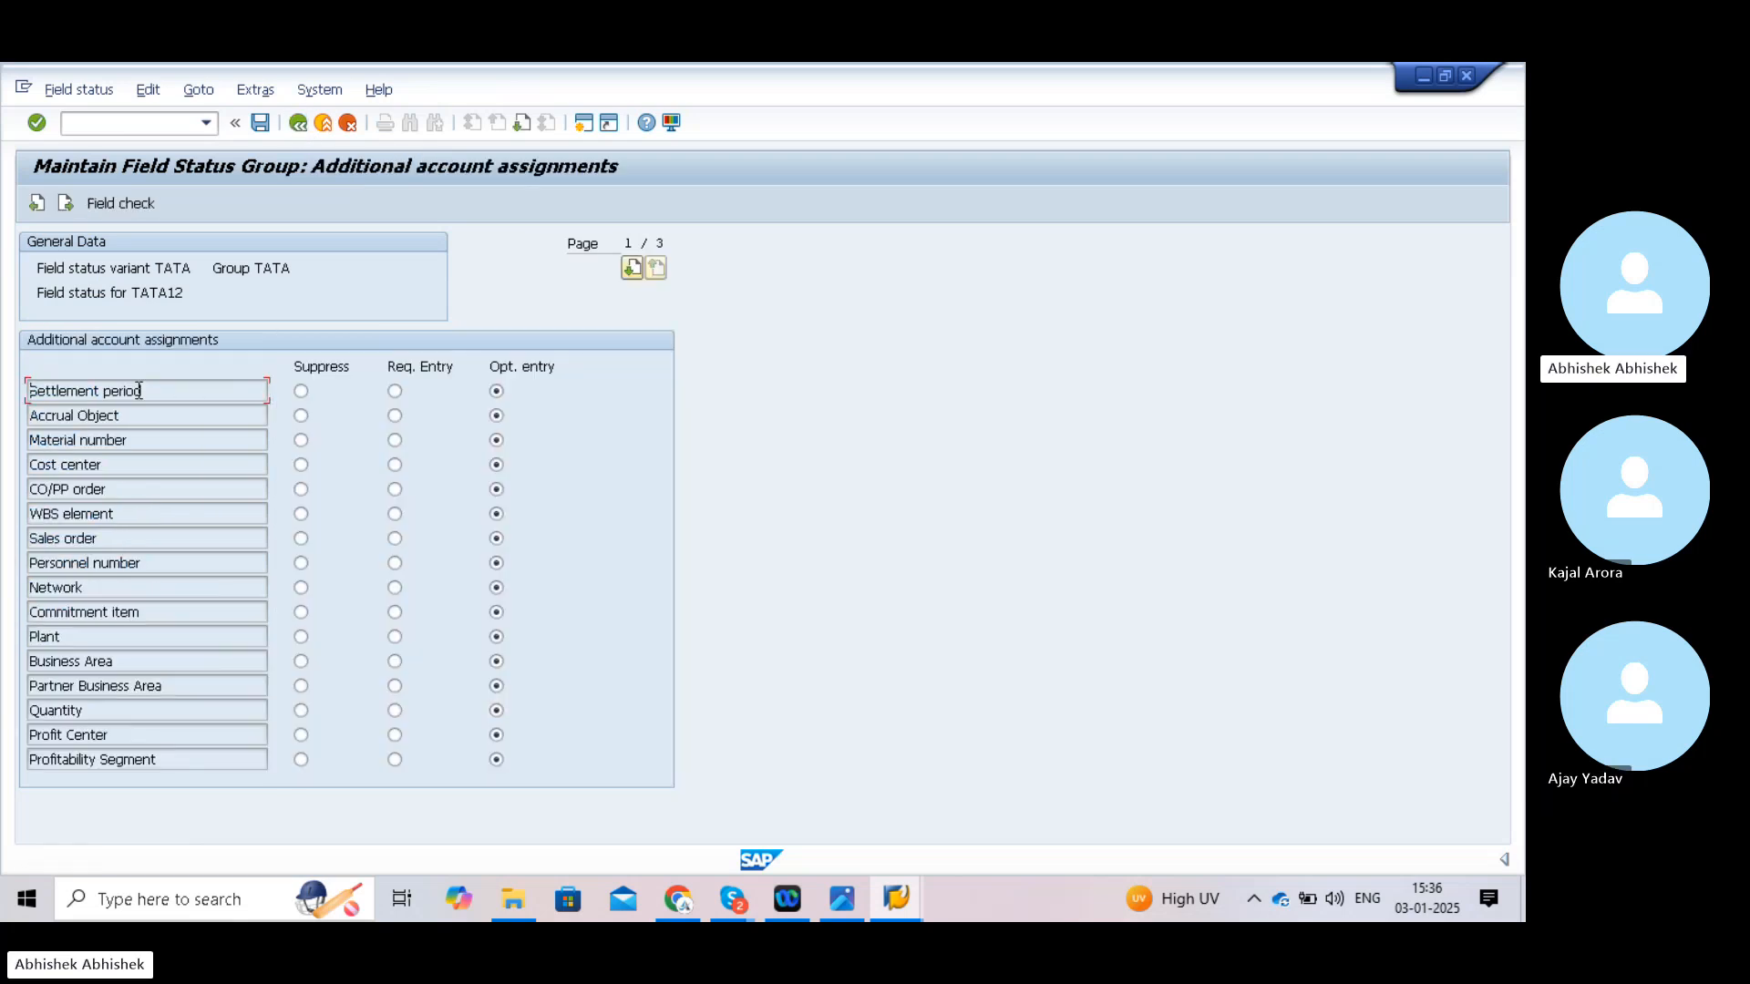
click(394, 390)
click(394, 416)
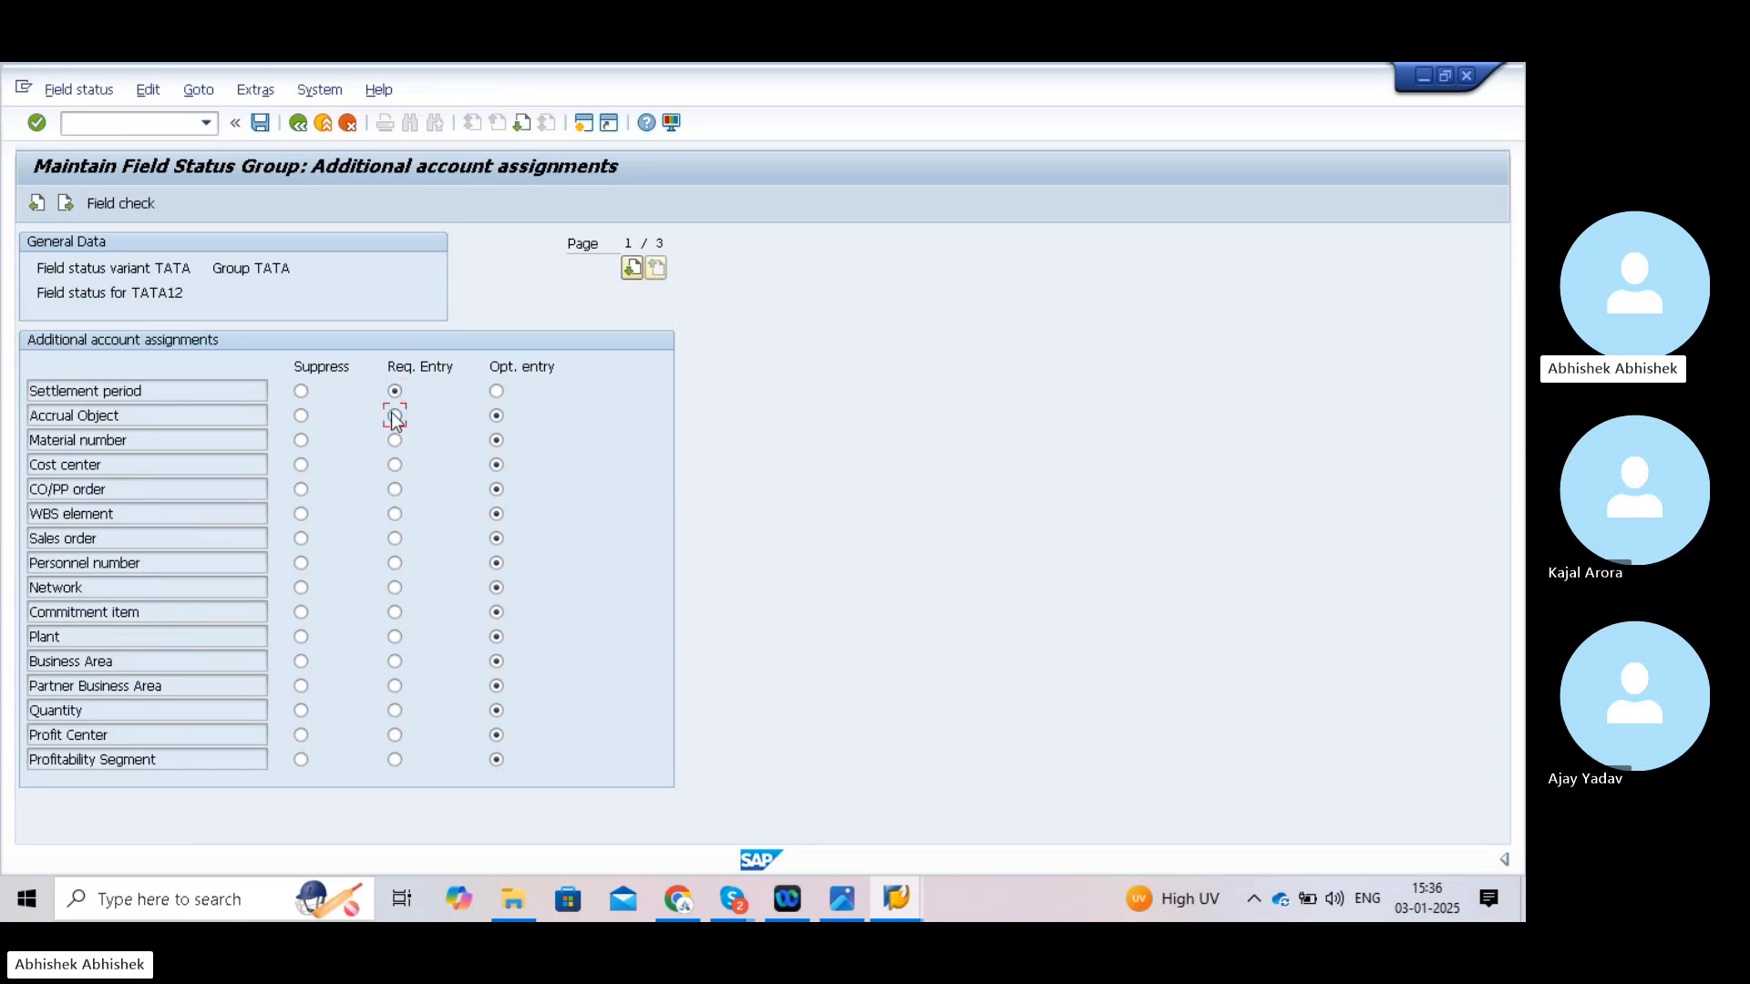
click(496, 390)
click(298, 124)
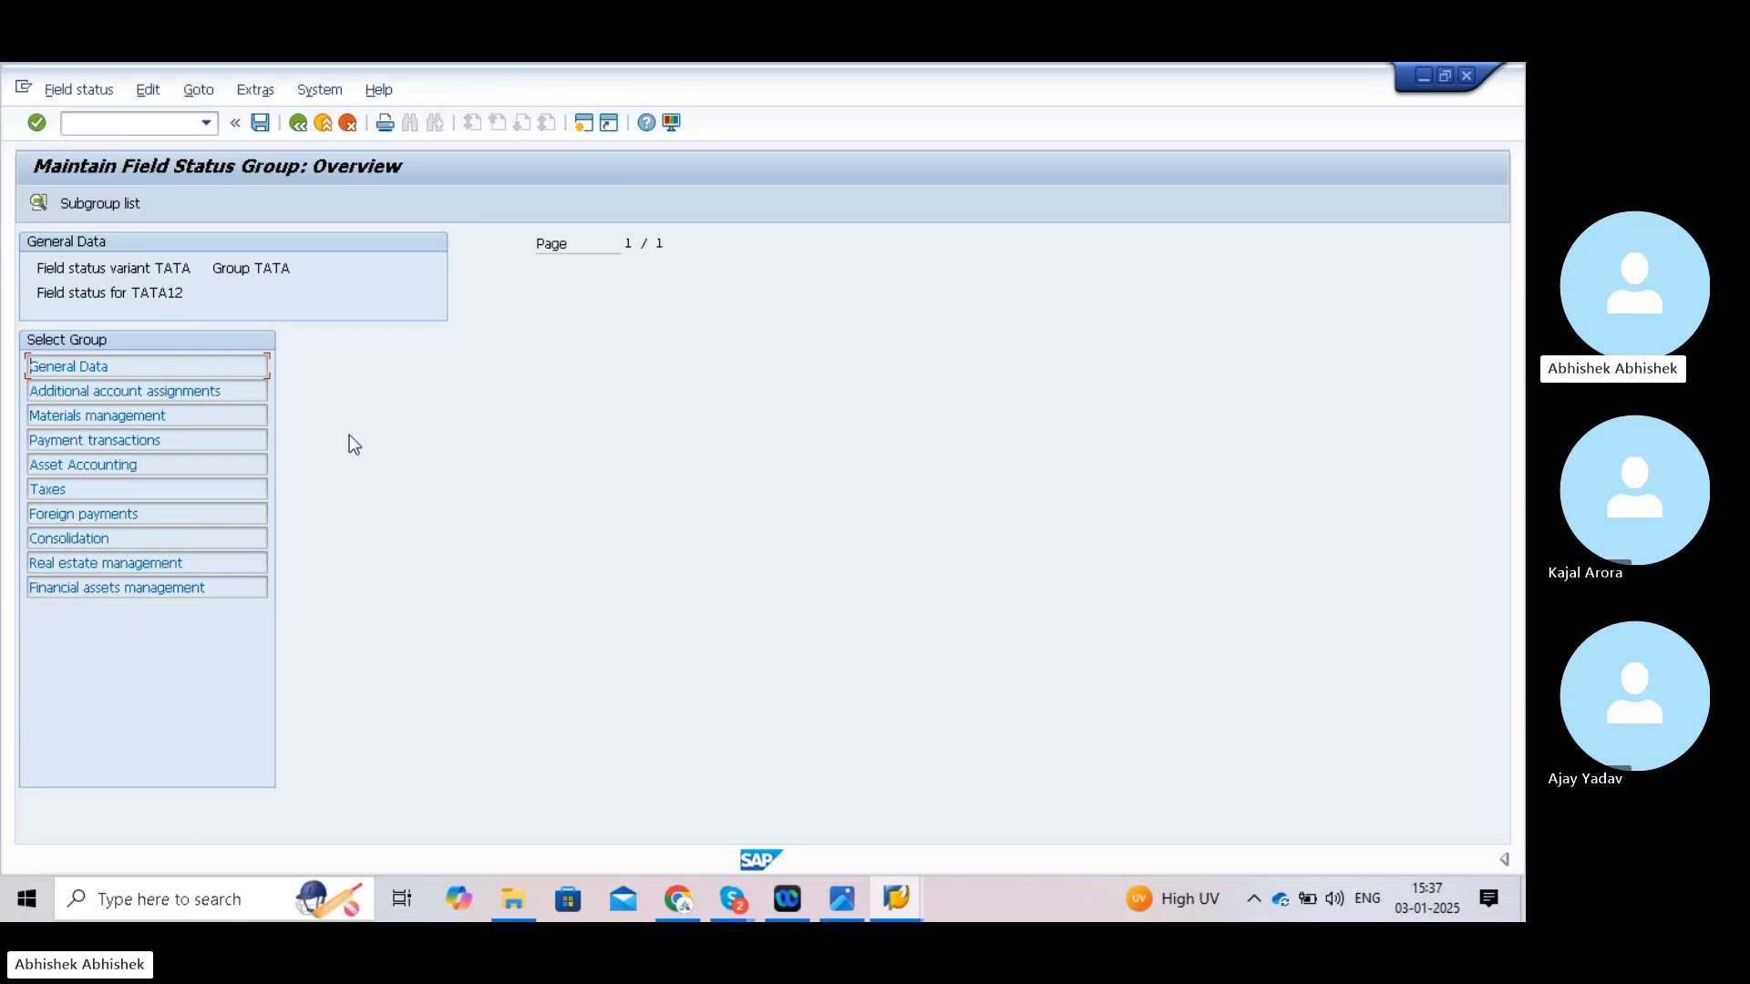
- Return to the field status groups and switch to transaction /nOBC5
click(298, 124)
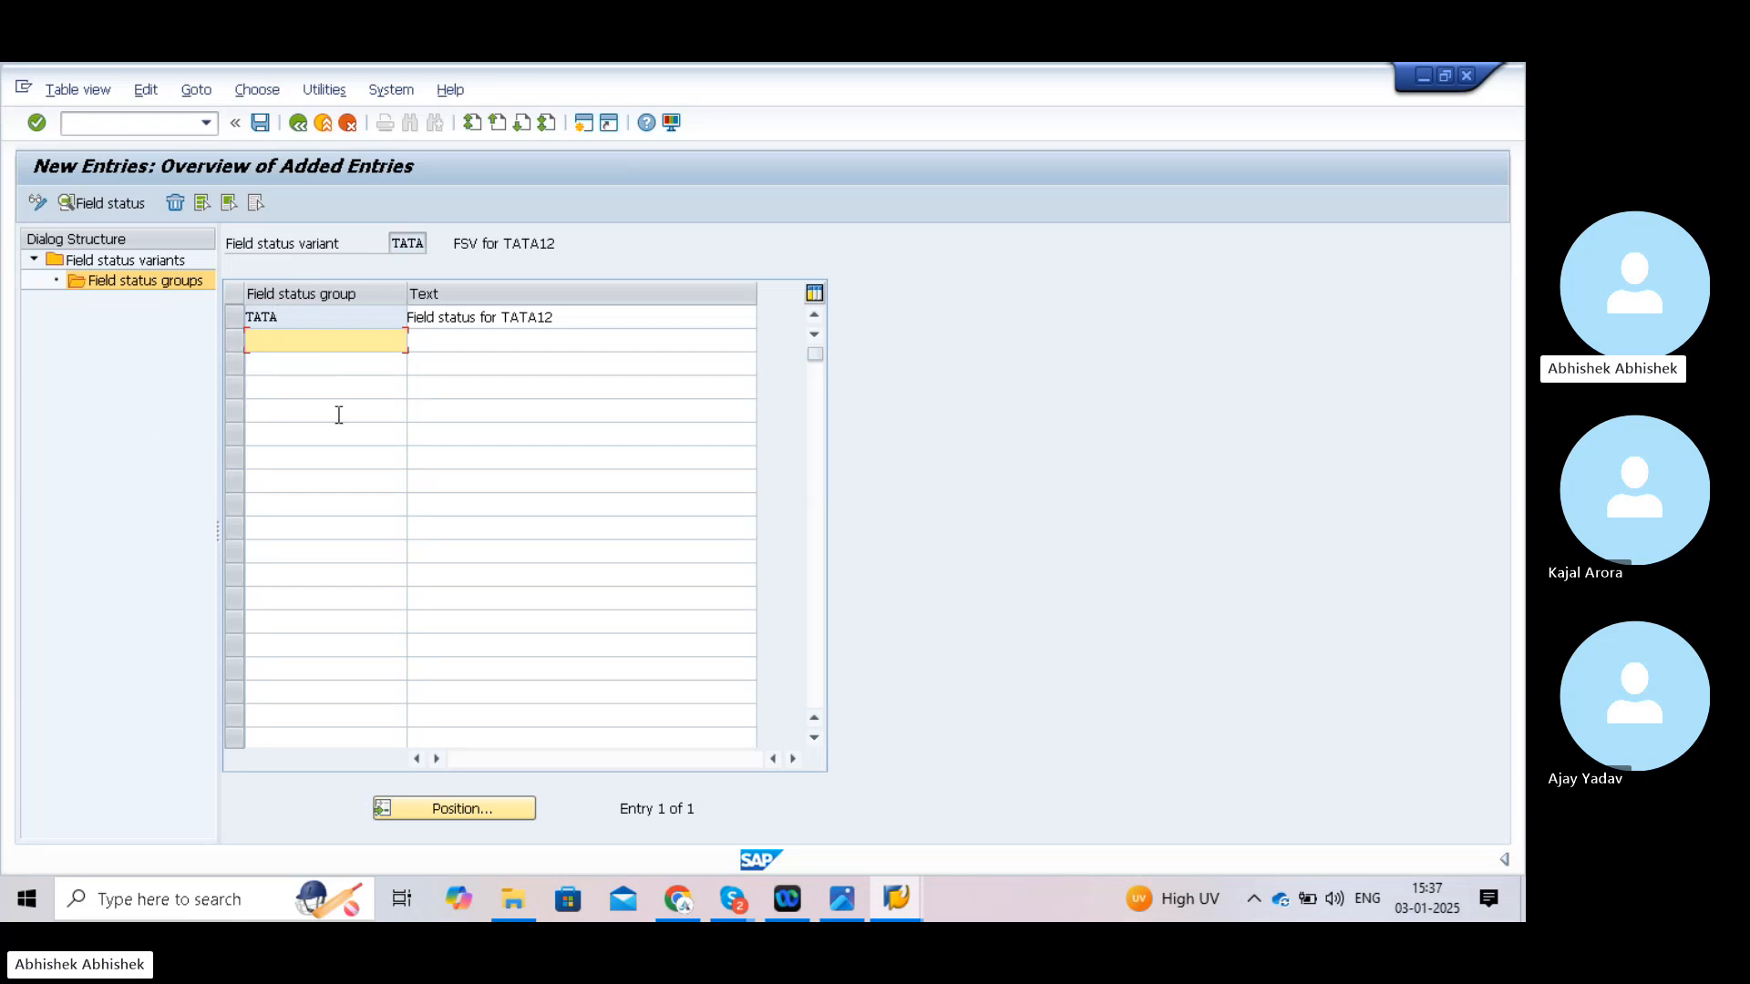
click(143, 122)
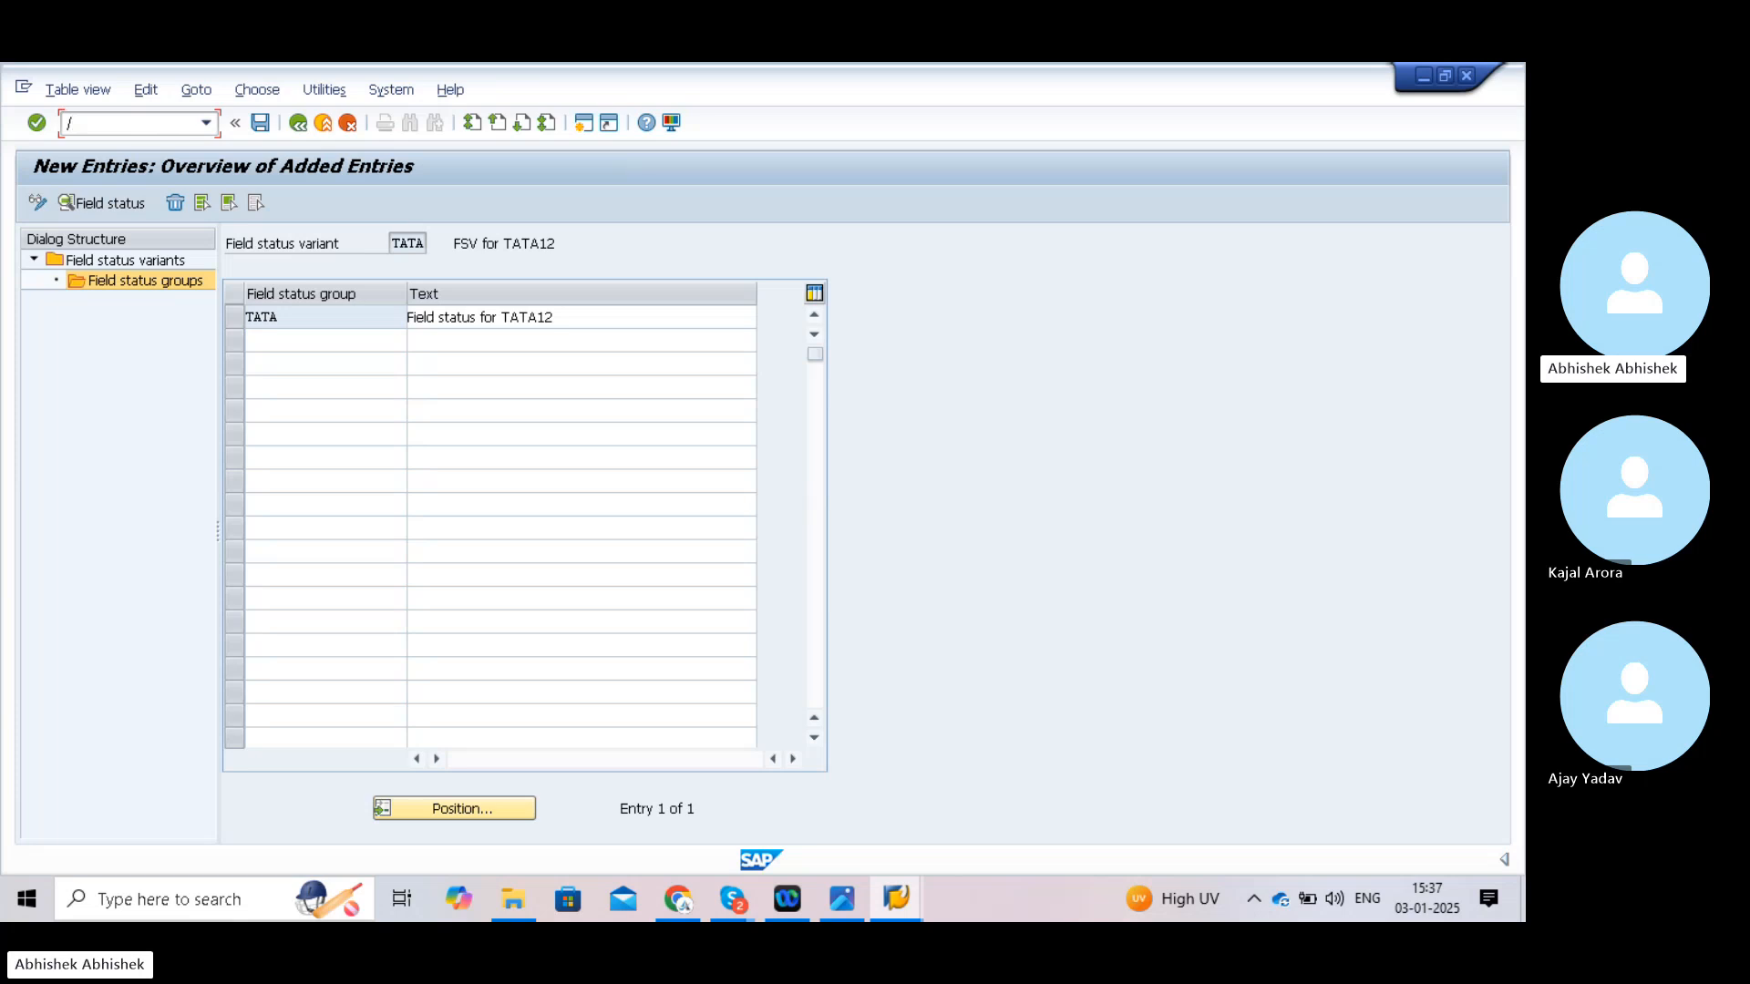
text(/nobc5)
key(Return)
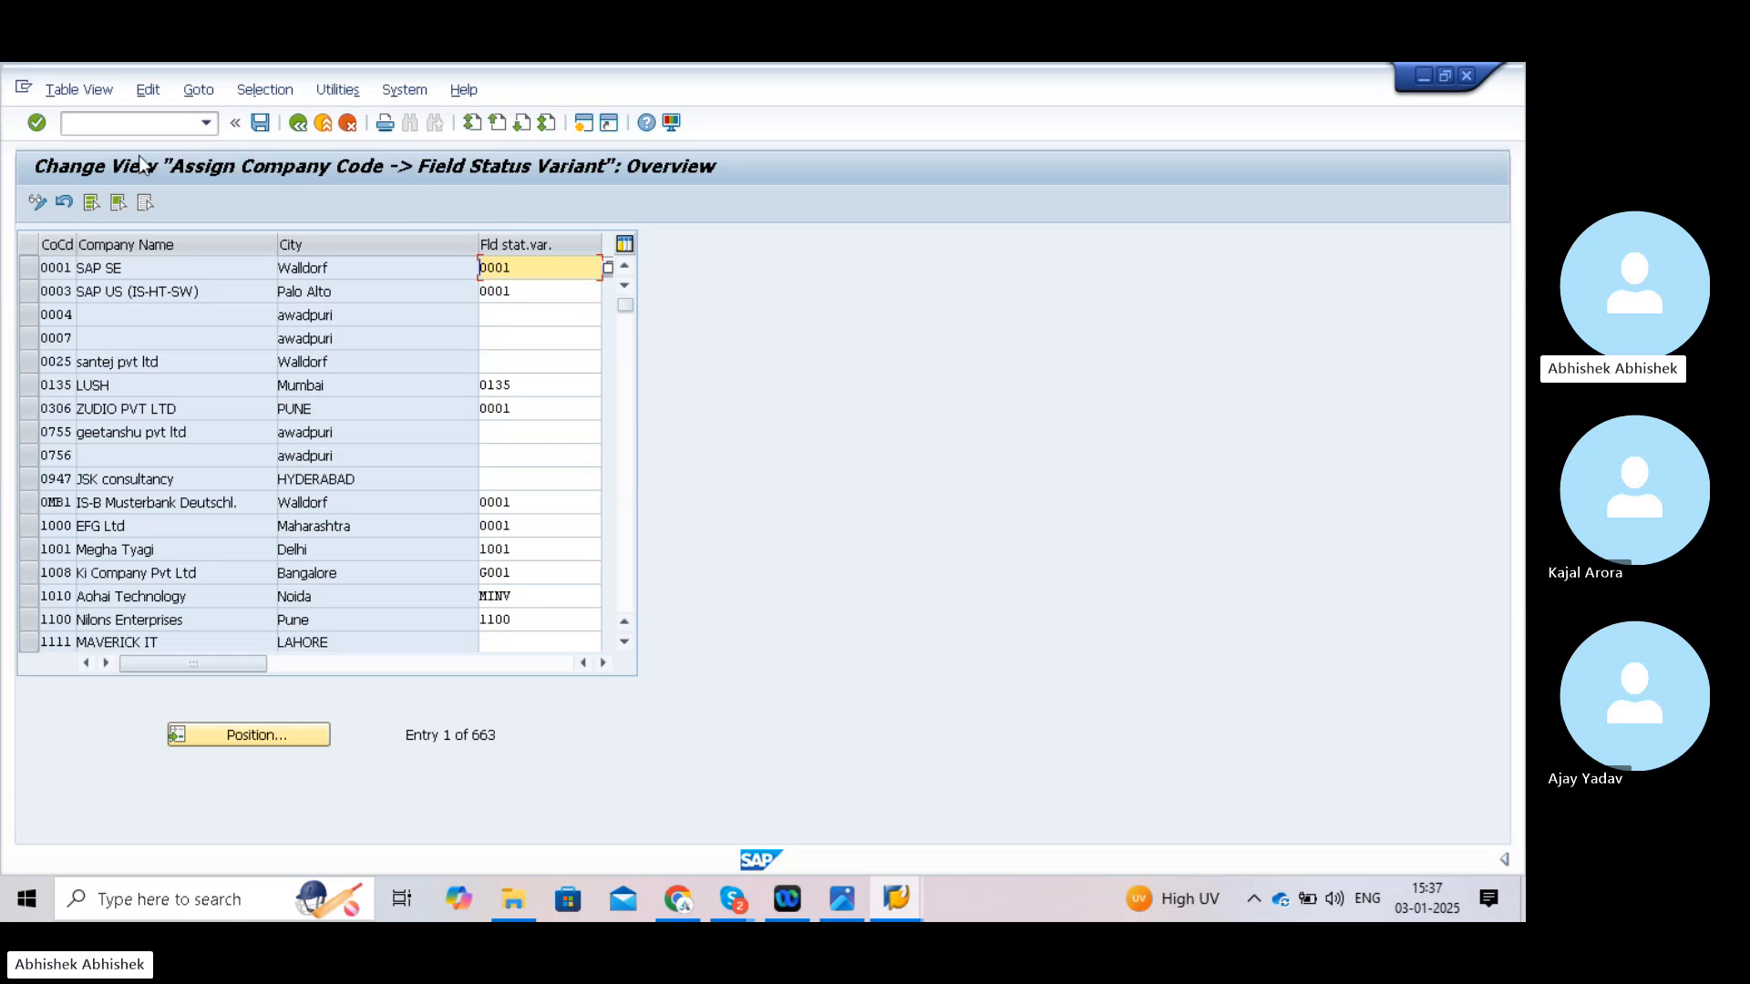
- Go back to SAP Easy Access and start the SPRO customizing transaction
click(119, 126)
text(/n)
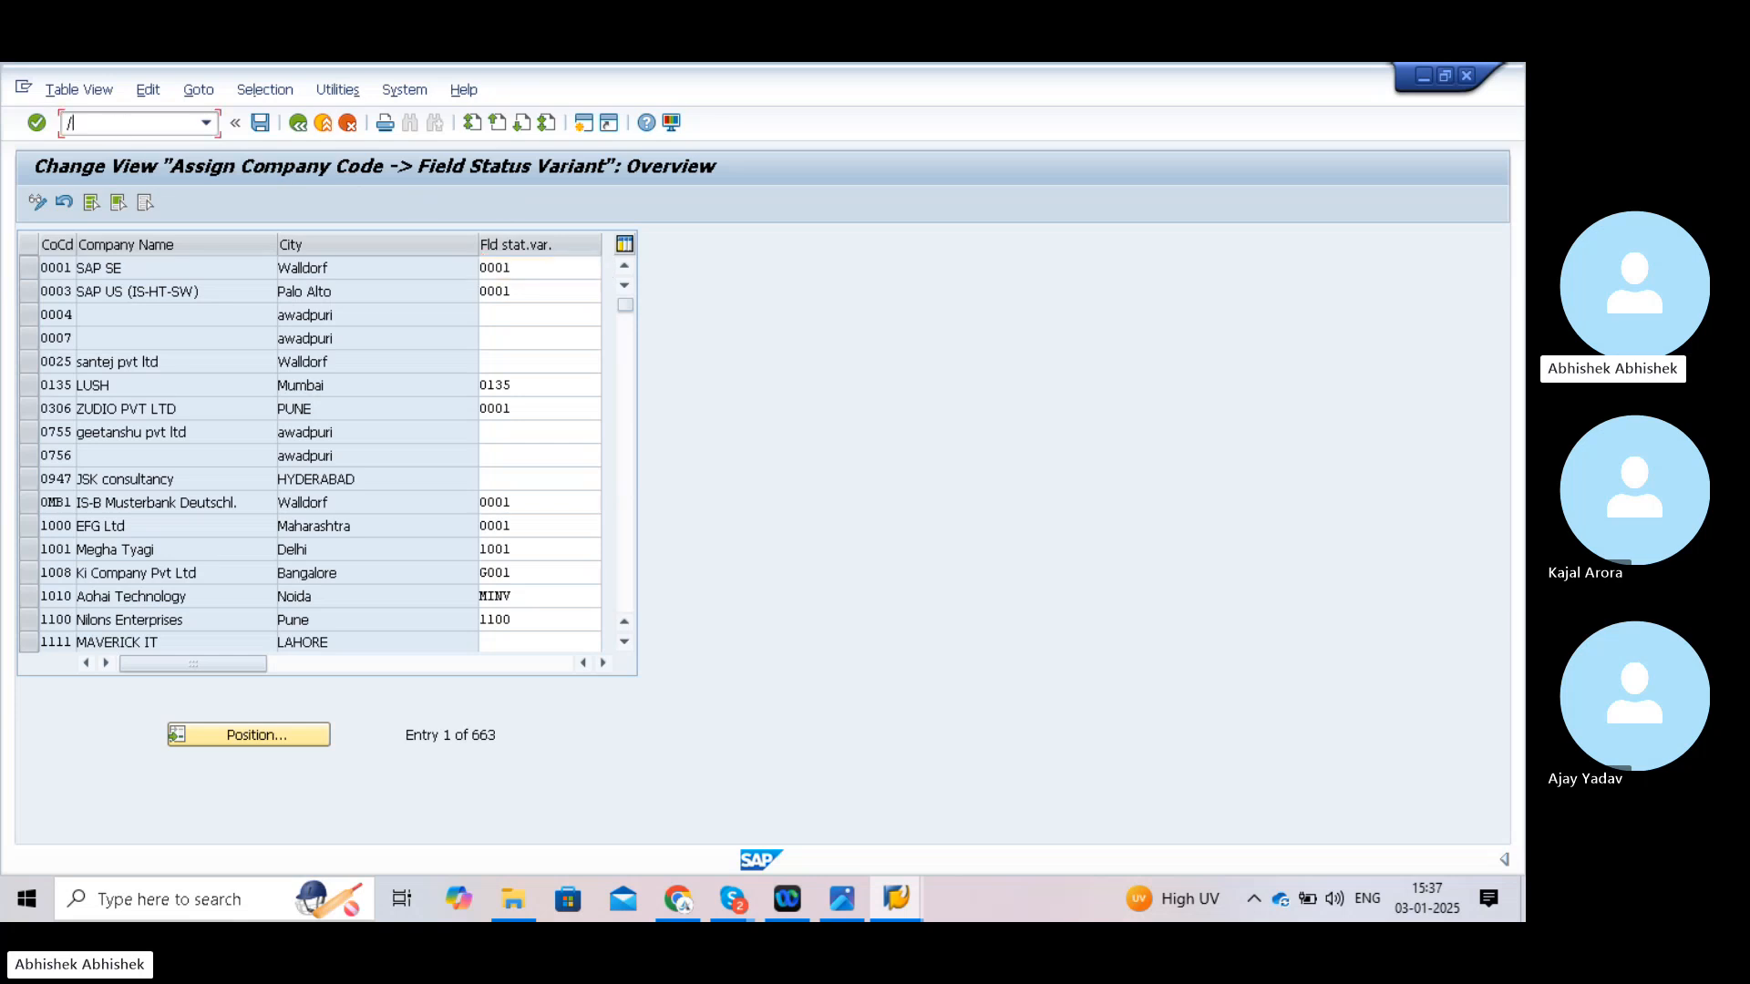
key(Return)
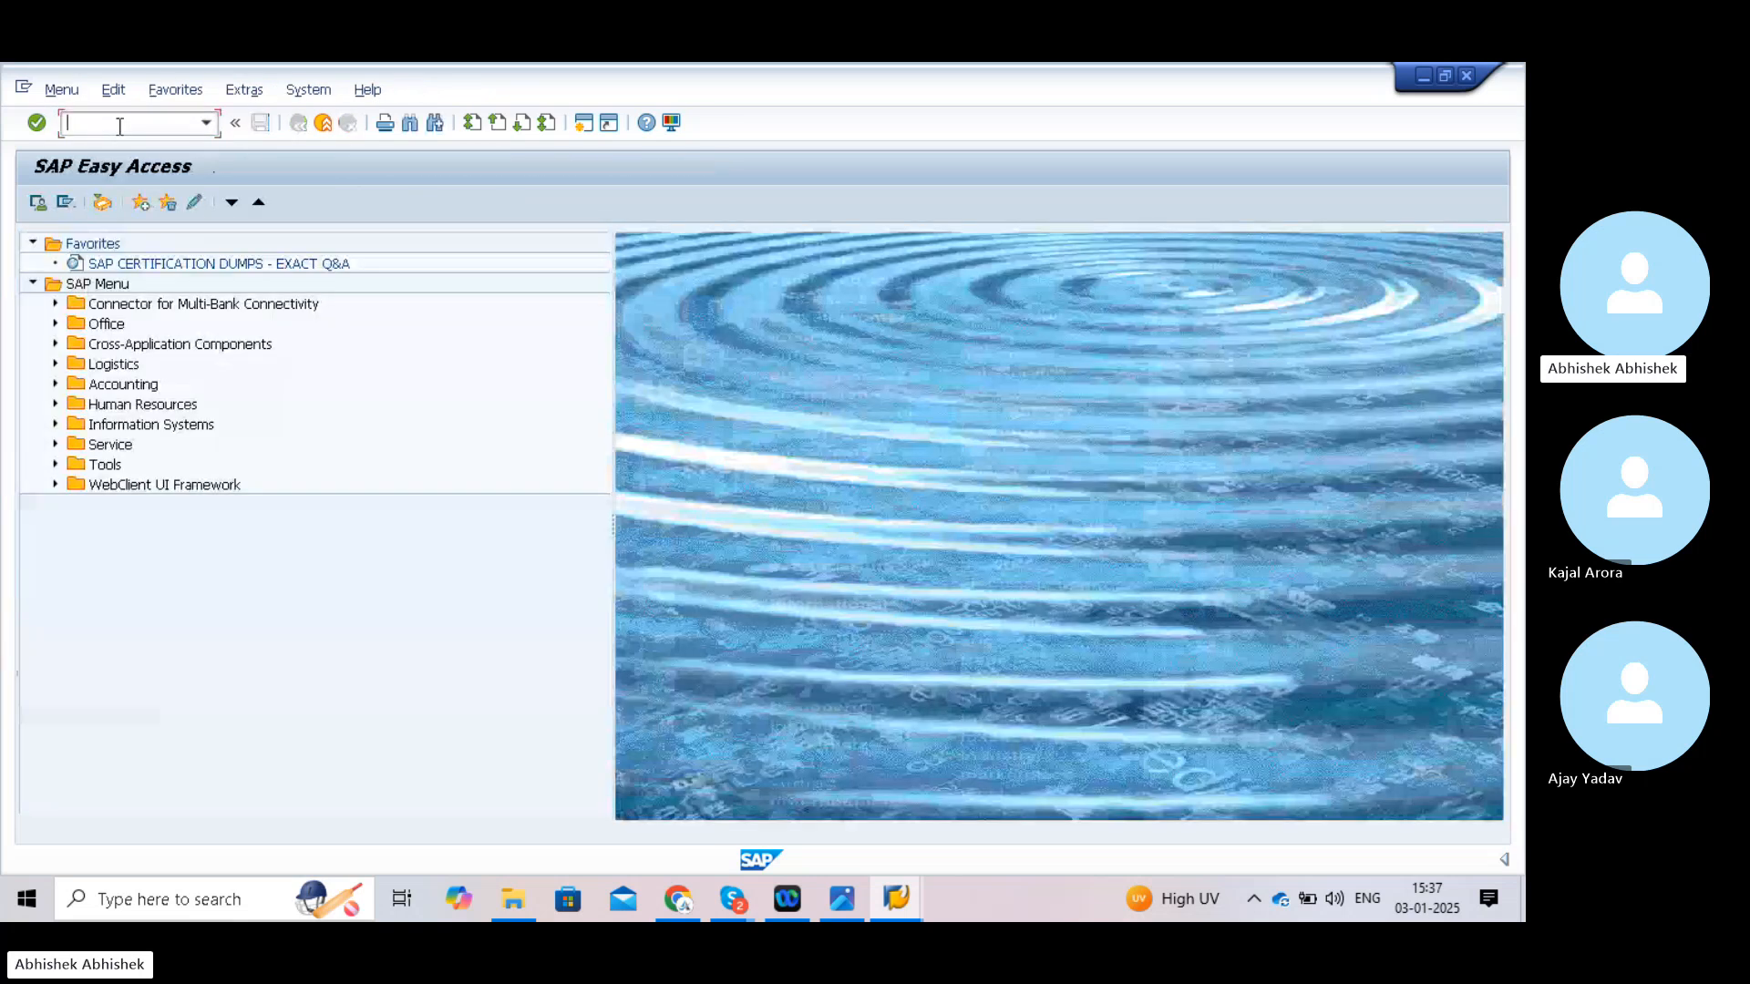
text(spro)
key(Return)
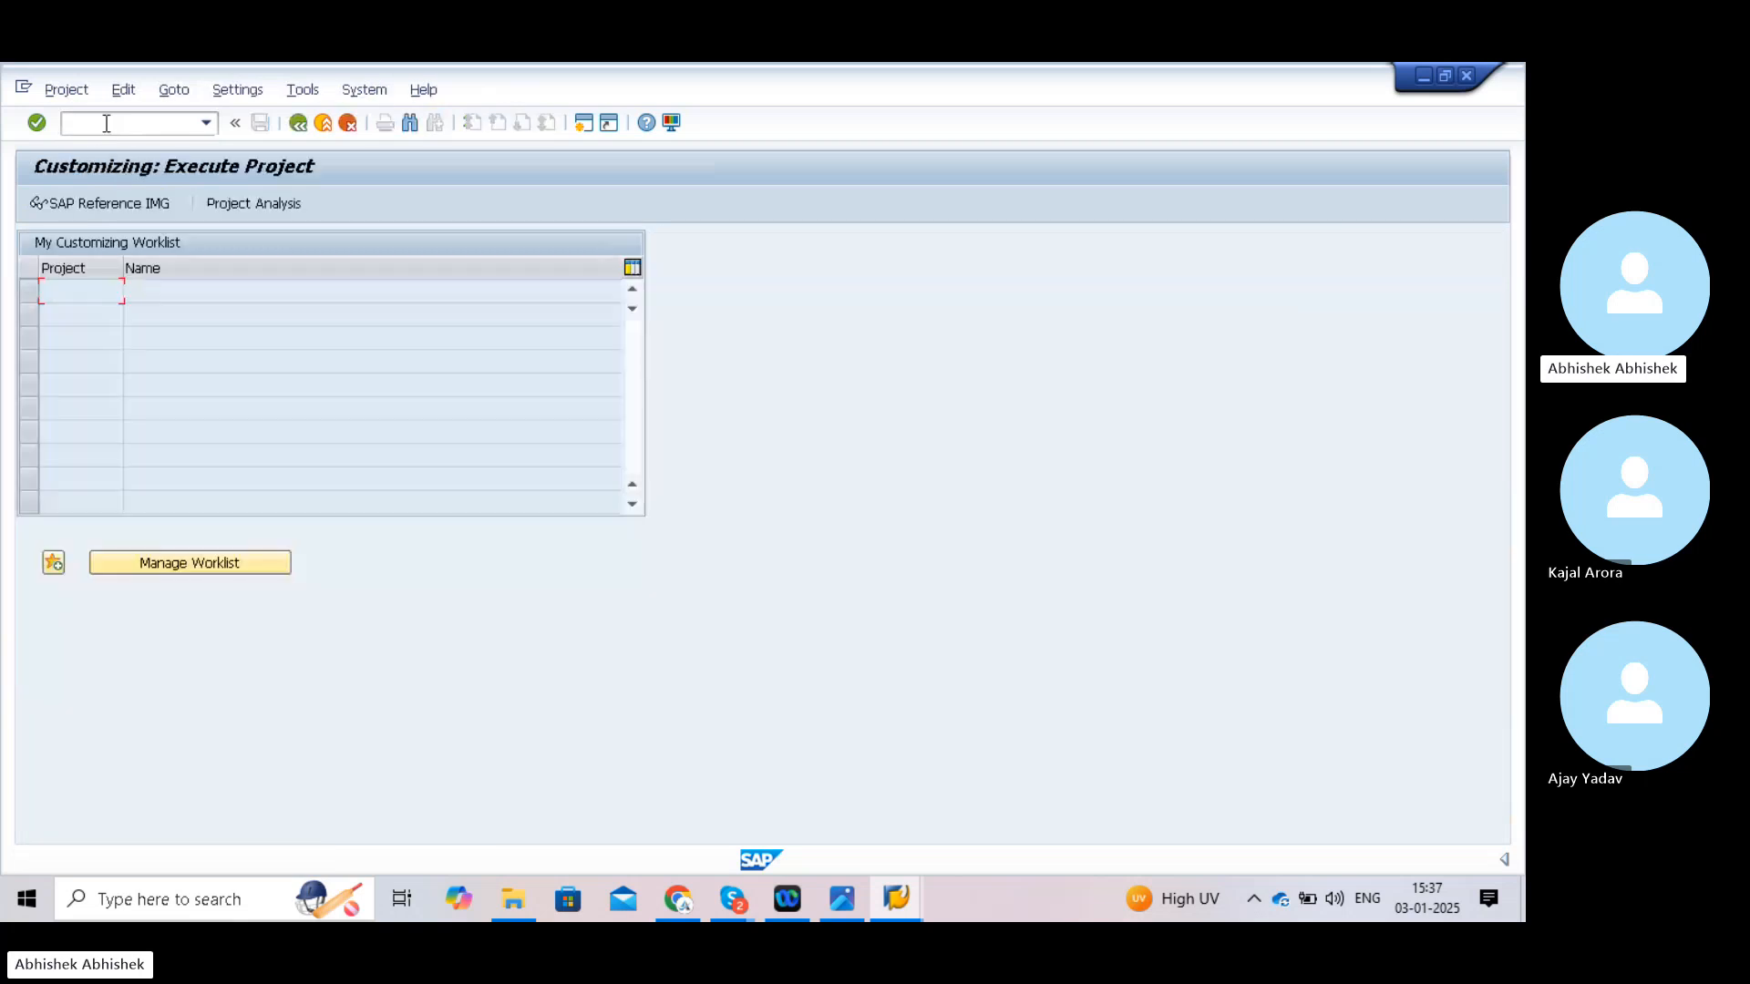
- Expand the Reference IMG to Financial Accounting Global Settings > Ledgers > Fields
click(105, 201)
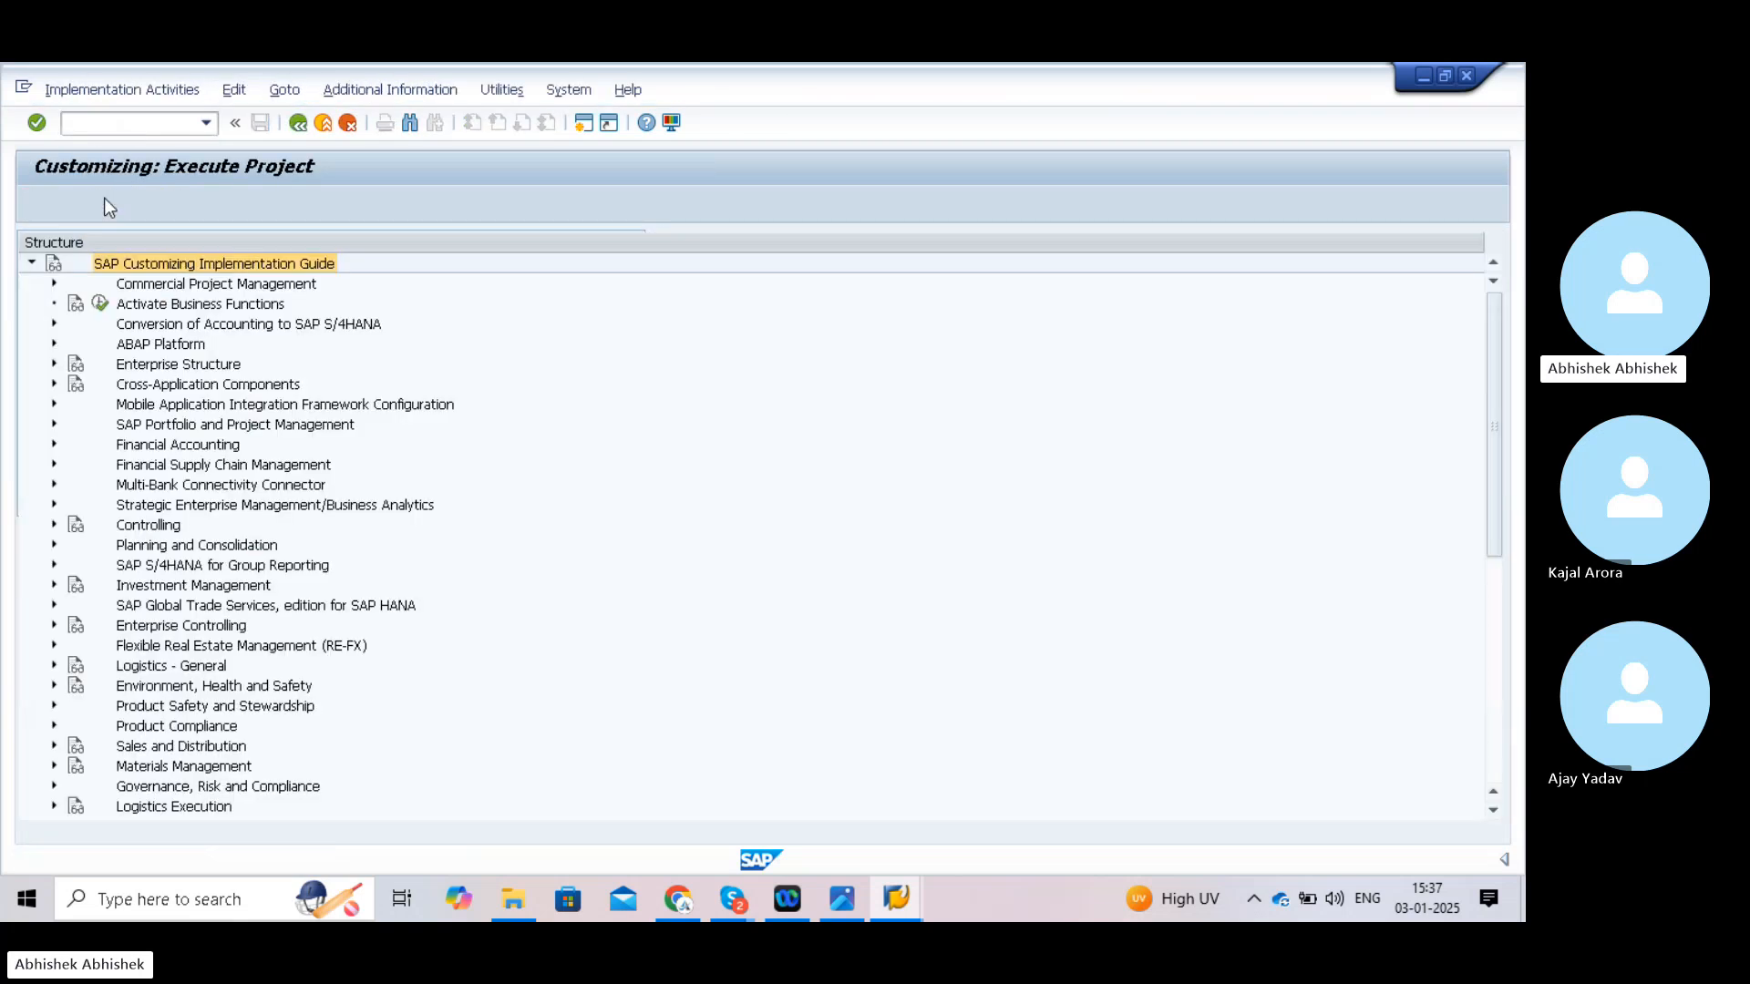
click(55, 446)
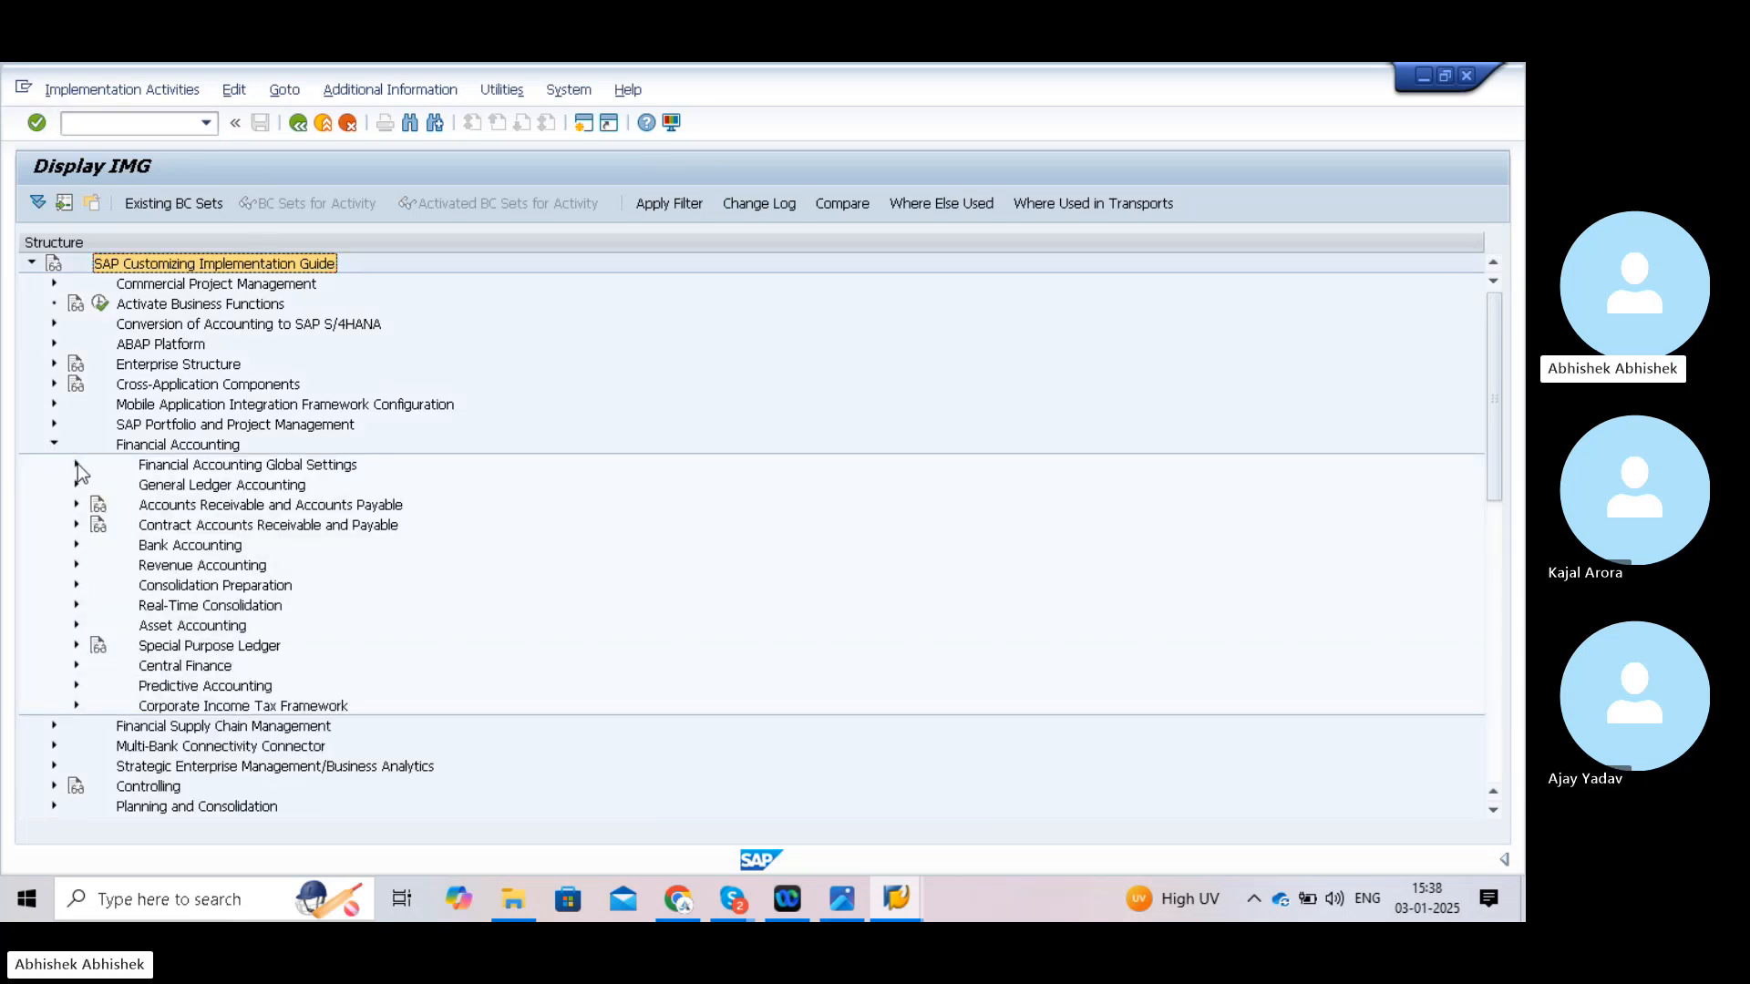
click(77, 464)
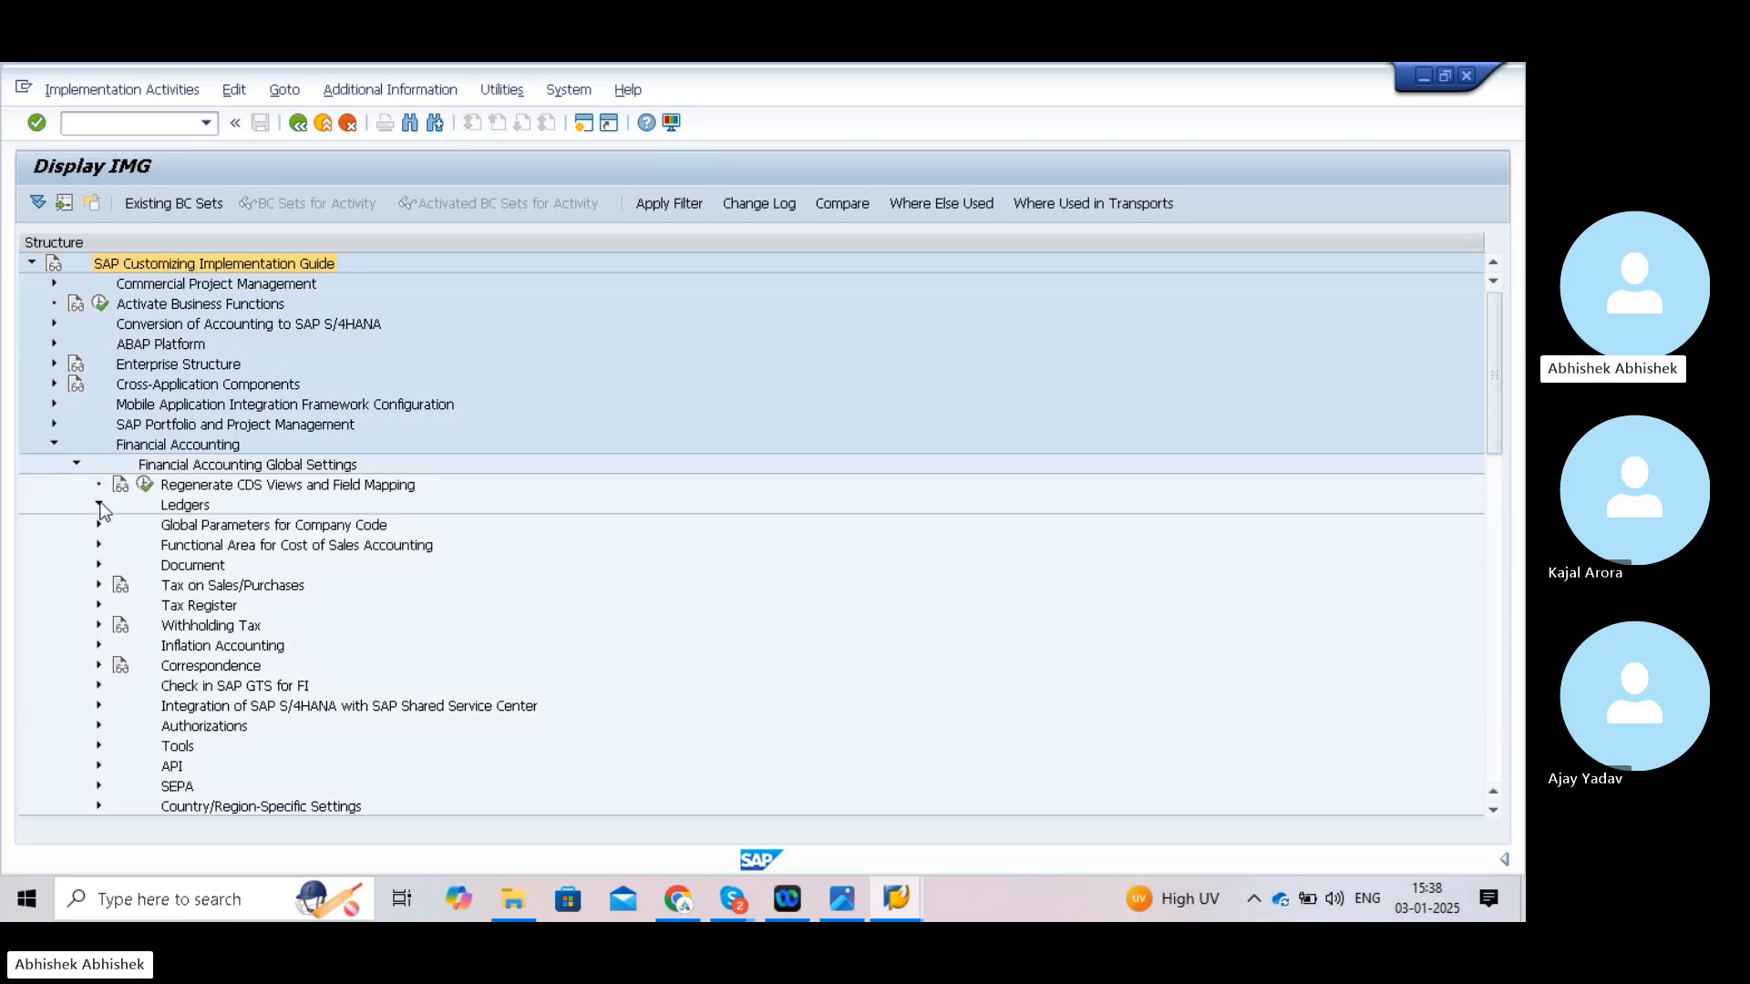
click(98, 504)
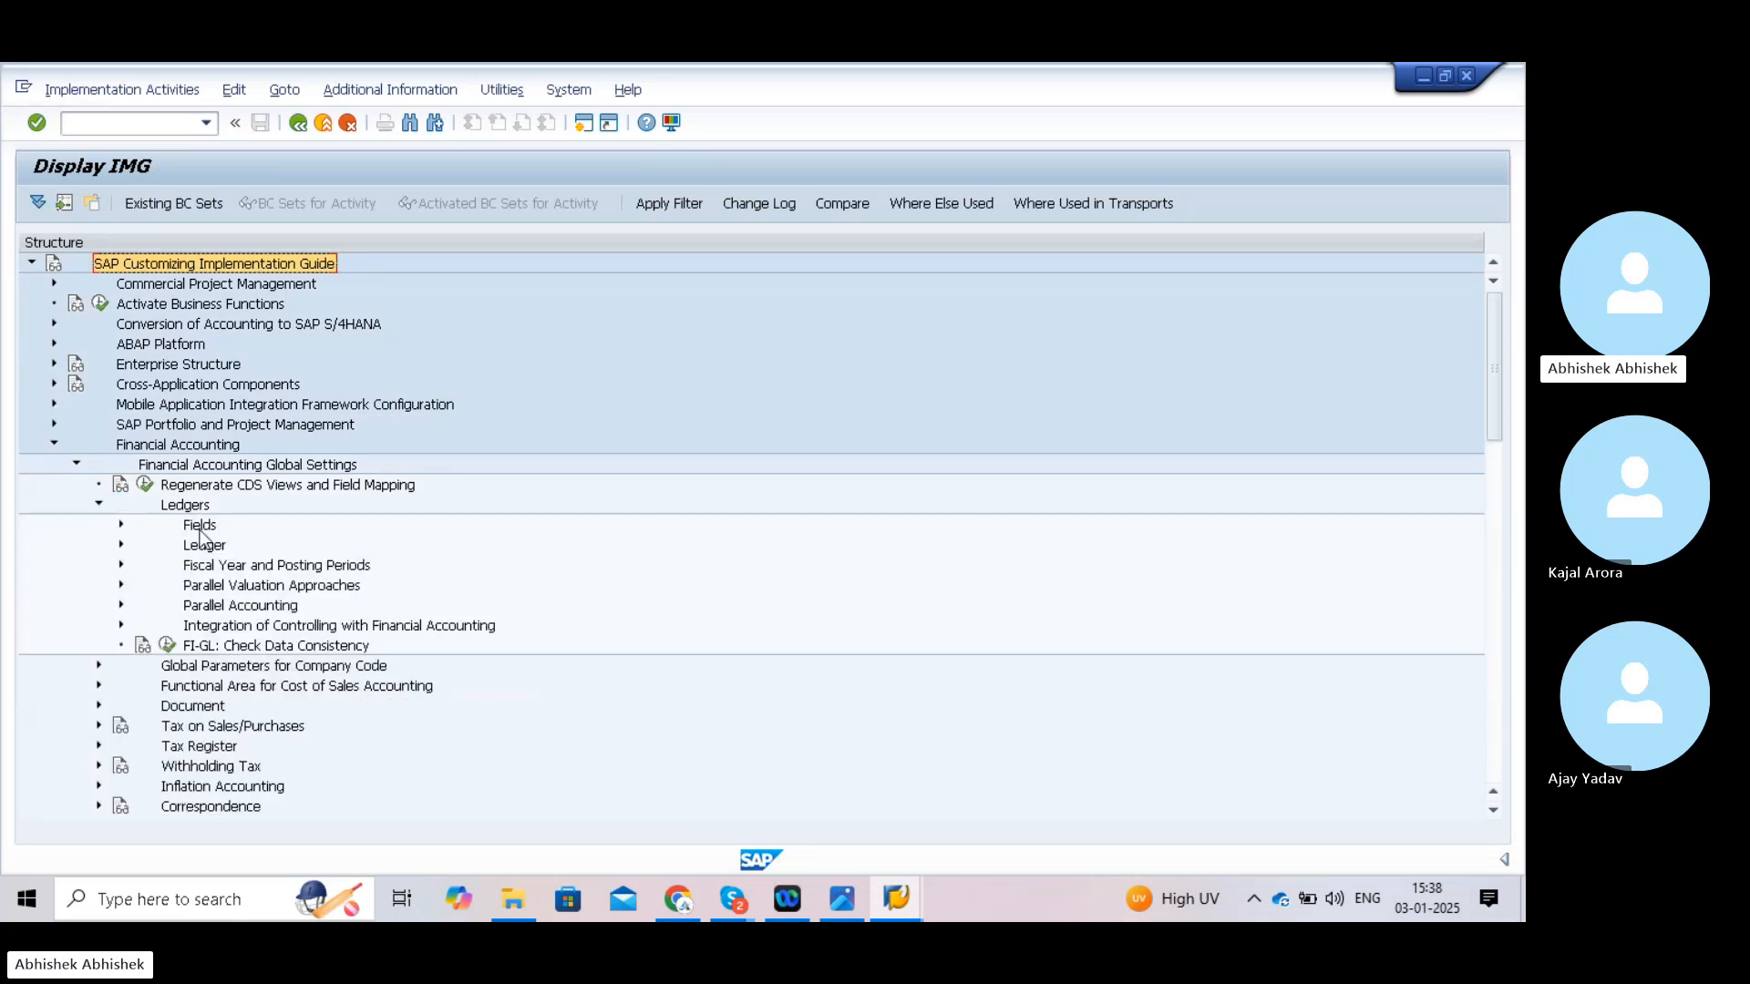
click(121, 525)
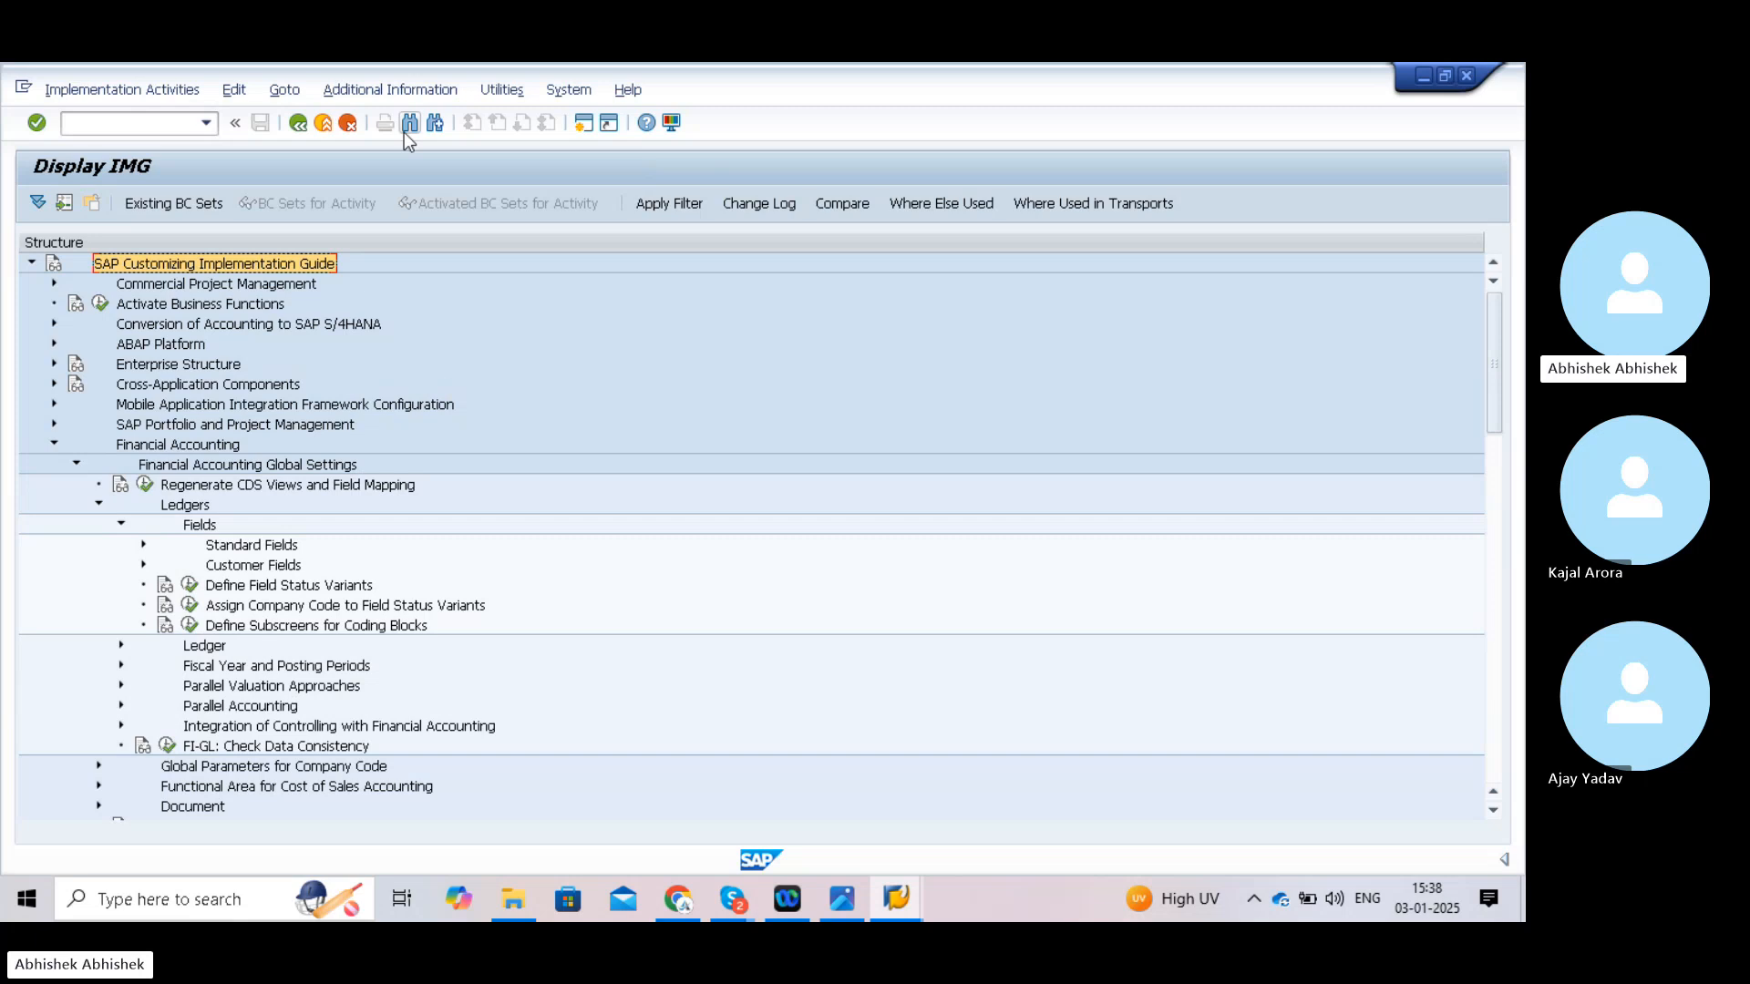
- Display IMG activity keys, widen the key column, and run Assign Company Code to Field Status Variants
click(386, 91)
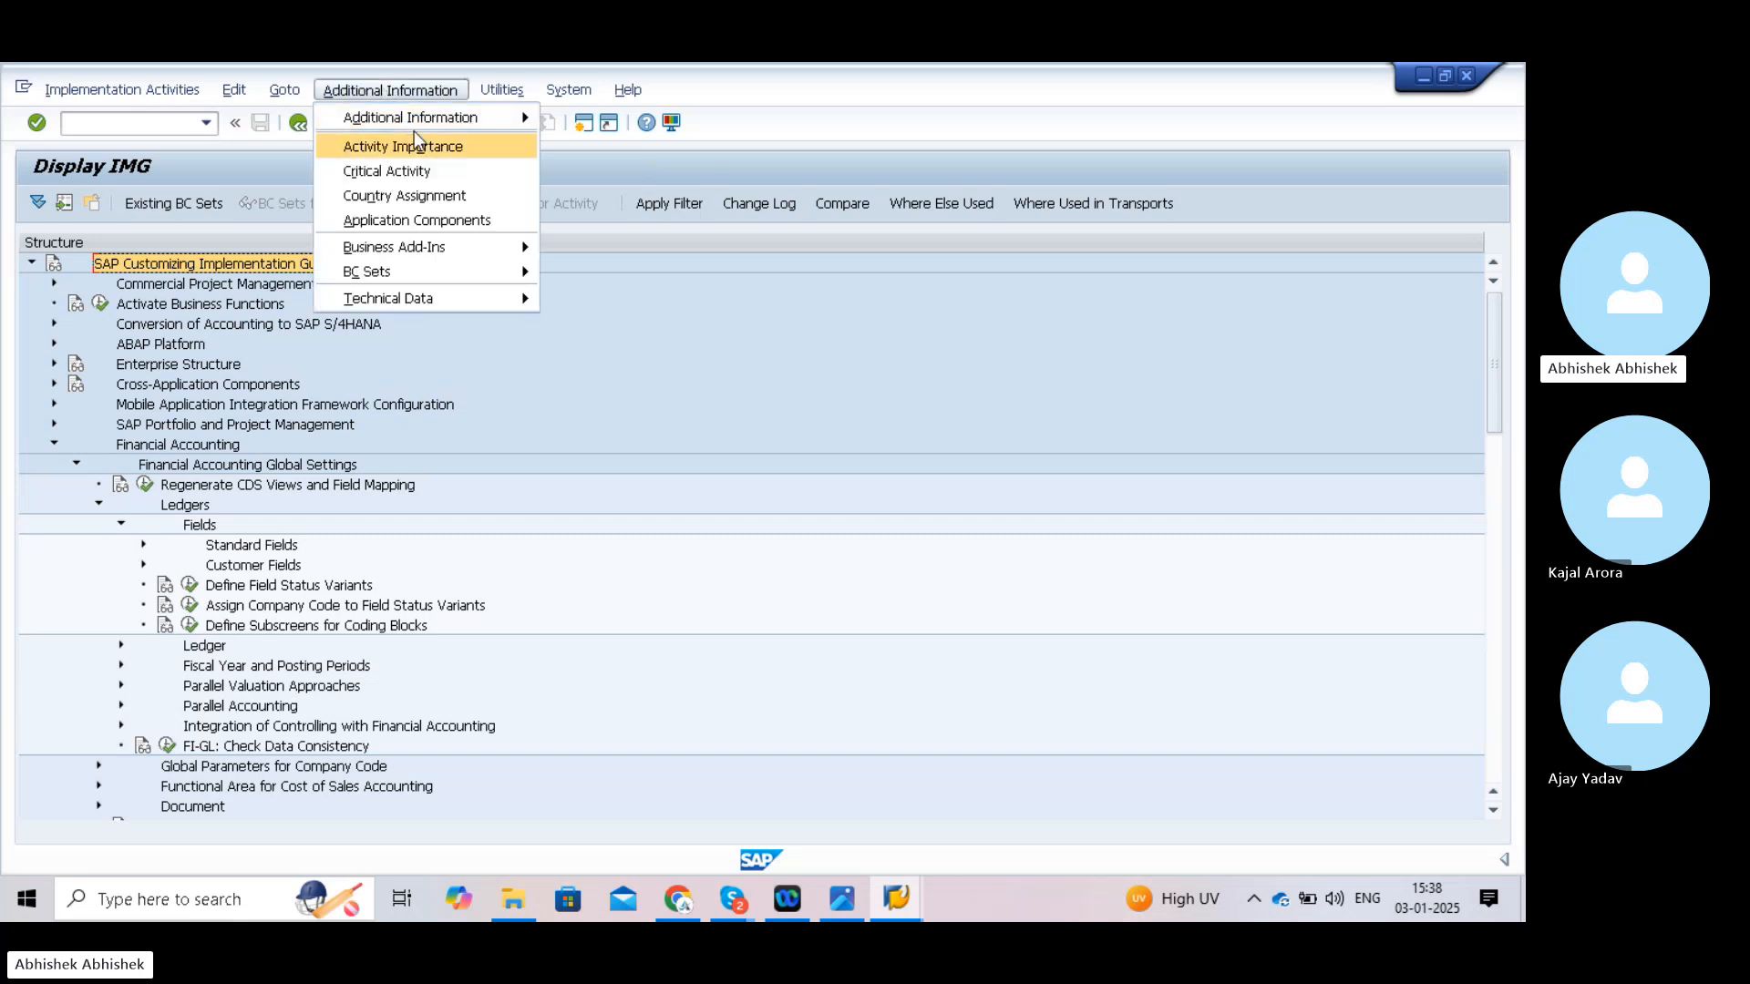
mouse_move(468, 125)
mouse_move(608, 142)
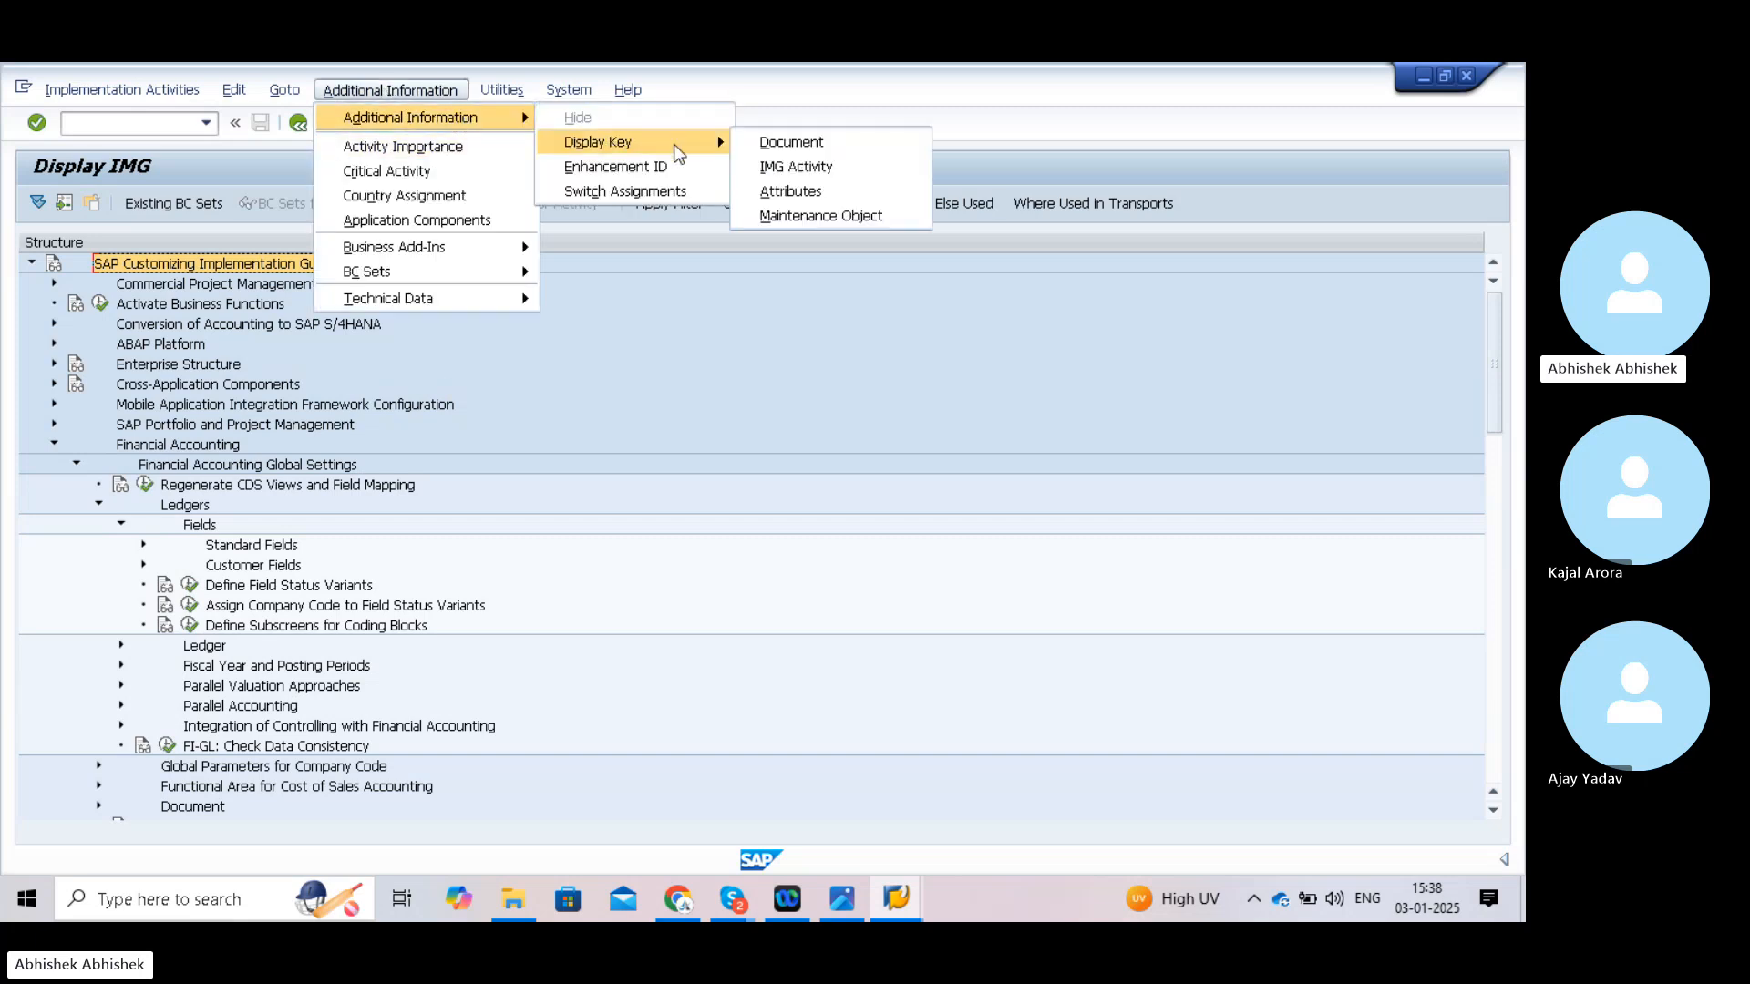
click(751, 166)
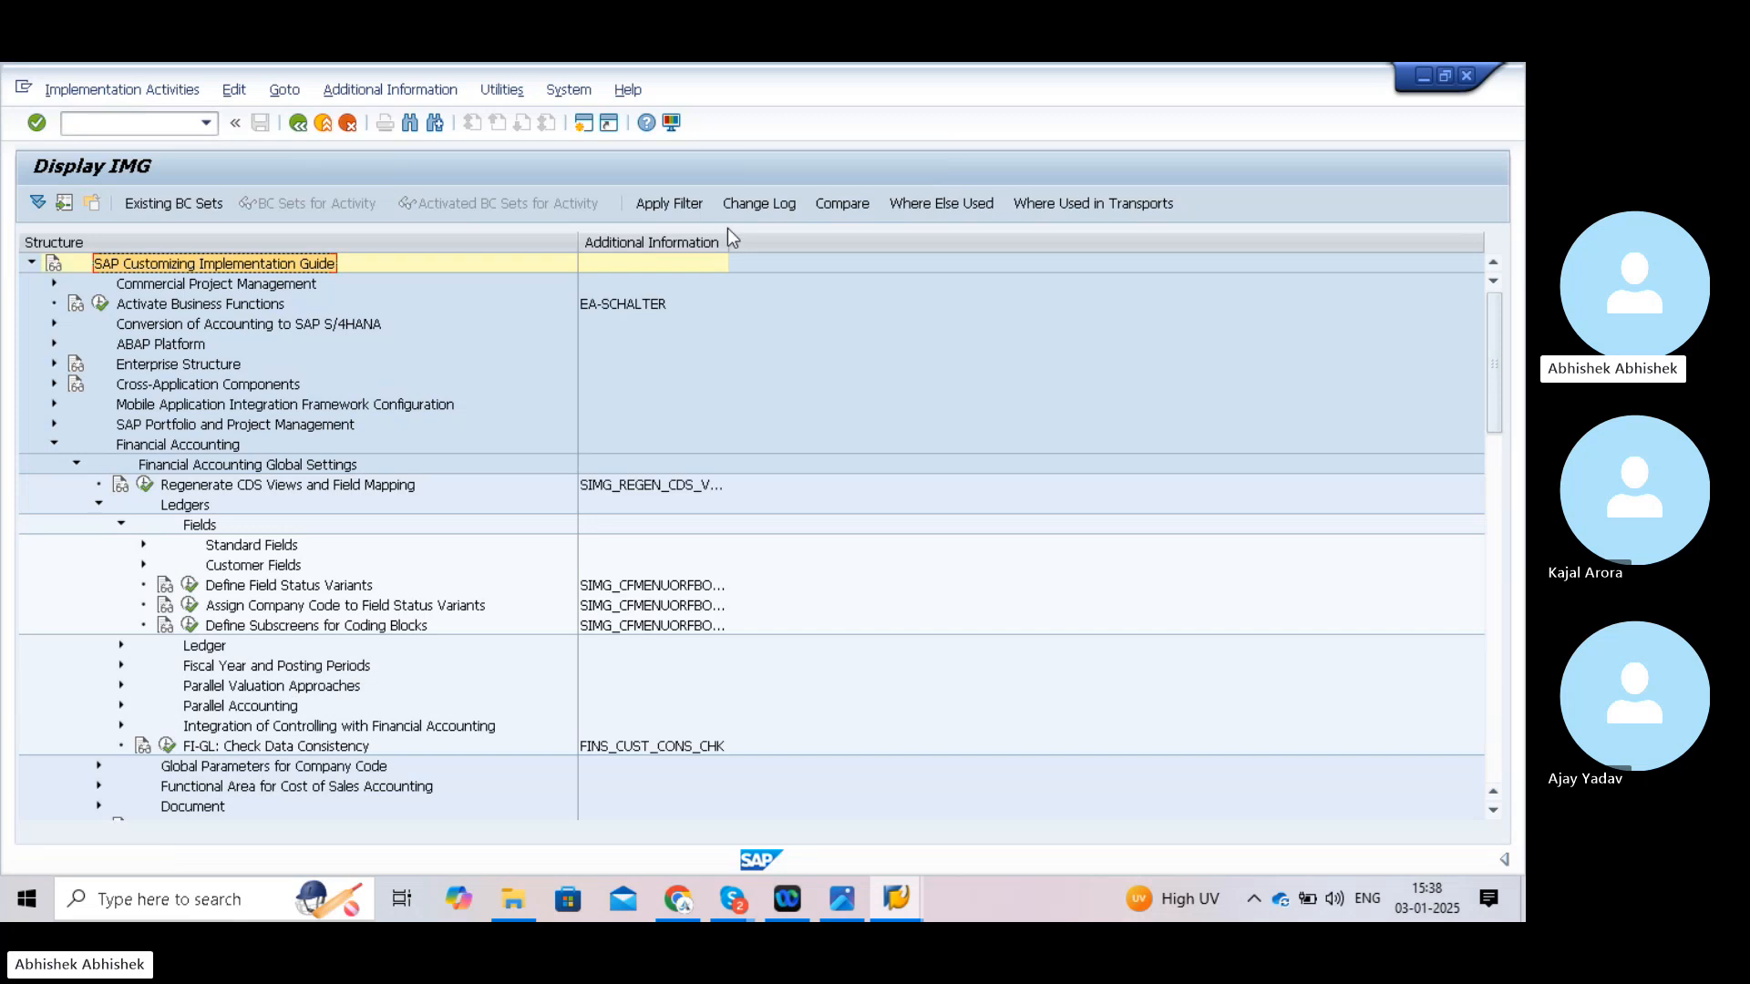
drag(728, 237, 806, 245)
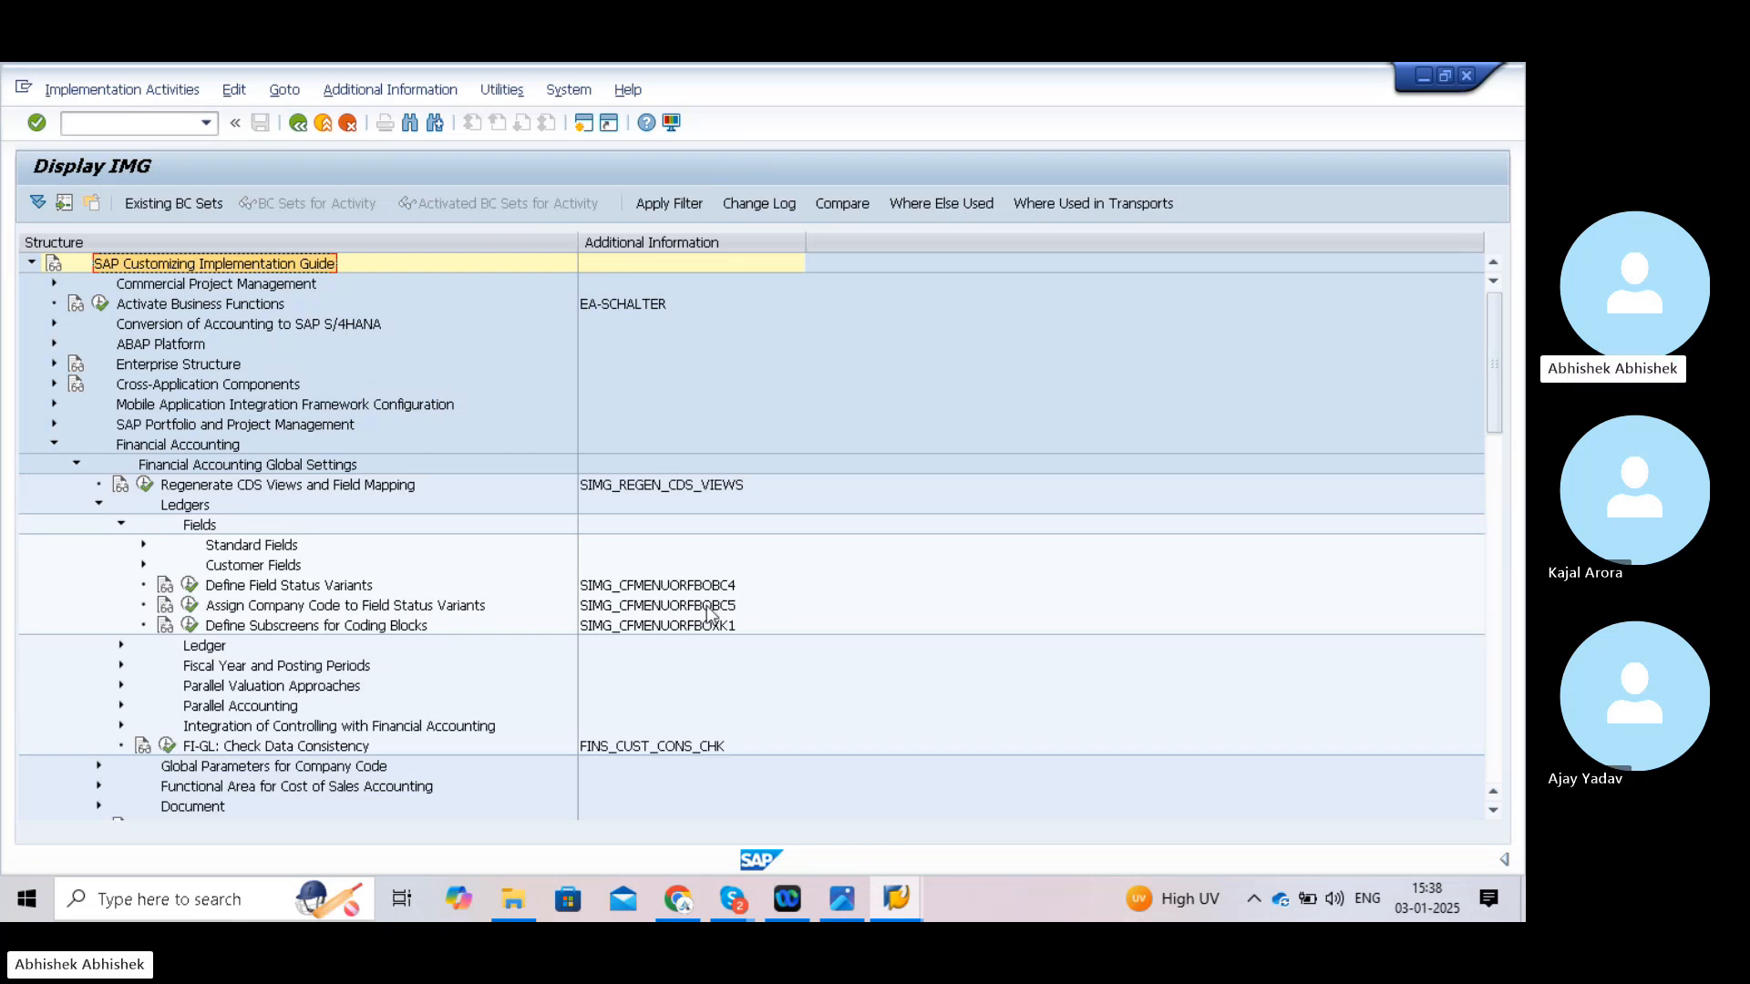
click(191, 605)
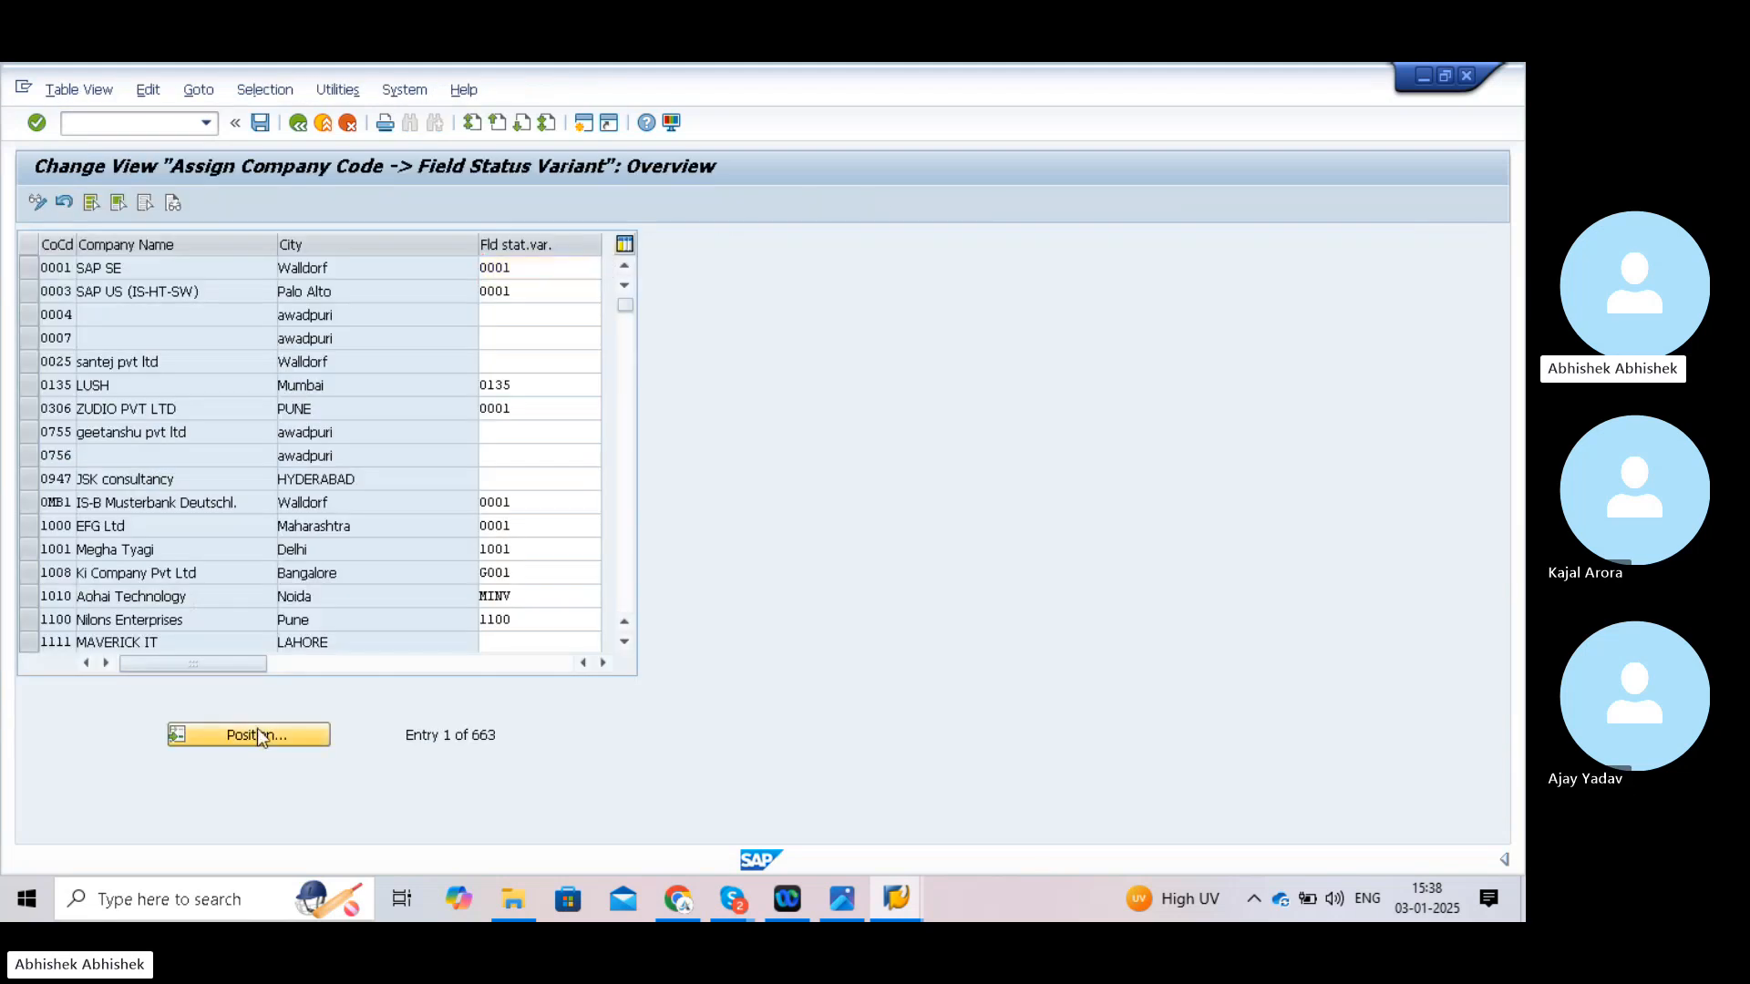
- Assign field status variant TATA to company code TATA and save under the customizing request
click(257, 735)
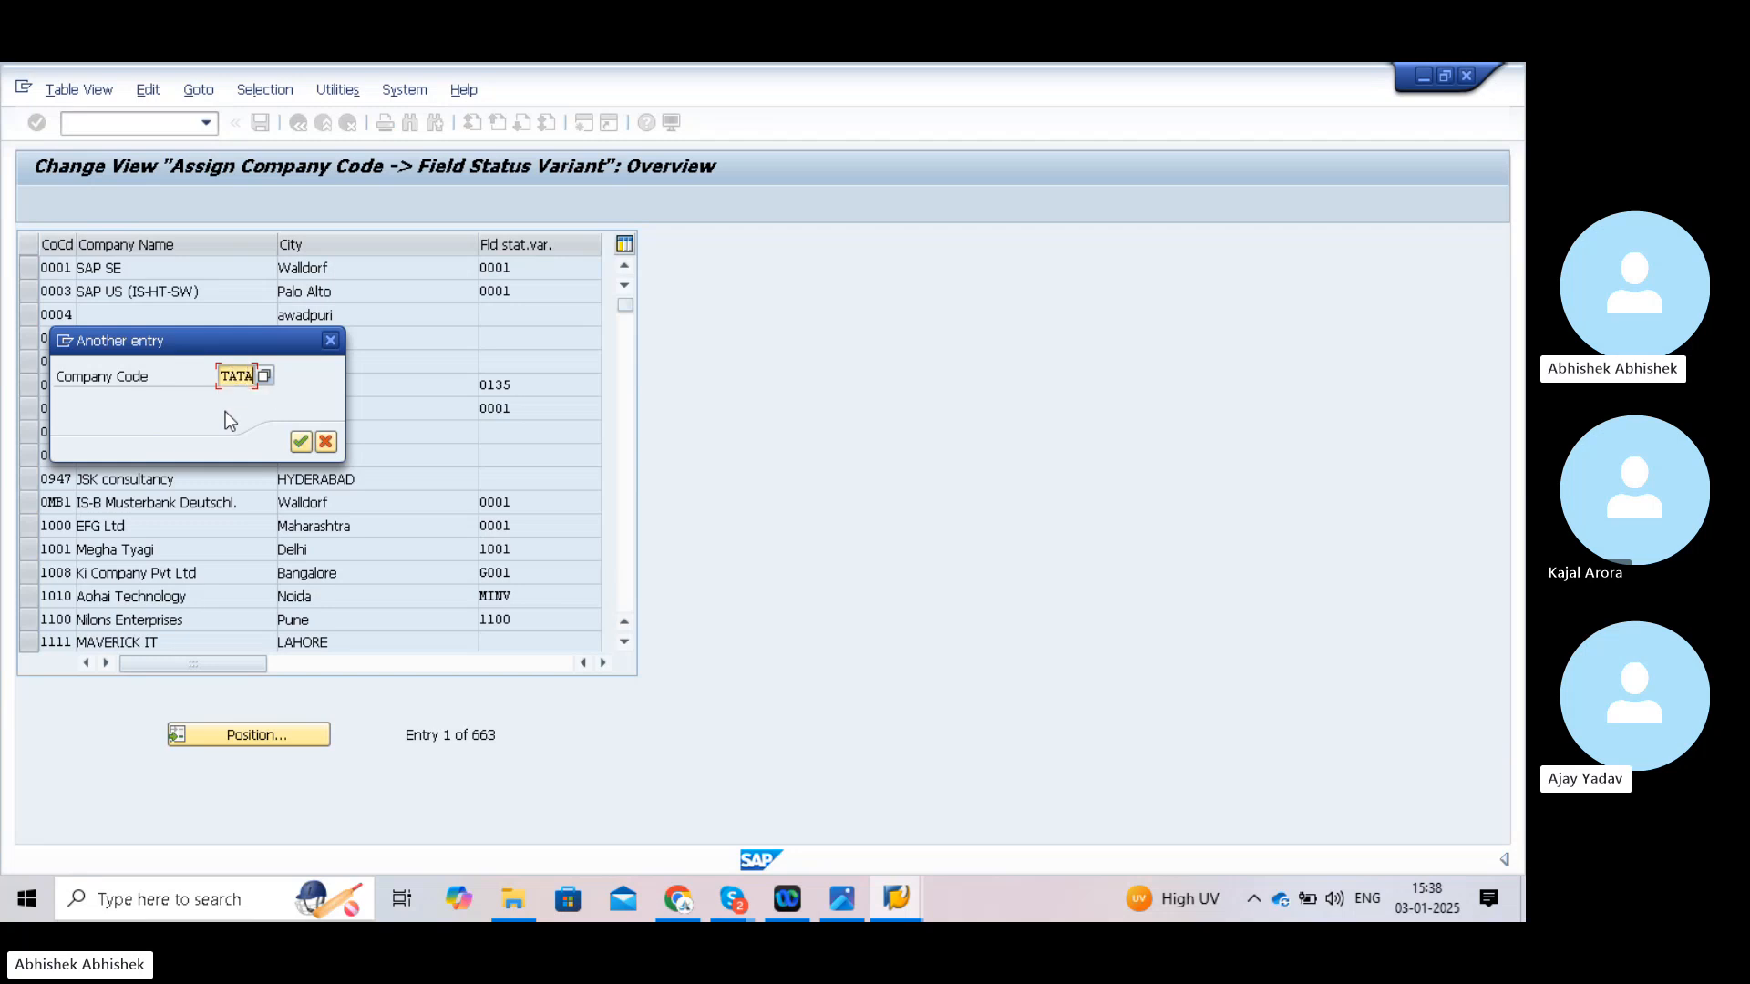
click(301, 442)
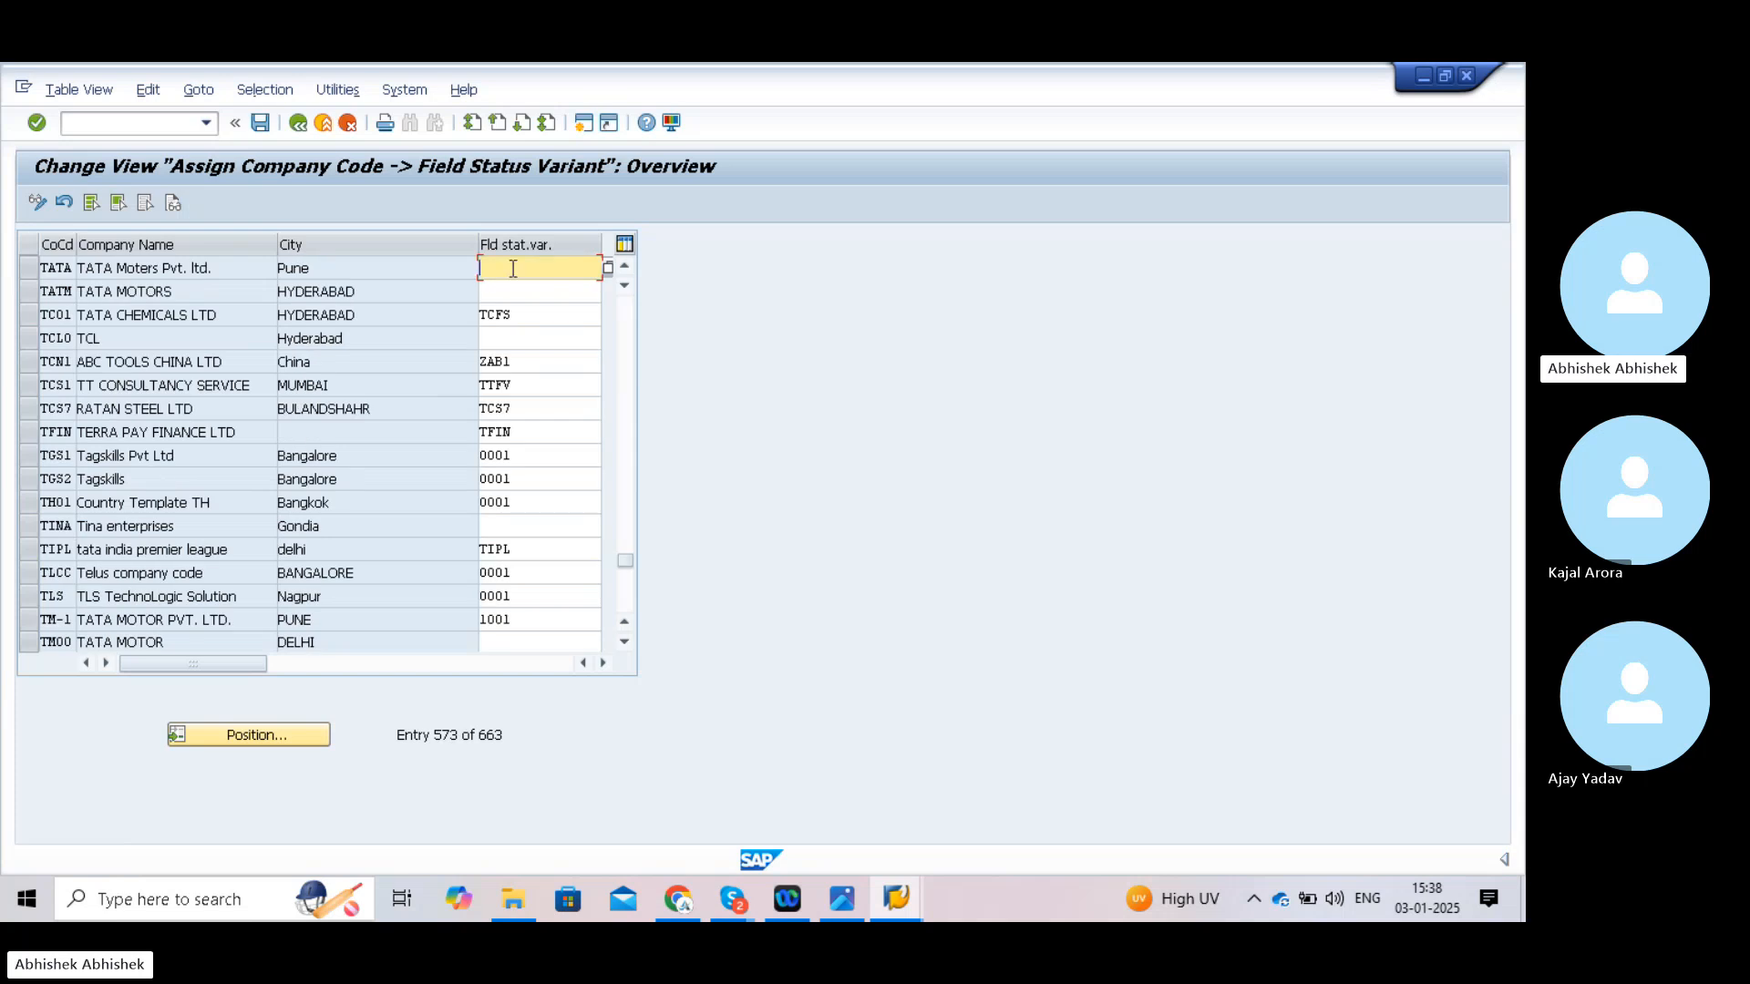
text(TATA)
click(263, 122)
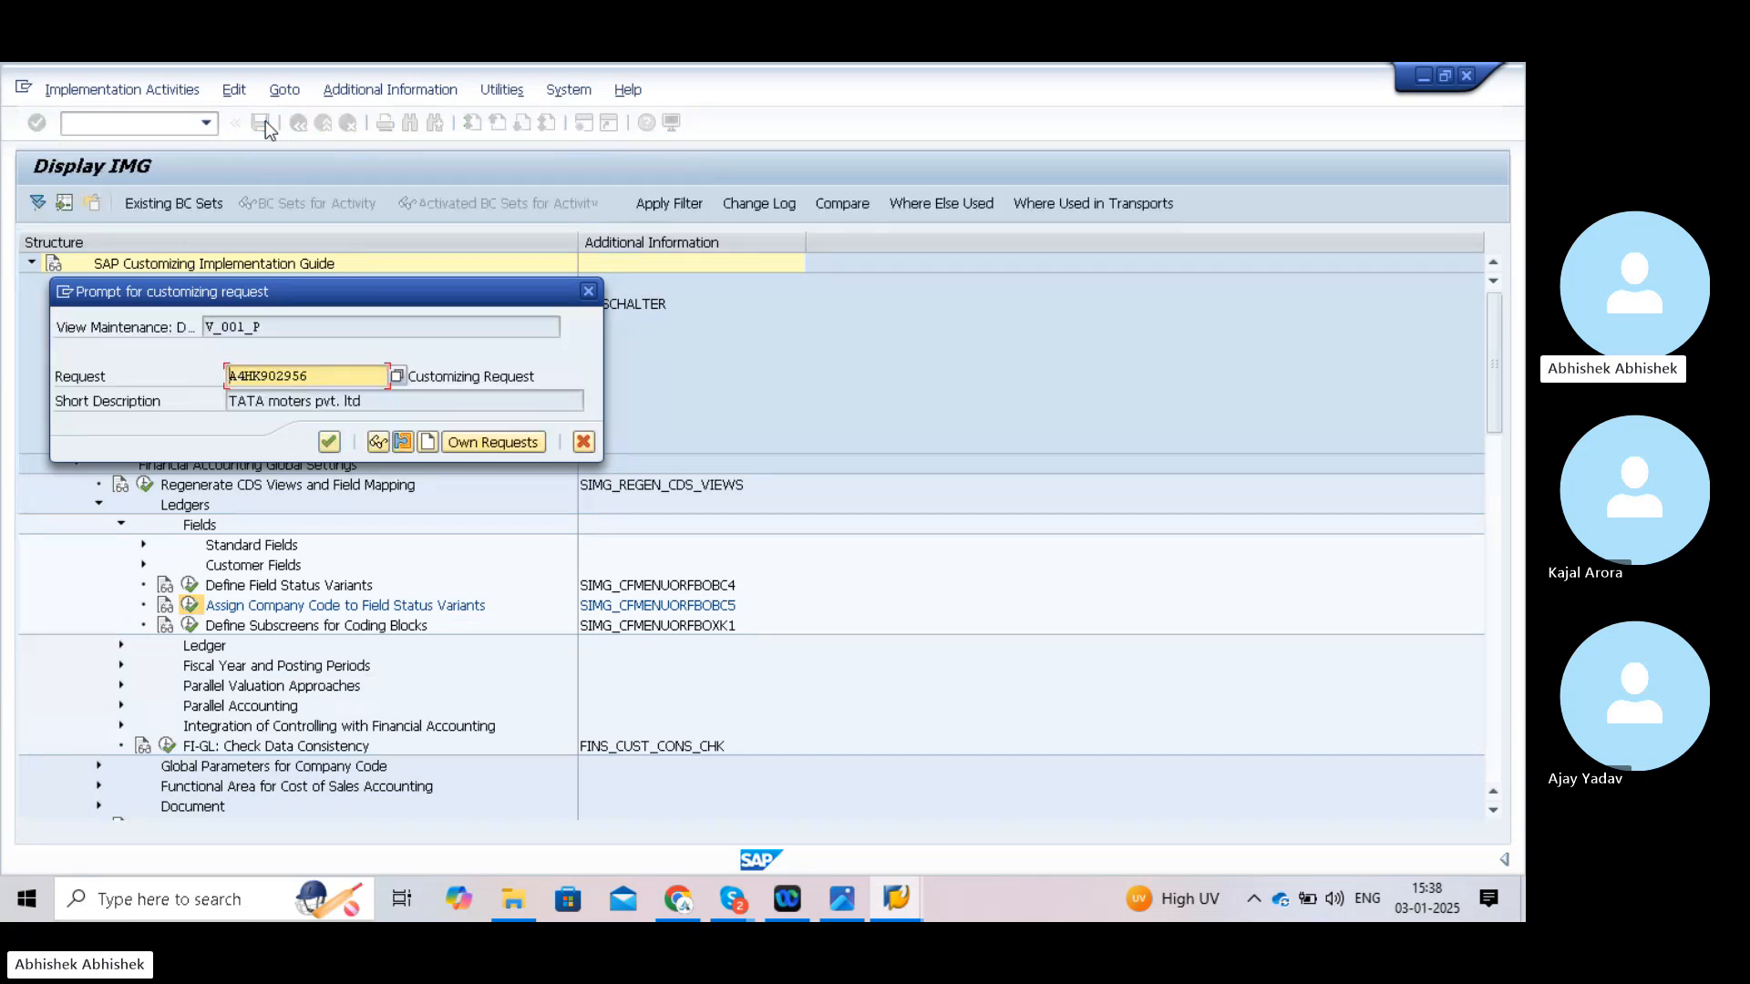
click(329, 443)
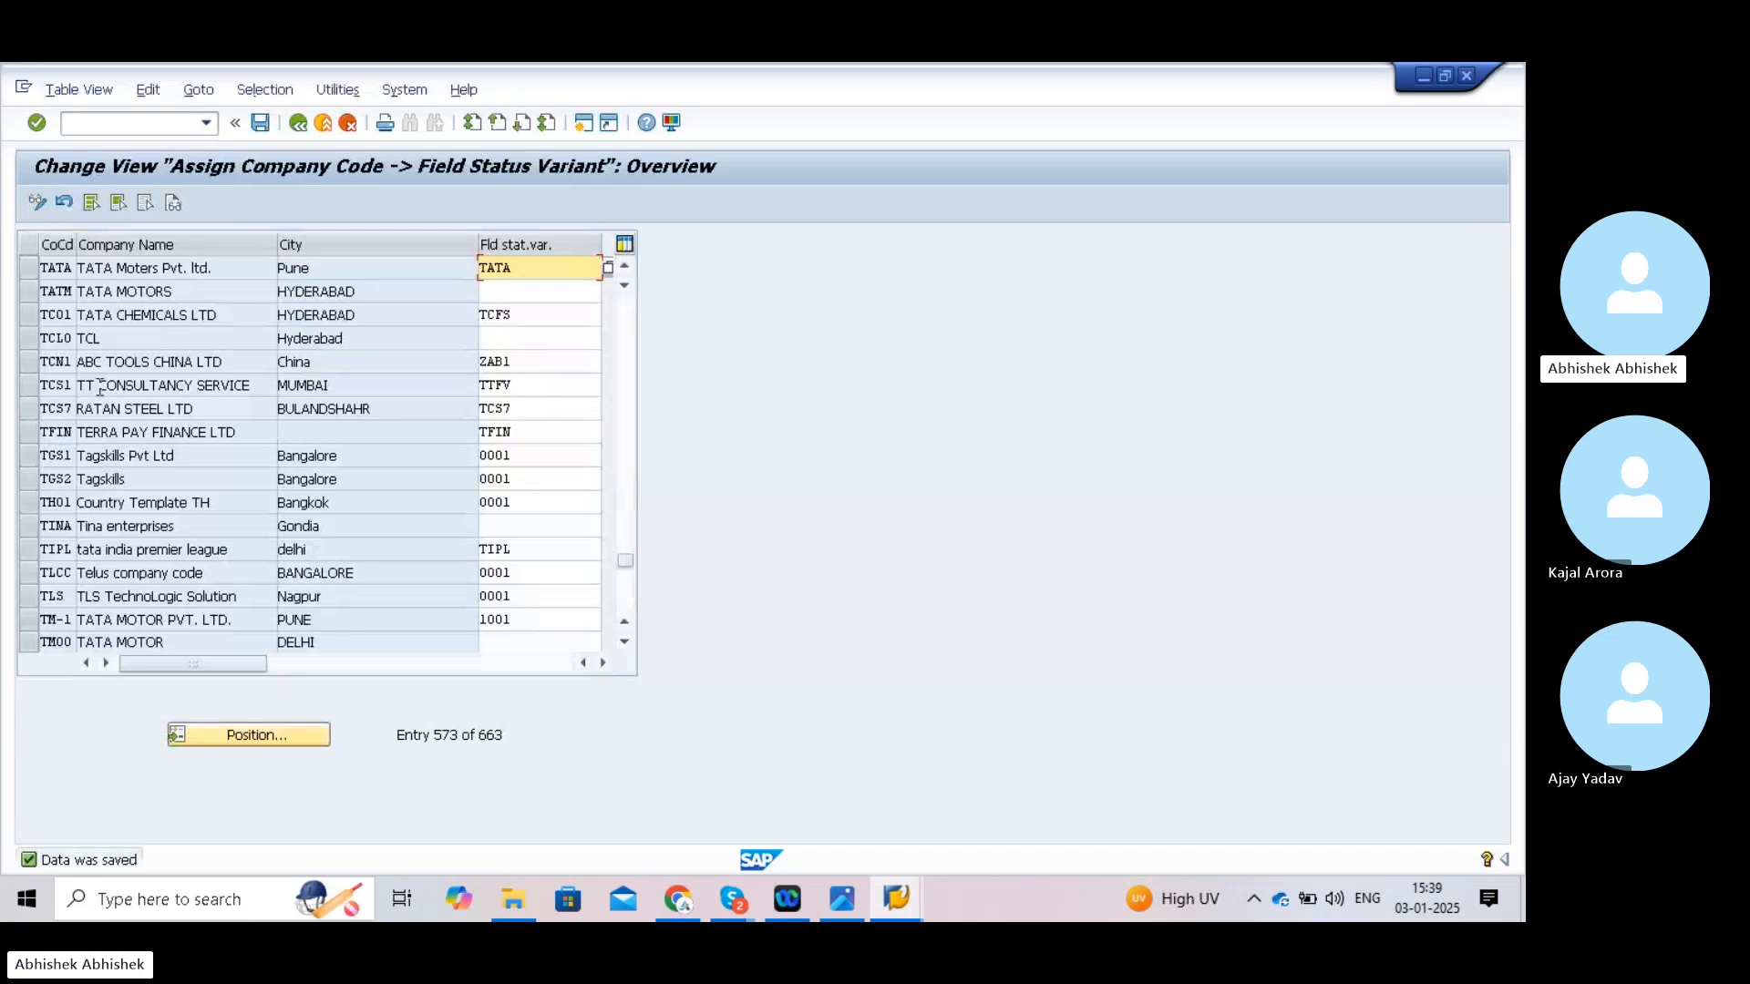
- Leave the table view with /n and start the SPRO customizing transaction
click(121, 130)
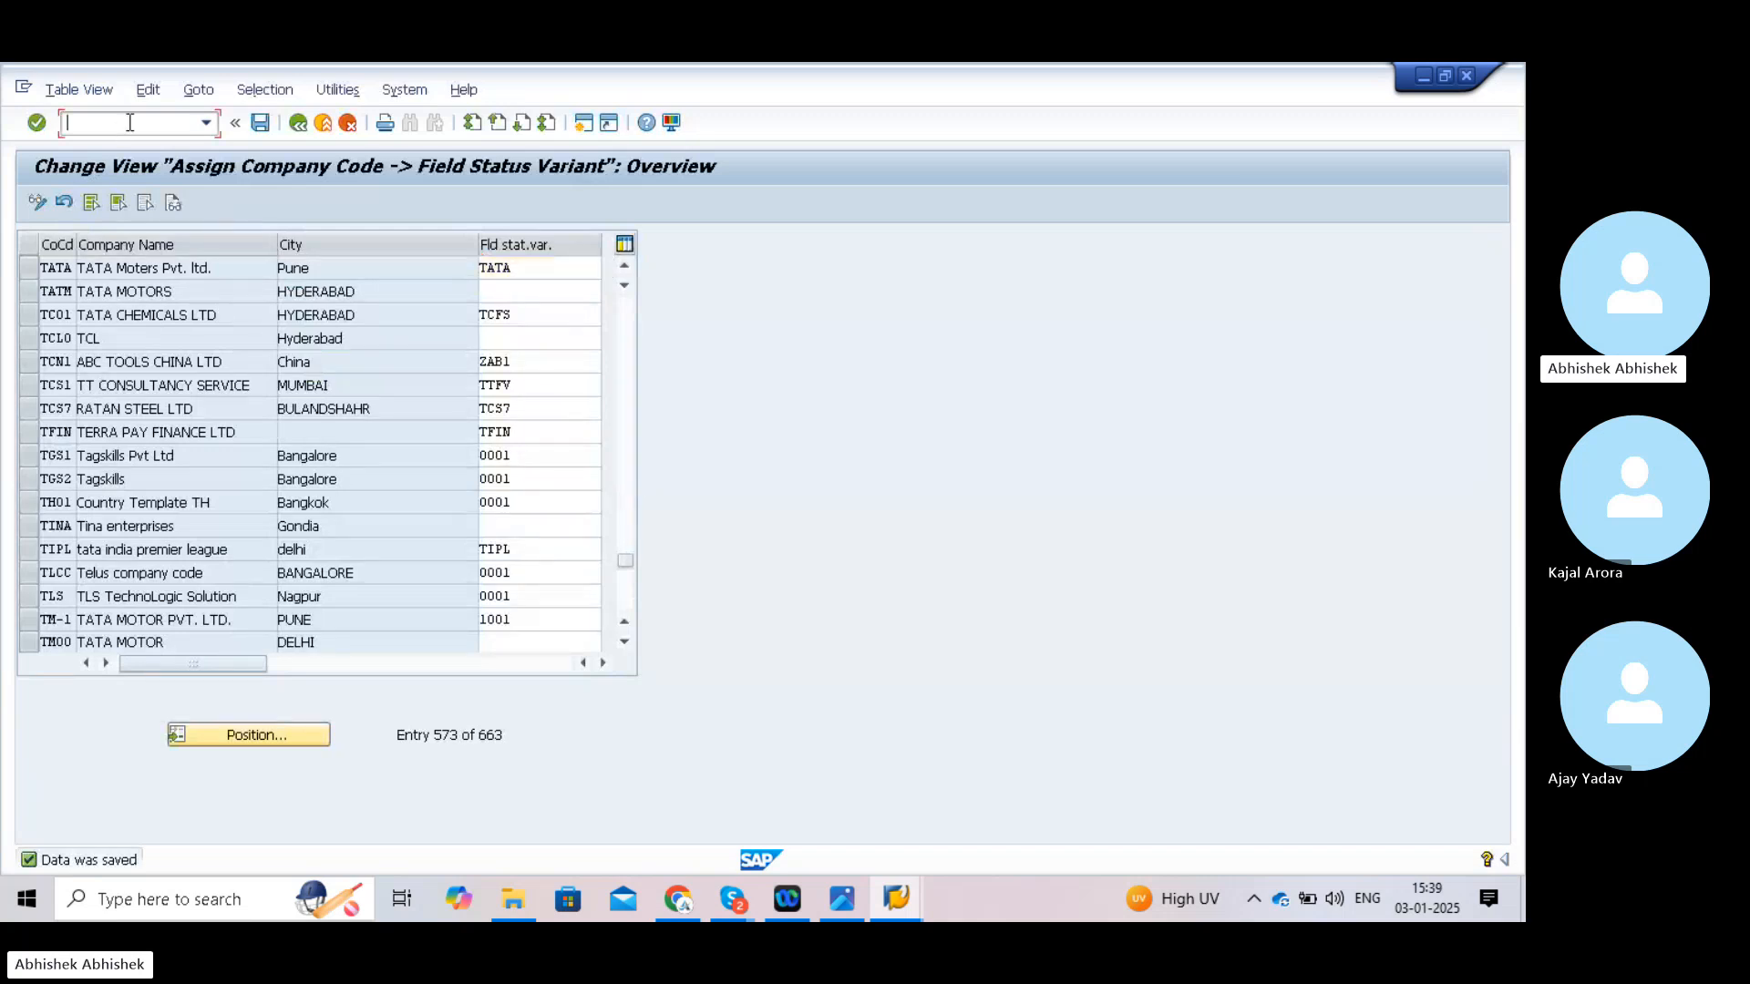
text(/n)
key(Return)
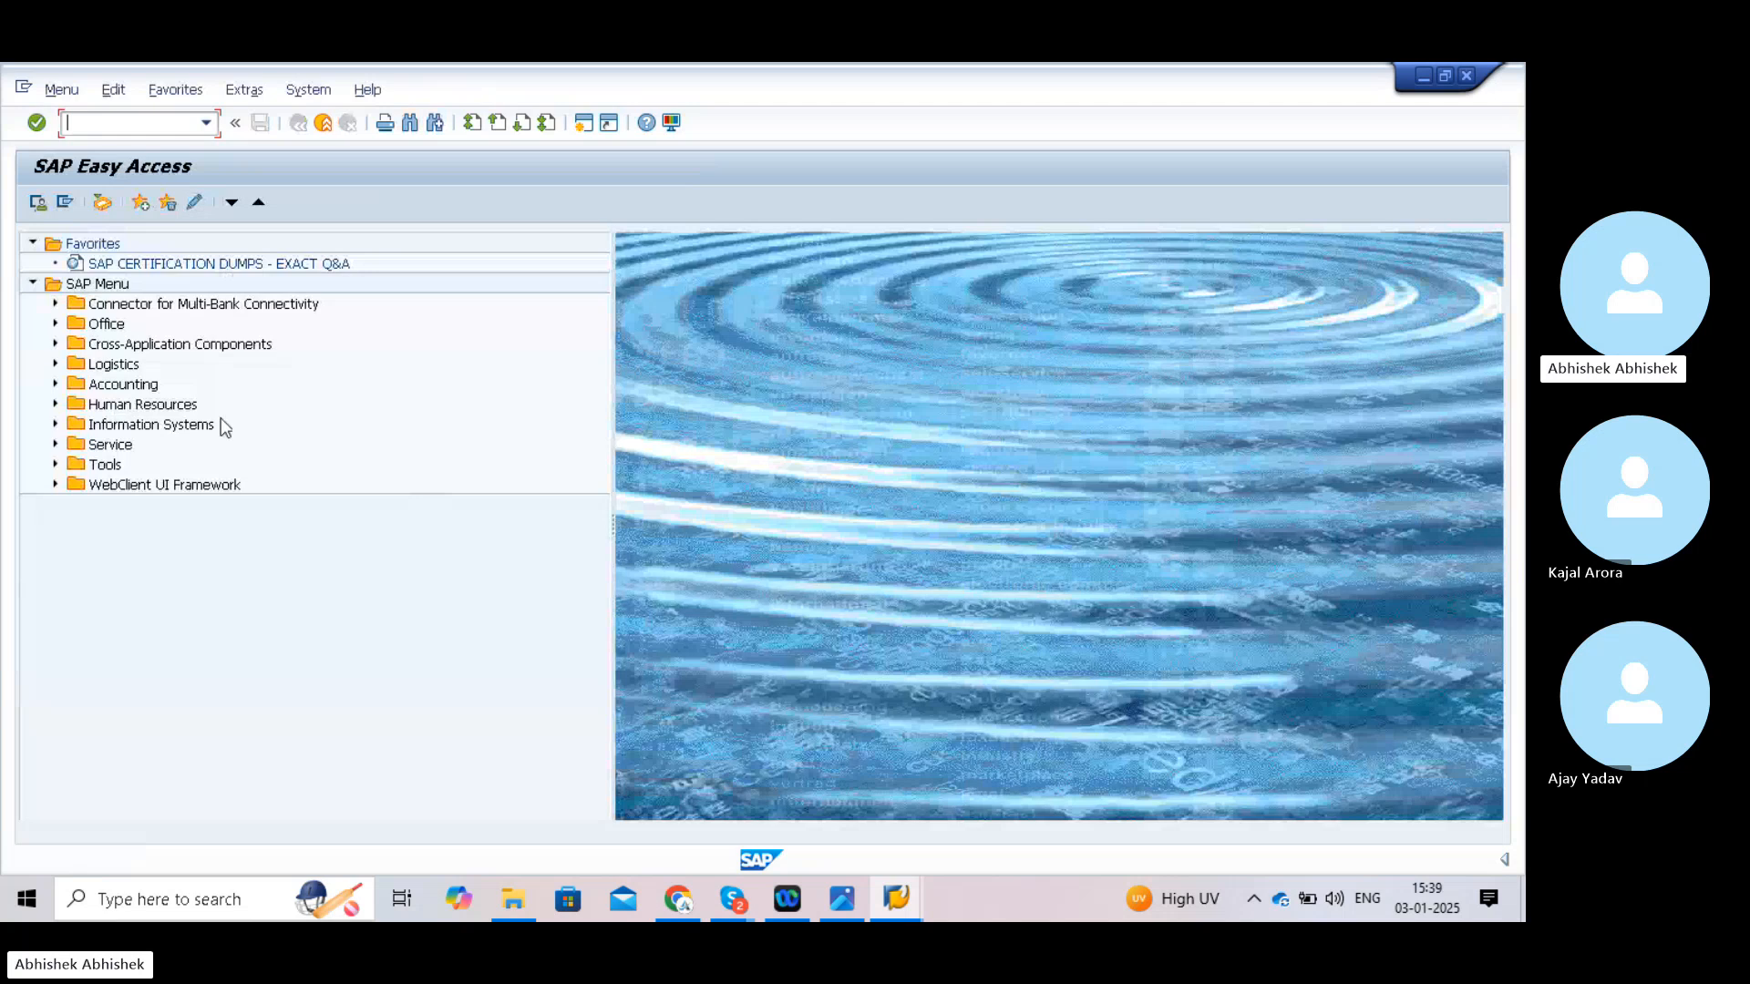
text(o)
key(Return)
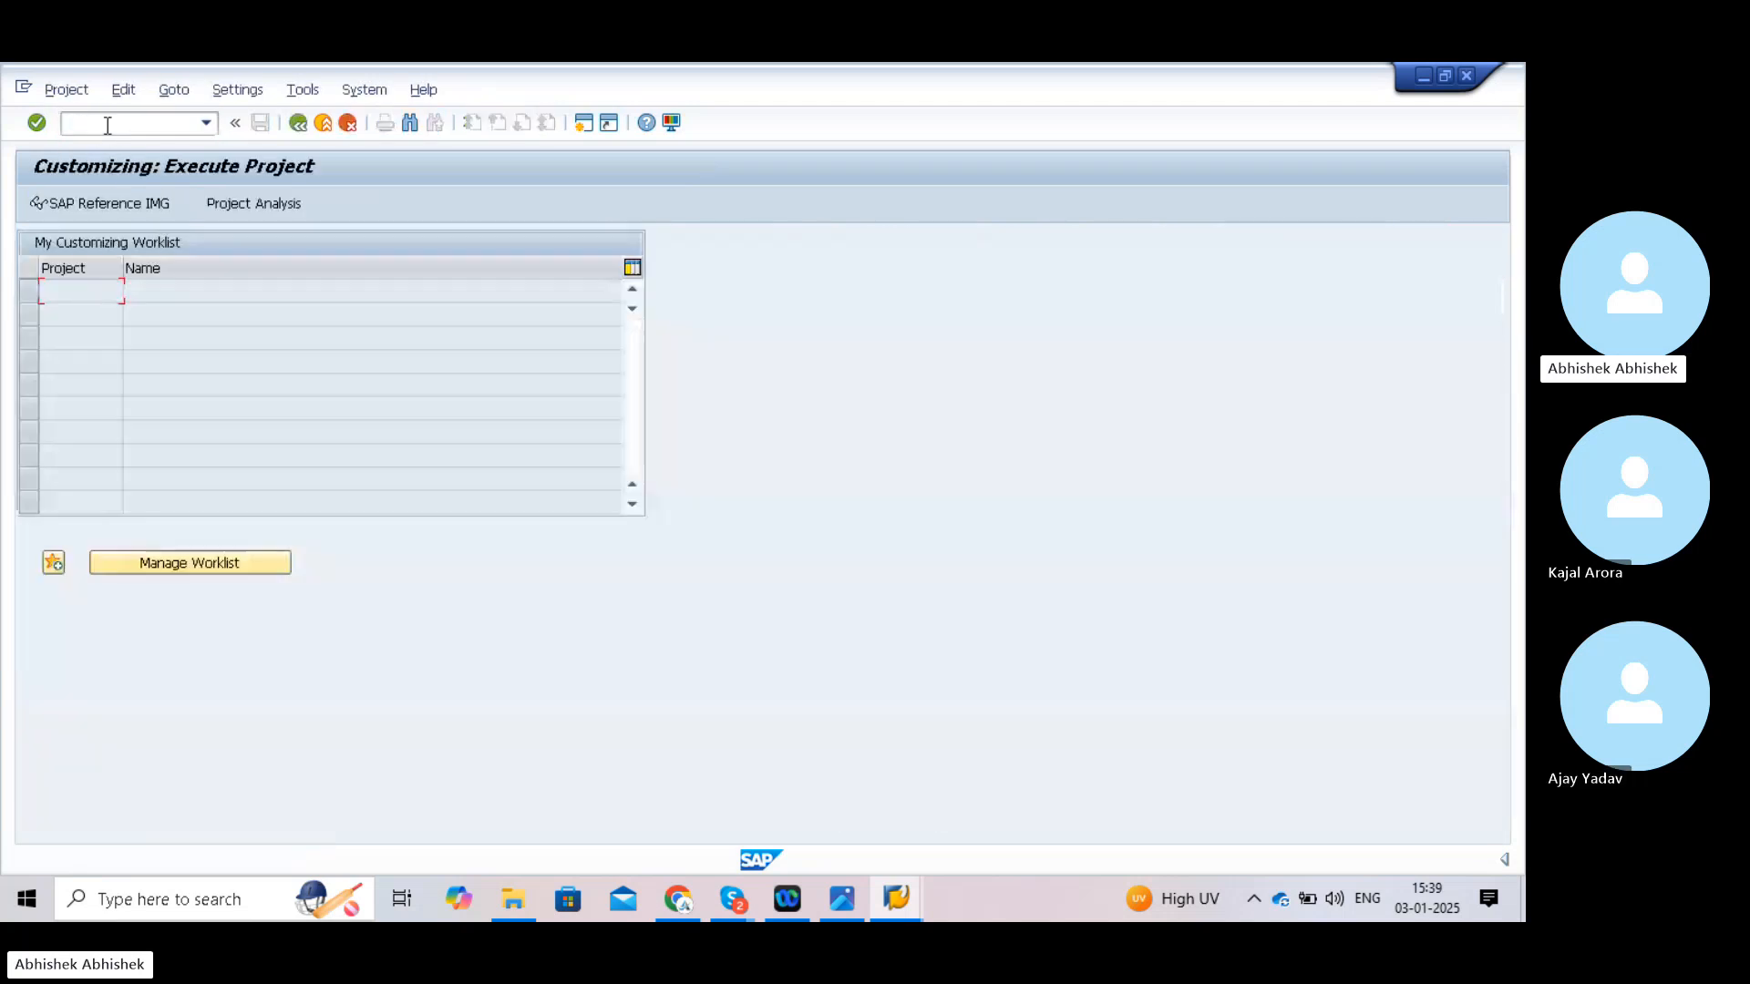
- Expand the Reference IMG to General Ledger Accounting > Master Data > G/L Accounts > Preparations
click(127, 202)
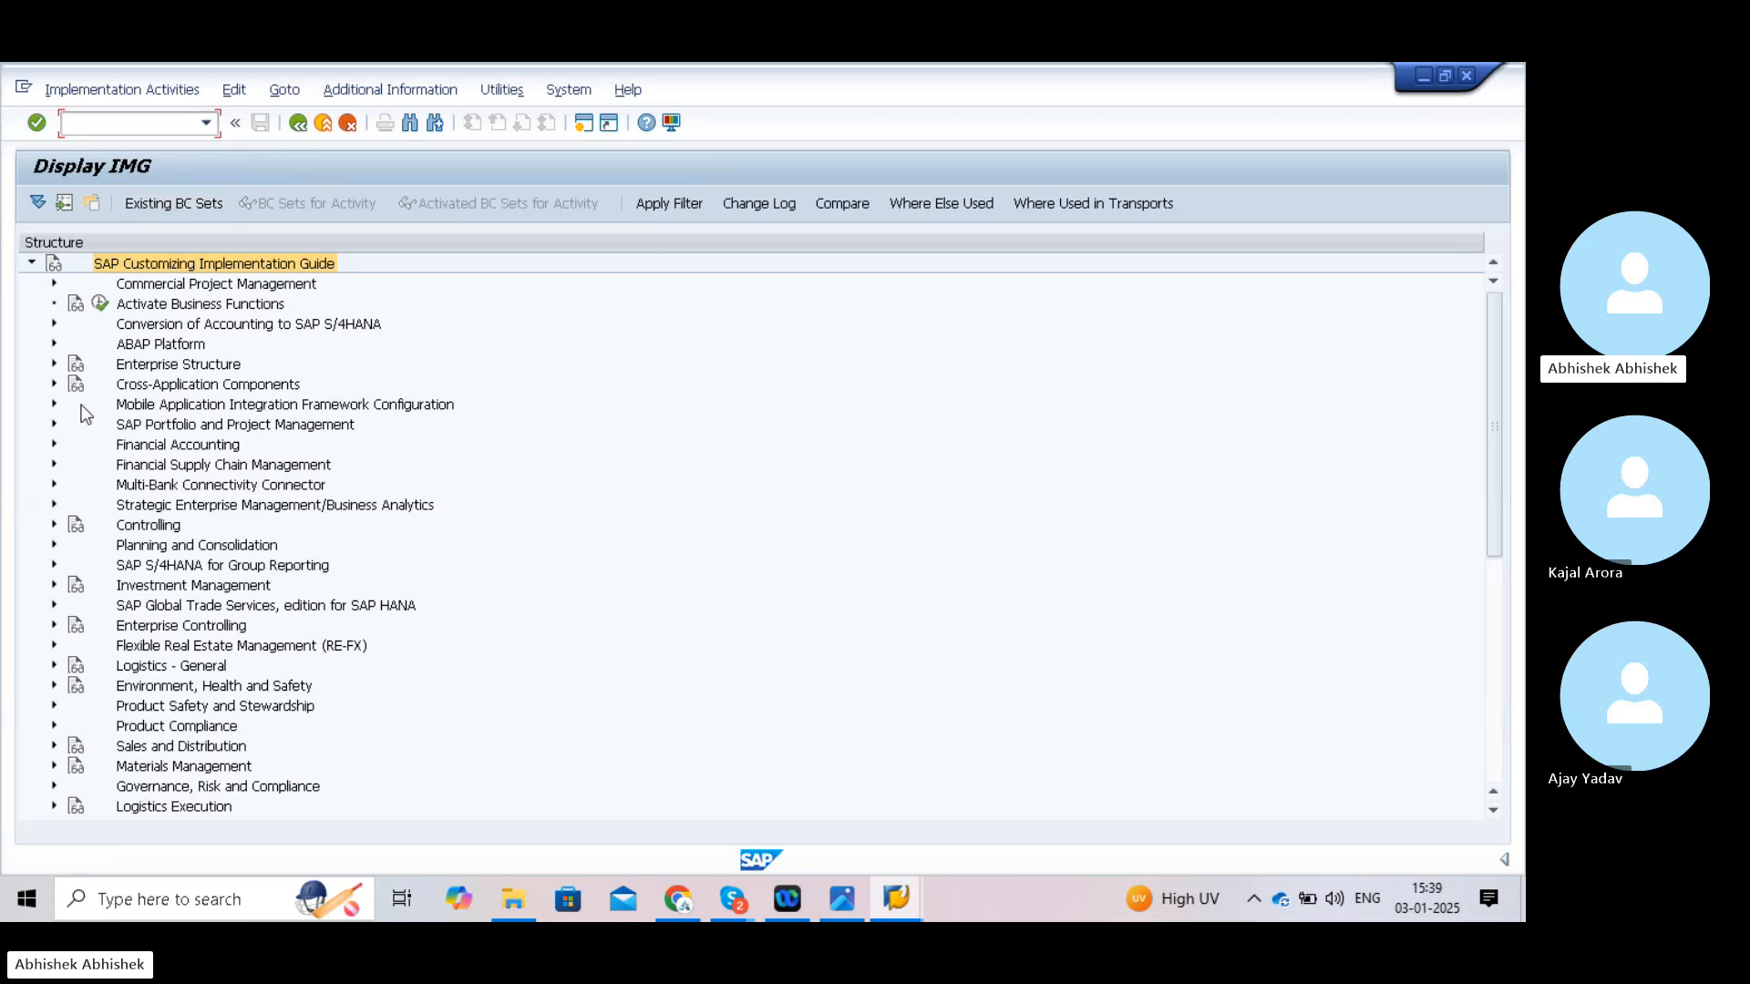
click(54, 445)
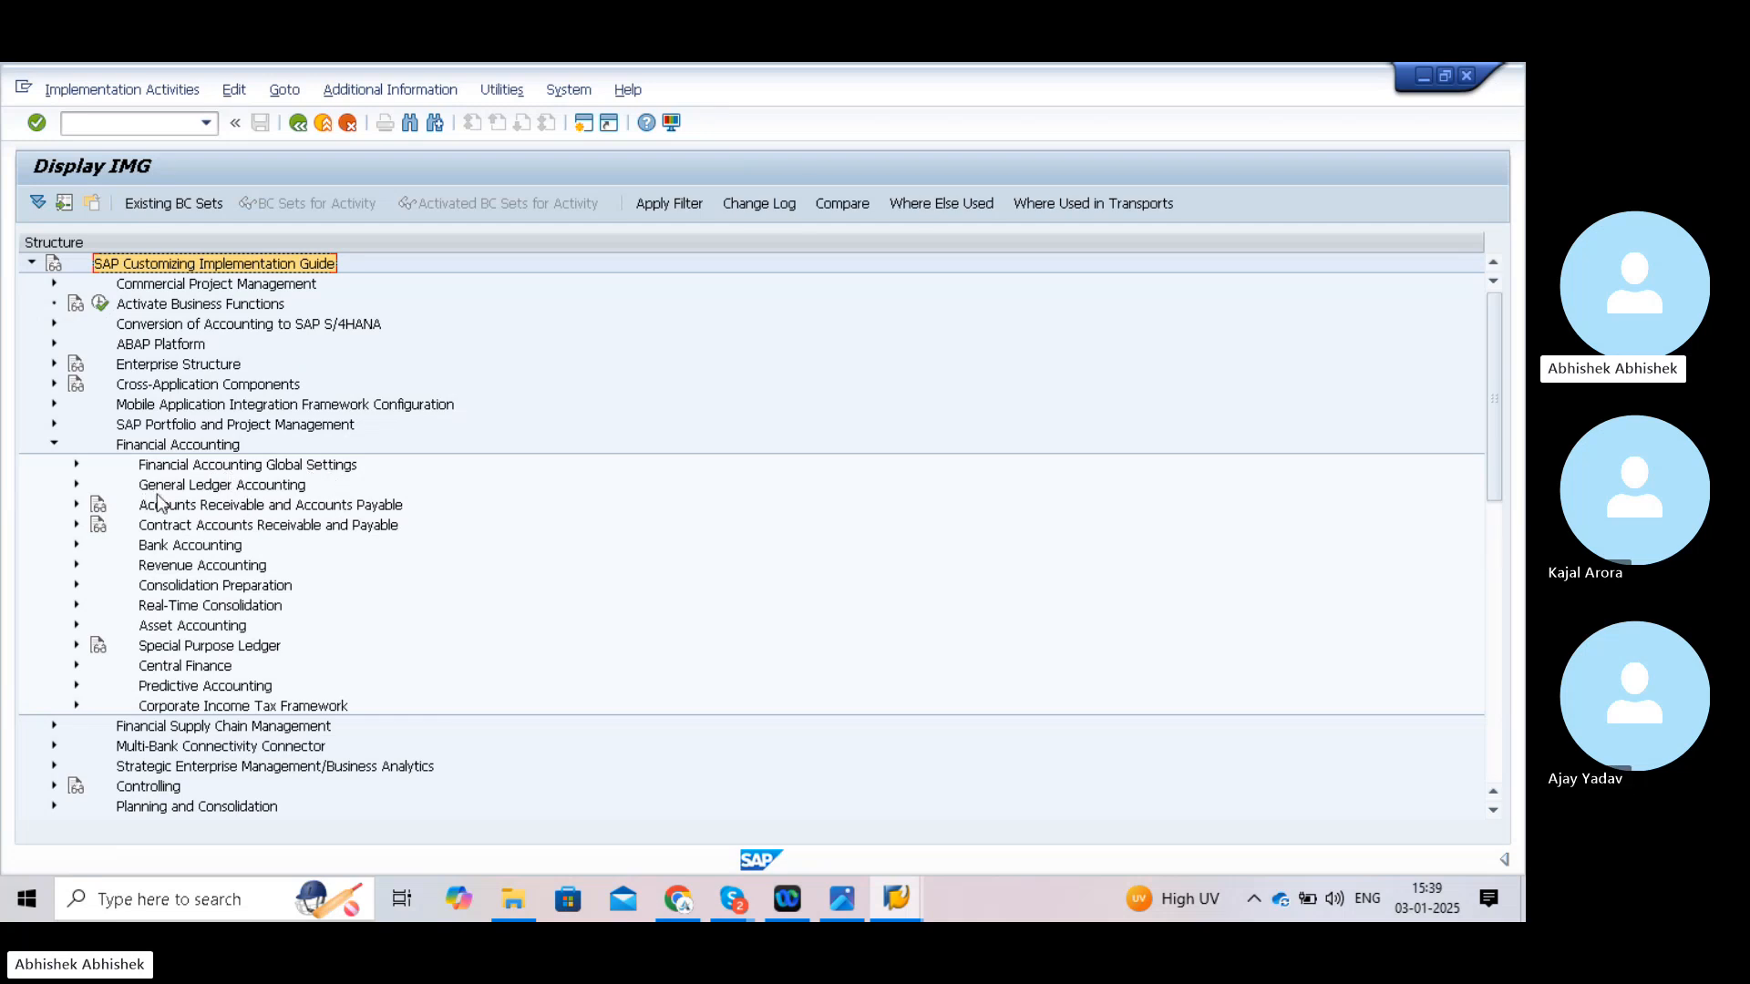
click(78, 486)
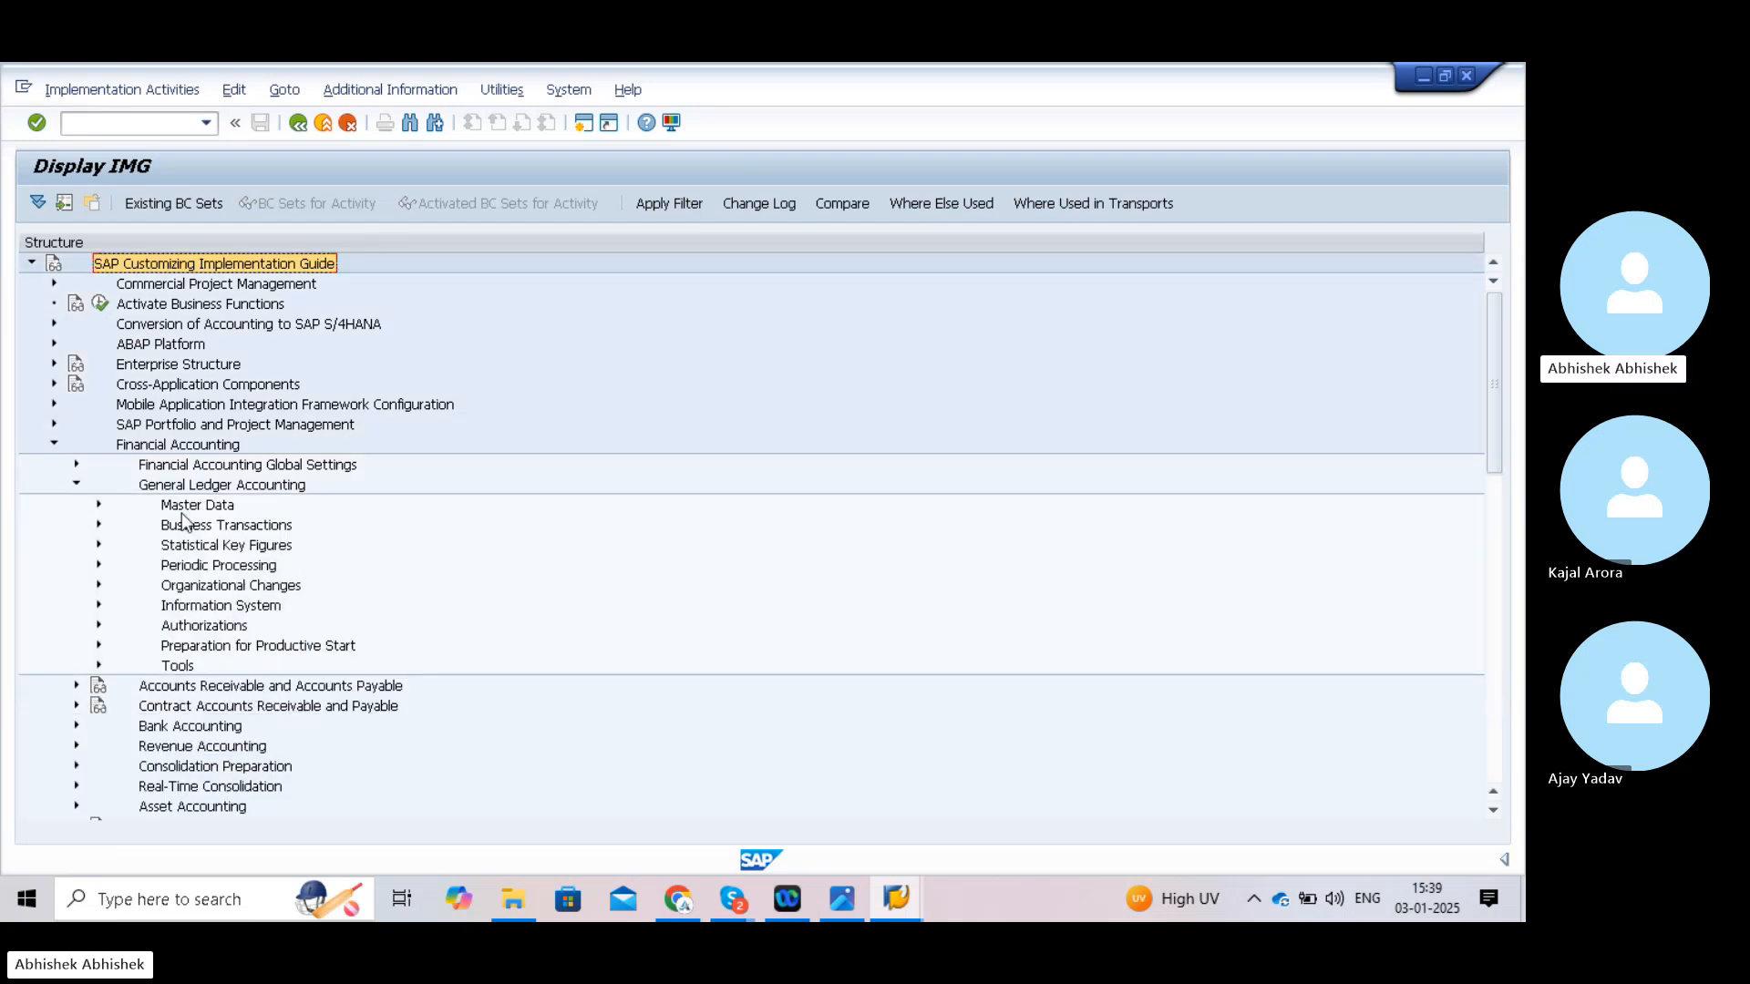
click(98, 506)
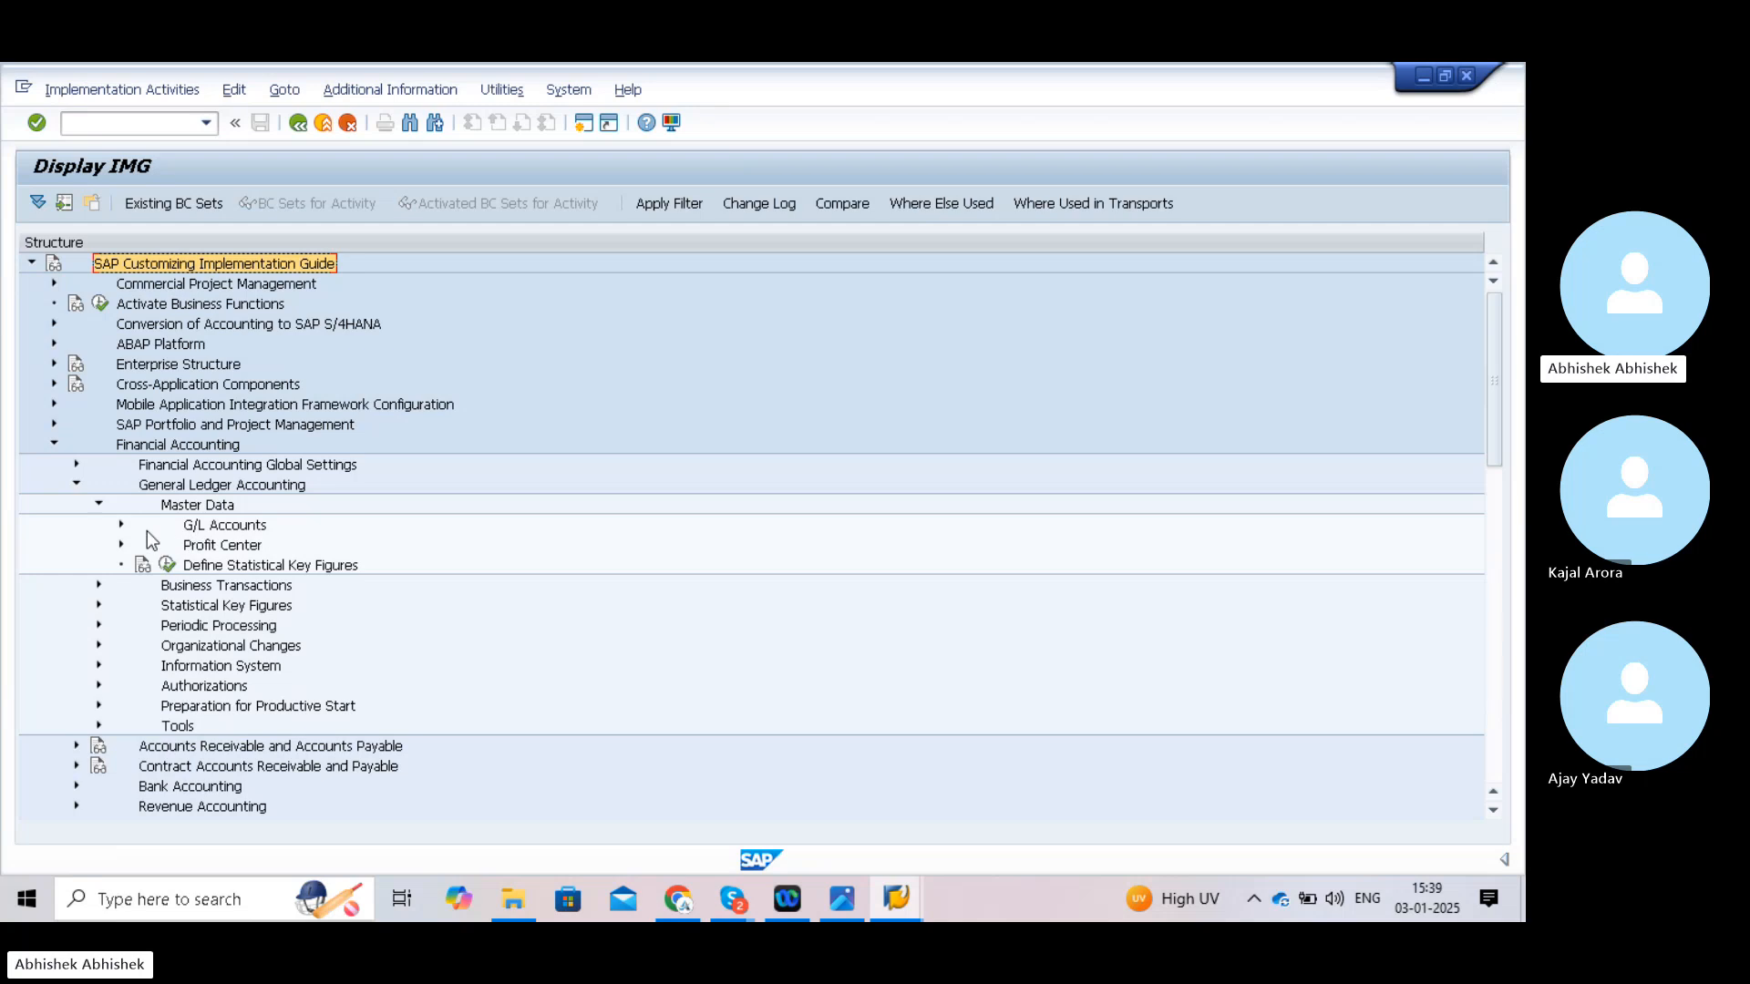
click(122, 525)
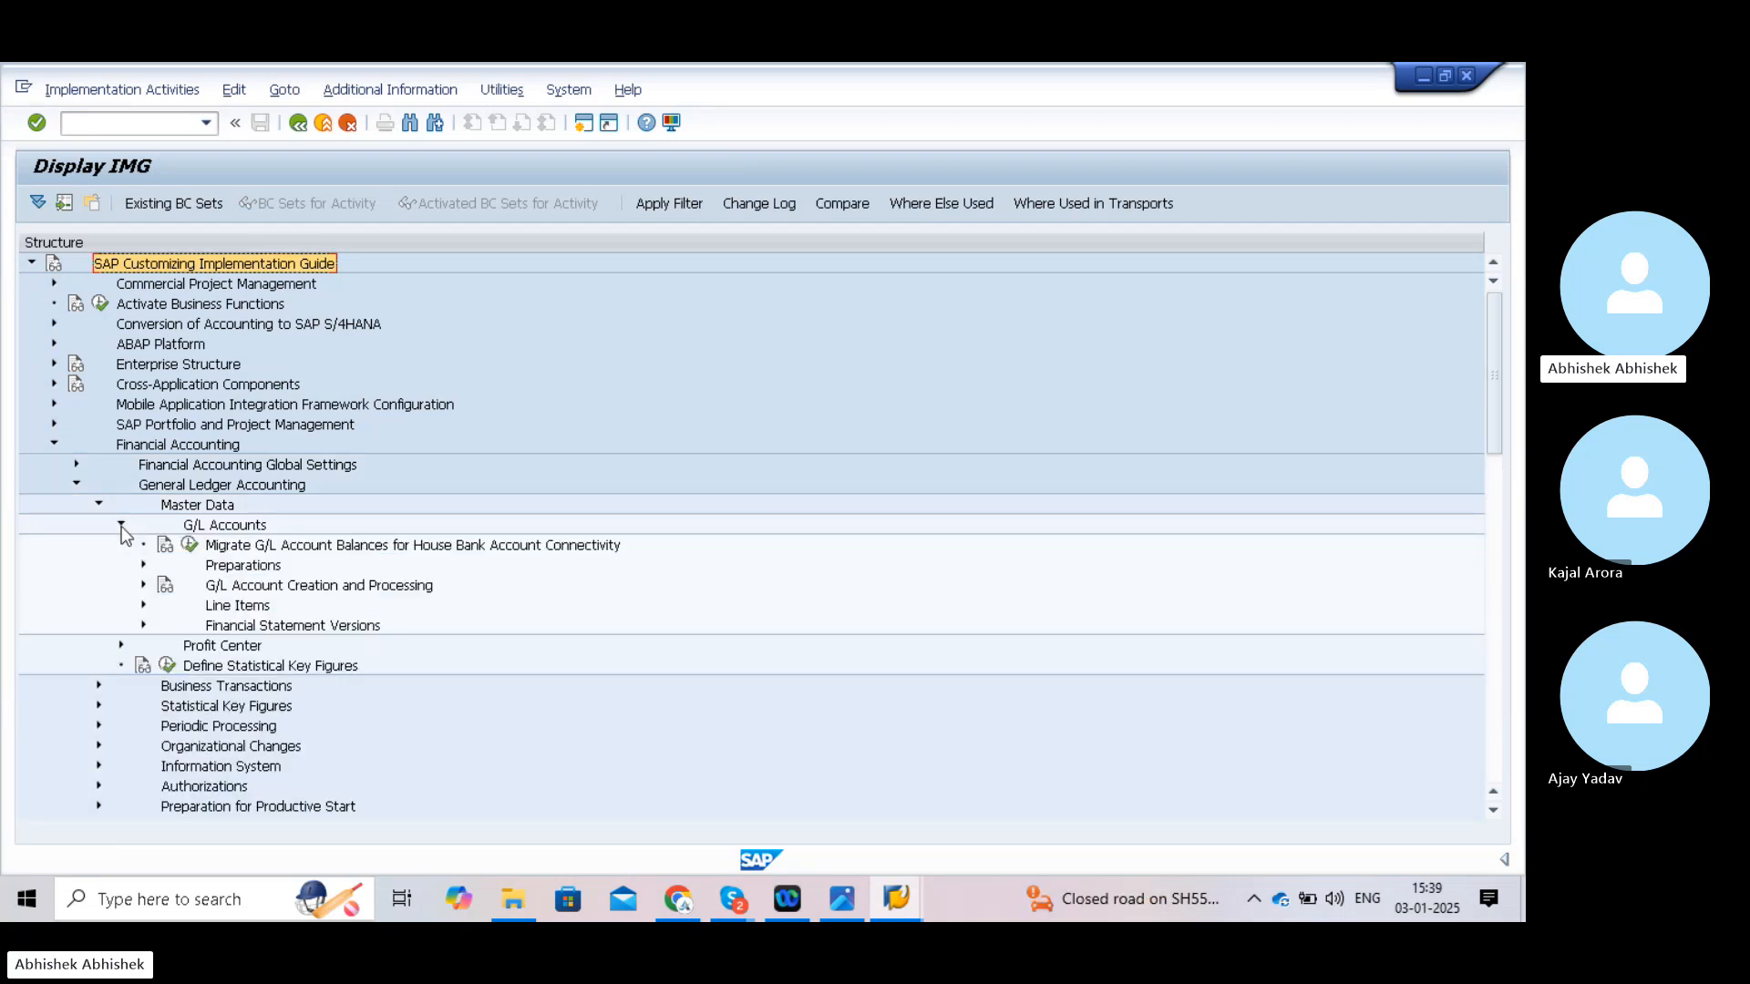
click(142, 566)
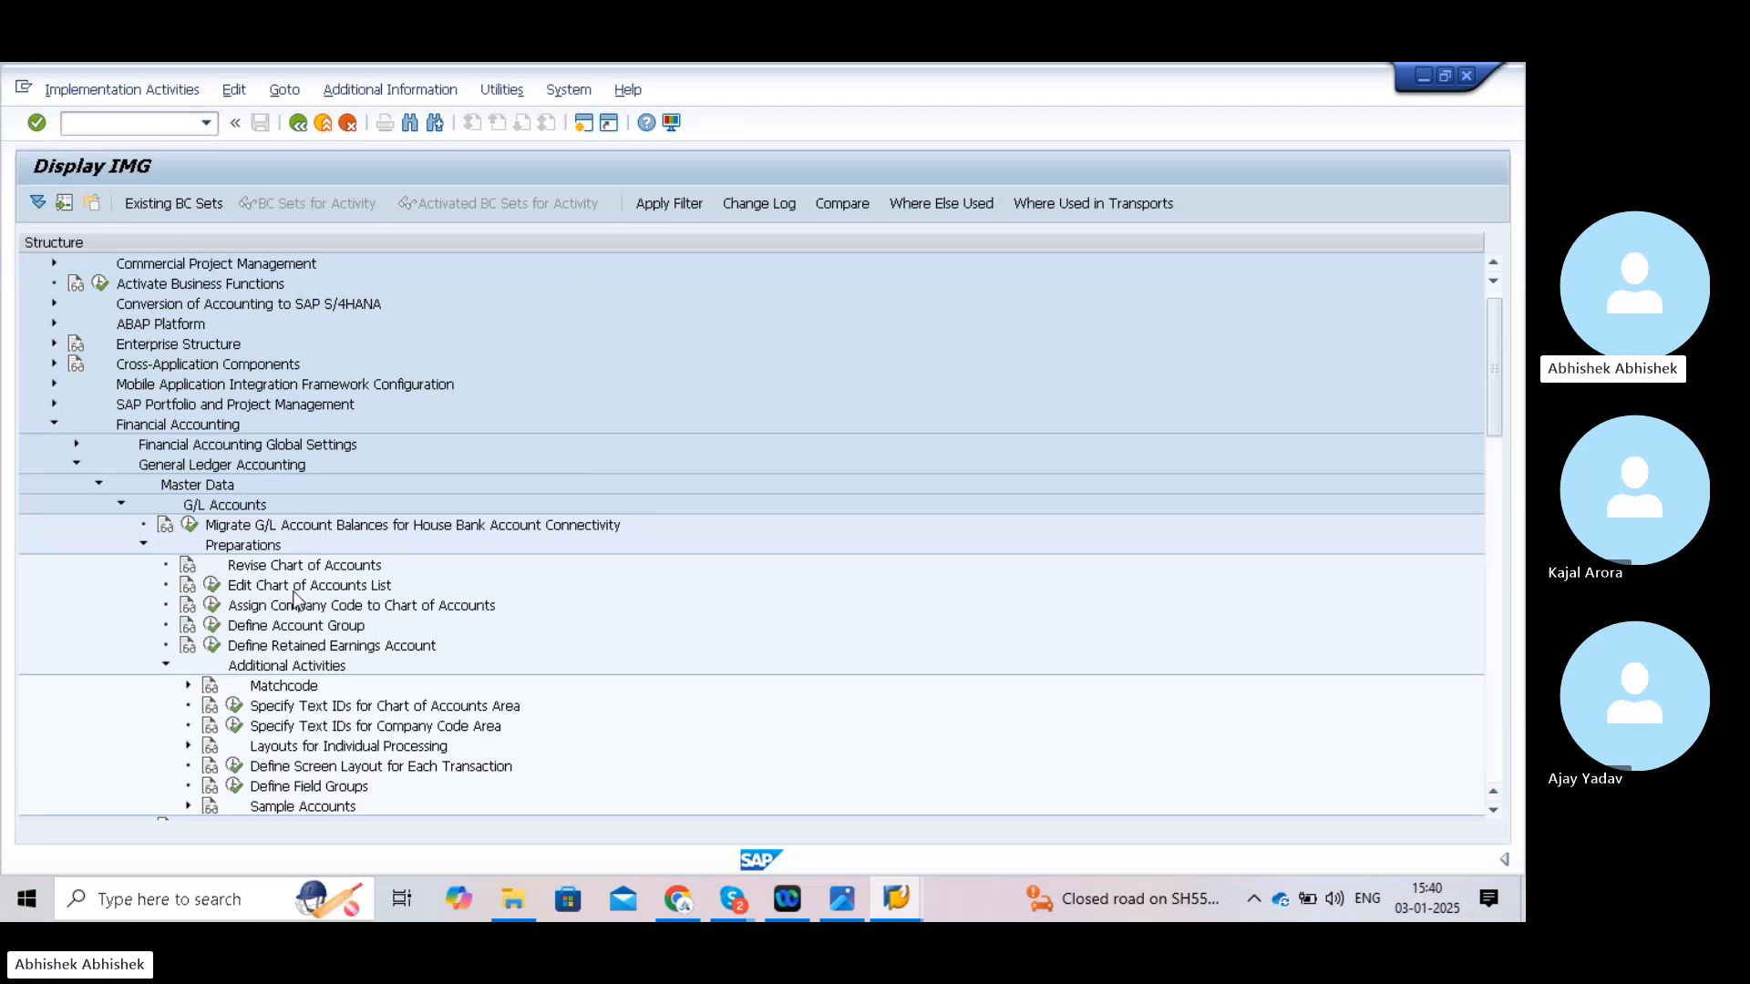
- Show each IMG activity's technical key and widen the key column to read them fully
click(390, 90)
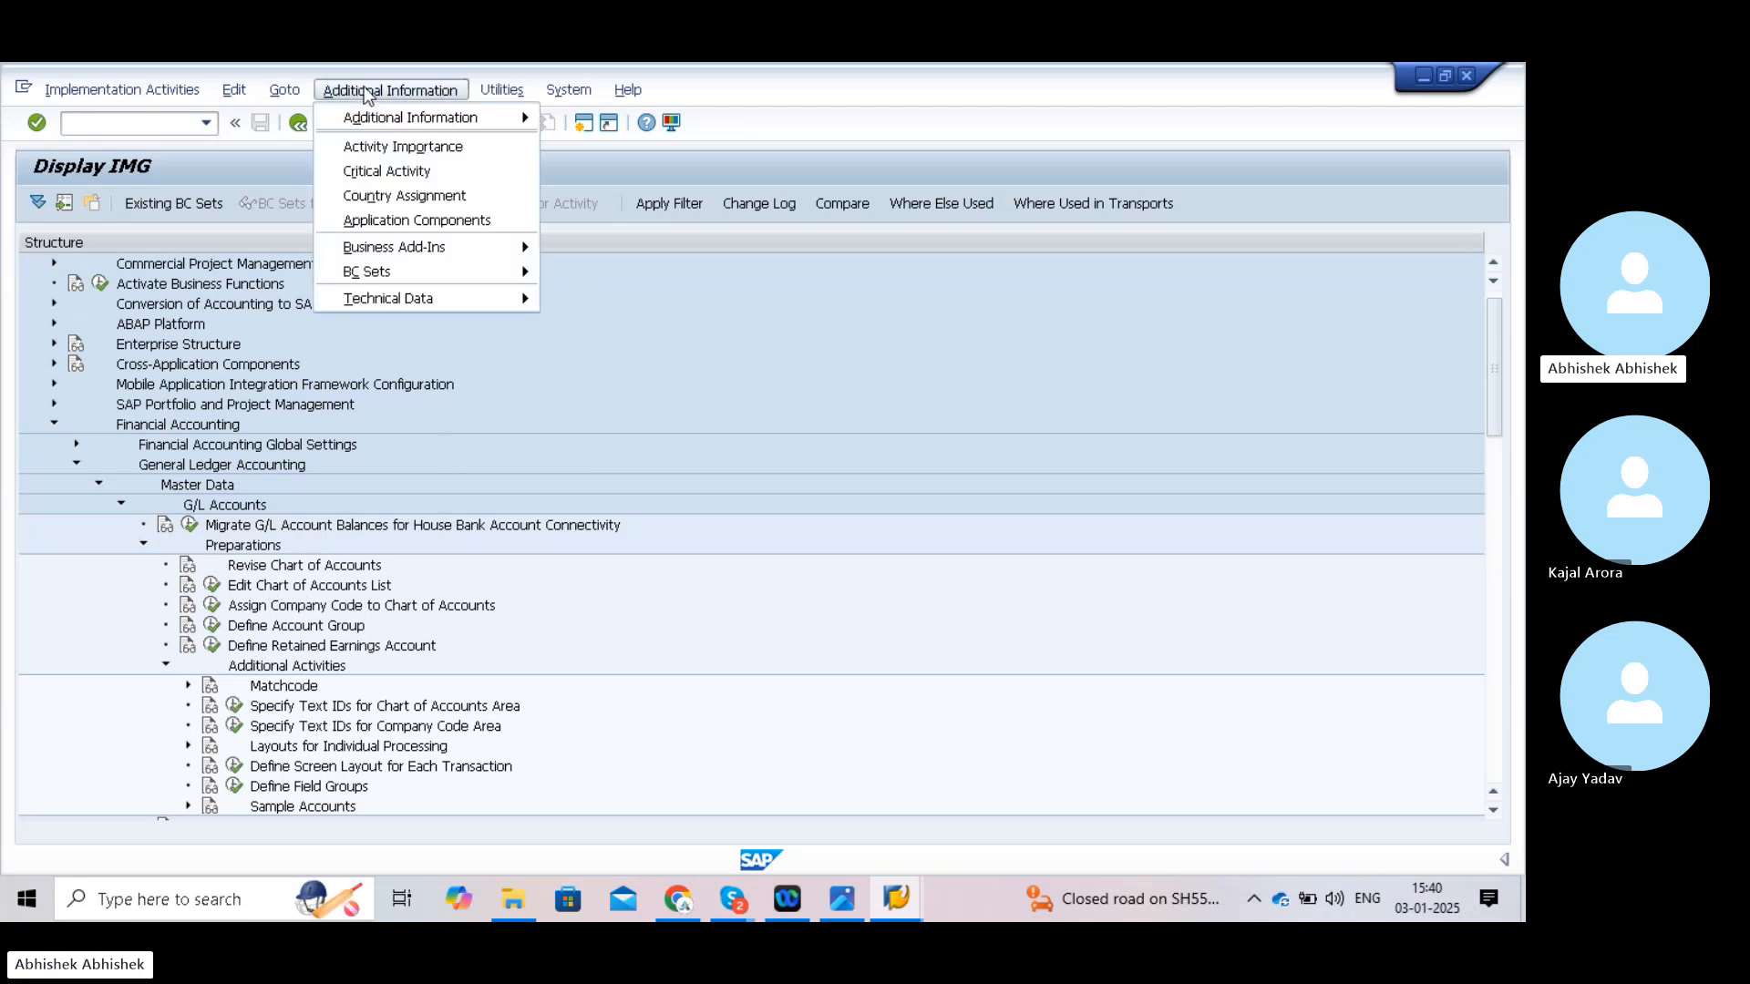
mouse_move(467, 120)
mouse_move(627, 144)
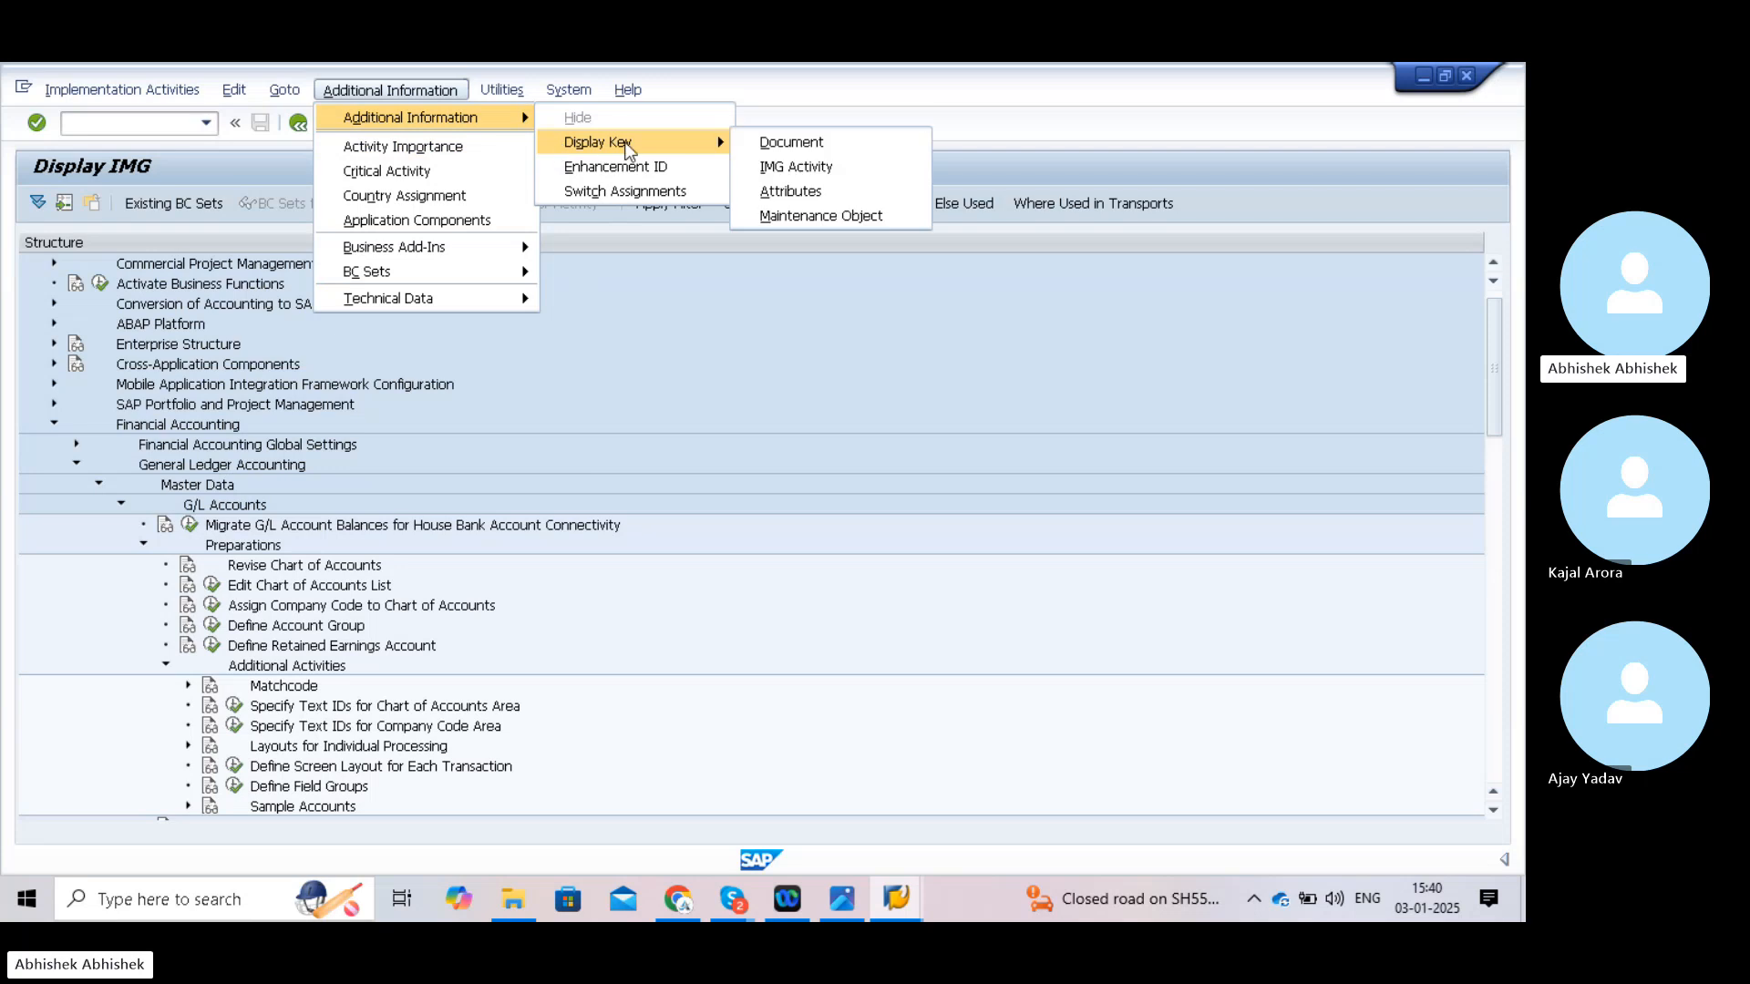
click(791, 167)
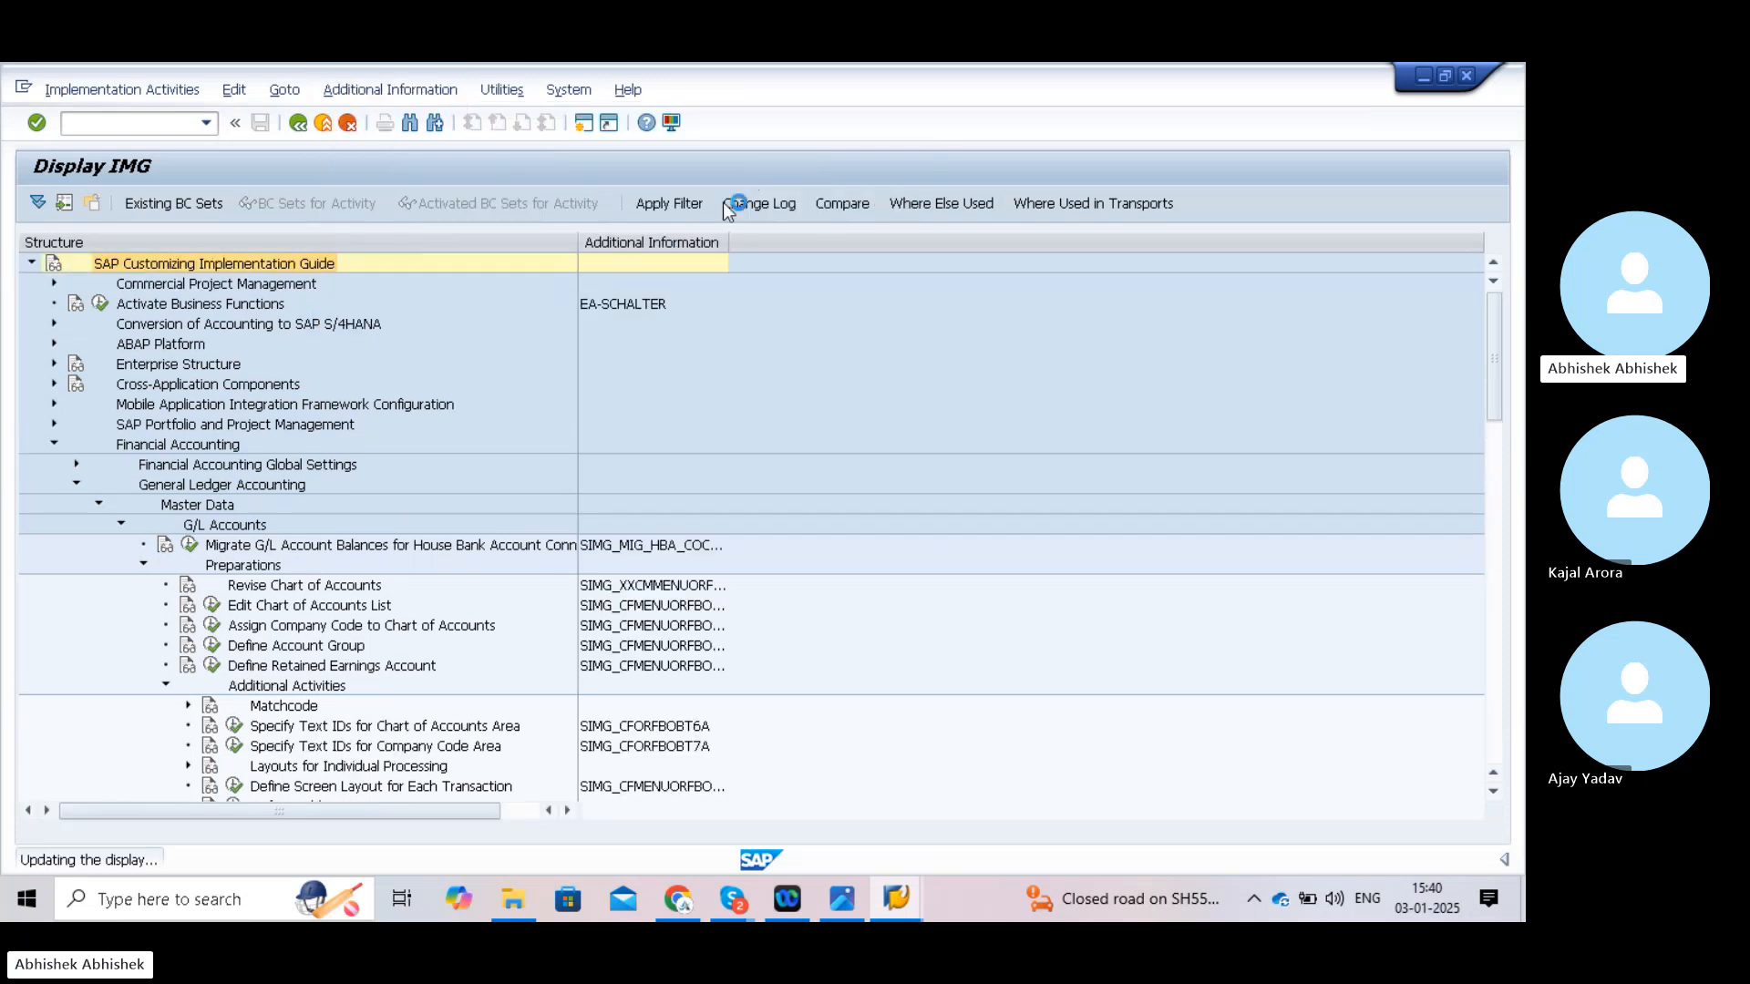
drag(727, 239, 786, 240)
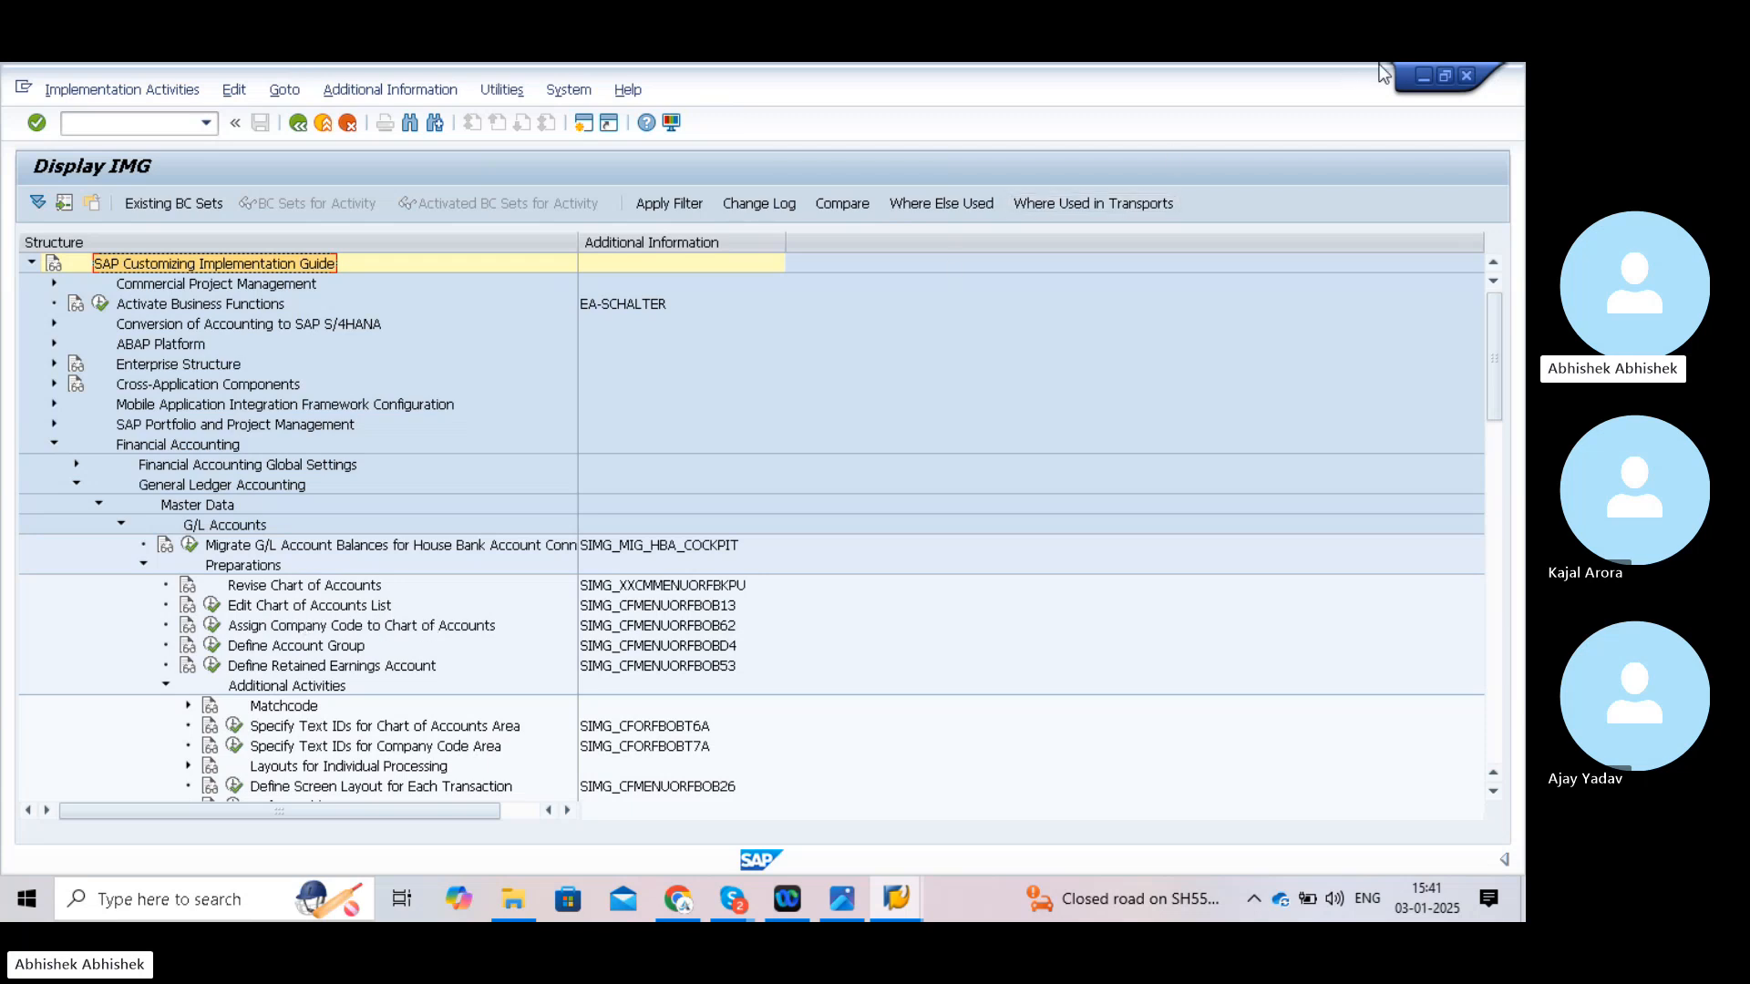
- Minimize SAP and select the '3rd Dec Chart Of Accounts' document in the Pictures folder
click(1424, 74)
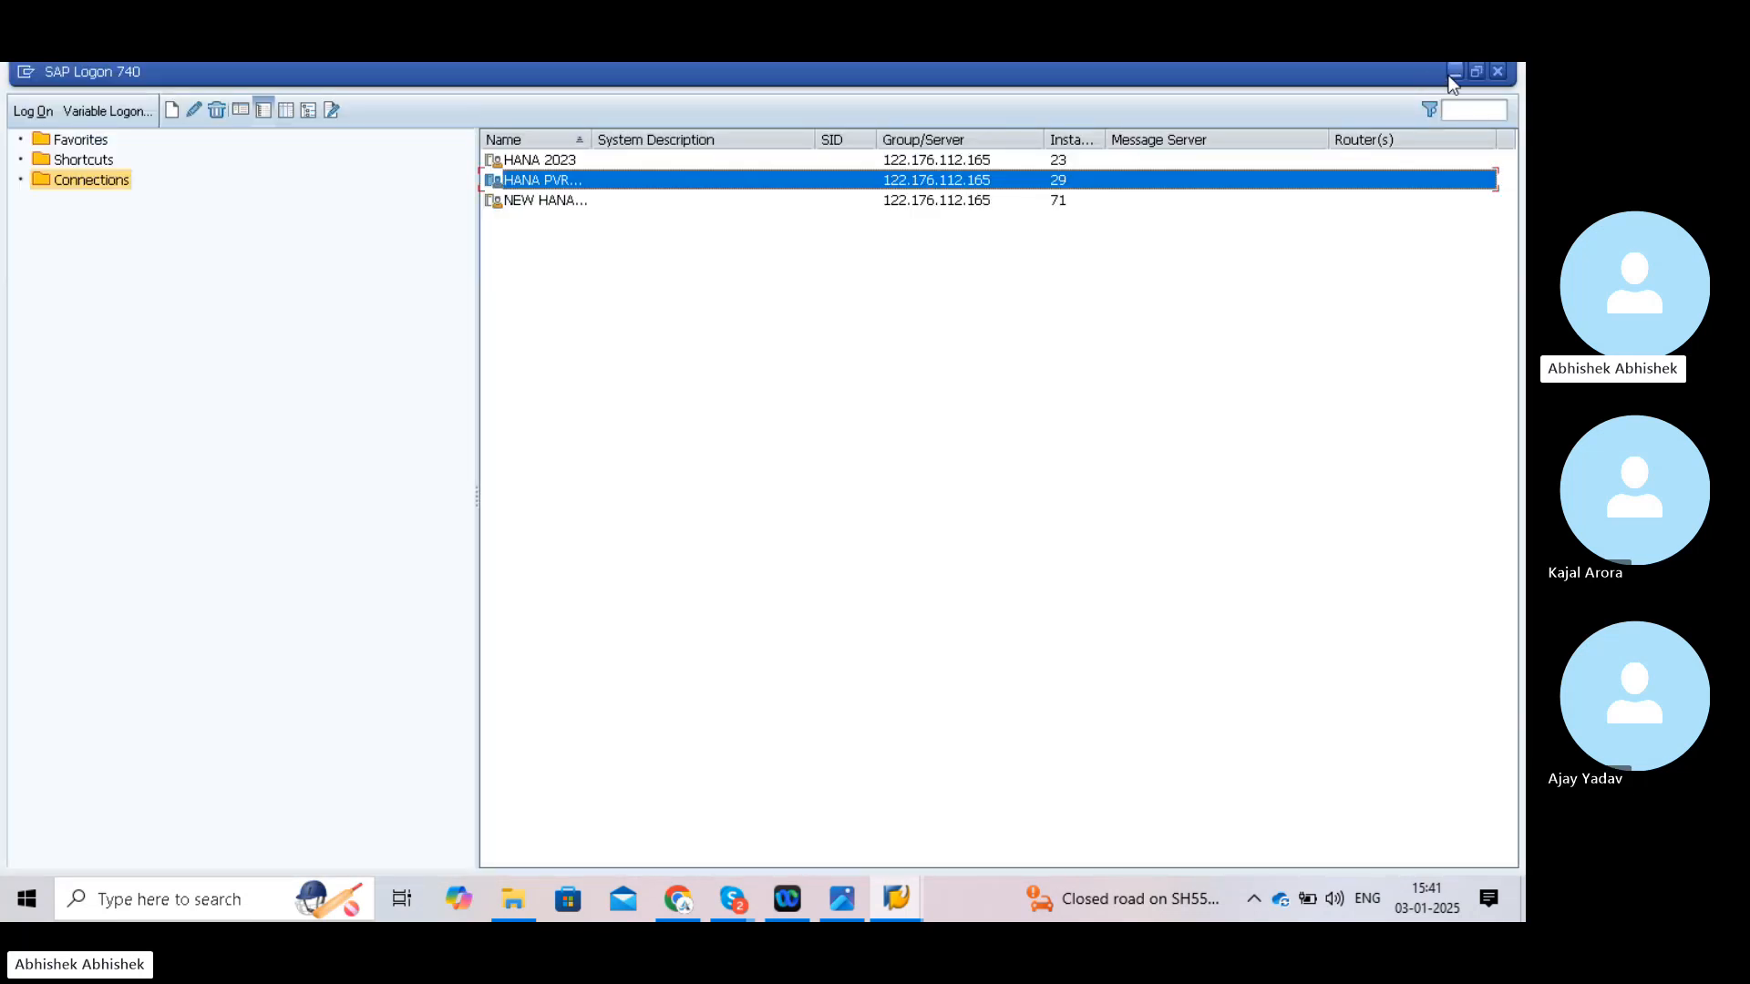
click(1453, 73)
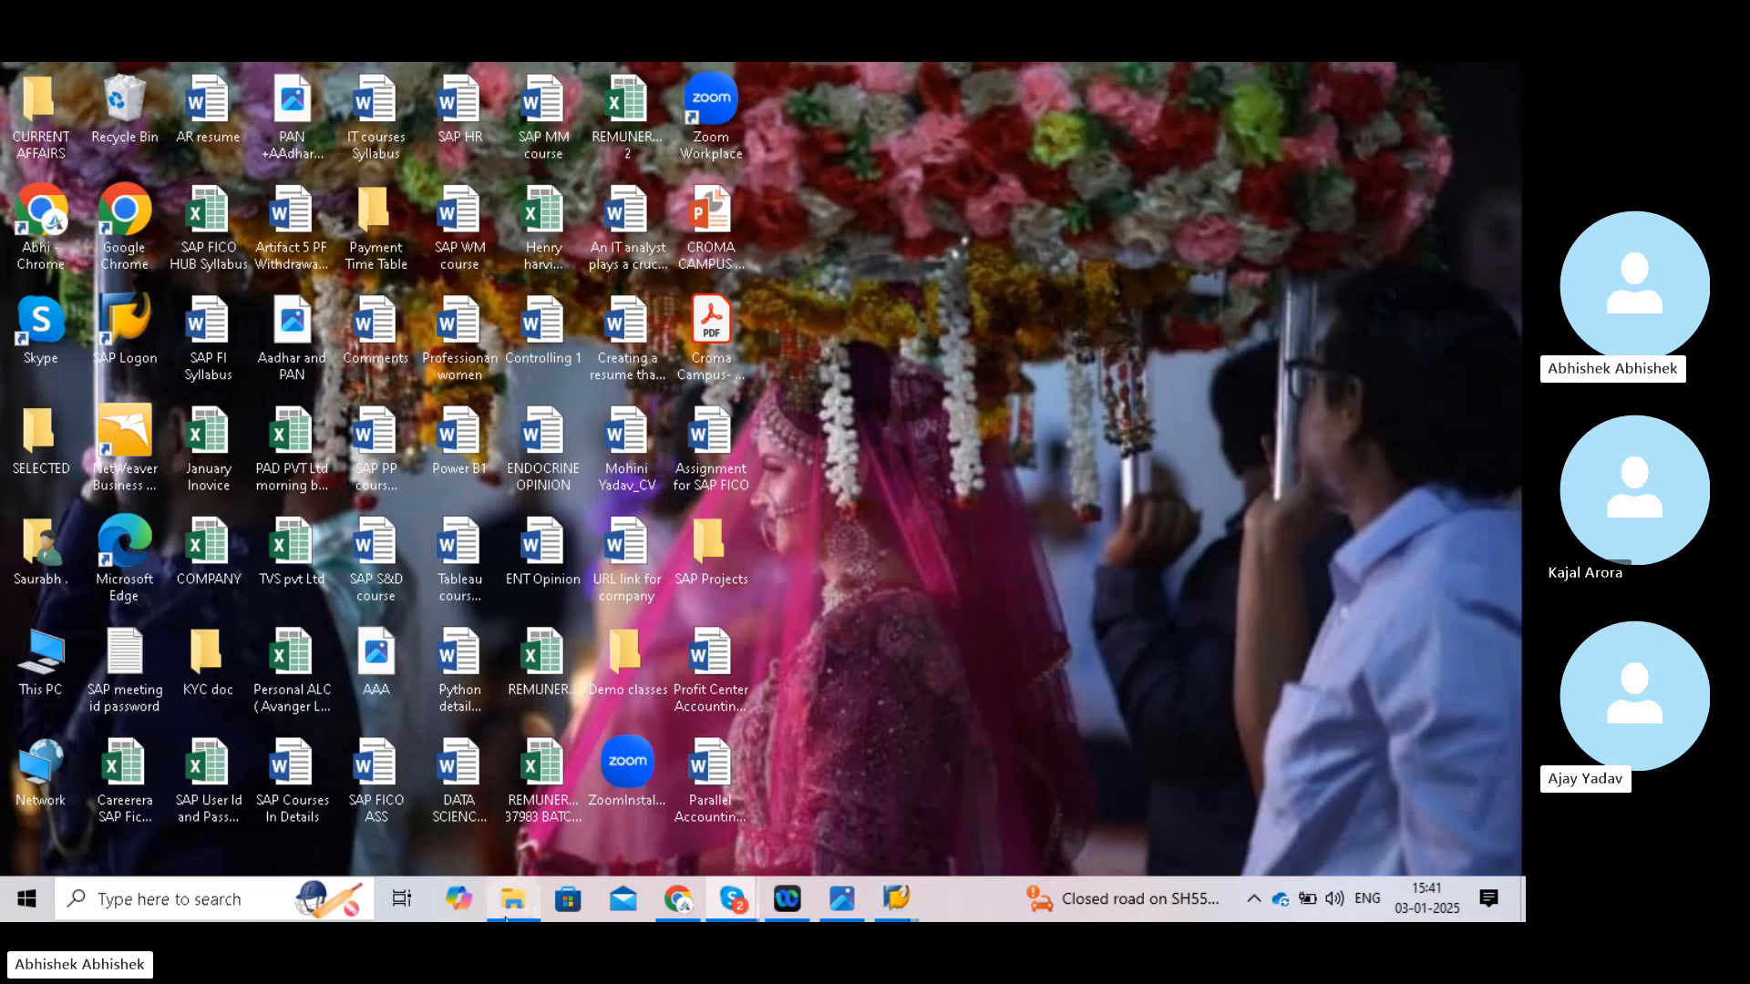
click(515, 911)
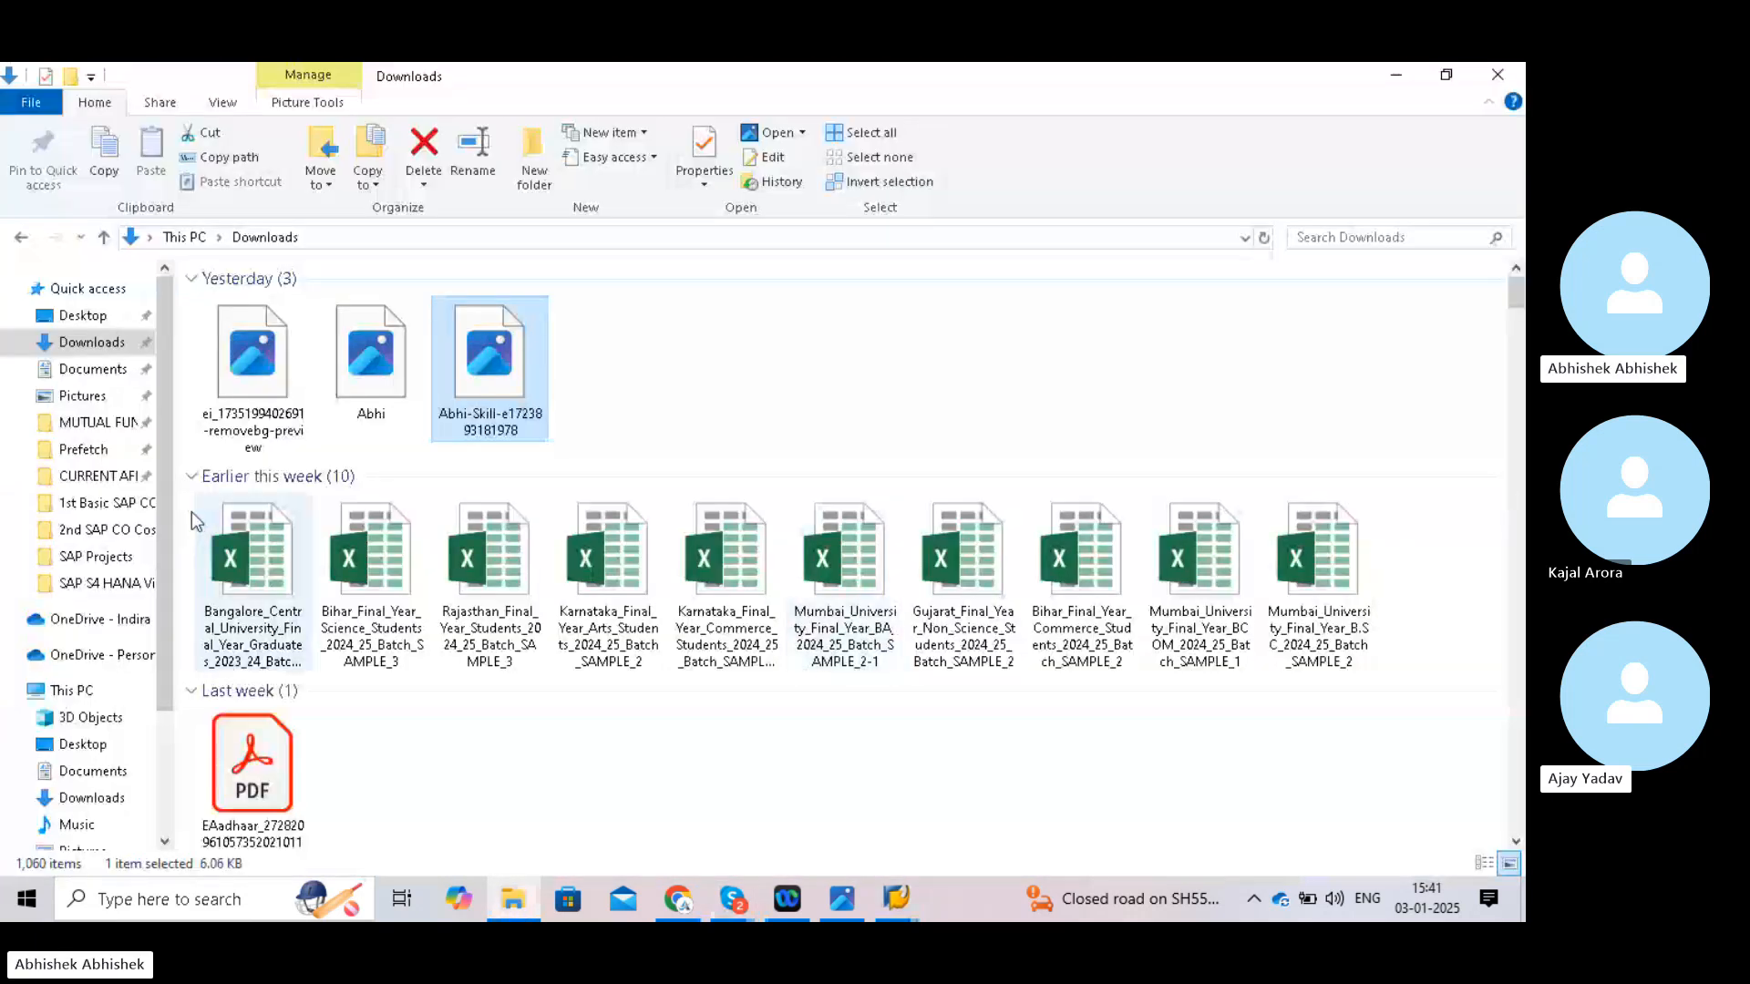
click(83, 397)
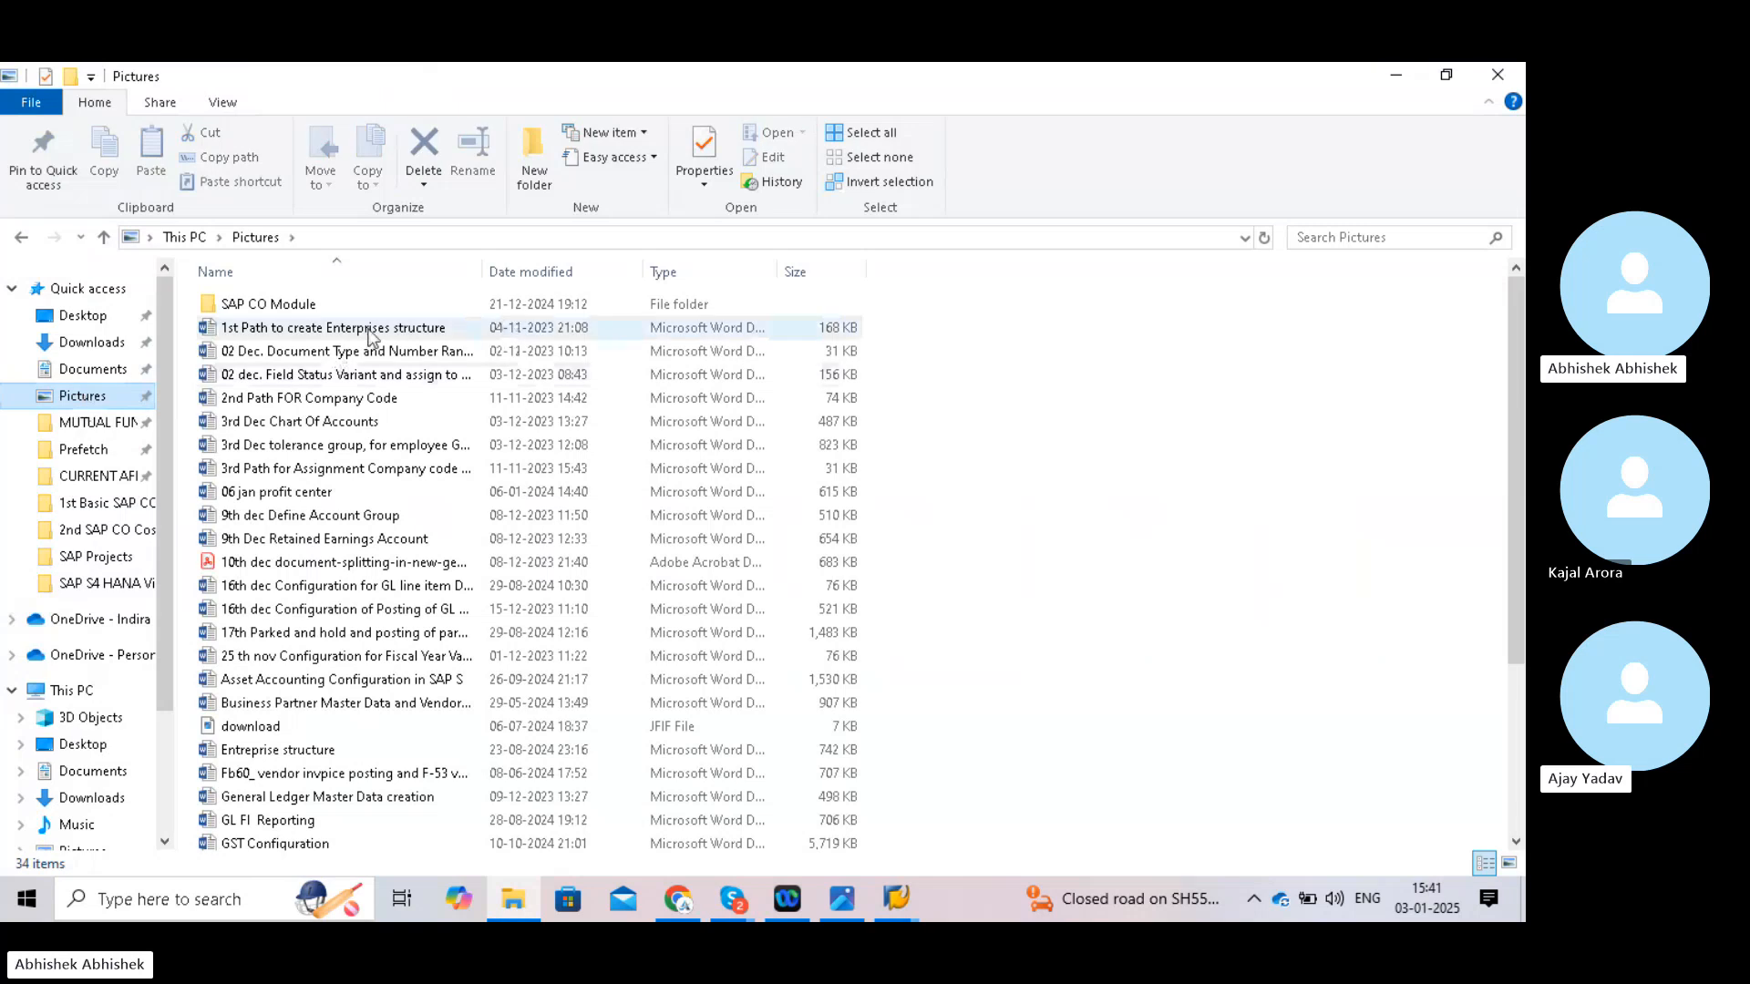
click(292, 423)
- Open the '3rd Dec Chart Of Accounts' notes in Word and scroll to the chart of accounts types
double_click(292, 423)
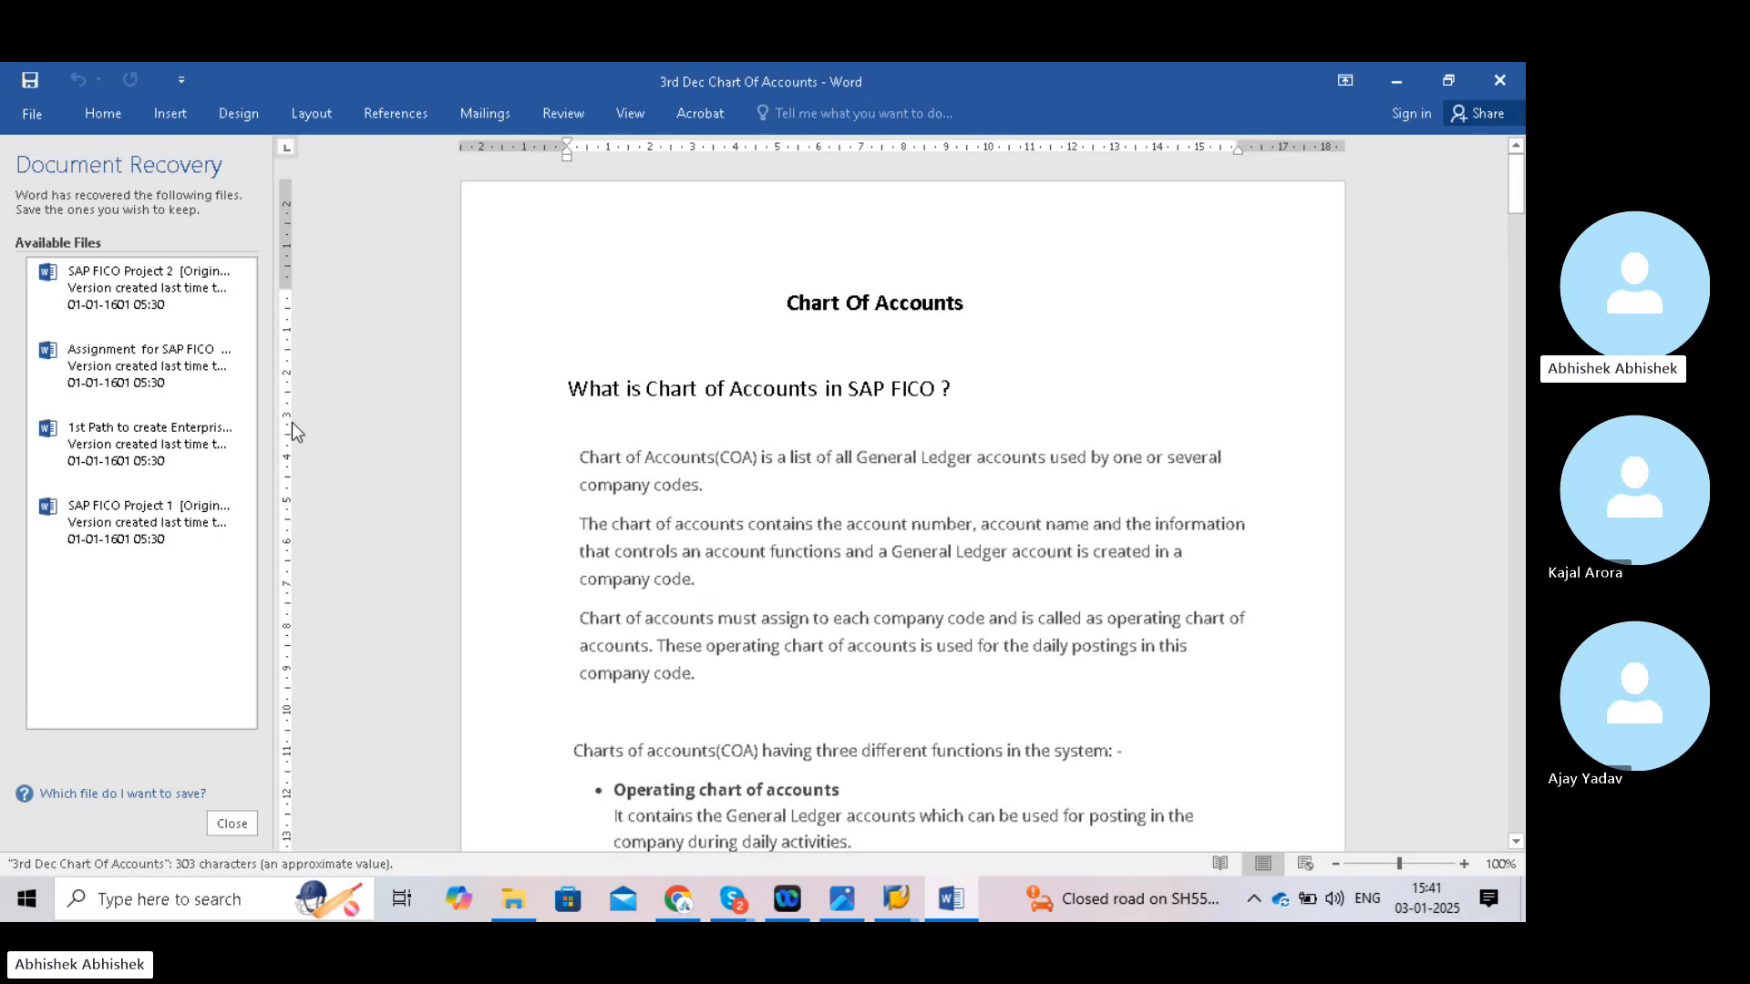
drag(1122, 669, 1341, 193)
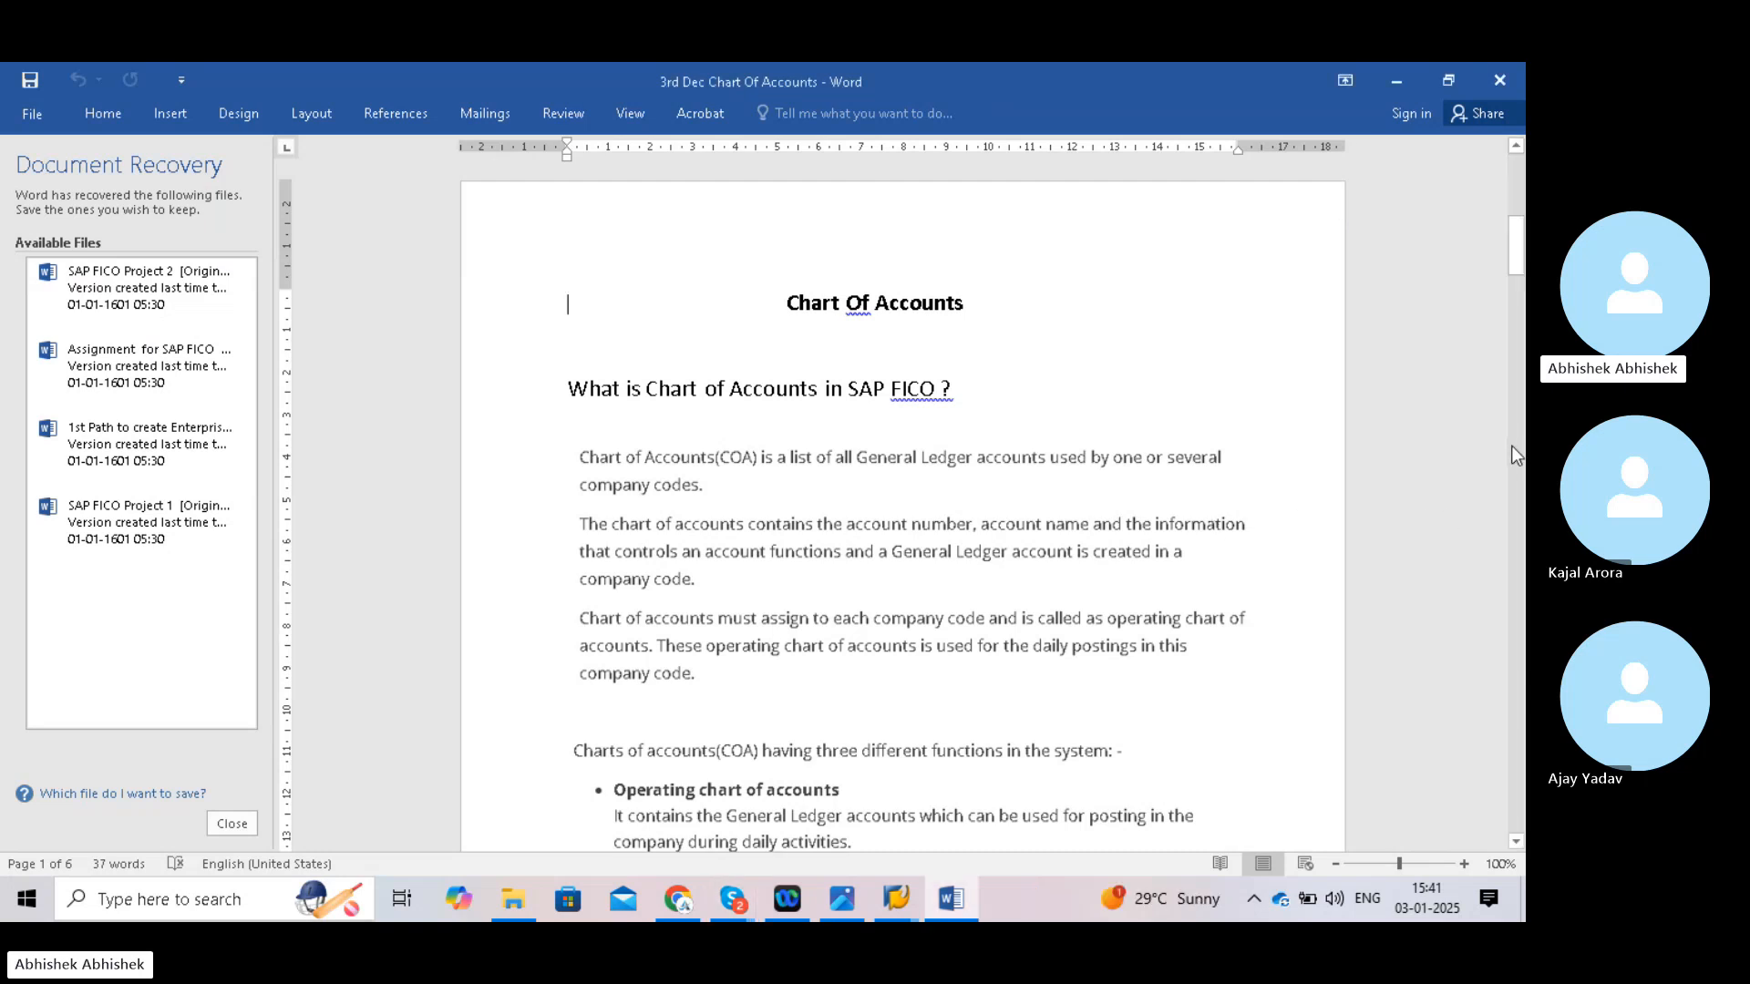
drag(1511, 446, 1517, 203)
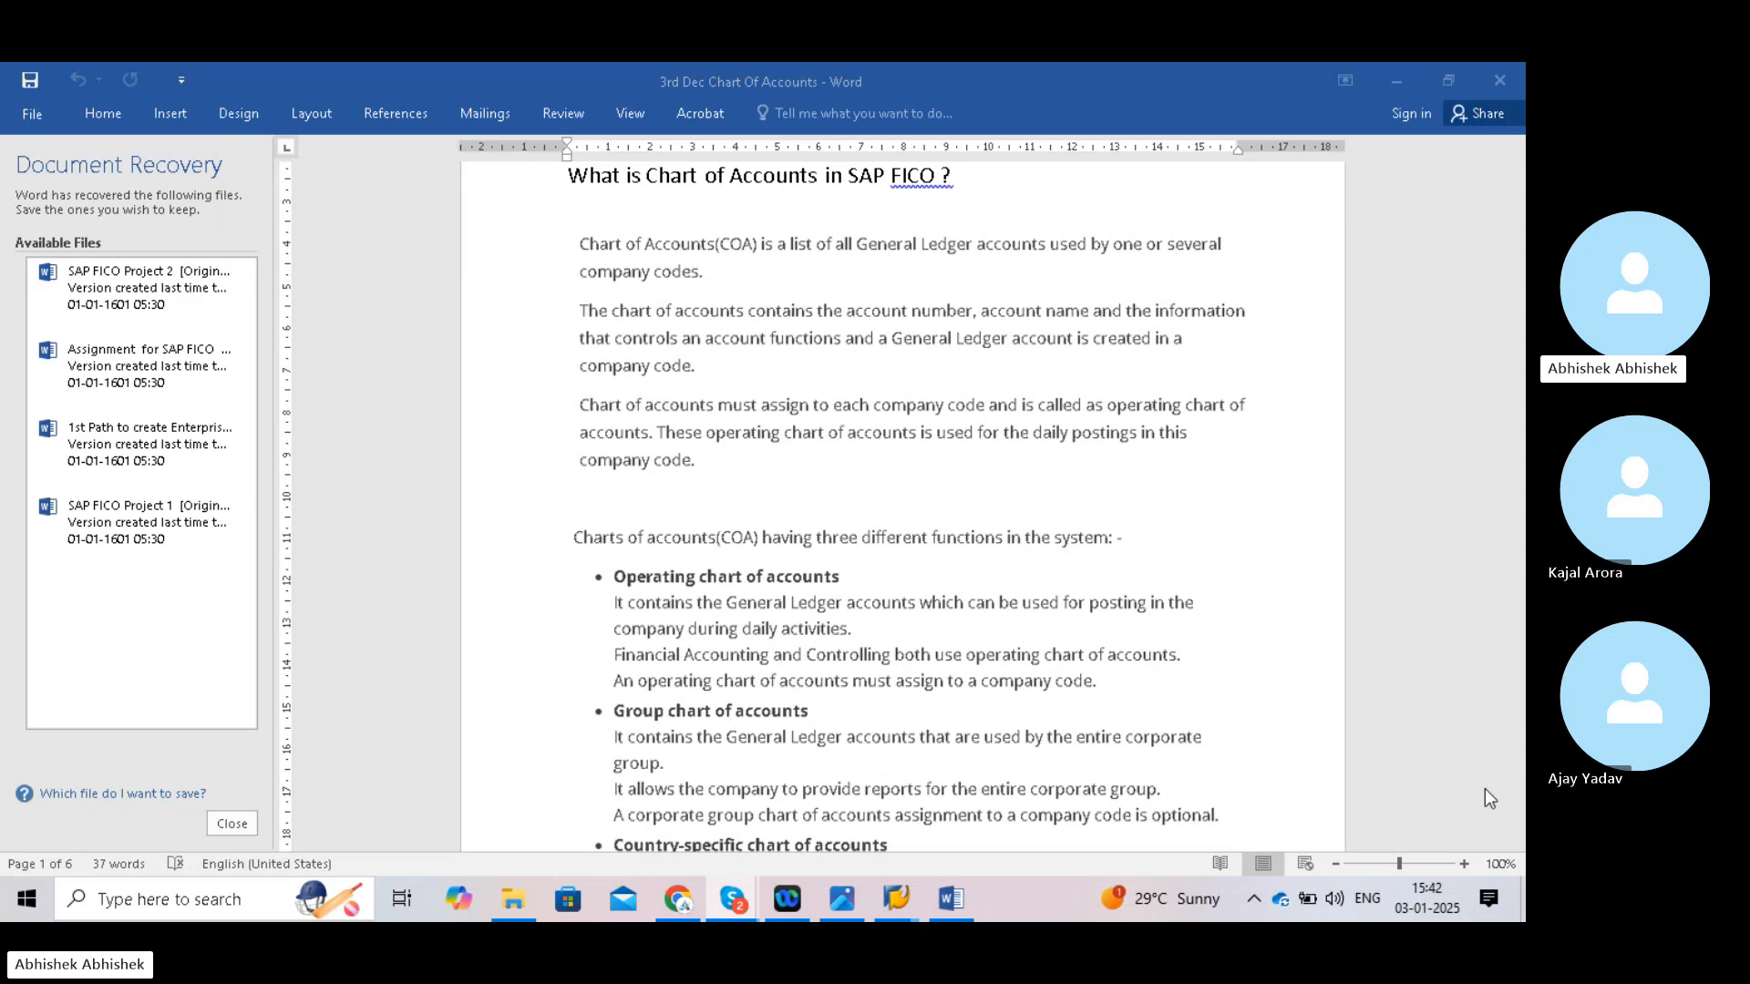
click(1494, 709)
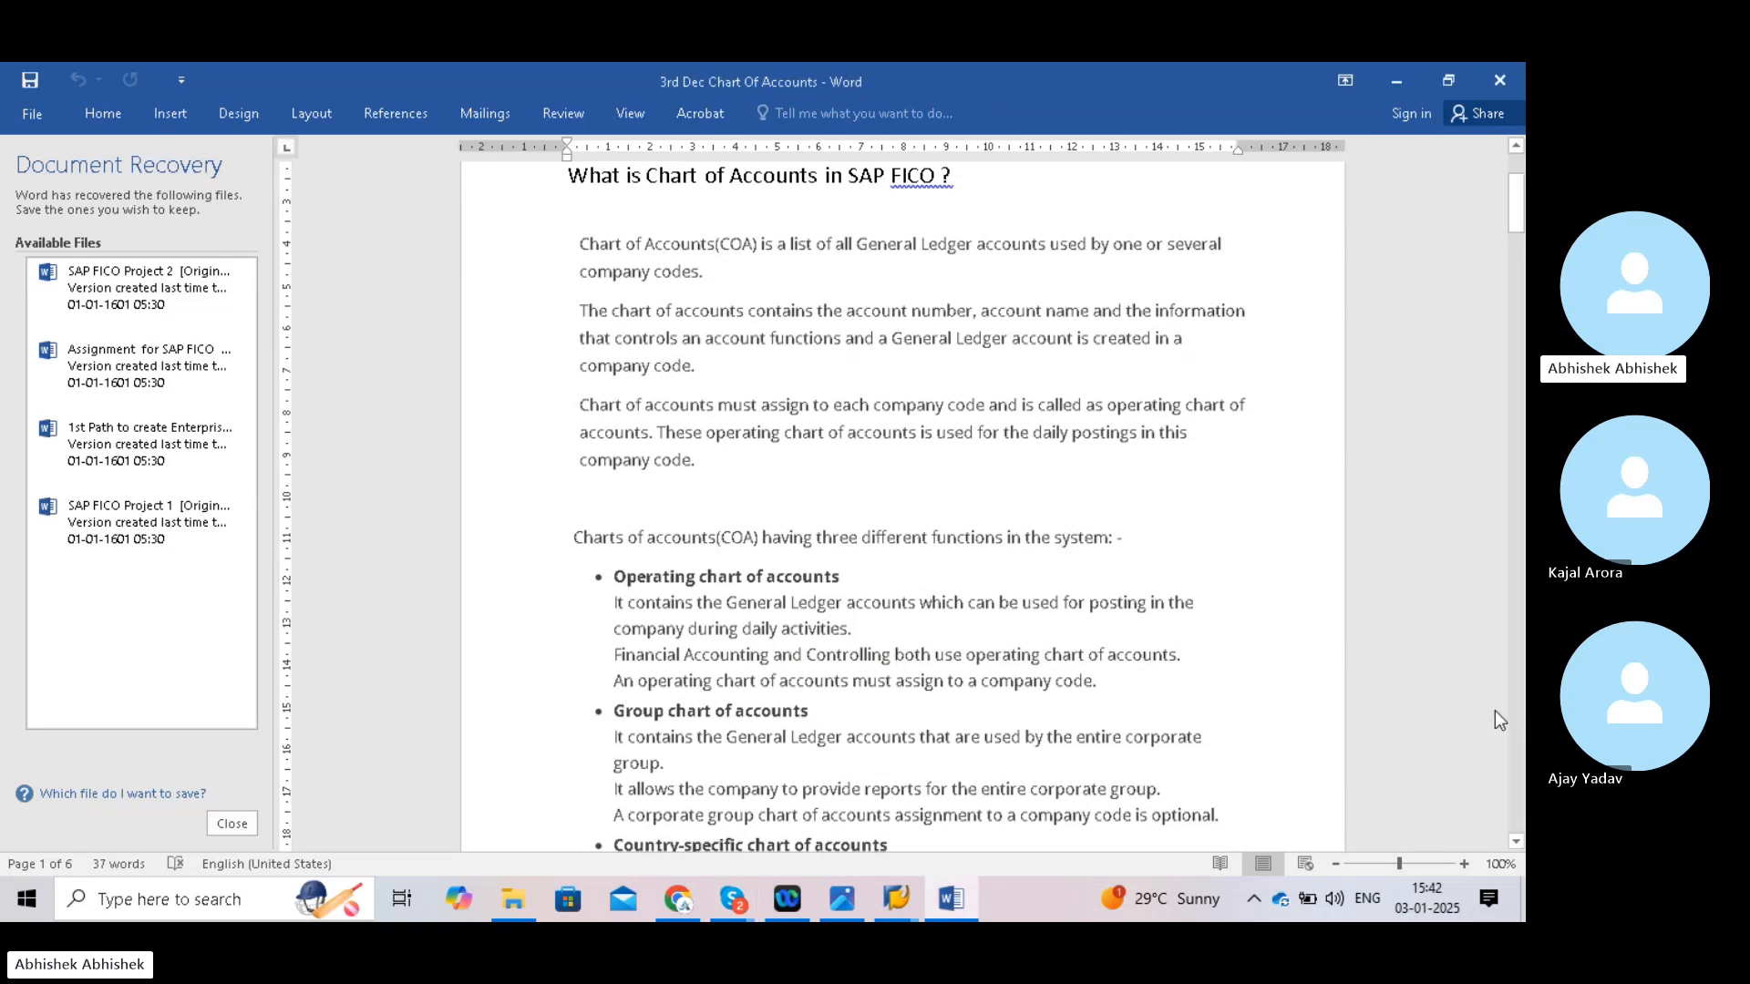
click(1517, 842)
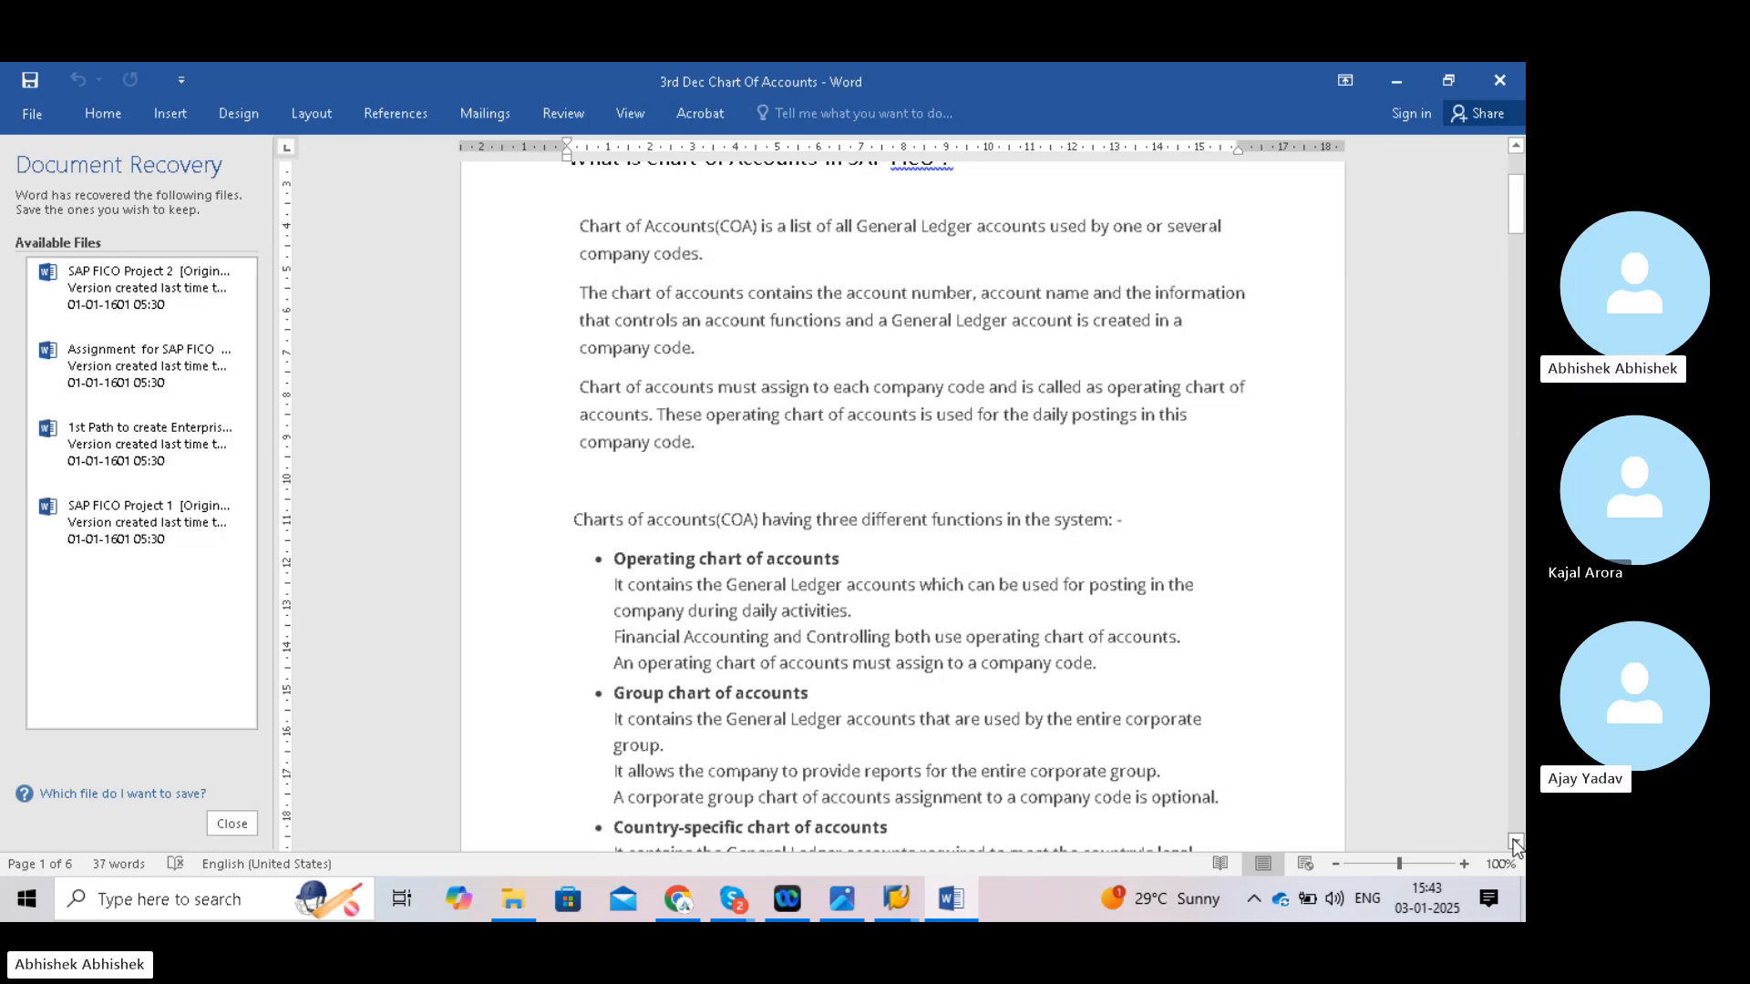
- Scroll the notes down until the operating, group and country-specific chart descriptions are visible
click(1516, 841)
click(1516, 842)
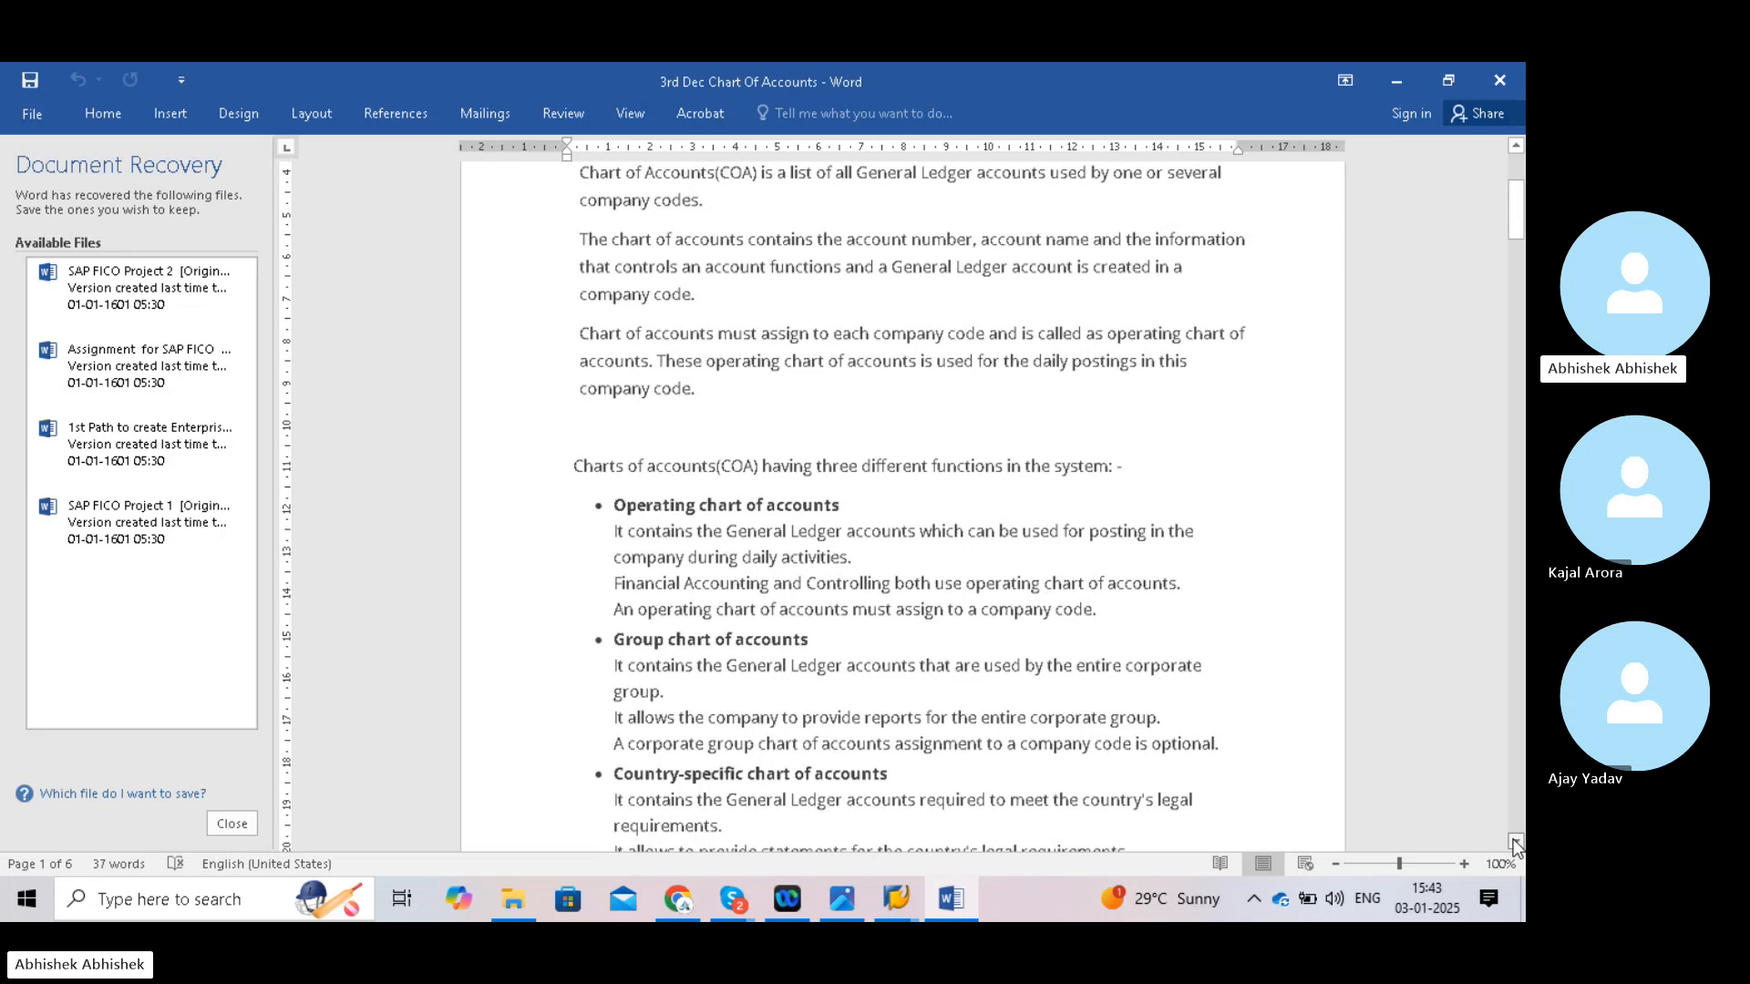
click(1515, 841)
click(1515, 841)
click(1515, 841)
click(1515, 841)
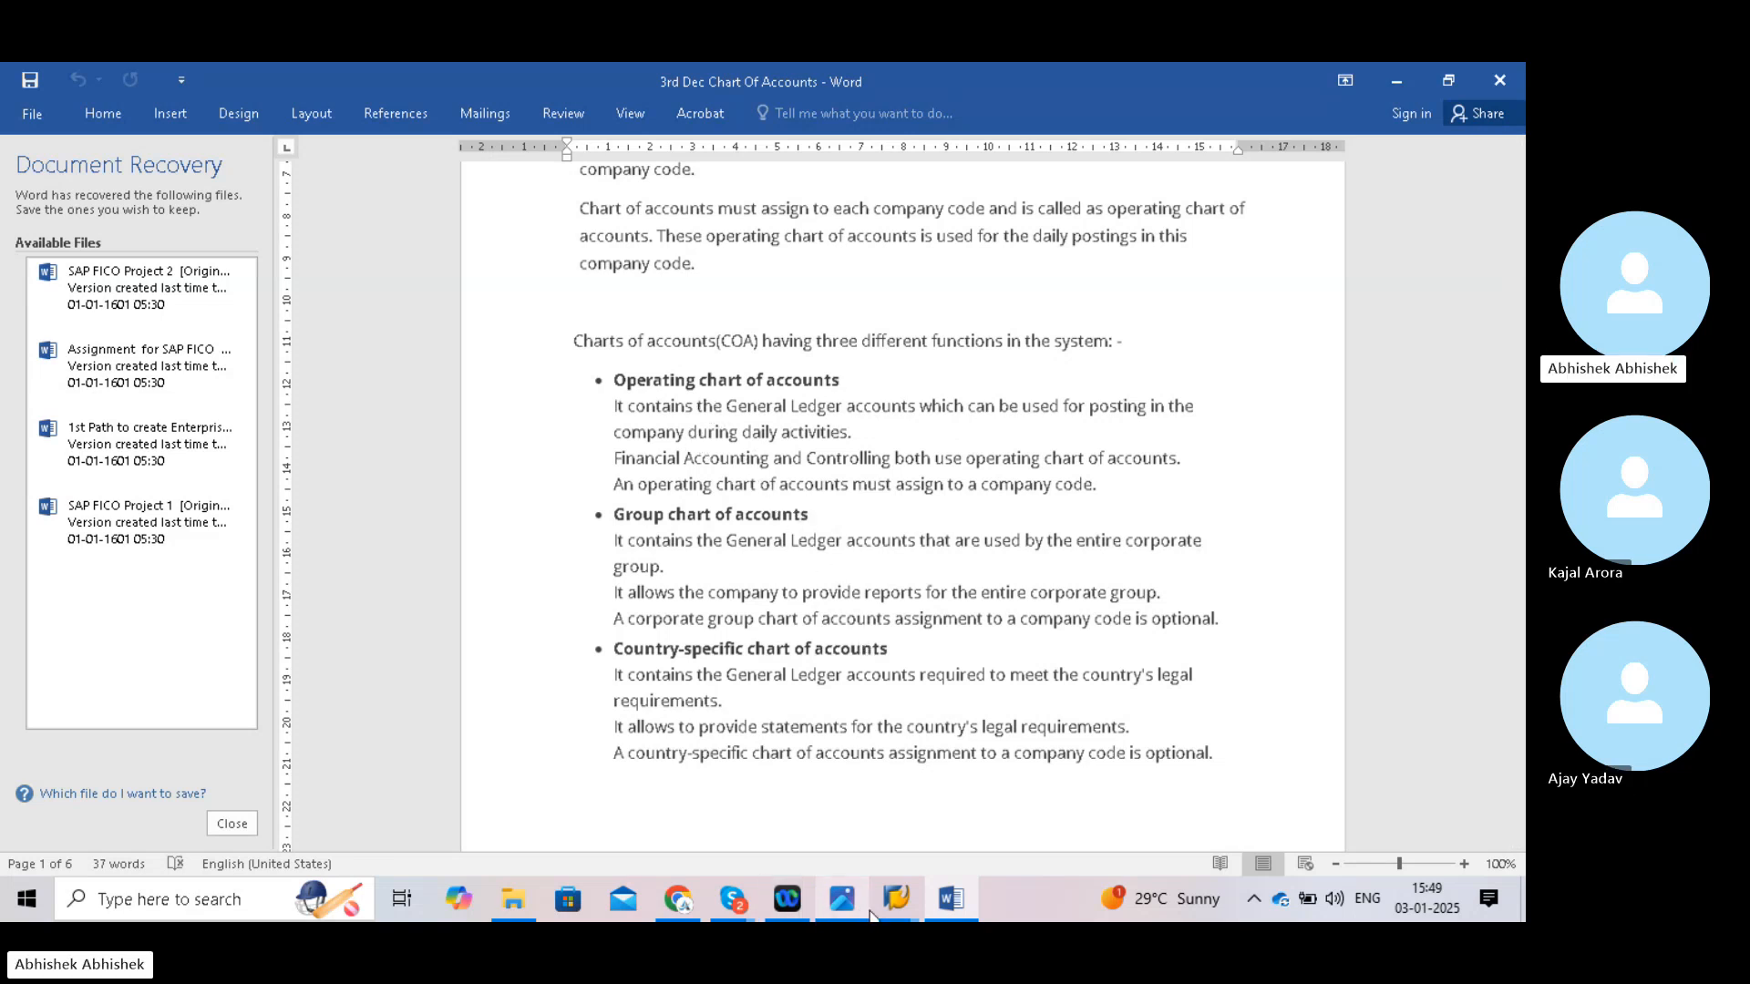
- Bring the Display IMG session forward and run Edit Chart of Accounts List, which hits a connection-reset error
mouse_move(887, 914)
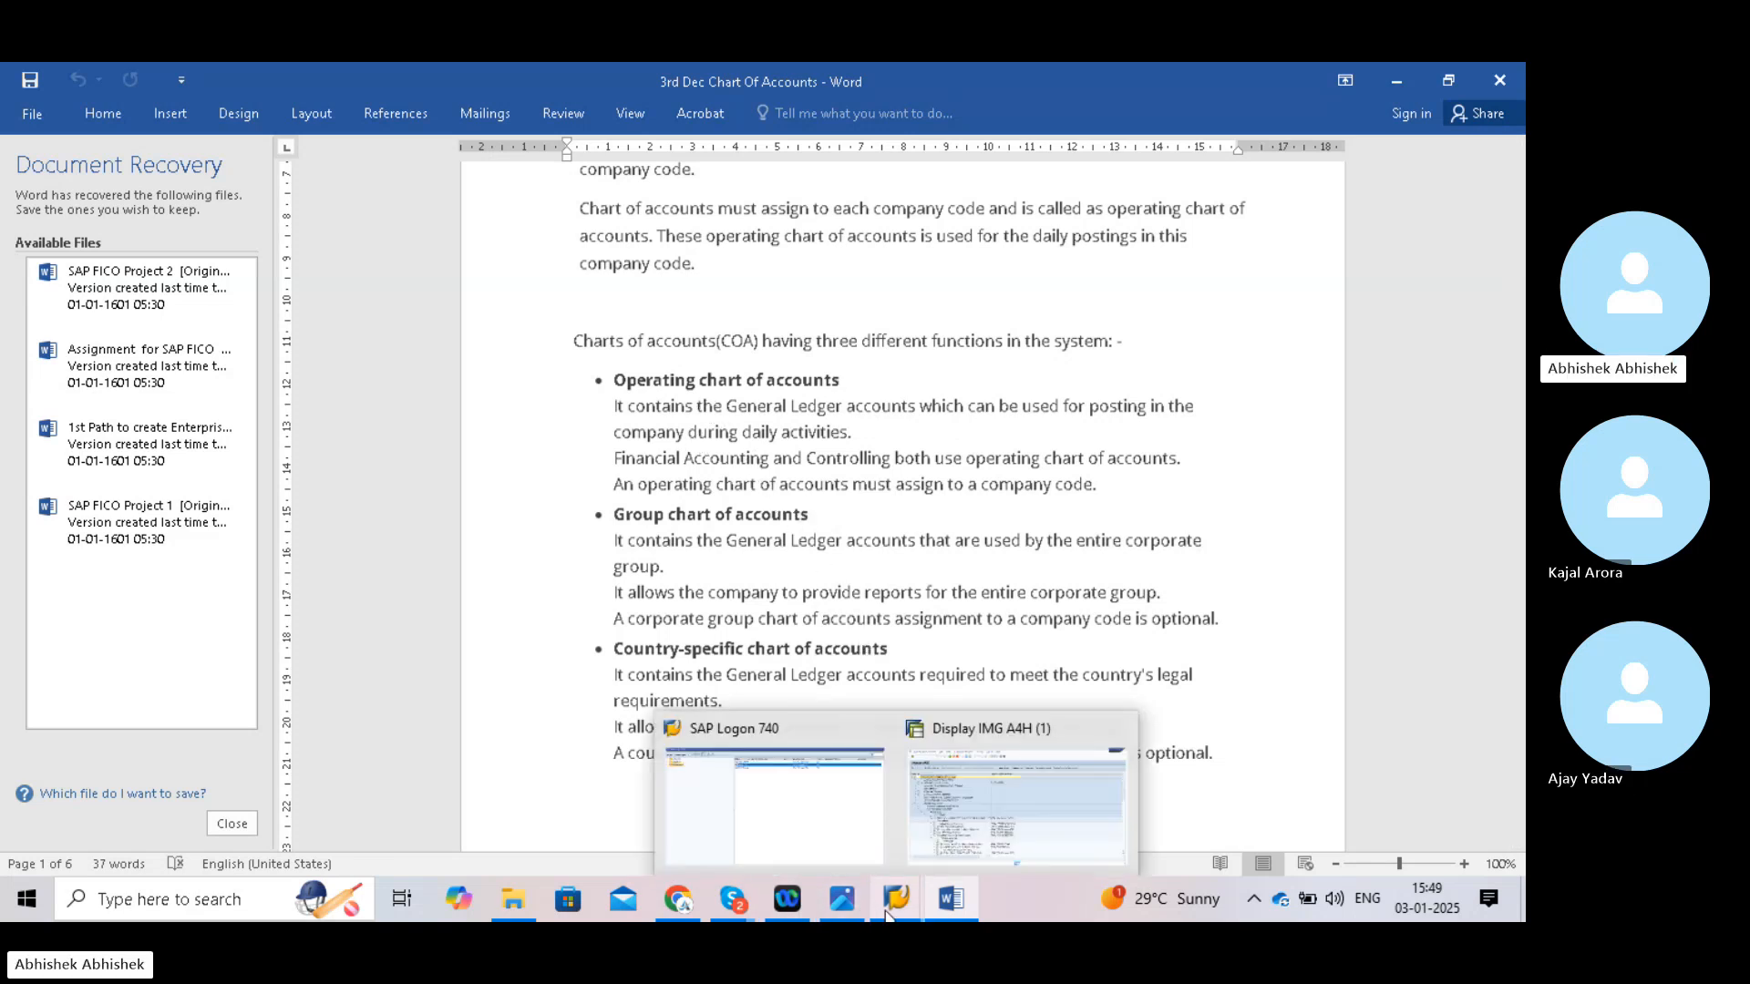
click(949, 829)
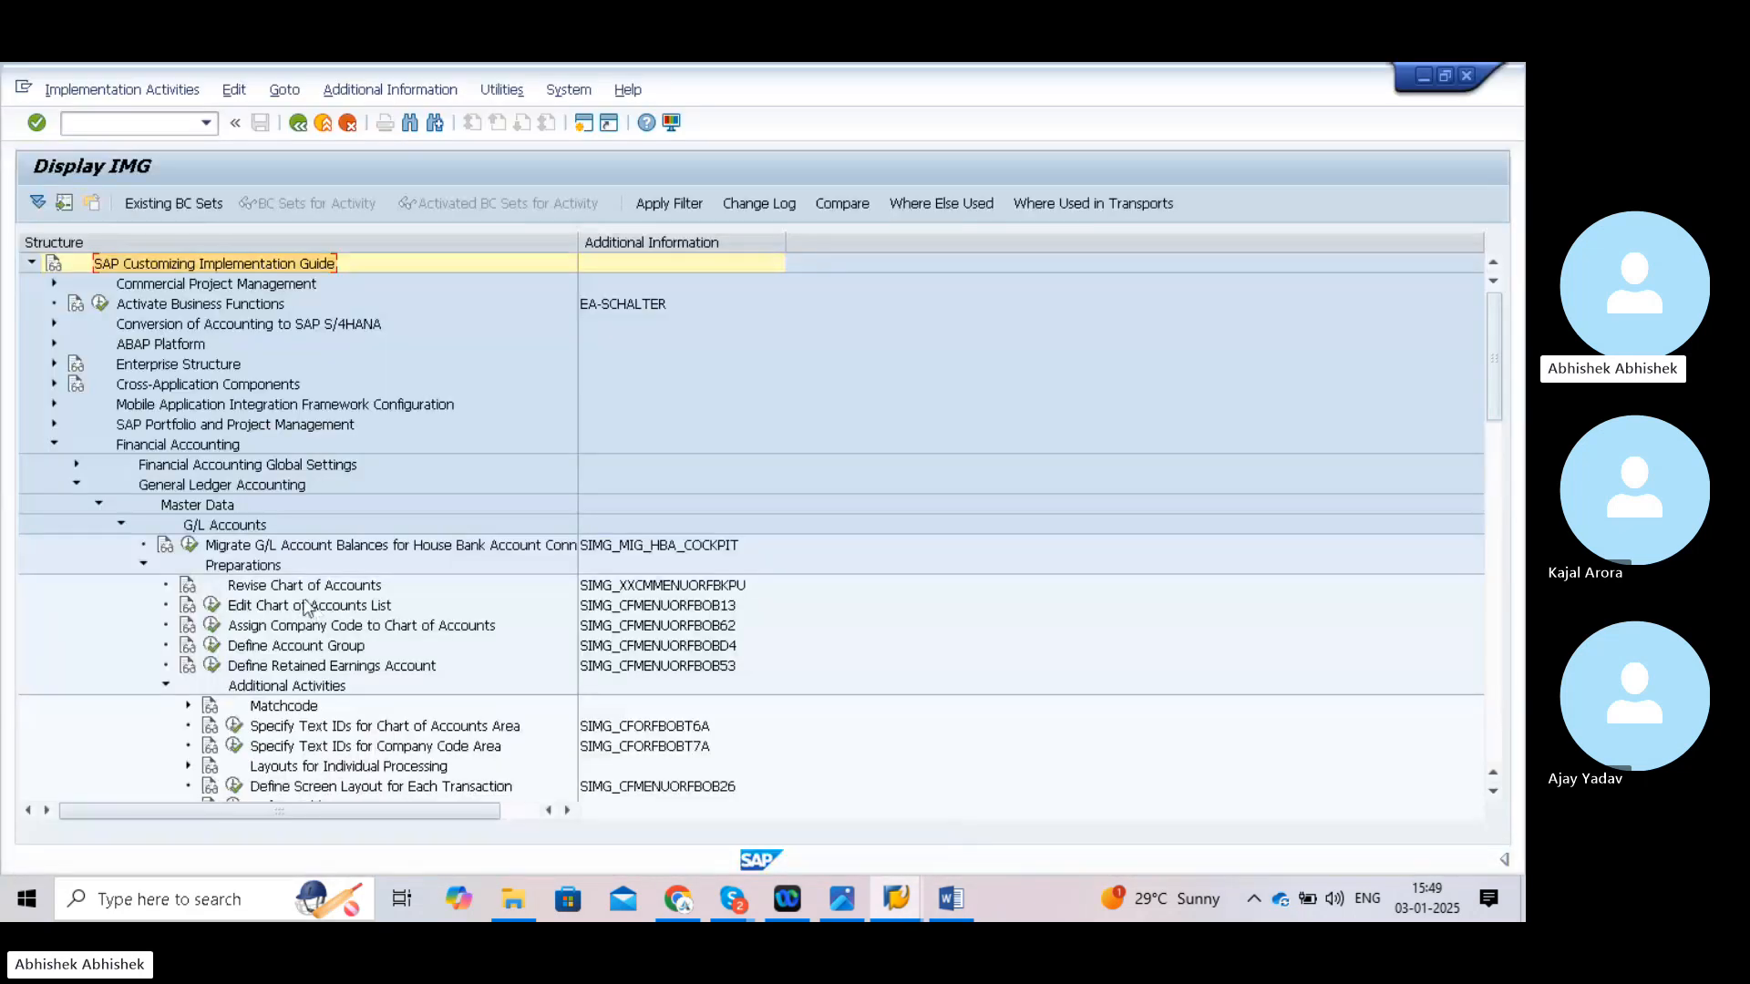
drag(293, 594, 1145, 424)
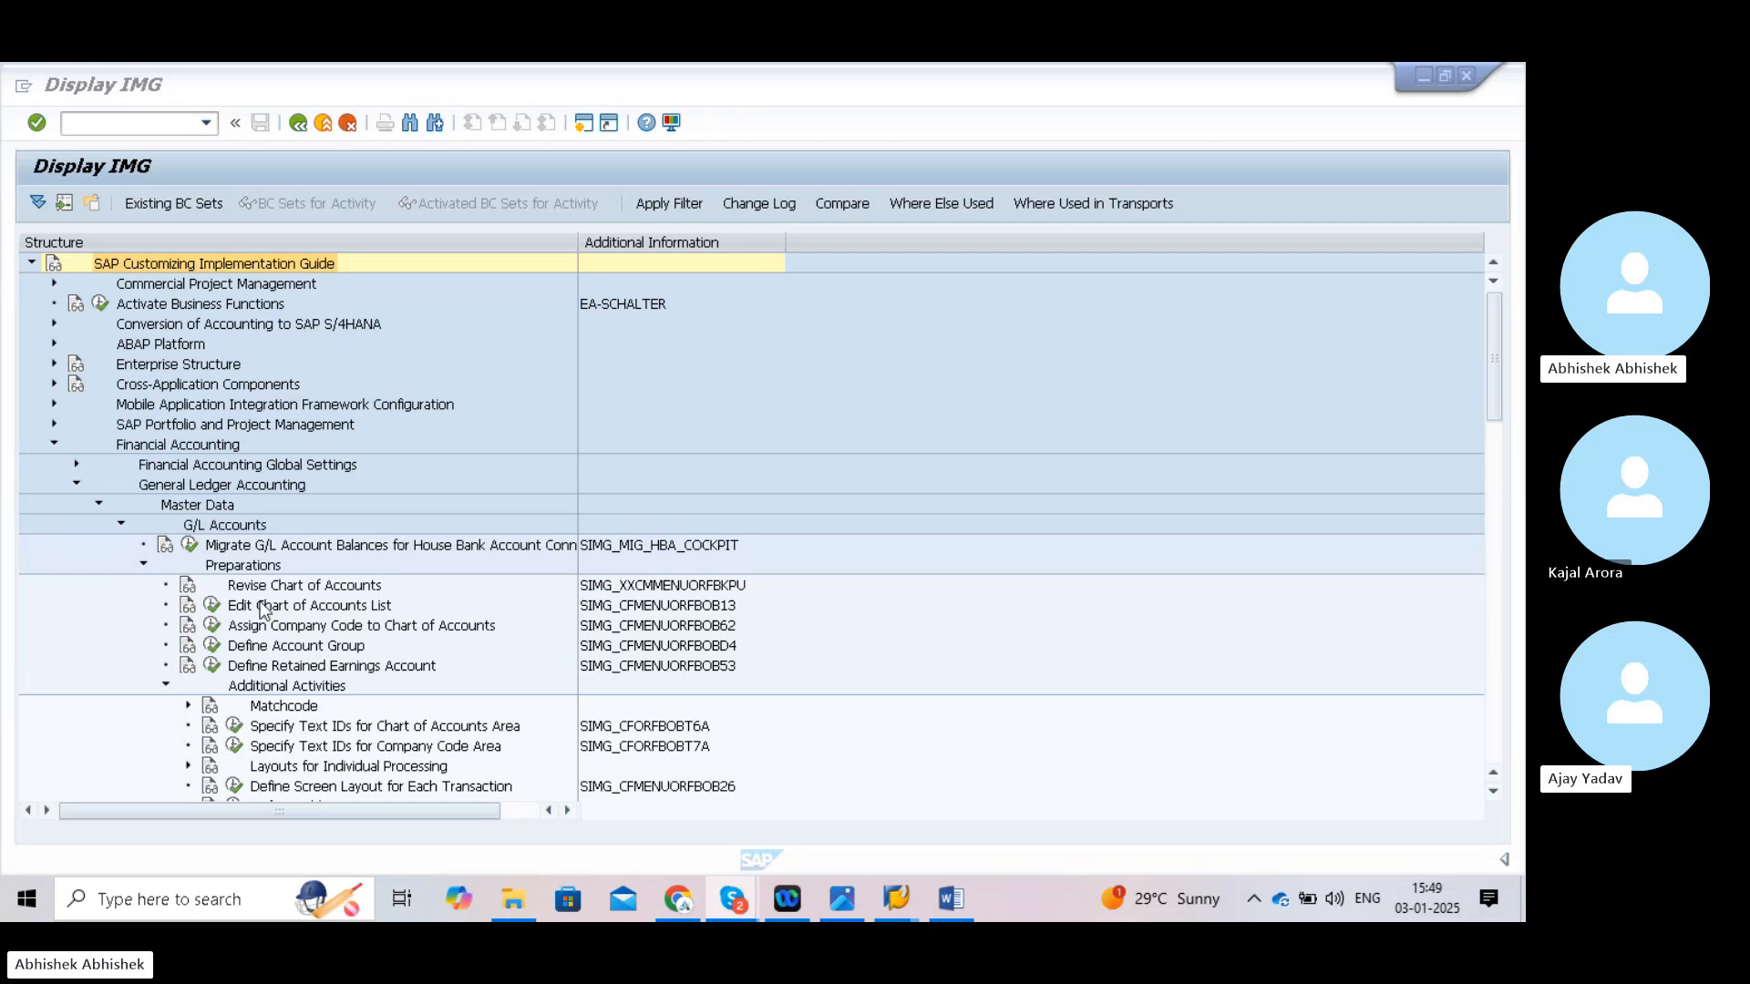
drag(251, 595, 1218, 862)
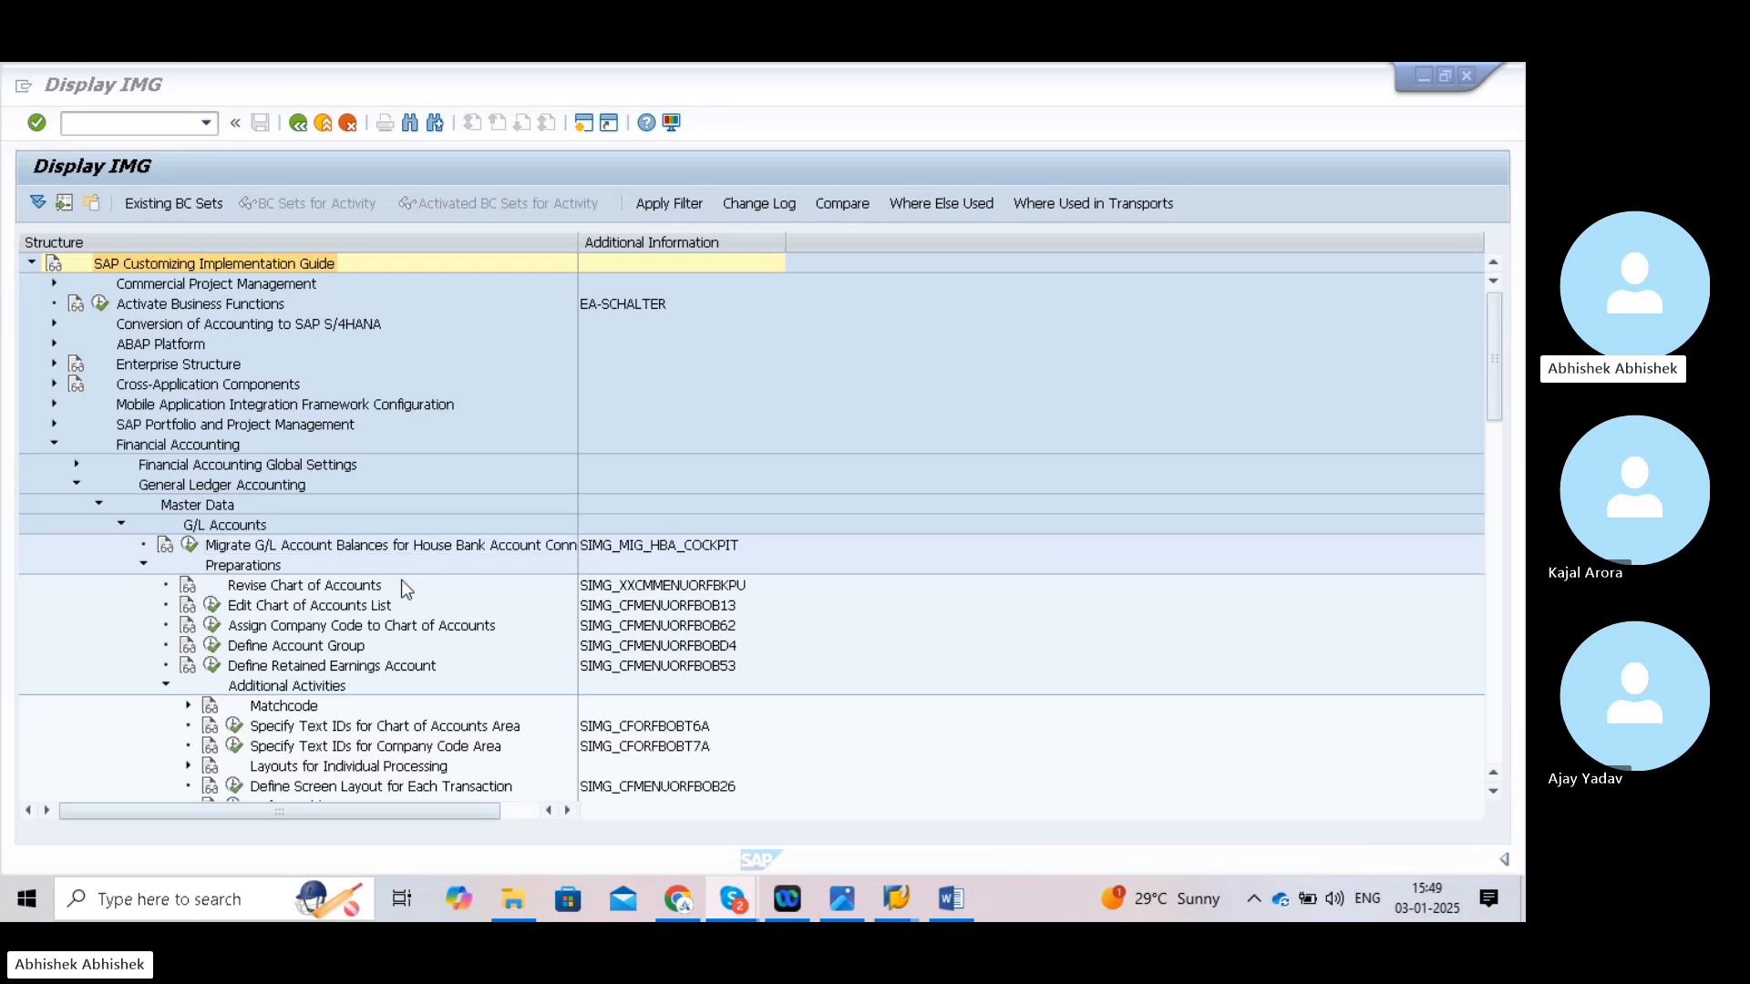
click(210, 607)
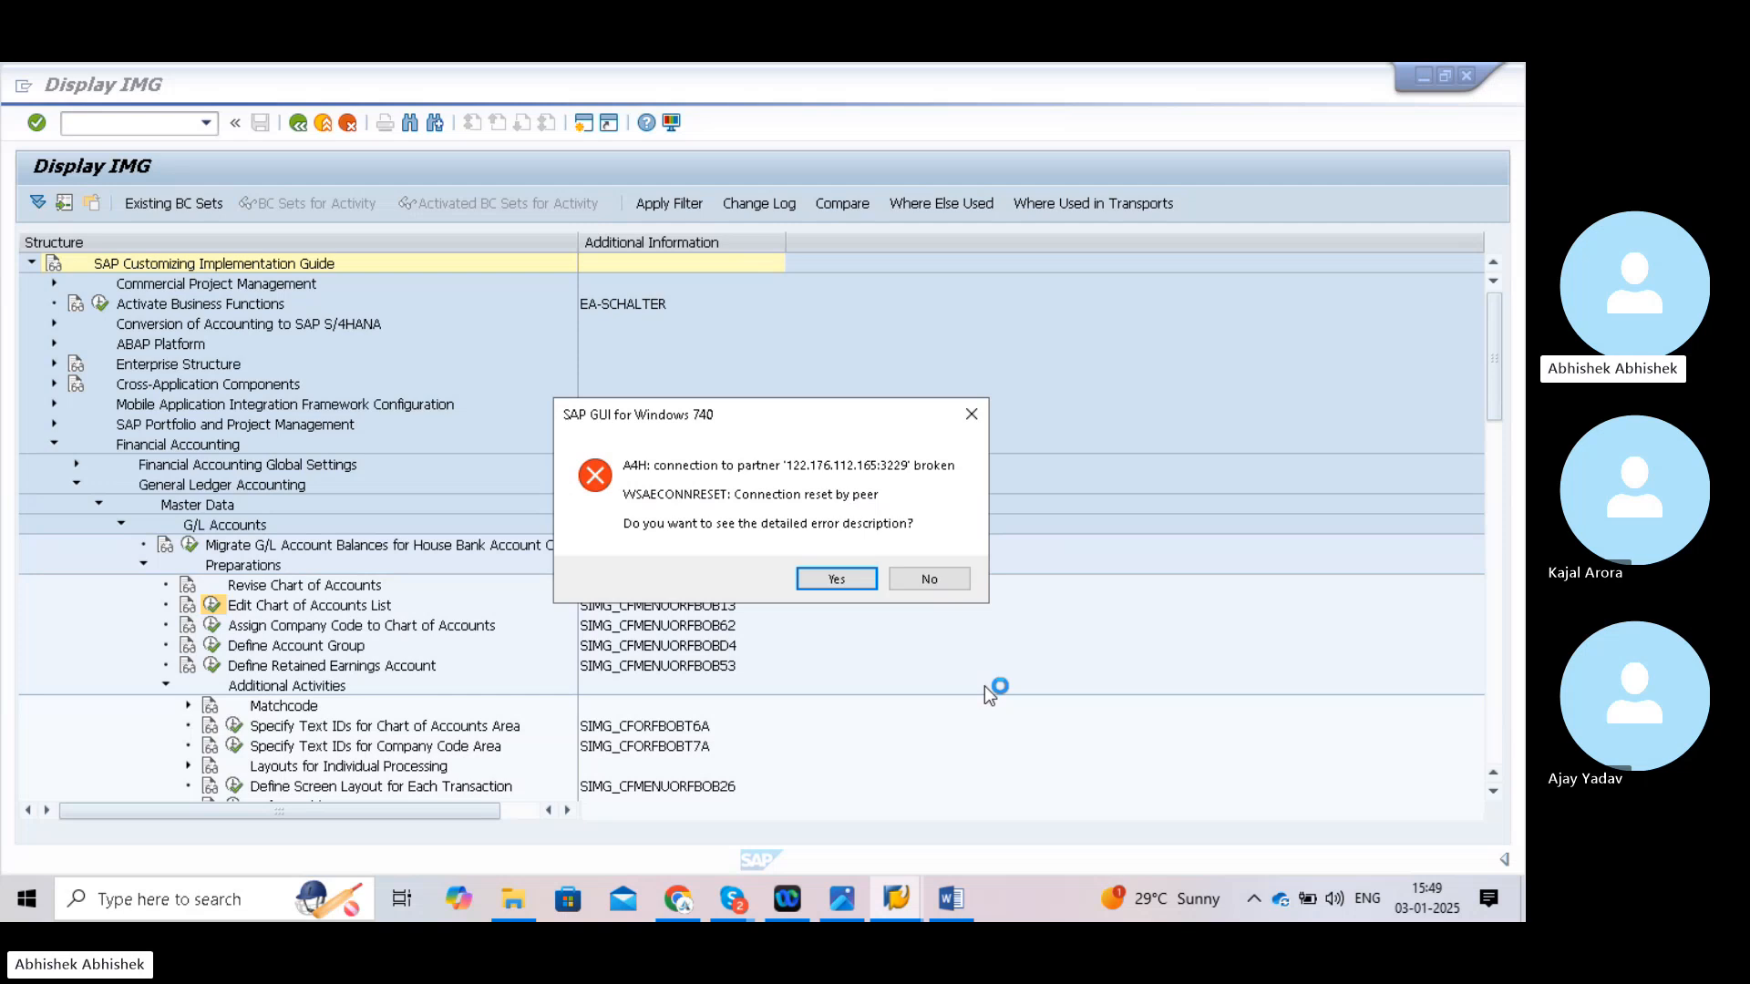
- Dismiss the connection error and open the logon screen for the second HANA connection
click(927, 579)
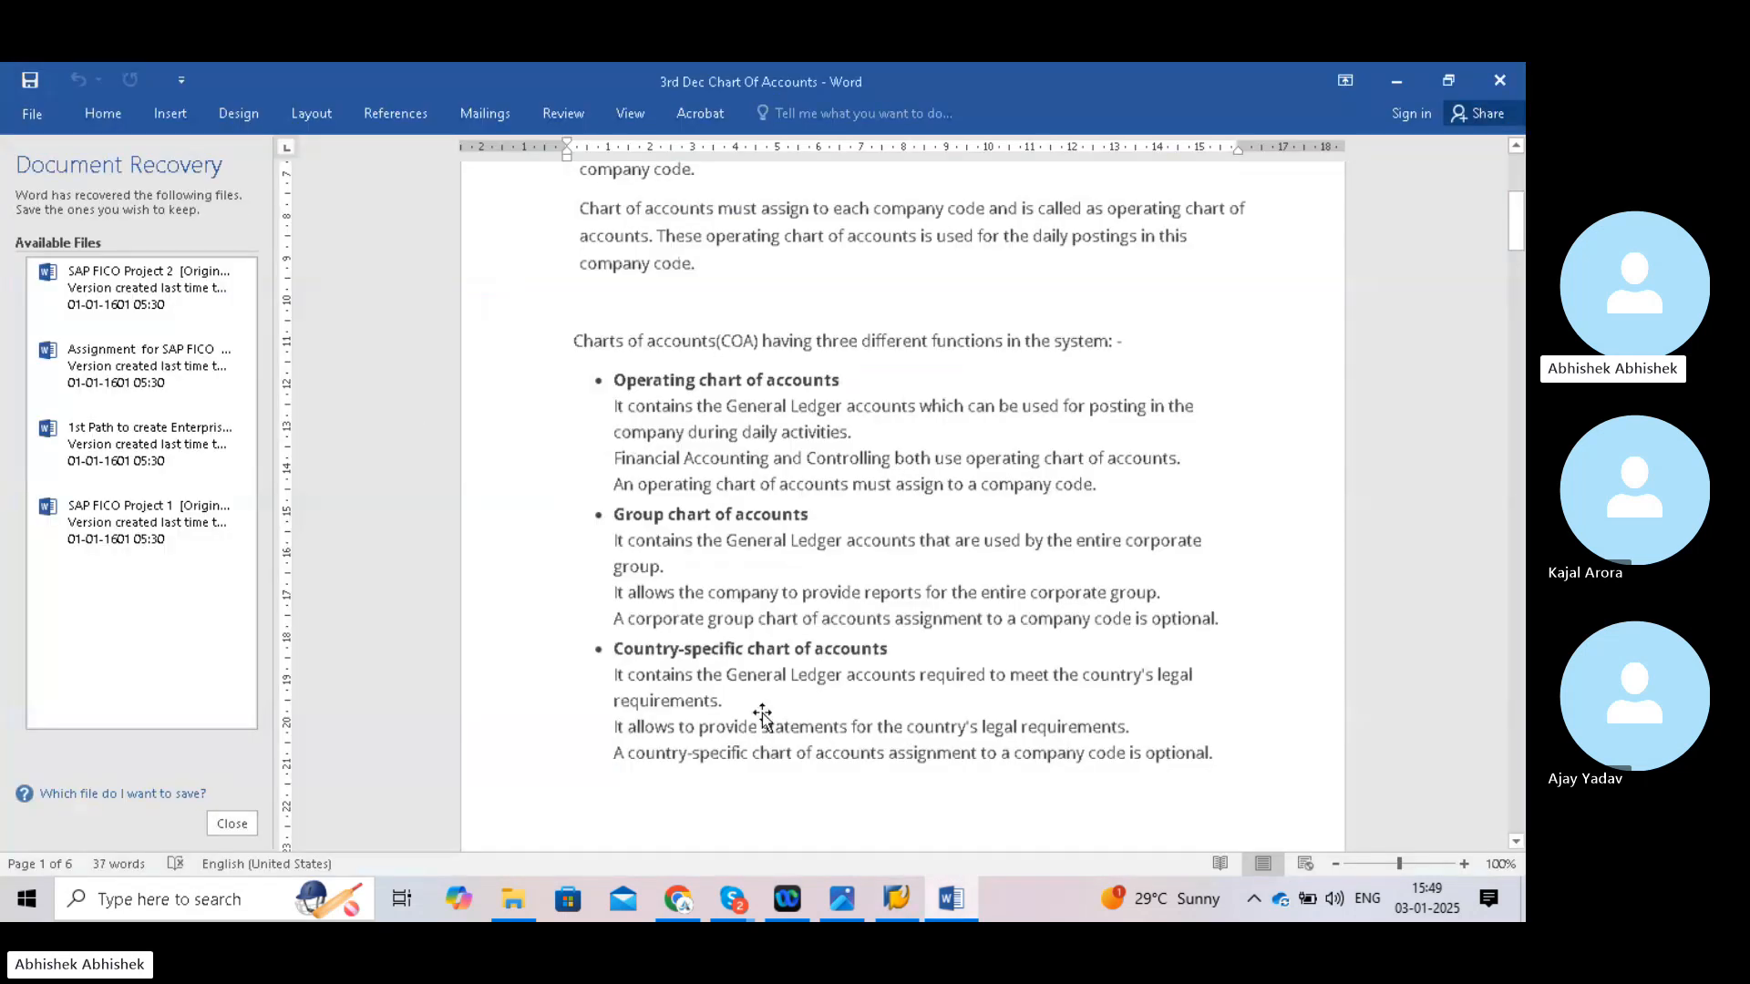
click(897, 904)
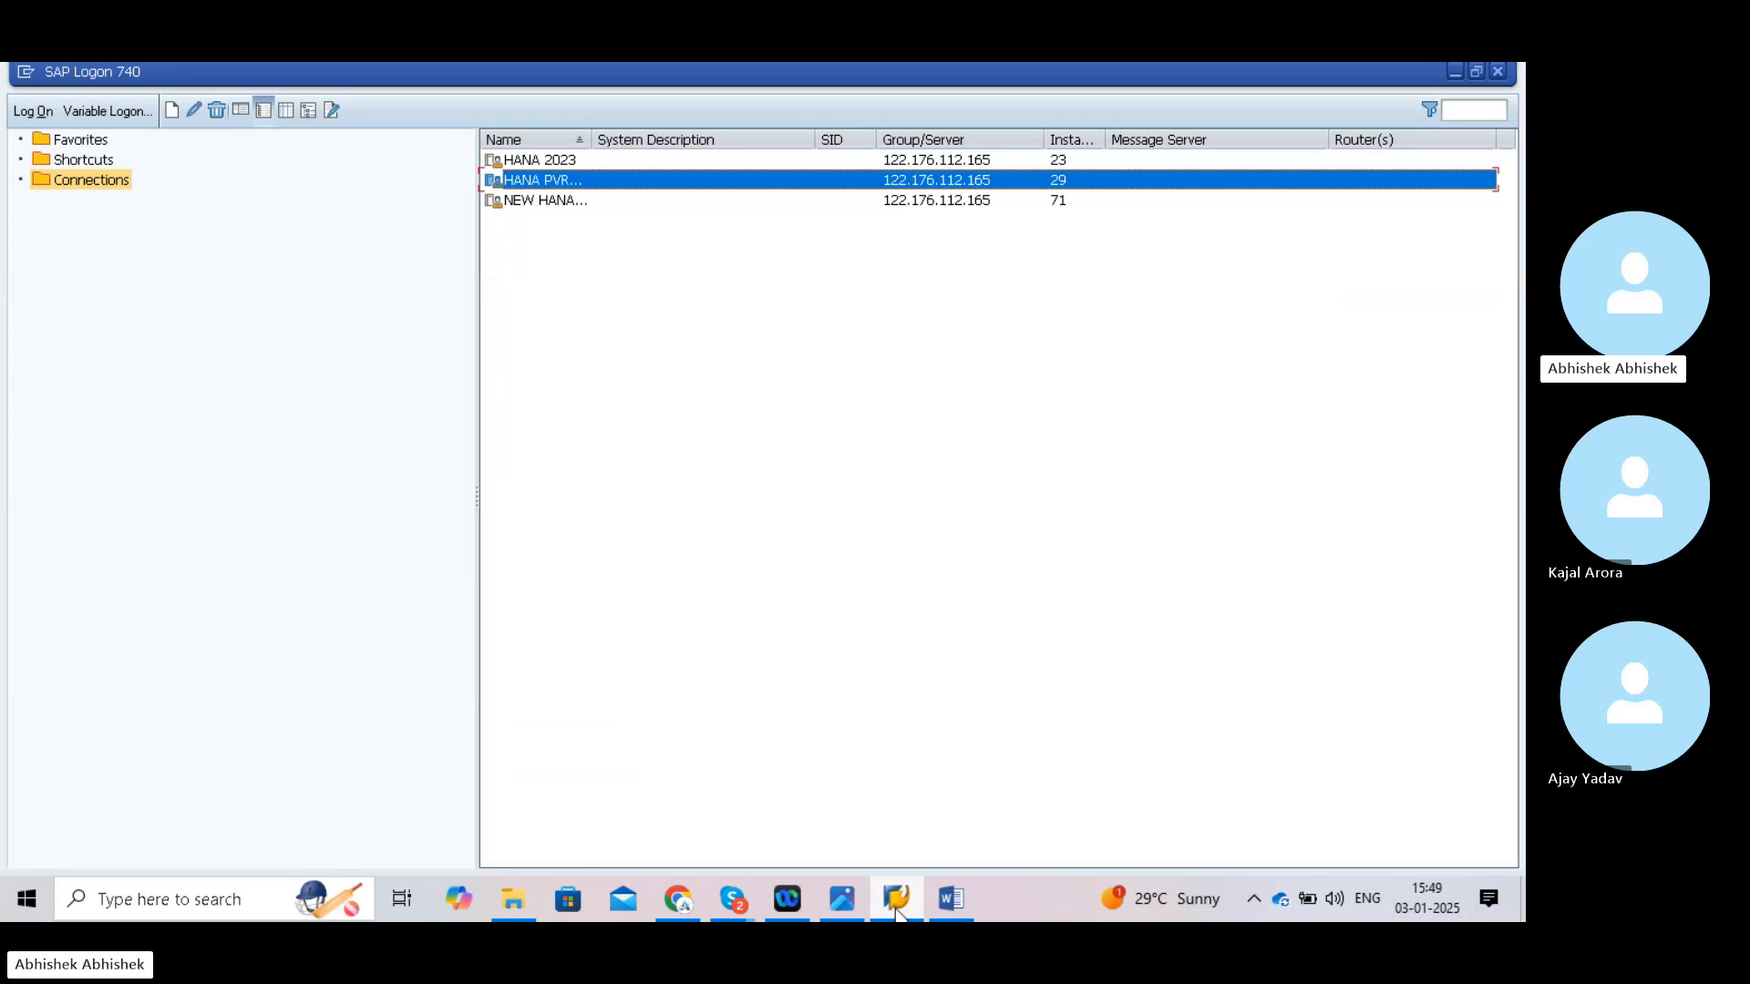
double_click(689, 179)
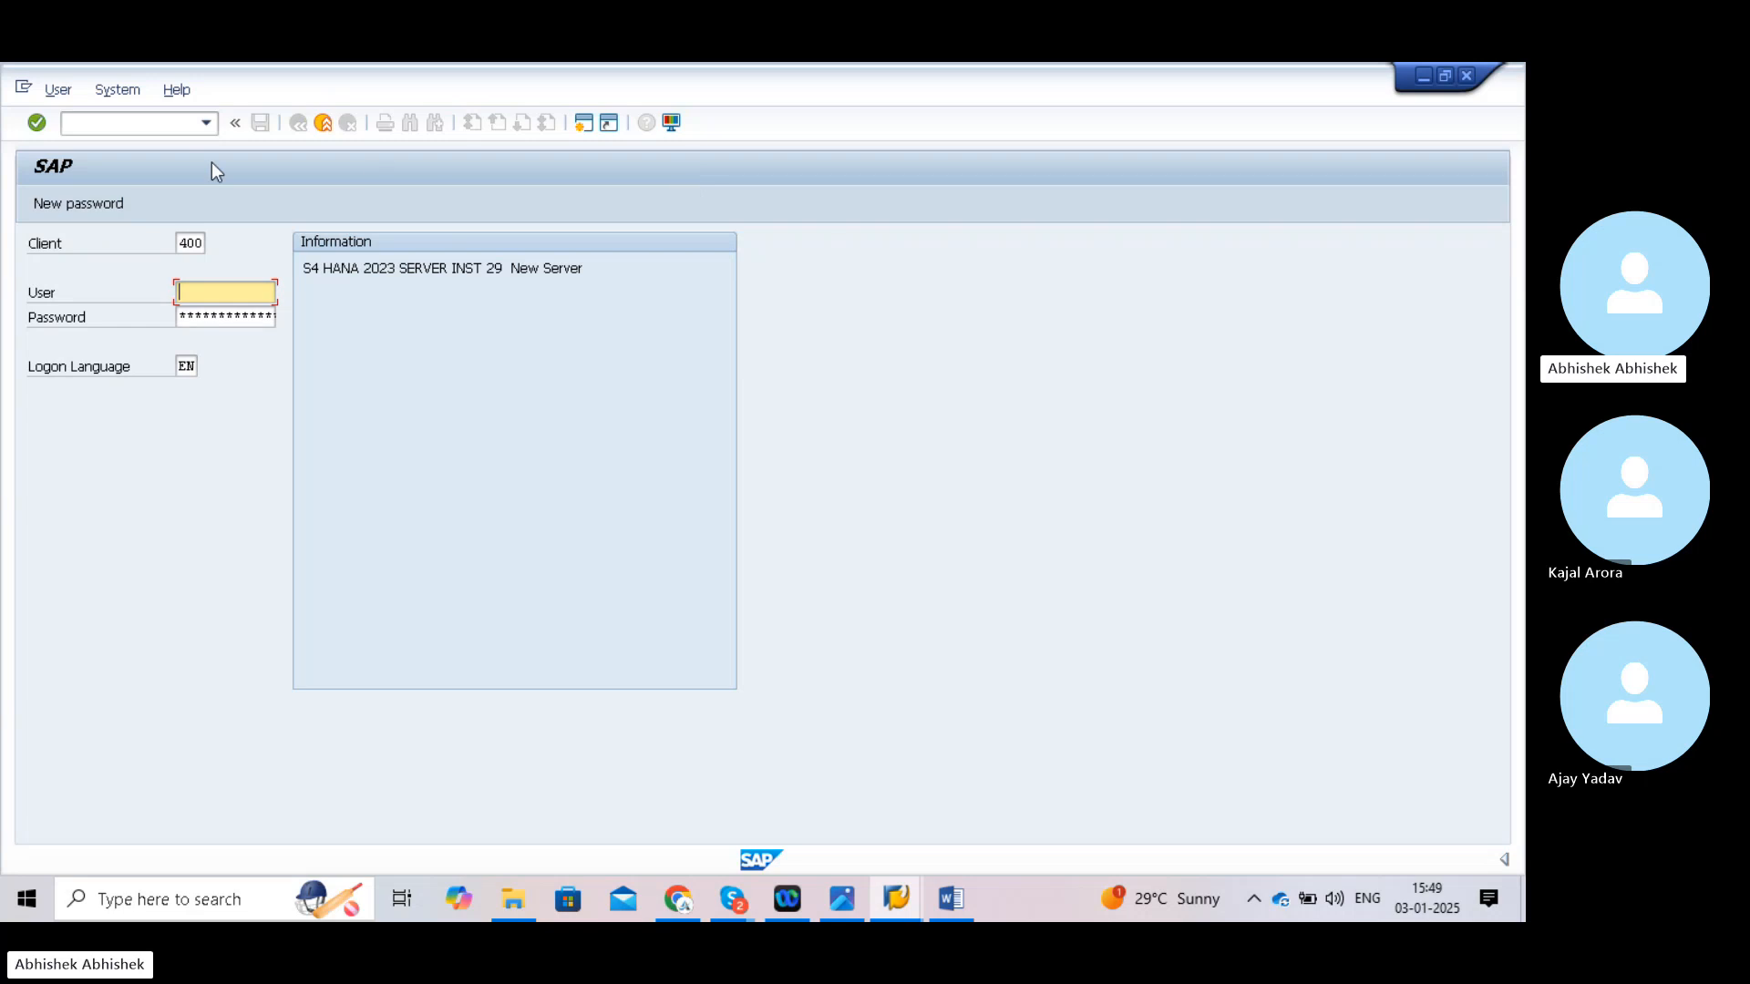
- Log on to client 100 with the saved user ID and the account password
click(189, 239)
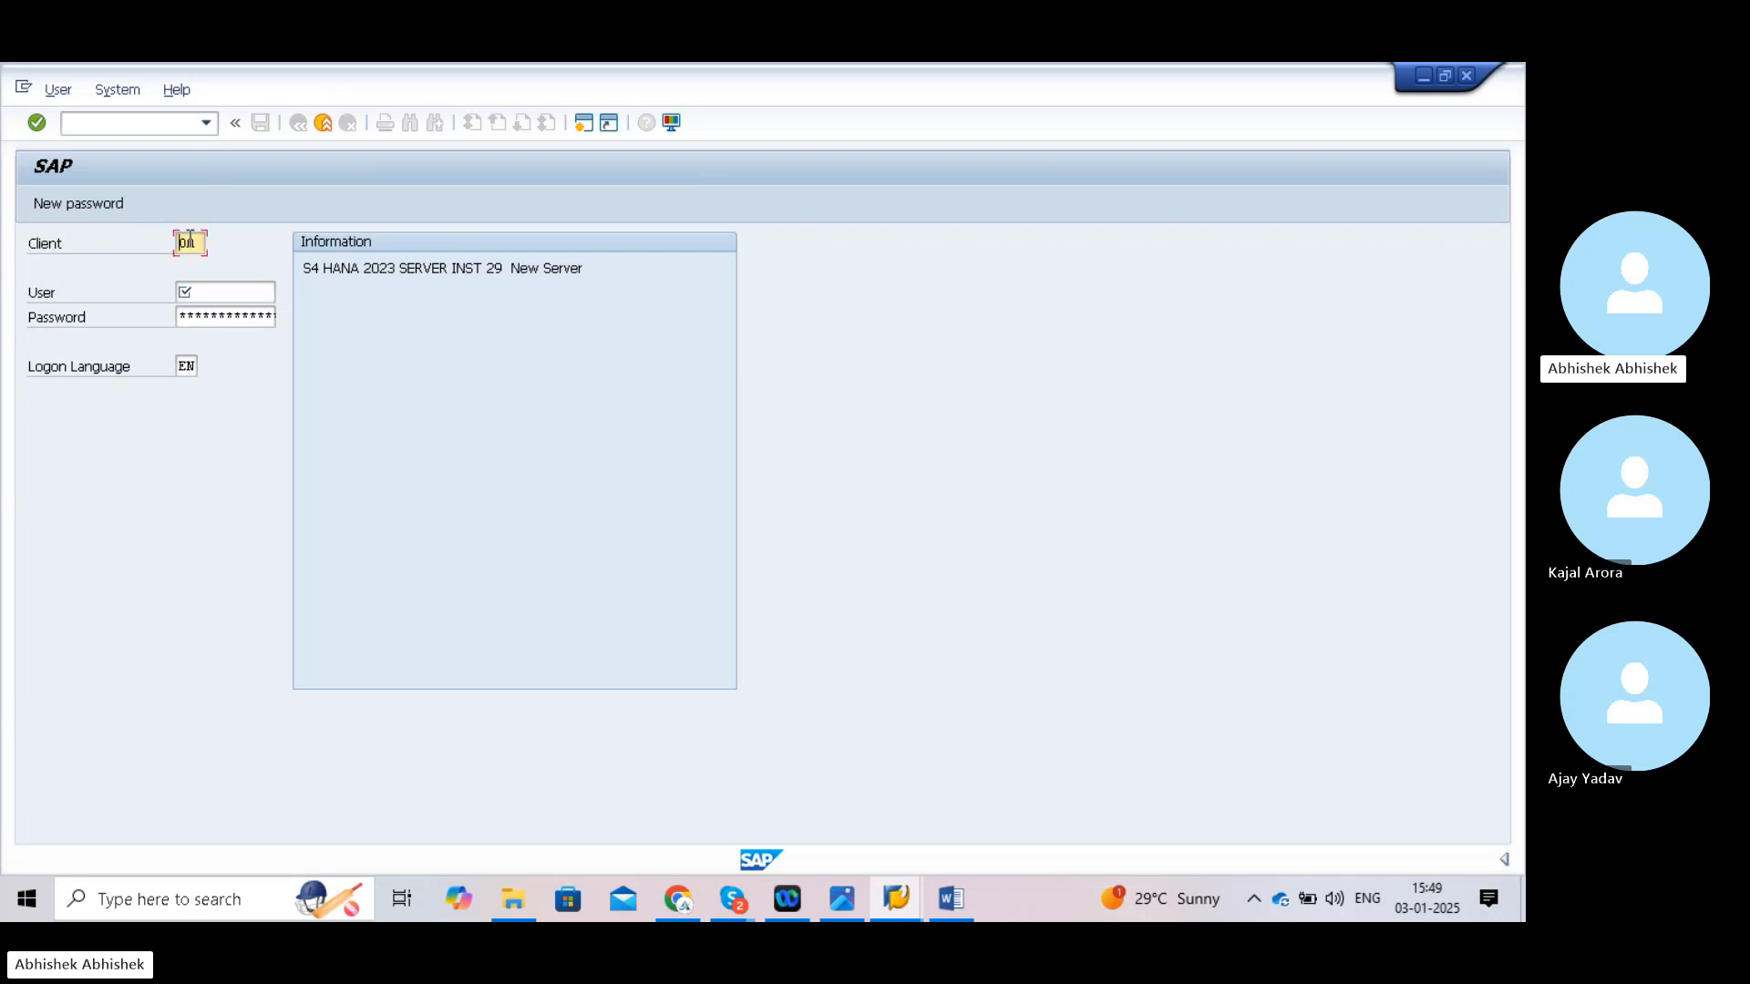
text(10)
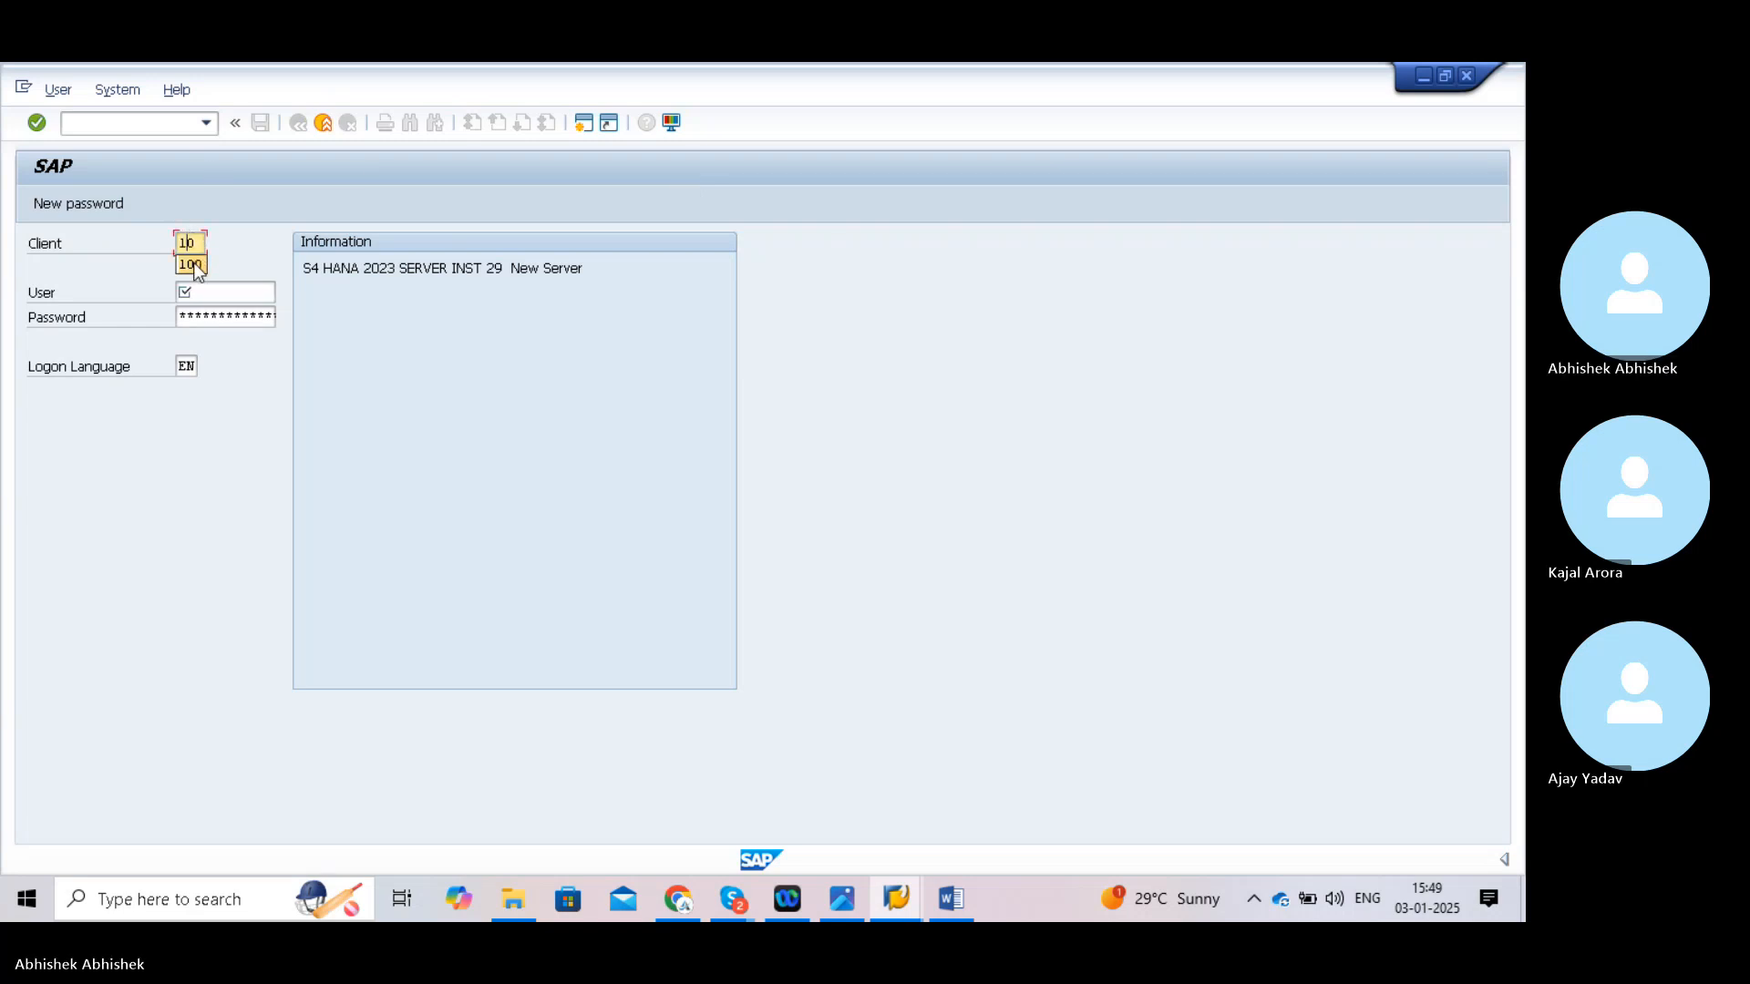
click(190, 264)
click(195, 292)
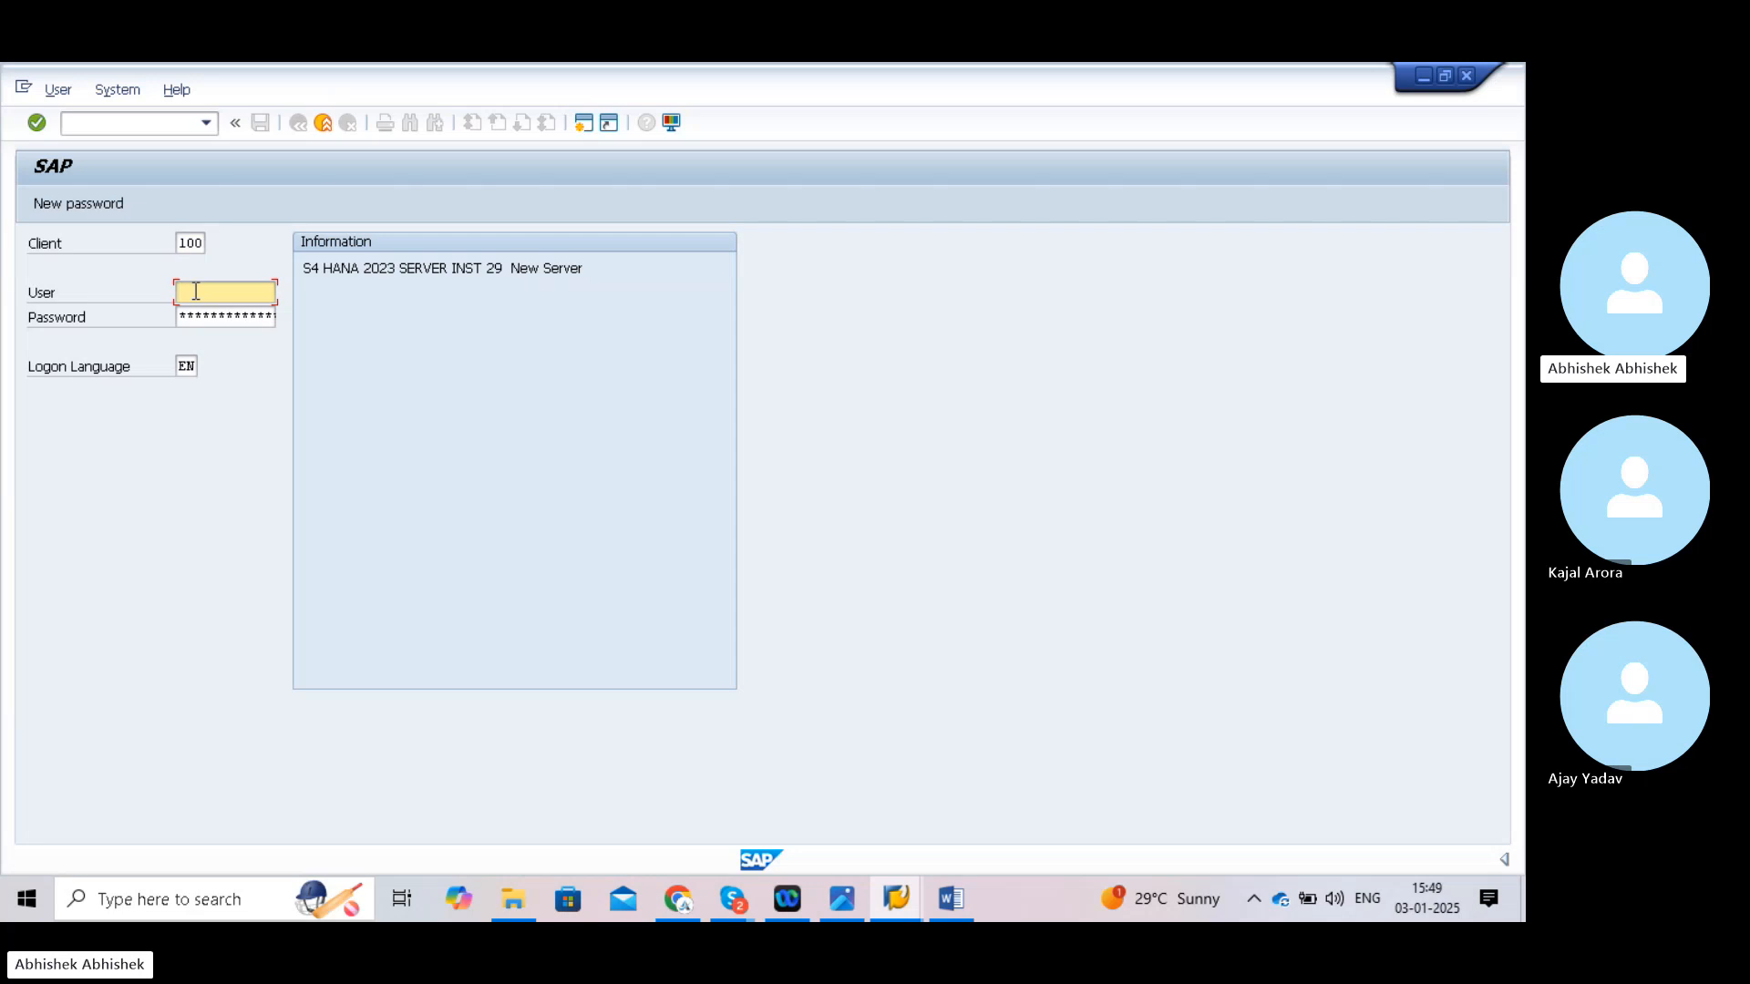
text(w)
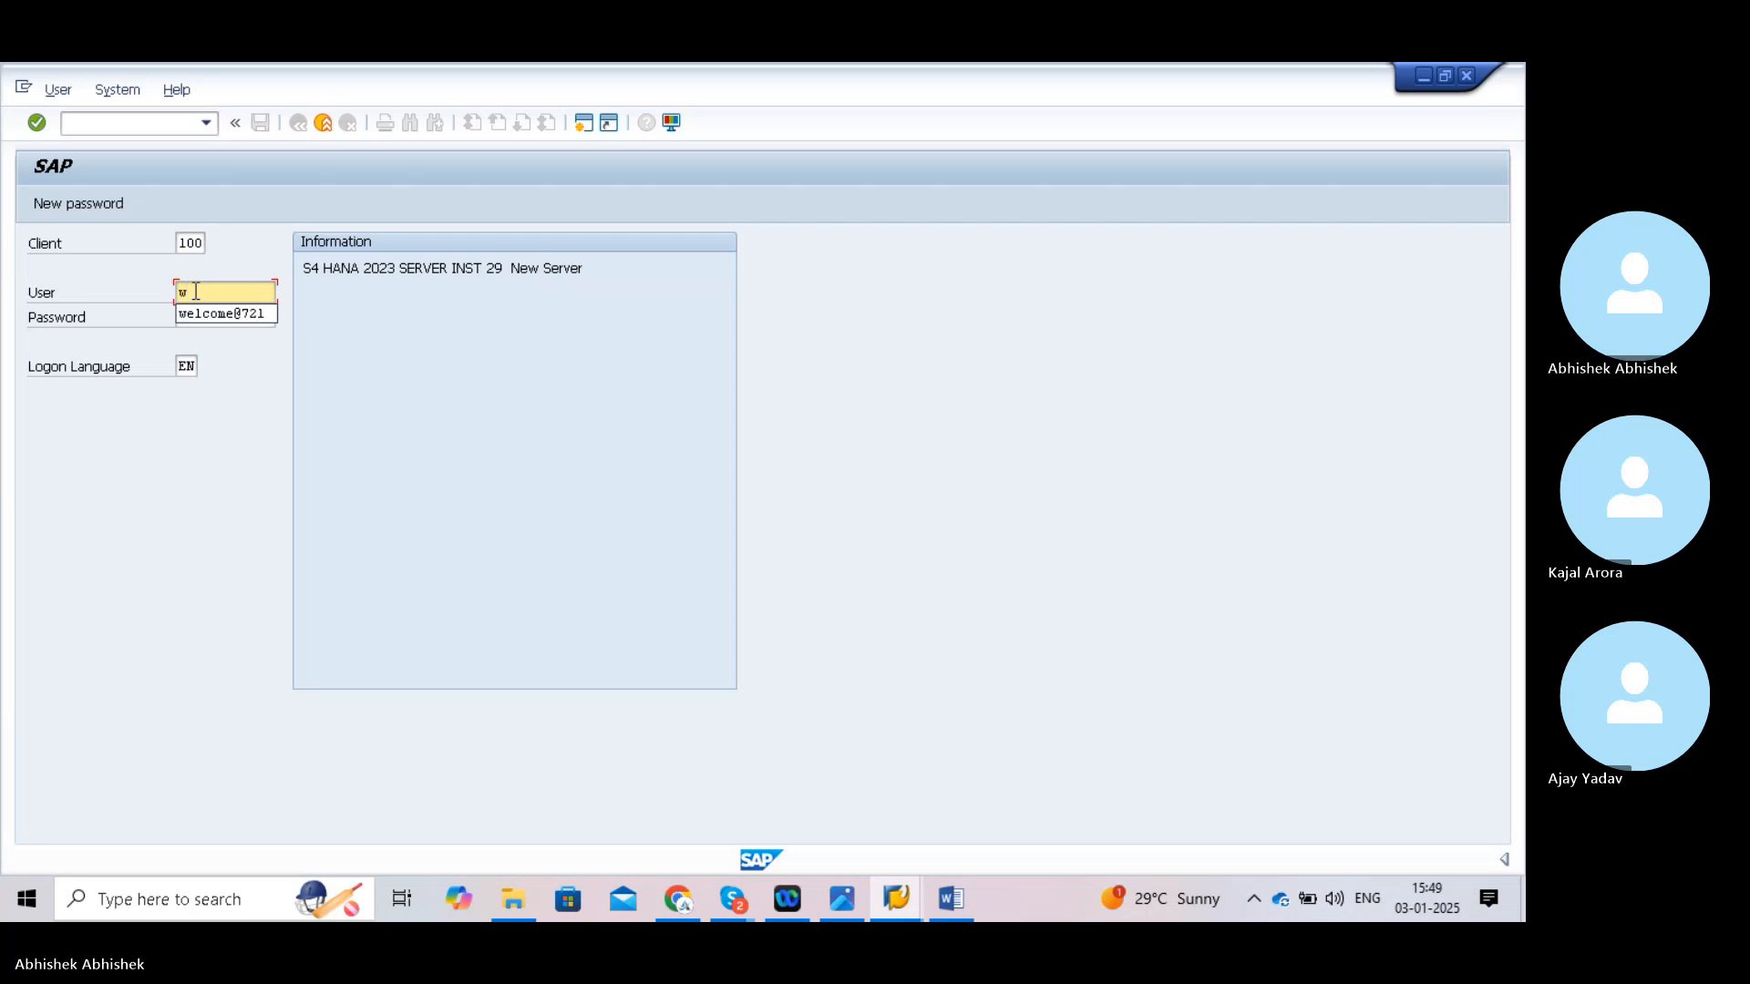
key(BackSpace)
text(1)
click(222, 315)
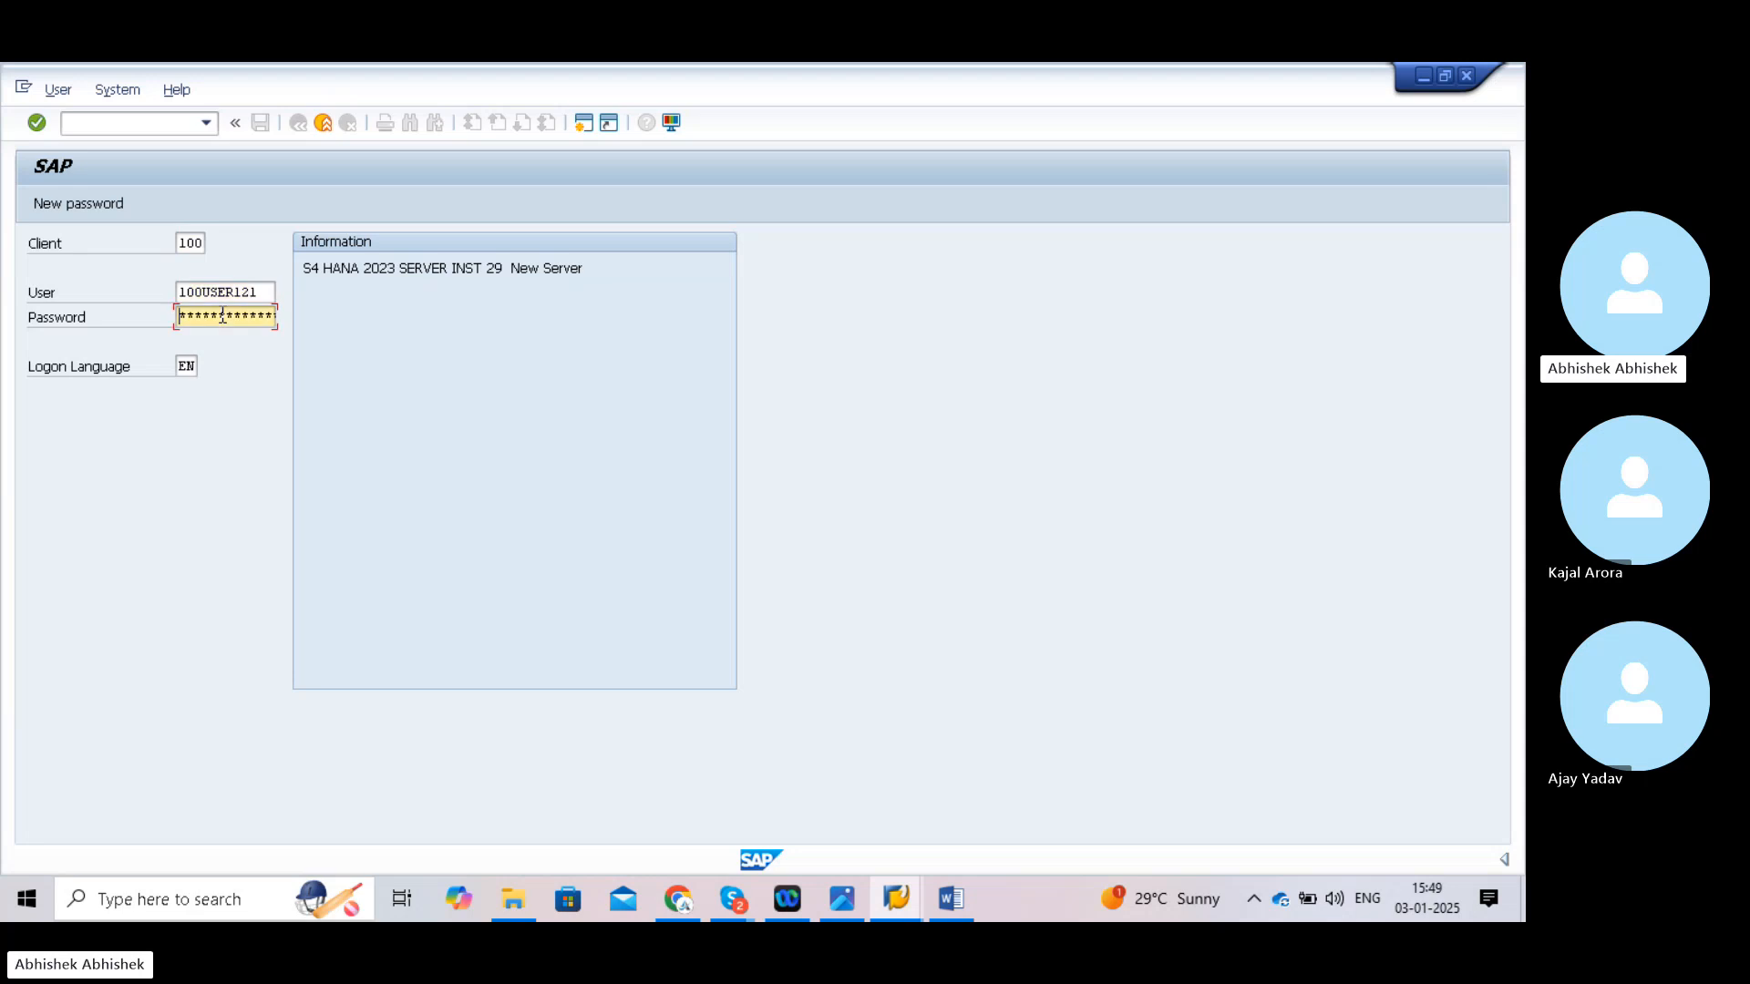
text(****)
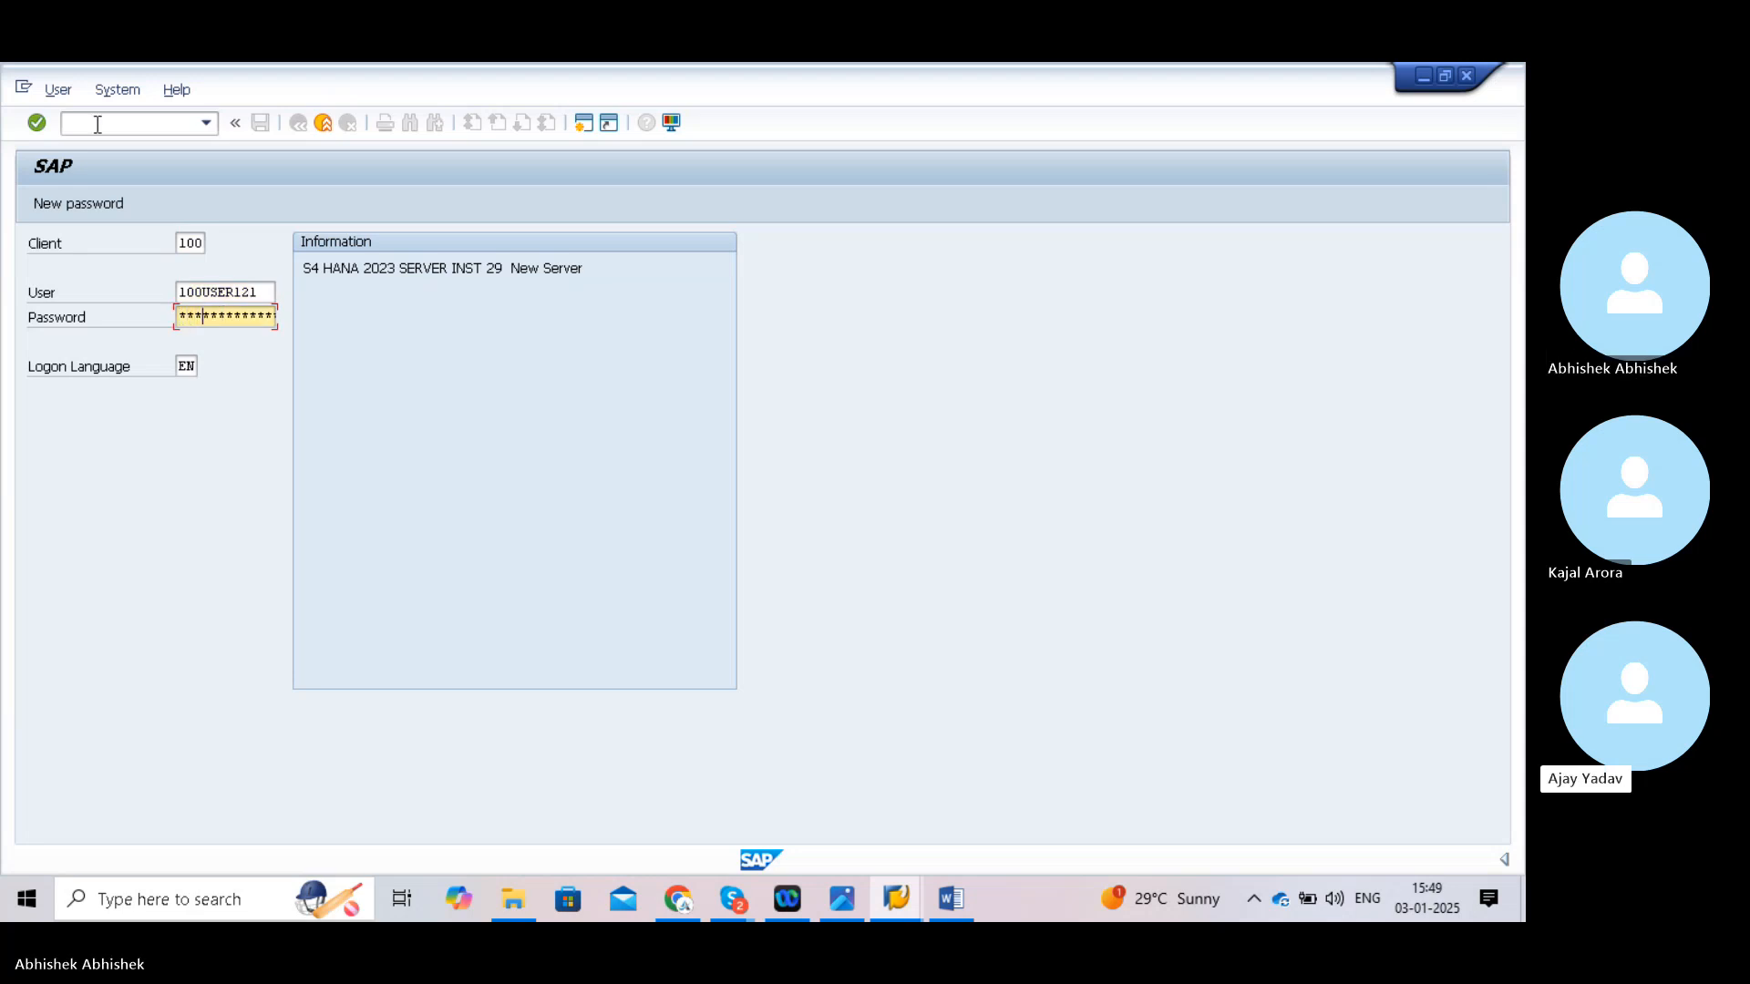
text(*)
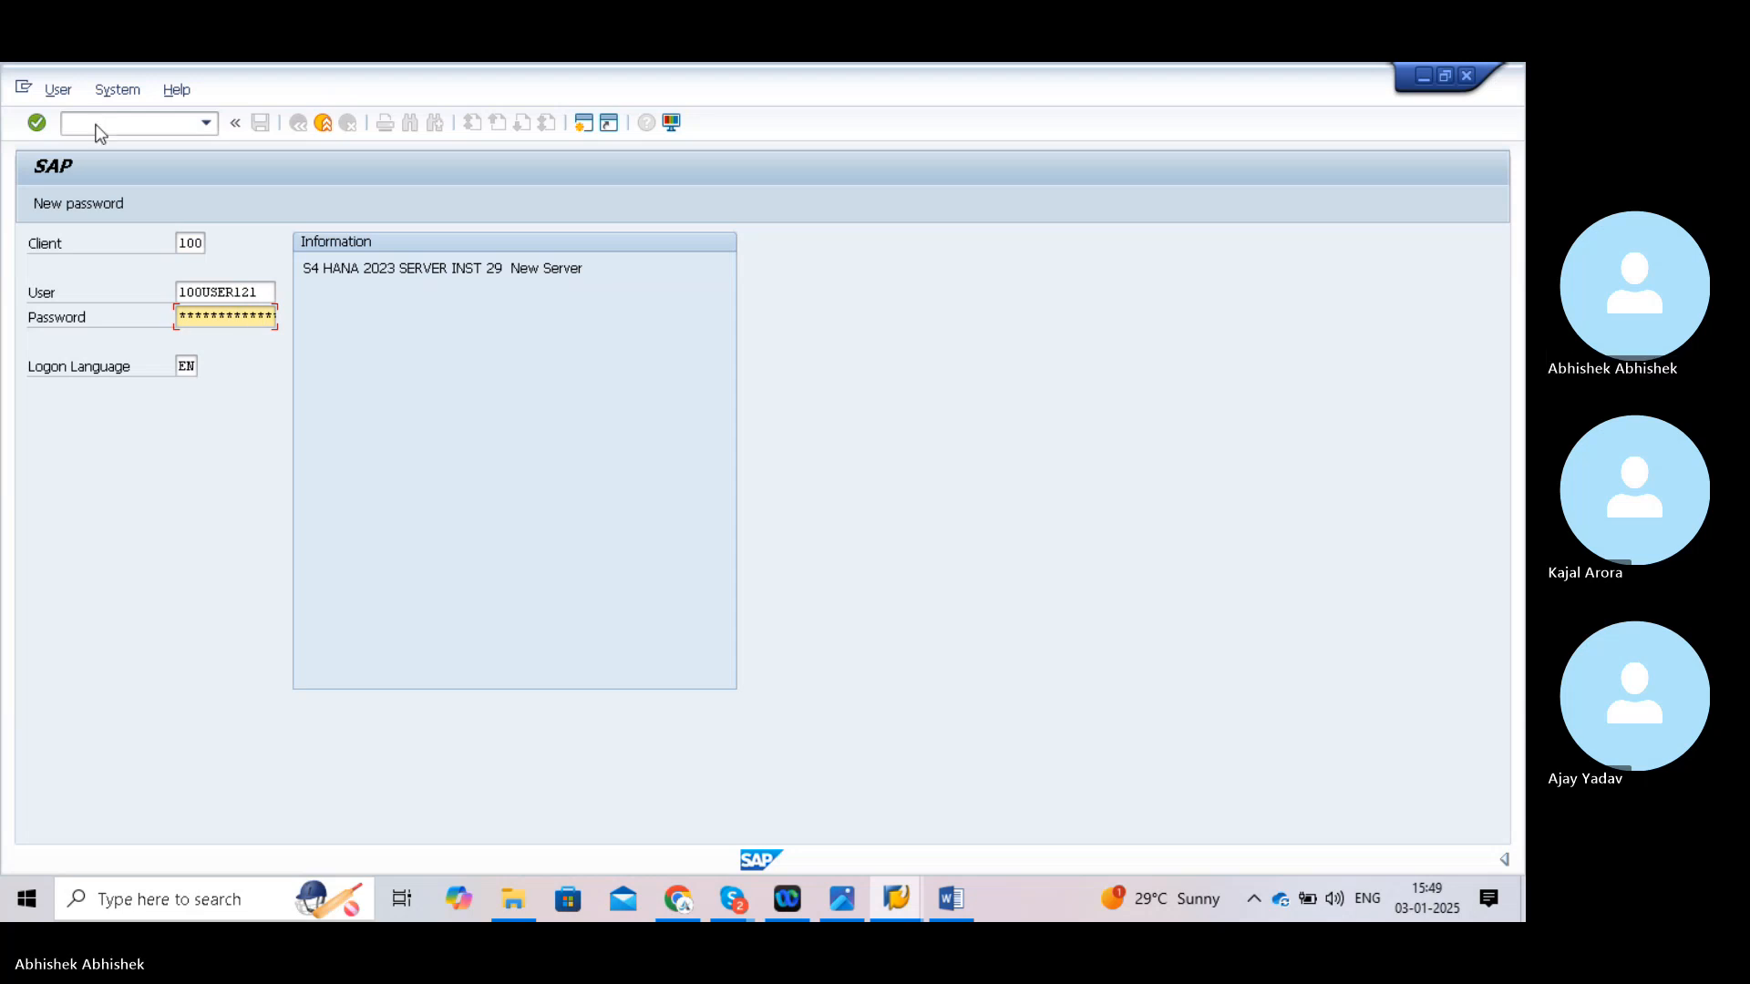
key(Return)
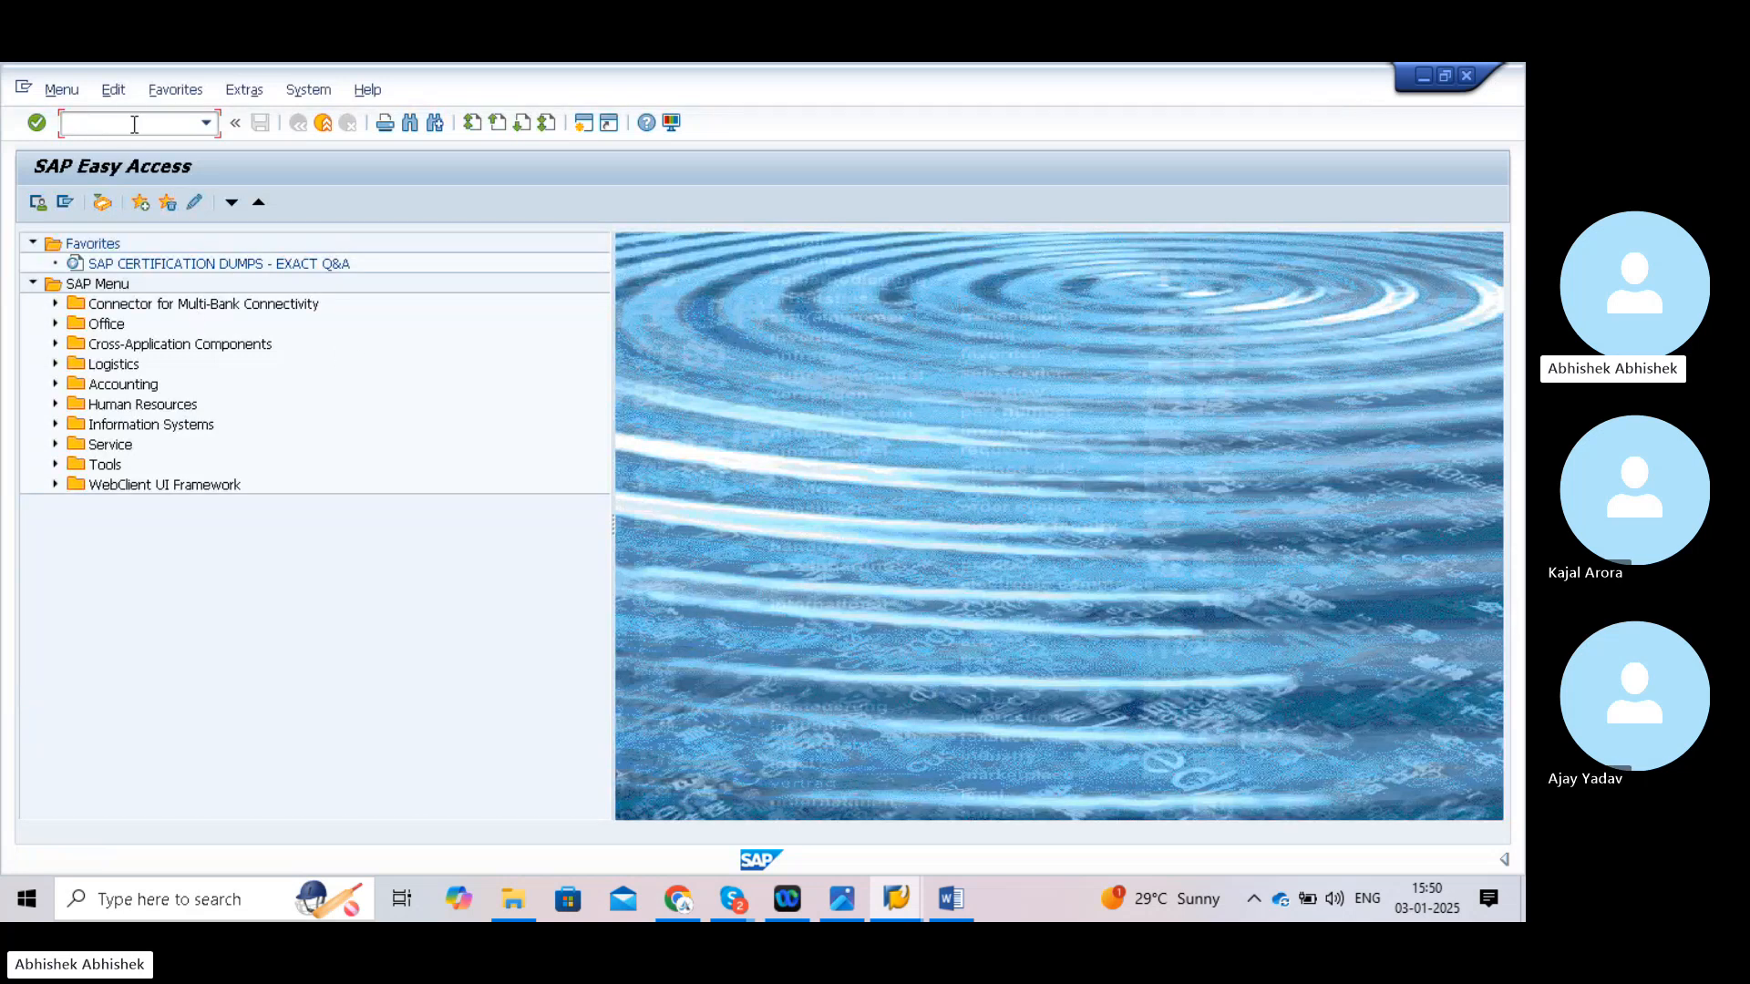
- Open the list of charts of accounts, then return to Easy Access and launch SPRO
text(ob13)
key(Return)
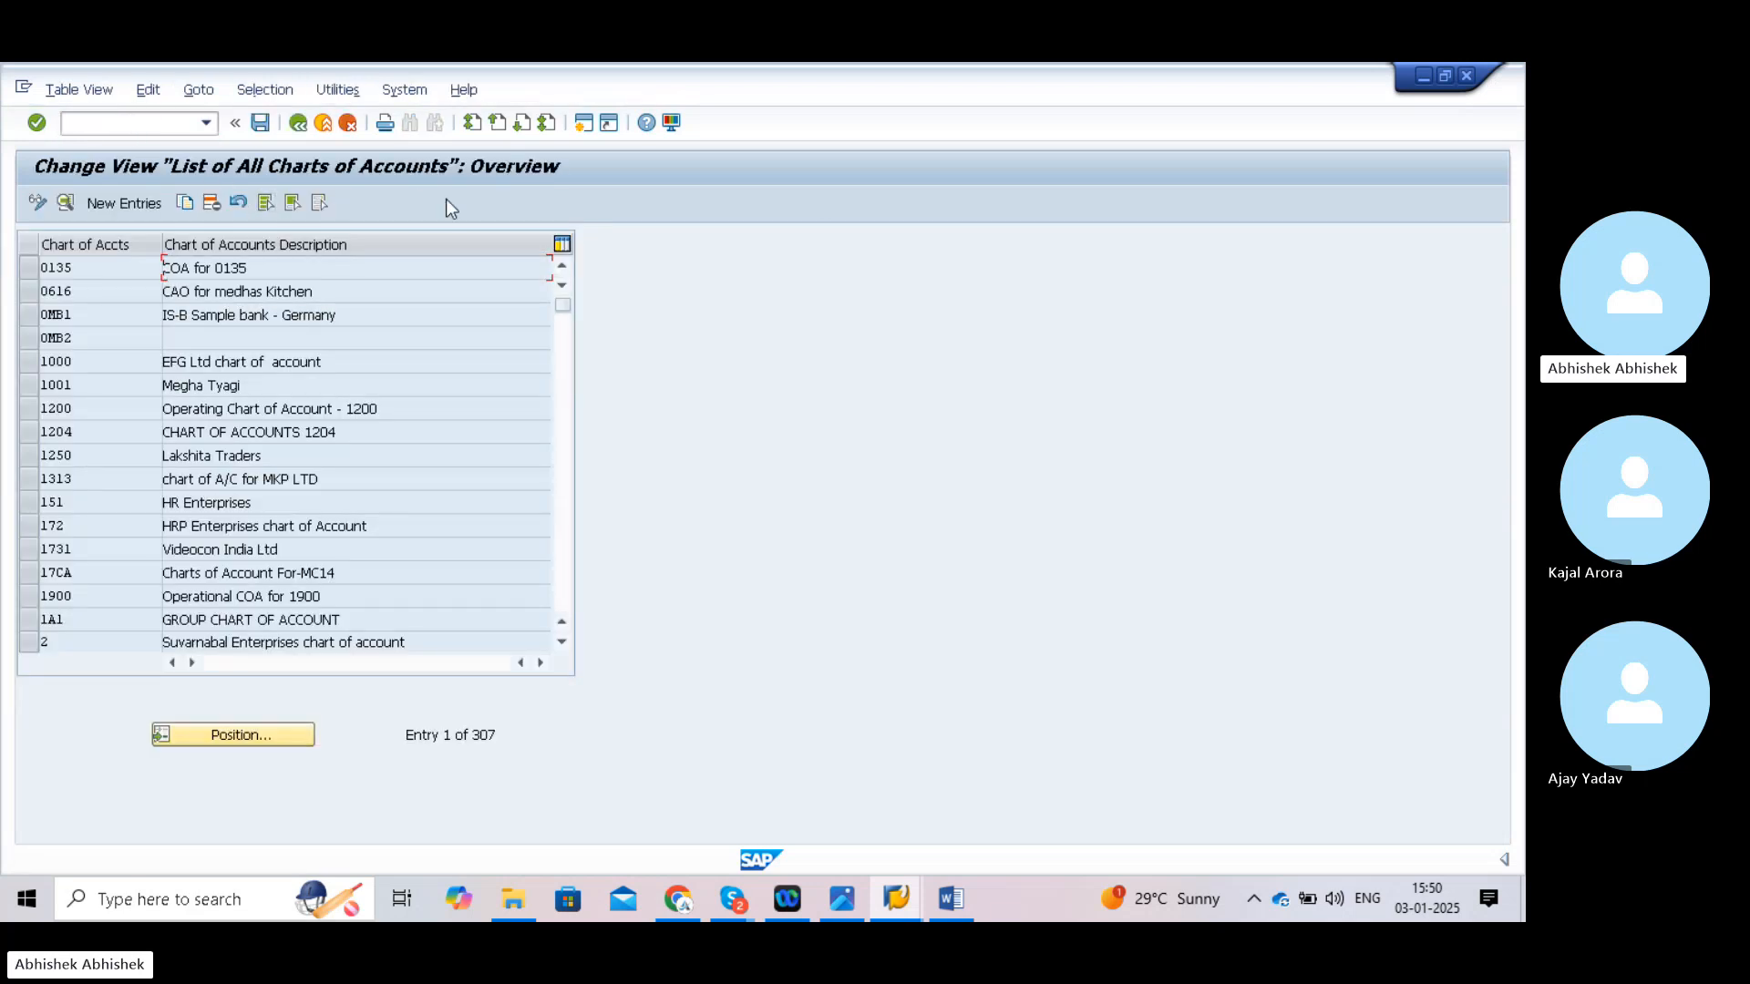
click(133, 123)
text(/n)
key(Return)
text(s)
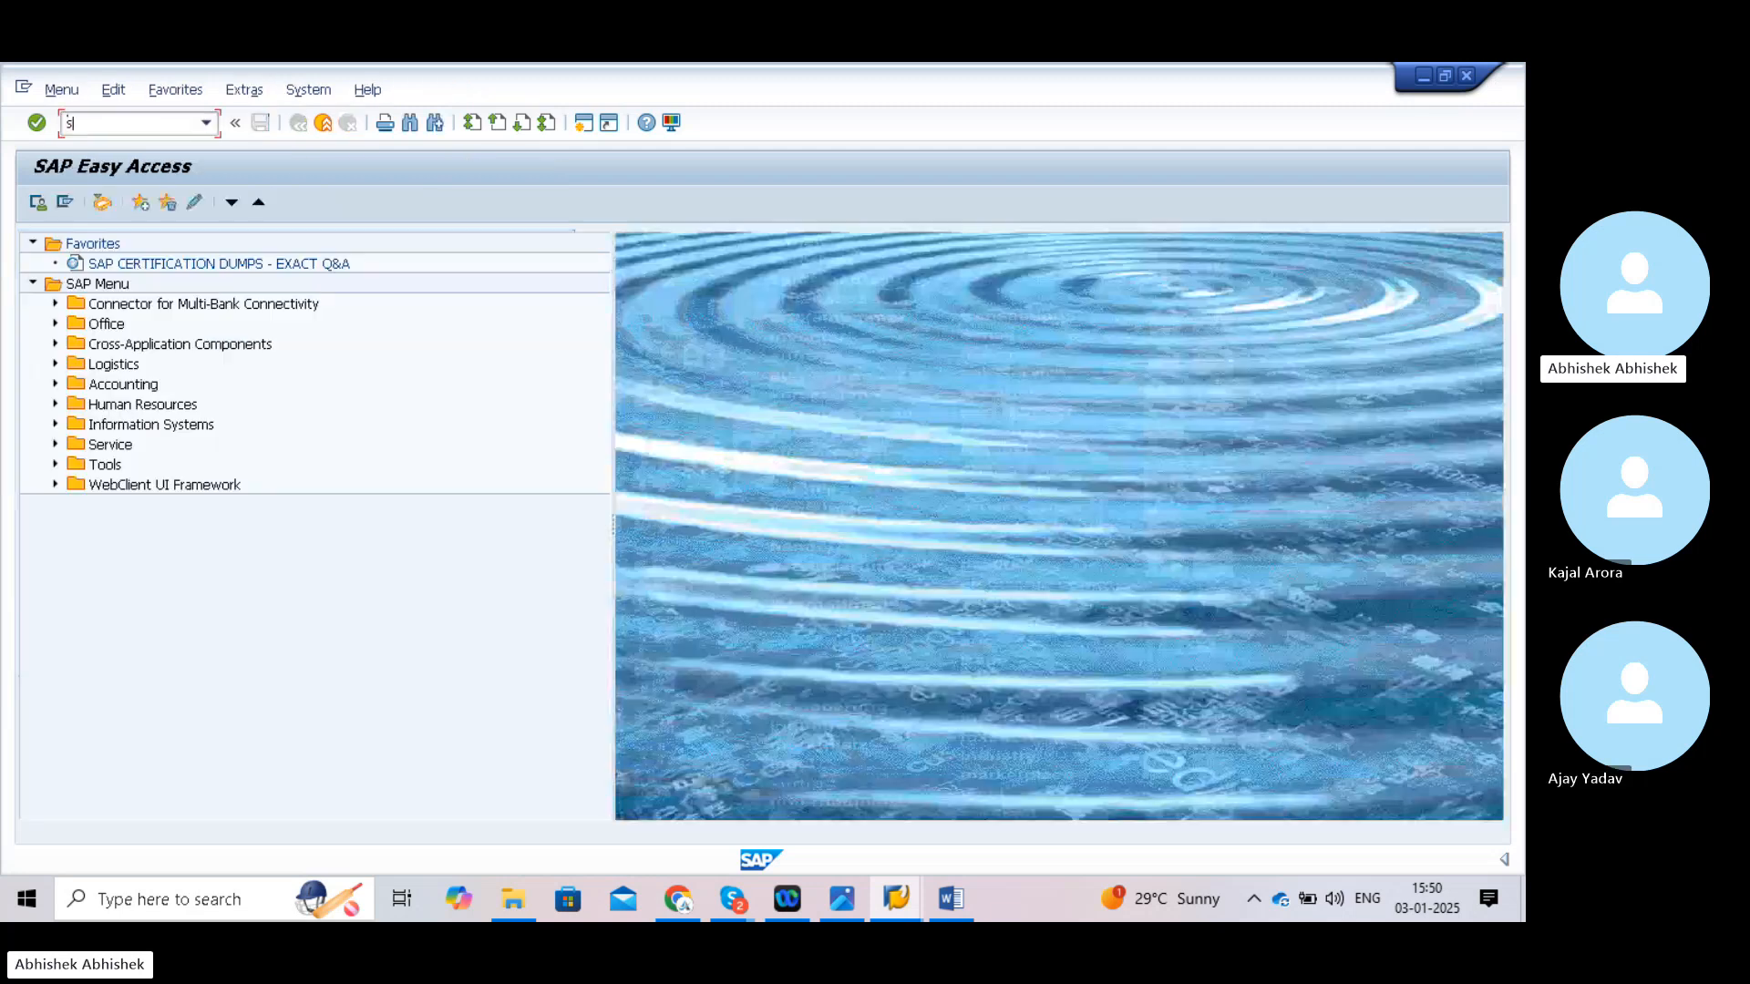
text(pro)
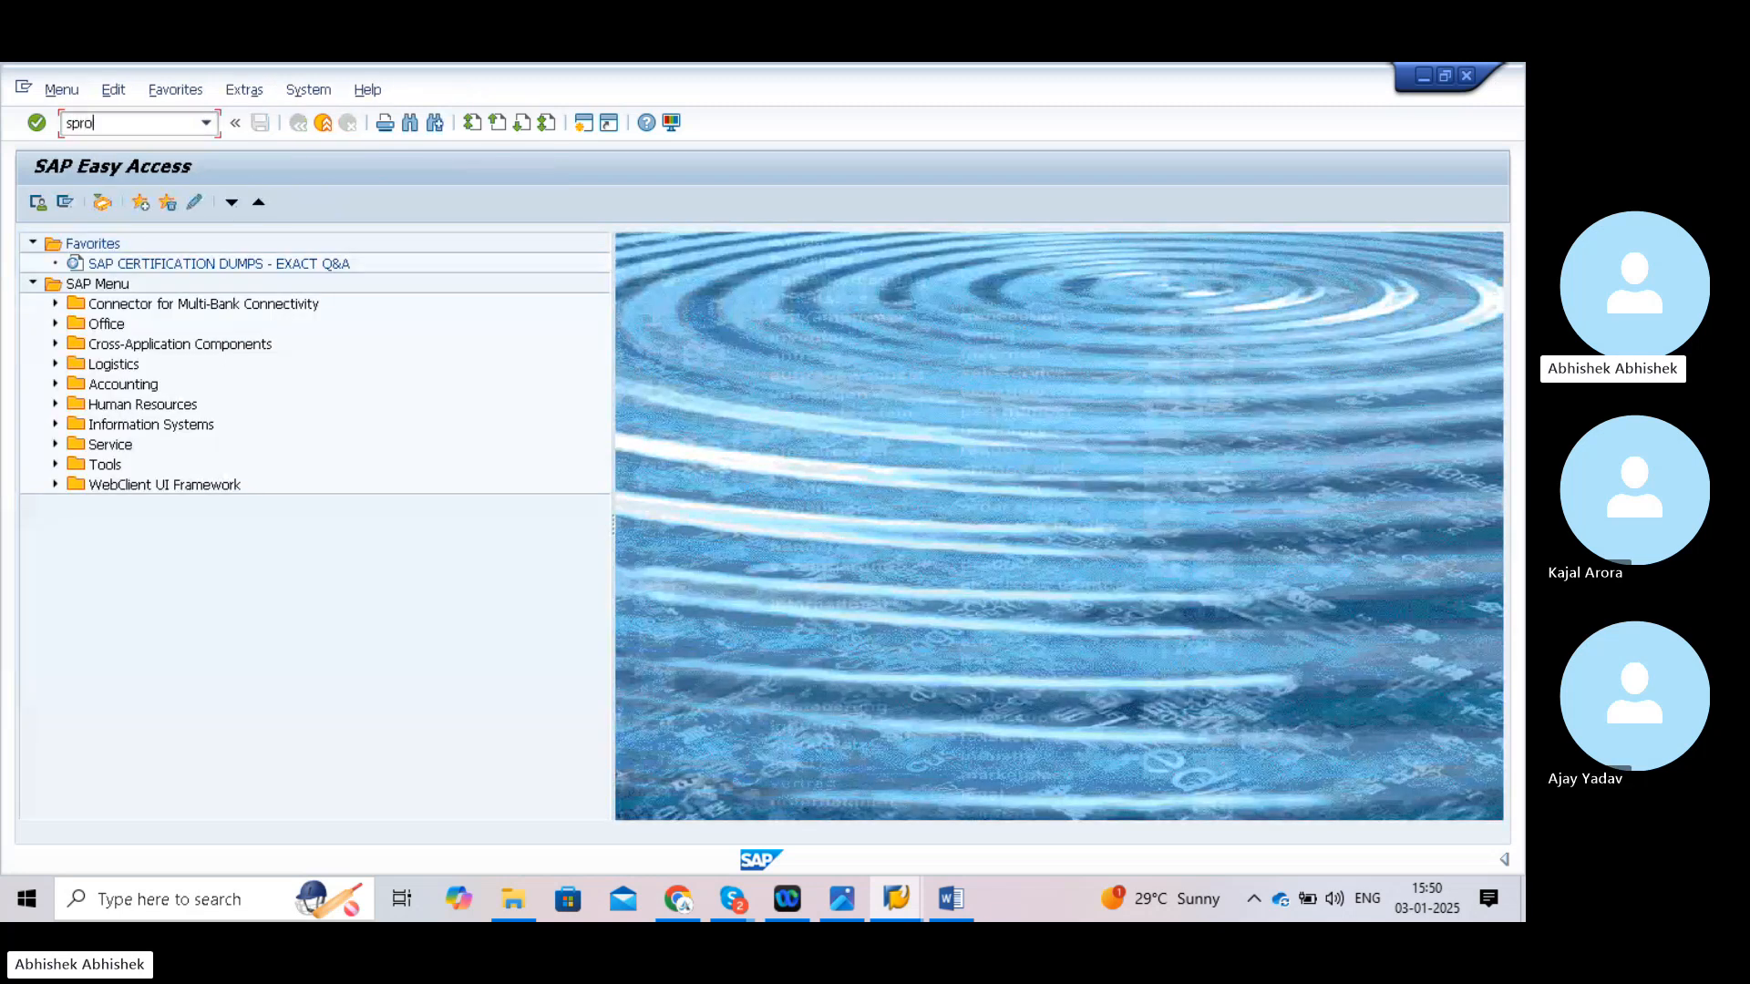
key(Return)
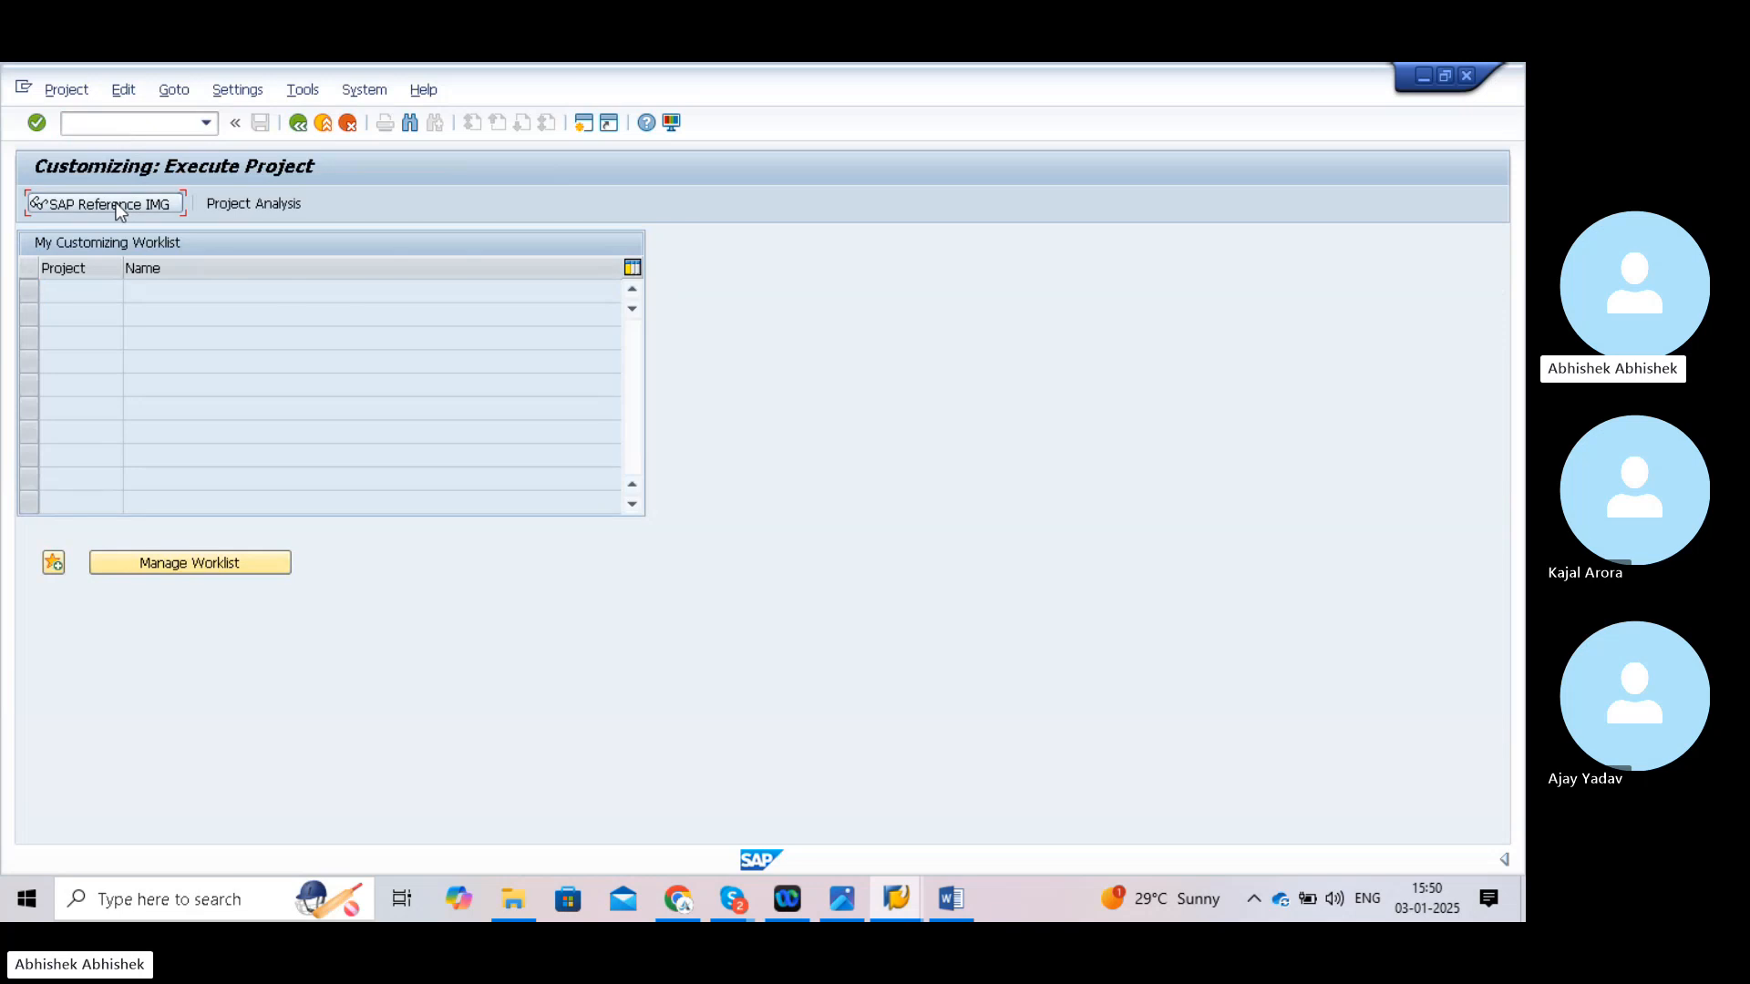
- Expand the Reference IMG to G/L Accounts > Preparations, run Edit Chart of Accounts List, and choose New Entries
click(119, 206)
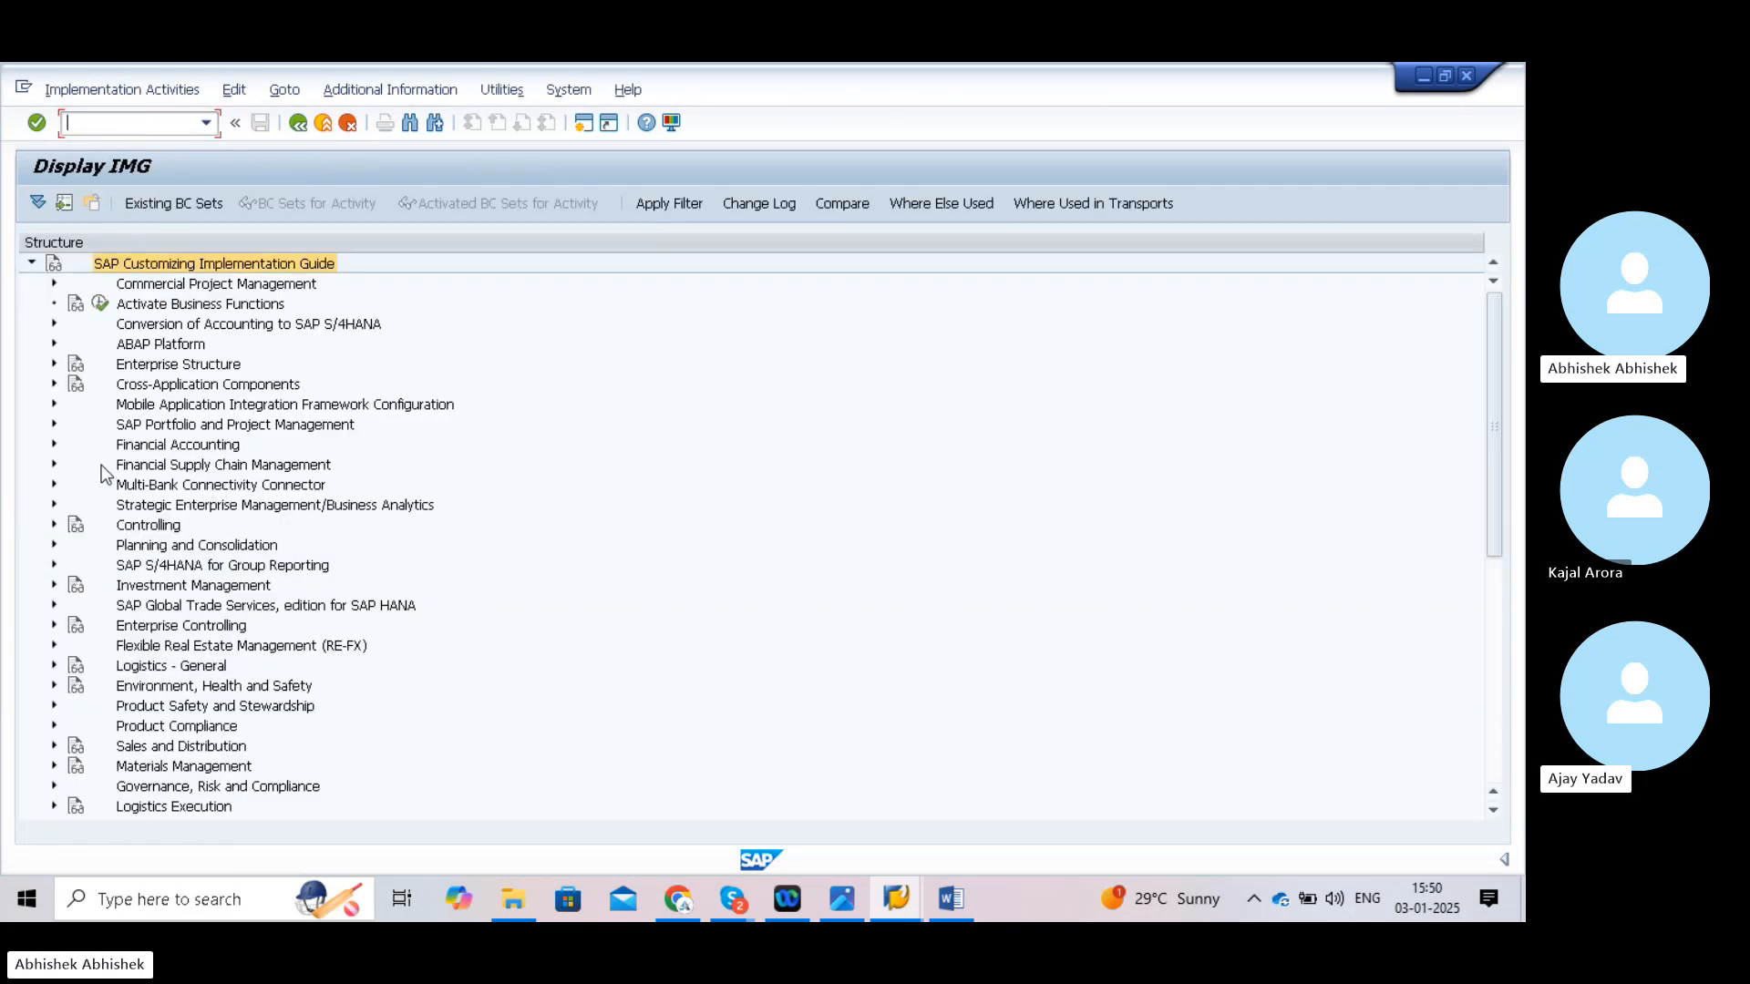
click(54, 445)
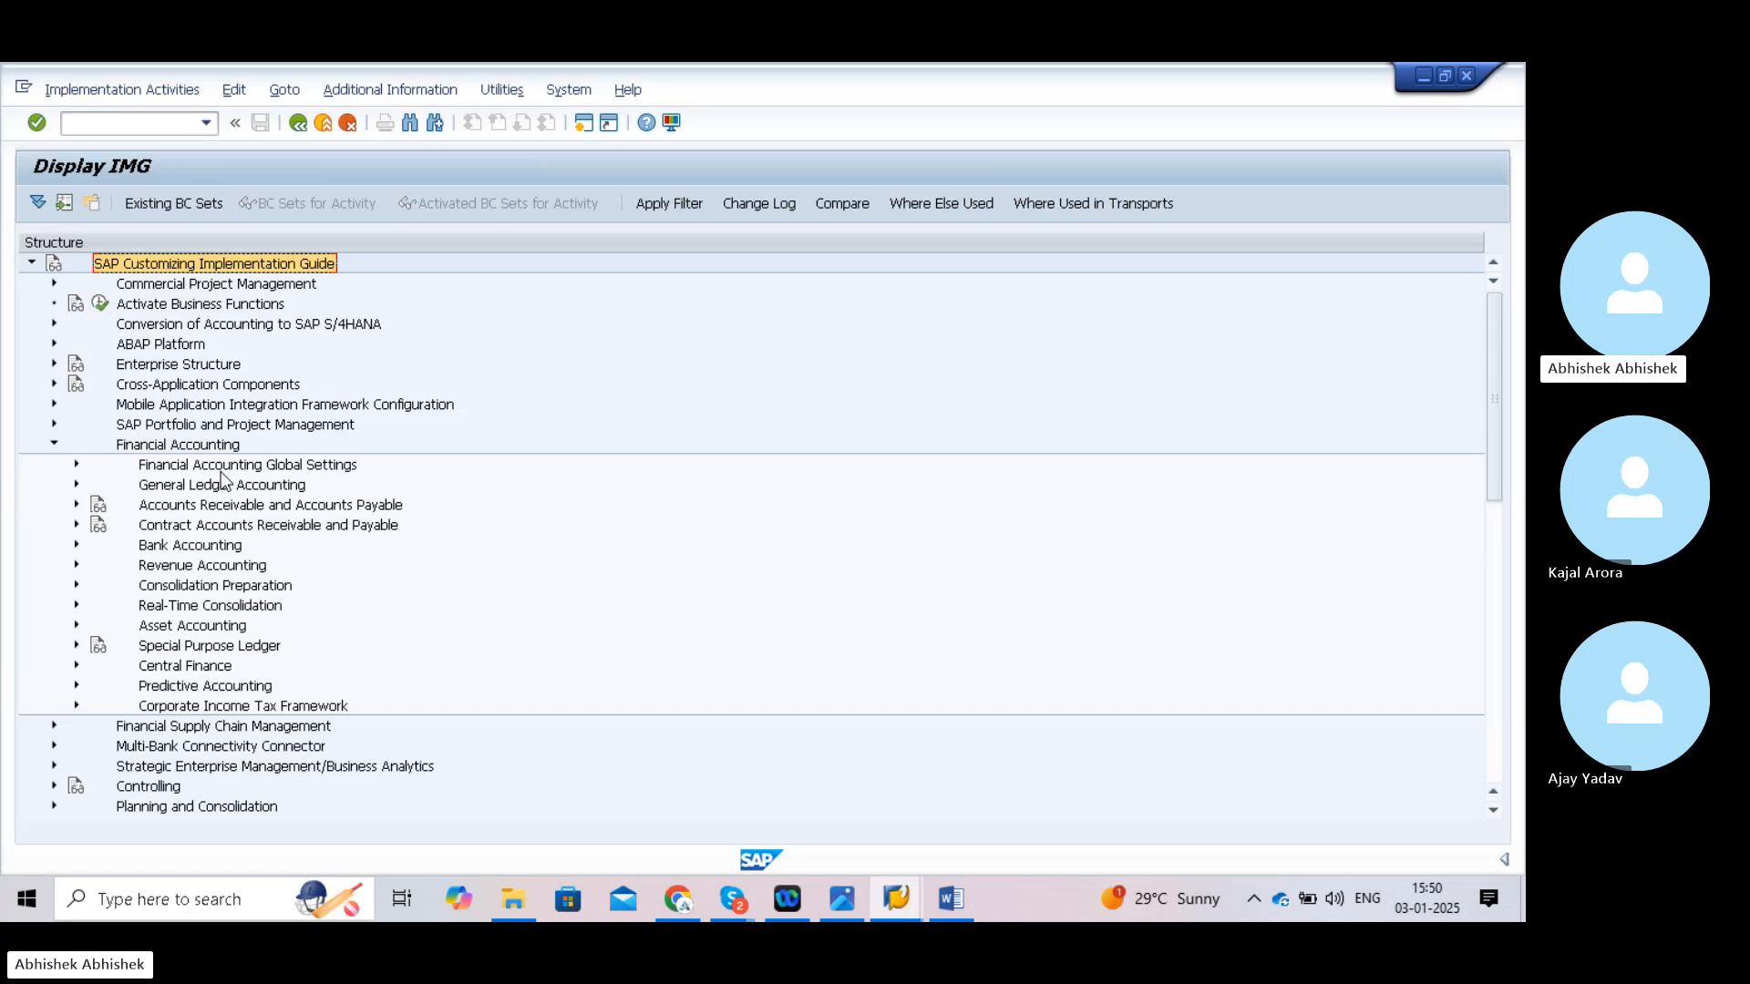
click(78, 486)
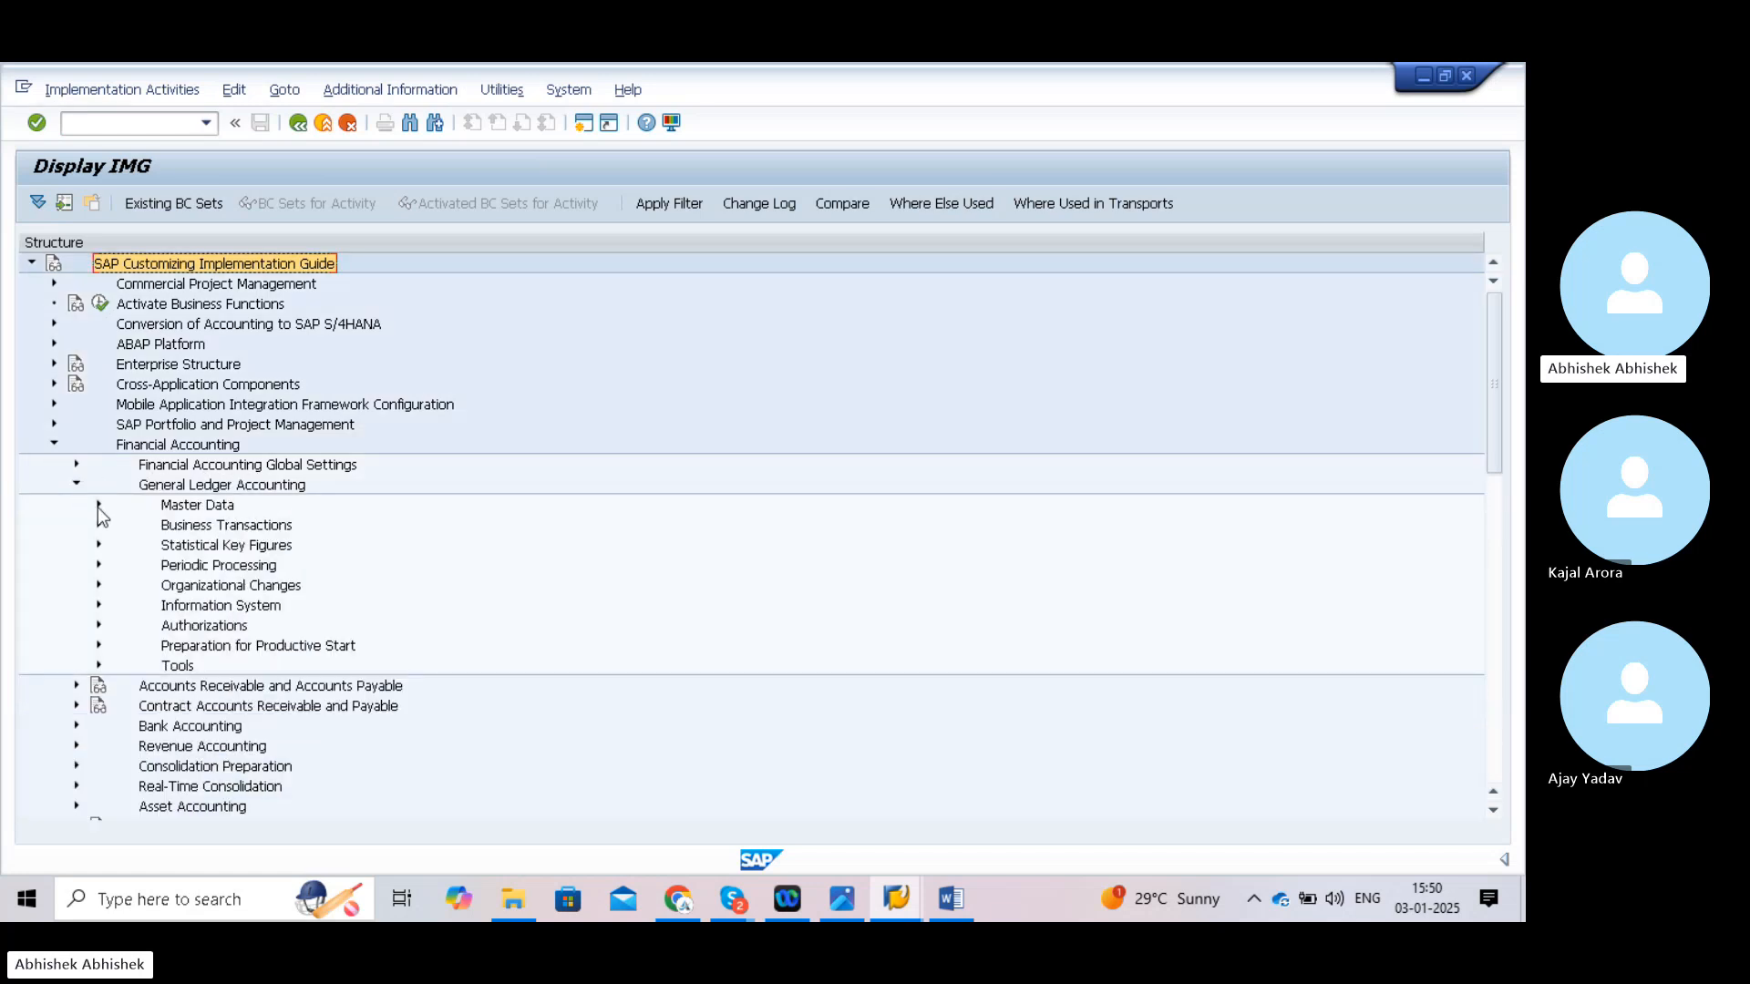
click(99, 504)
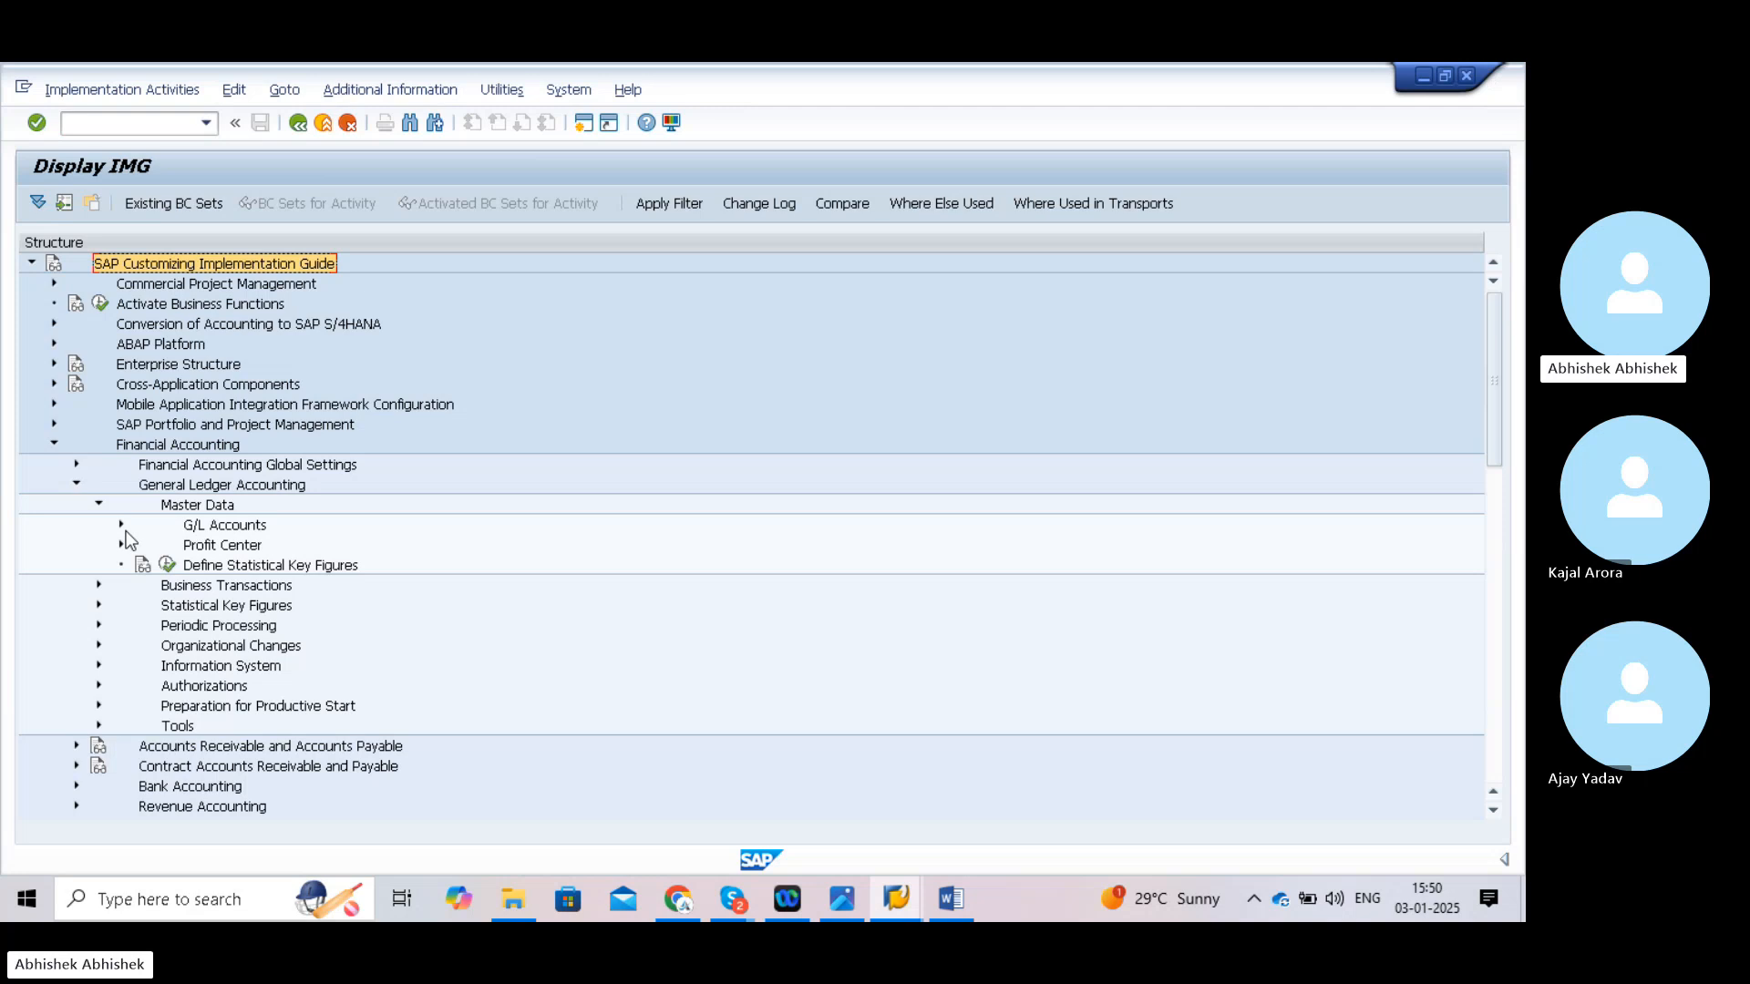
click(119, 524)
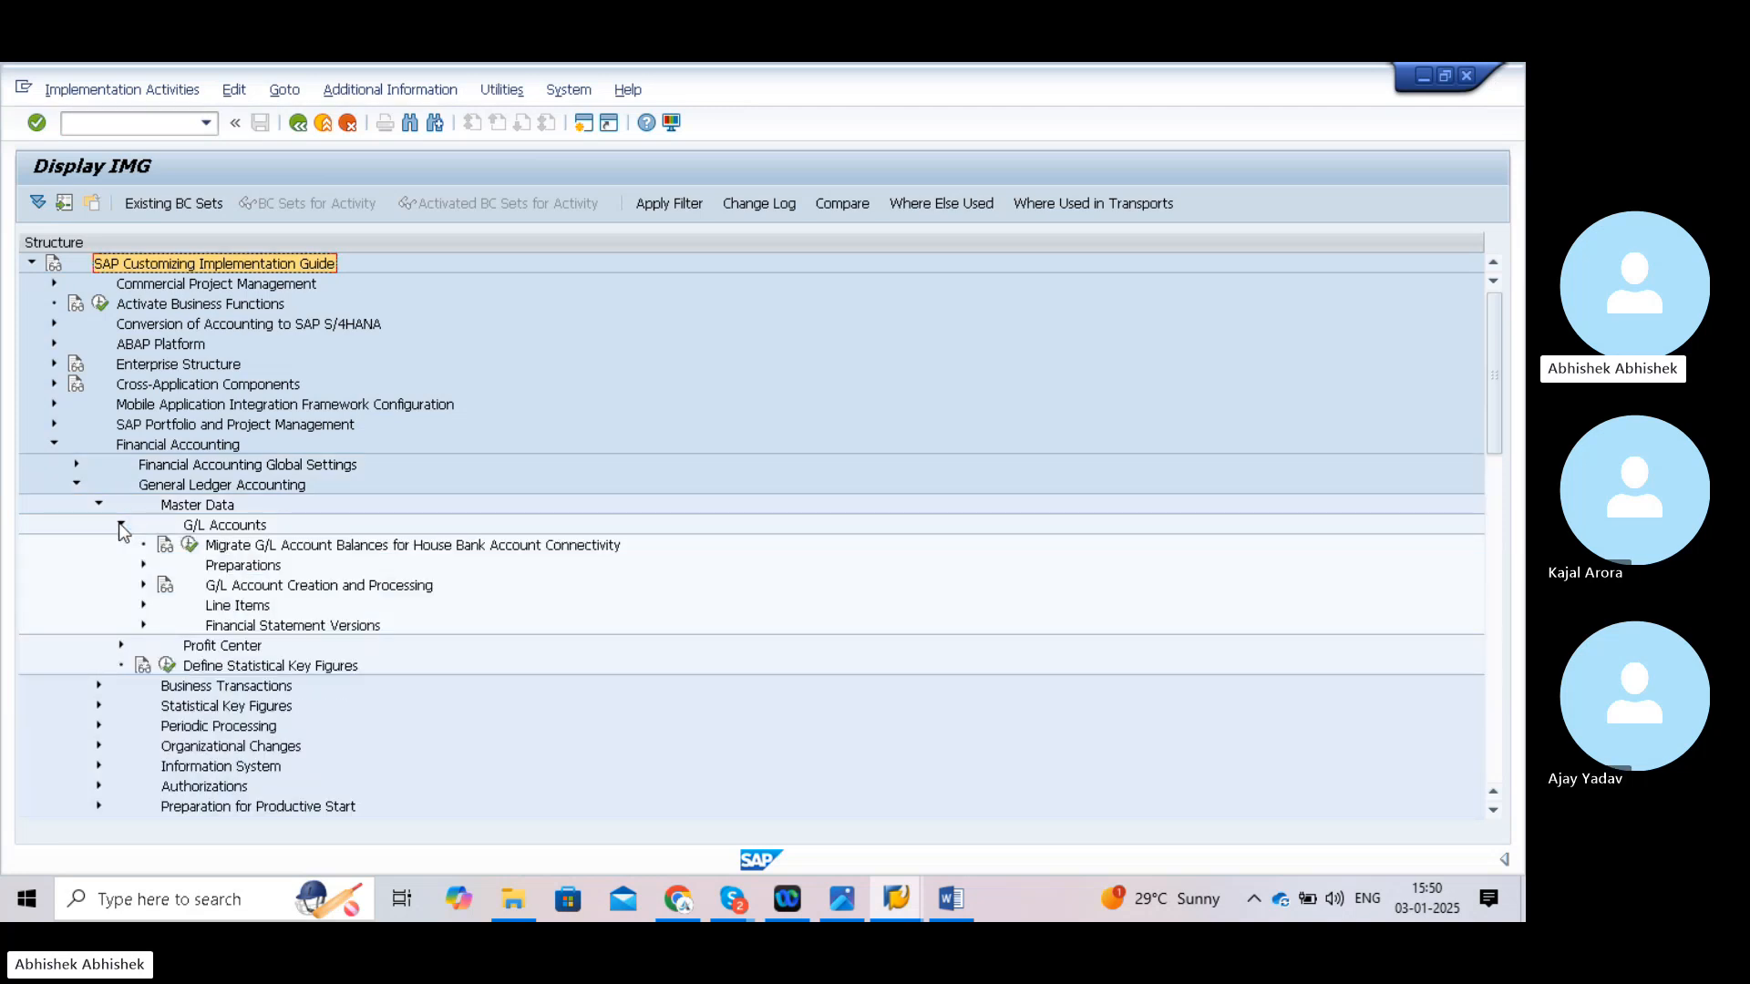
click(148, 565)
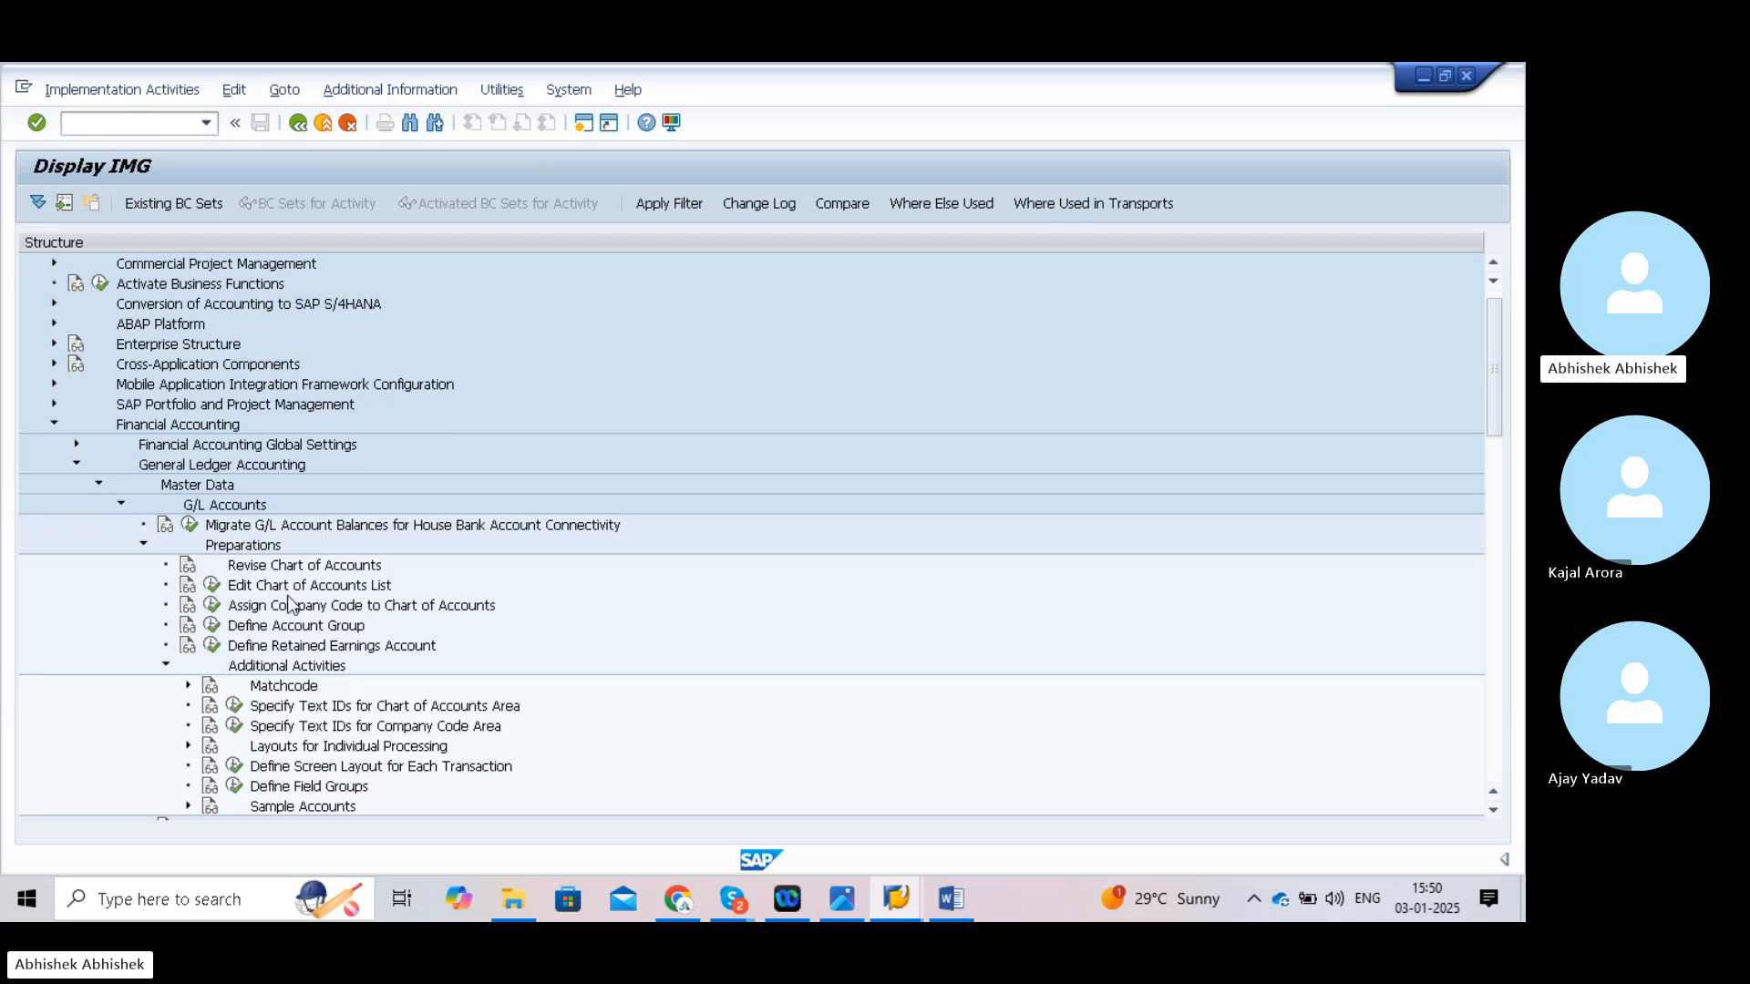
click(212, 587)
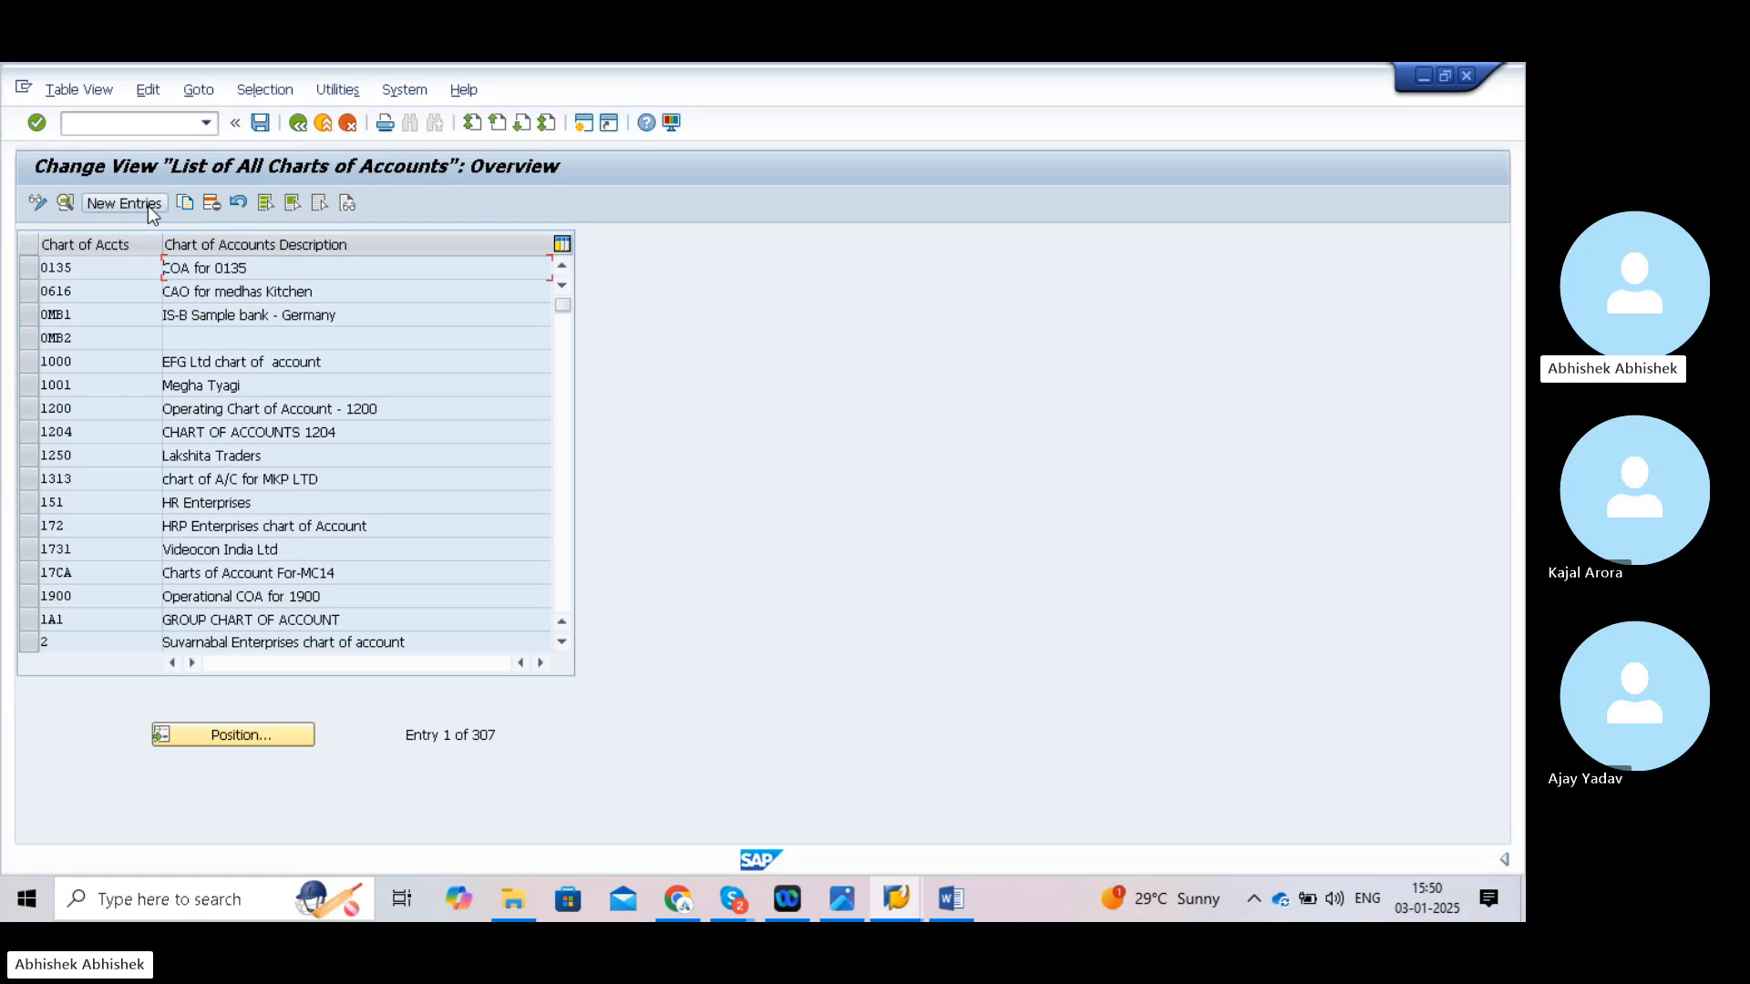
click(148, 205)
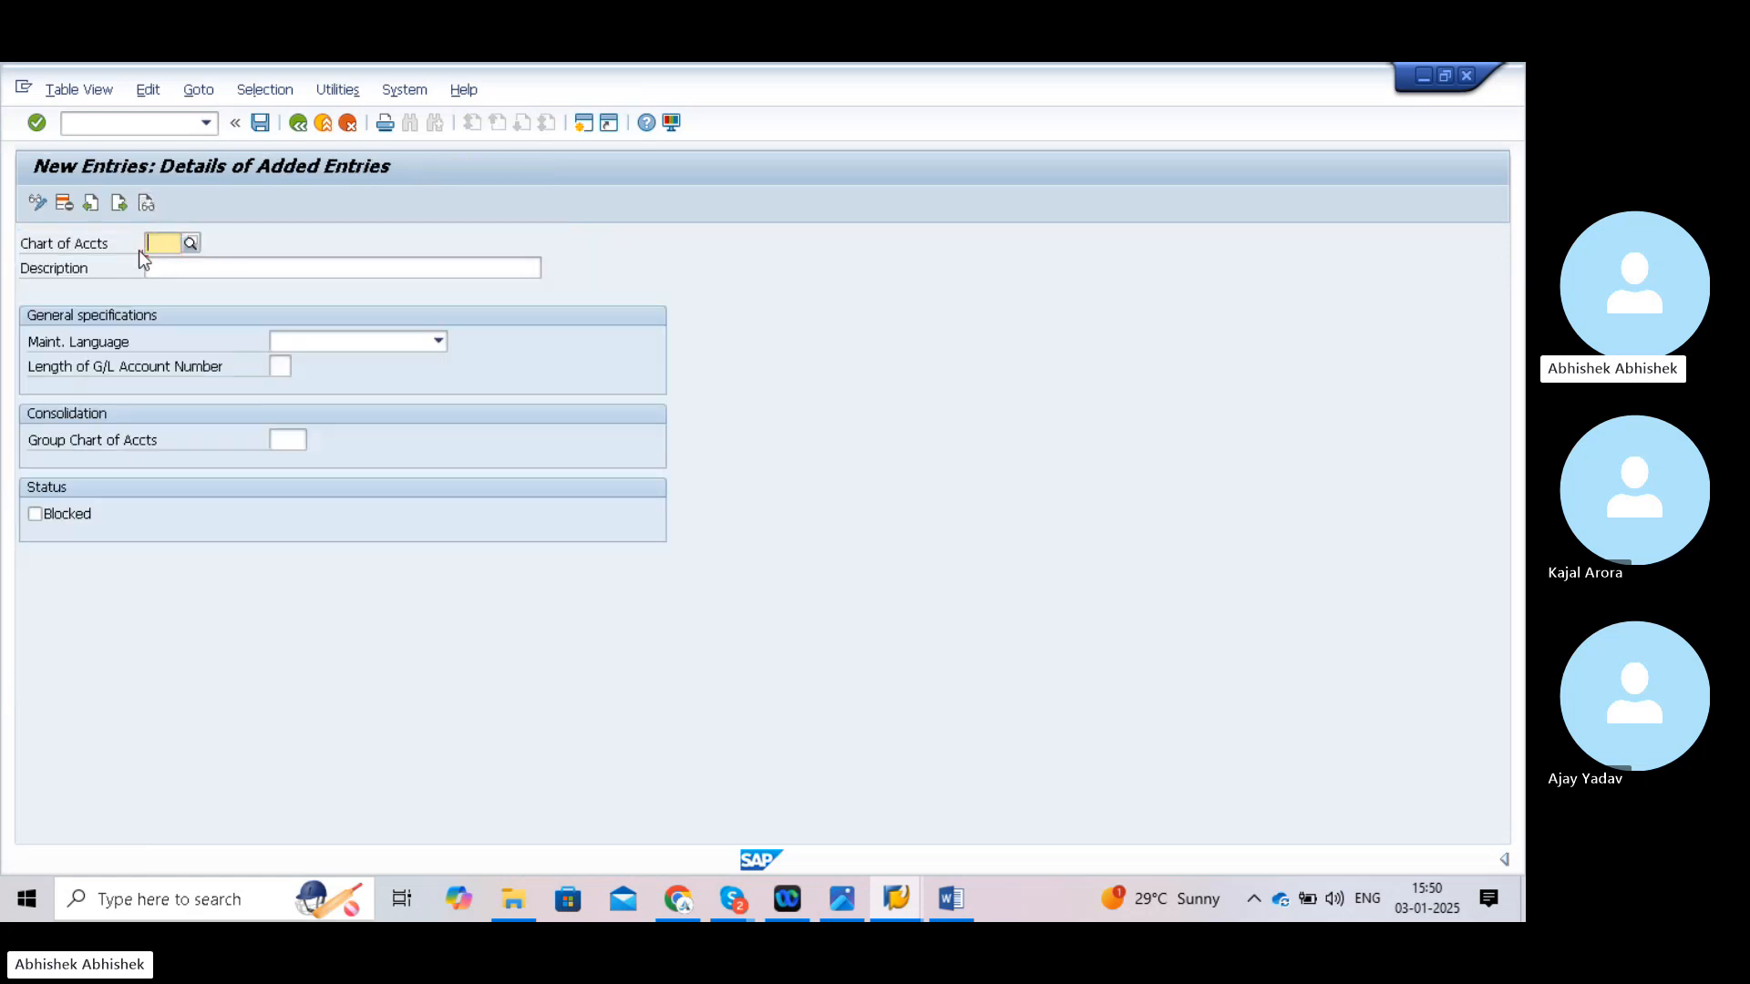
- Enter chart of accounts TATA, description 'Chart of Acc. for TATA12', and maintenance language English
text(TATA)
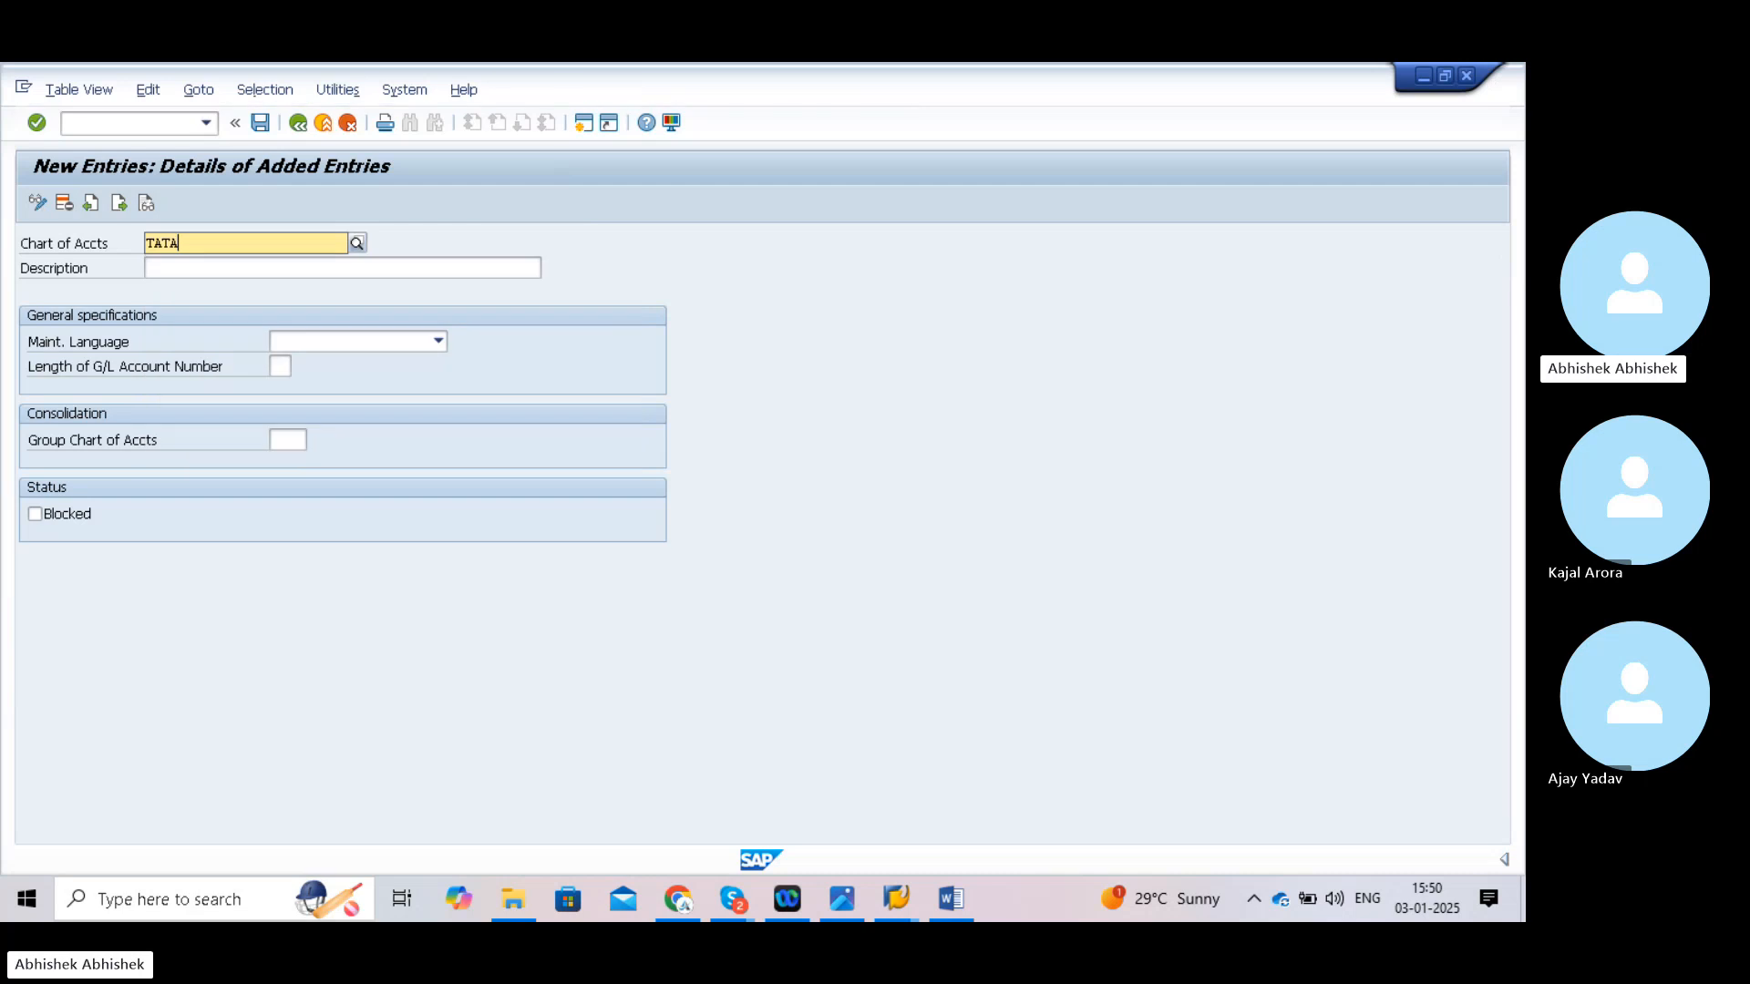
click(336, 264)
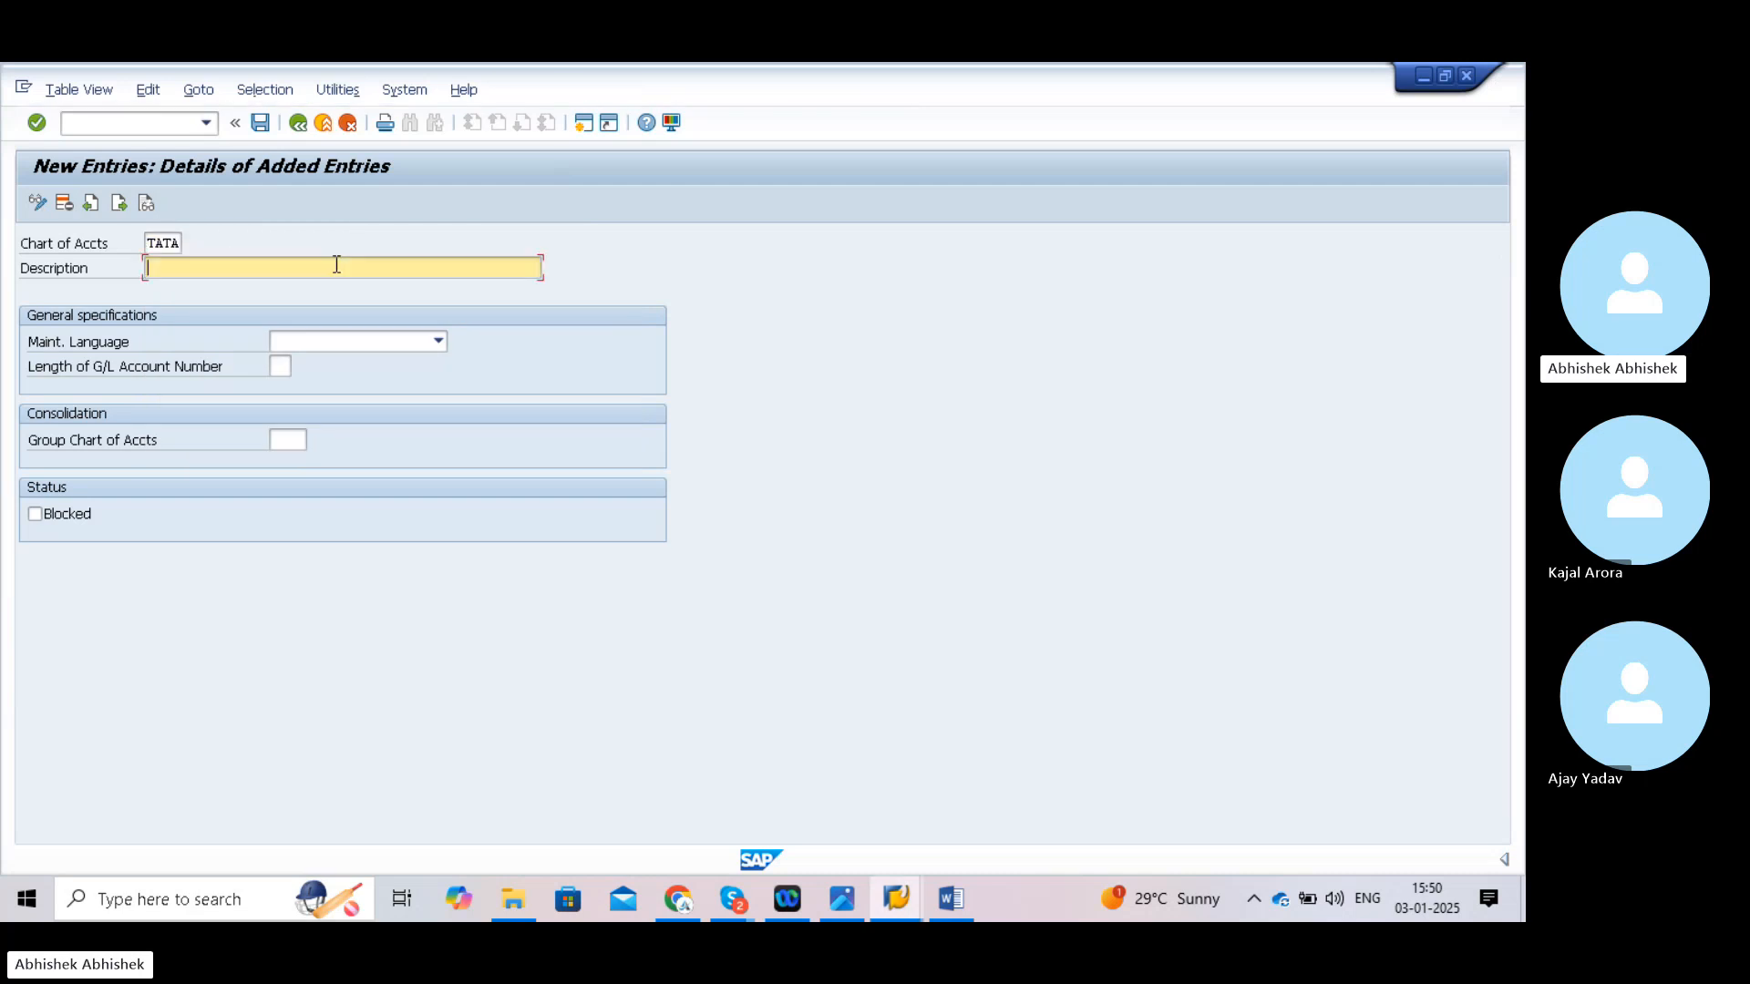
text(Cha)
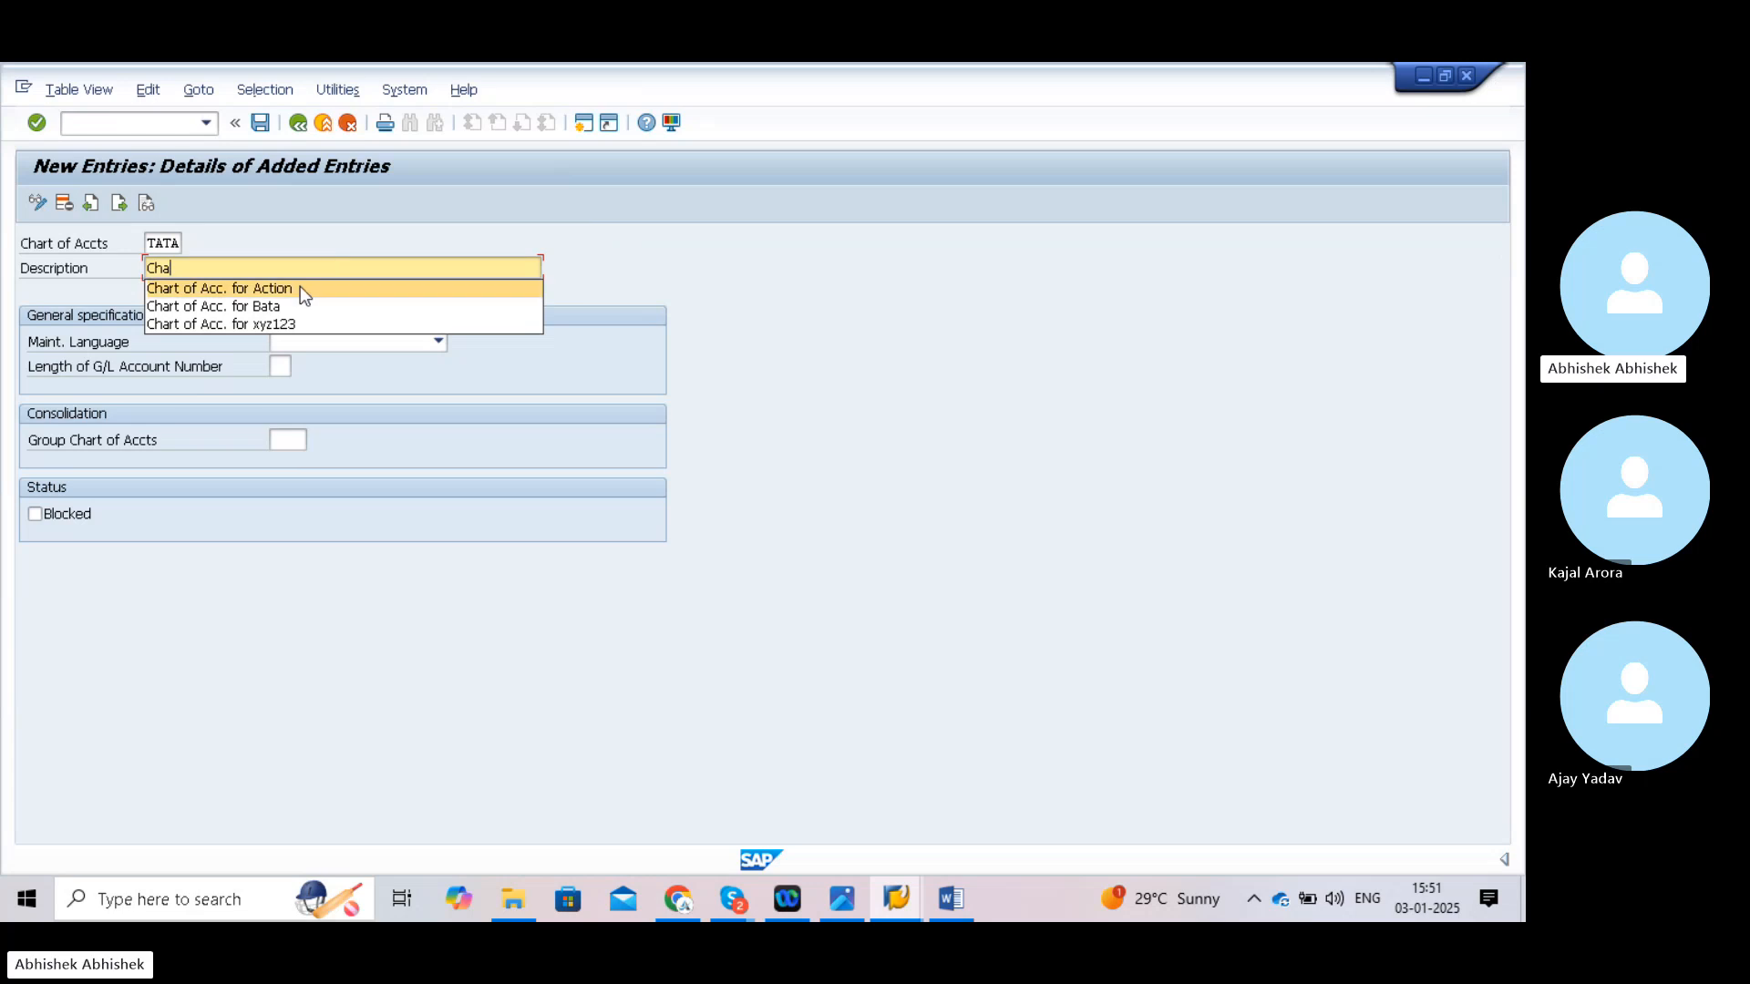
click(303, 289)
key(BackSpace)
key(BackSpace)
key(BackSpace)
key(BackSpace)
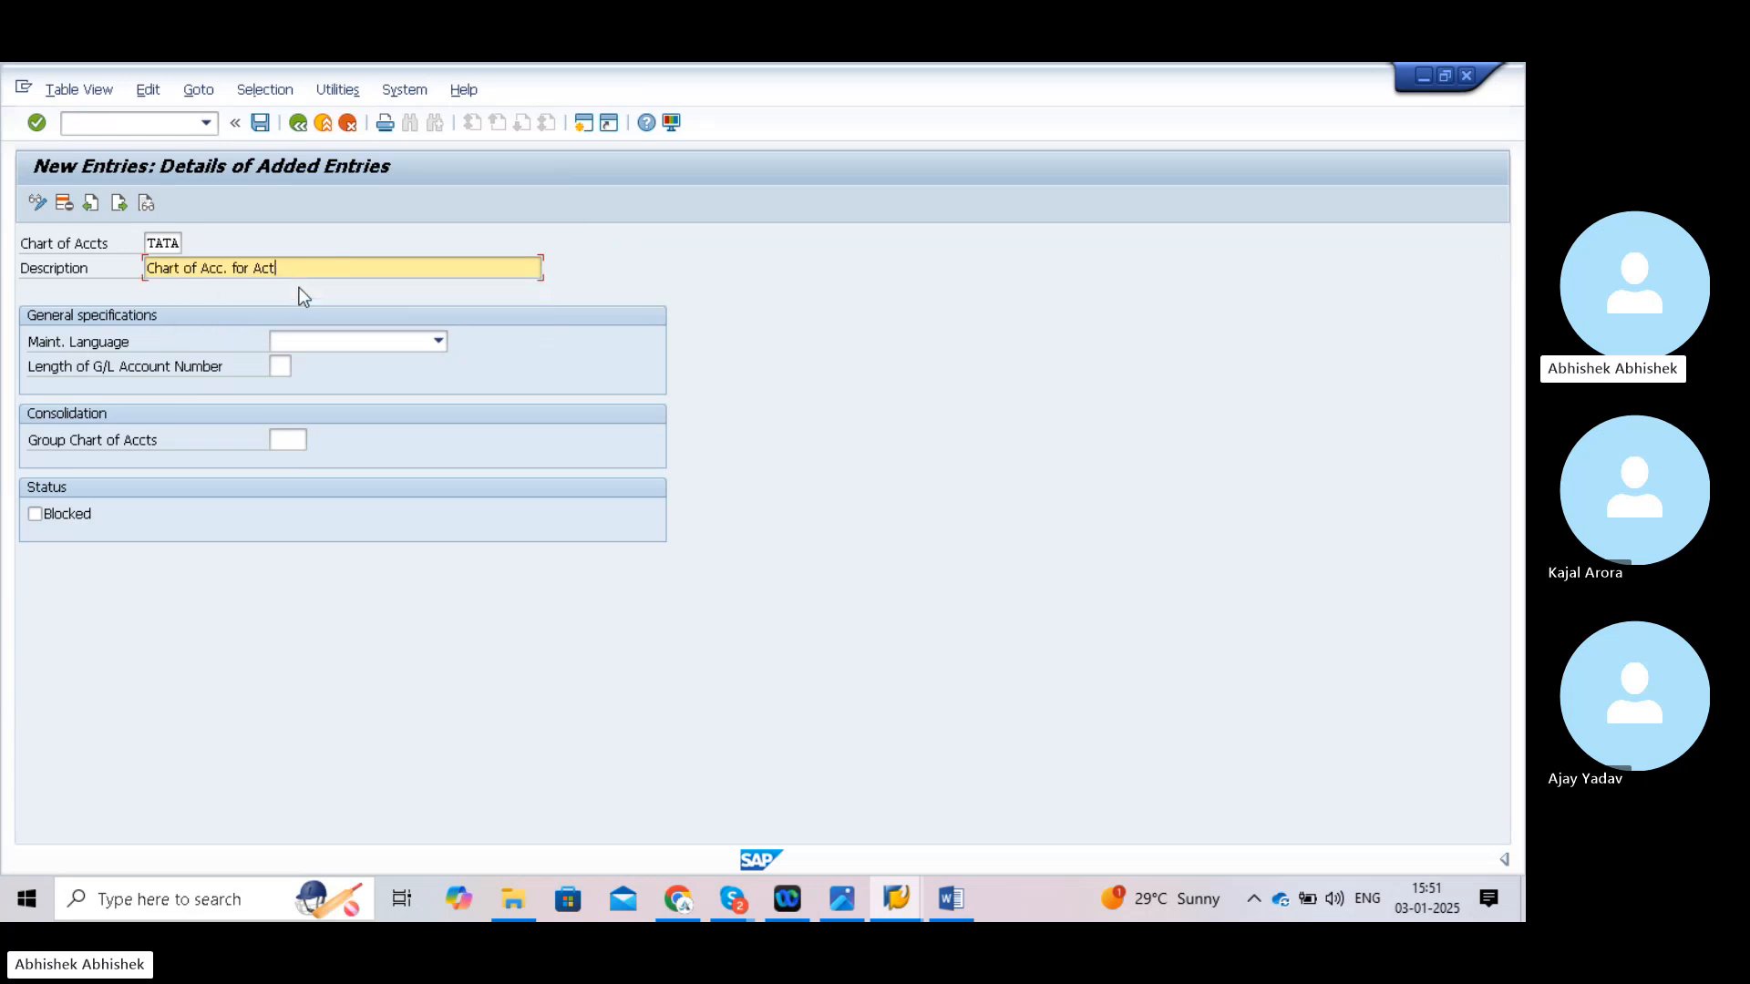
key(BackSpace)
key(BackSpace)
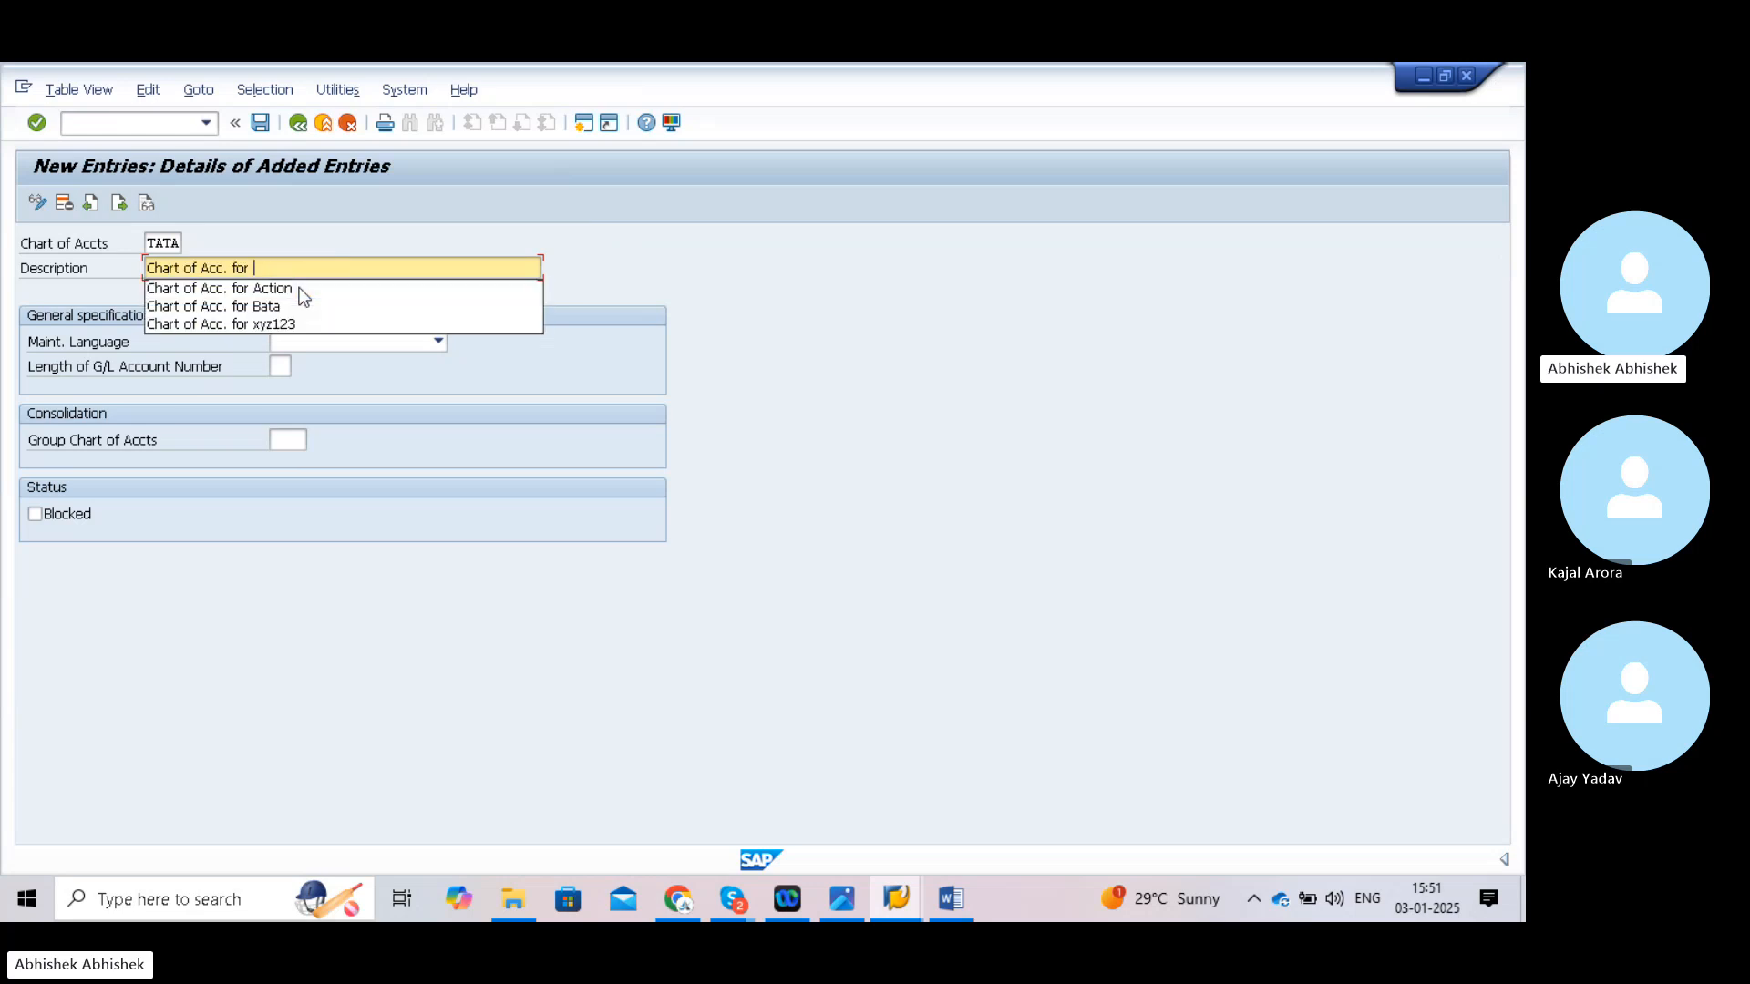
text(TATA12)
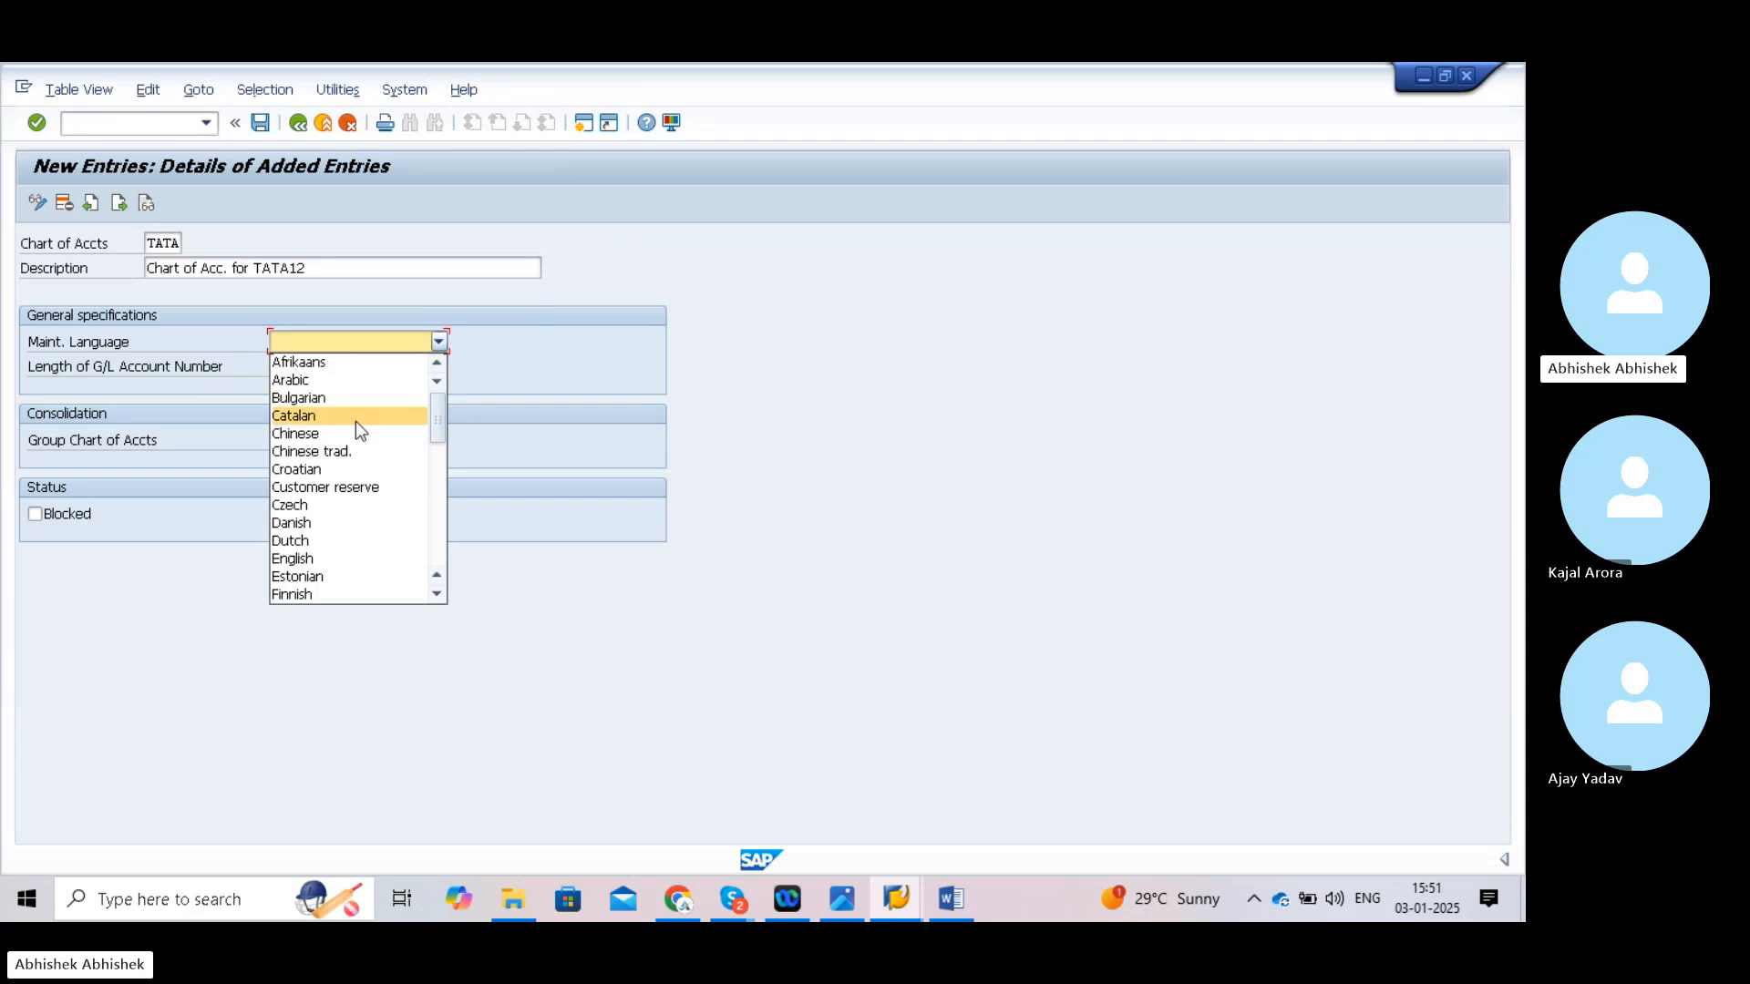
click(319, 559)
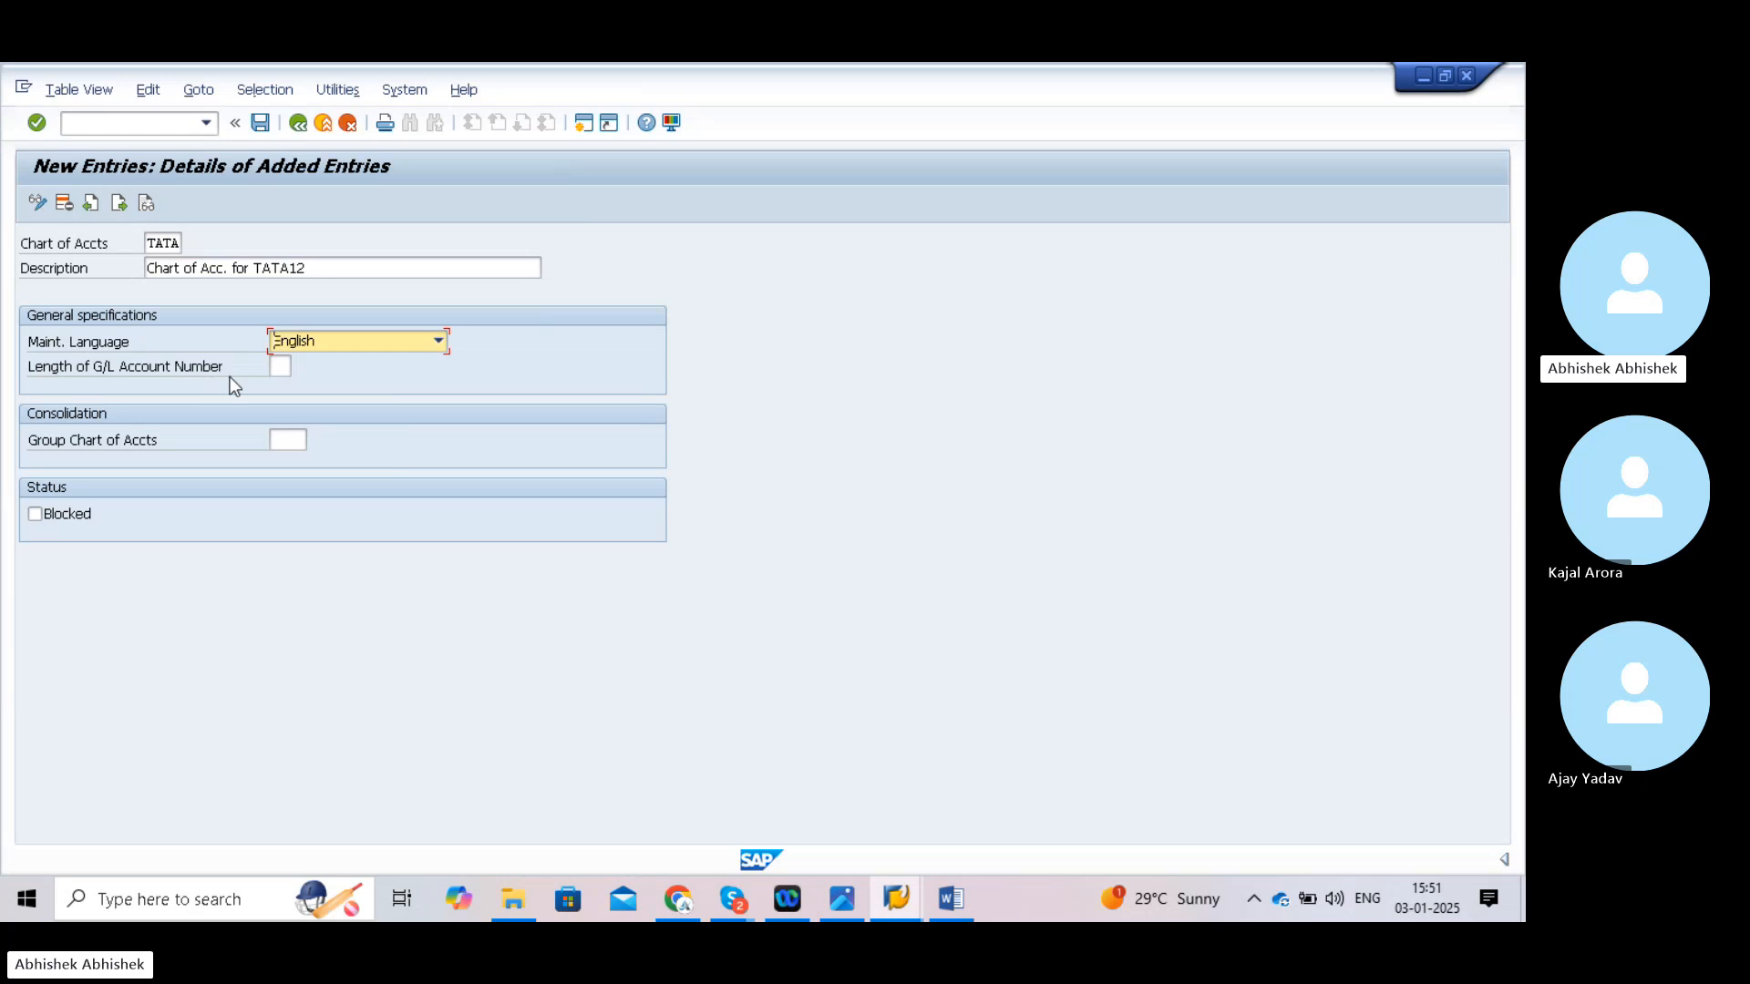
click(278, 366)
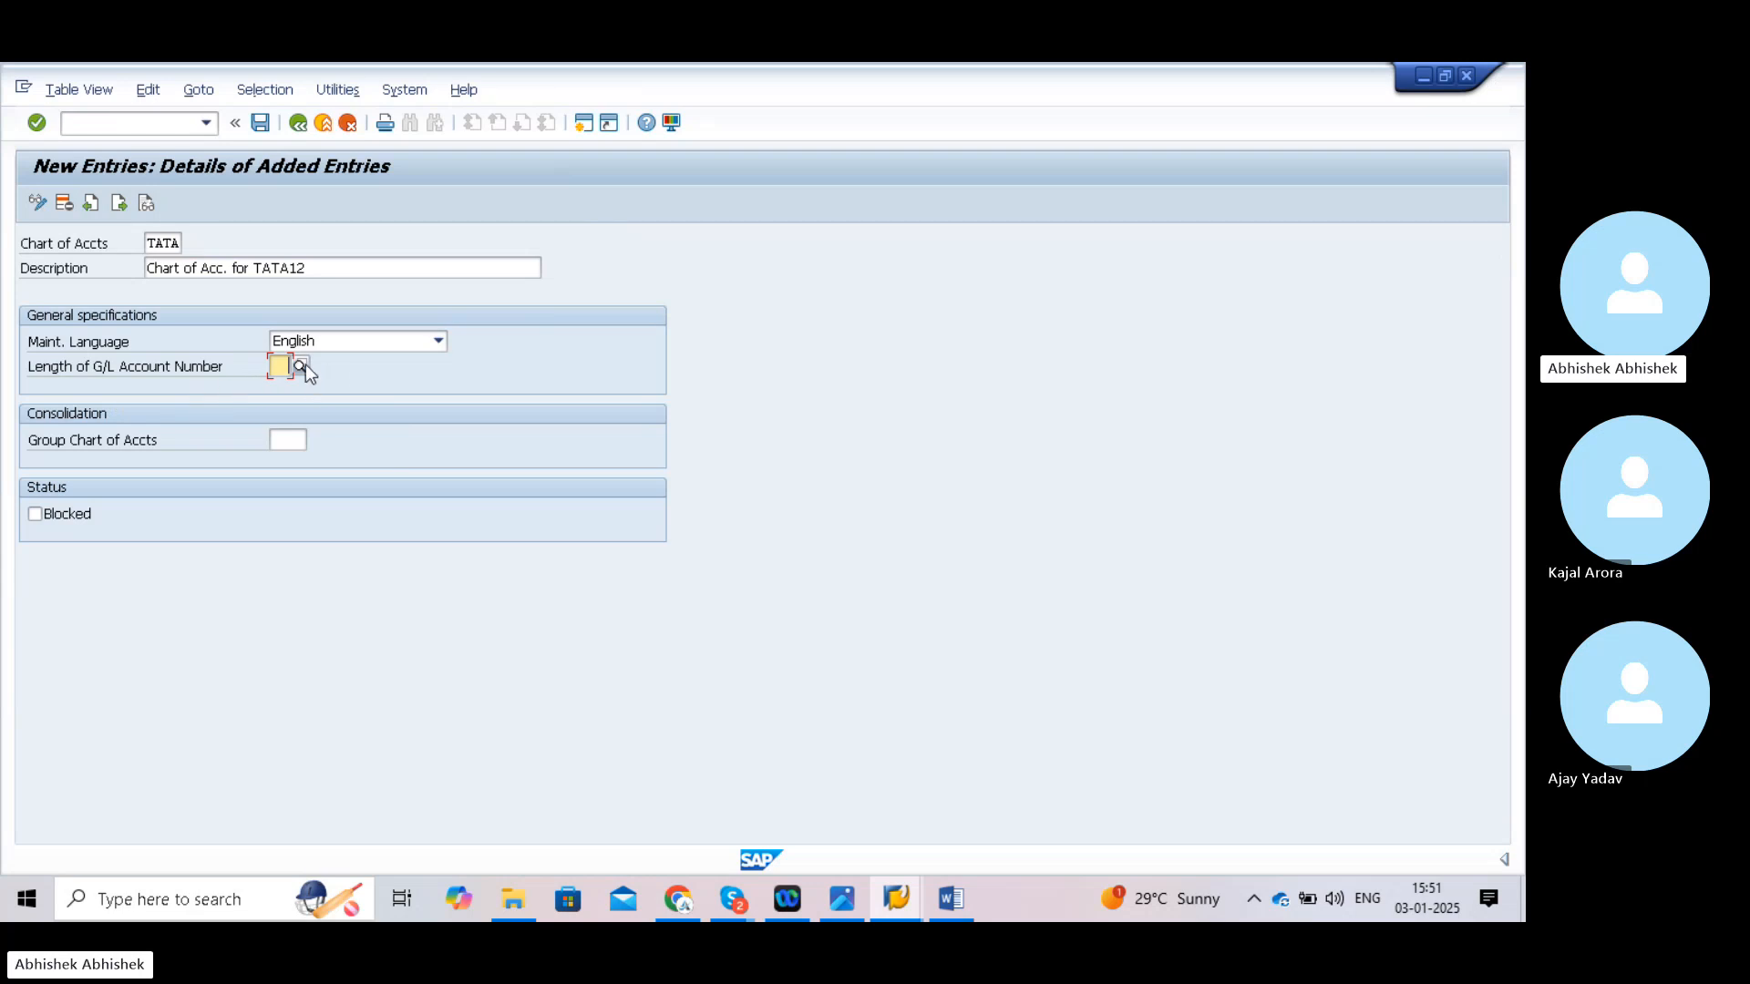
- Set the G/L account number length to 4 and save chart TATA under a customizing request
key(F4)
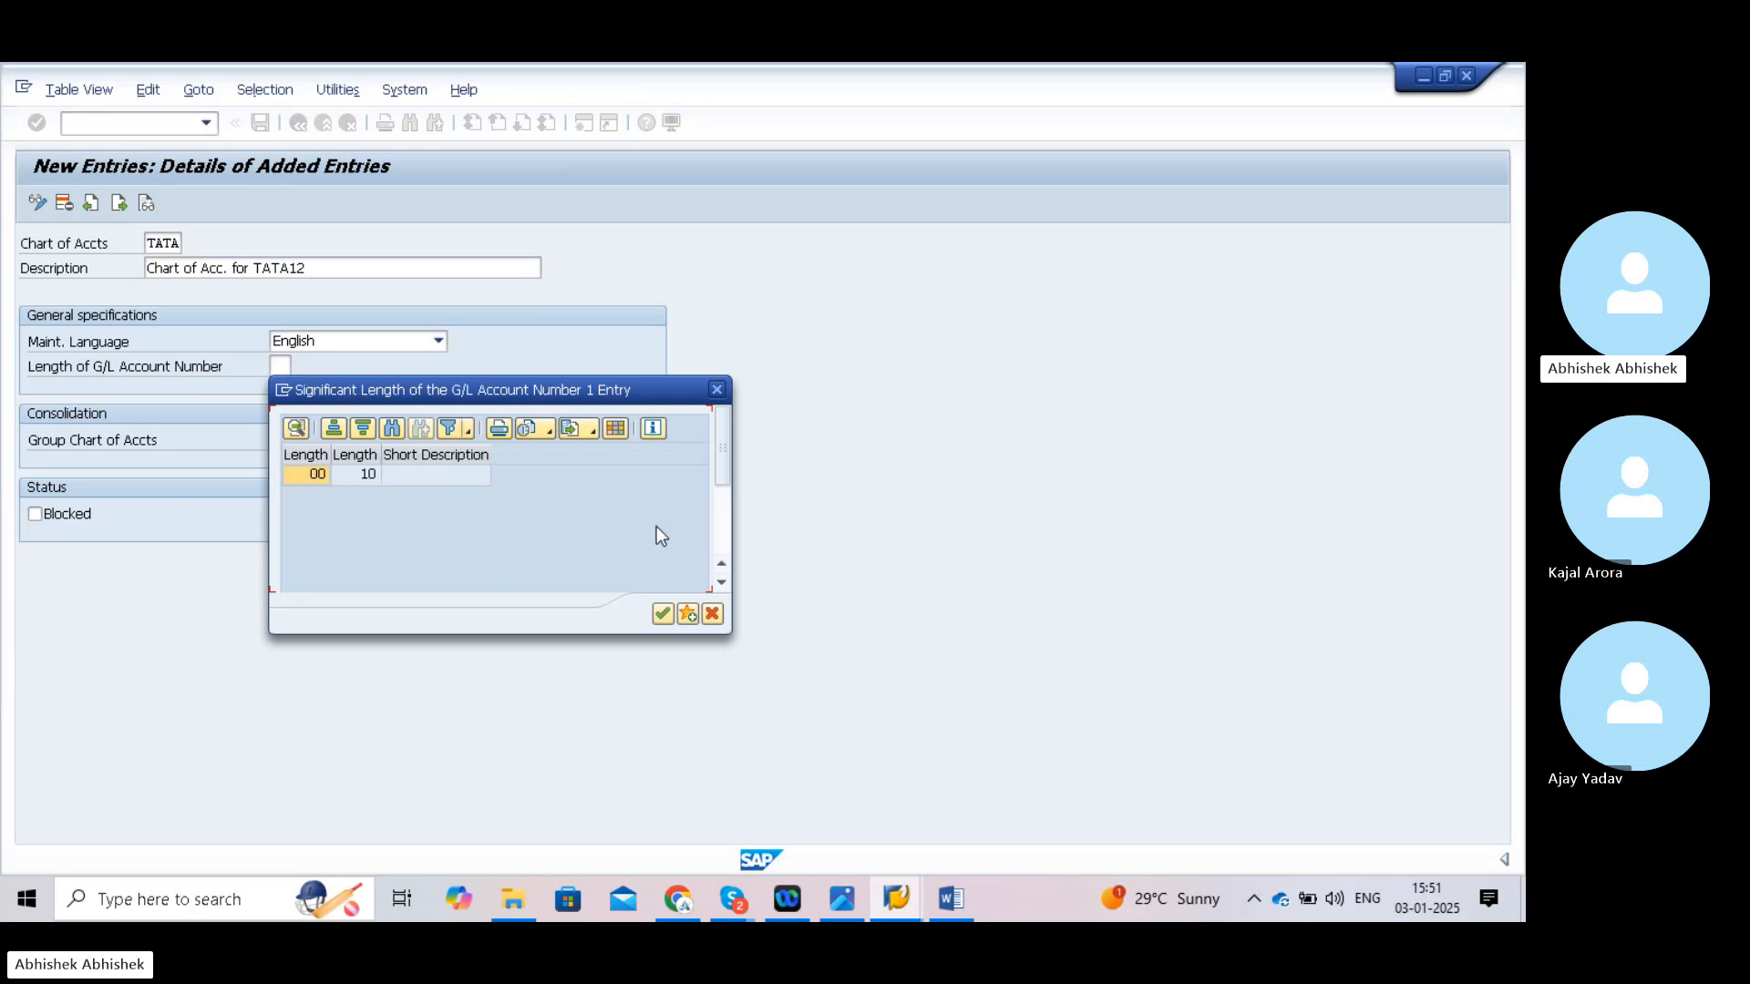
click(712, 615)
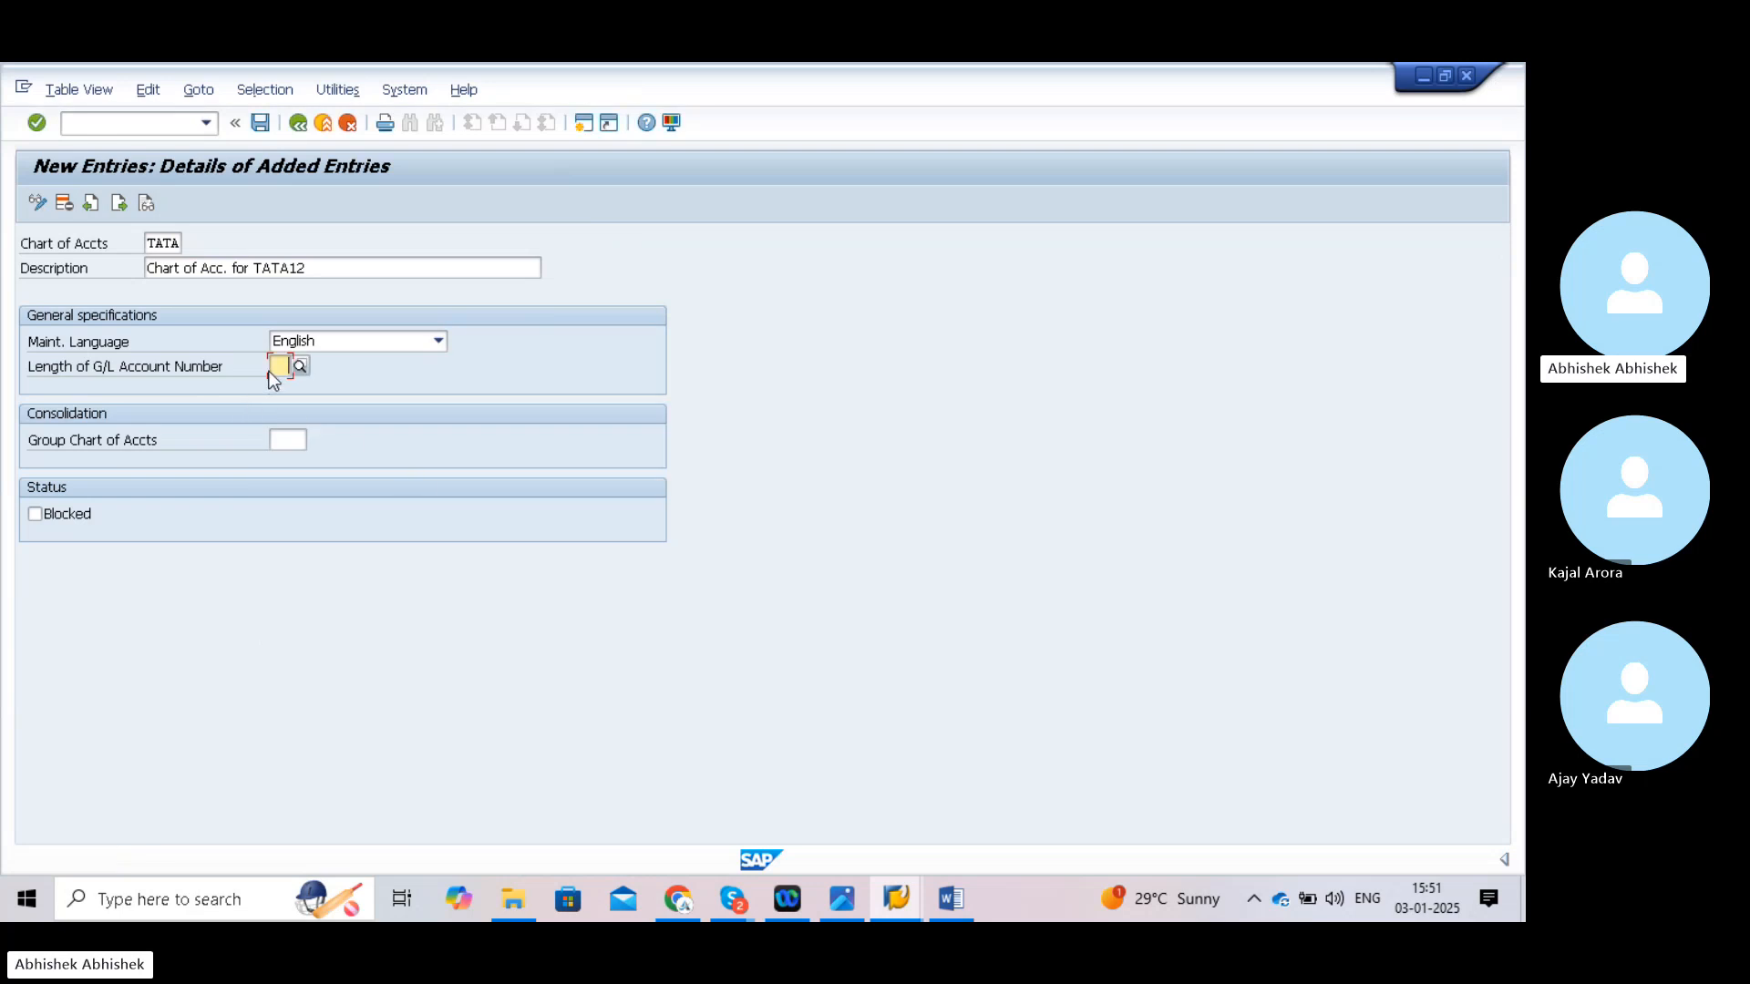
text(4)
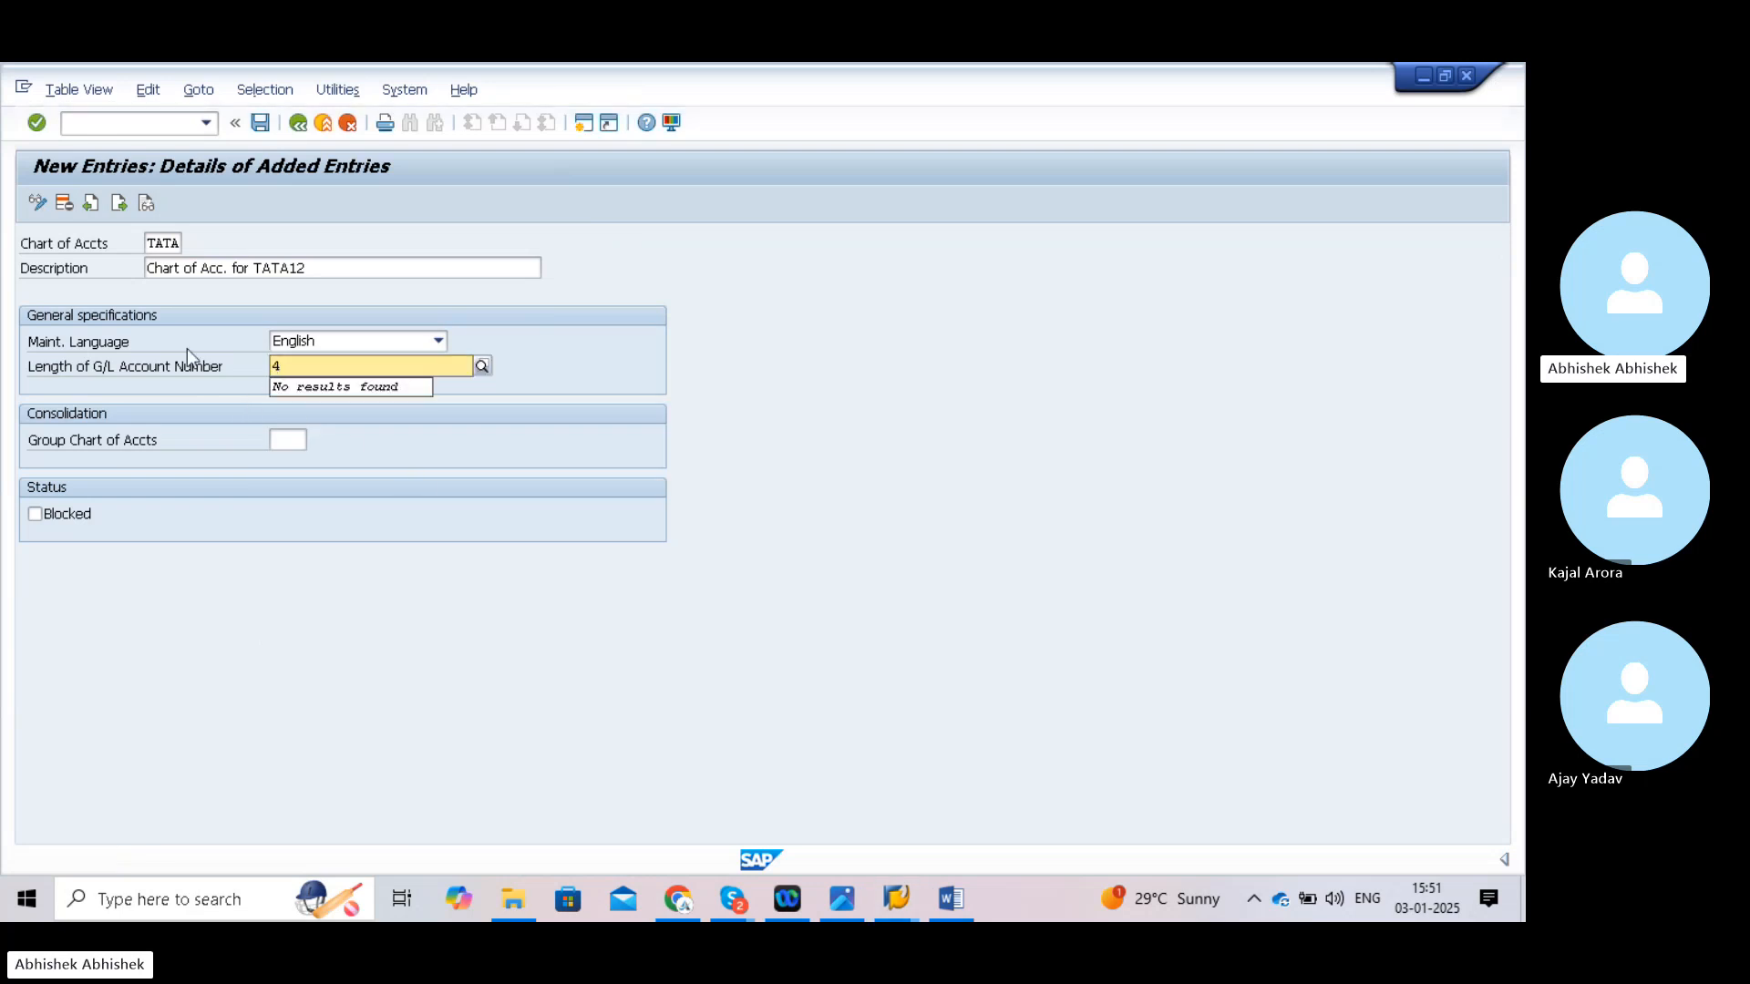
click(928, 354)
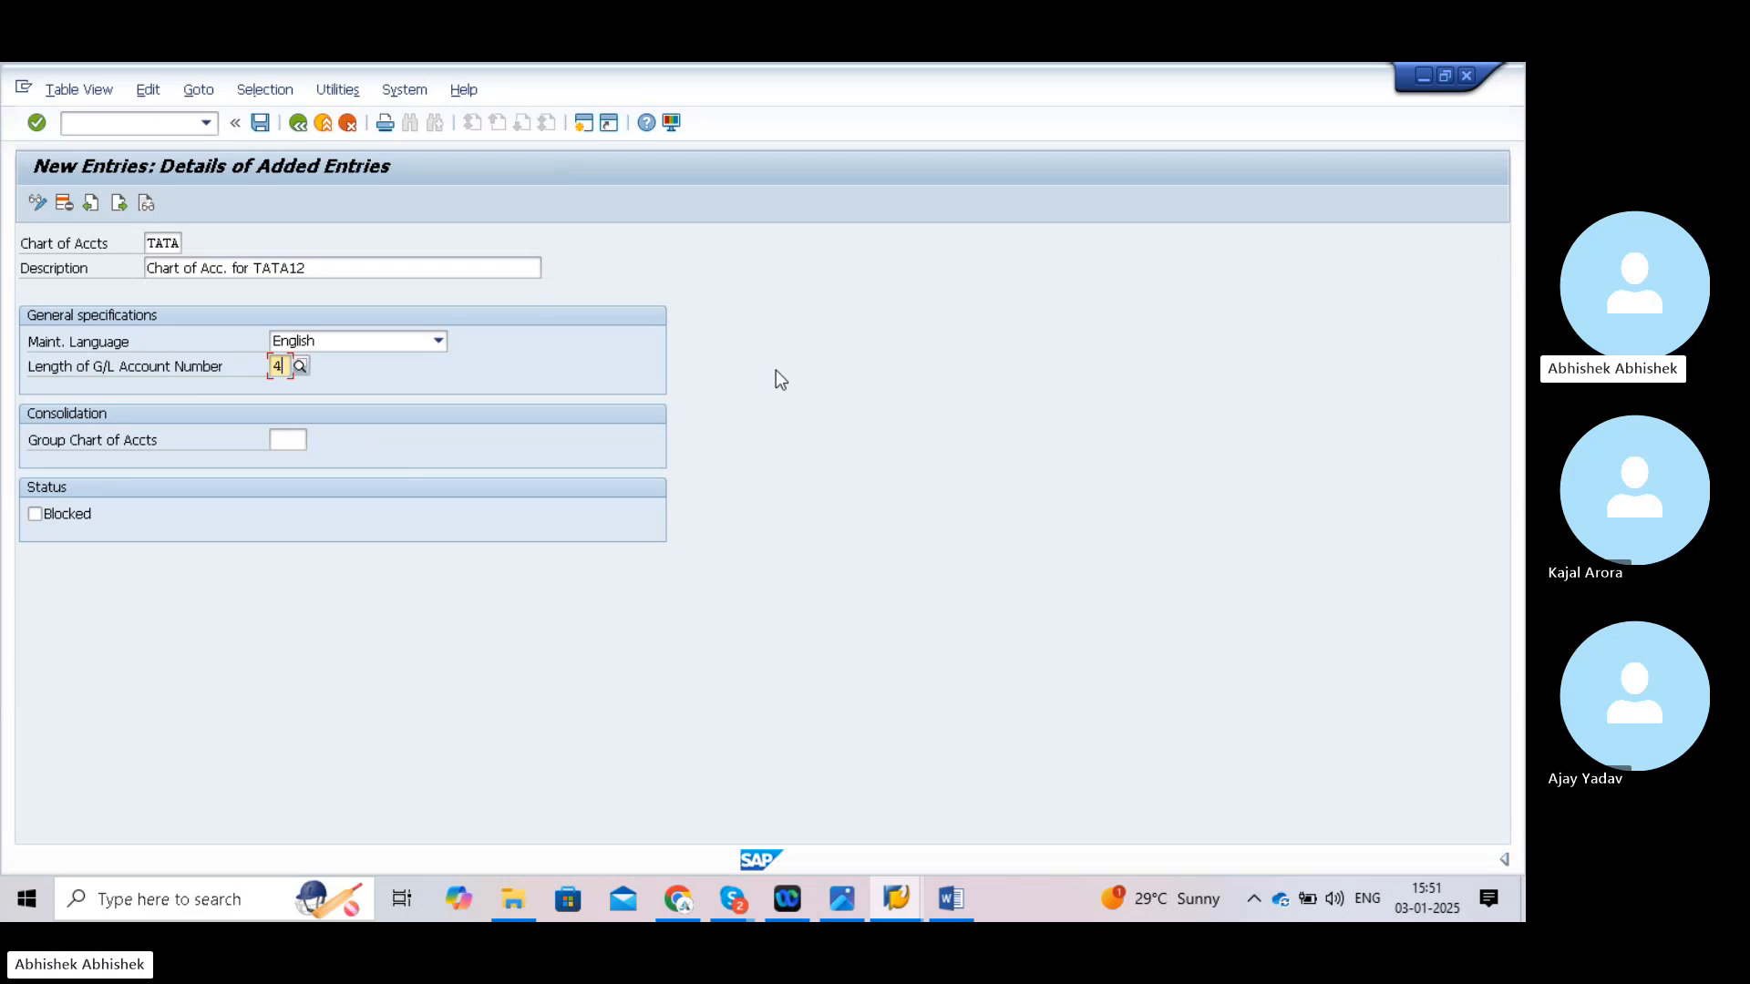
click(261, 123)
click(329, 444)
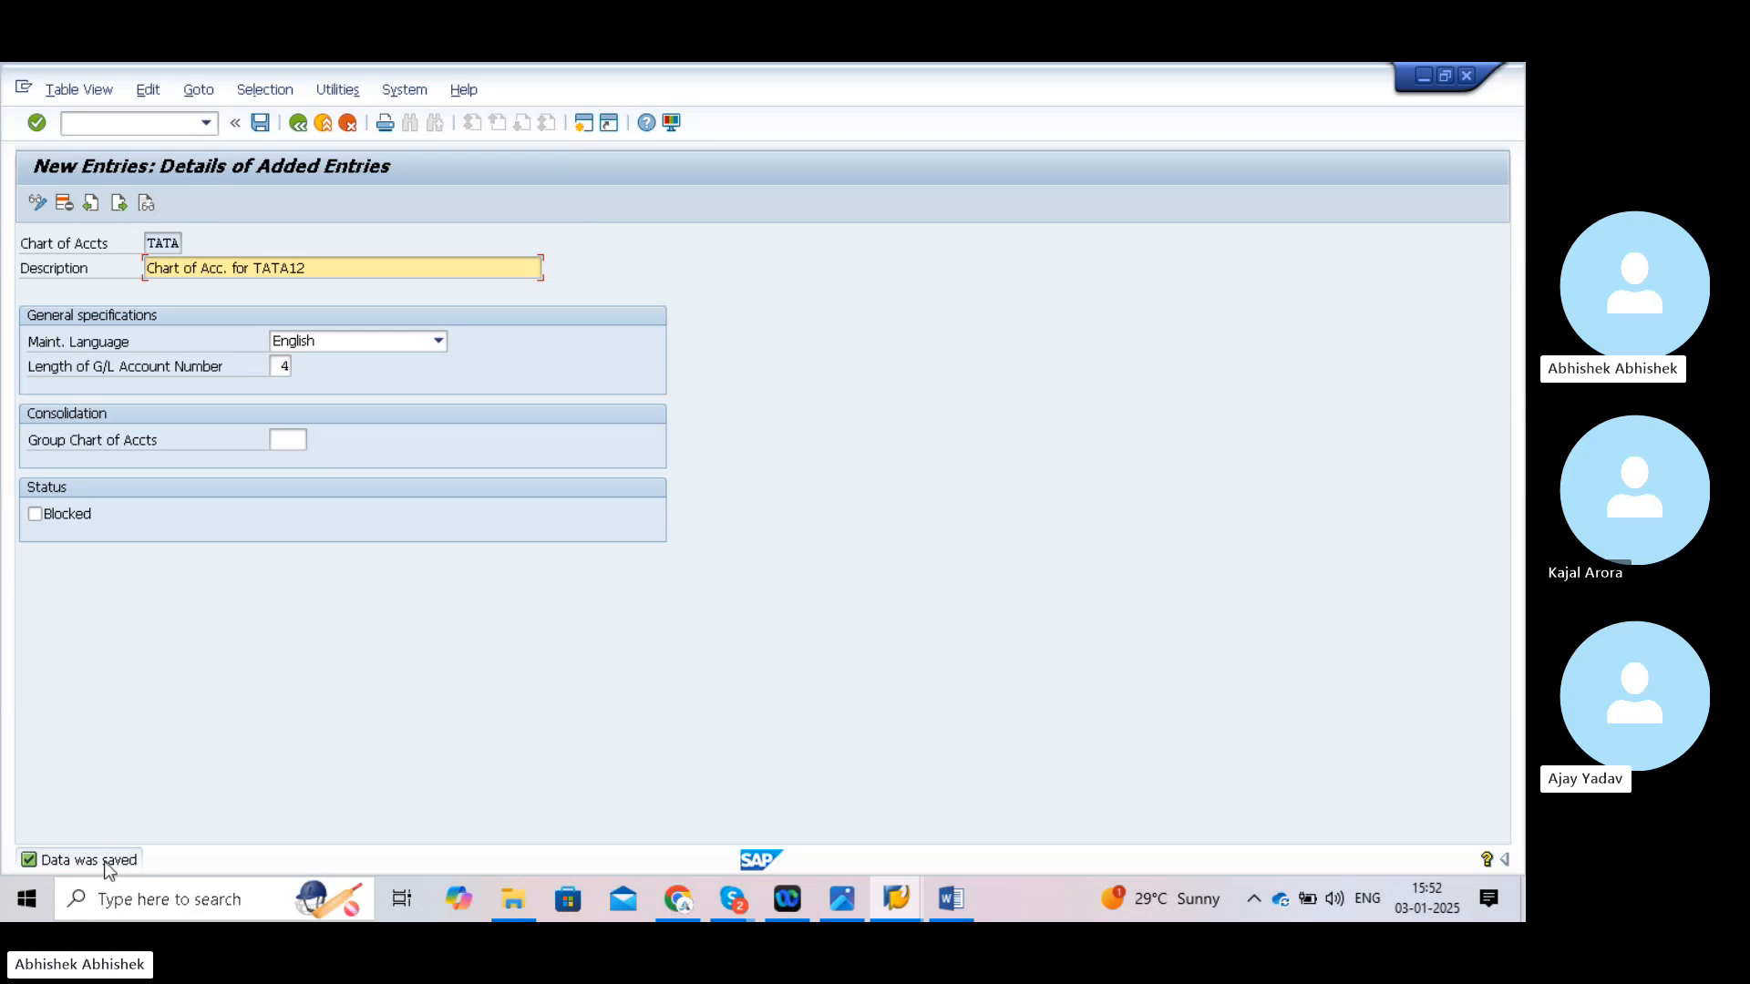
click(121, 127)
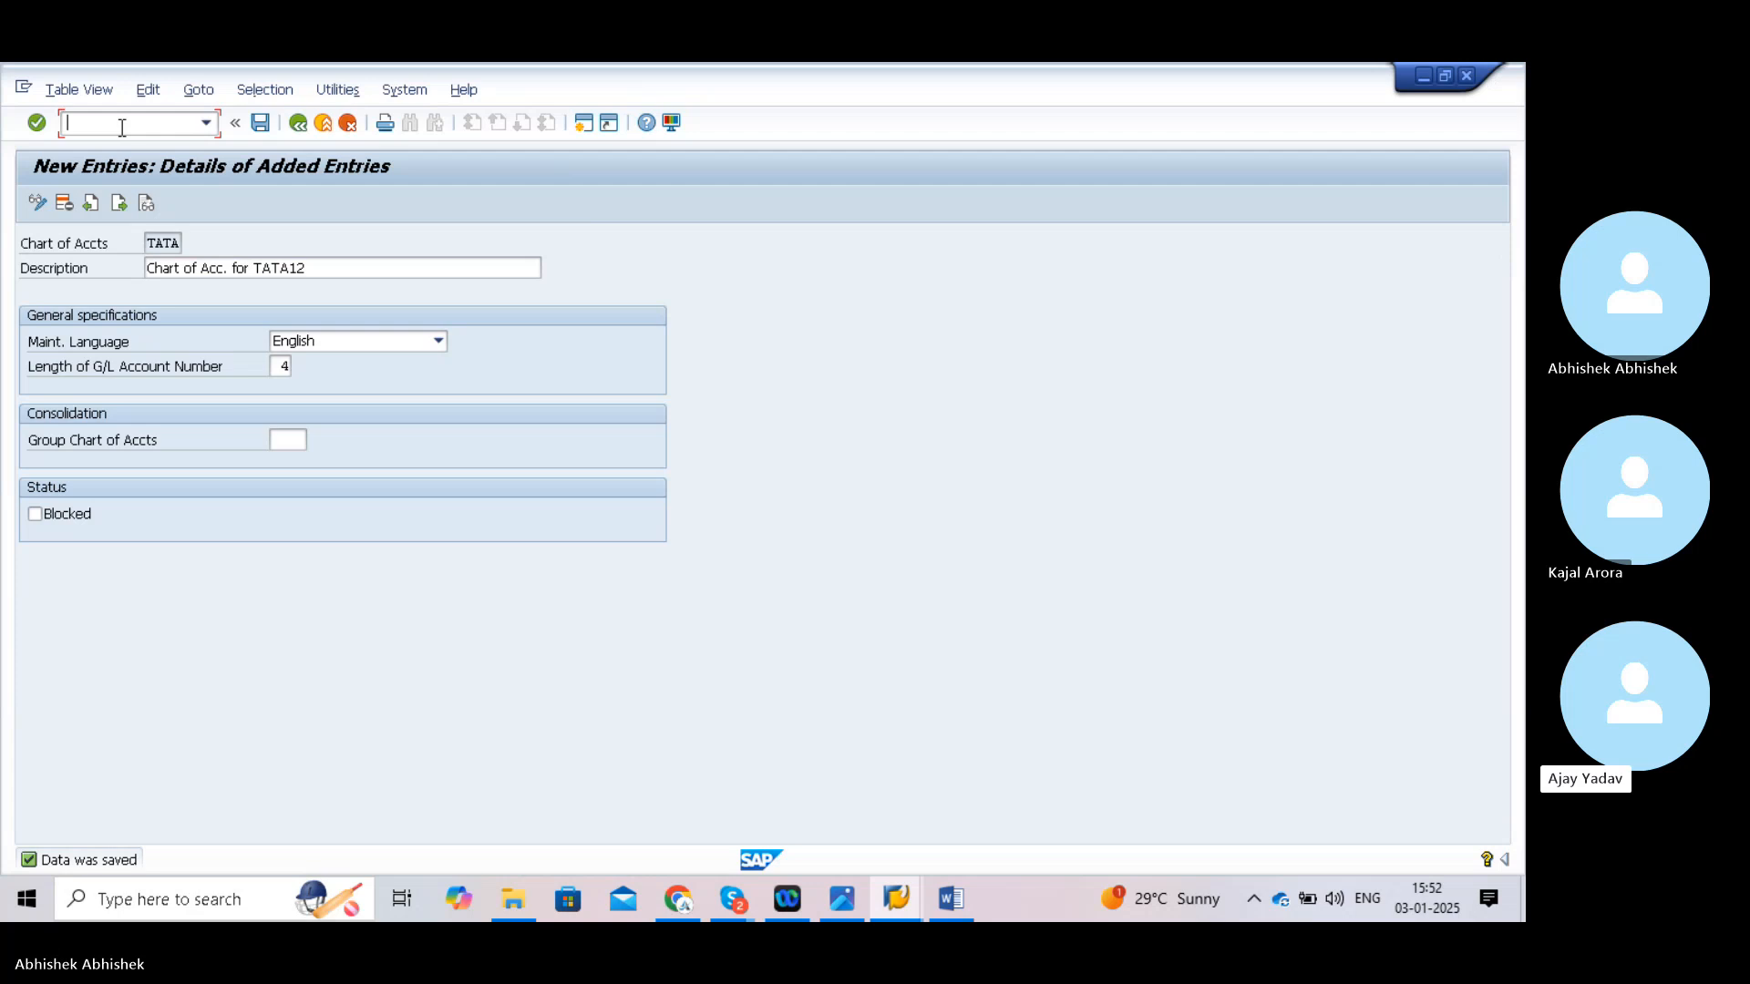
- Try /nob6 for the company code assignment, then return to Easy Access and start SPRO
text(/nob62)
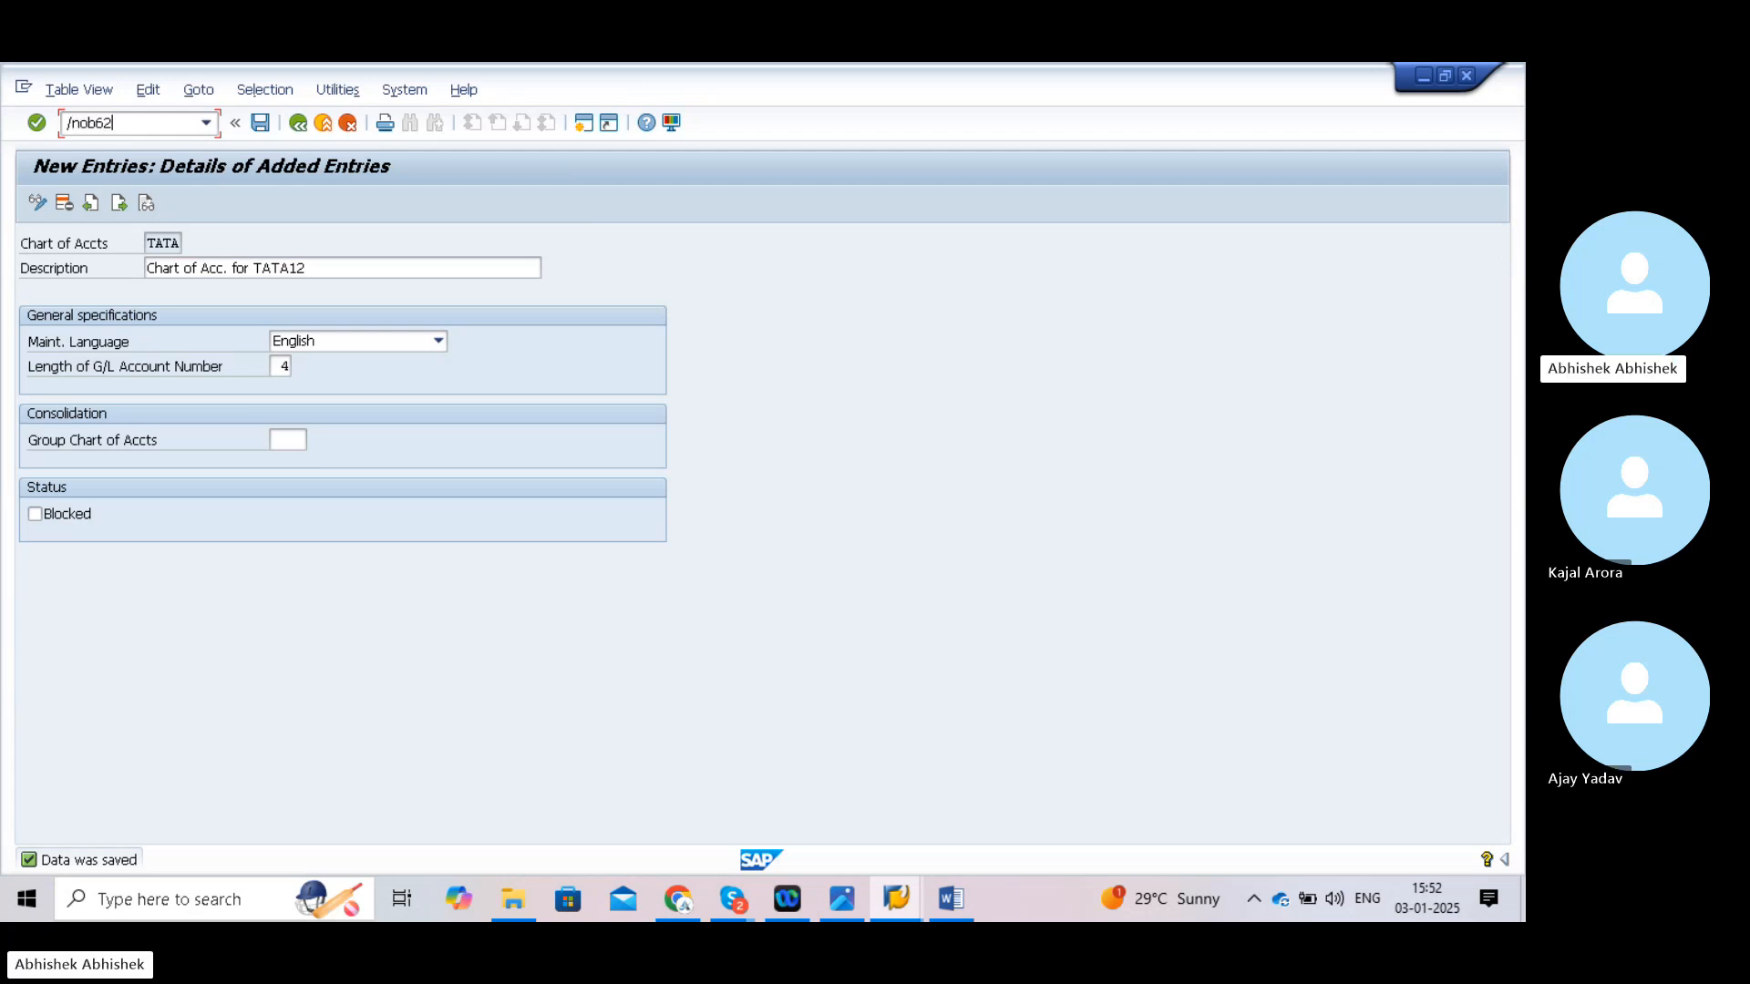
key(Return)
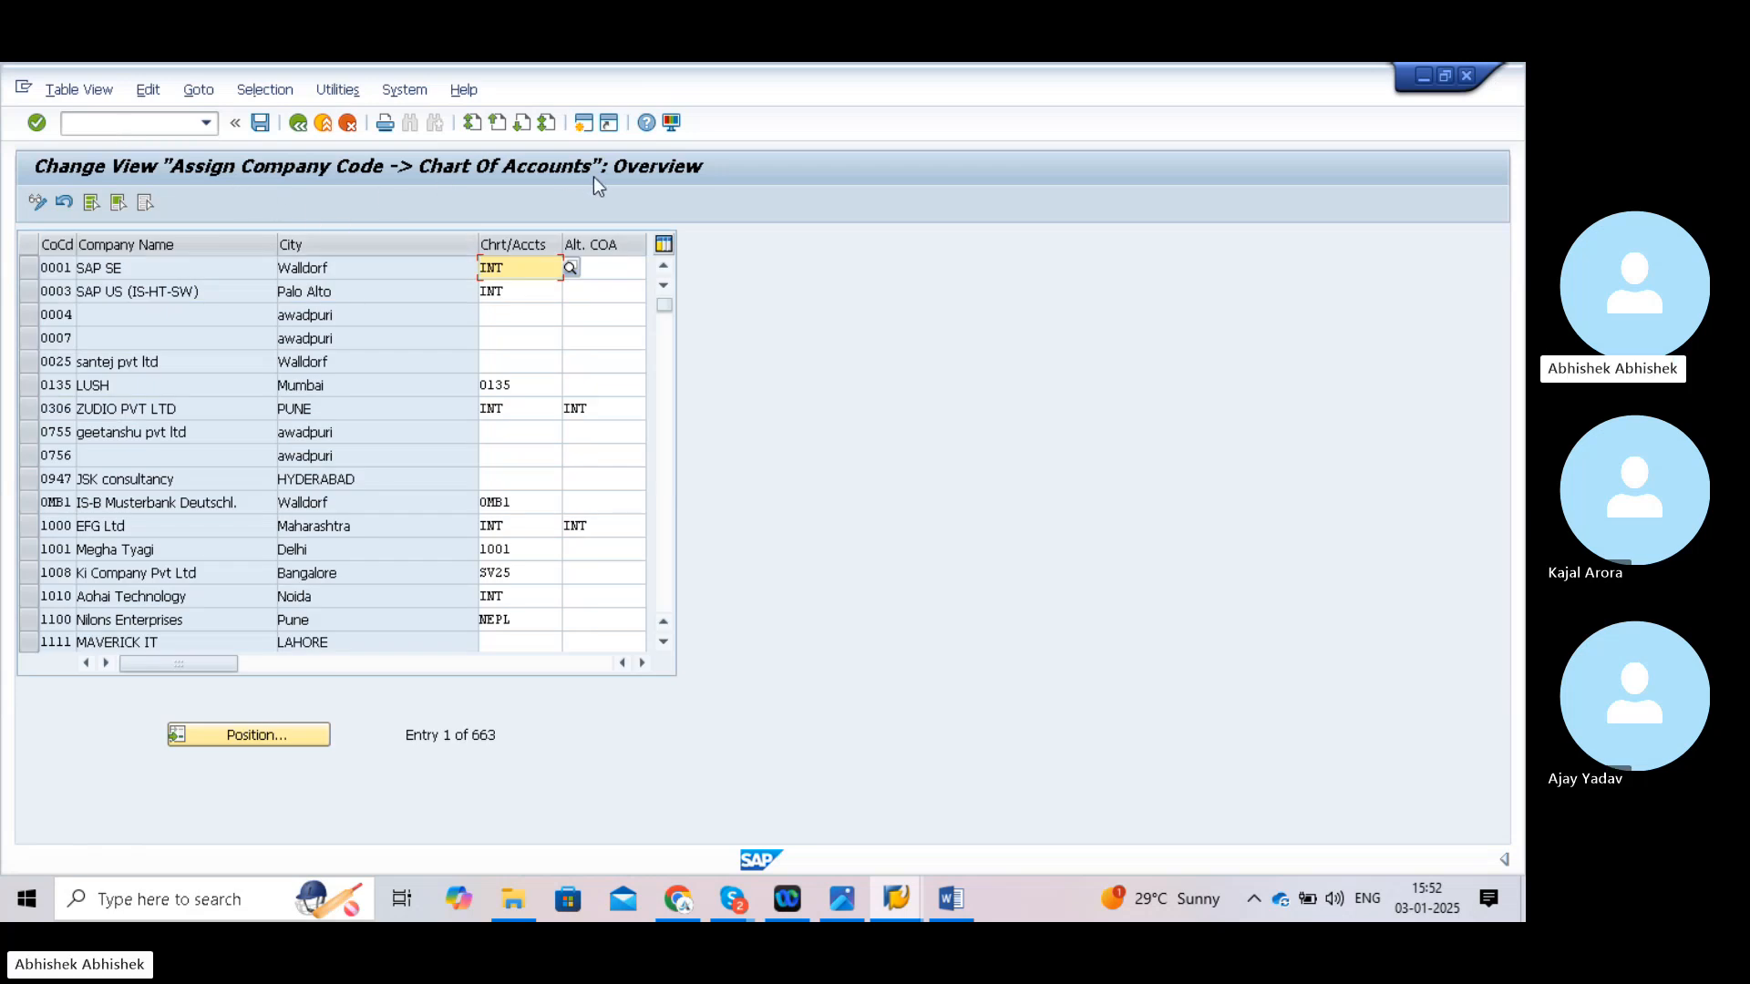
click(100, 125)
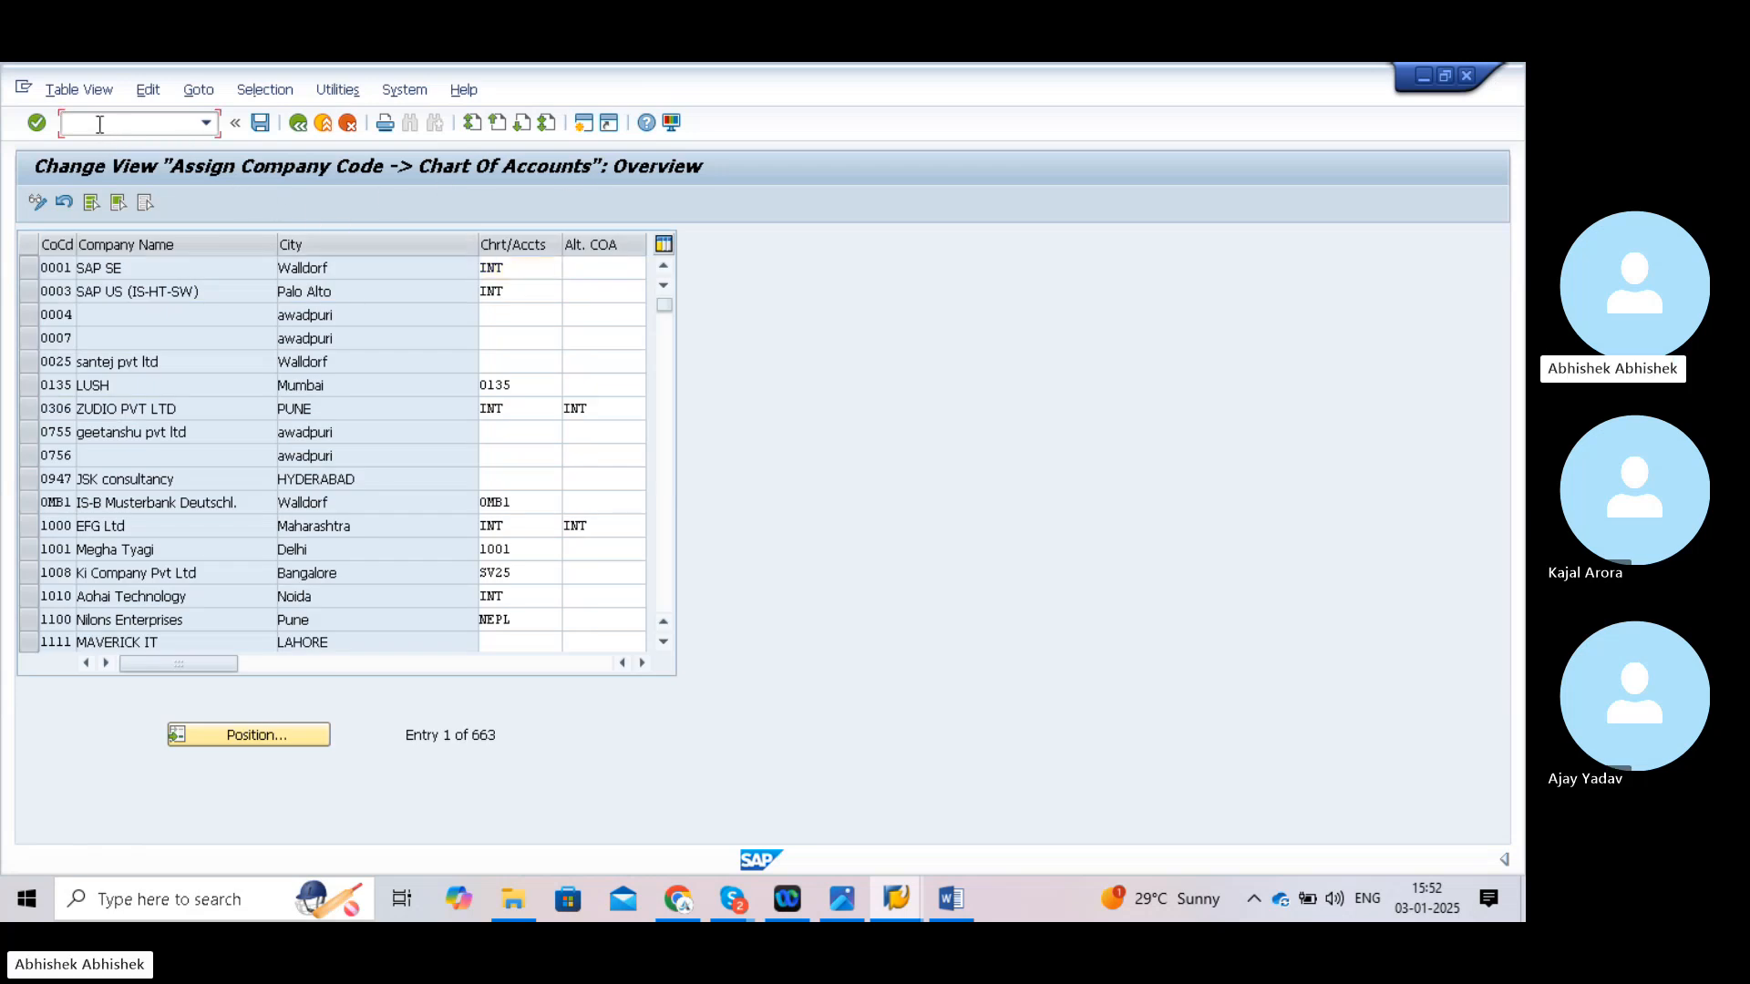
text(/n)
key(Return)
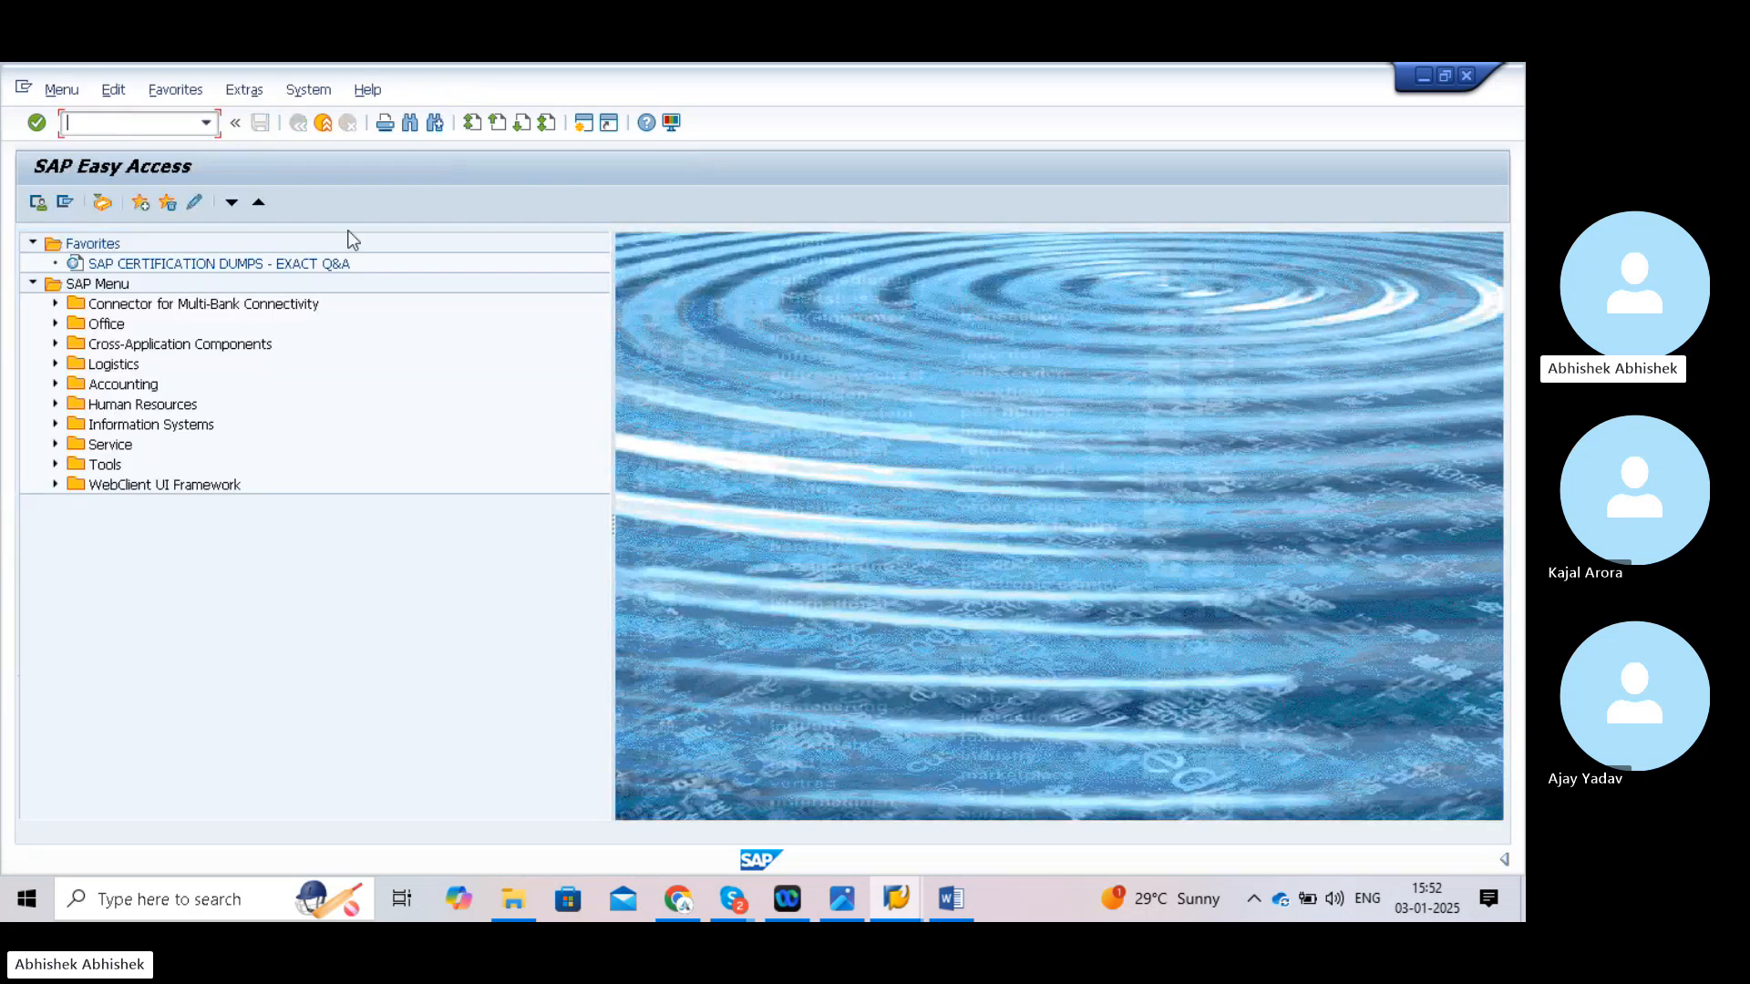
text(spro)
key(Return)
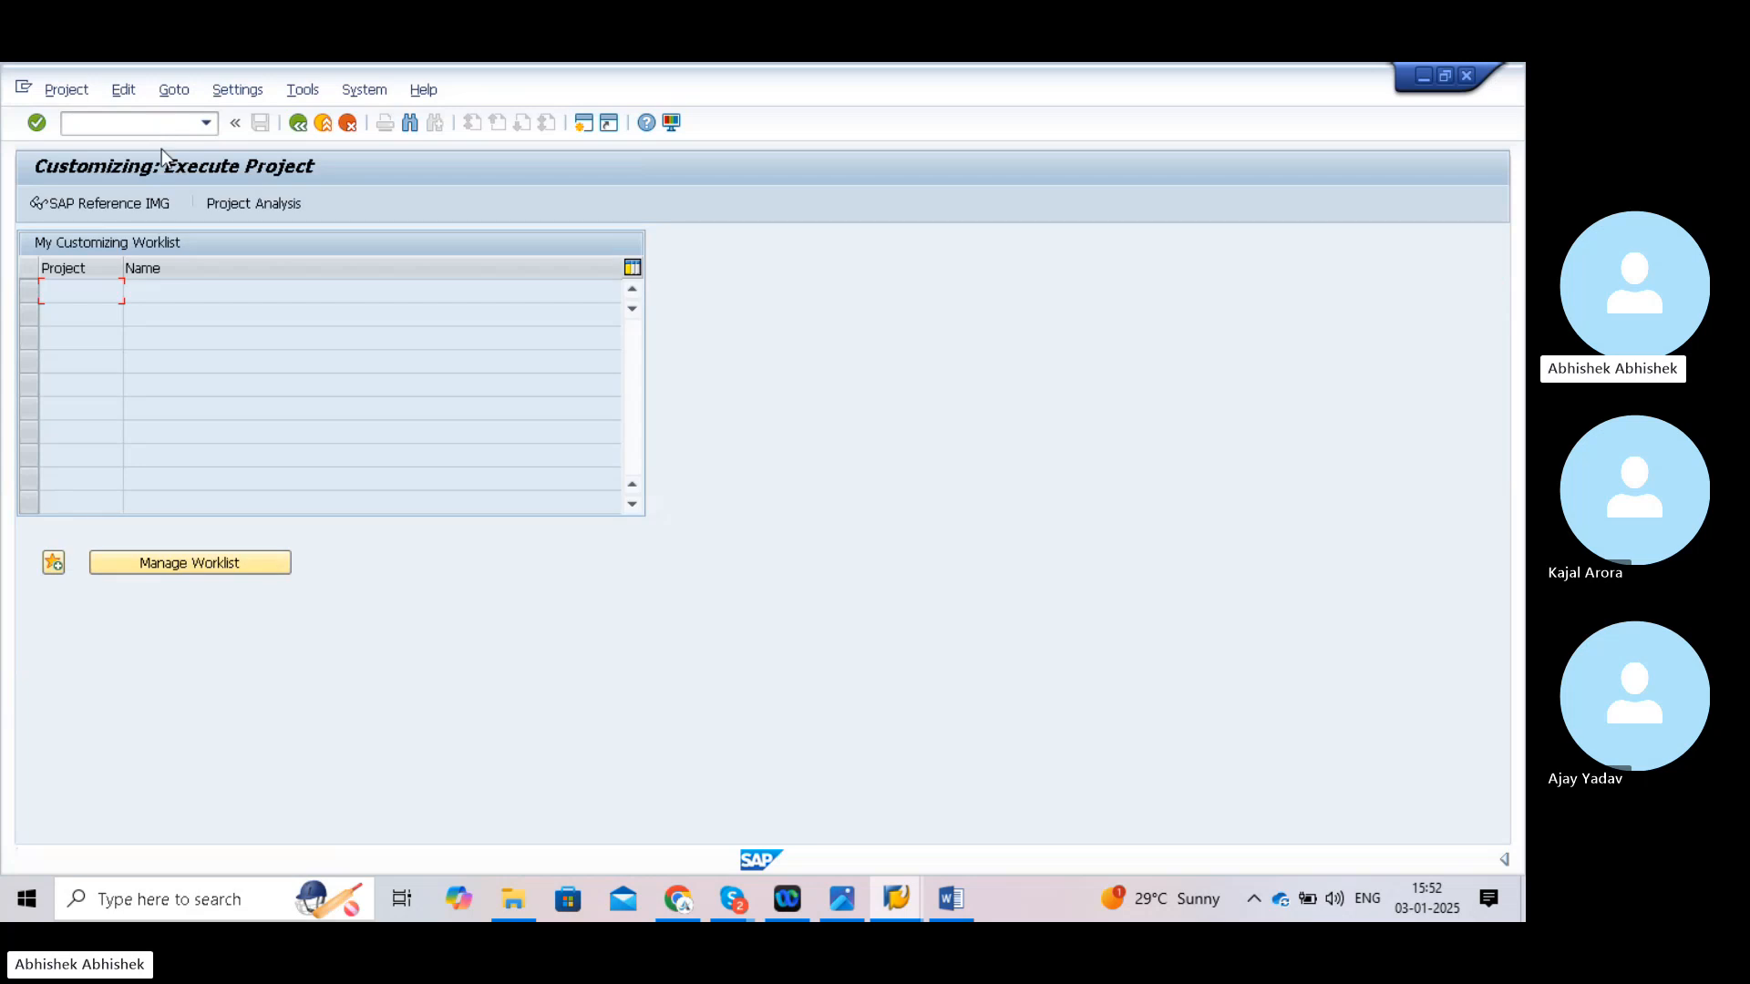
- Expand the Reference IMG to G/L Accounts > Preparations and run Assign Company Code to Chart of Accounts
click(102, 197)
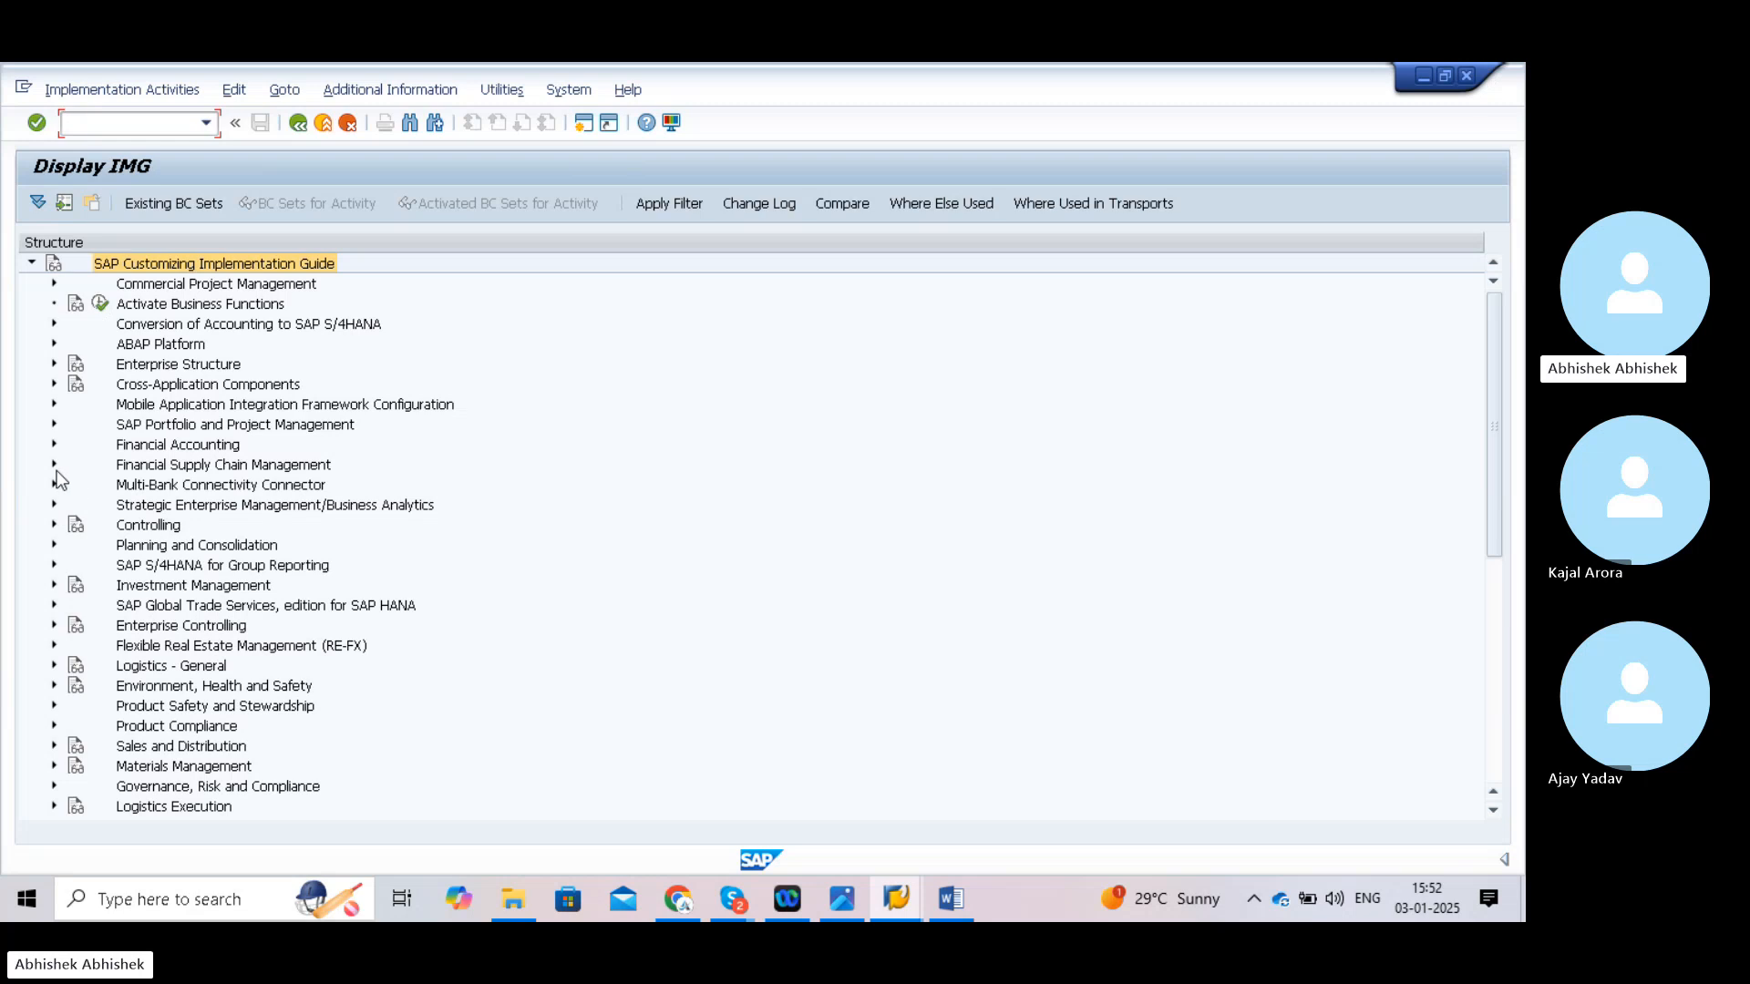
click(54, 444)
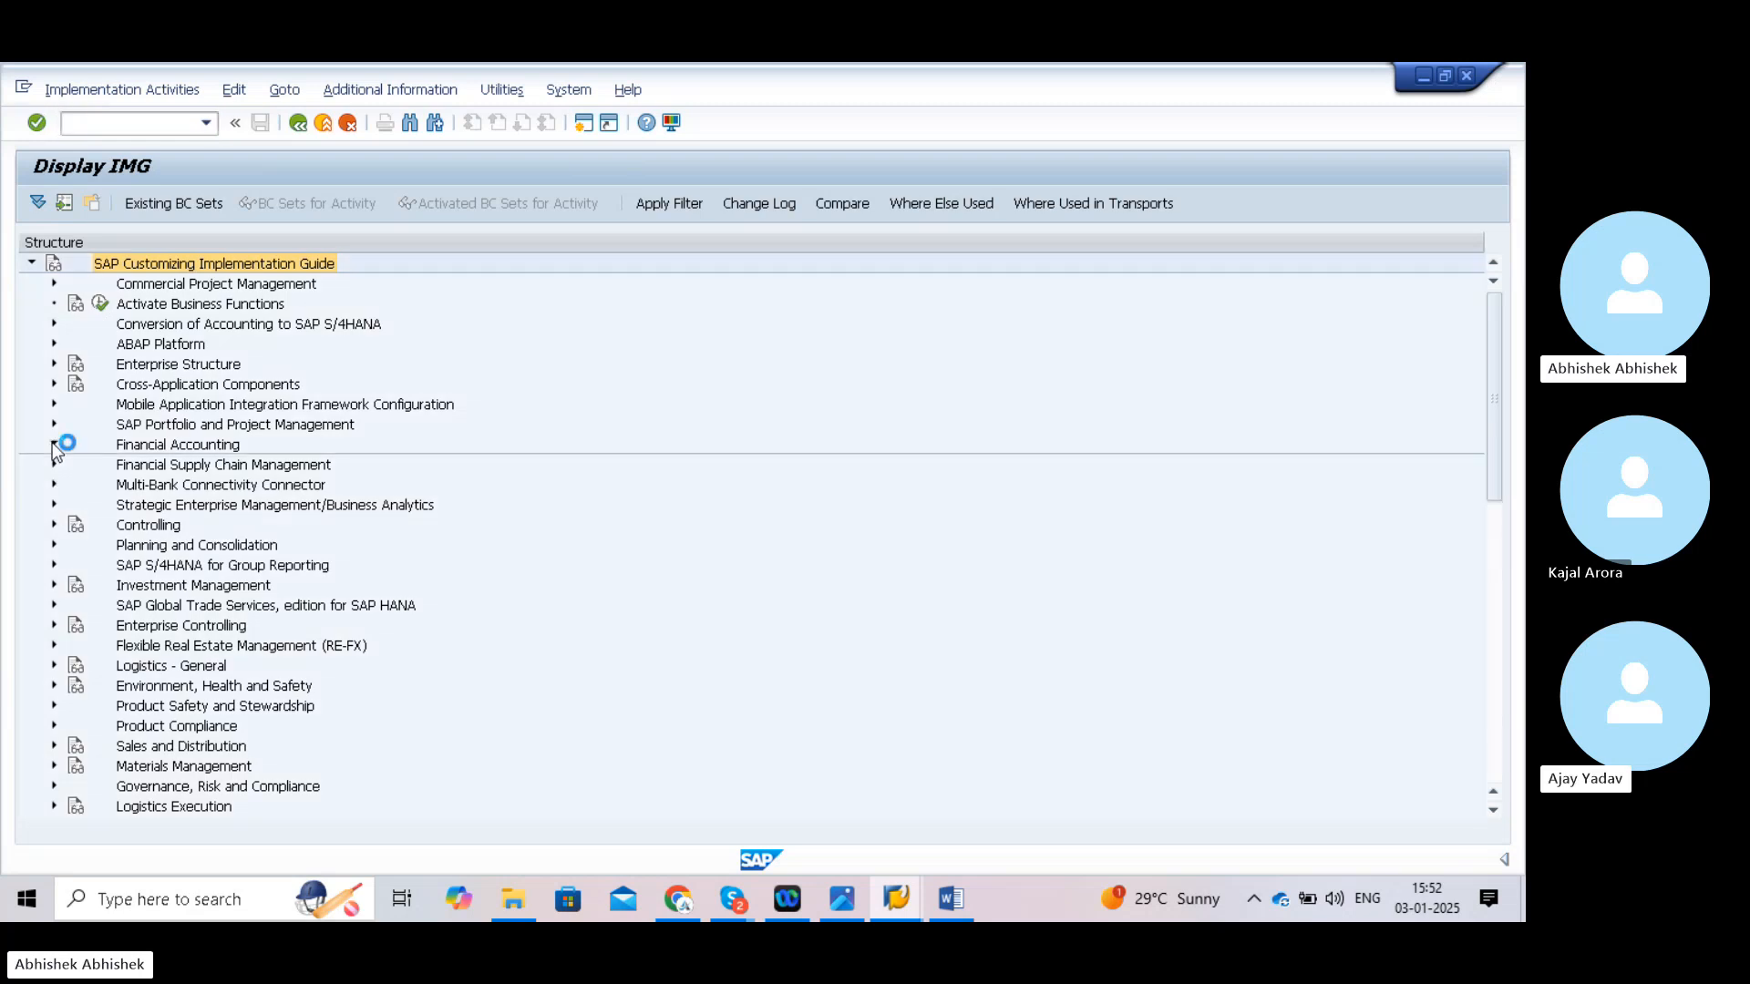
click(77, 486)
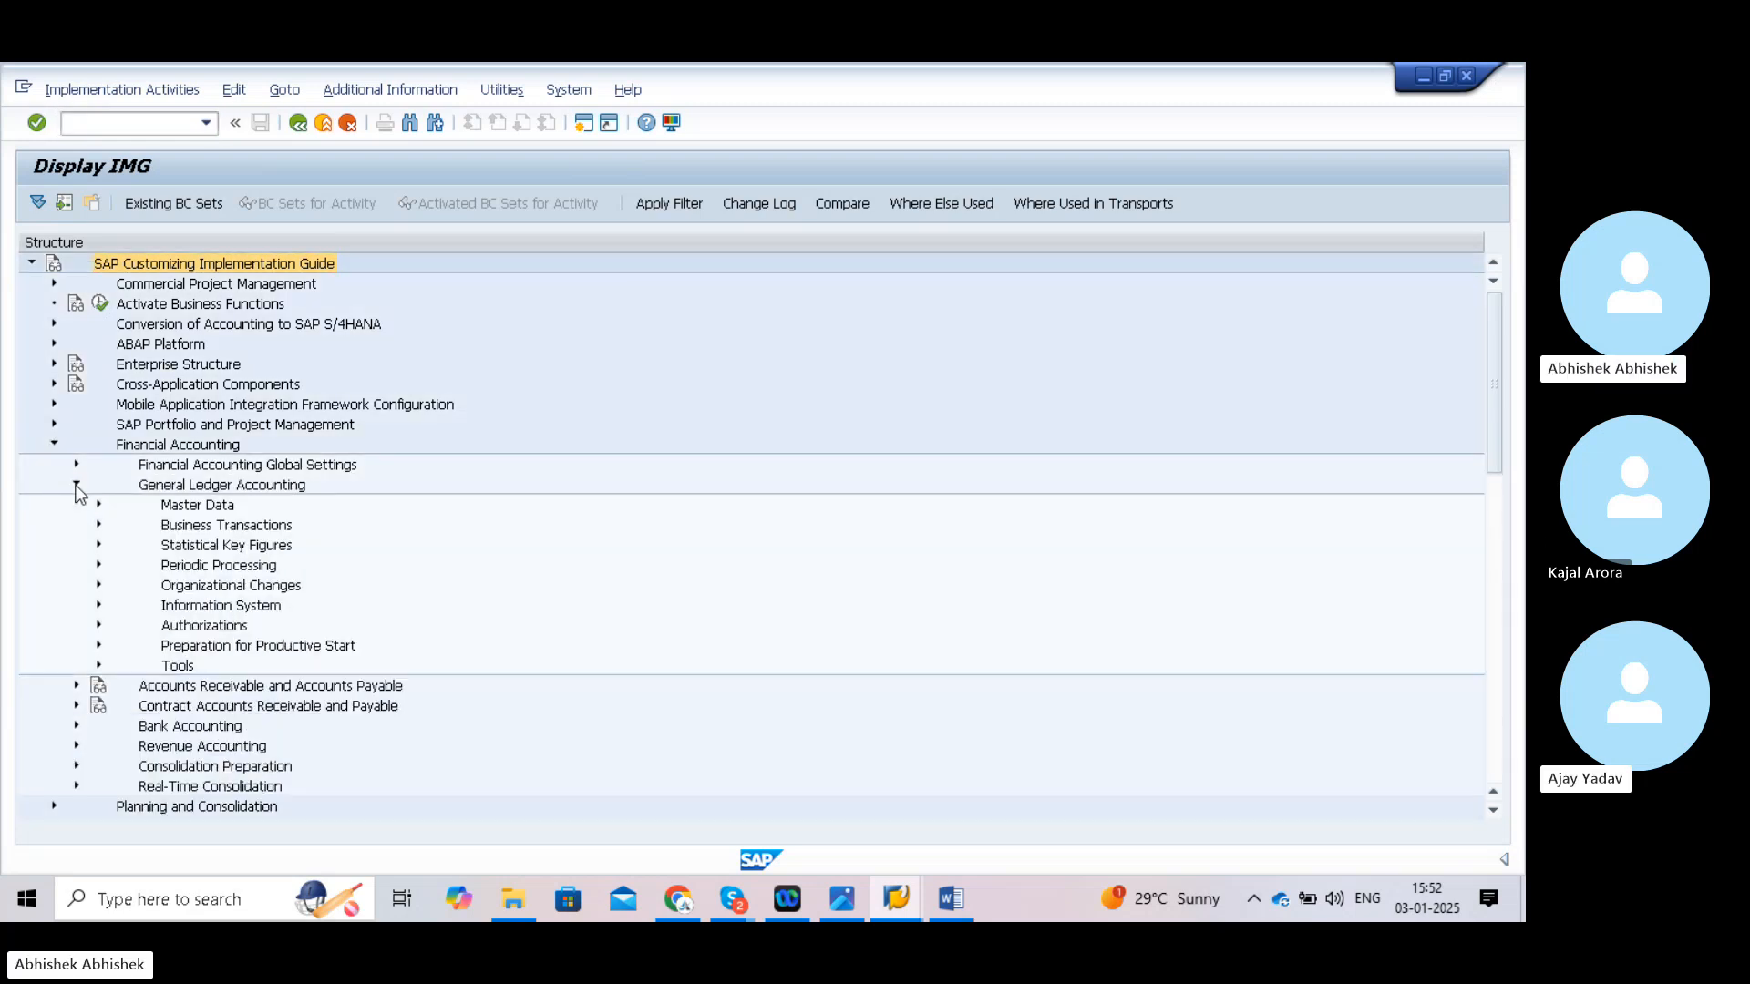
click(98, 503)
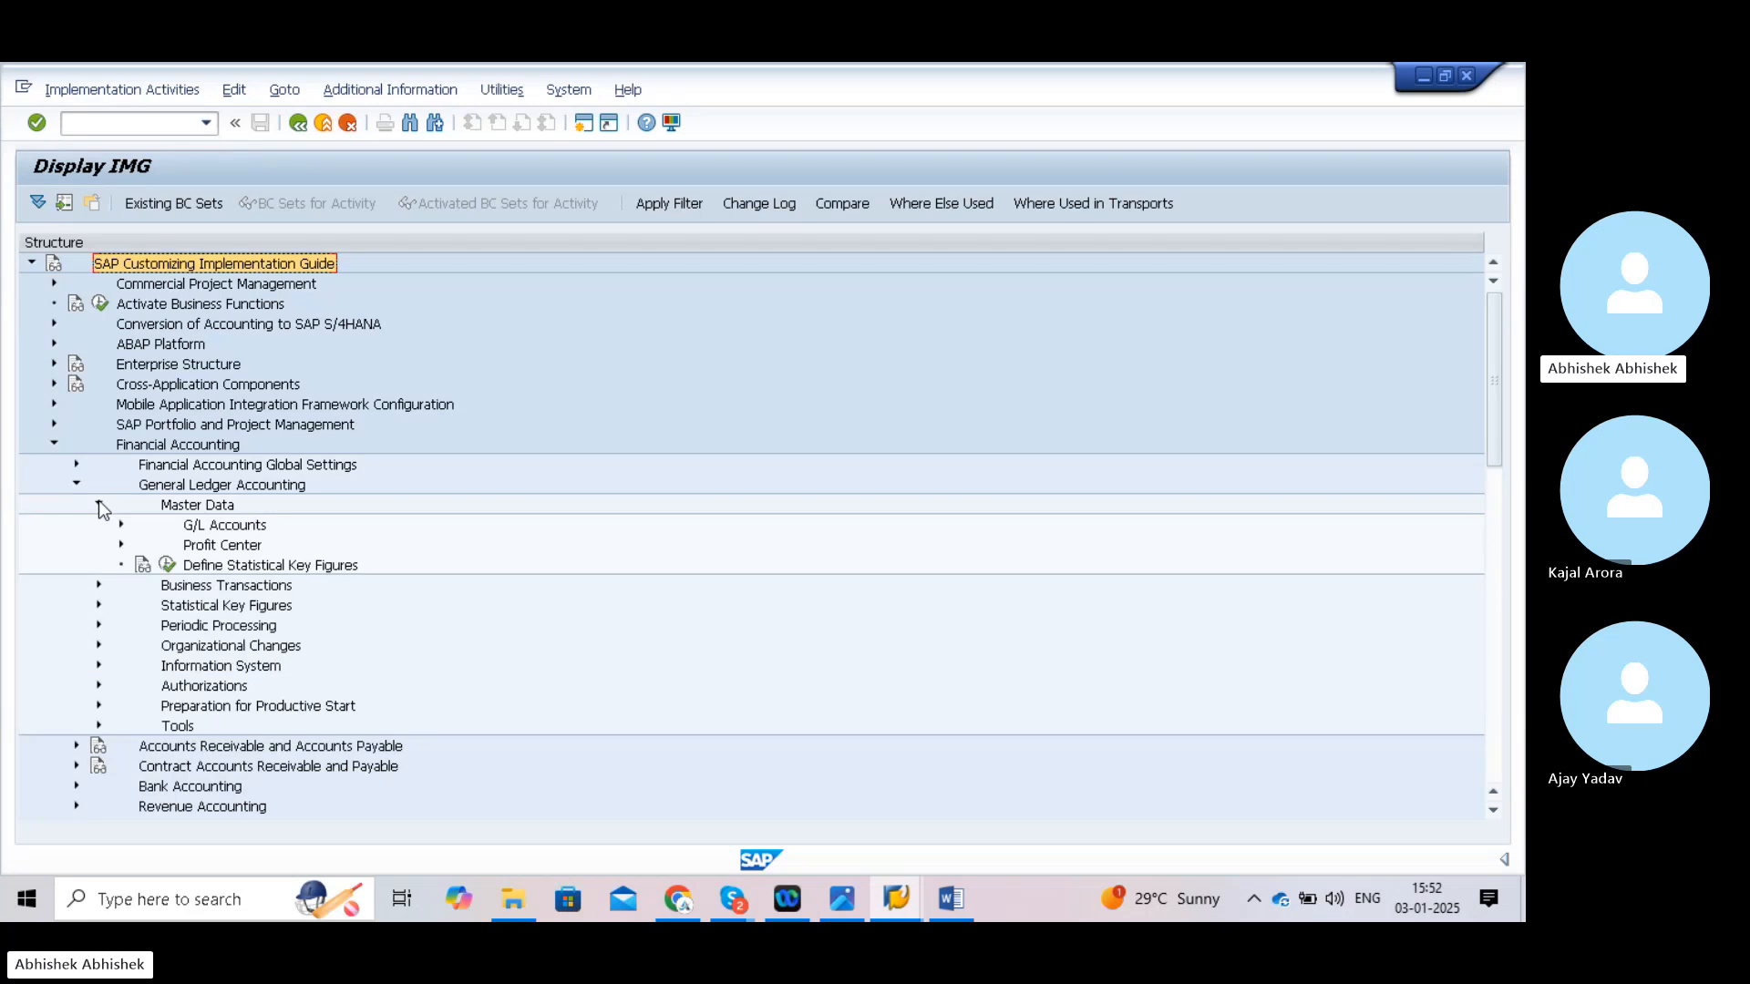
click(121, 525)
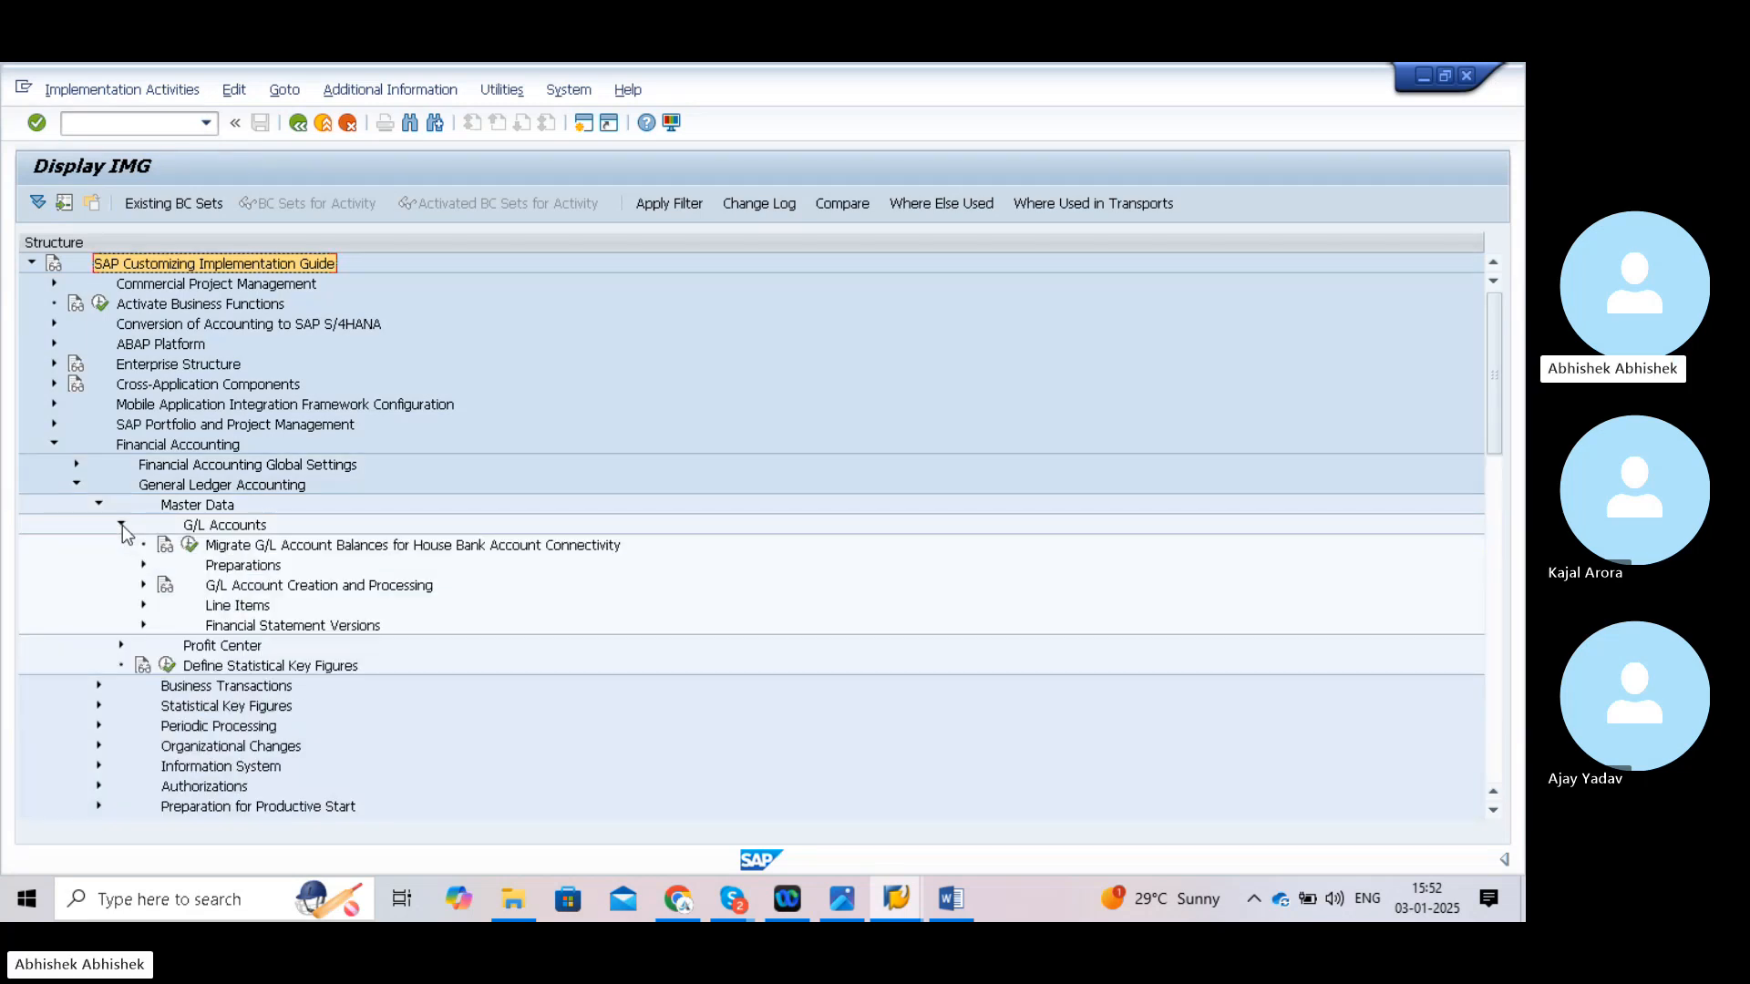
click(144, 565)
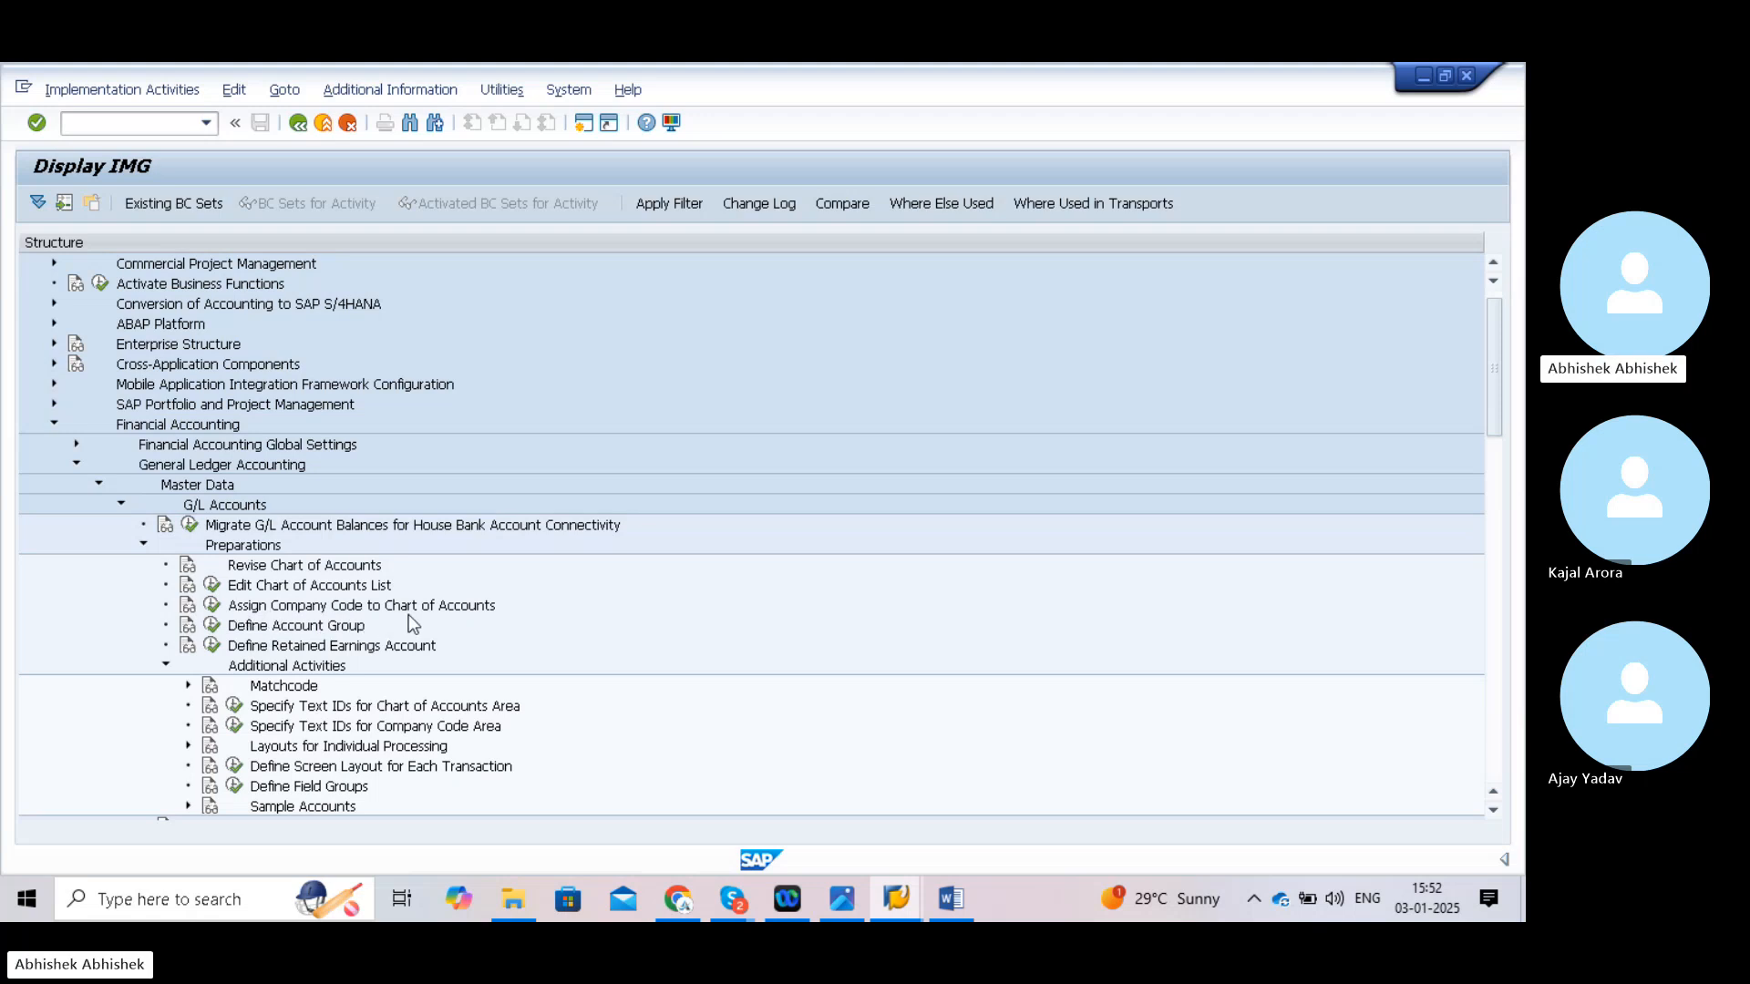
click(211, 606)
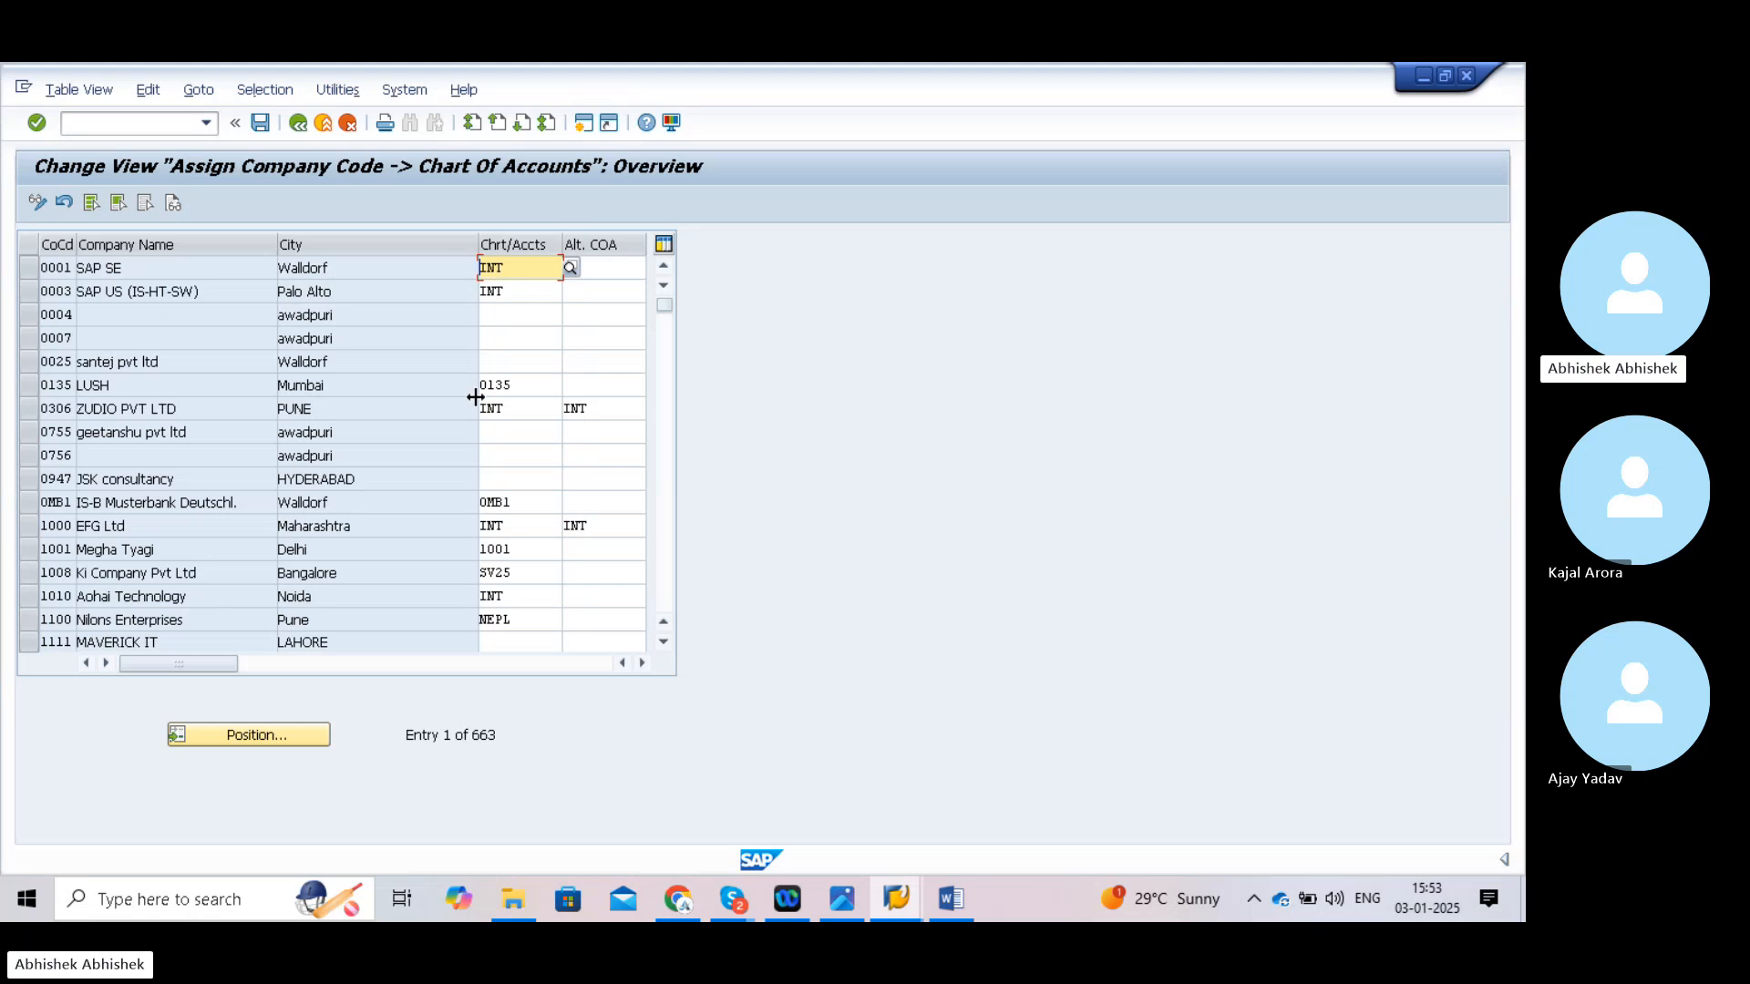
- Assign chart of accounts TATA to company code TATA and save it under the customizing request
click(252, 737)
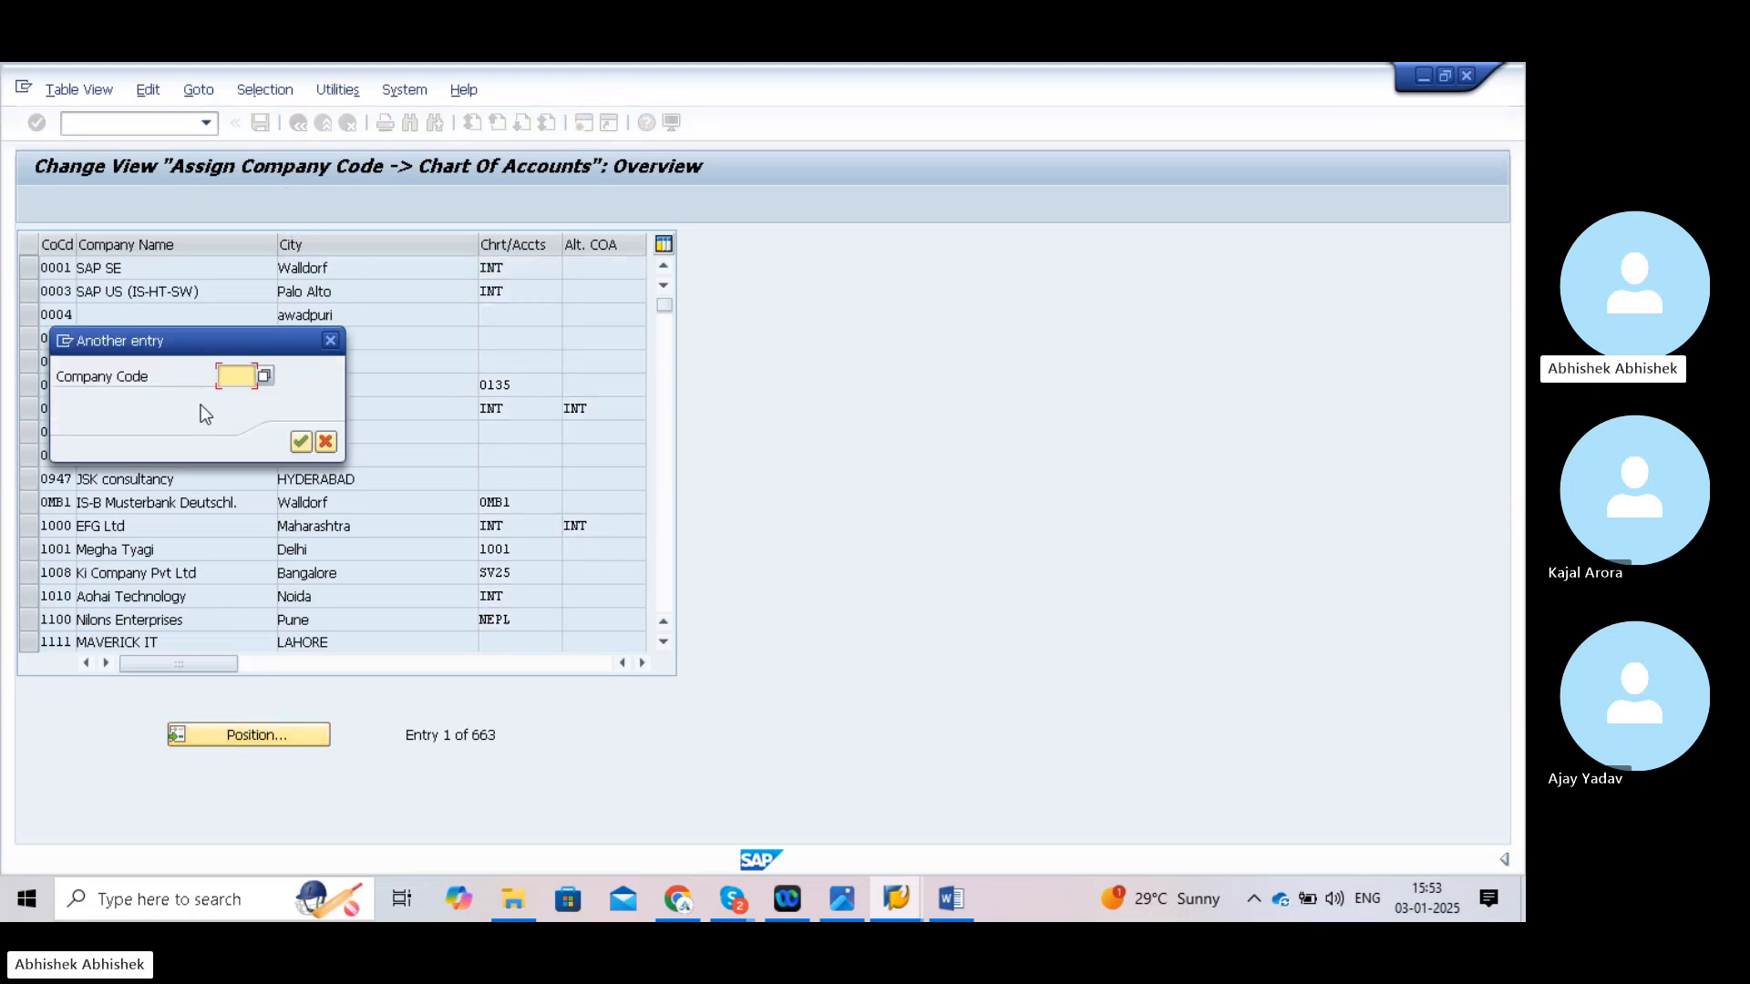
text(TATA)
click(302, 443)
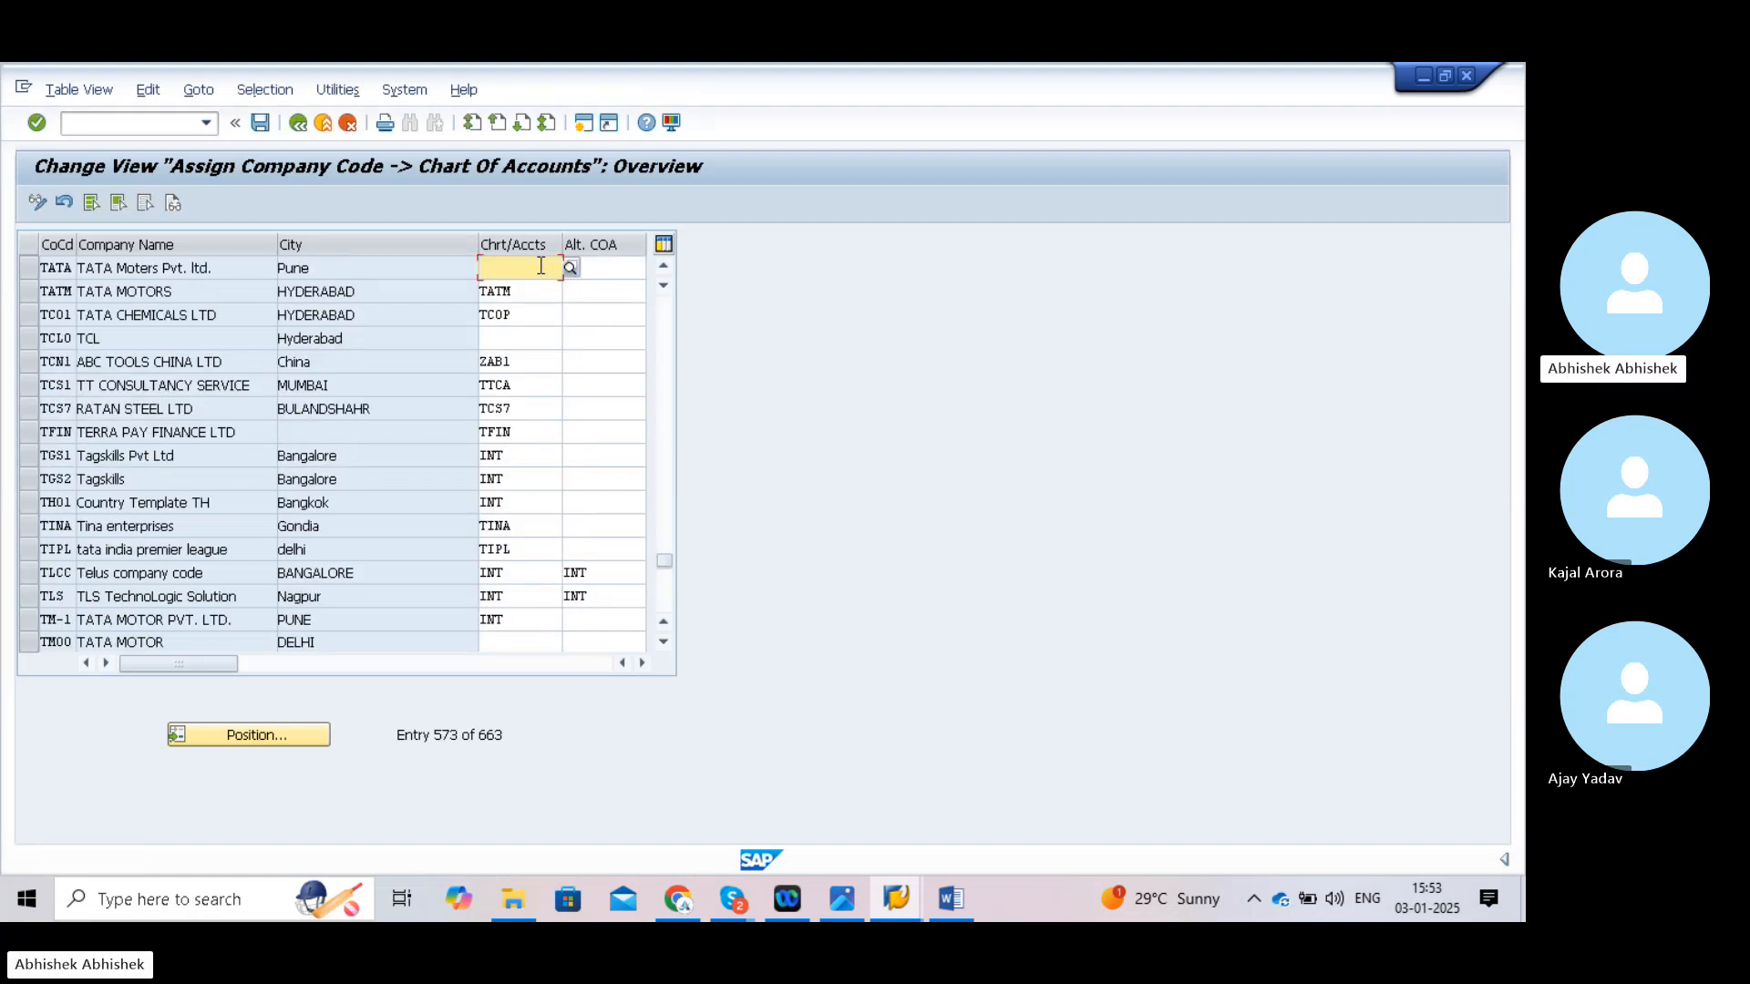
text(TATA)
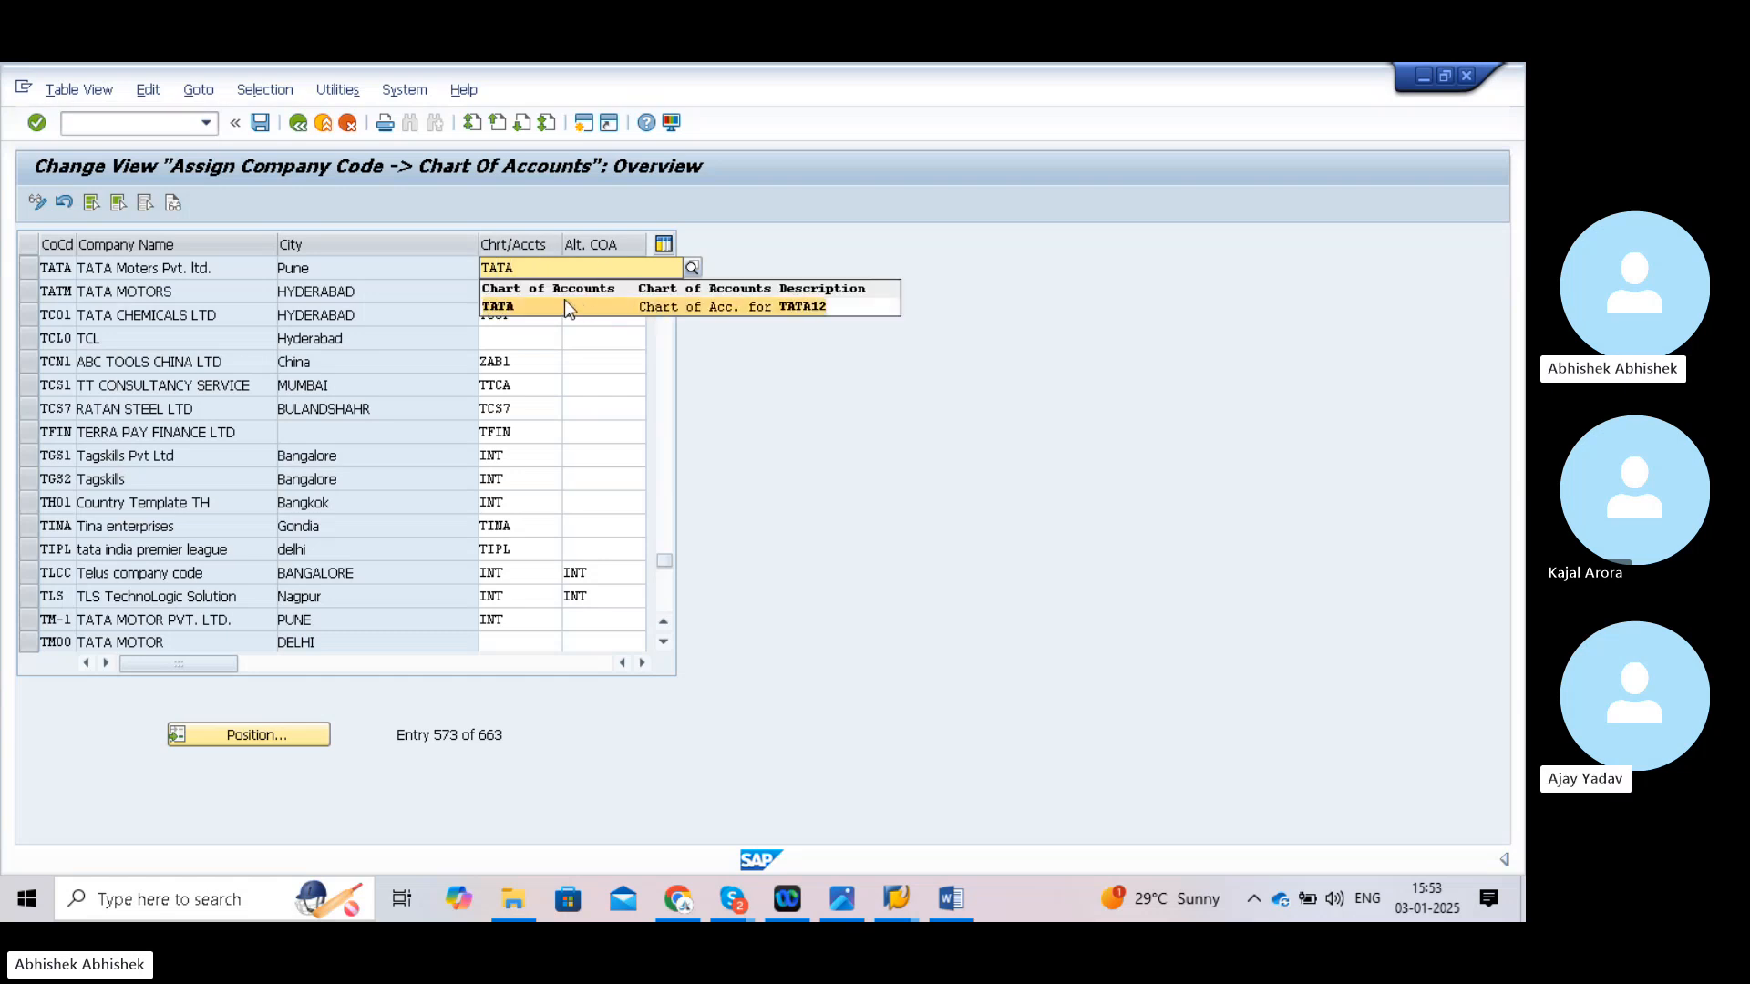
click(539, 305)
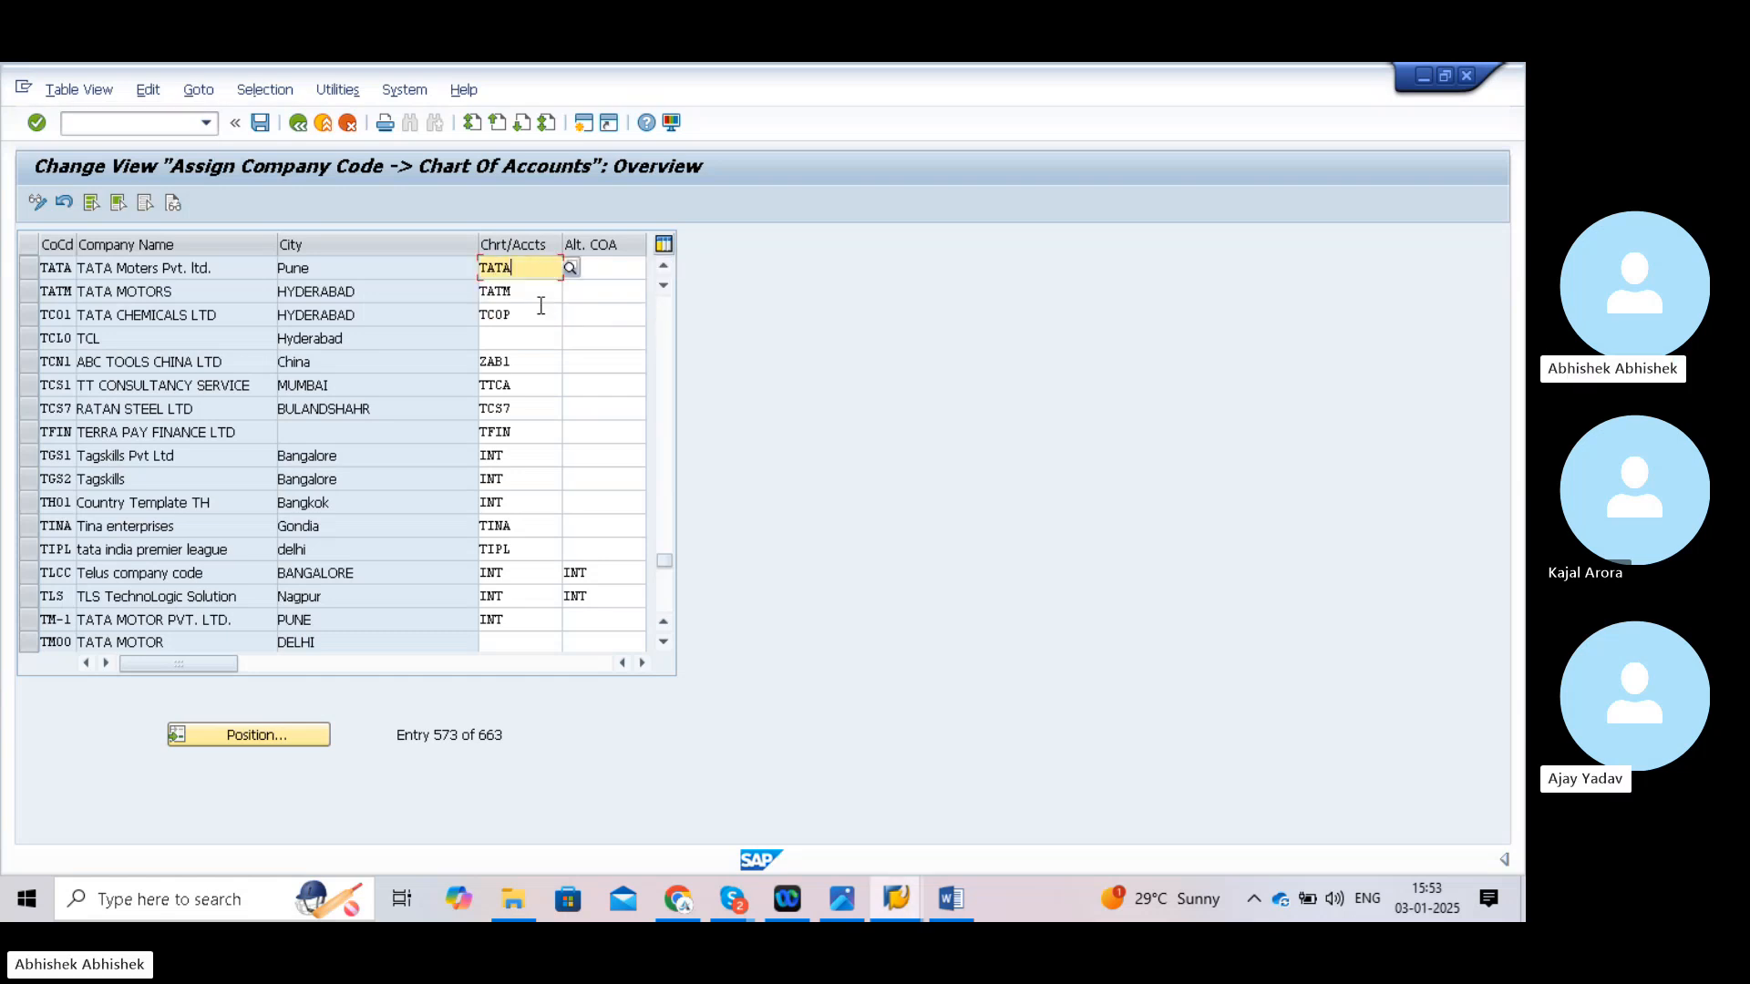
click(260, 124)
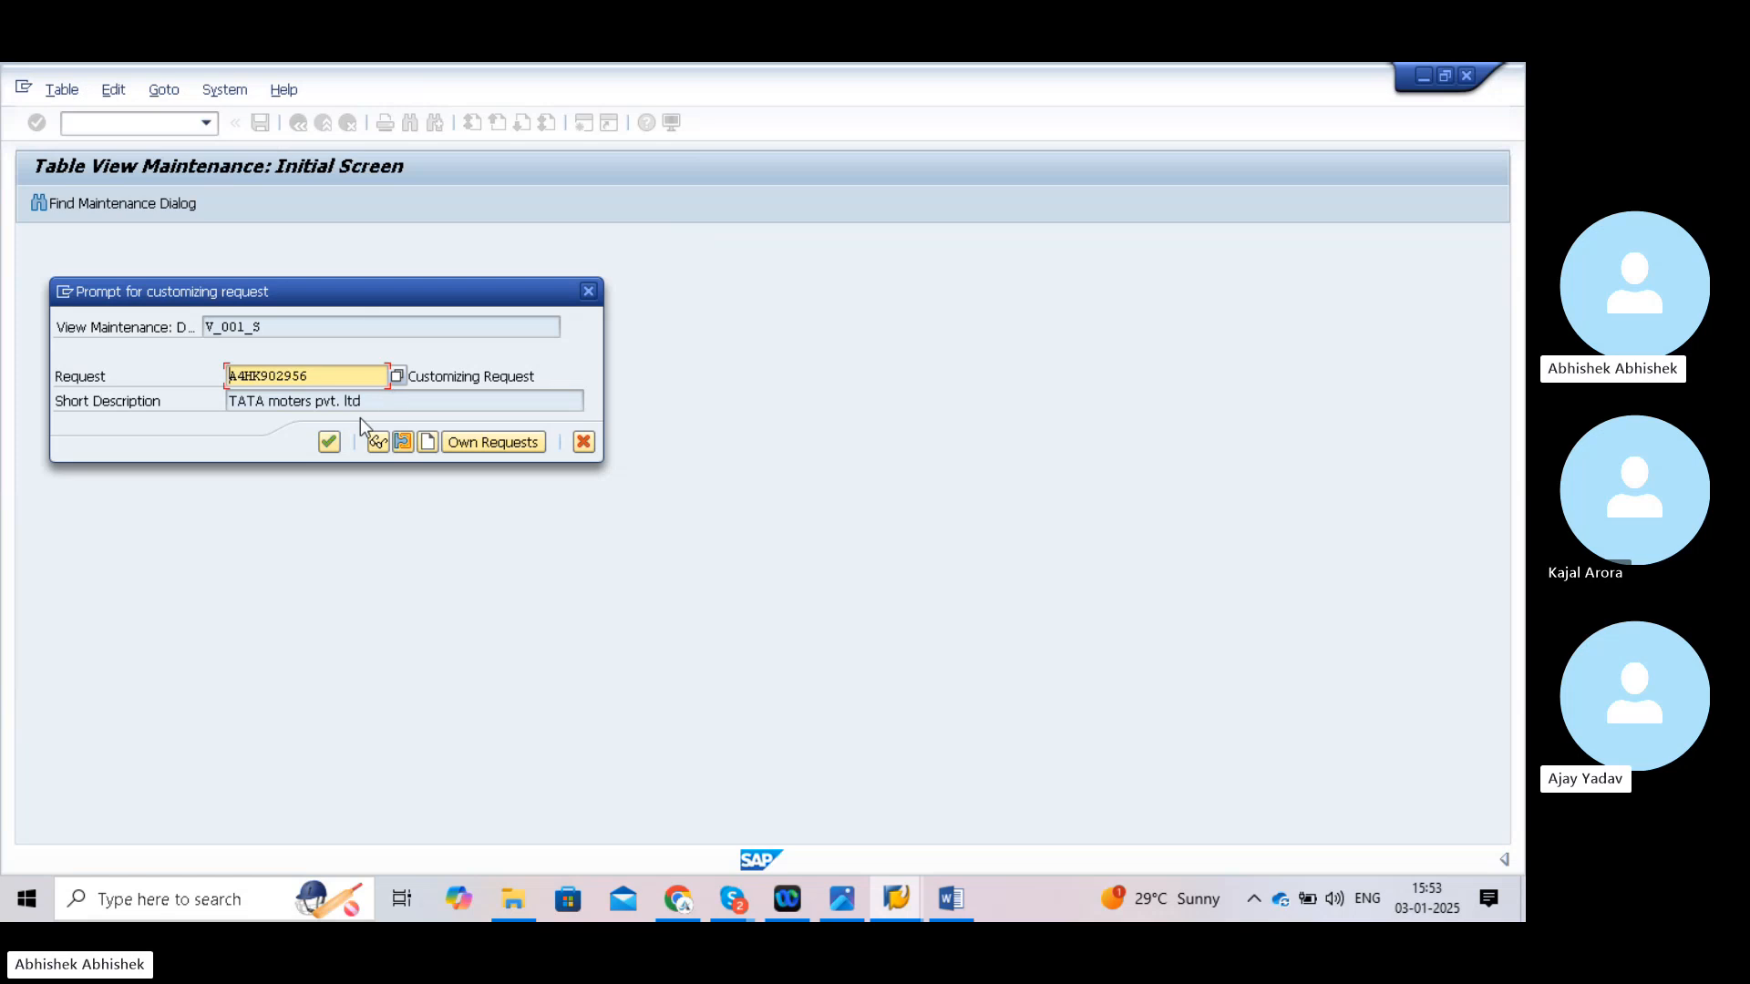
click(330, 442)
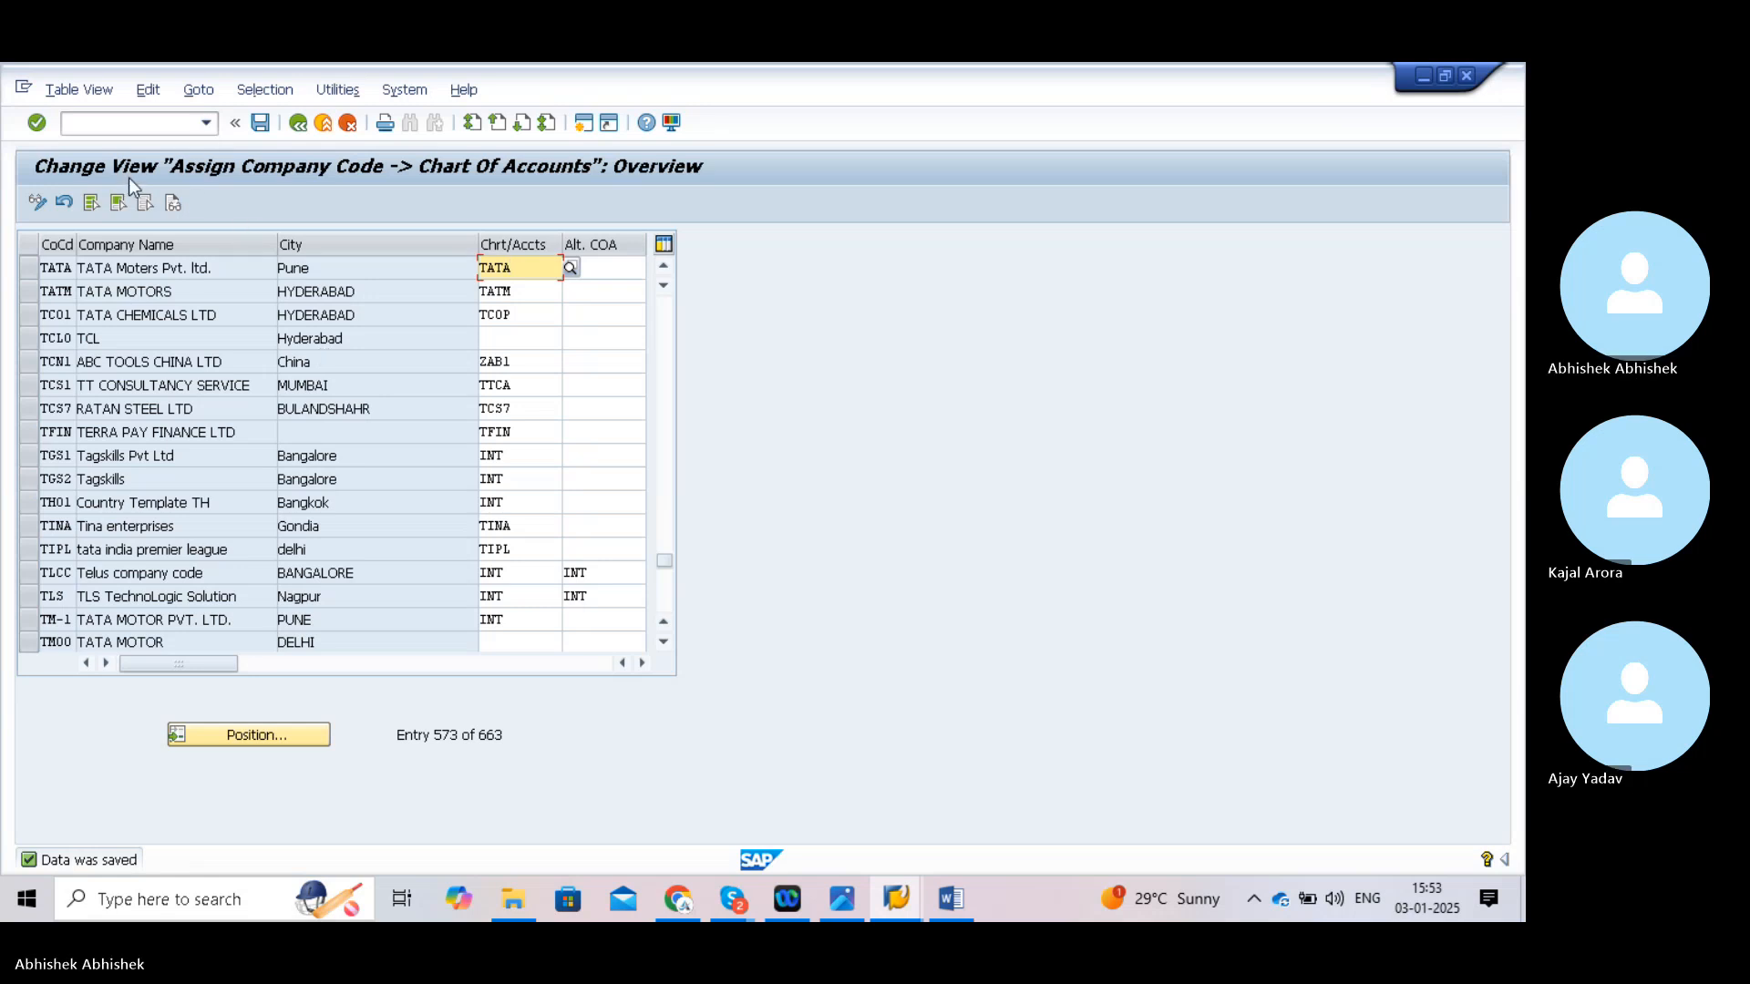
click(120, 123)
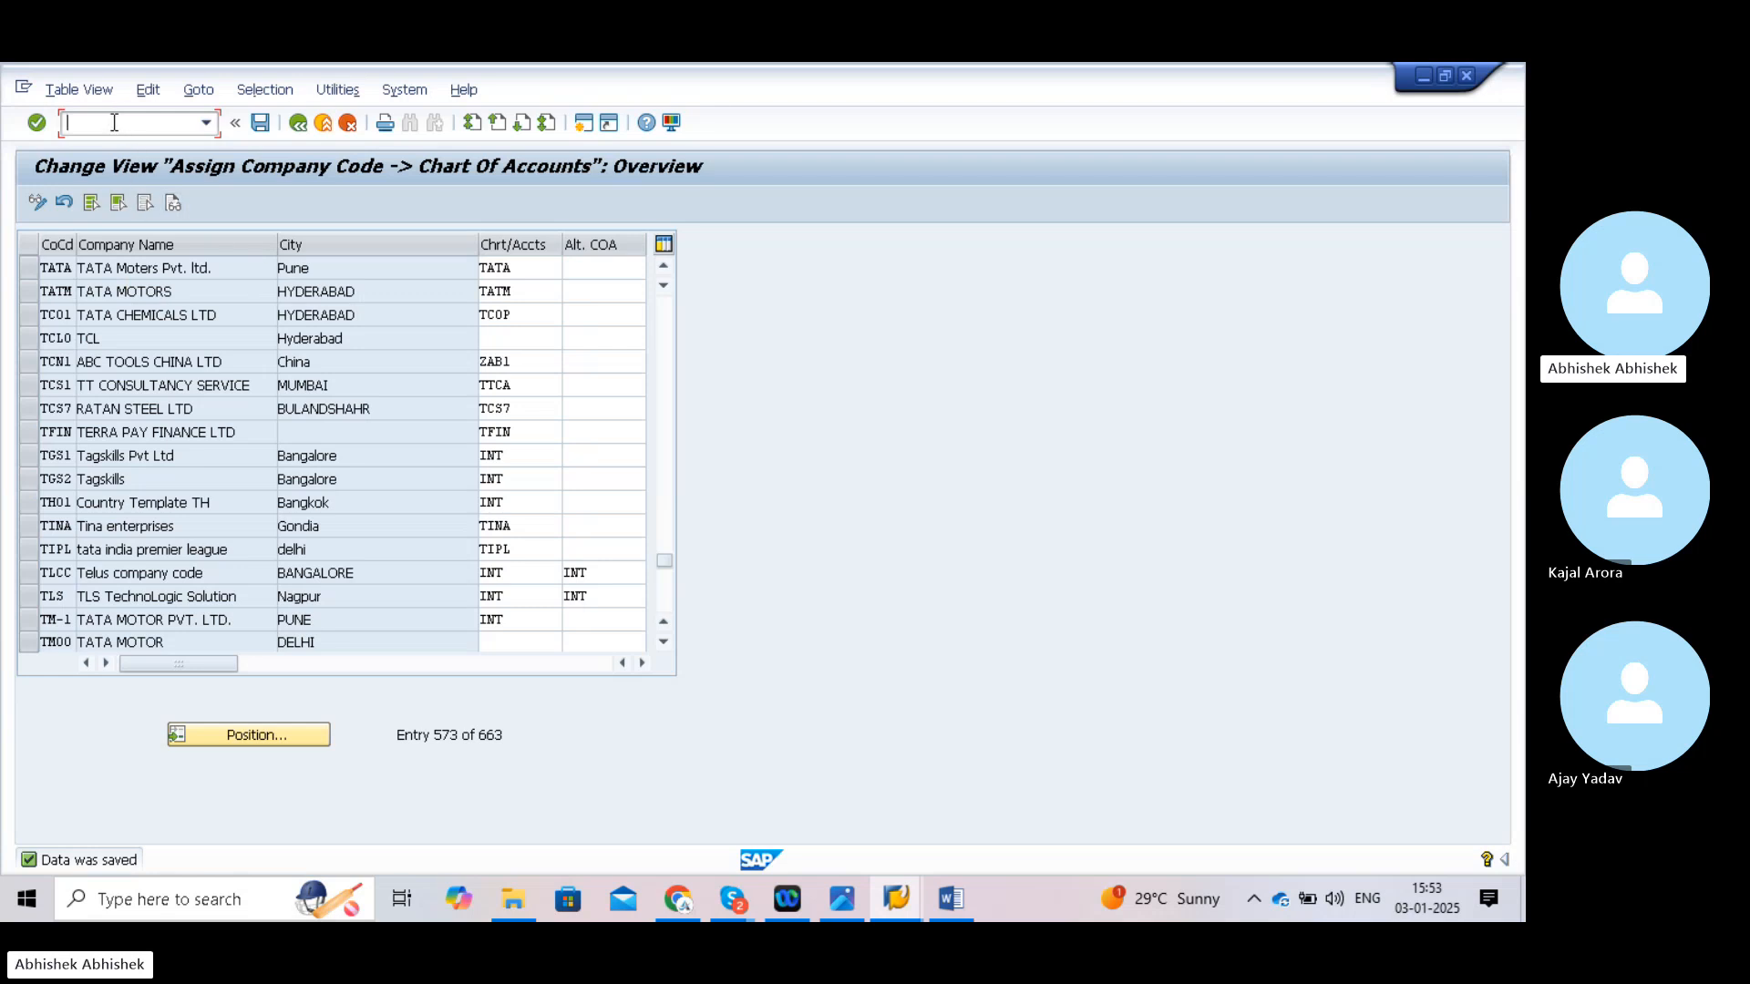
- Run /nobd4 to list the existing G/L account groups with their account number ranges
text(/nobd4)
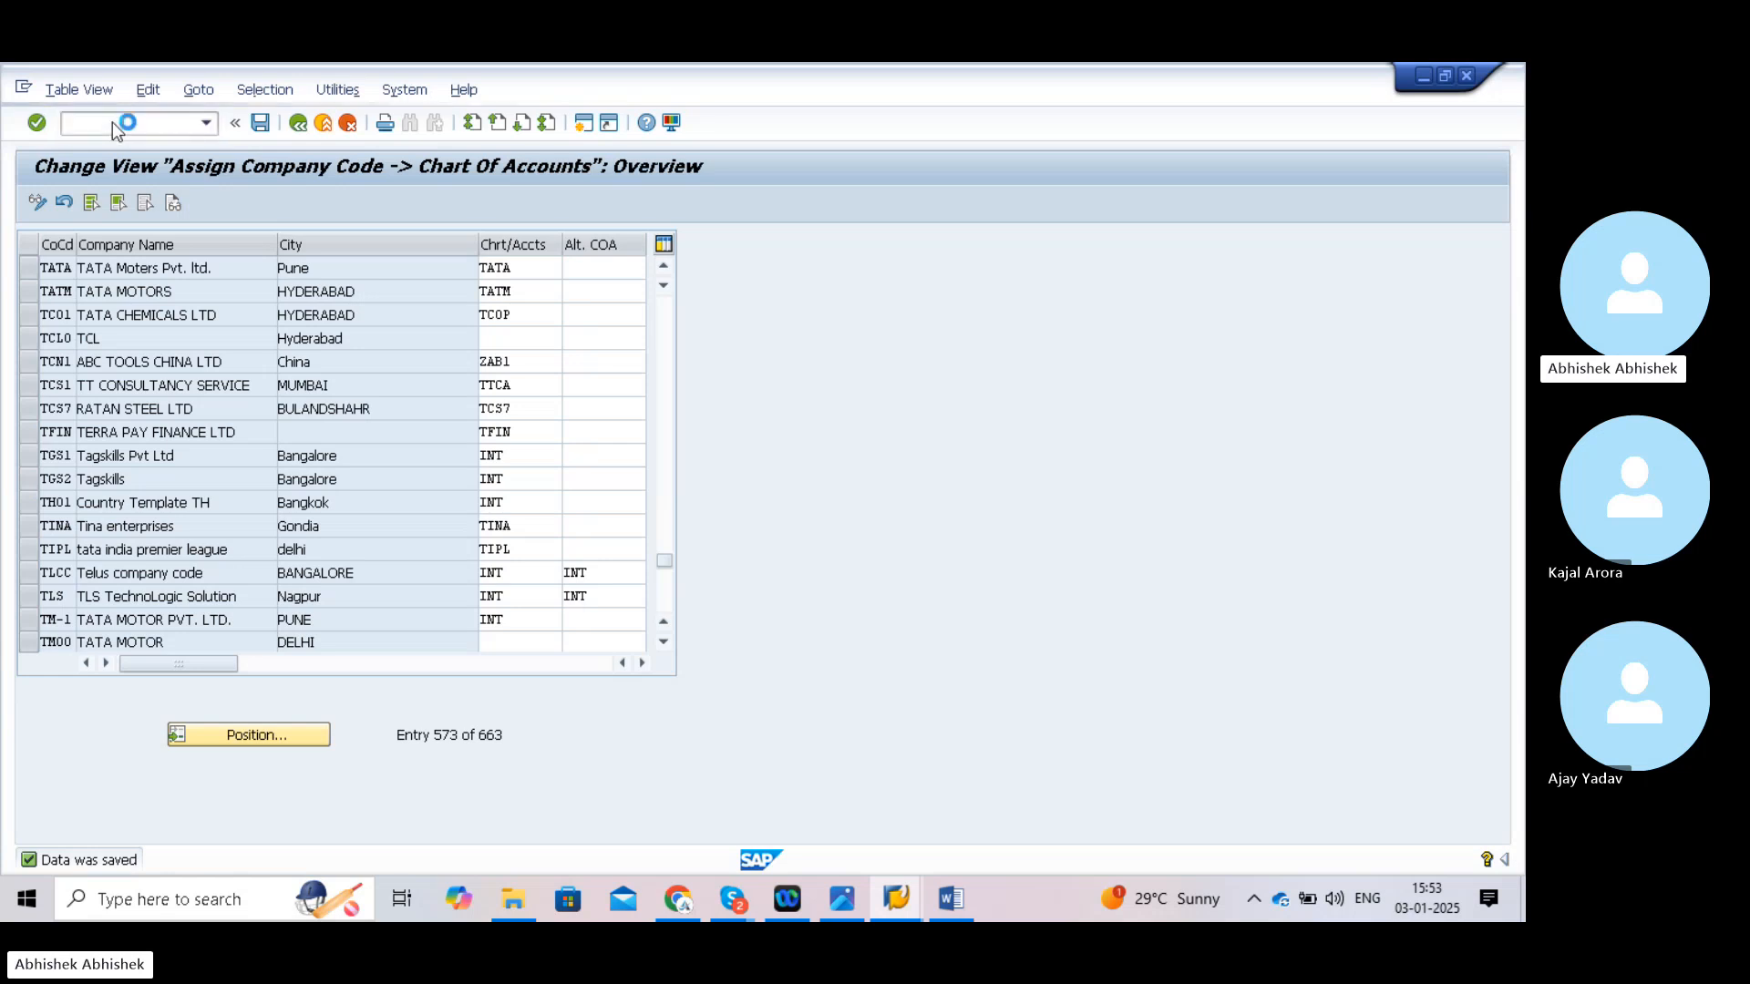
key(Return)
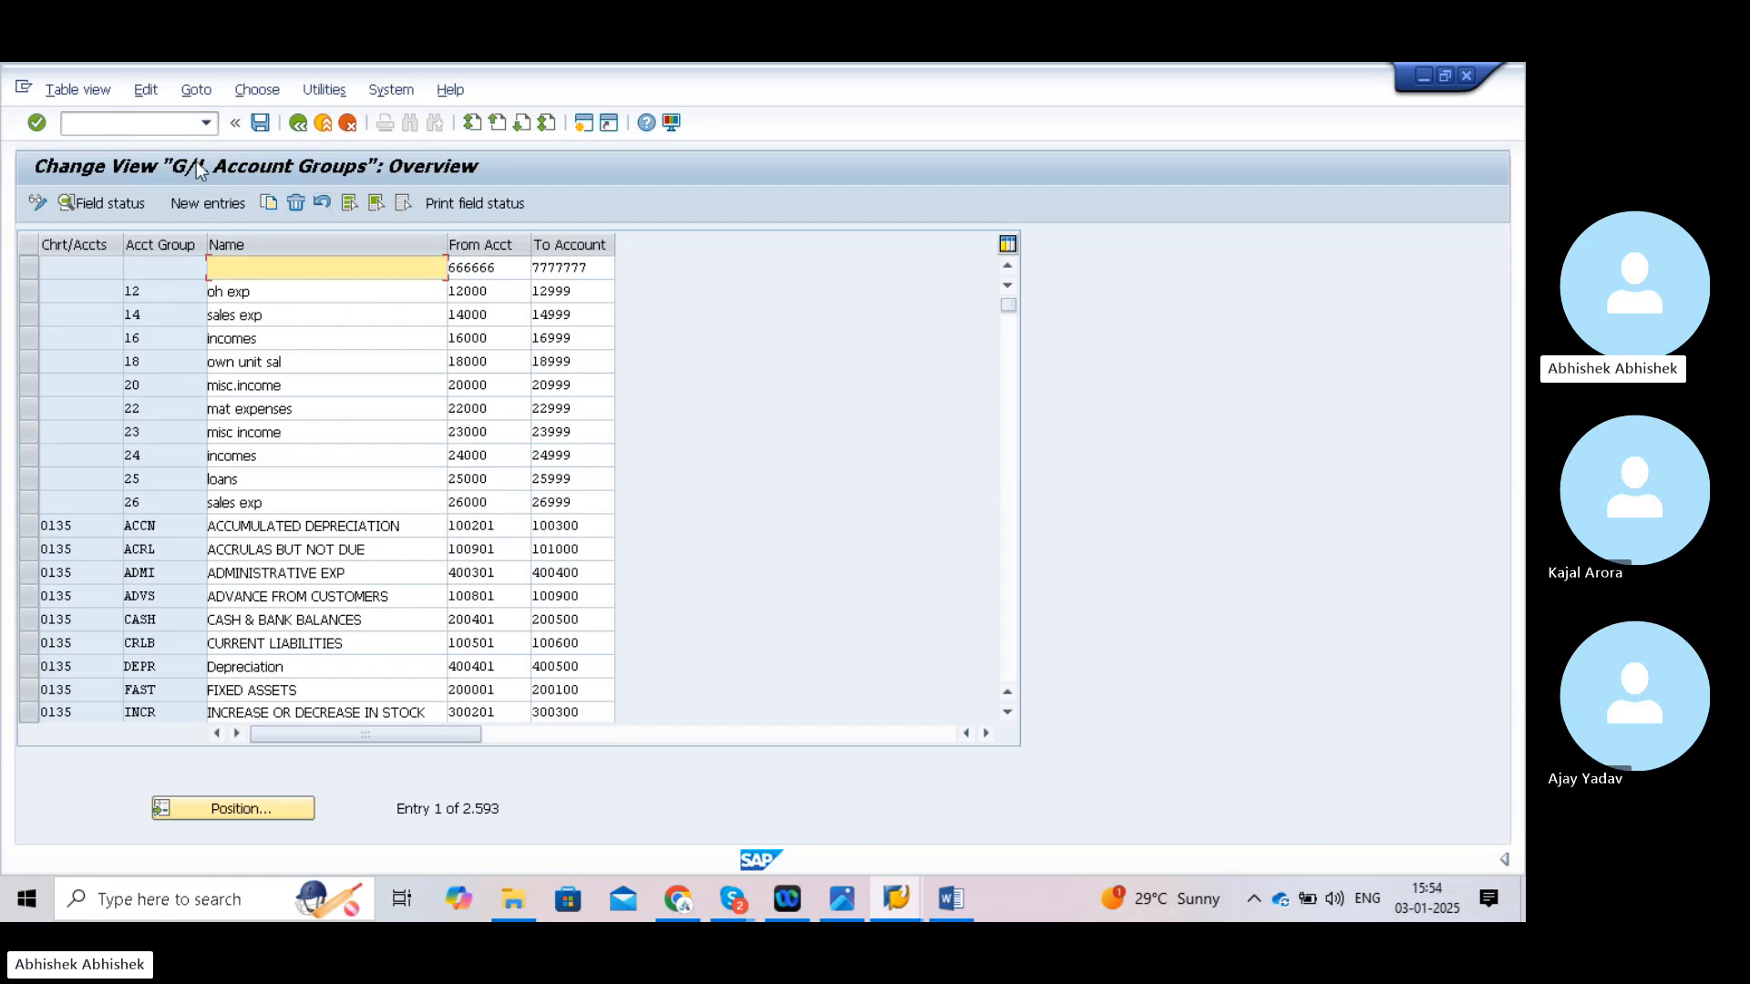
click(134, 122)
- Return to Easy Access, start the customizing screen, and expand the IMG to G/L Accounts > Preparations
text(/)
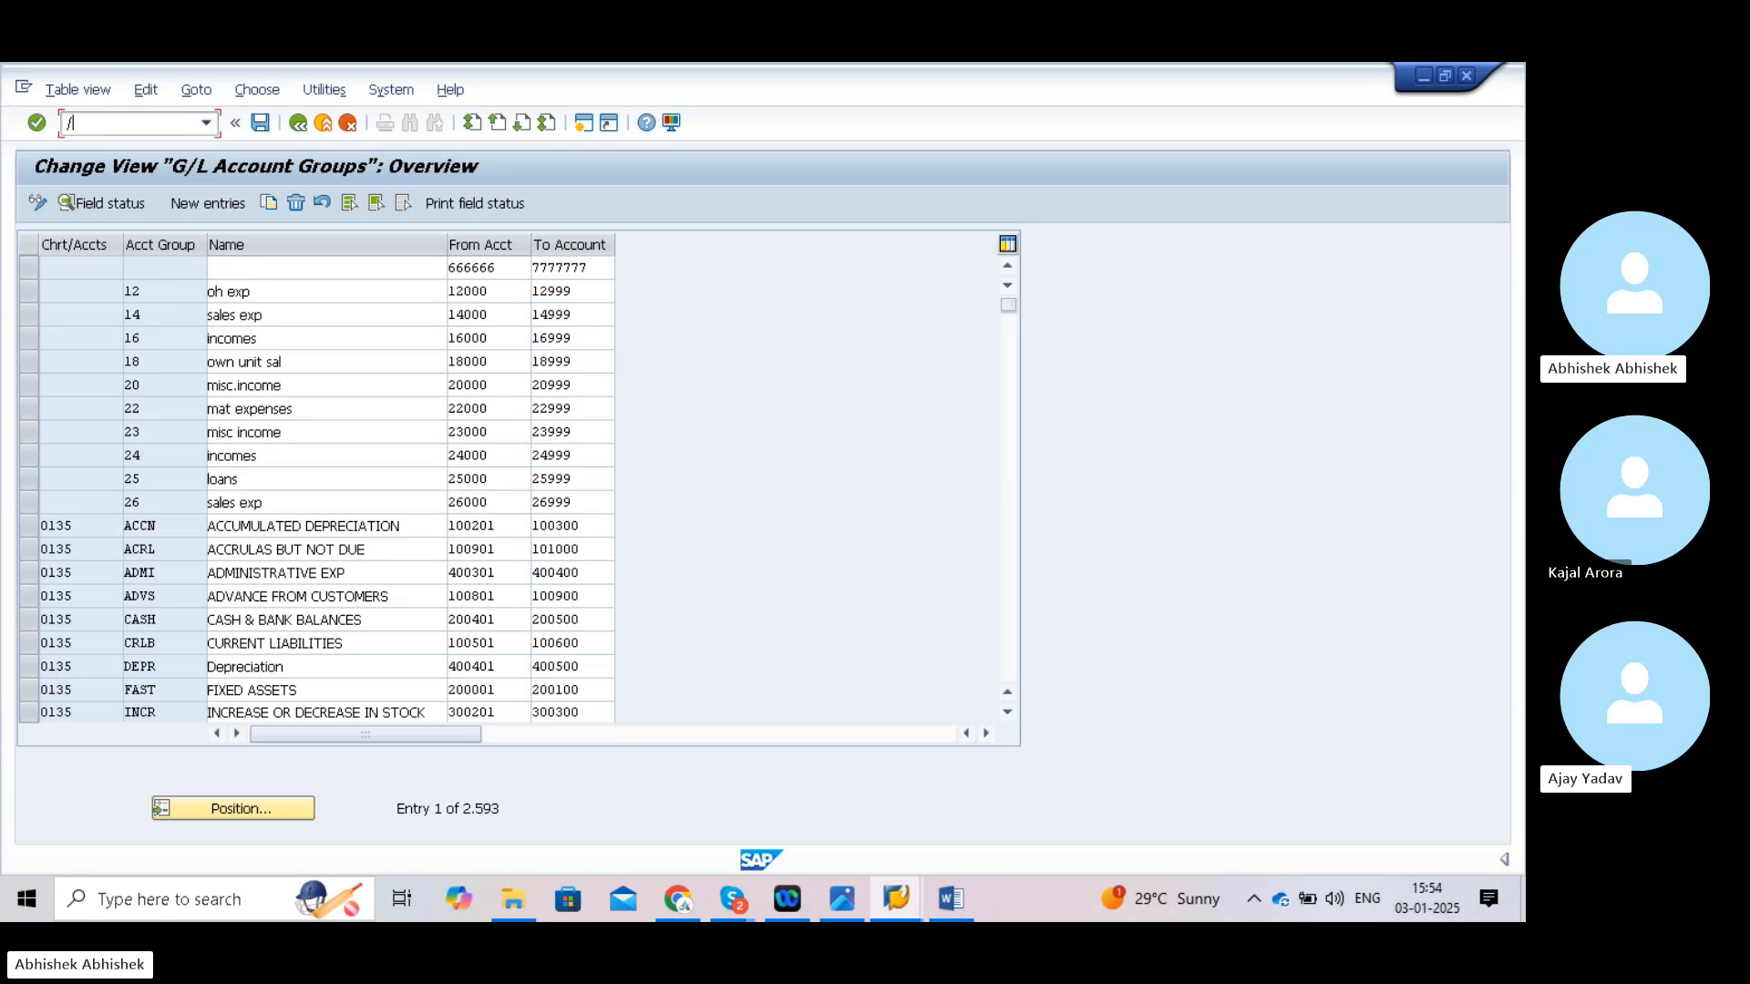
text(n)
key(Return)
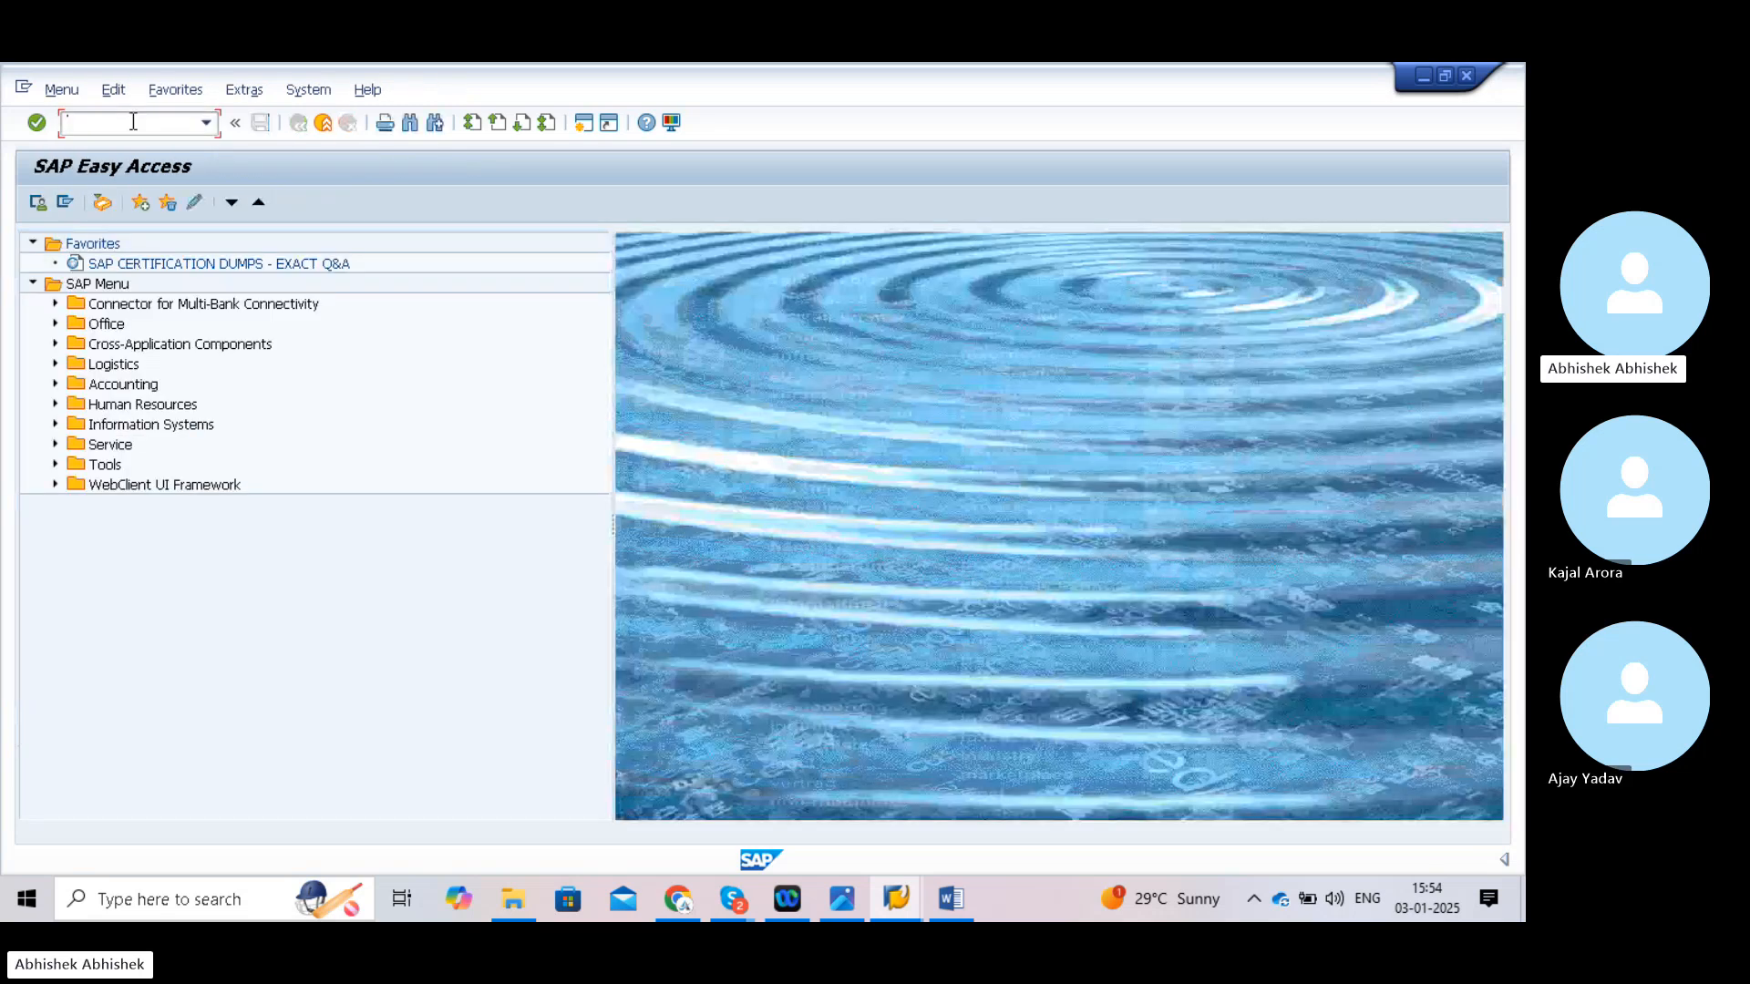
text(spl)
text(o)
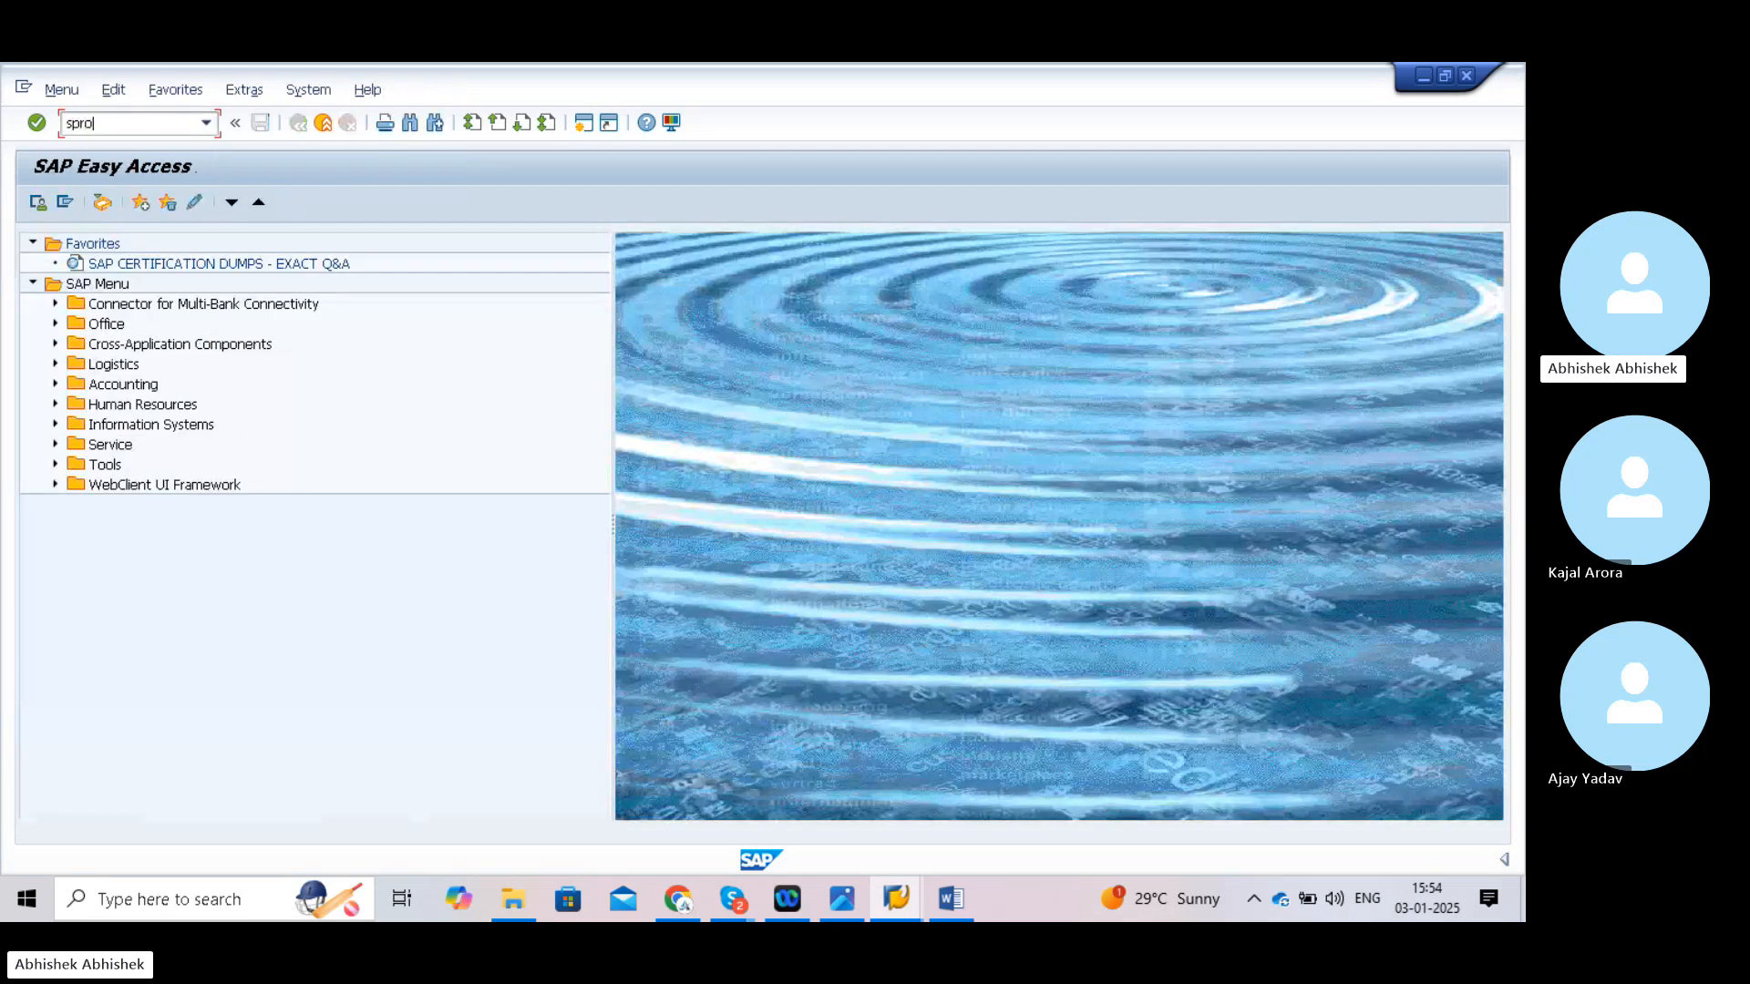
key(Return)
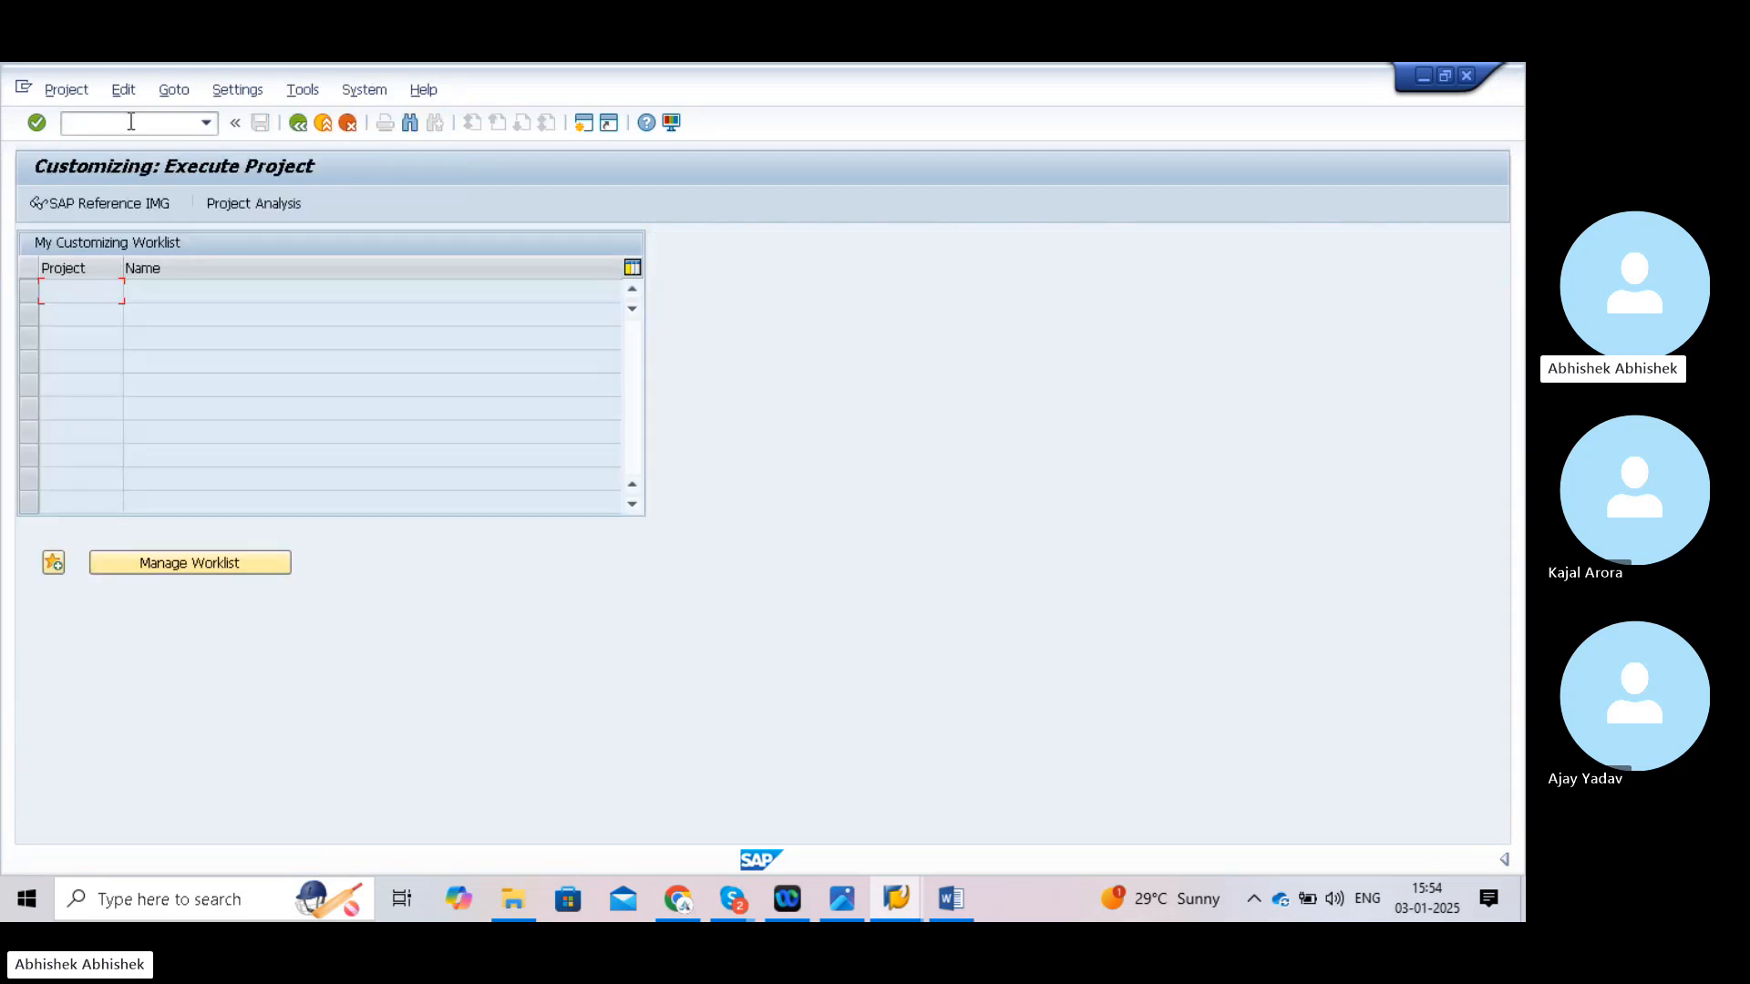
click(113, 200)
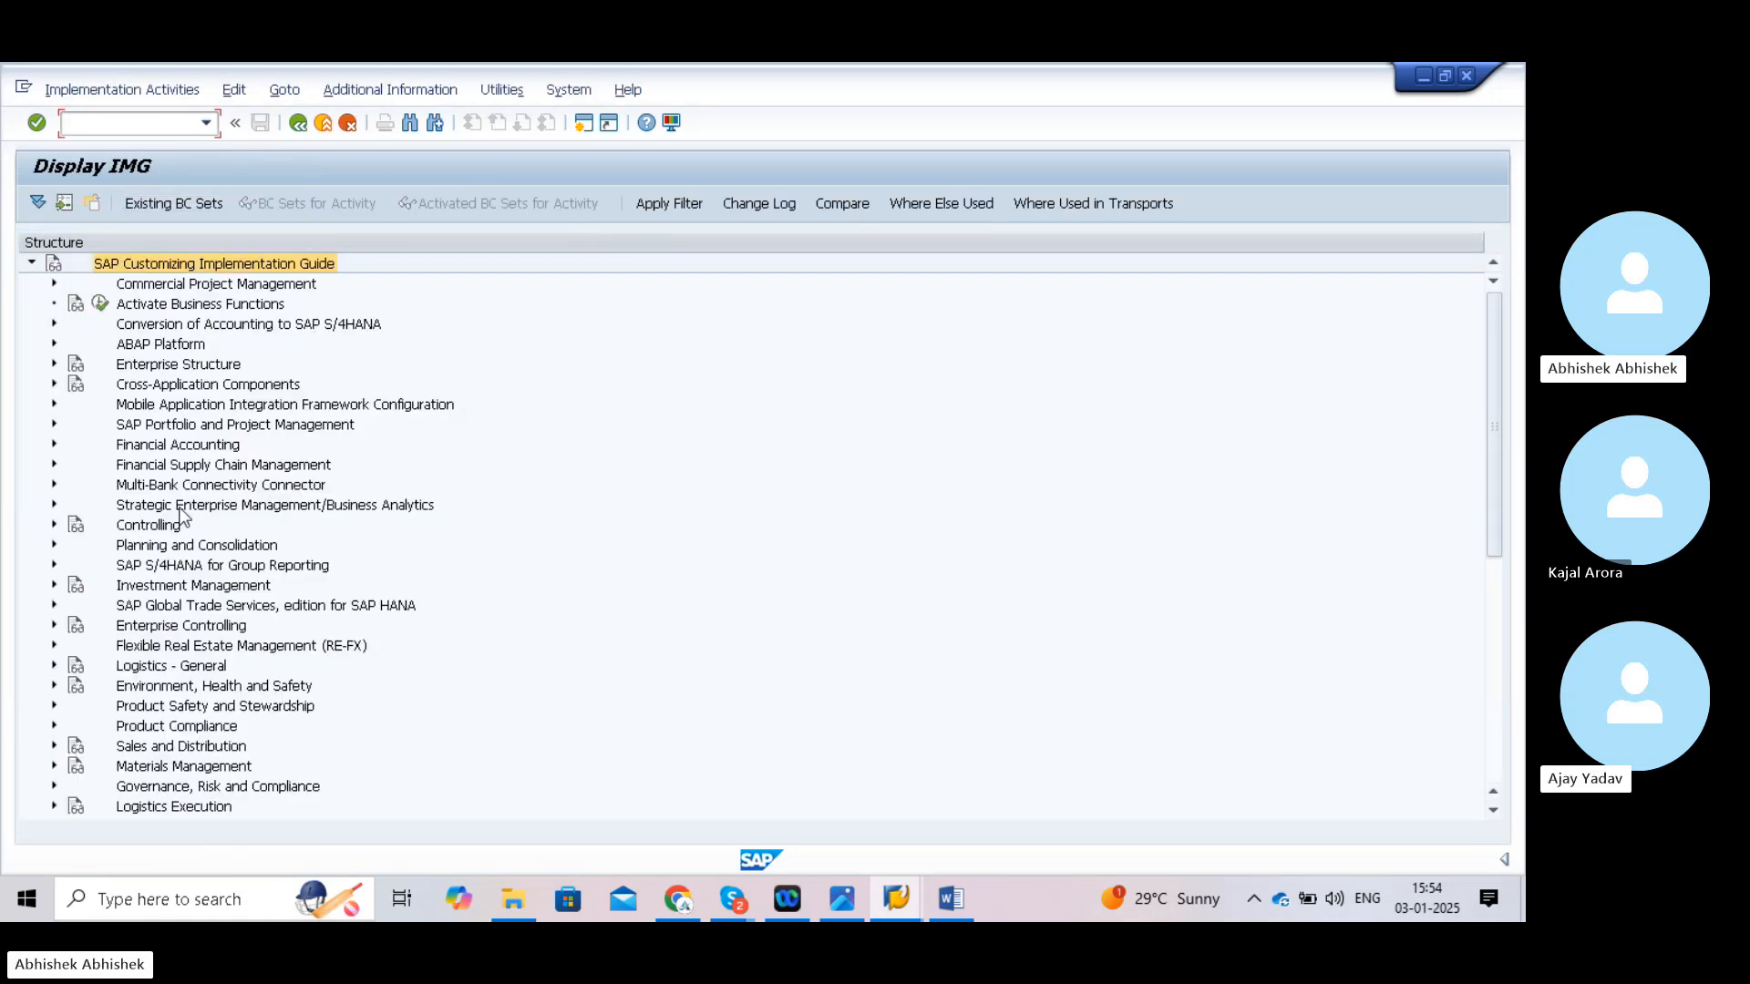
click(53, 445)
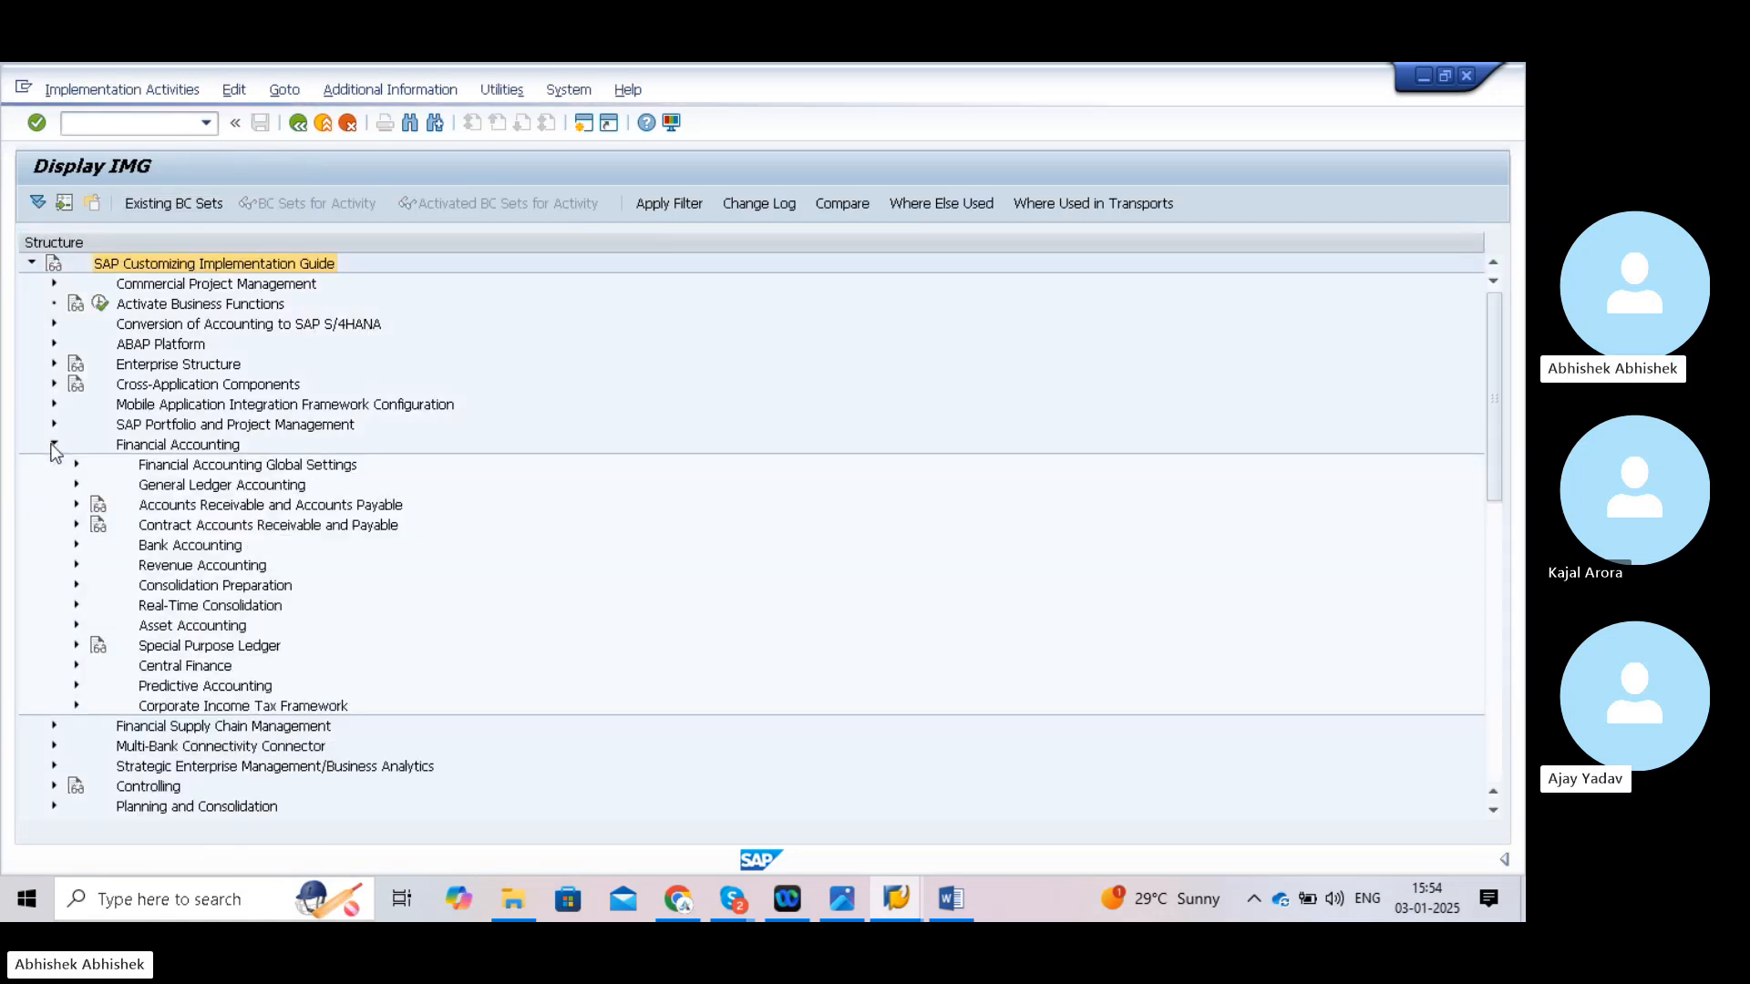
click(76, 484)
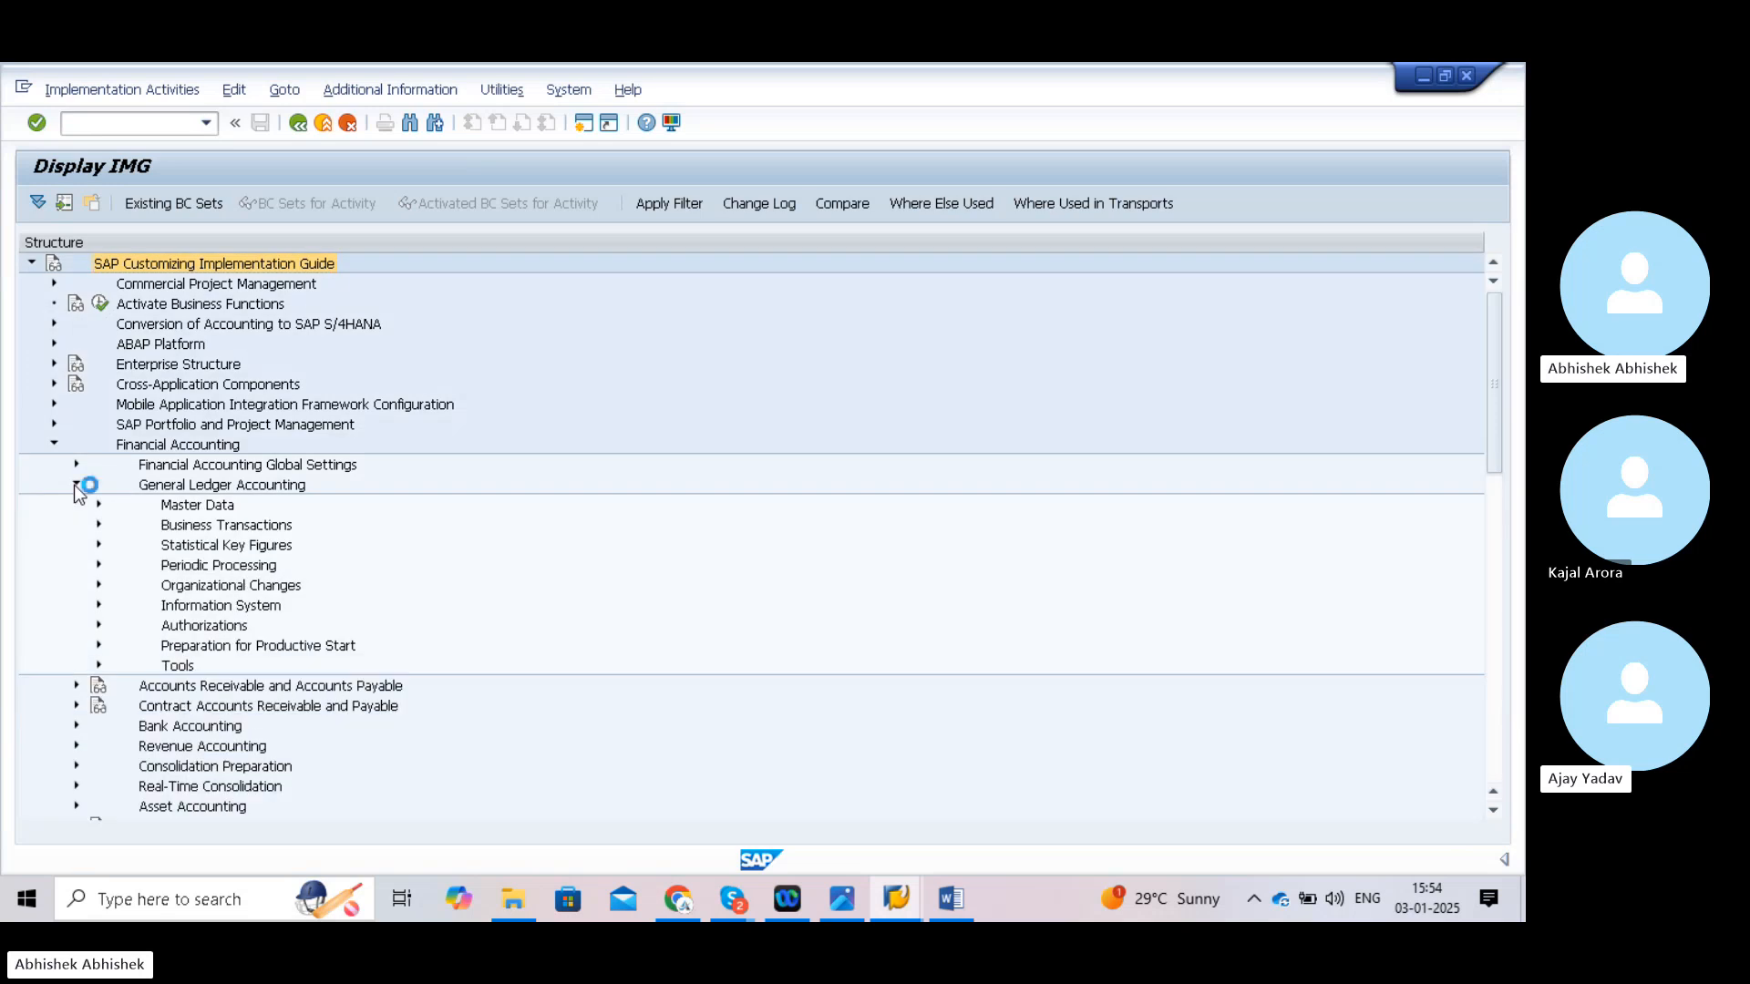
click(98, 504)
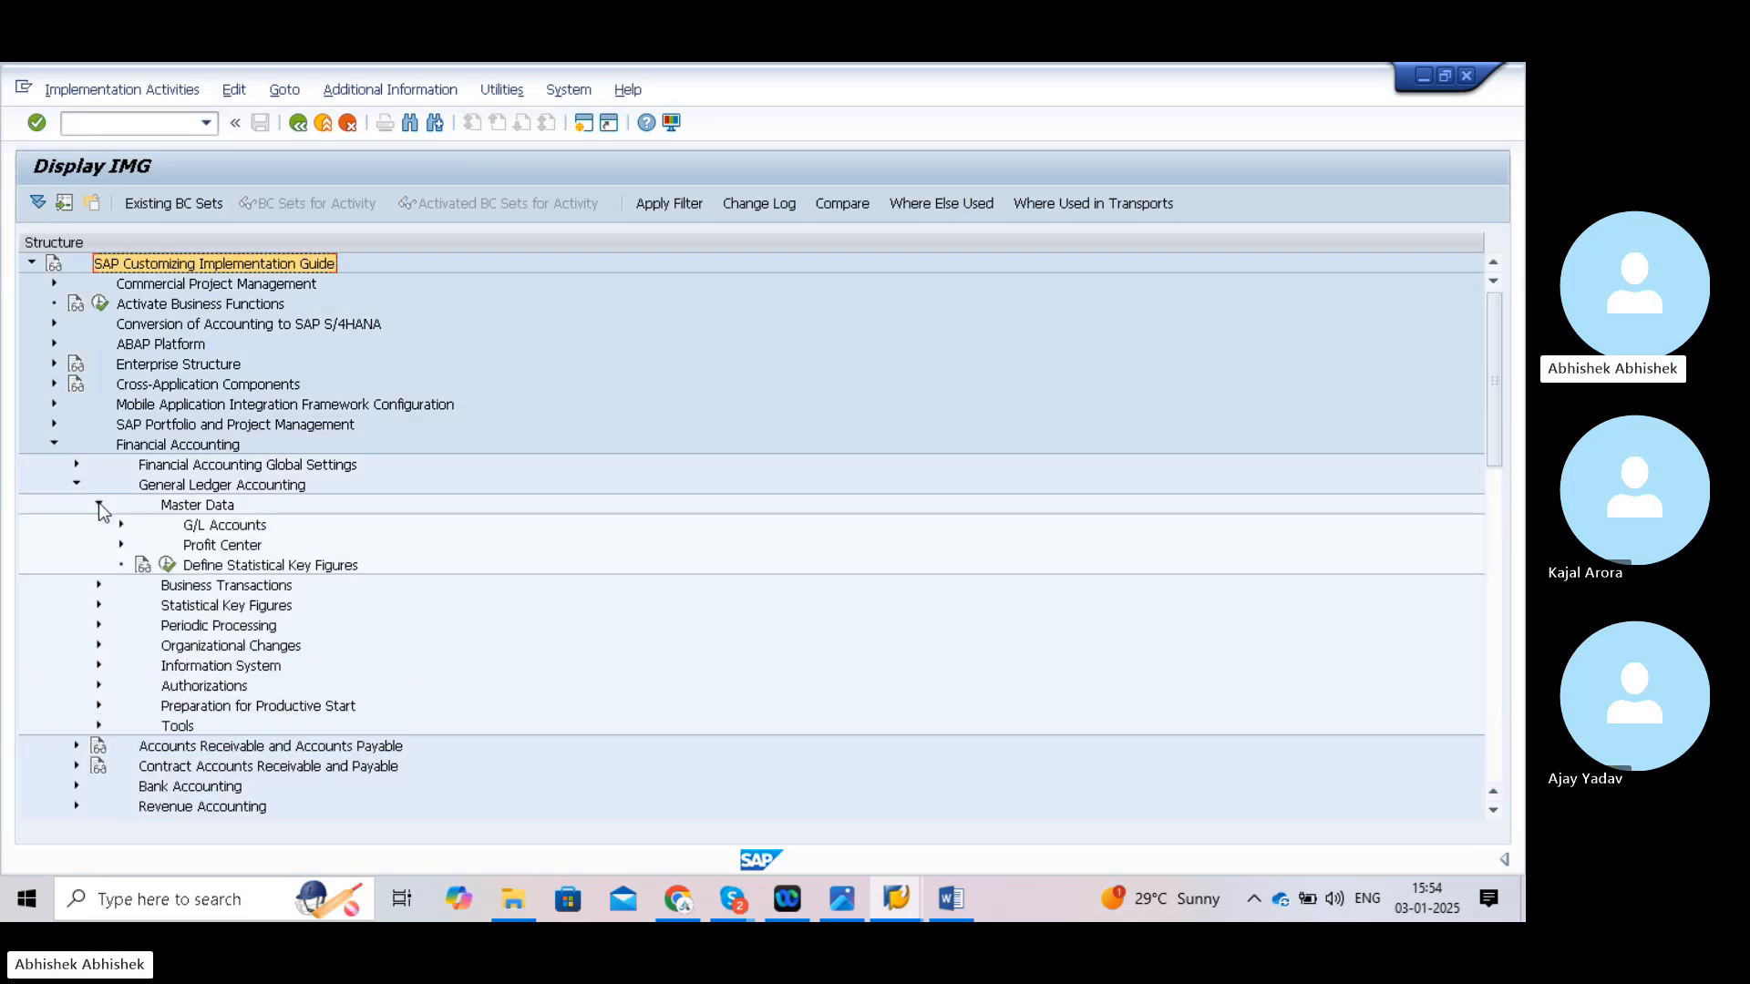
click(121, 525)
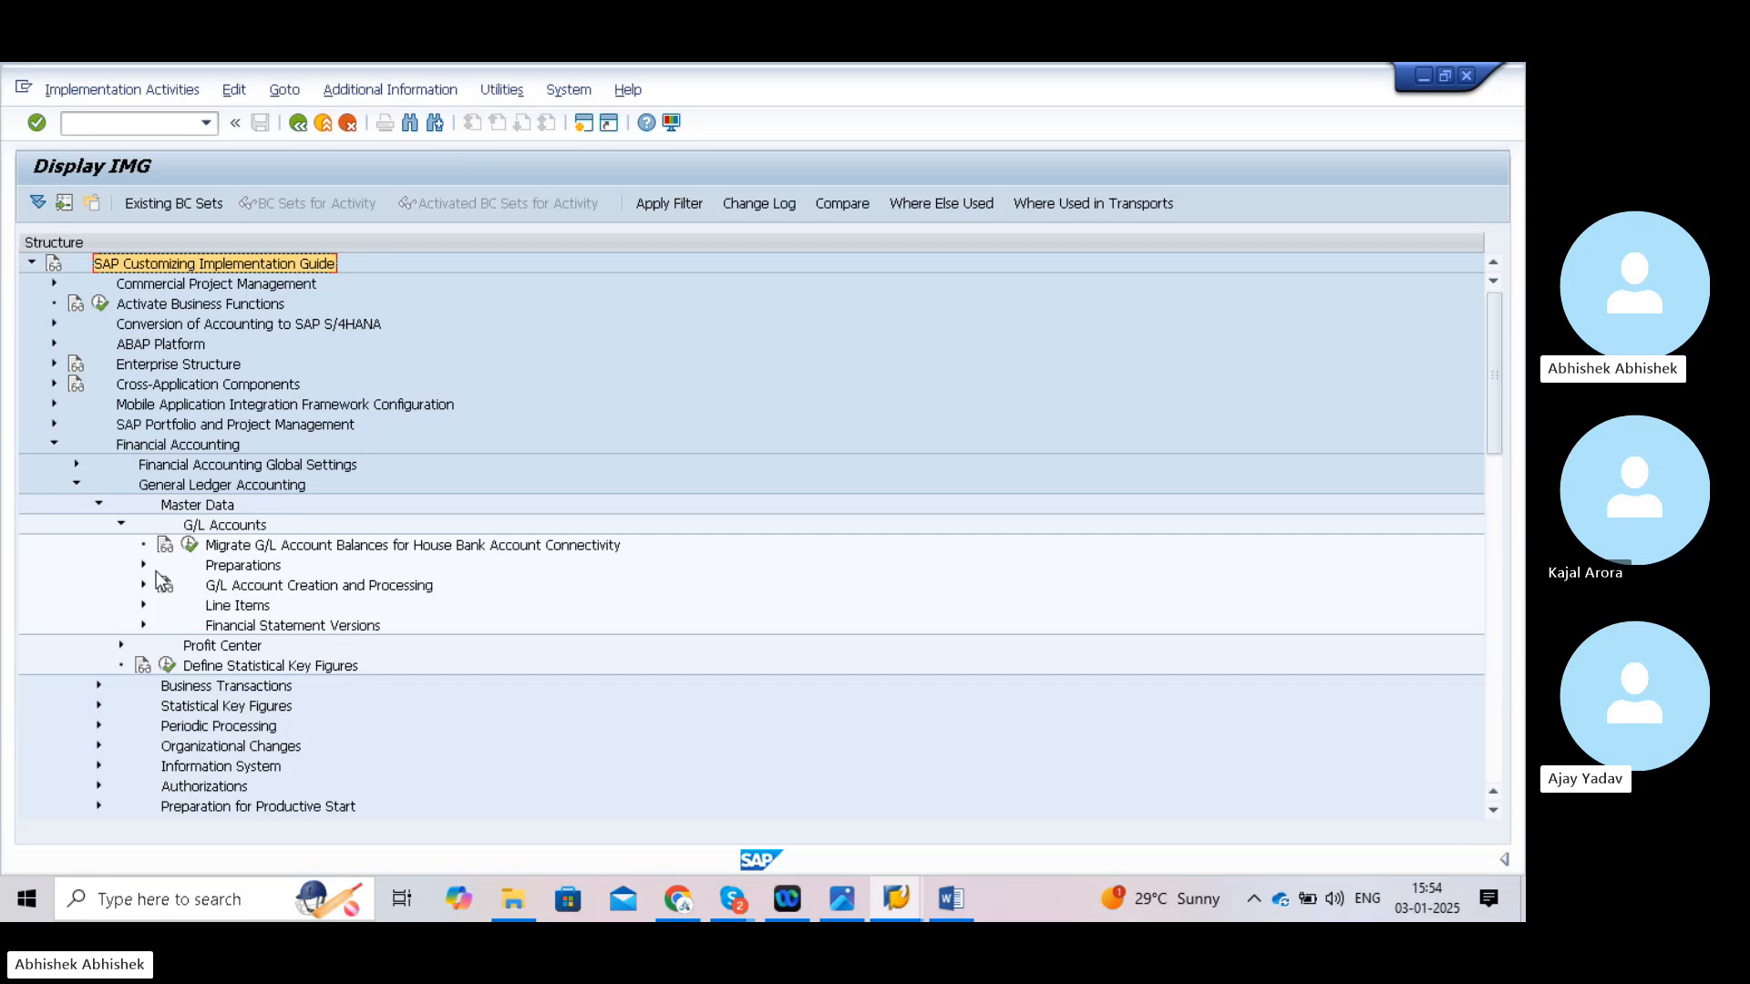
click(143, 566)
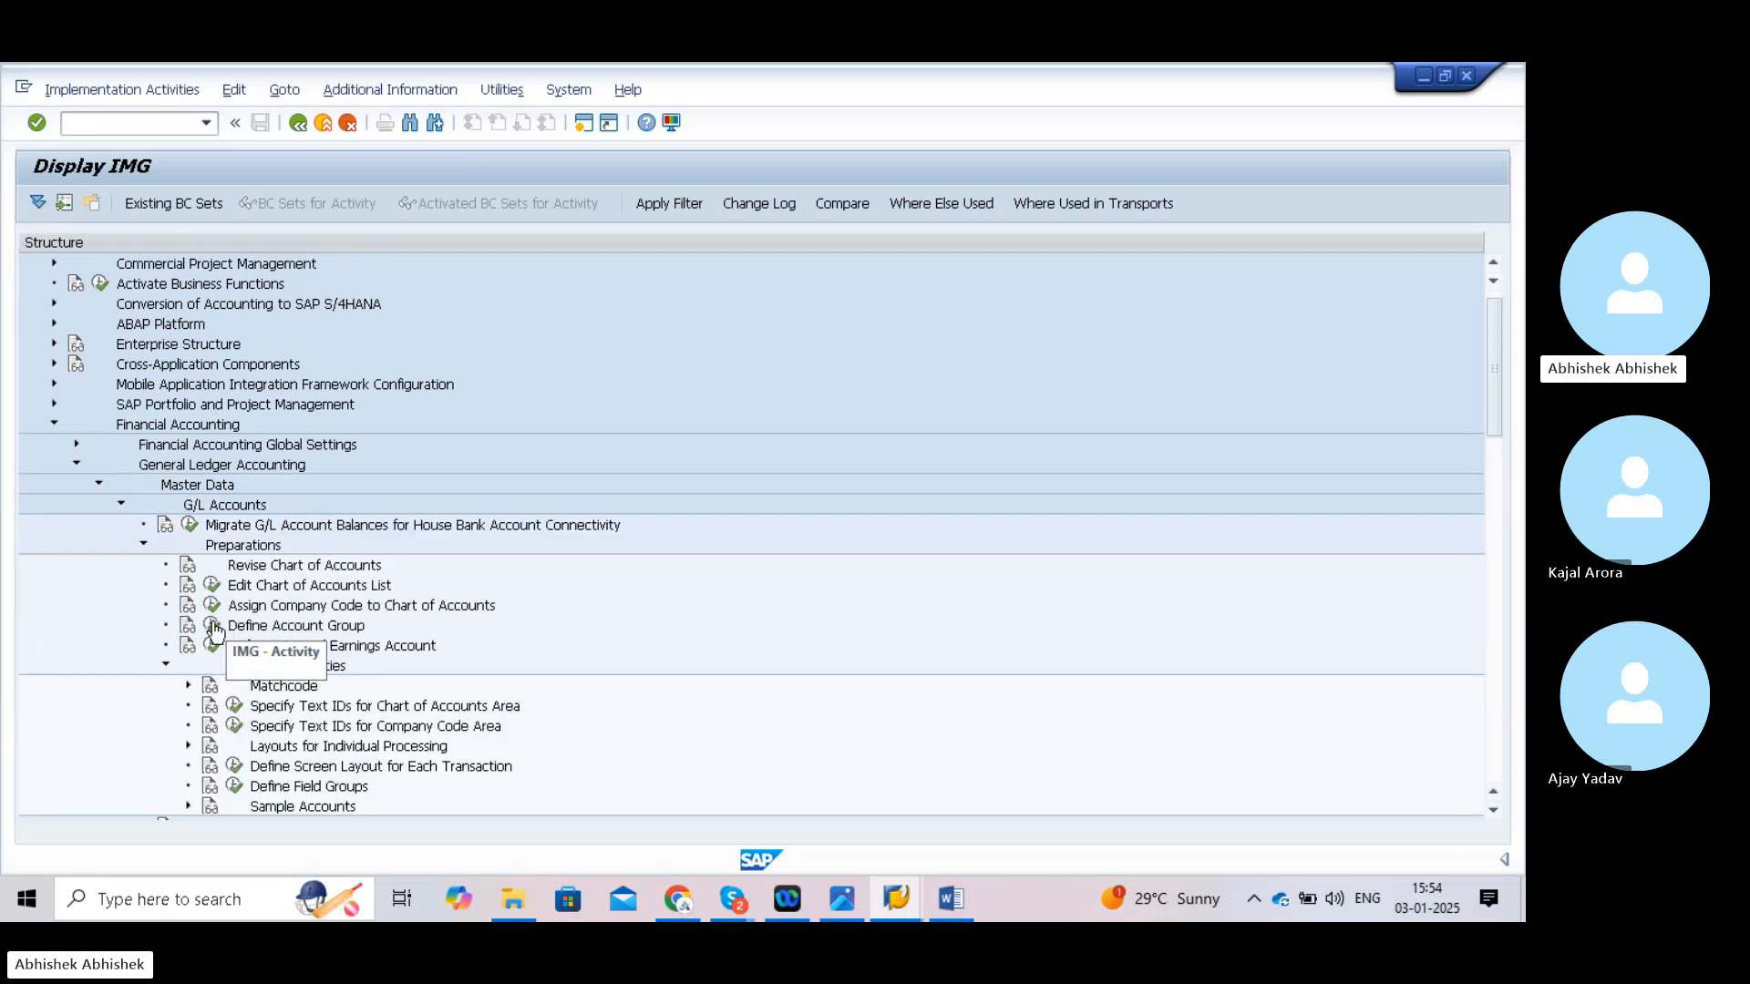
- Show IMG Activity keys via Additional Information > Display Key and widen the key column
click(419, 90)
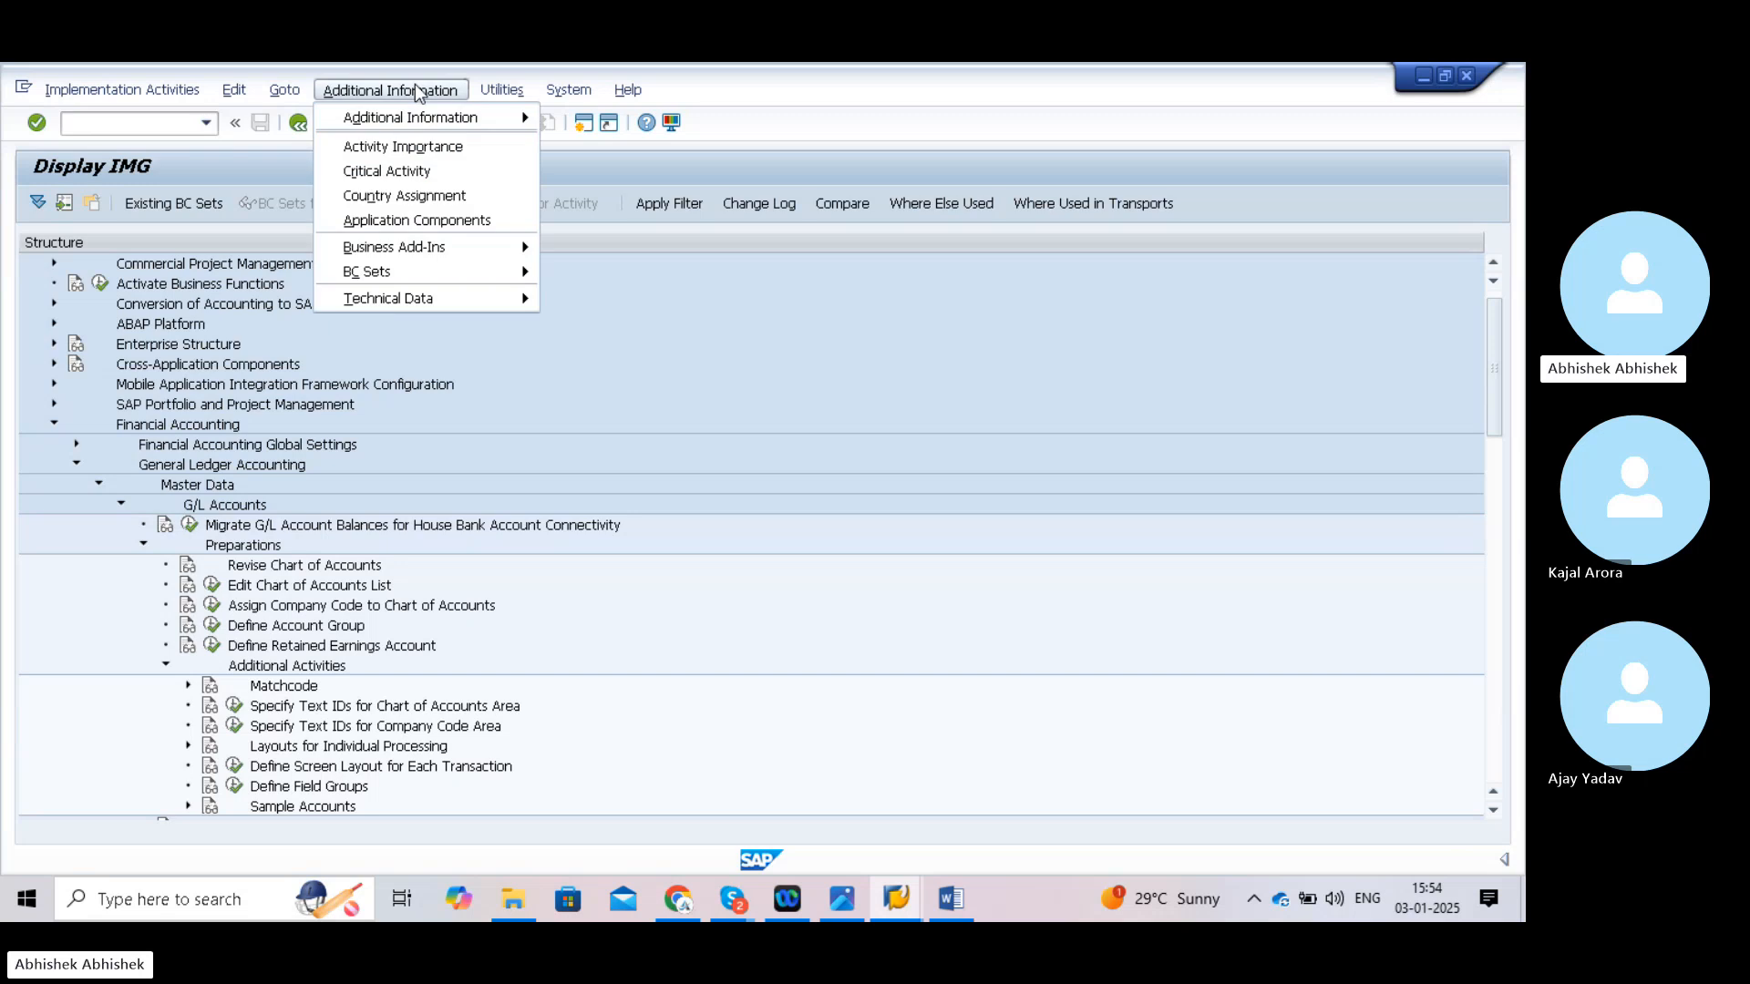
mouse_move(447, 127)
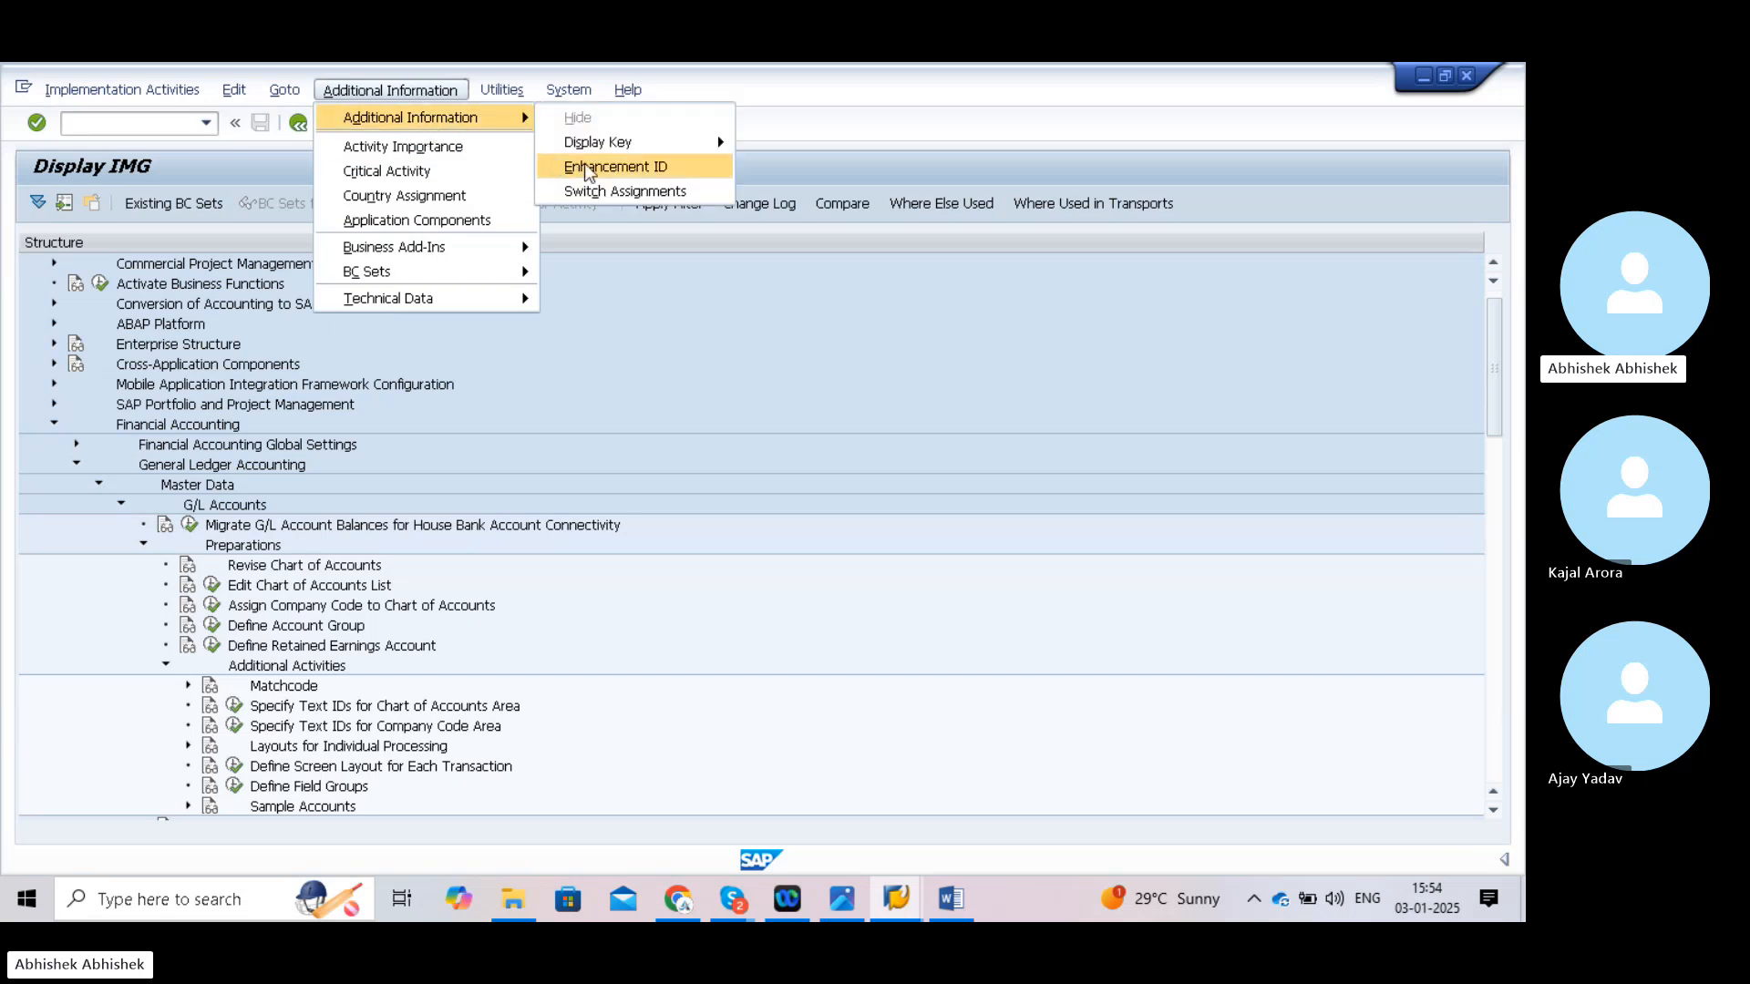
mouse_move(638, 151)
click(757, 166)
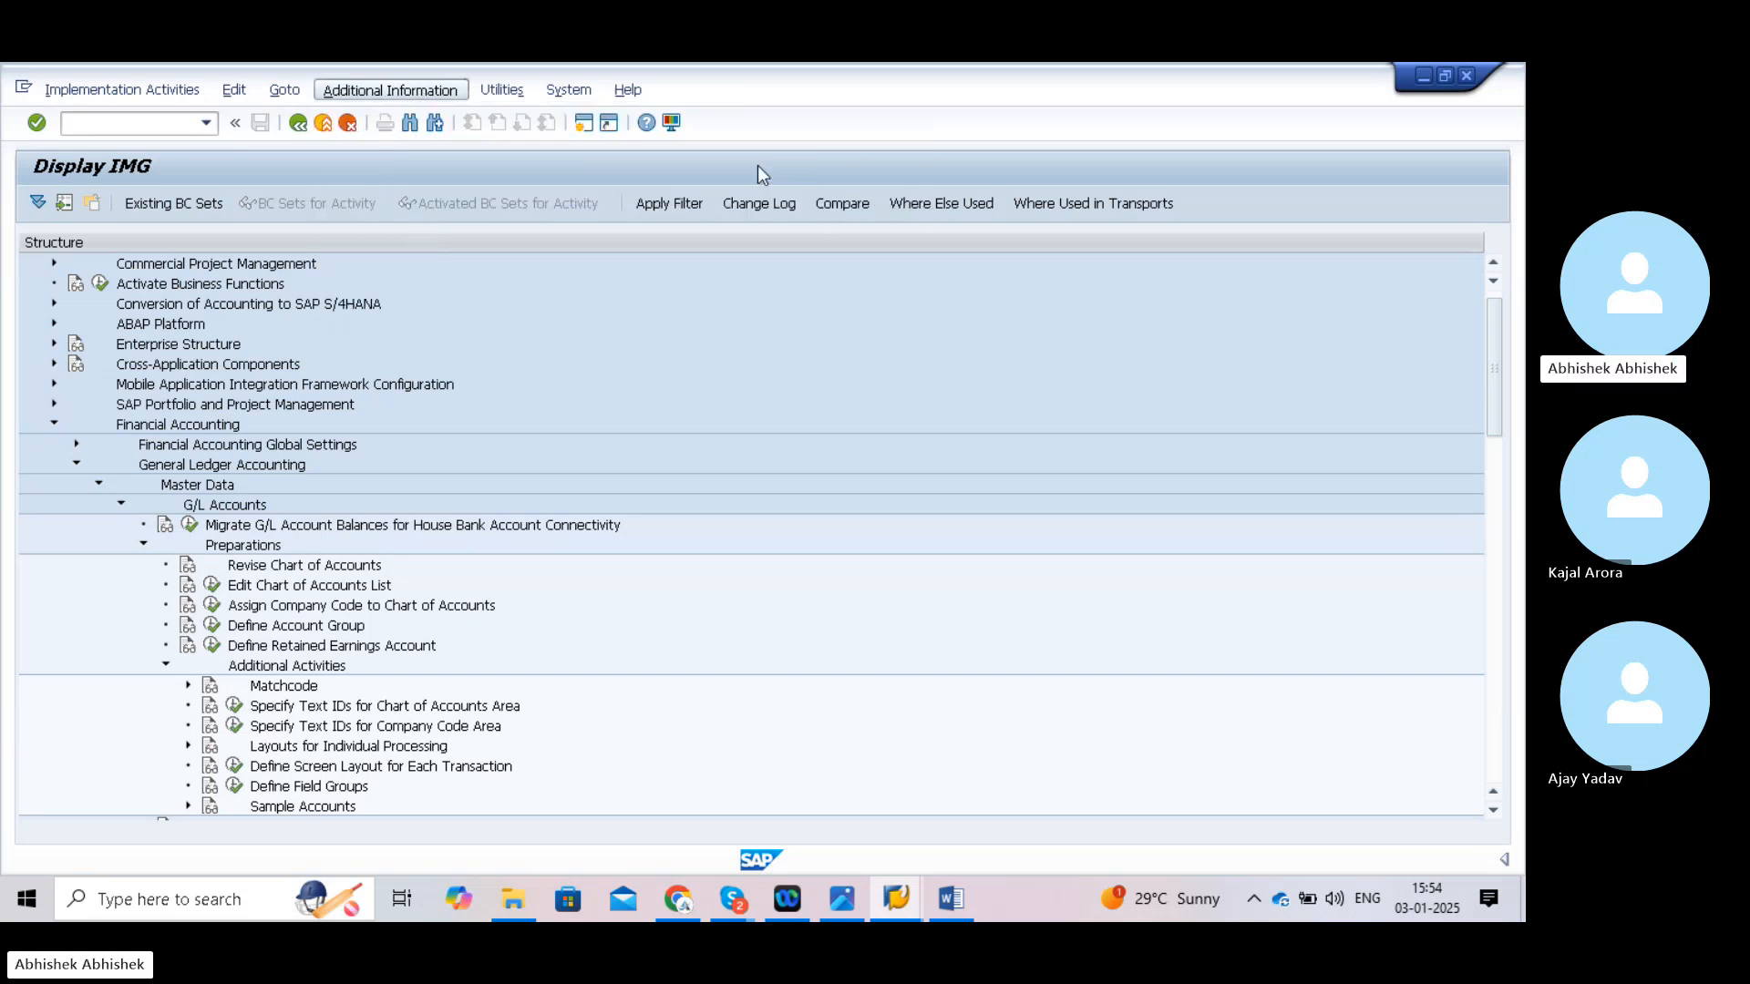
drag(729, 249, 820, 246)
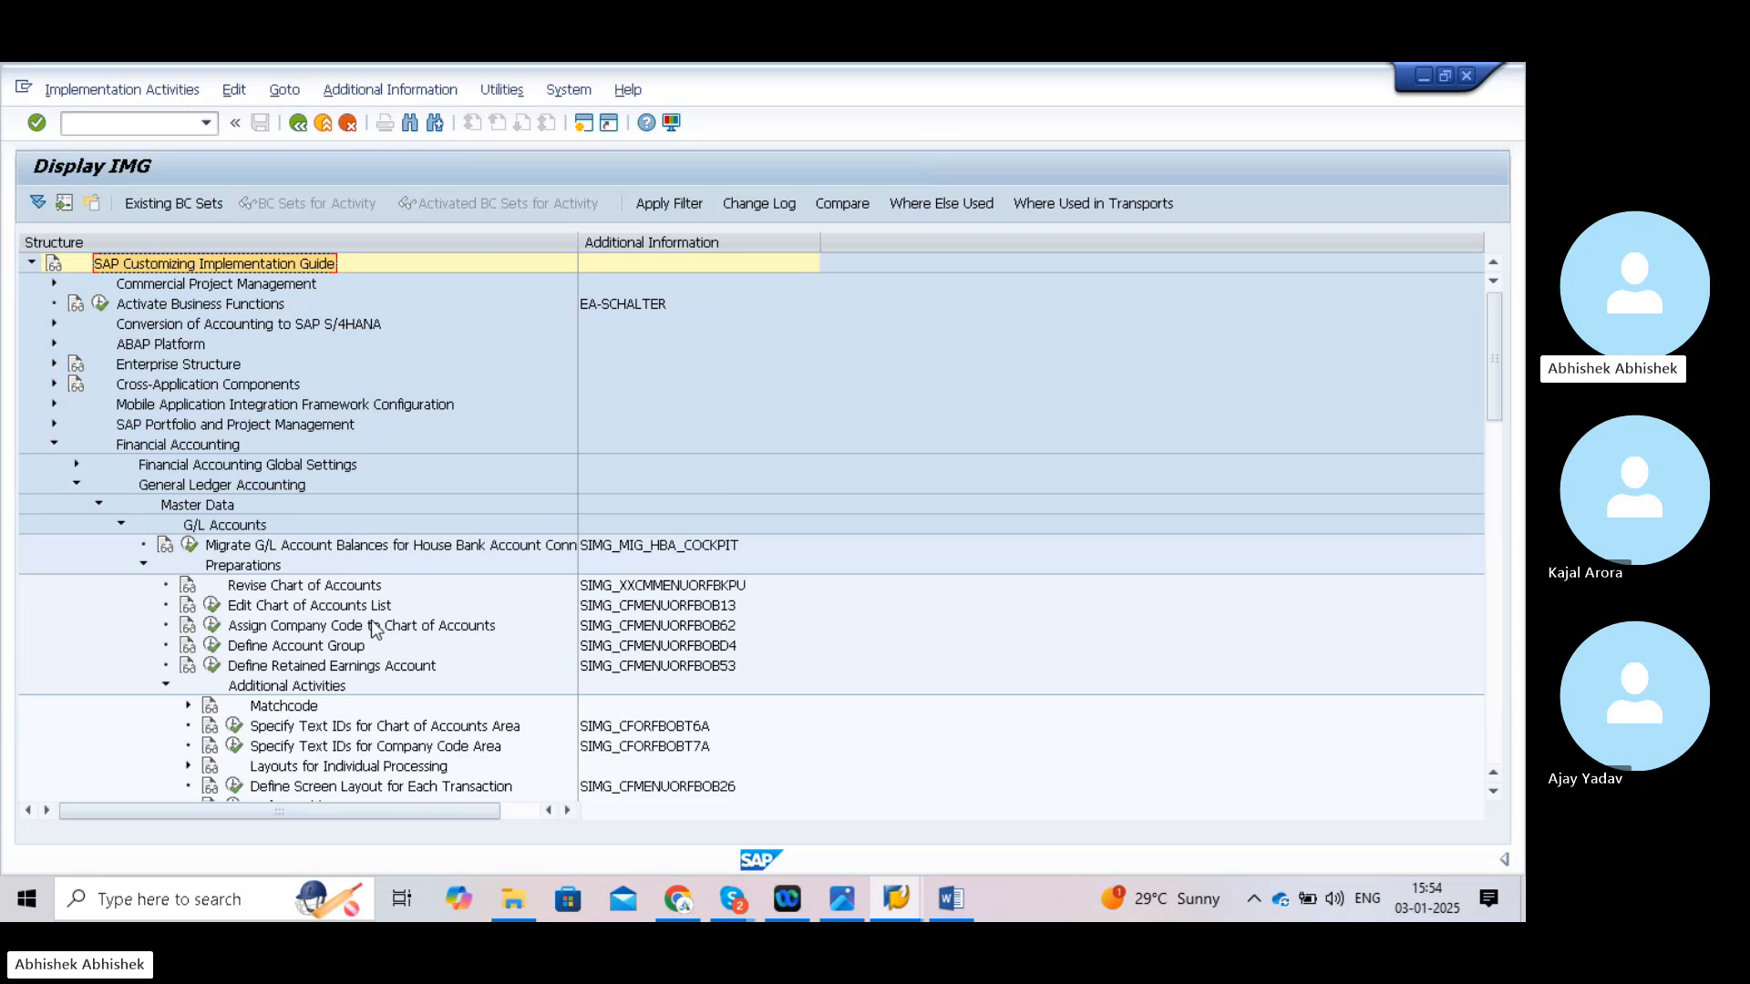
- Run Define Account Group, start a new entry, and set chart of accounts TATA
click(210, 645)
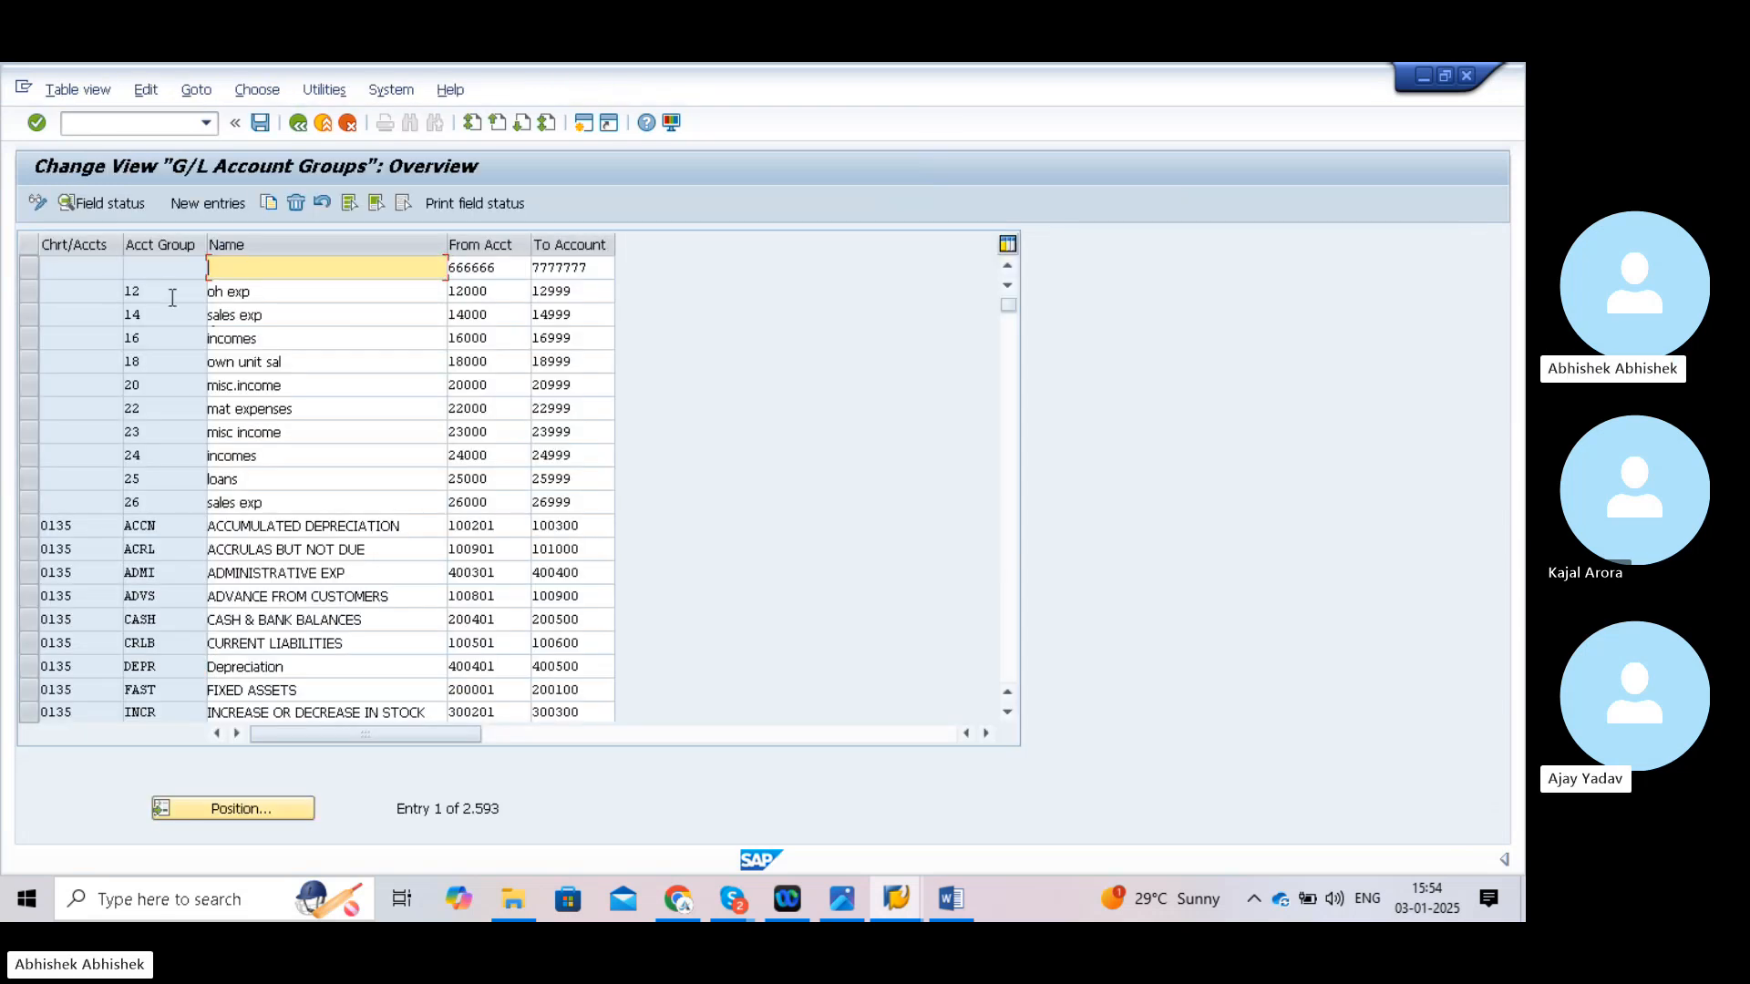
click(201, 201)
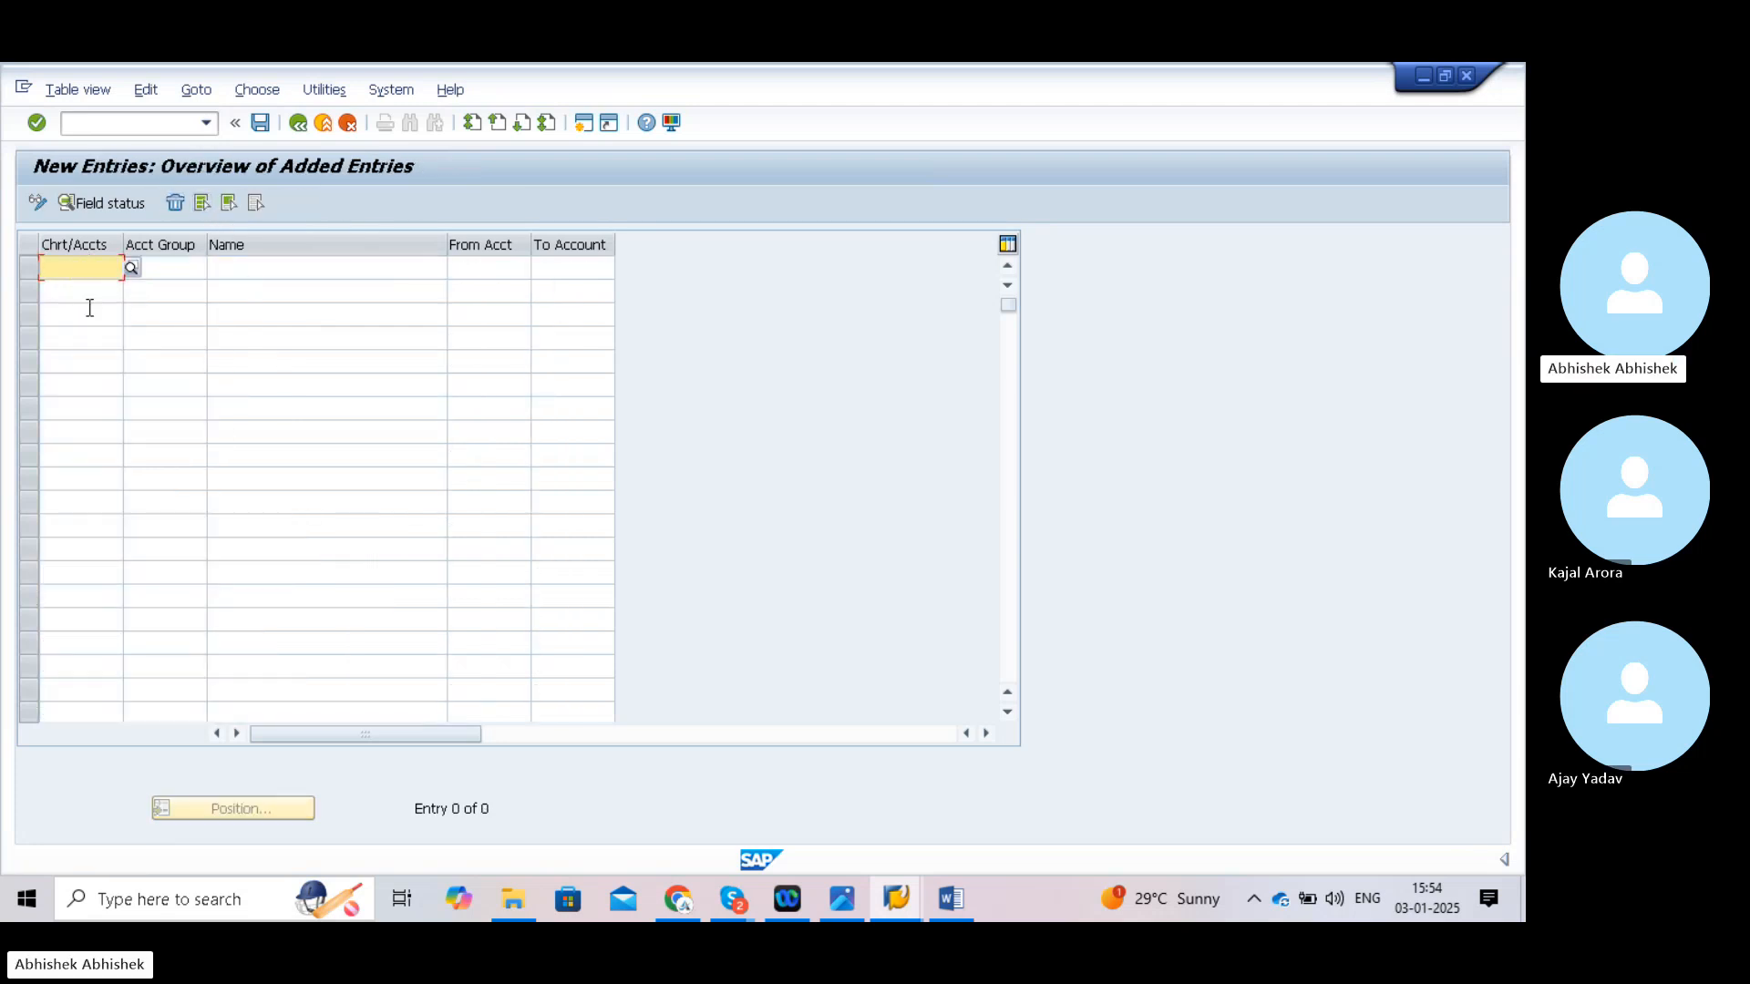
text(T)
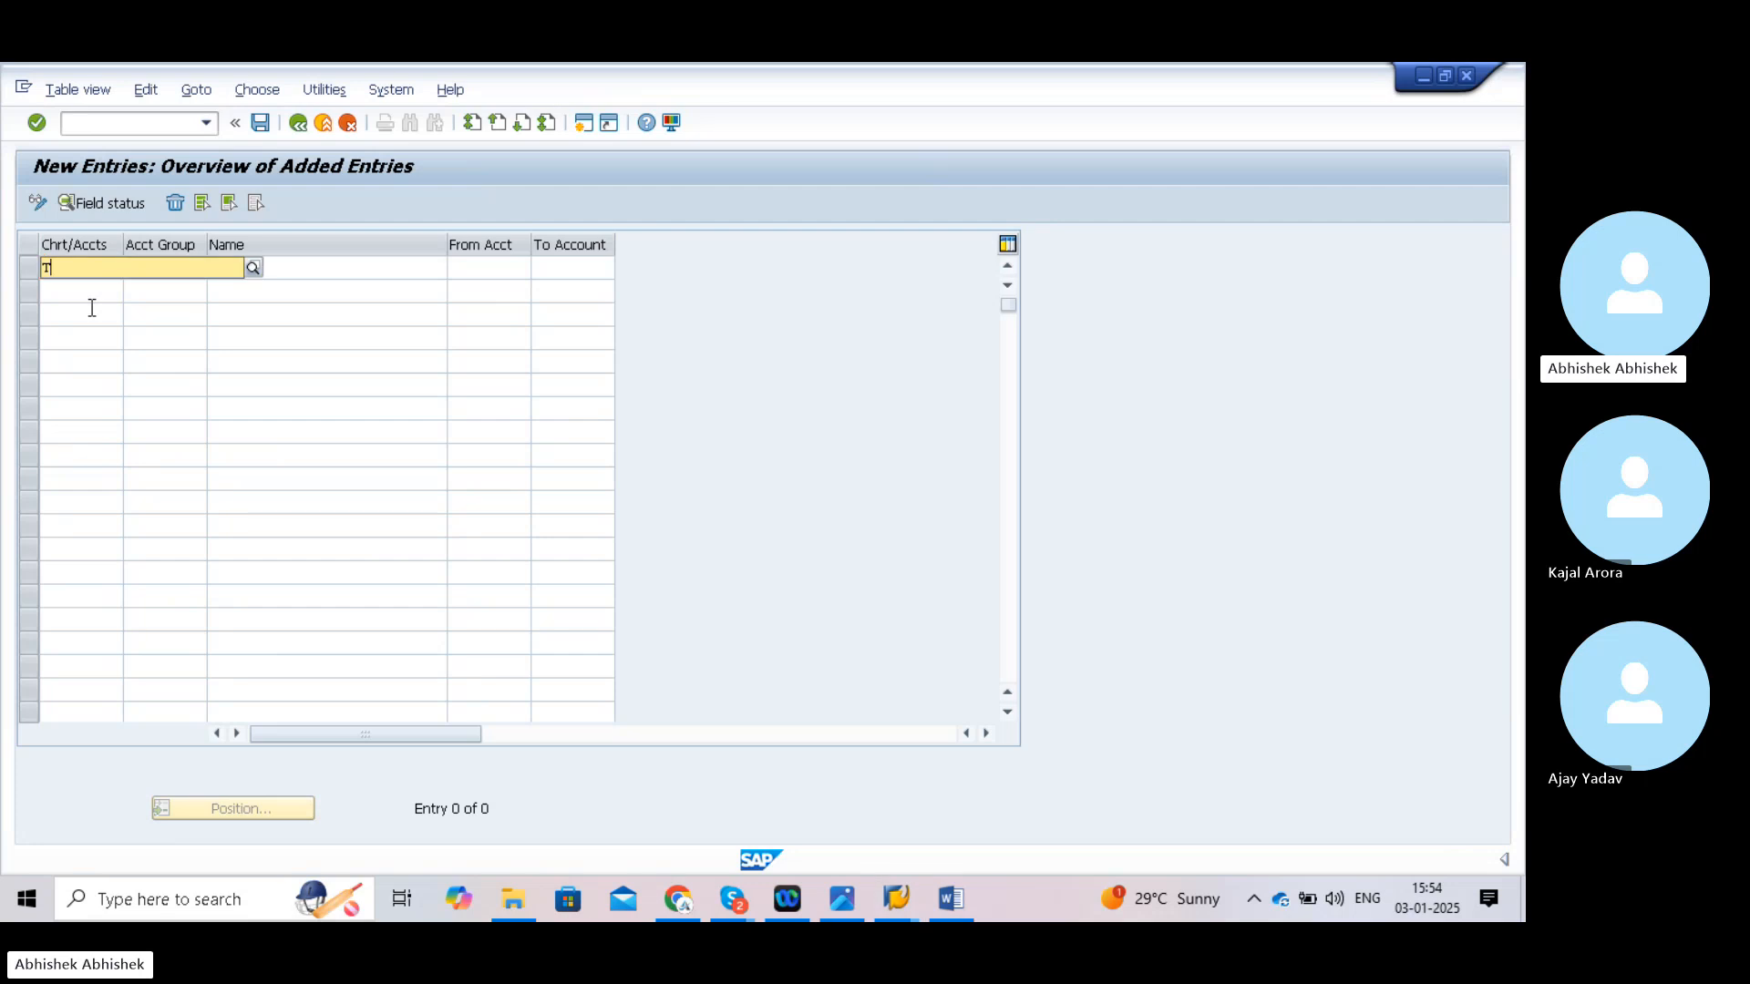
text(ATA)
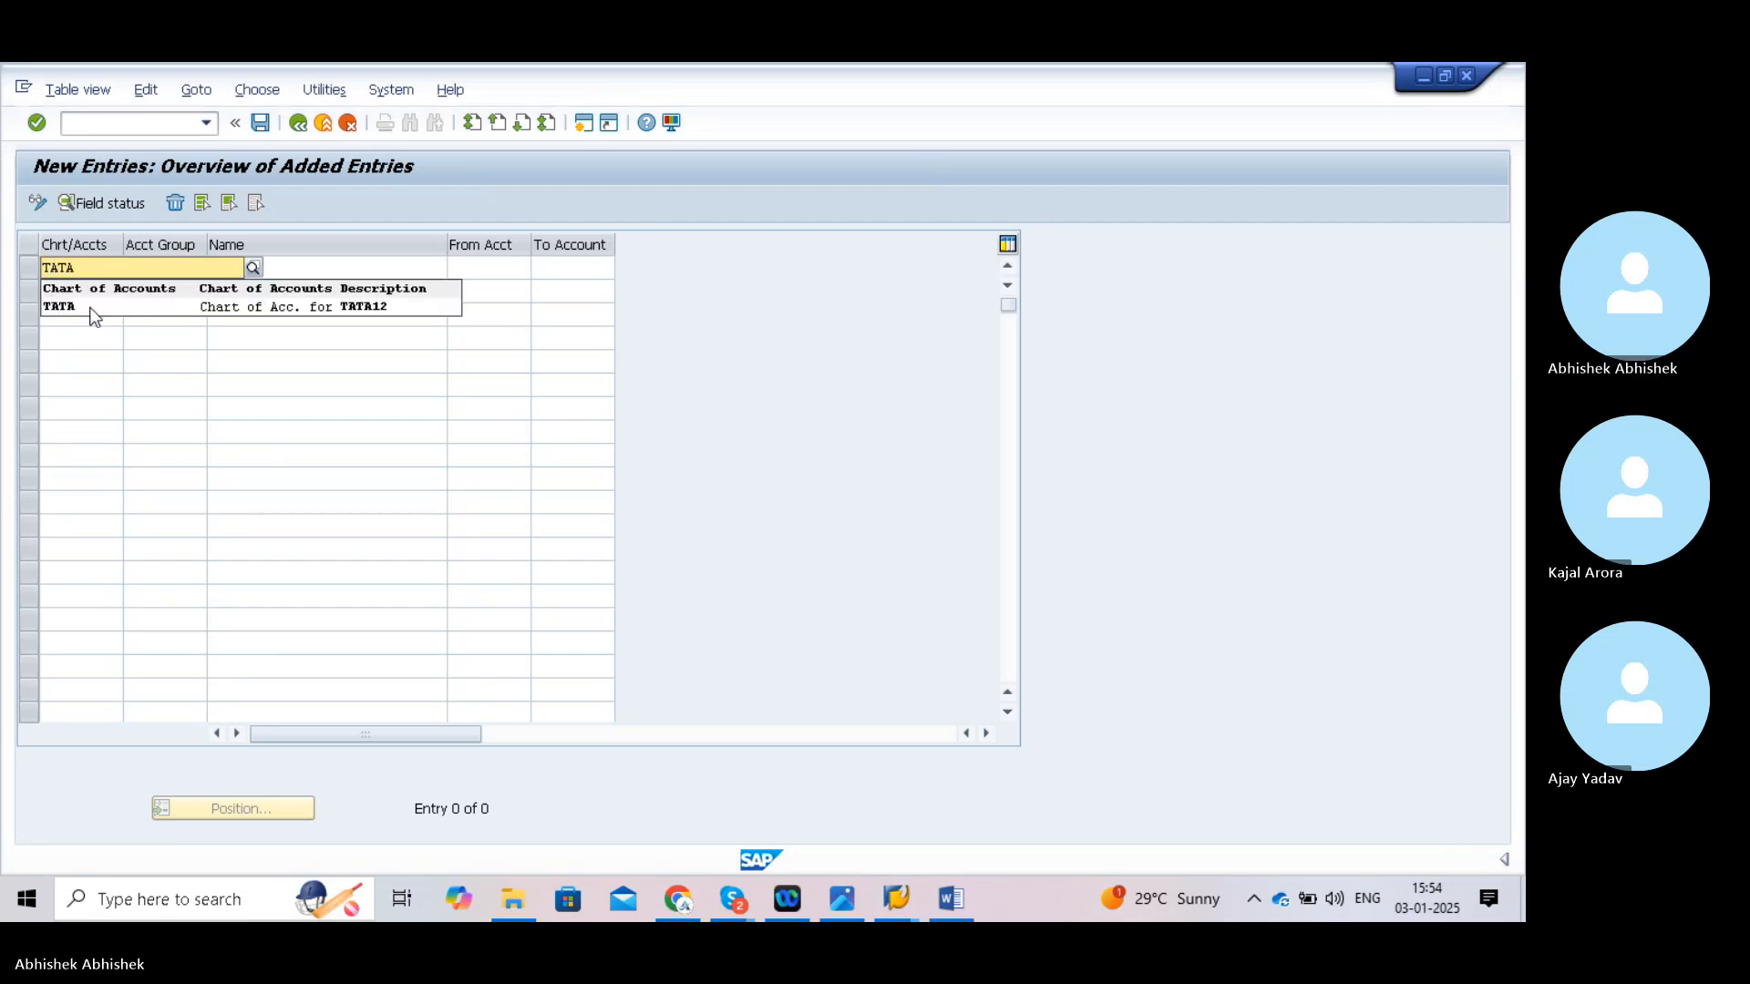
click(85, 306)
click(159, 265)
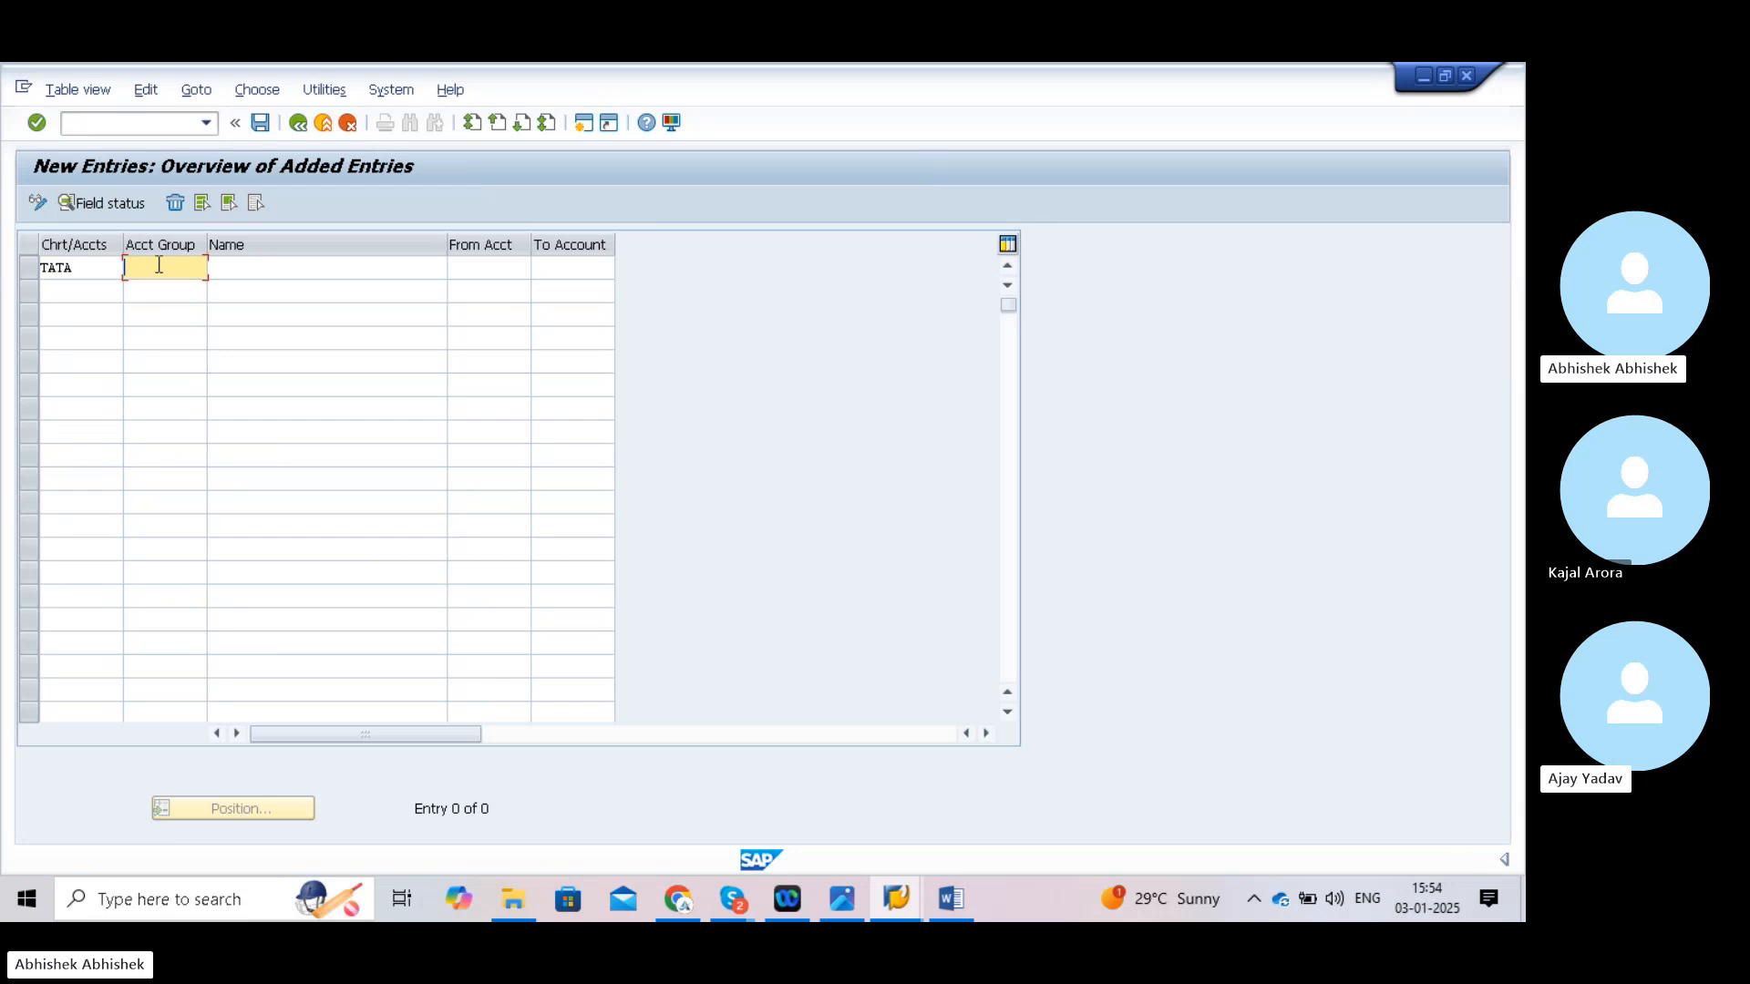
- Enter account group Ass. named Asset covering accounts 1000 to 1999
text(Asse)
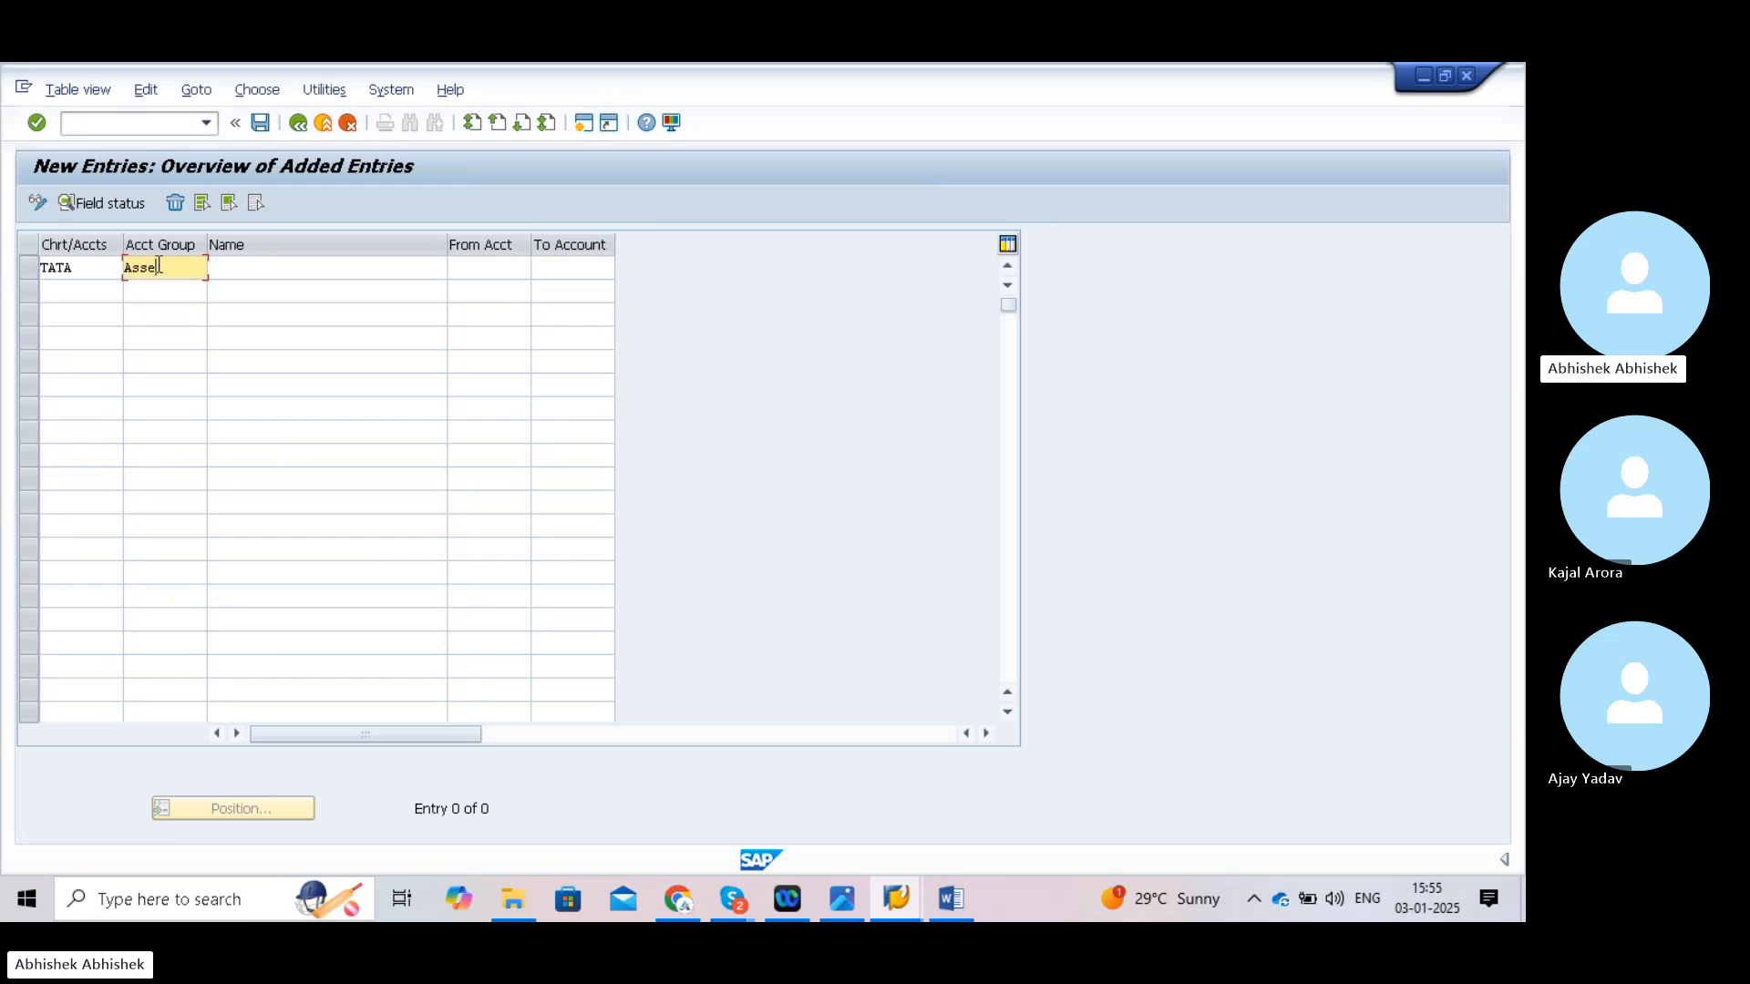
key(BackSpace)
text(.)
click(224, 269)
text(A)
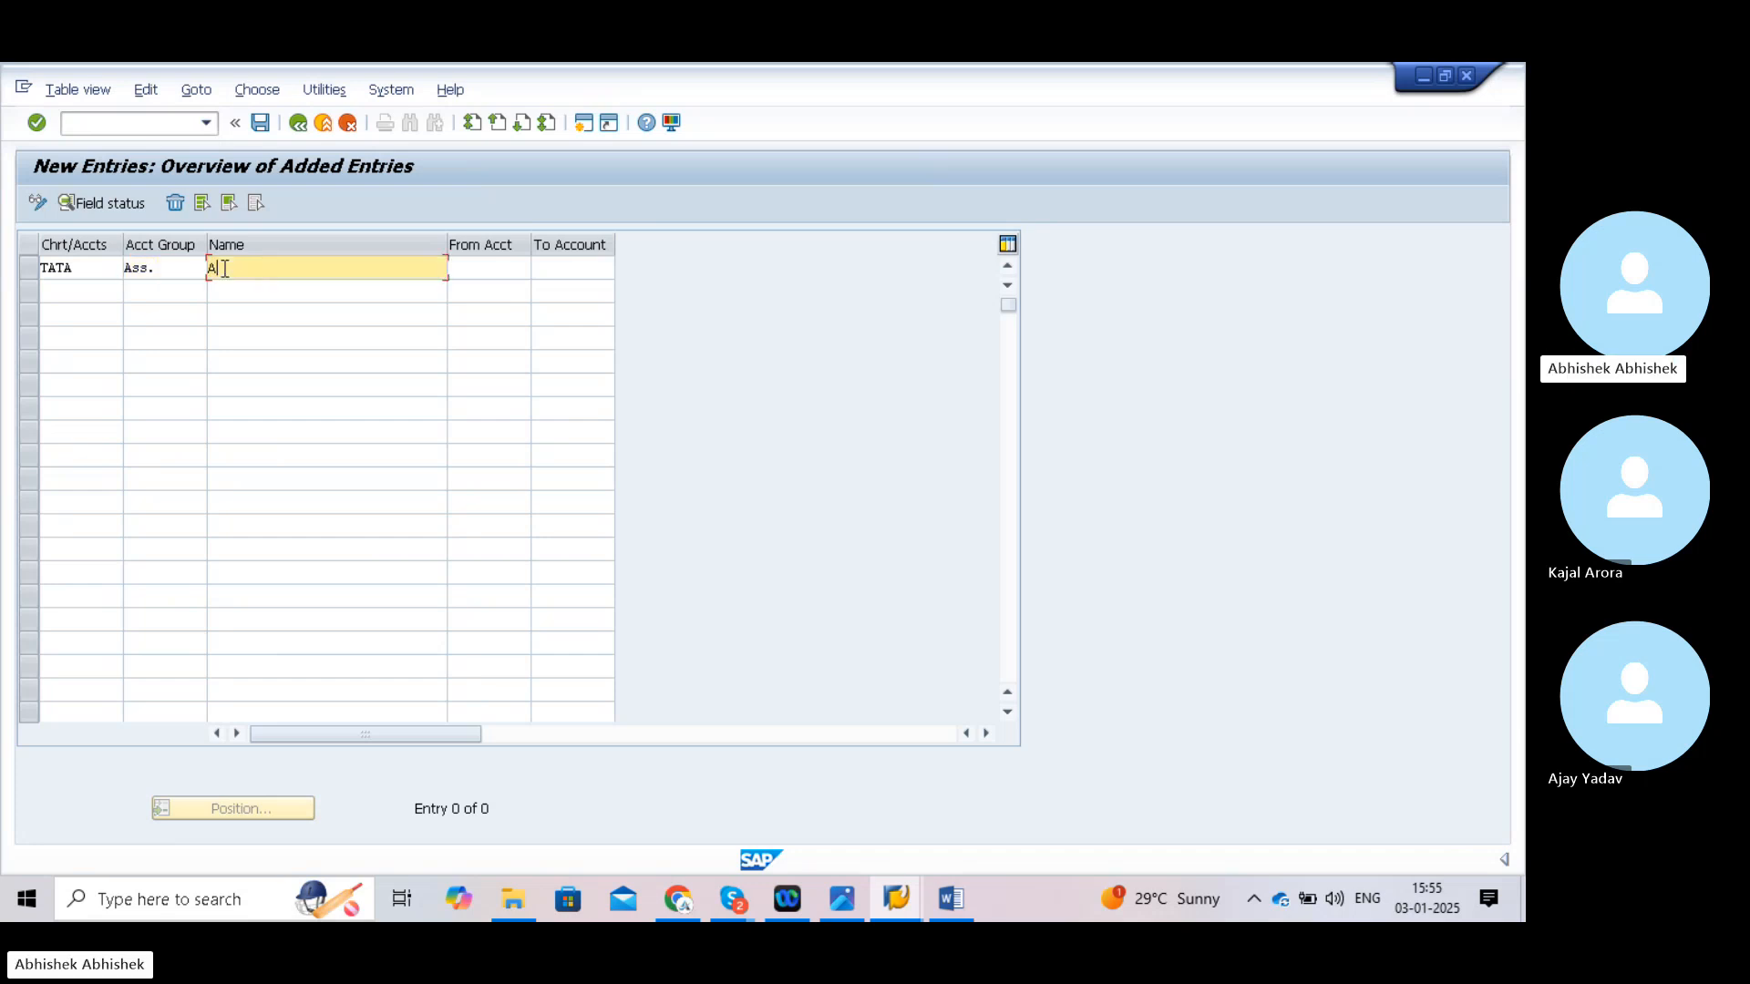
text(sset)
click(477, 268)
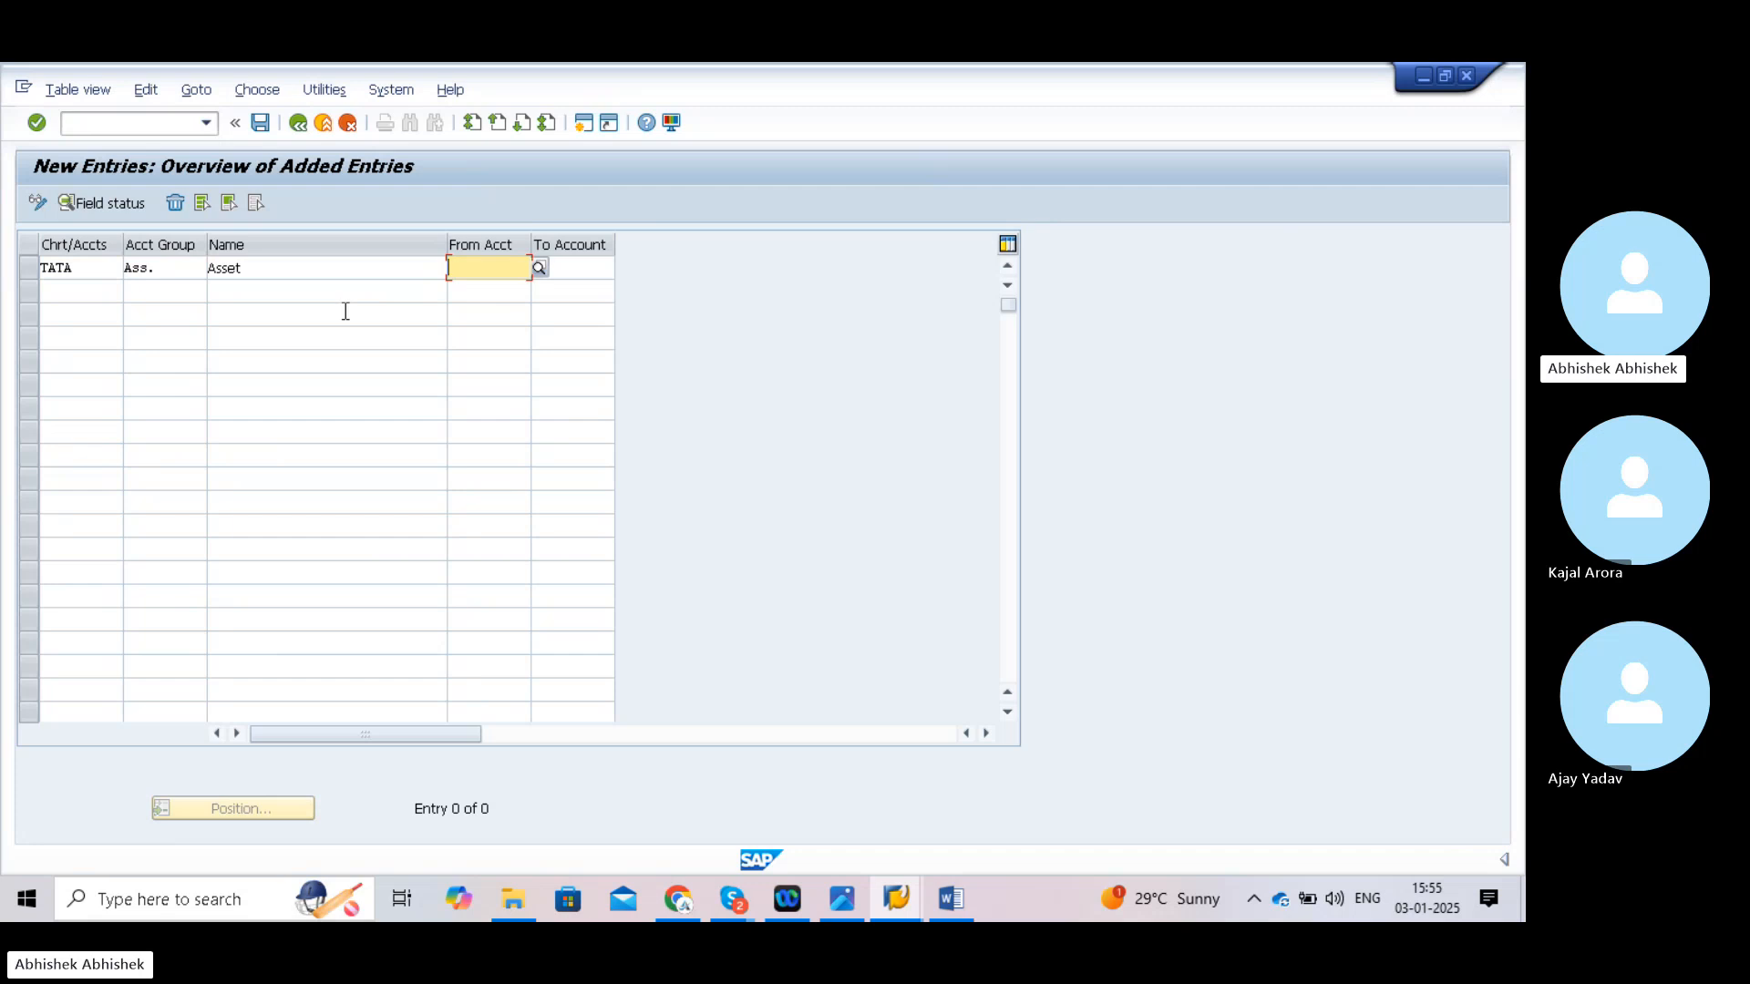
text(1)
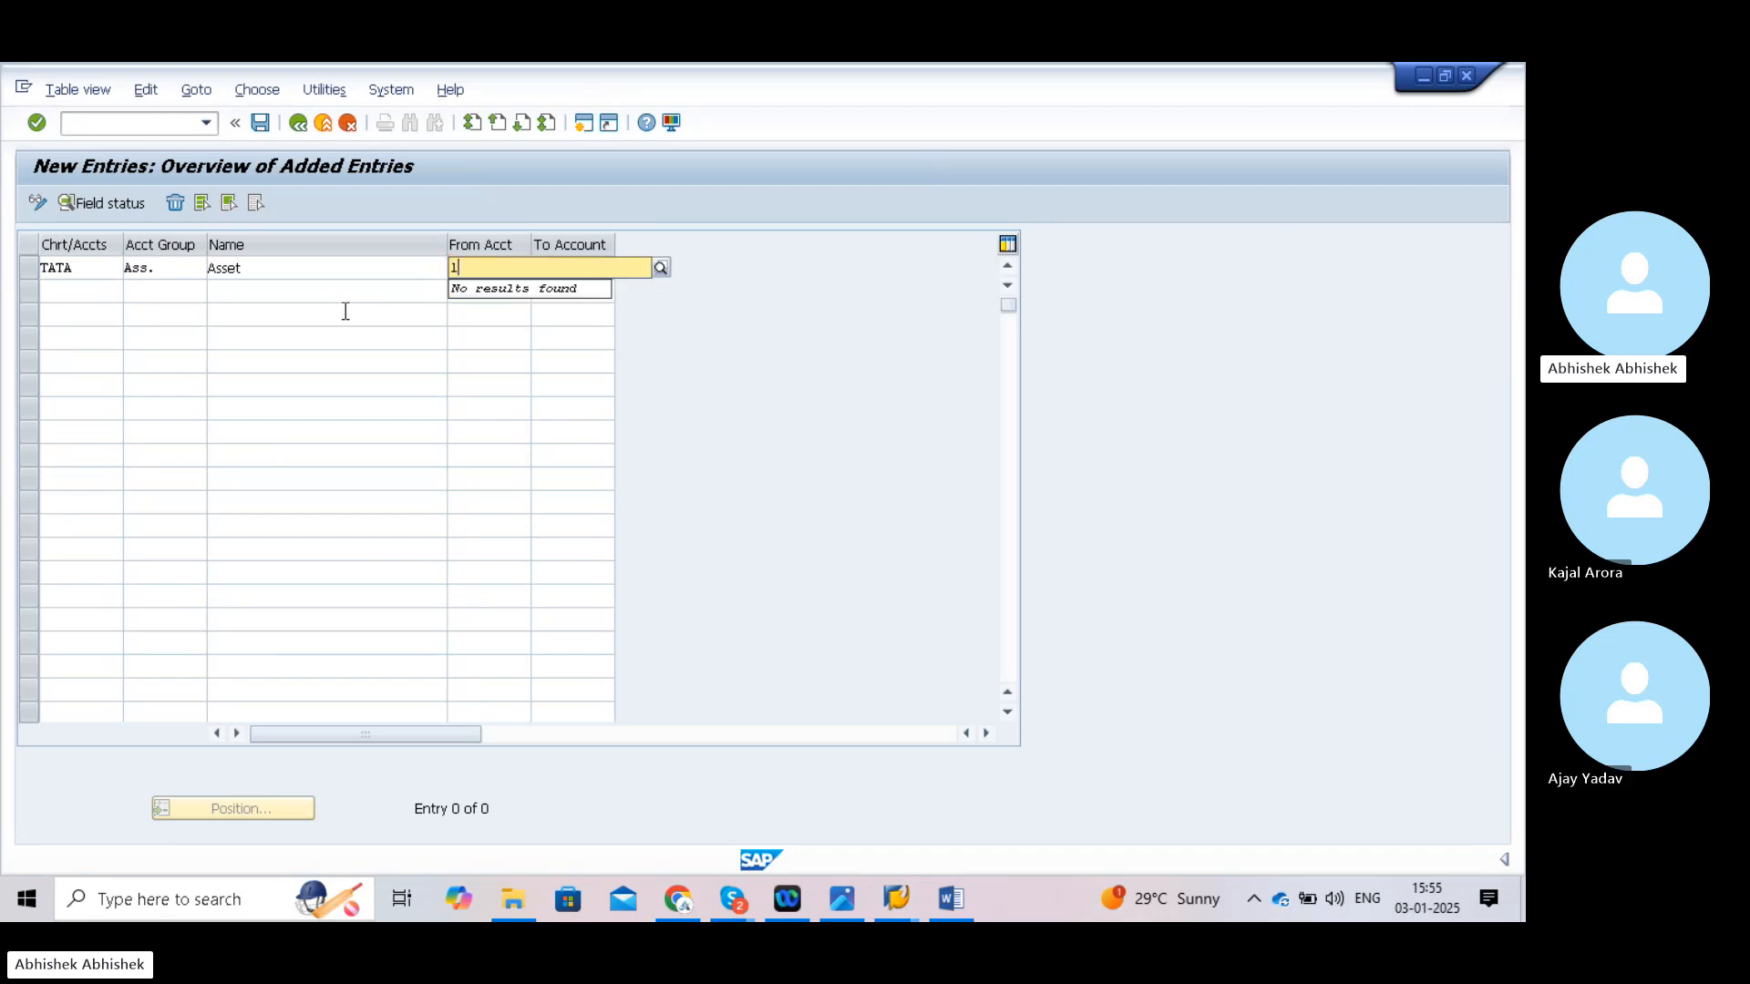
text(000)
click(711, 366)
click(589, 277)
text(1)
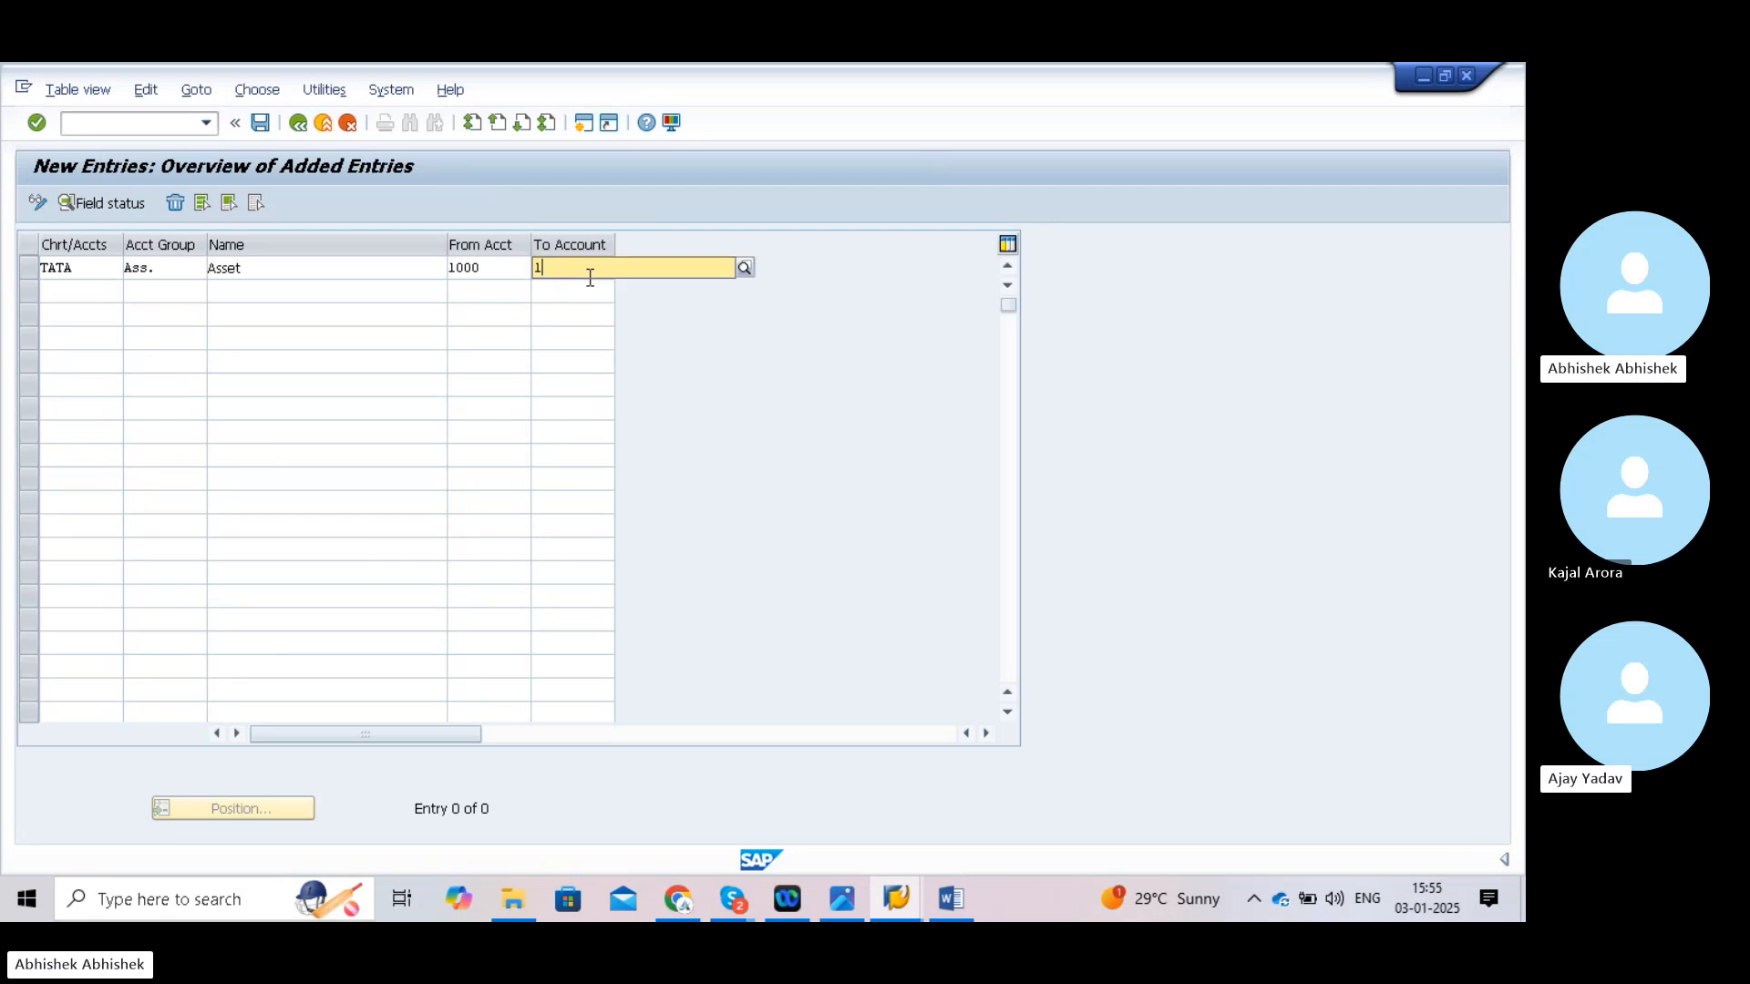
text(999)
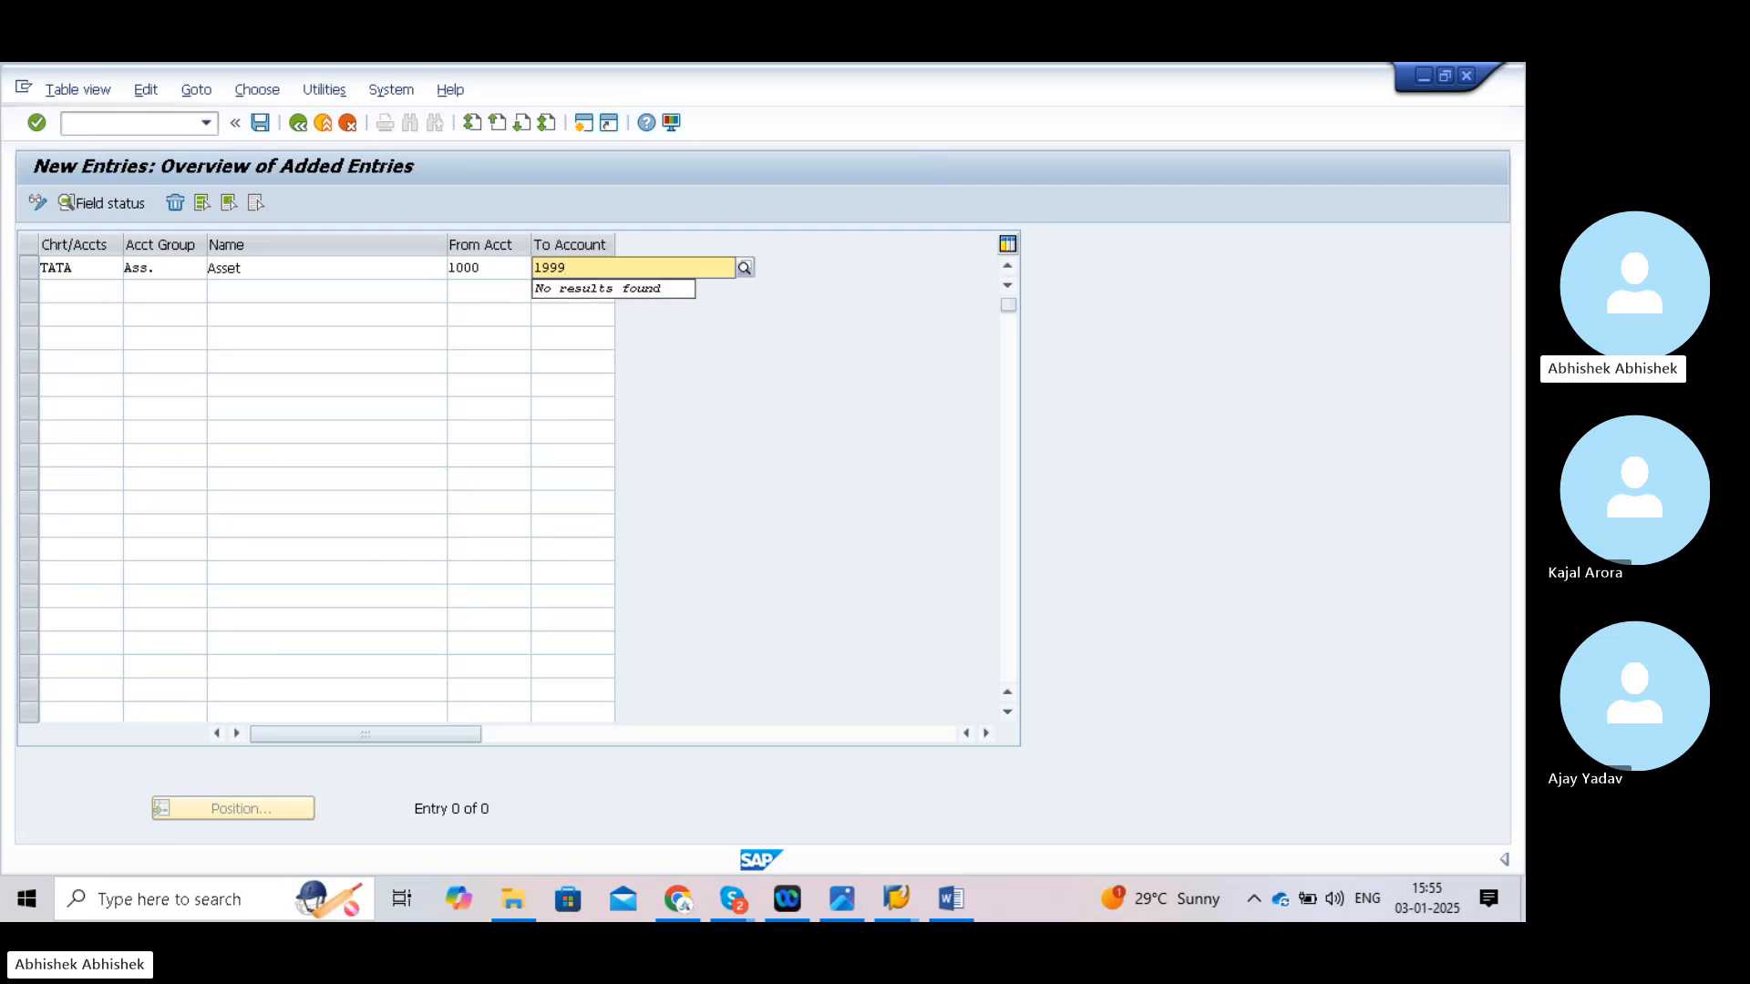
click(672, 369)
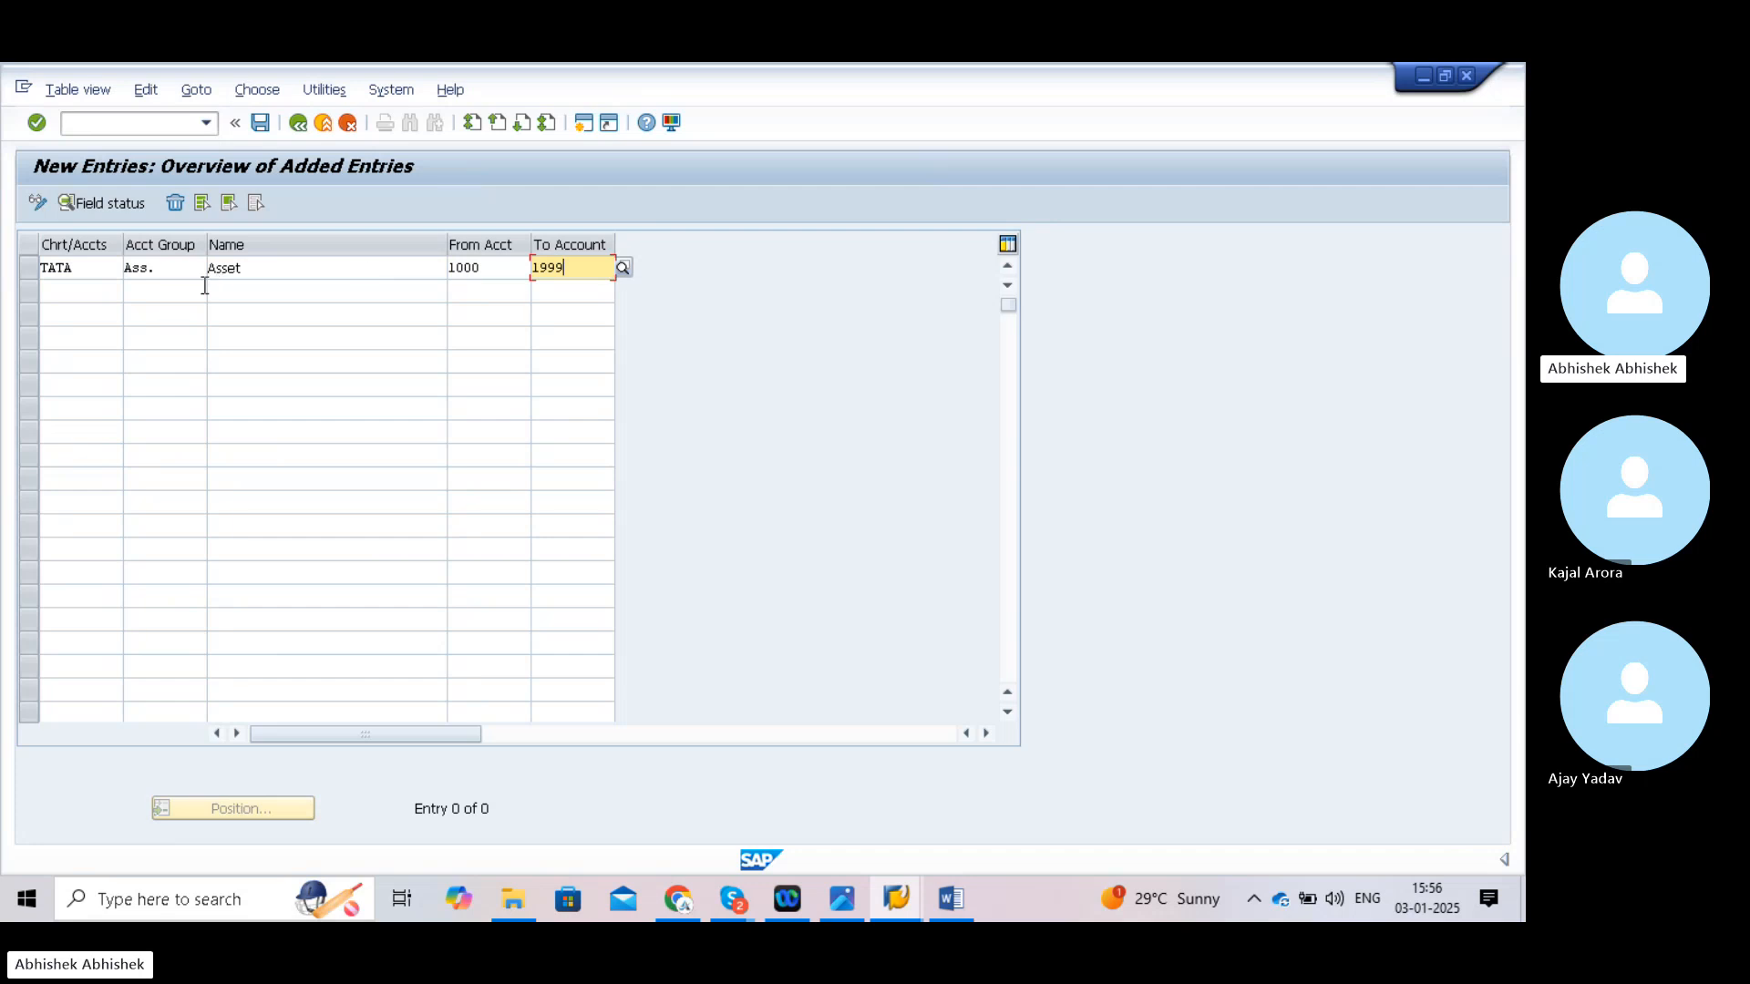
- Enter chart of accounts Tata in the second row's Chrt/Accts cell
click(54, 293)
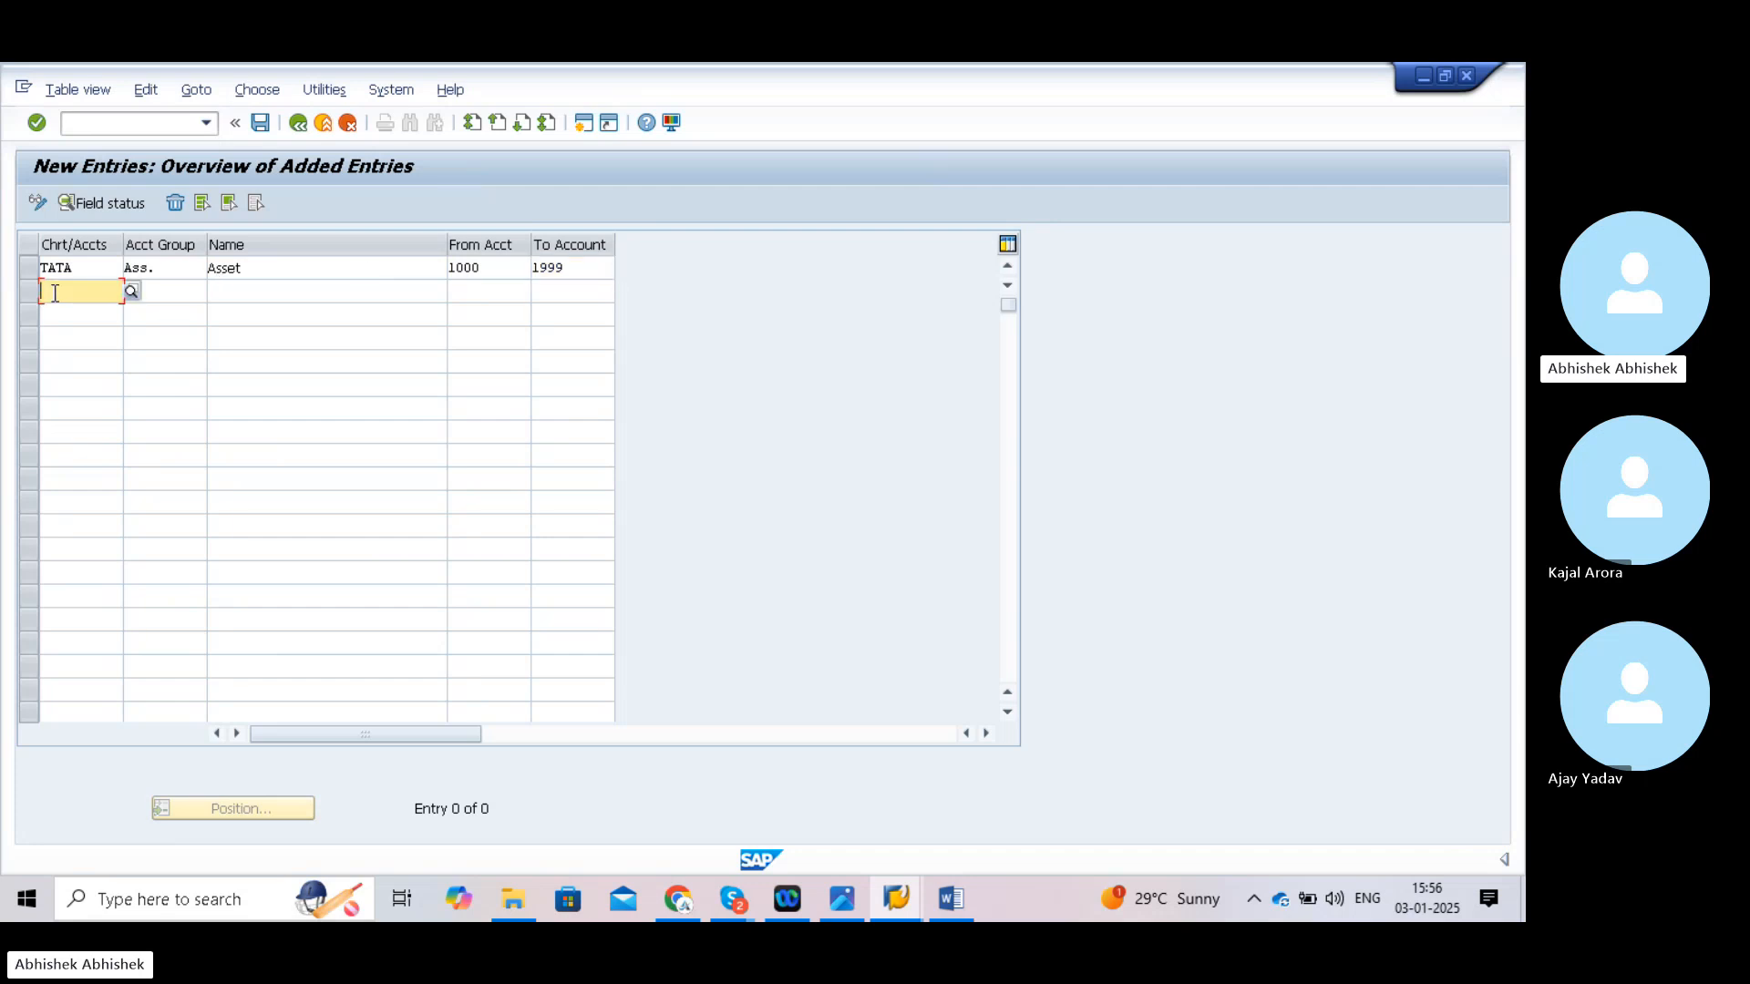
text(Ta)
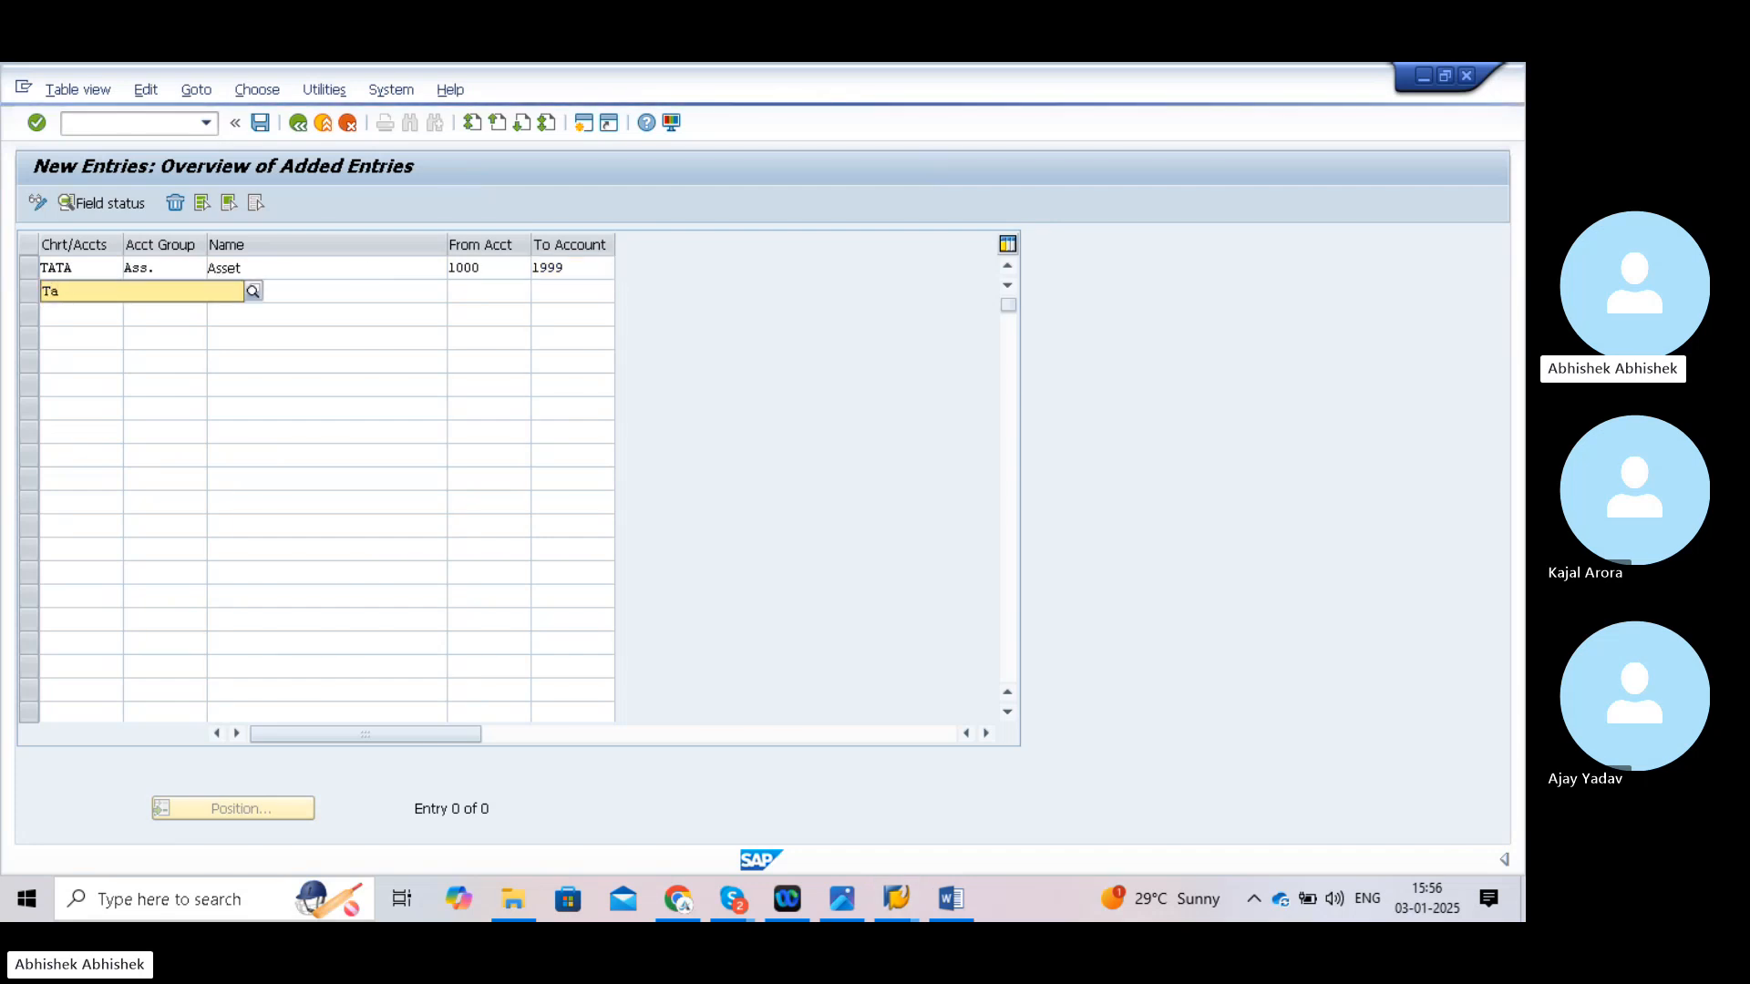
text(ta)
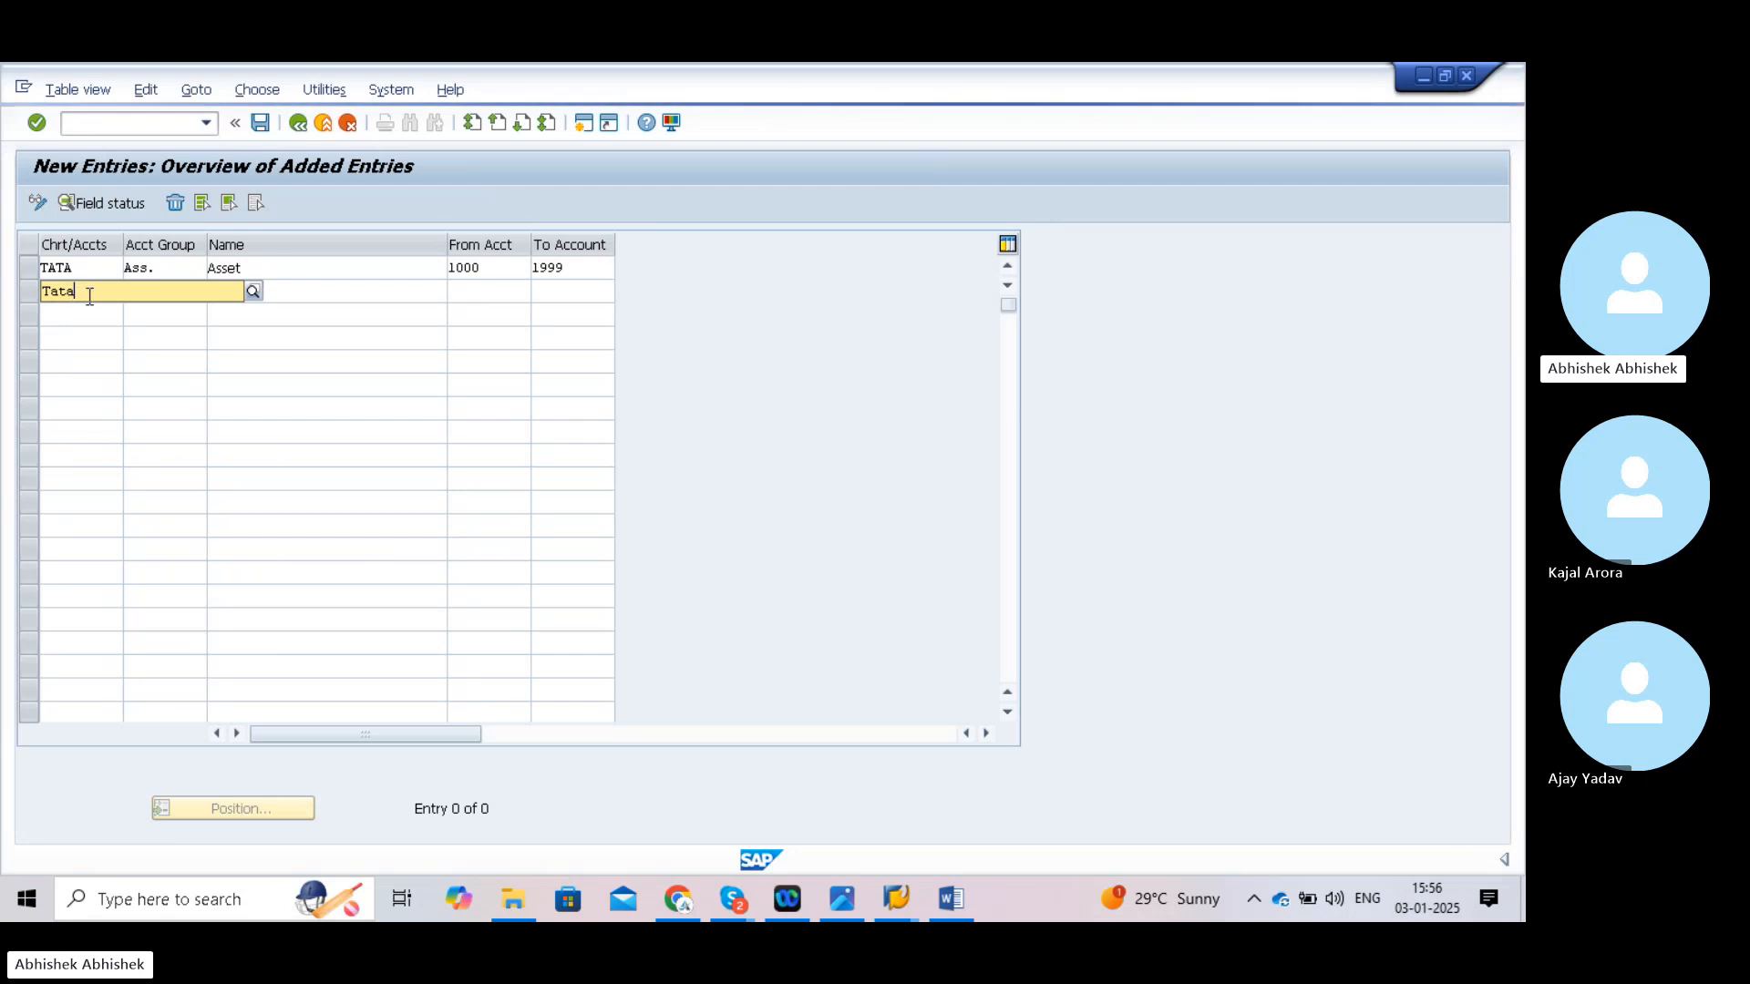
click(254, 292)
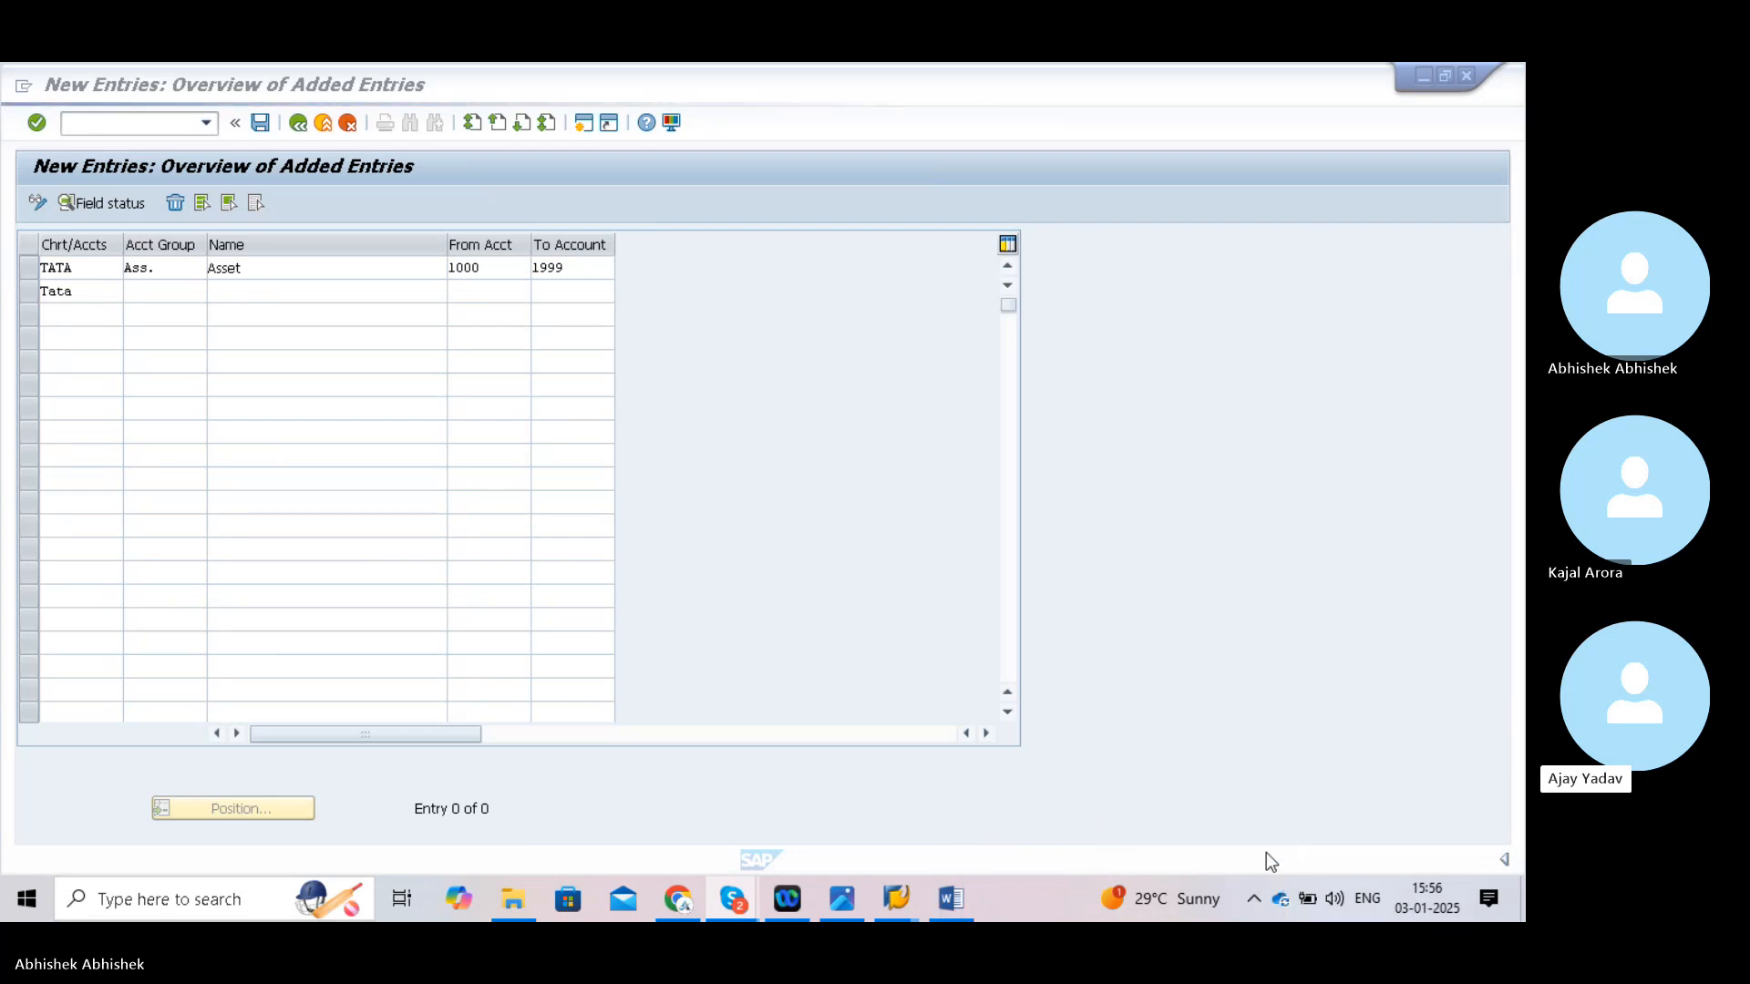
- Bring the SAP GUI window back into focus from the system tray
drag(1198, 689, 1310, 402)
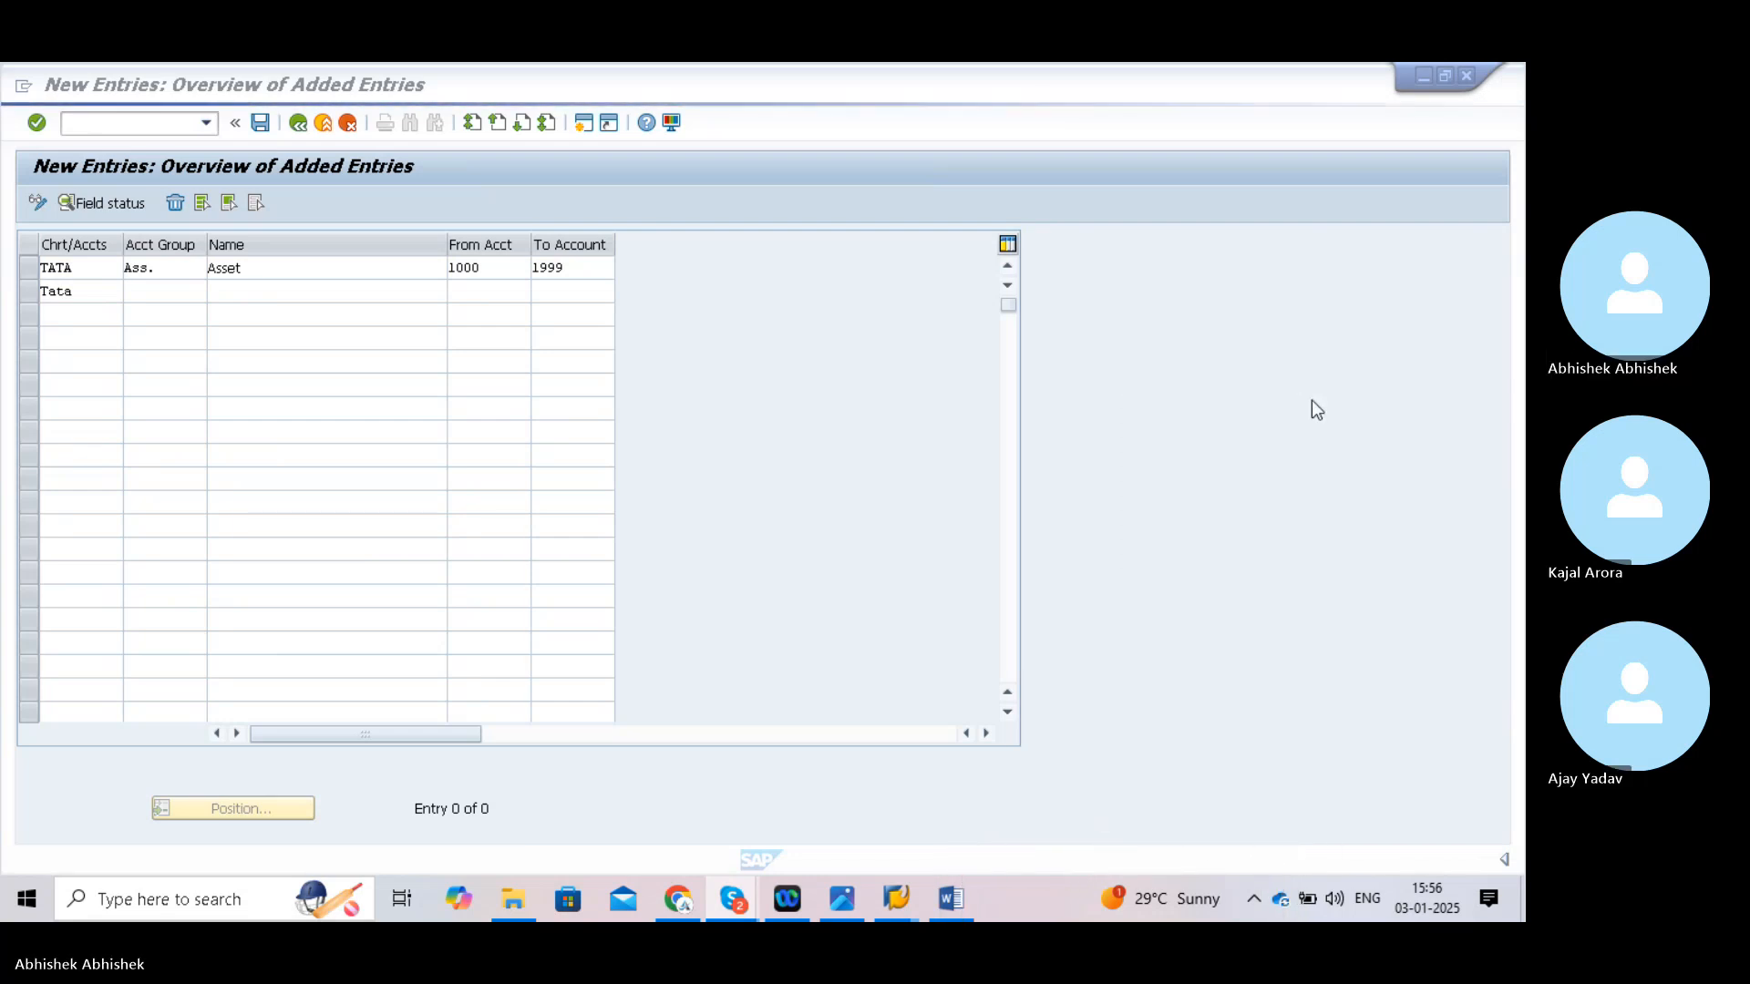
click(1254, 901)
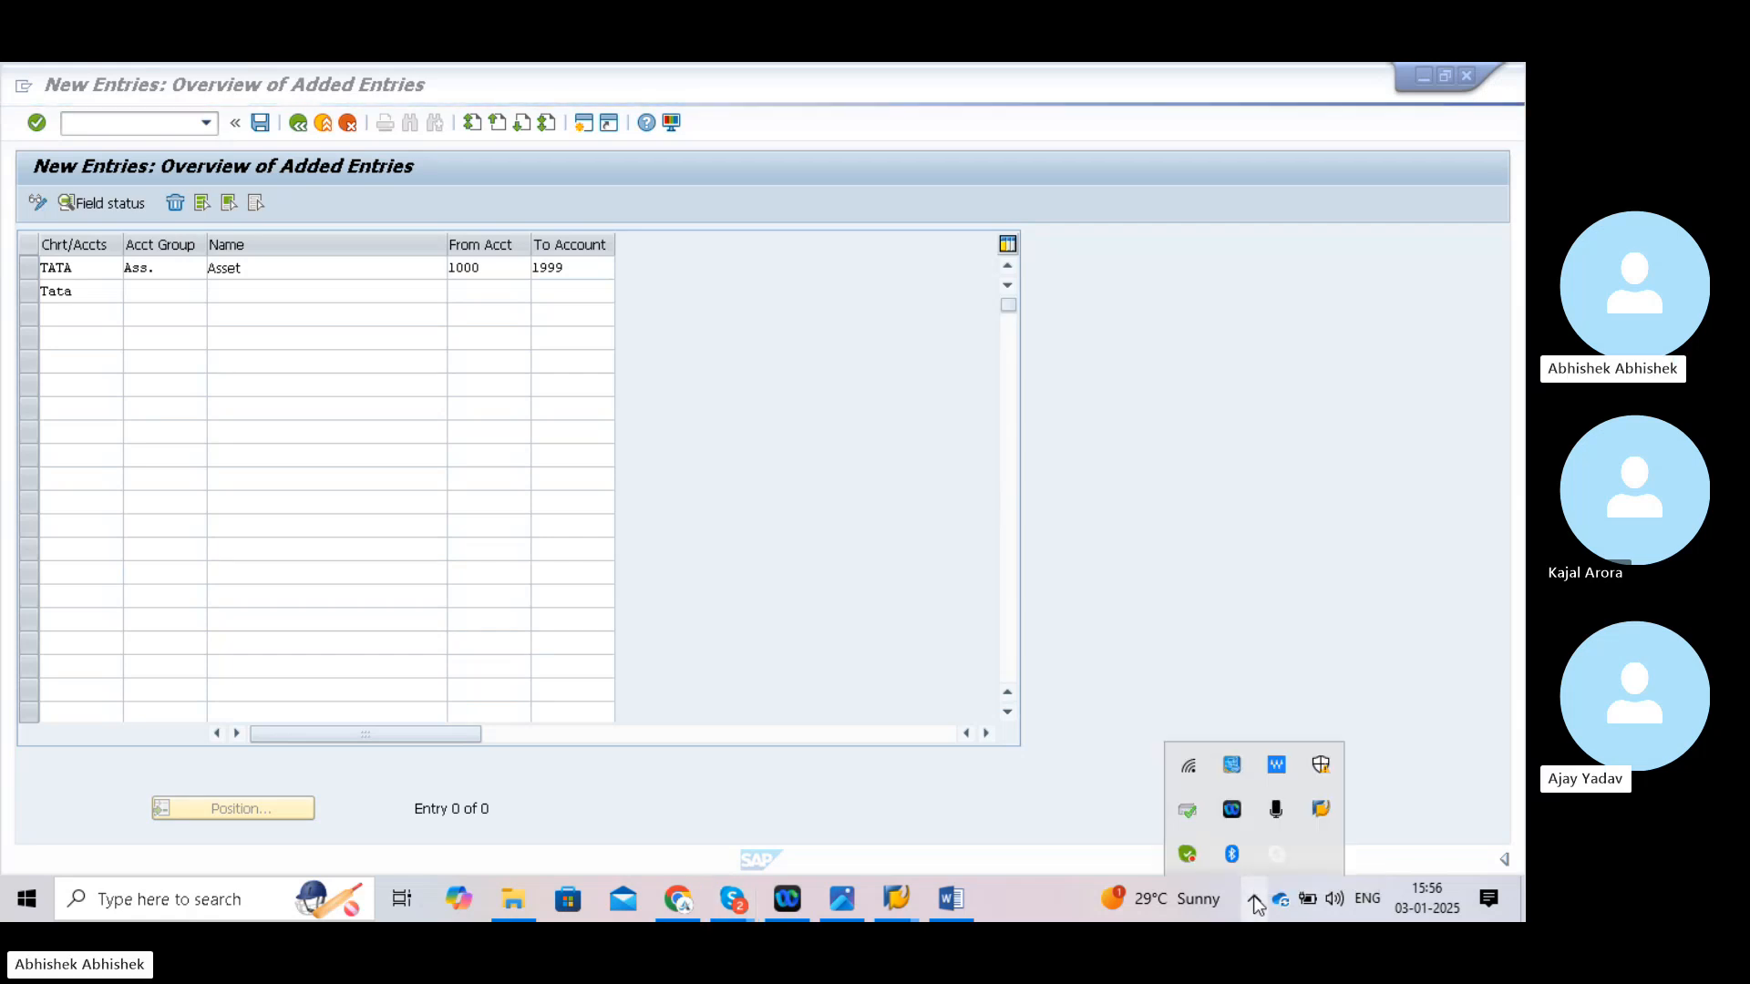
click(1270, 696)
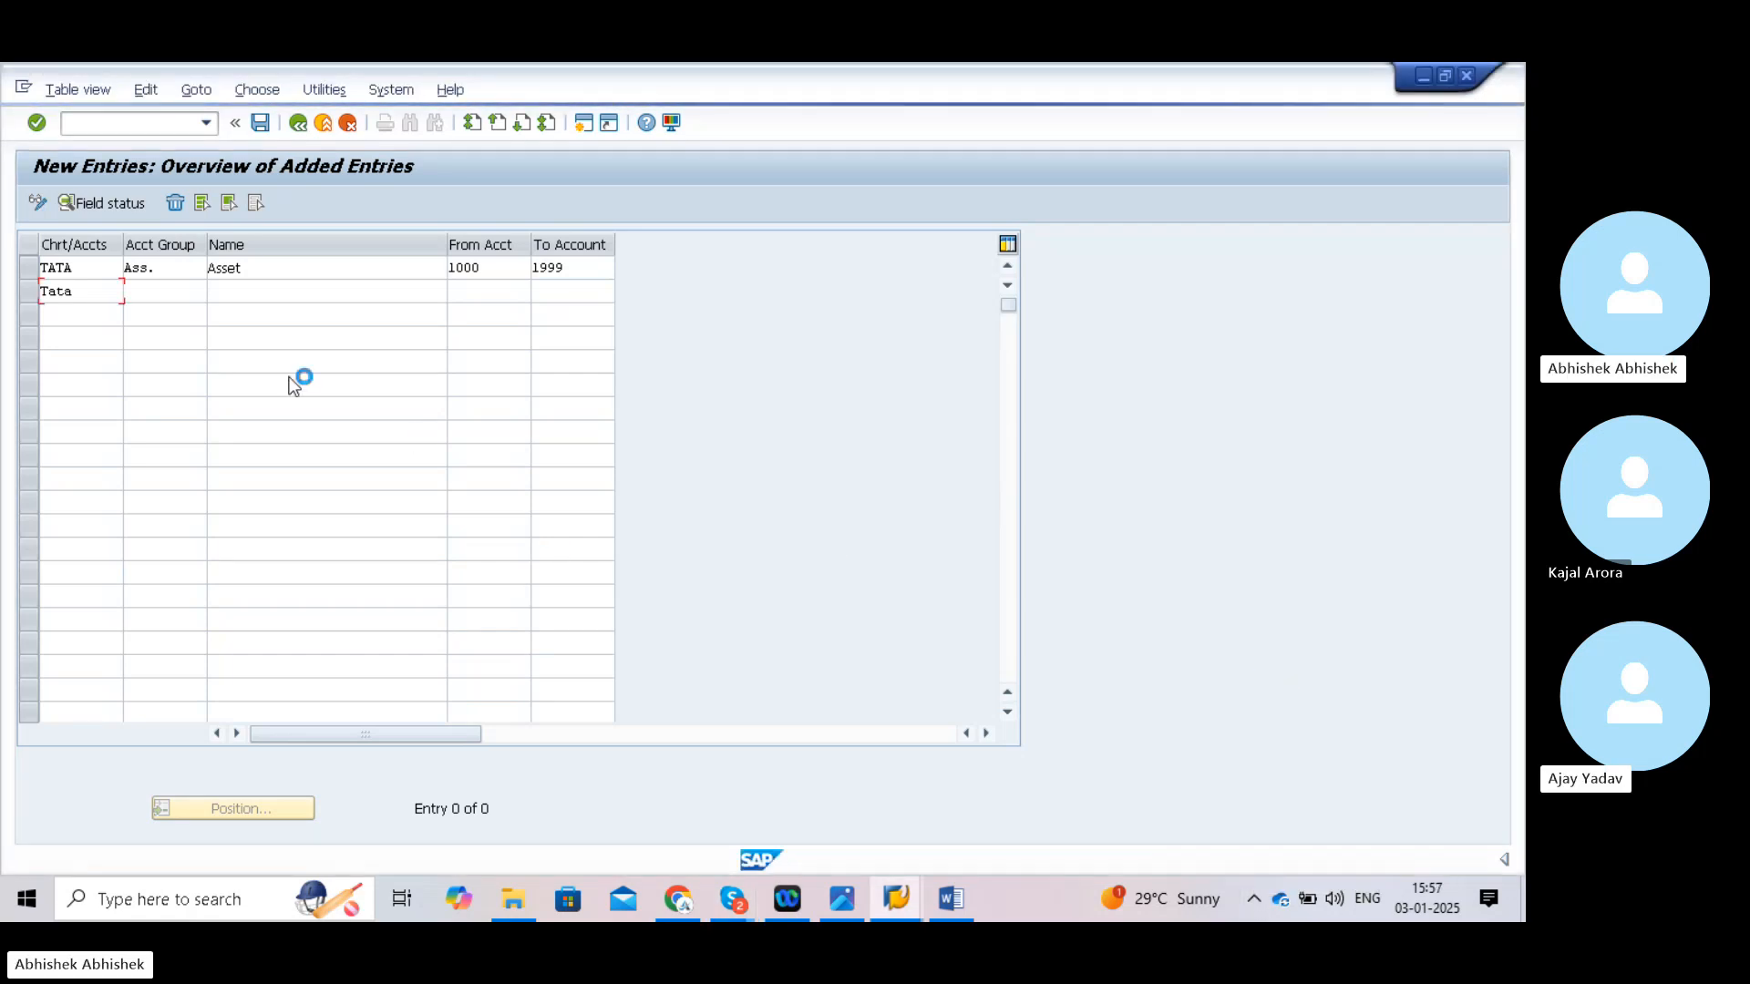
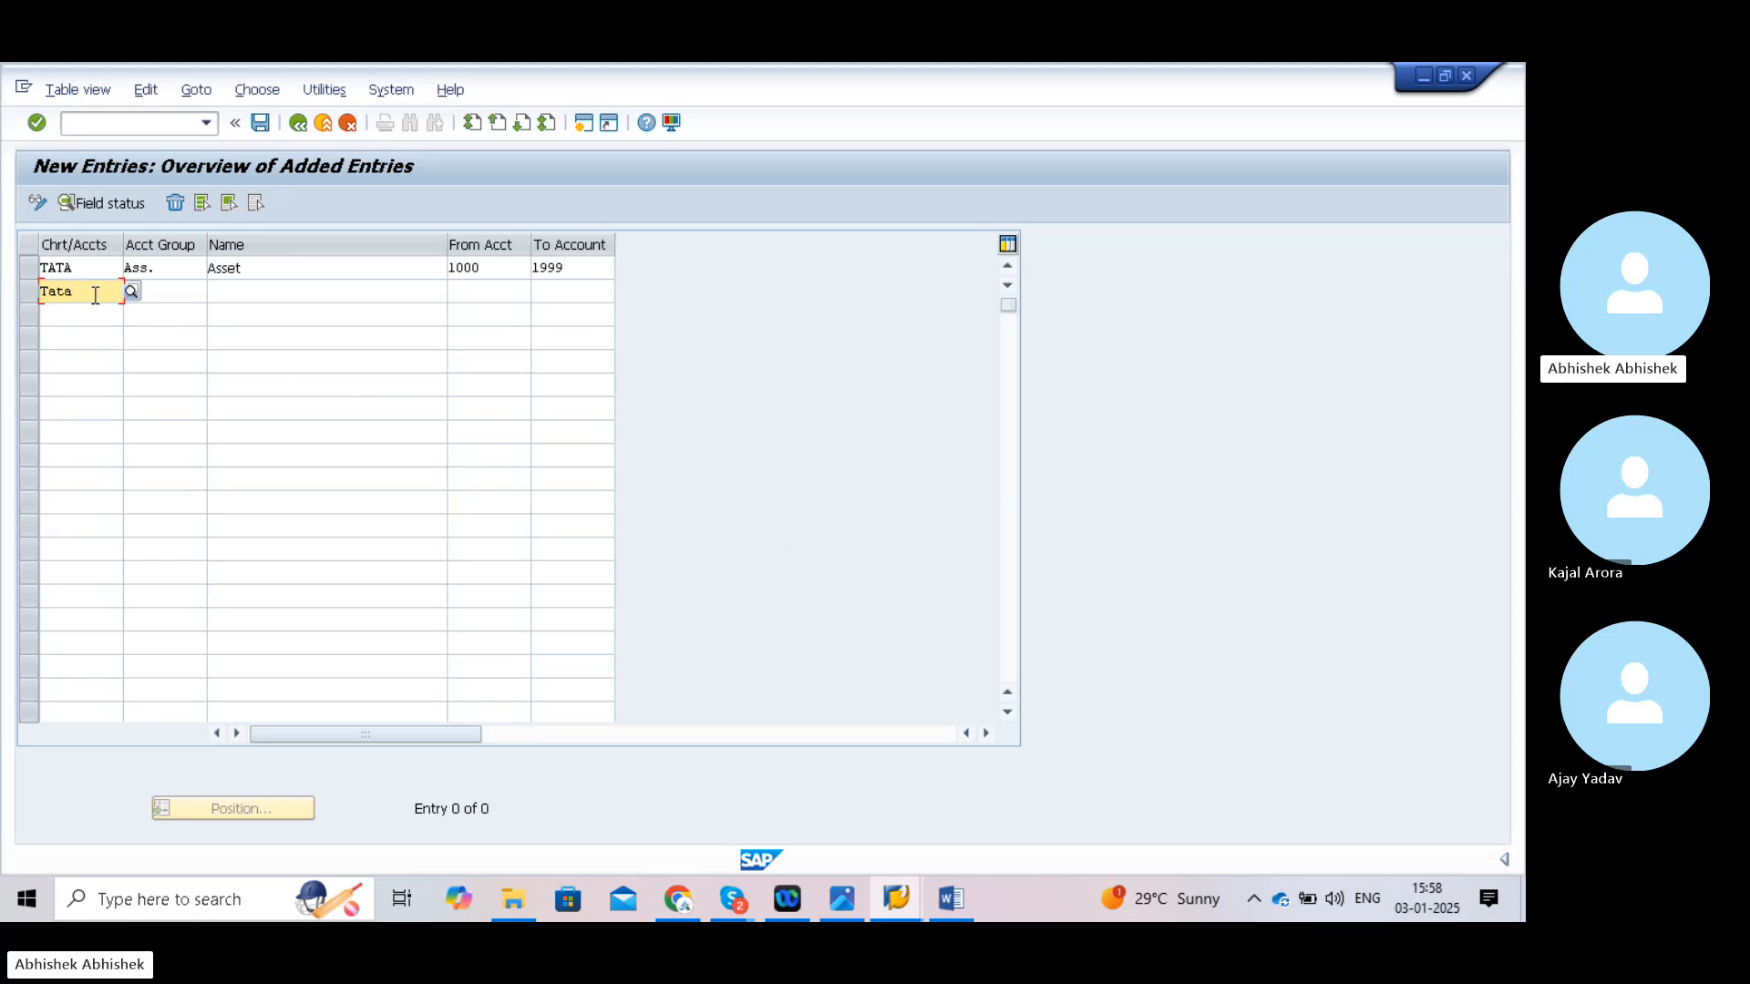
- Change the second row's chart of accounts from 'Tata' to uppercase TATA
key(BackSpace)
key(BackSpace)
key(BackSpace)
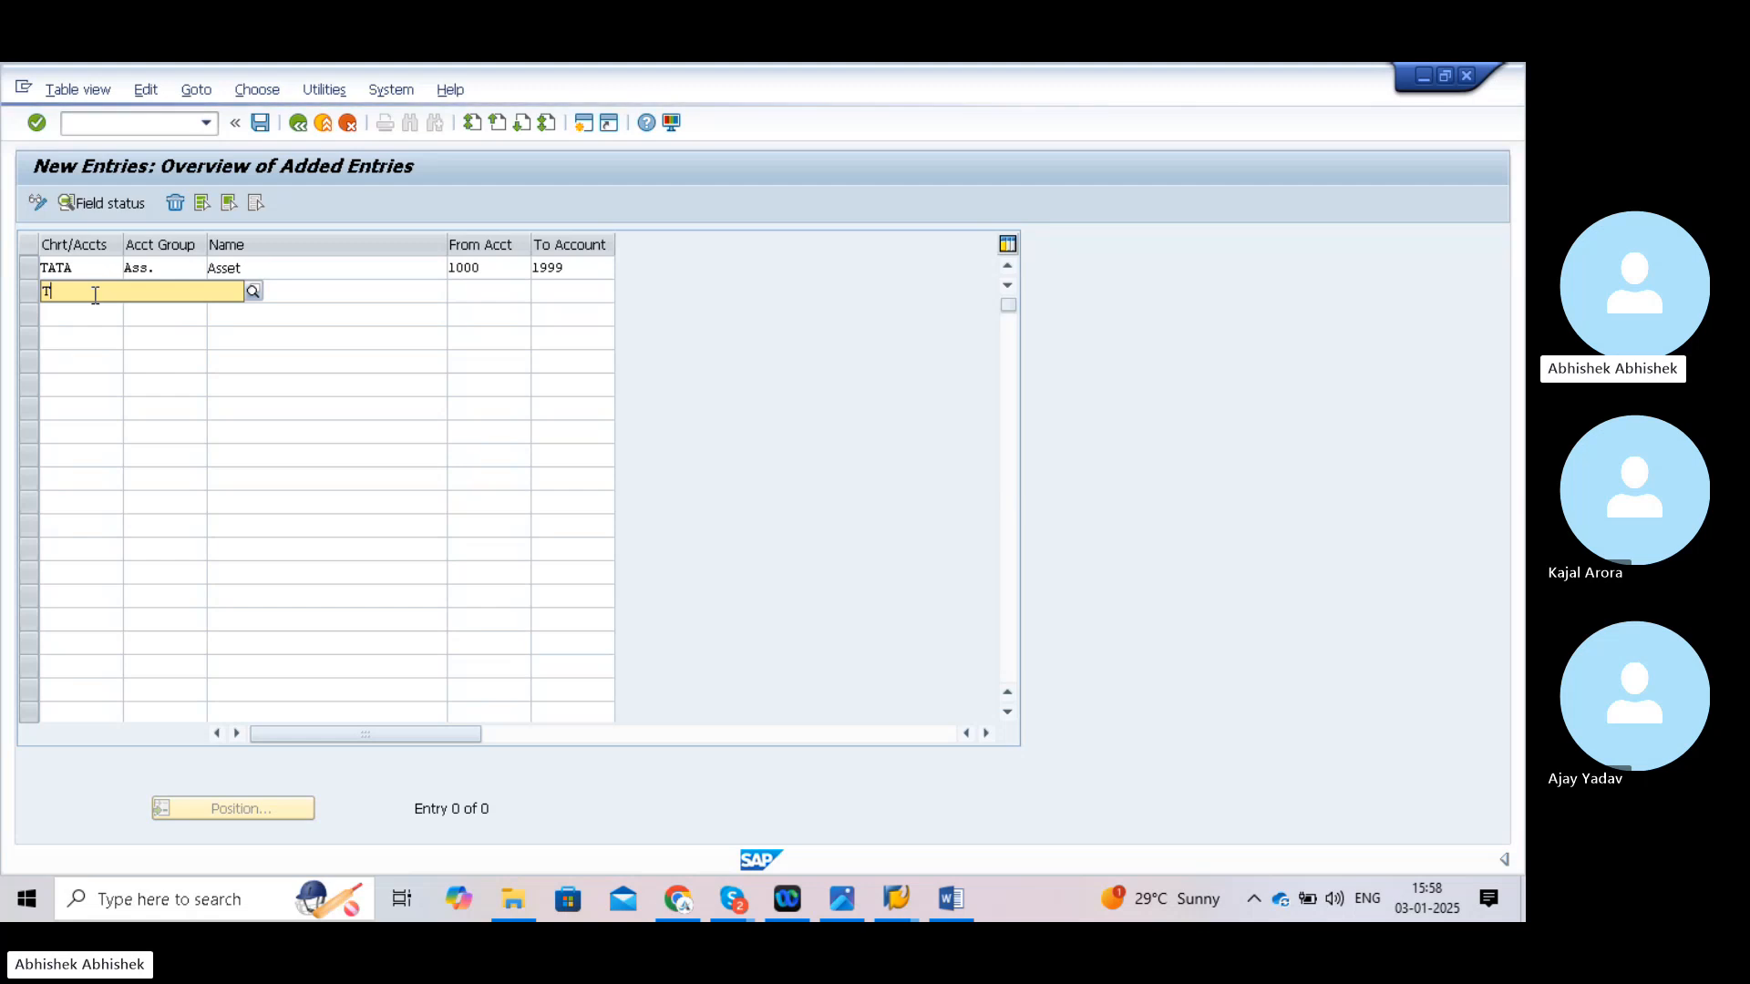
text(ATA)
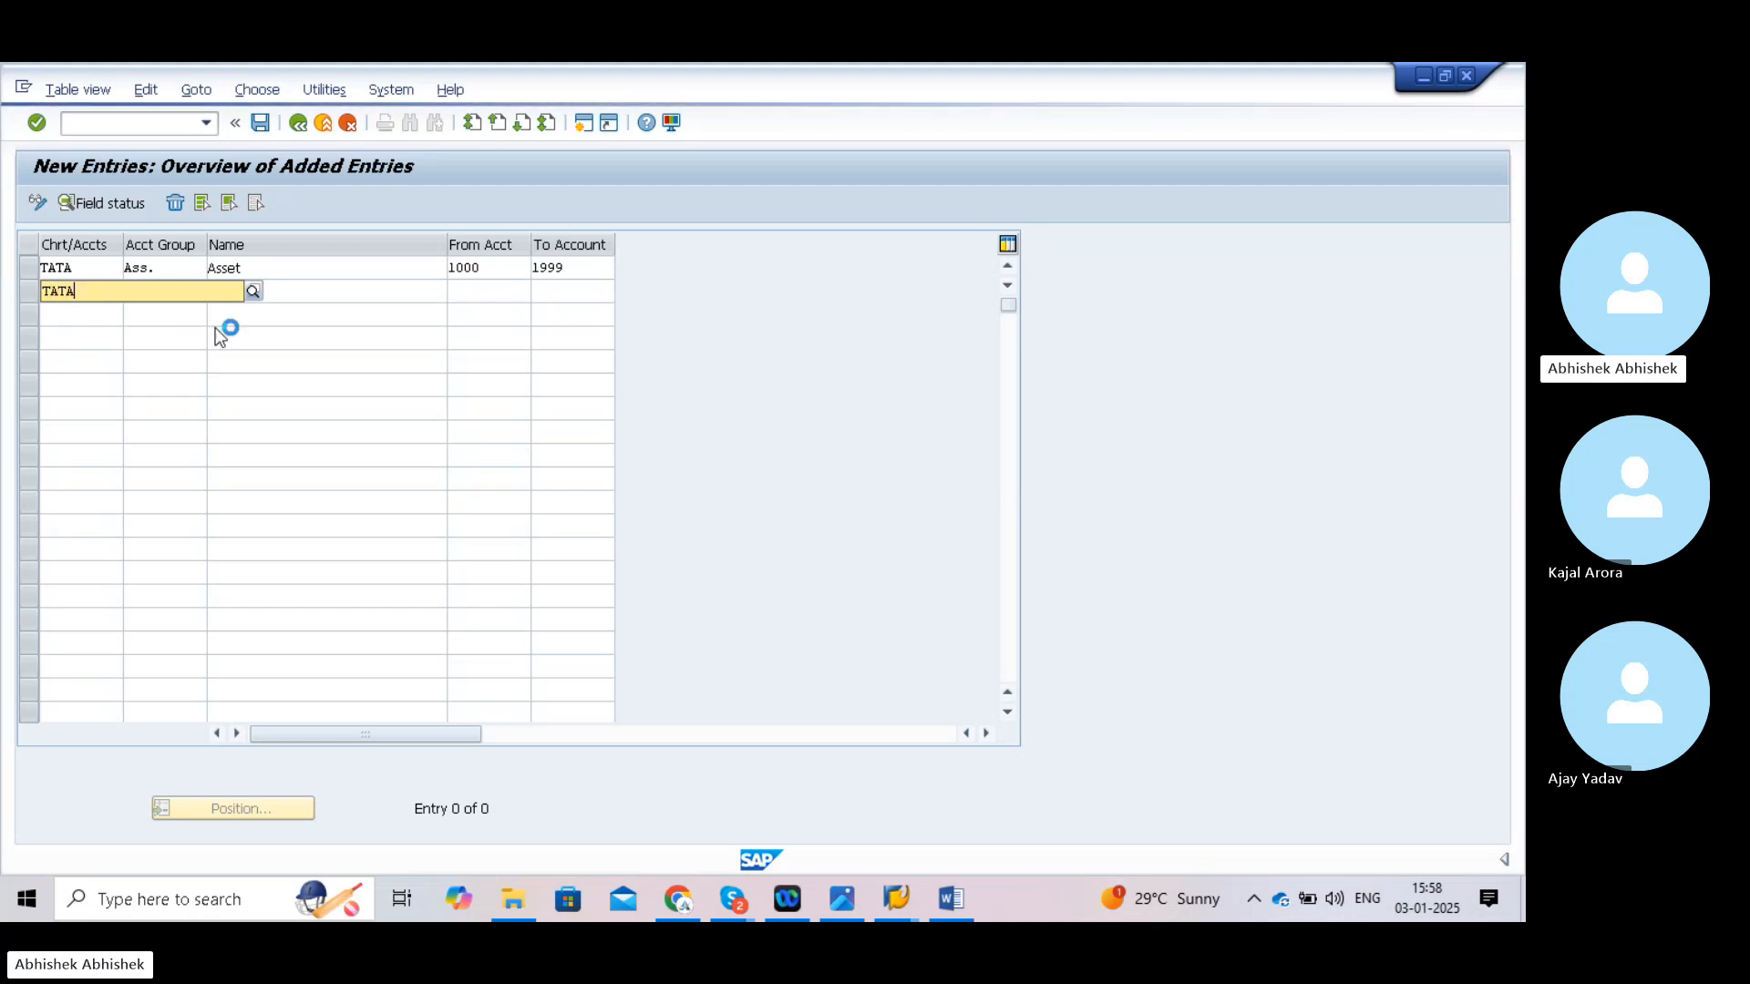
key(Return)
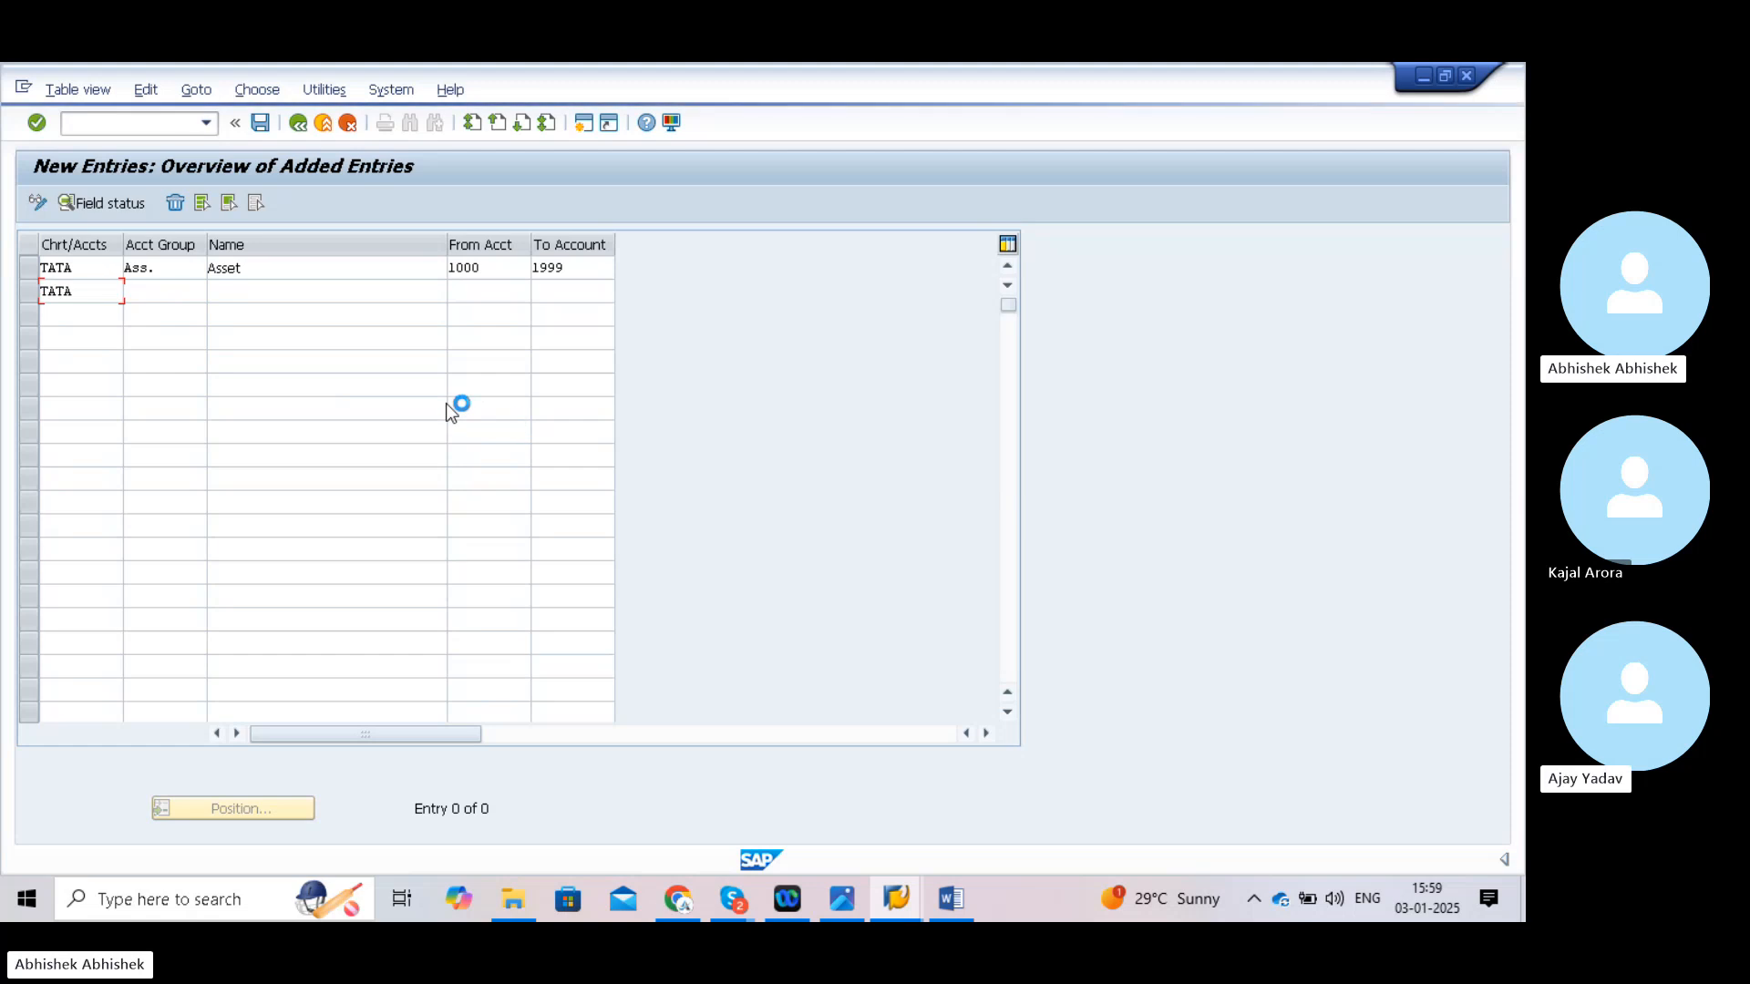
- Enter account group Liab named Liabilites covering accounts 2000 to 2999
click(157, 287)
text(Liab)
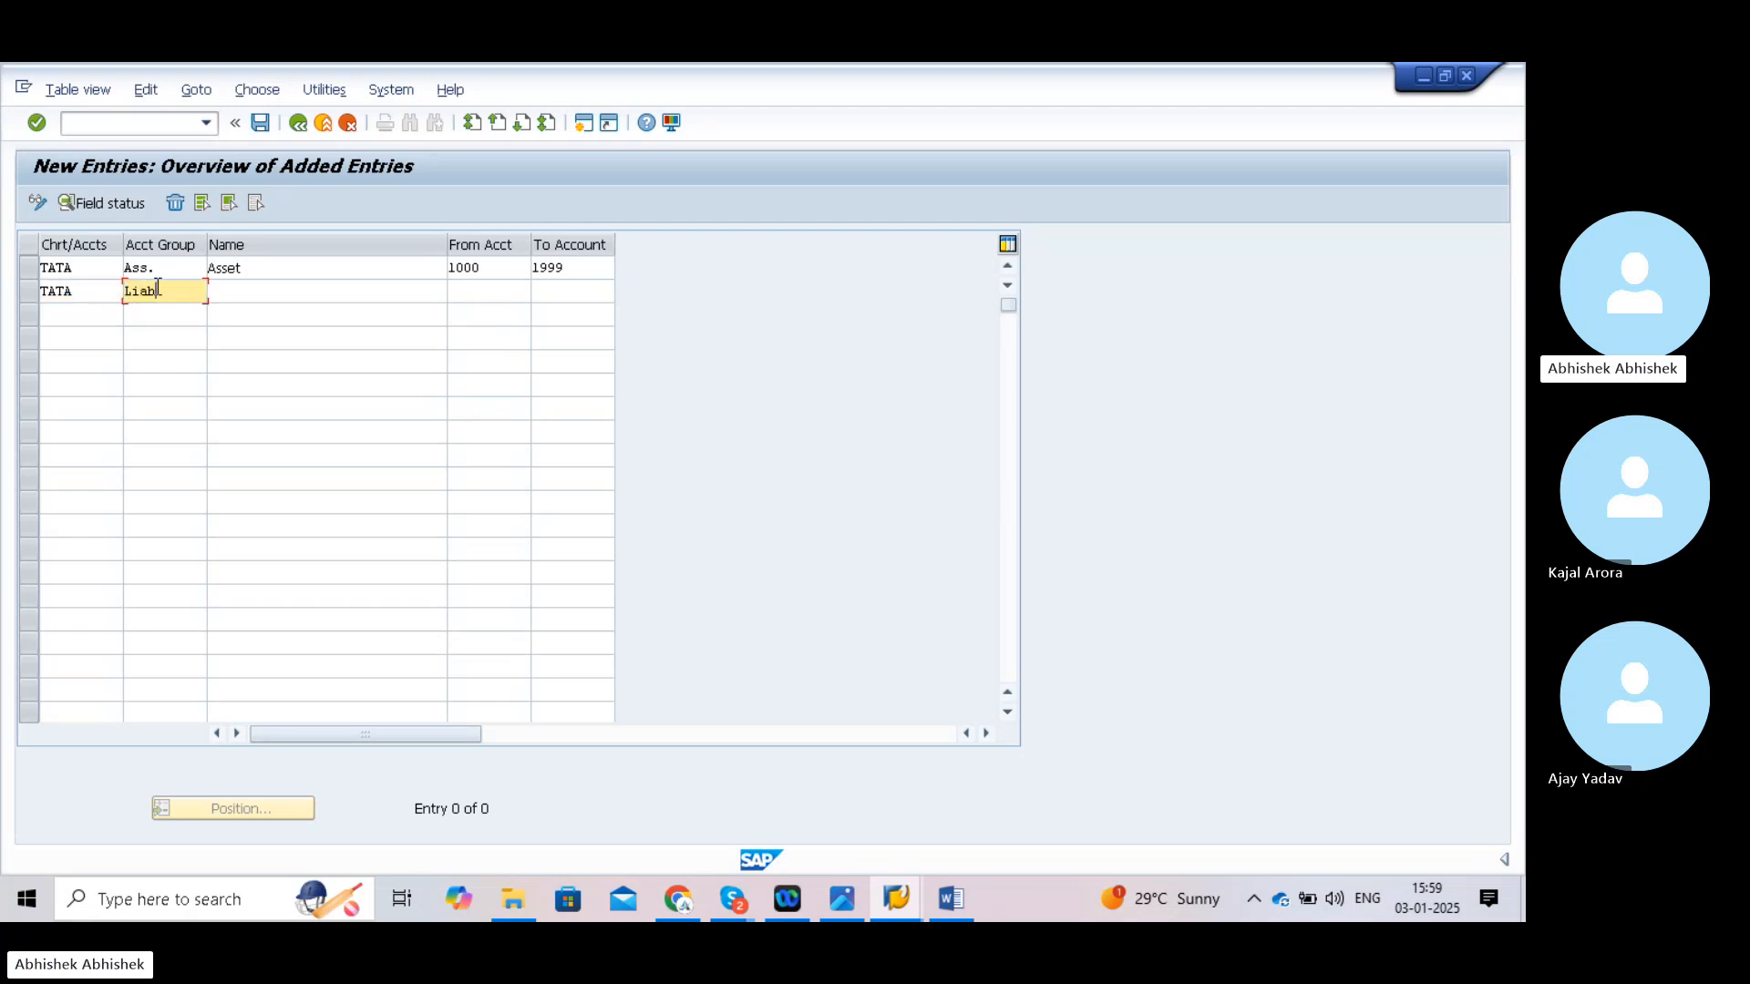
click(249, 296)
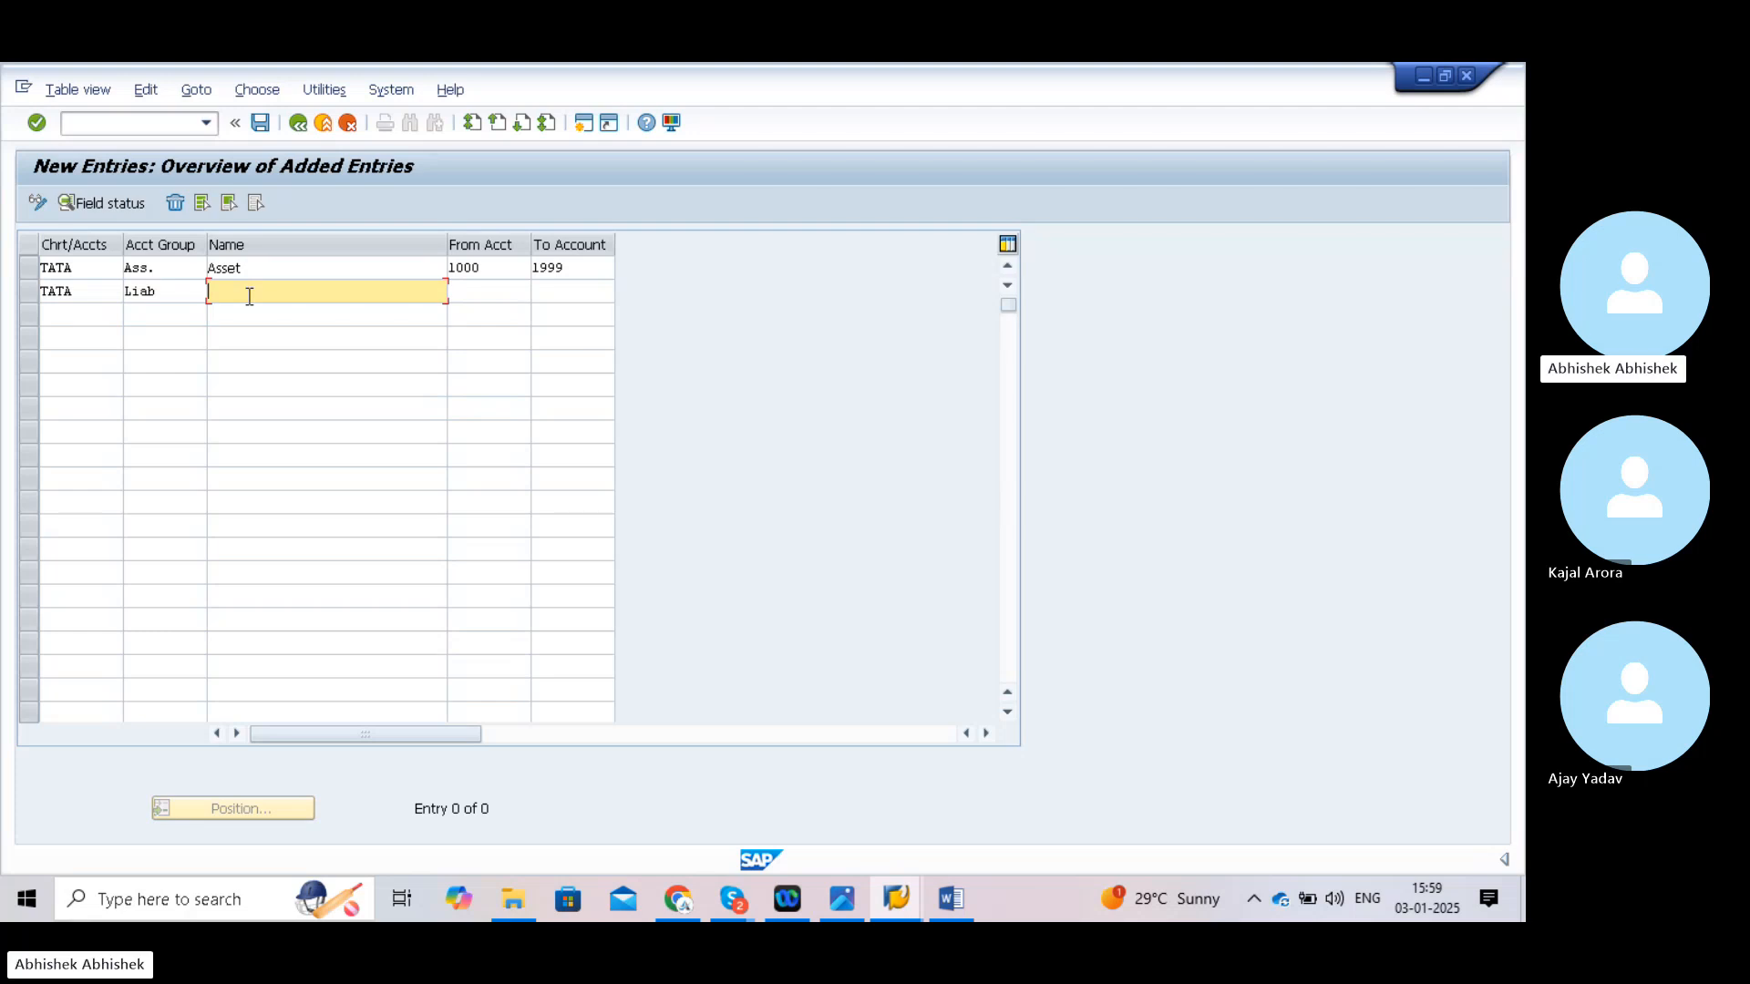
text(Liab)
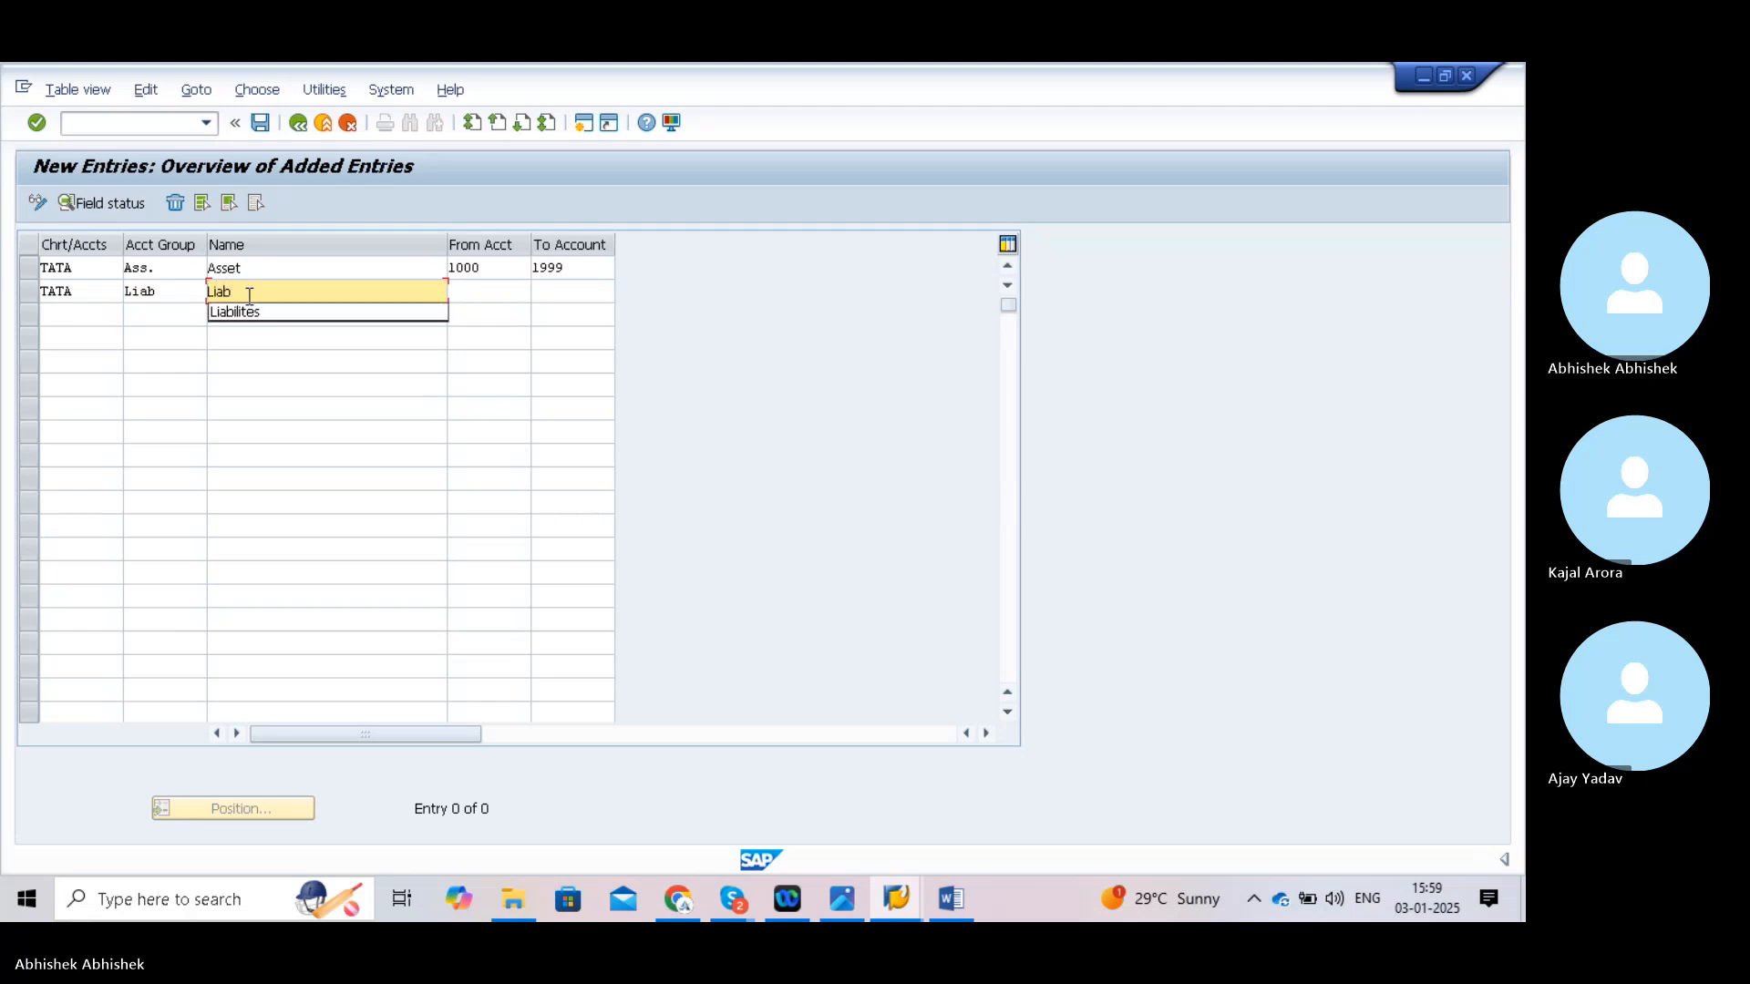
click(252, 309)
click(462, 294)
text(200)
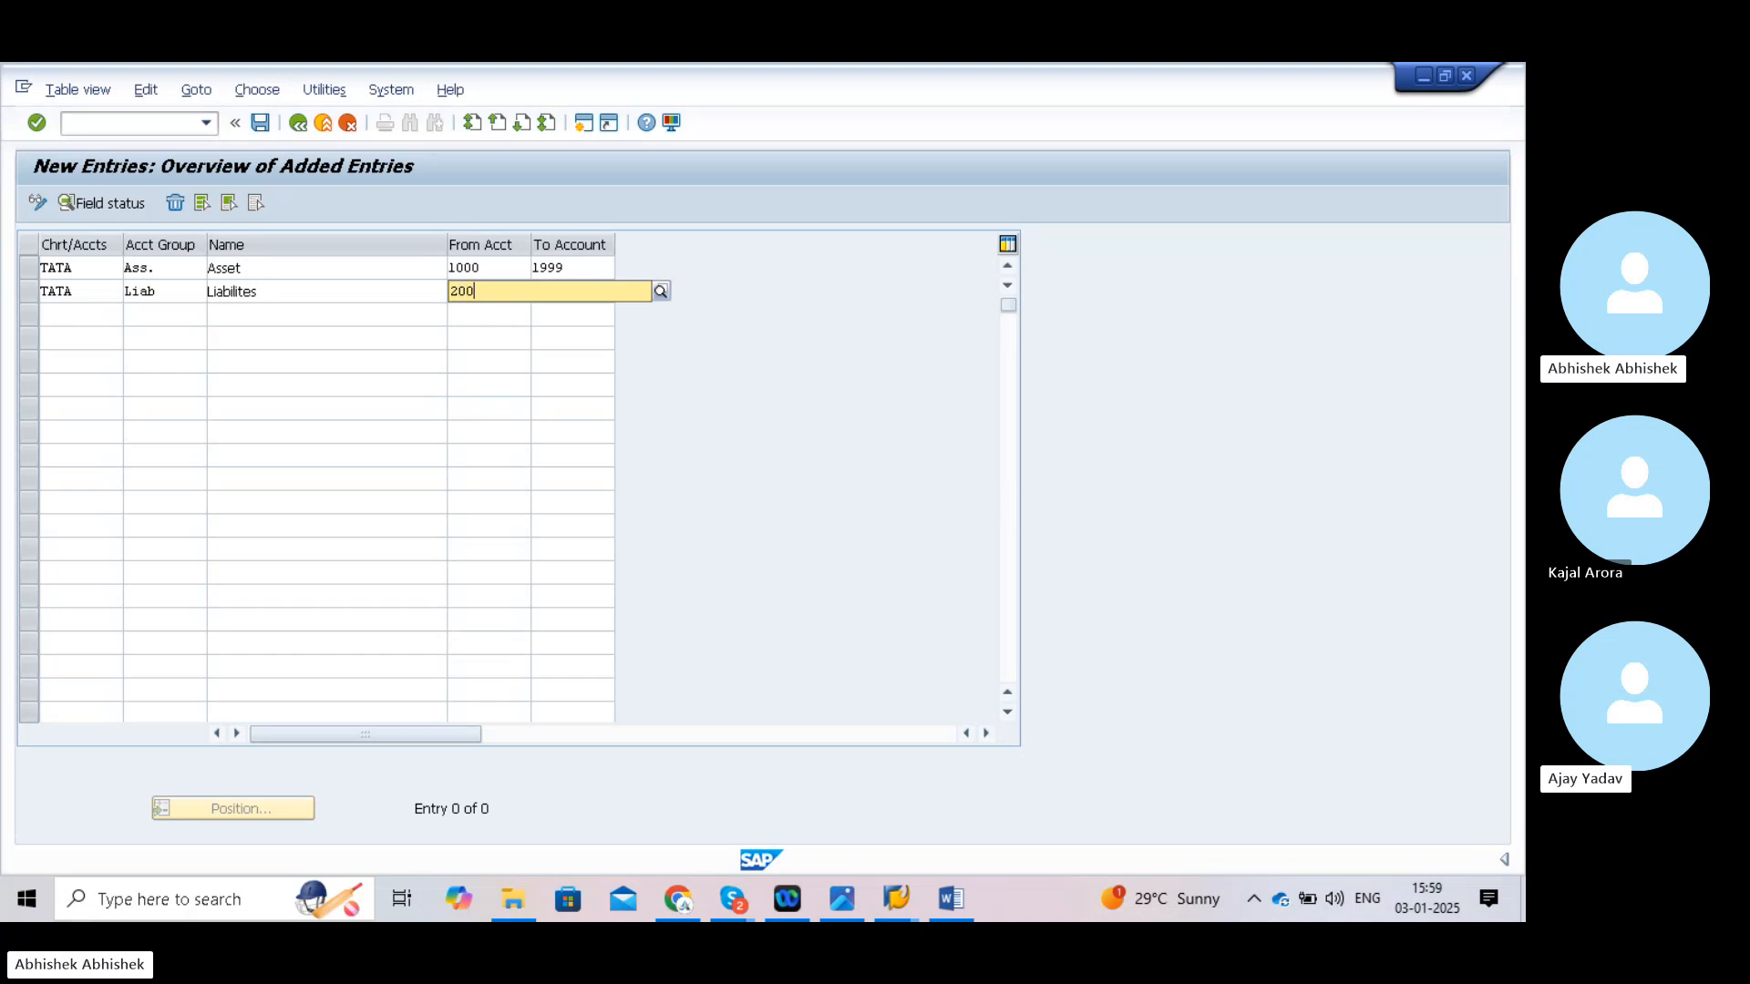
text(0)
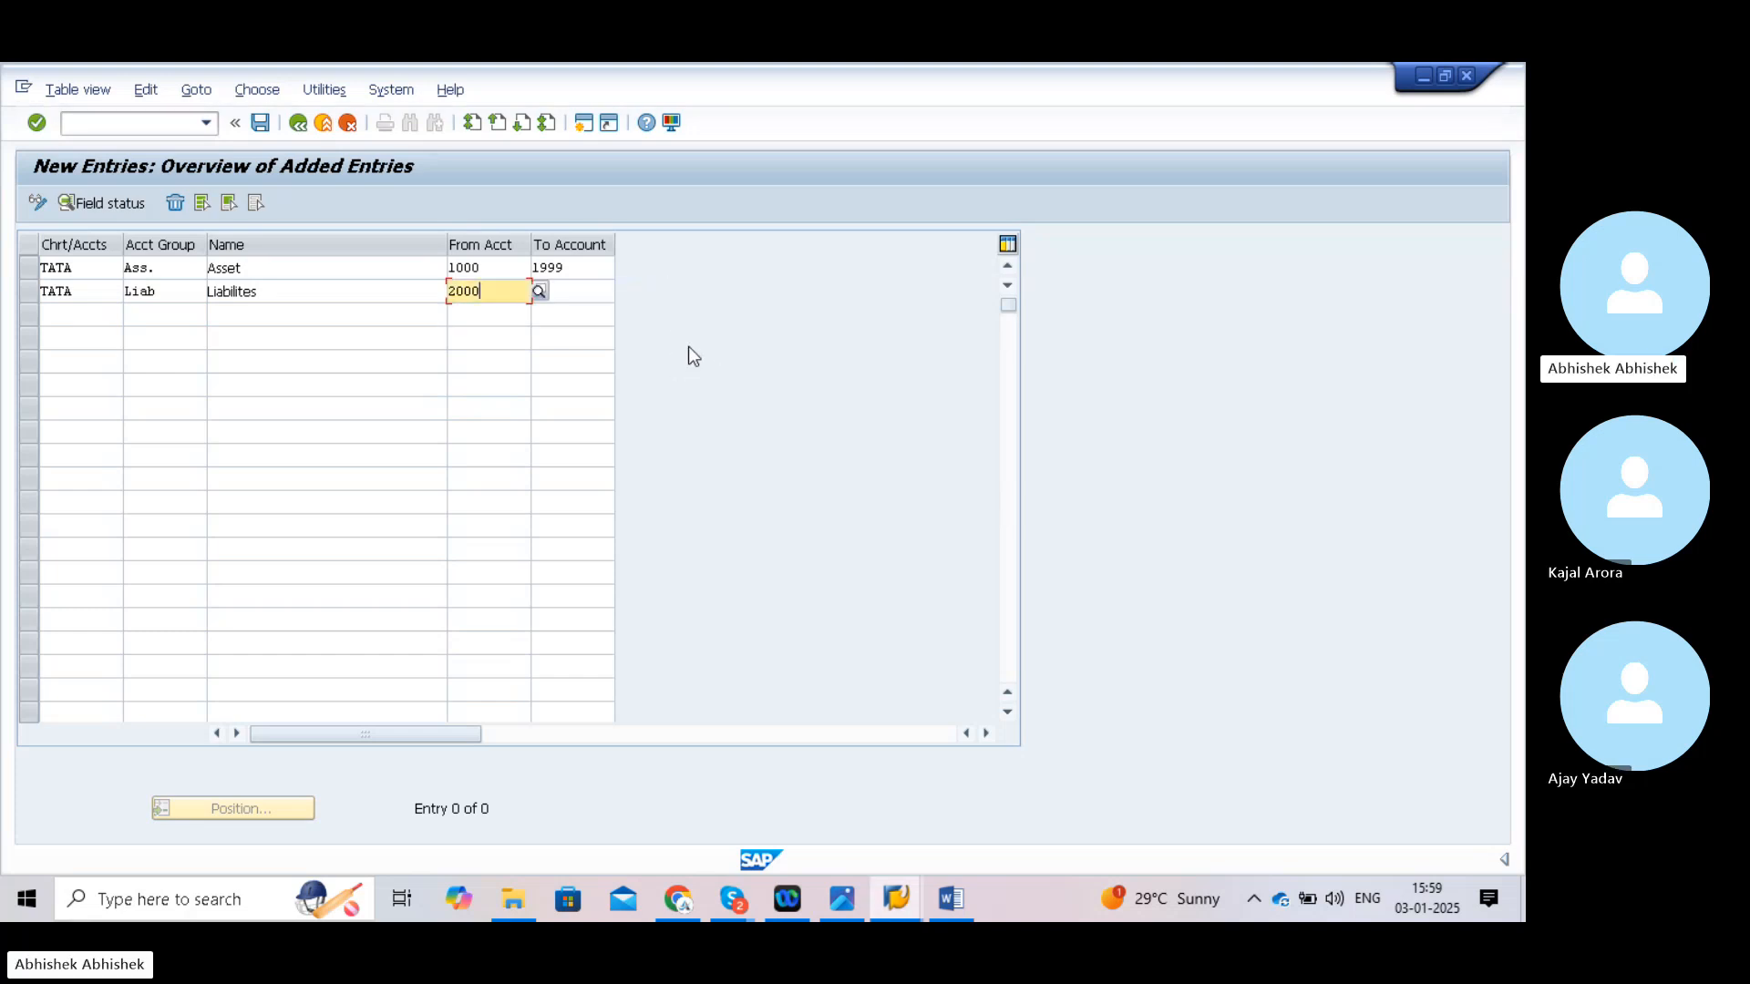
click(592, 292)
text(2999)
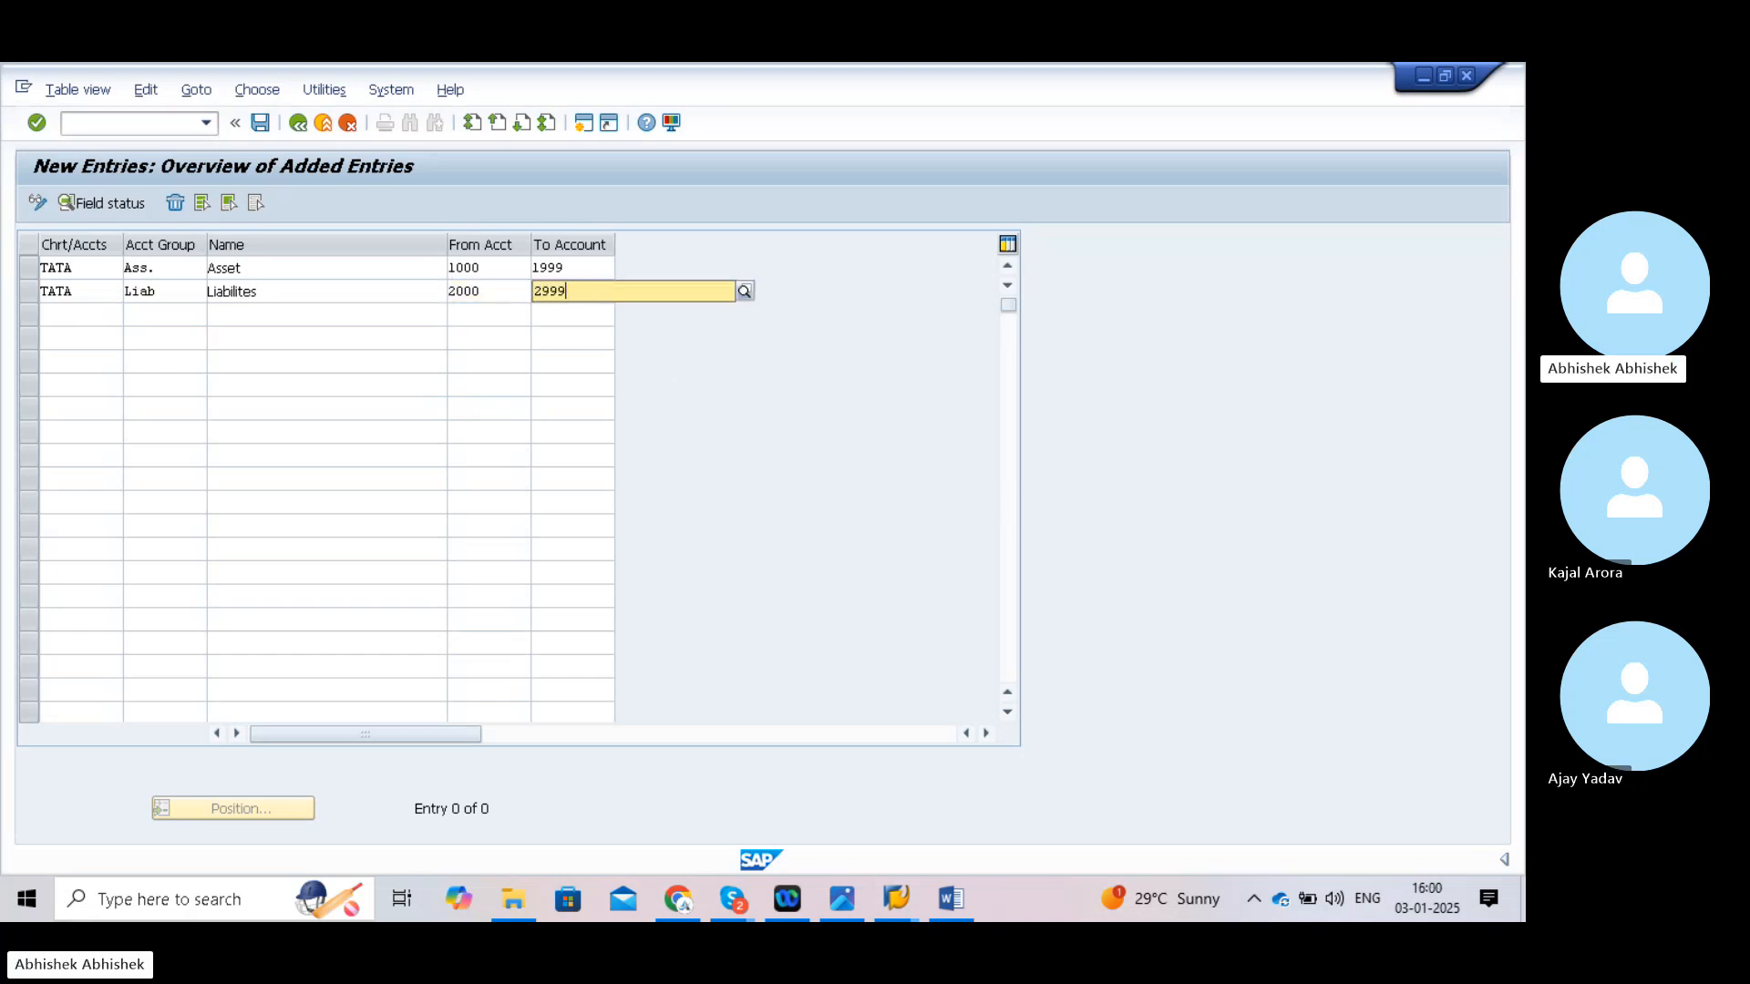
- Add a third TATA row: group Exp. named Expenses, accounts 3000 to 3999
click(85, 324)
text(Ta)
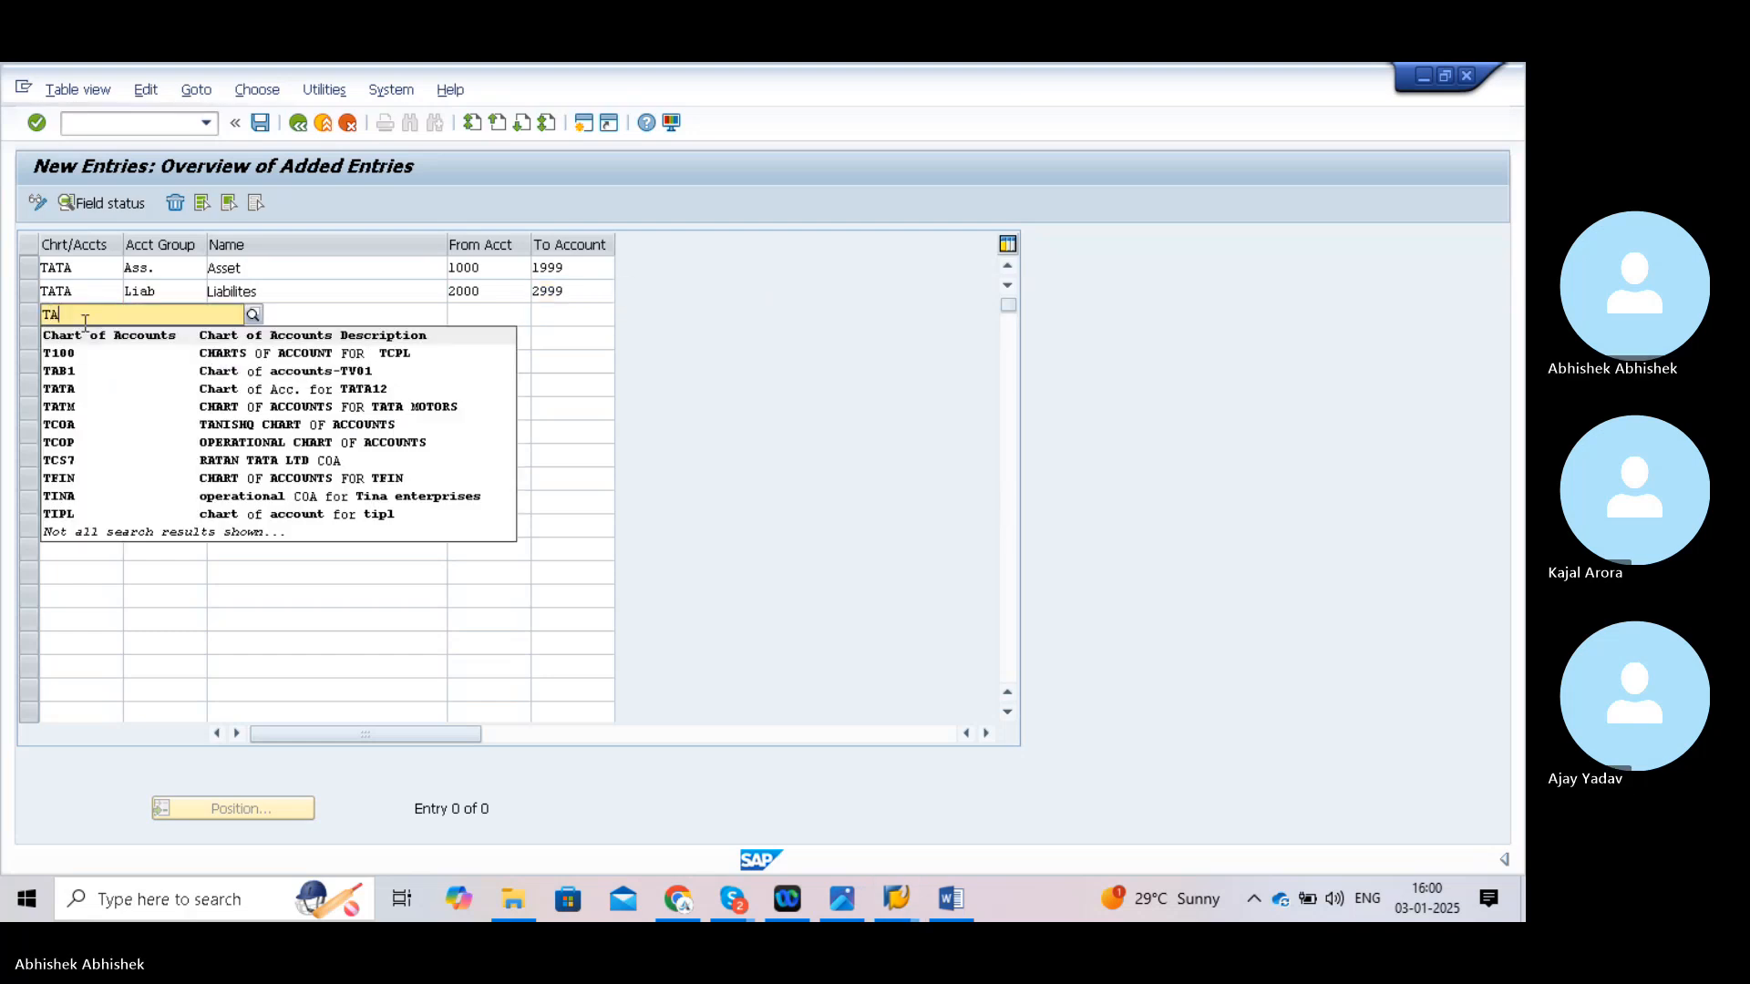
text(TA)
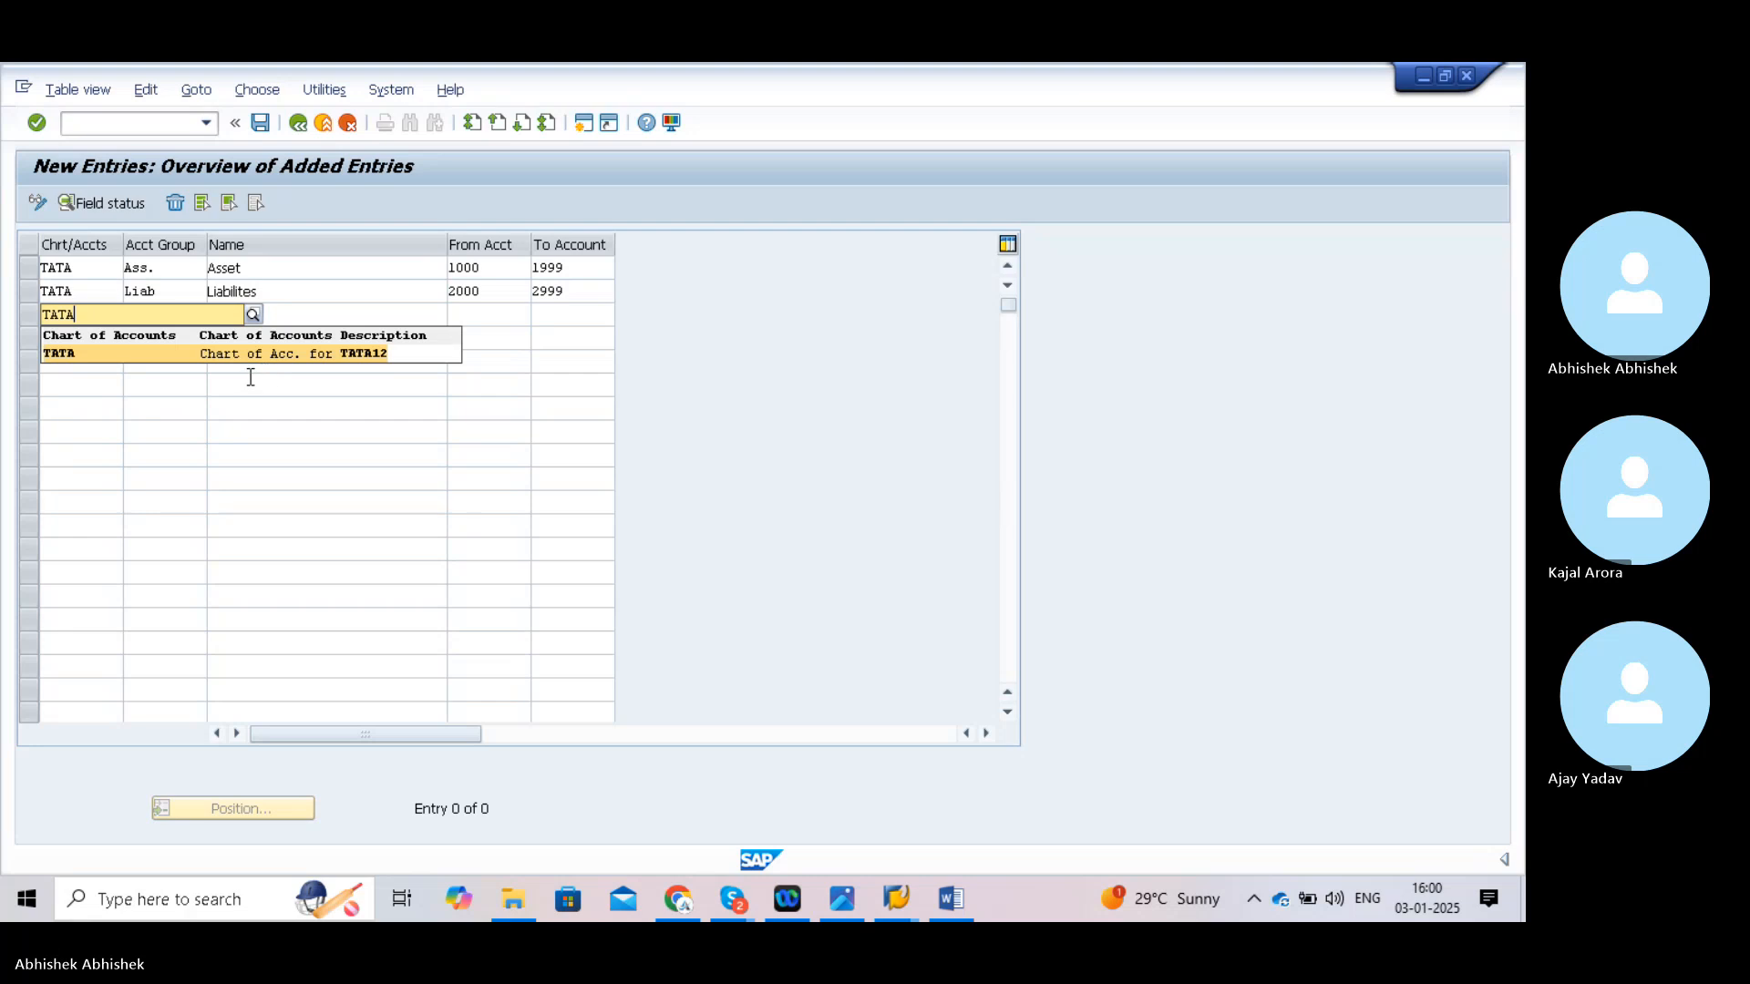
click(216, 356)
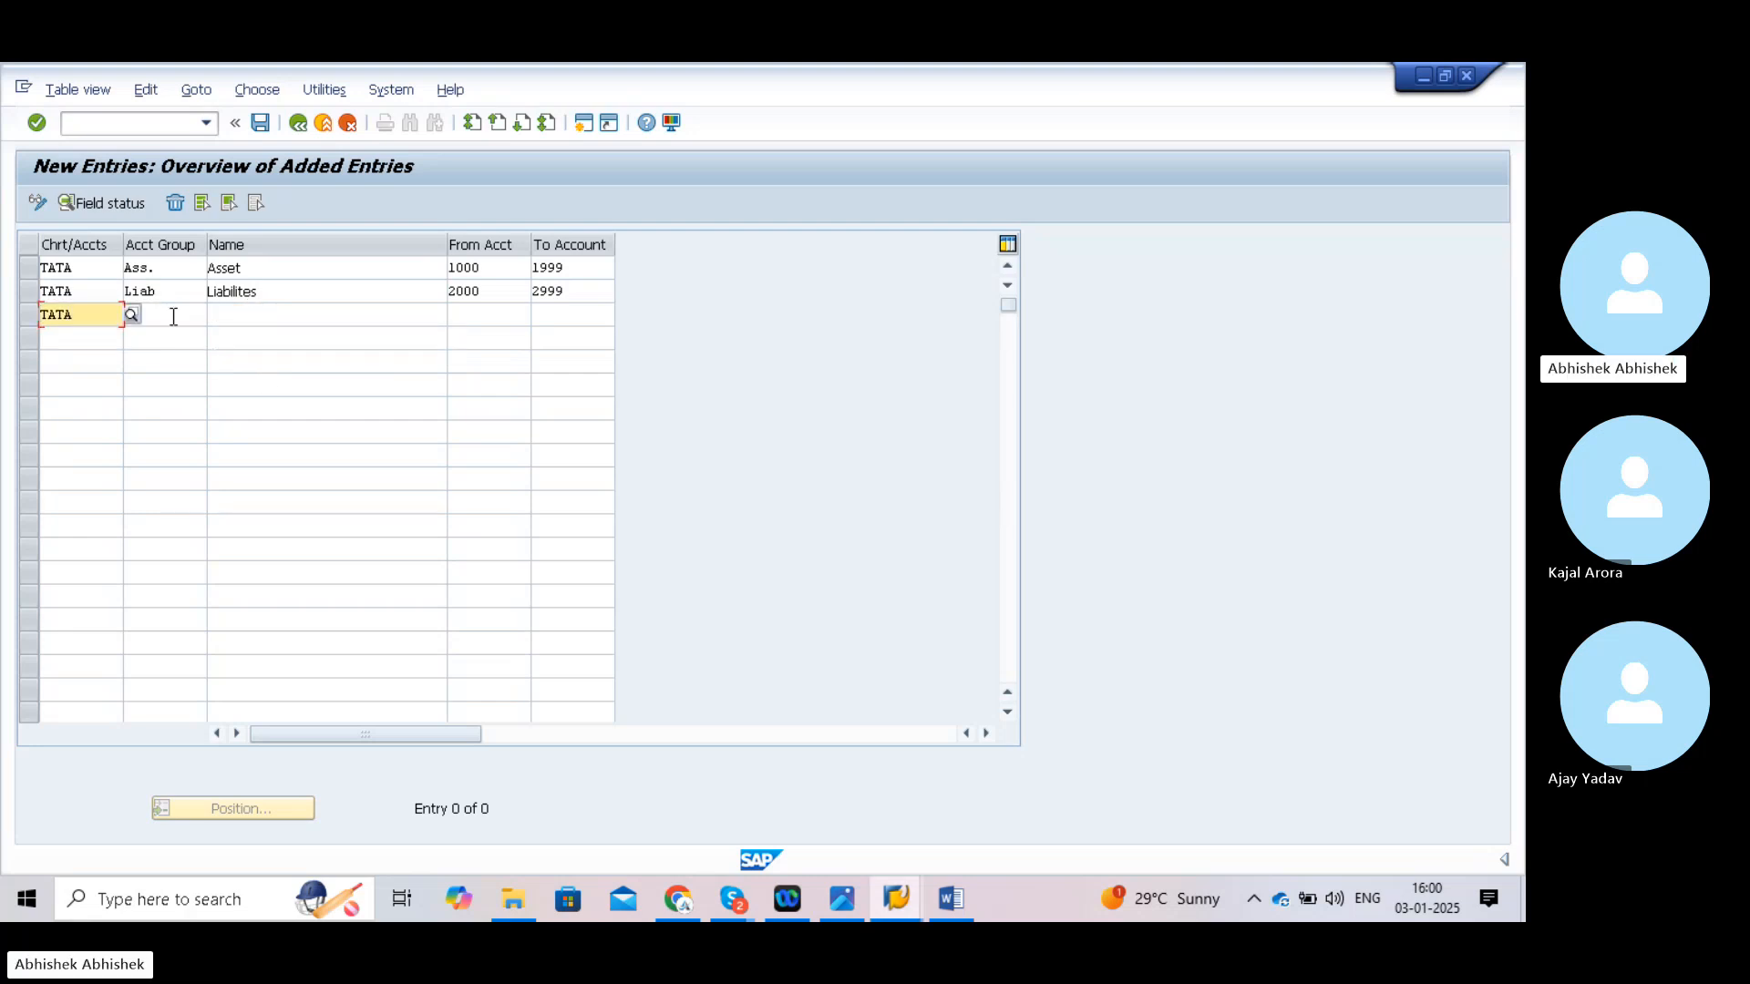
text(E)
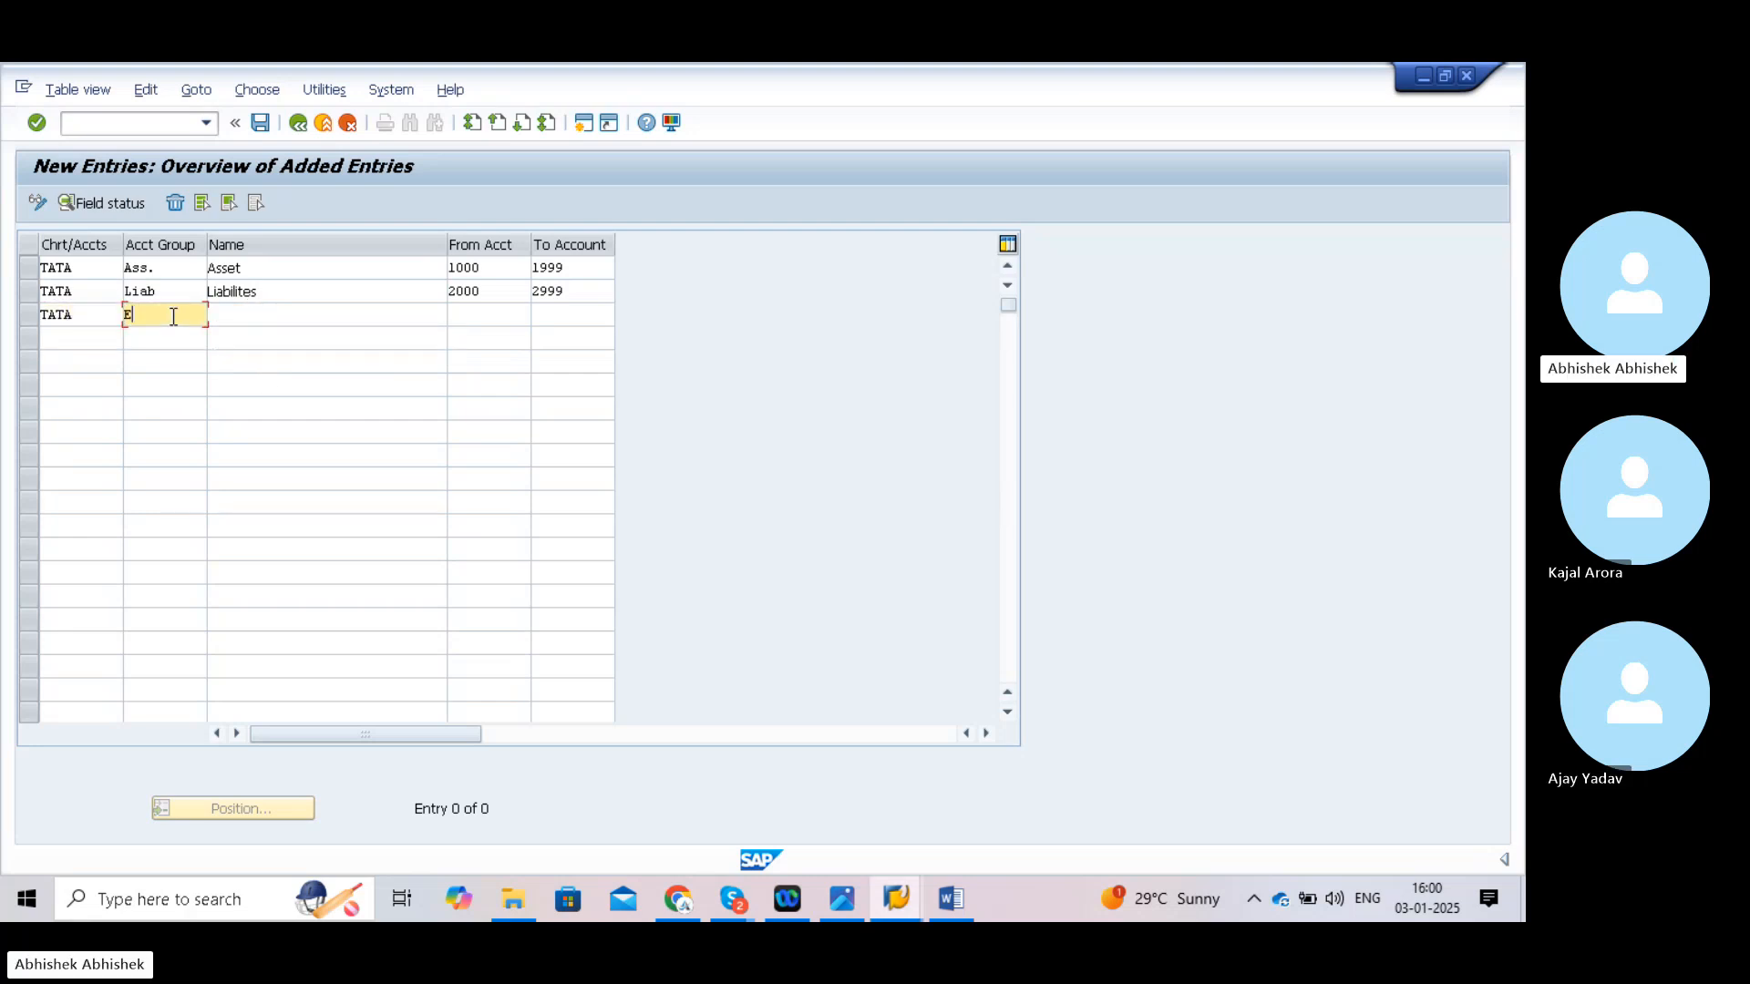
text(xp.)
click(246, 314)
text(E)
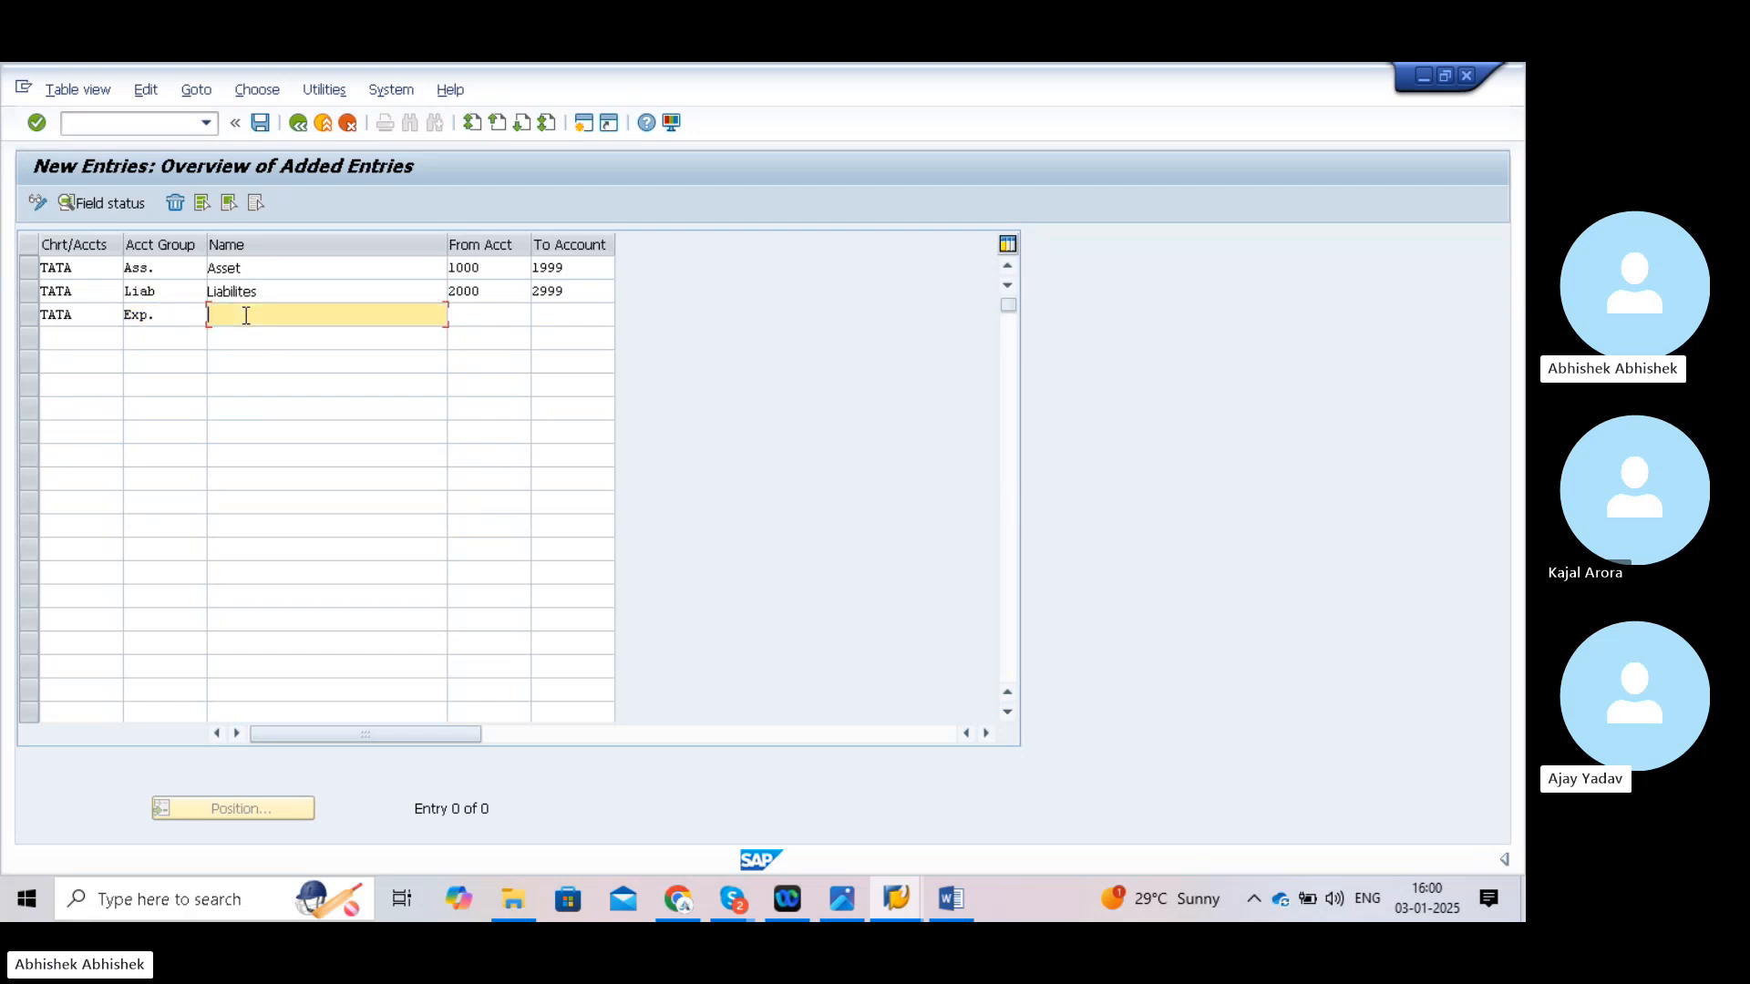
text(x)
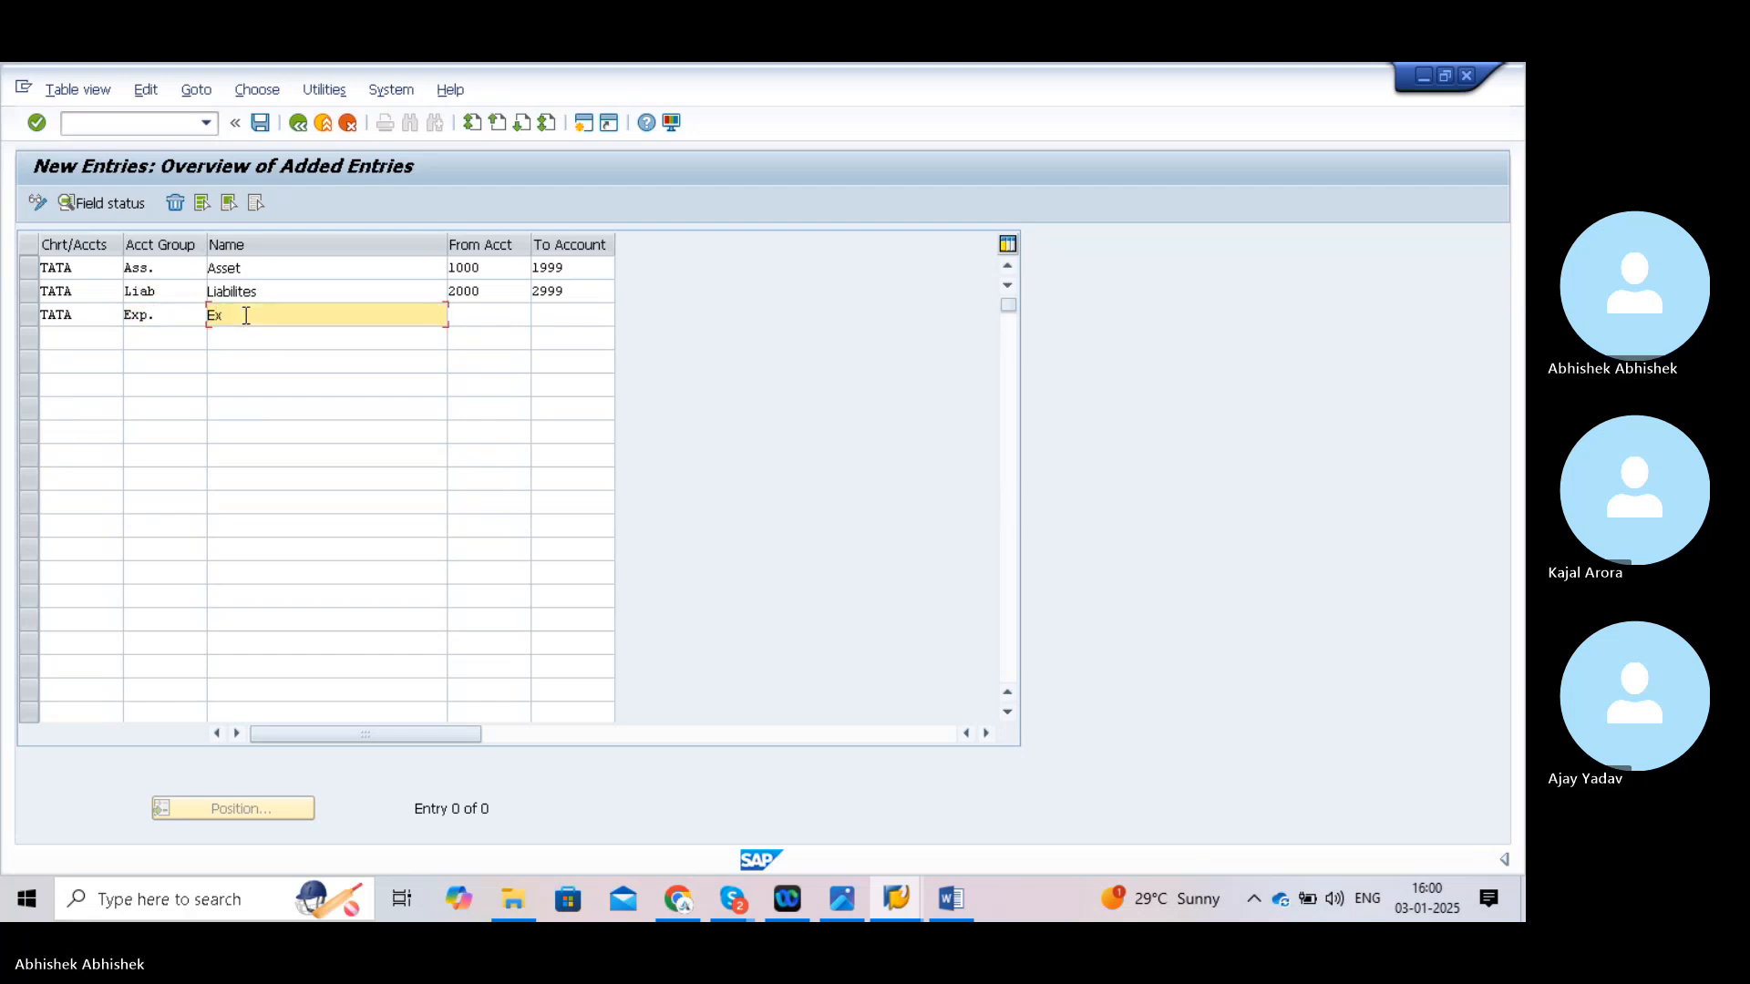
text(pen)
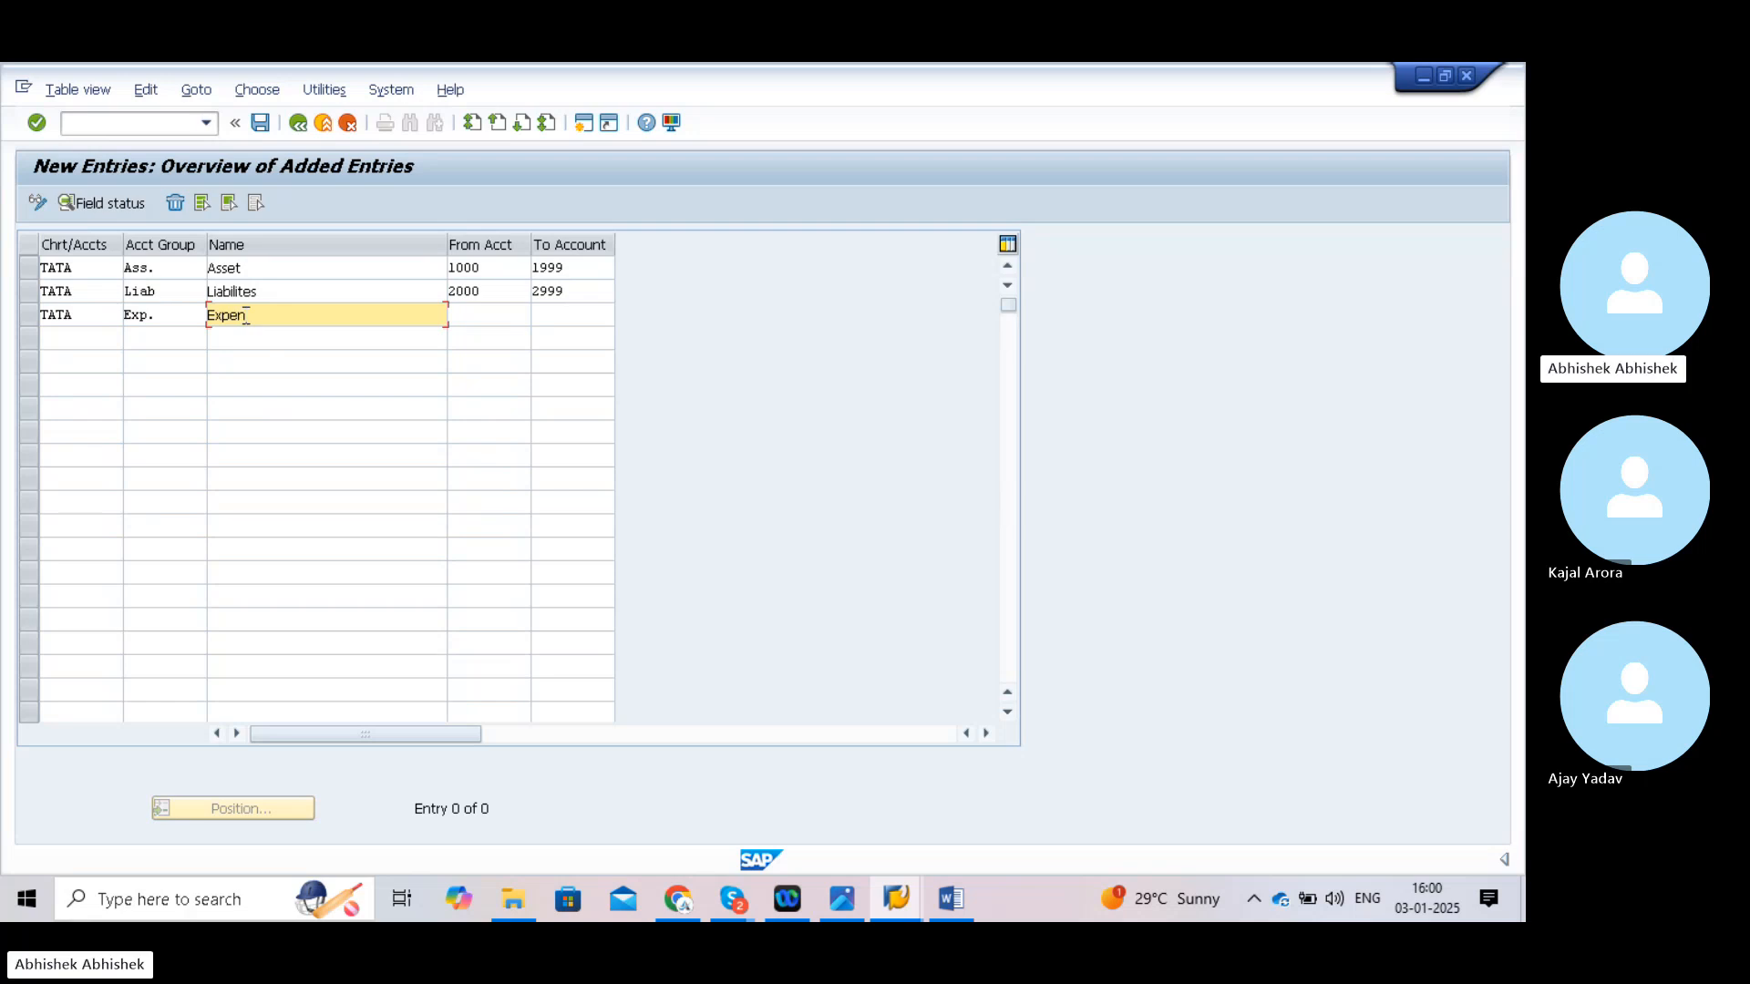
text(ses)
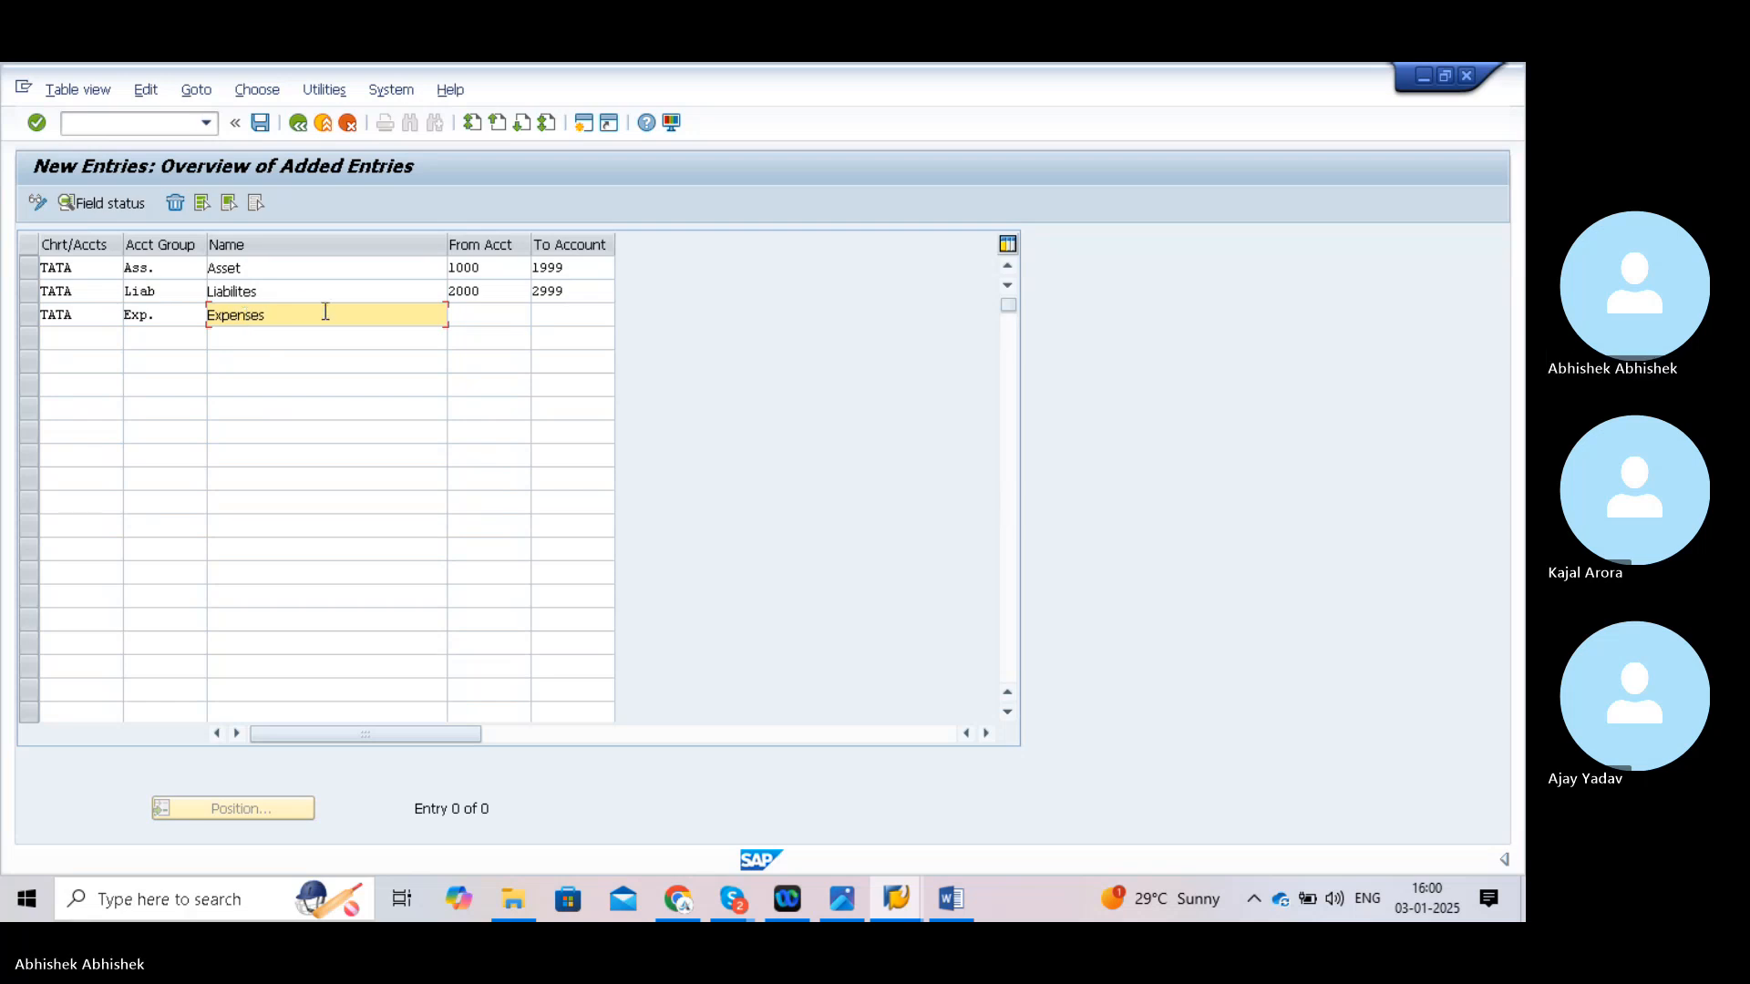
click(455, 312)
text(3000)
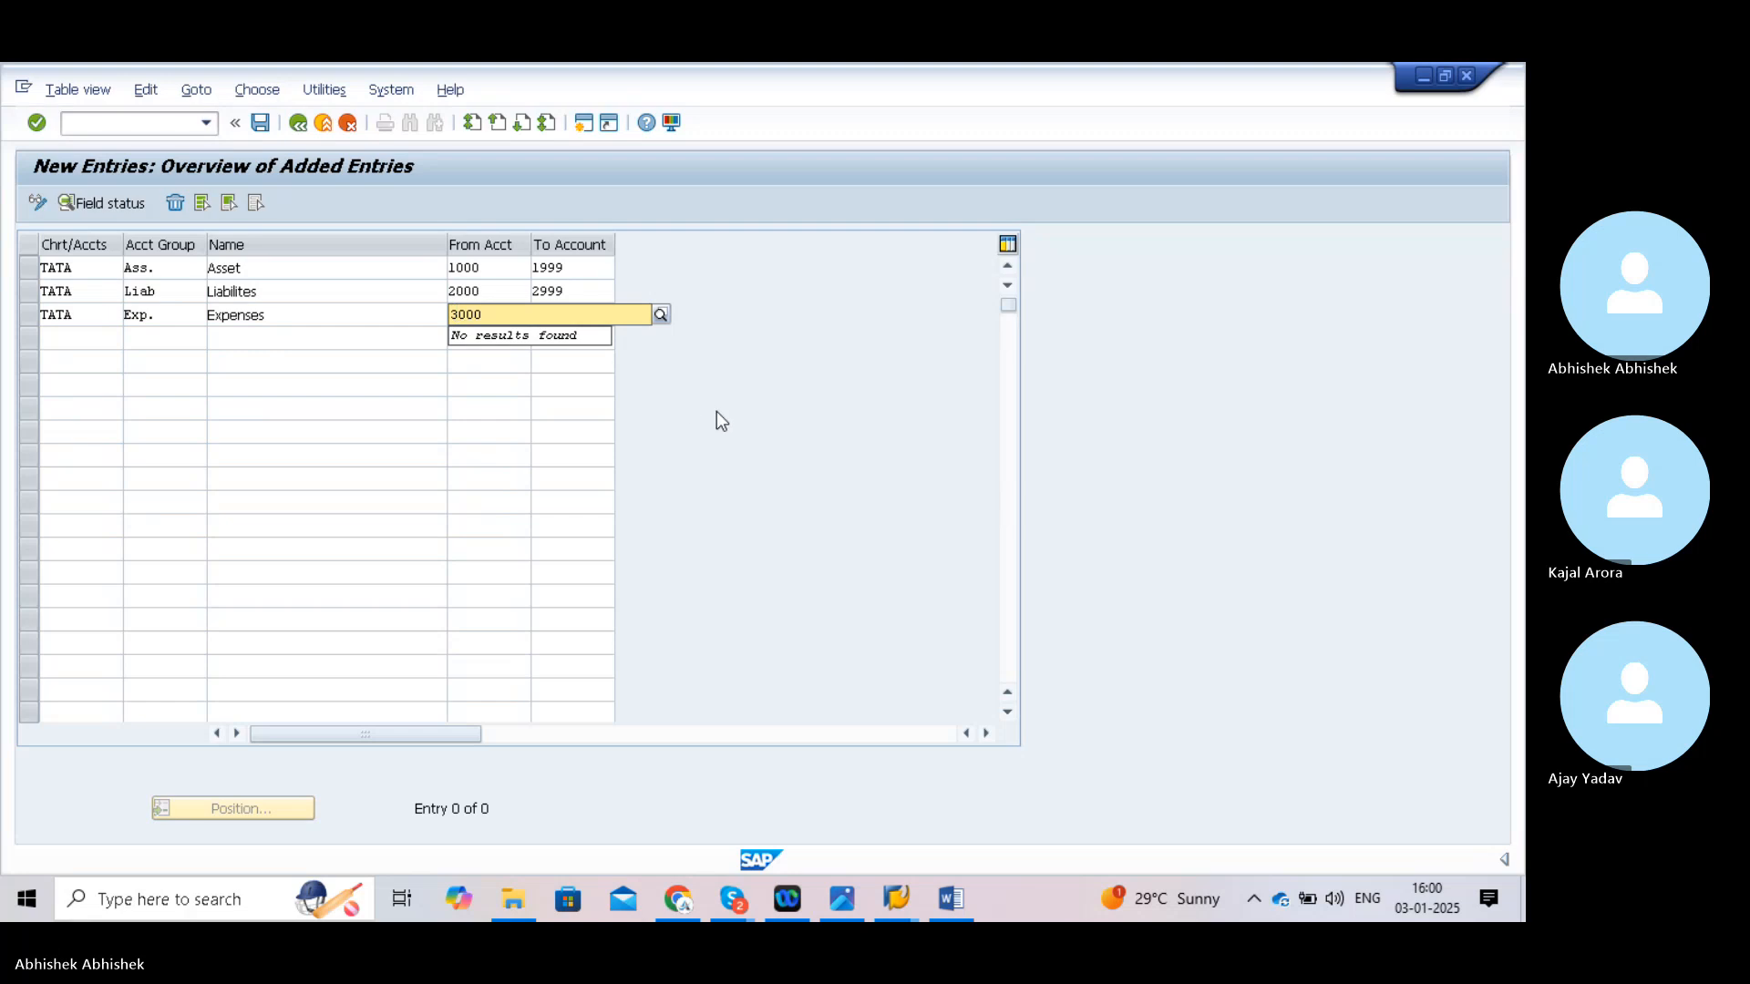
key(Tab)
text(3999)
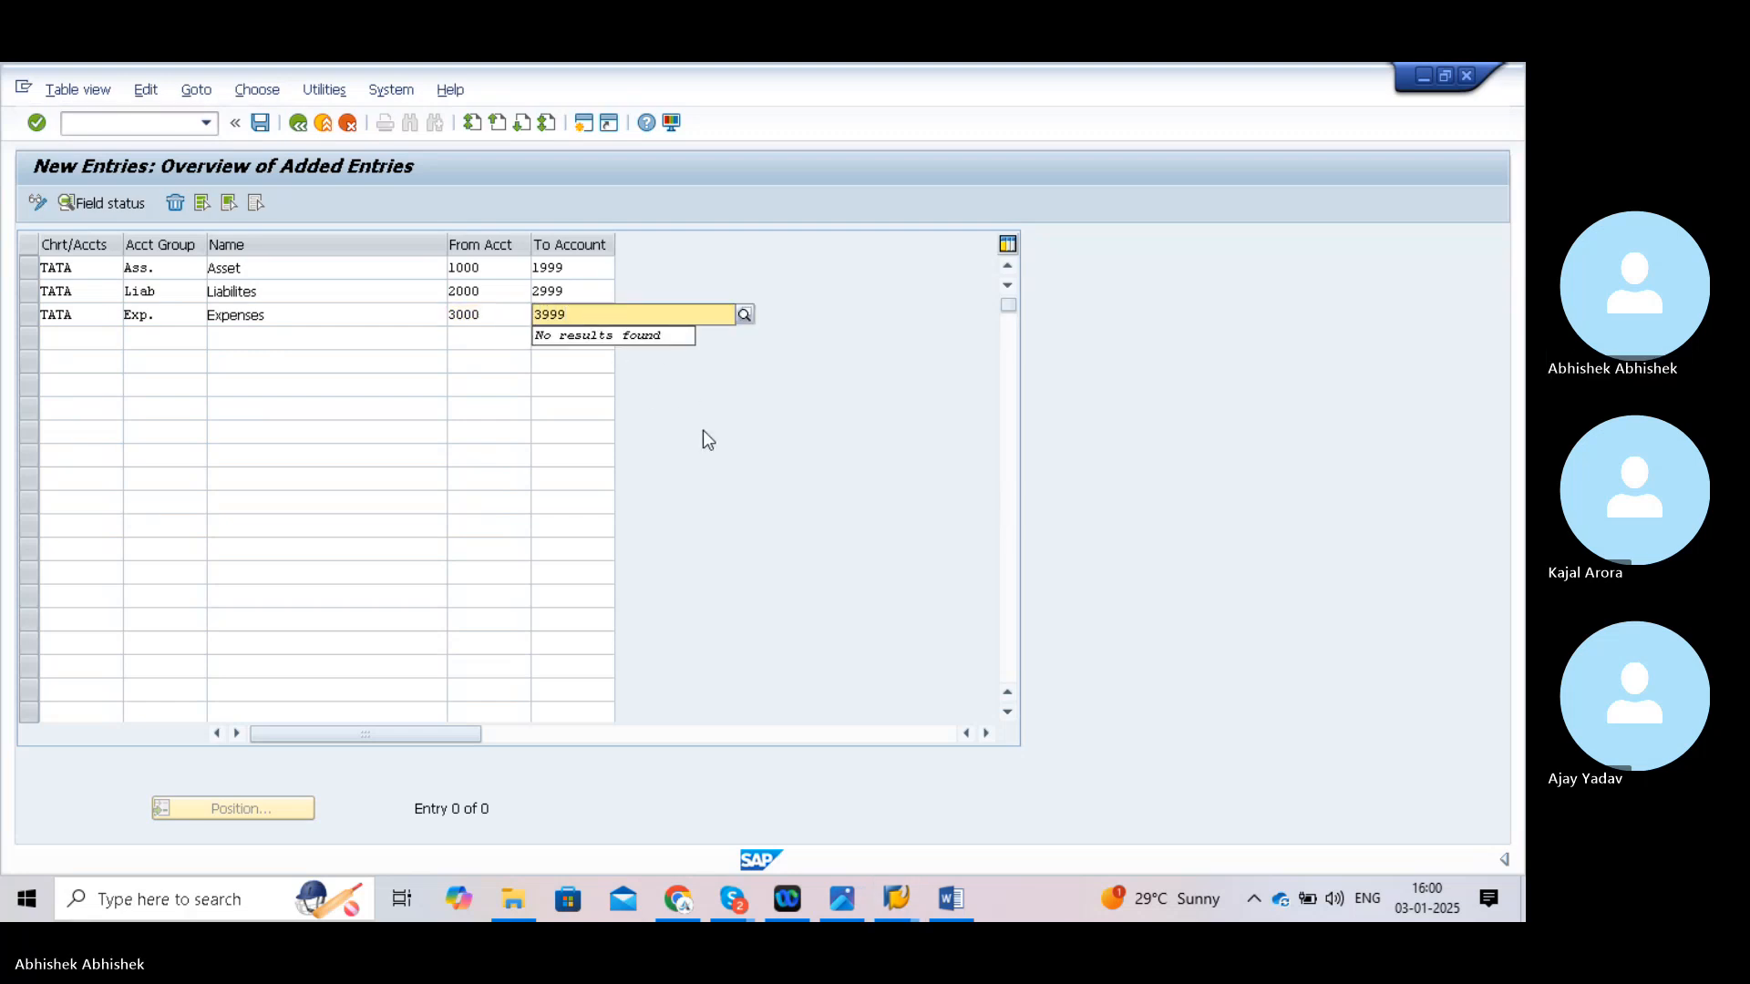
- Add a fourth TATA row: group Inc. named Income, accounts 4000 to 4999
click(99, 340)
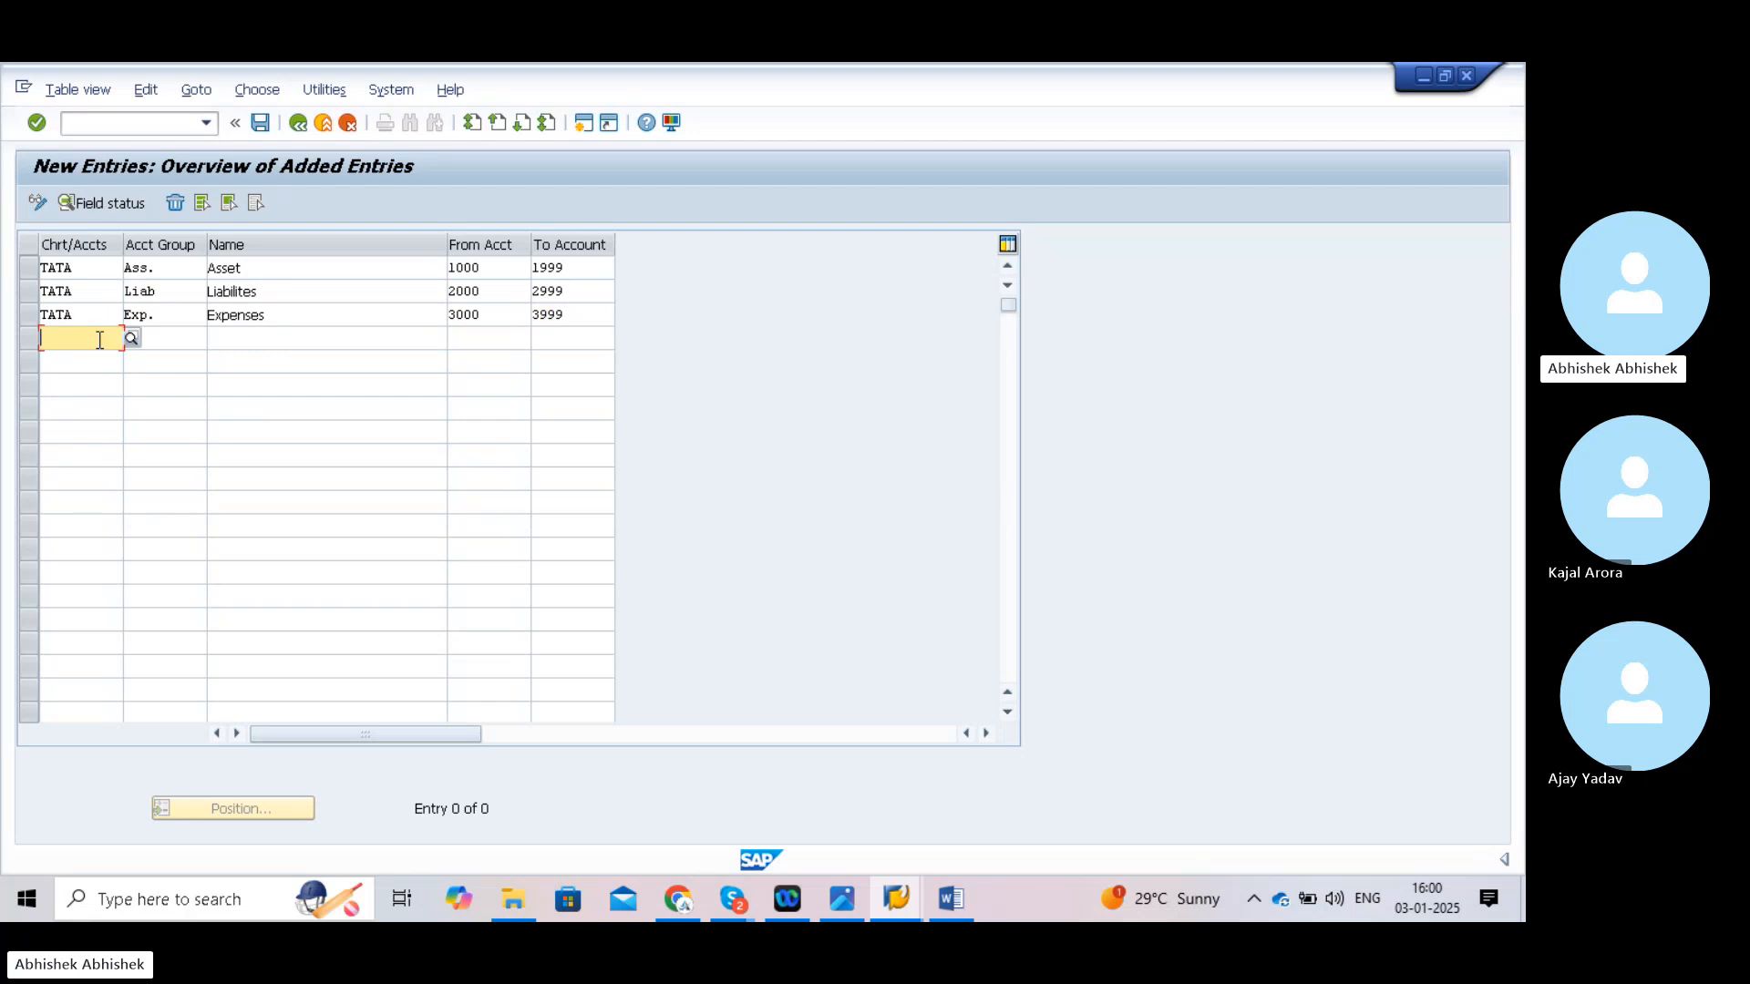
text(TATA)
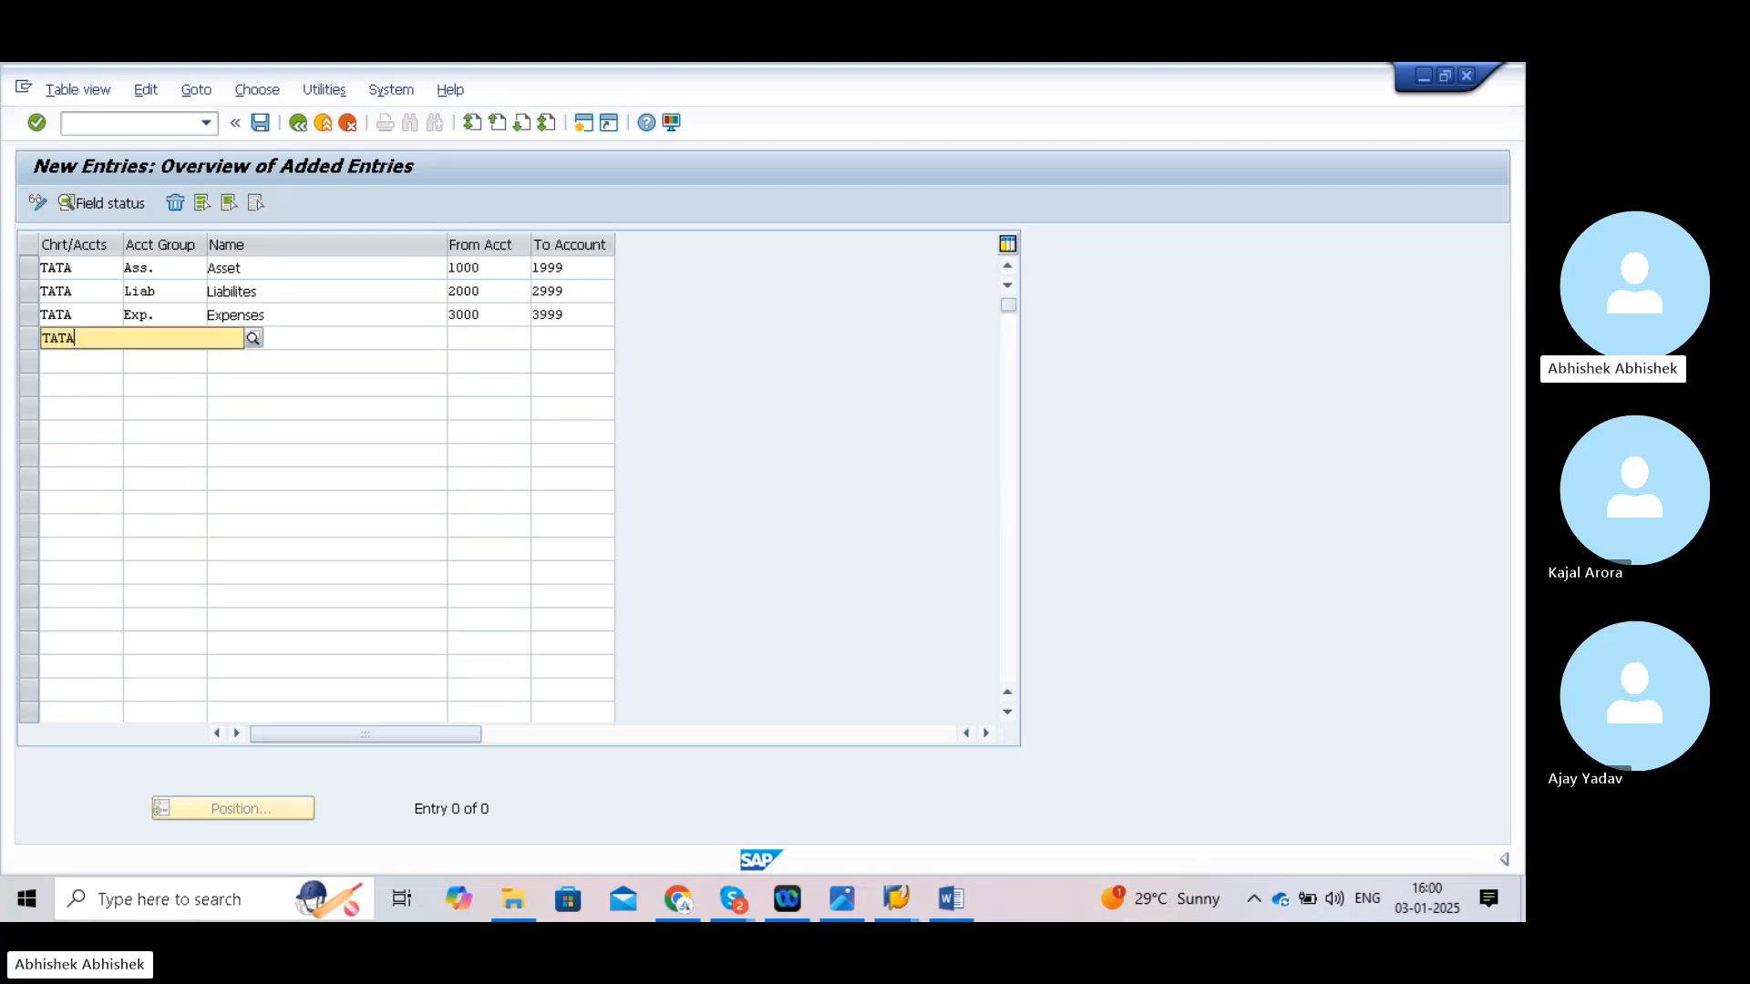
click(163, 381)
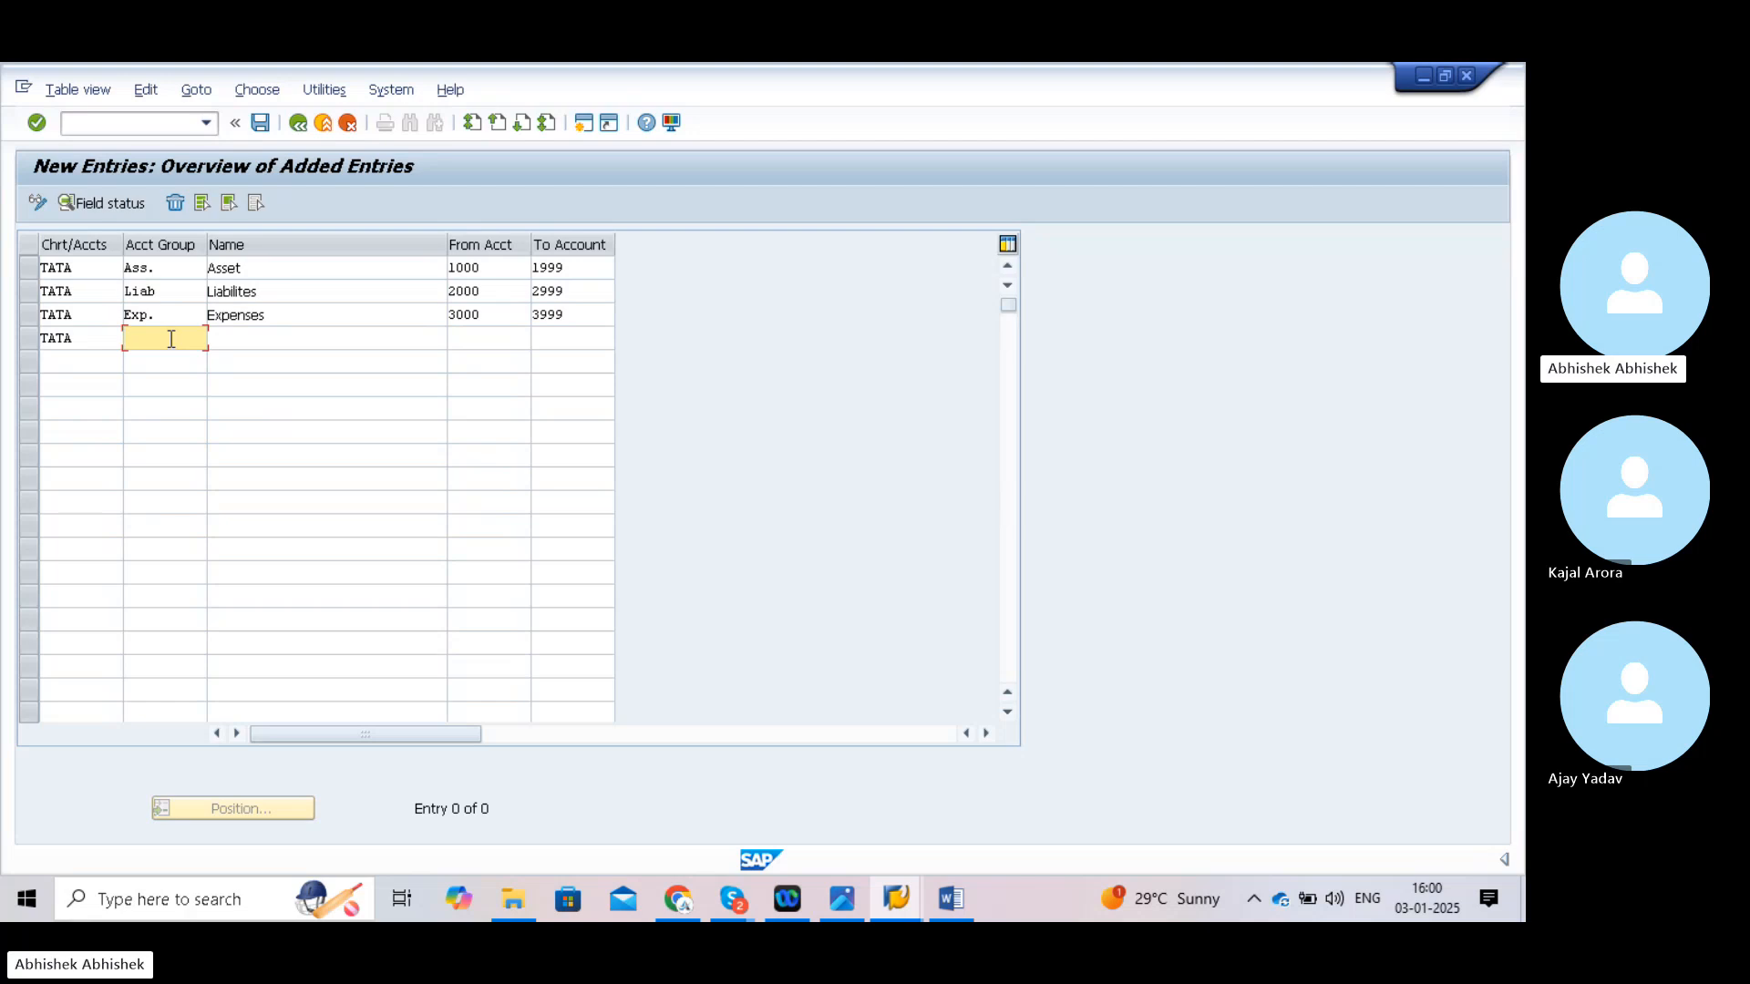
text(Inc.)
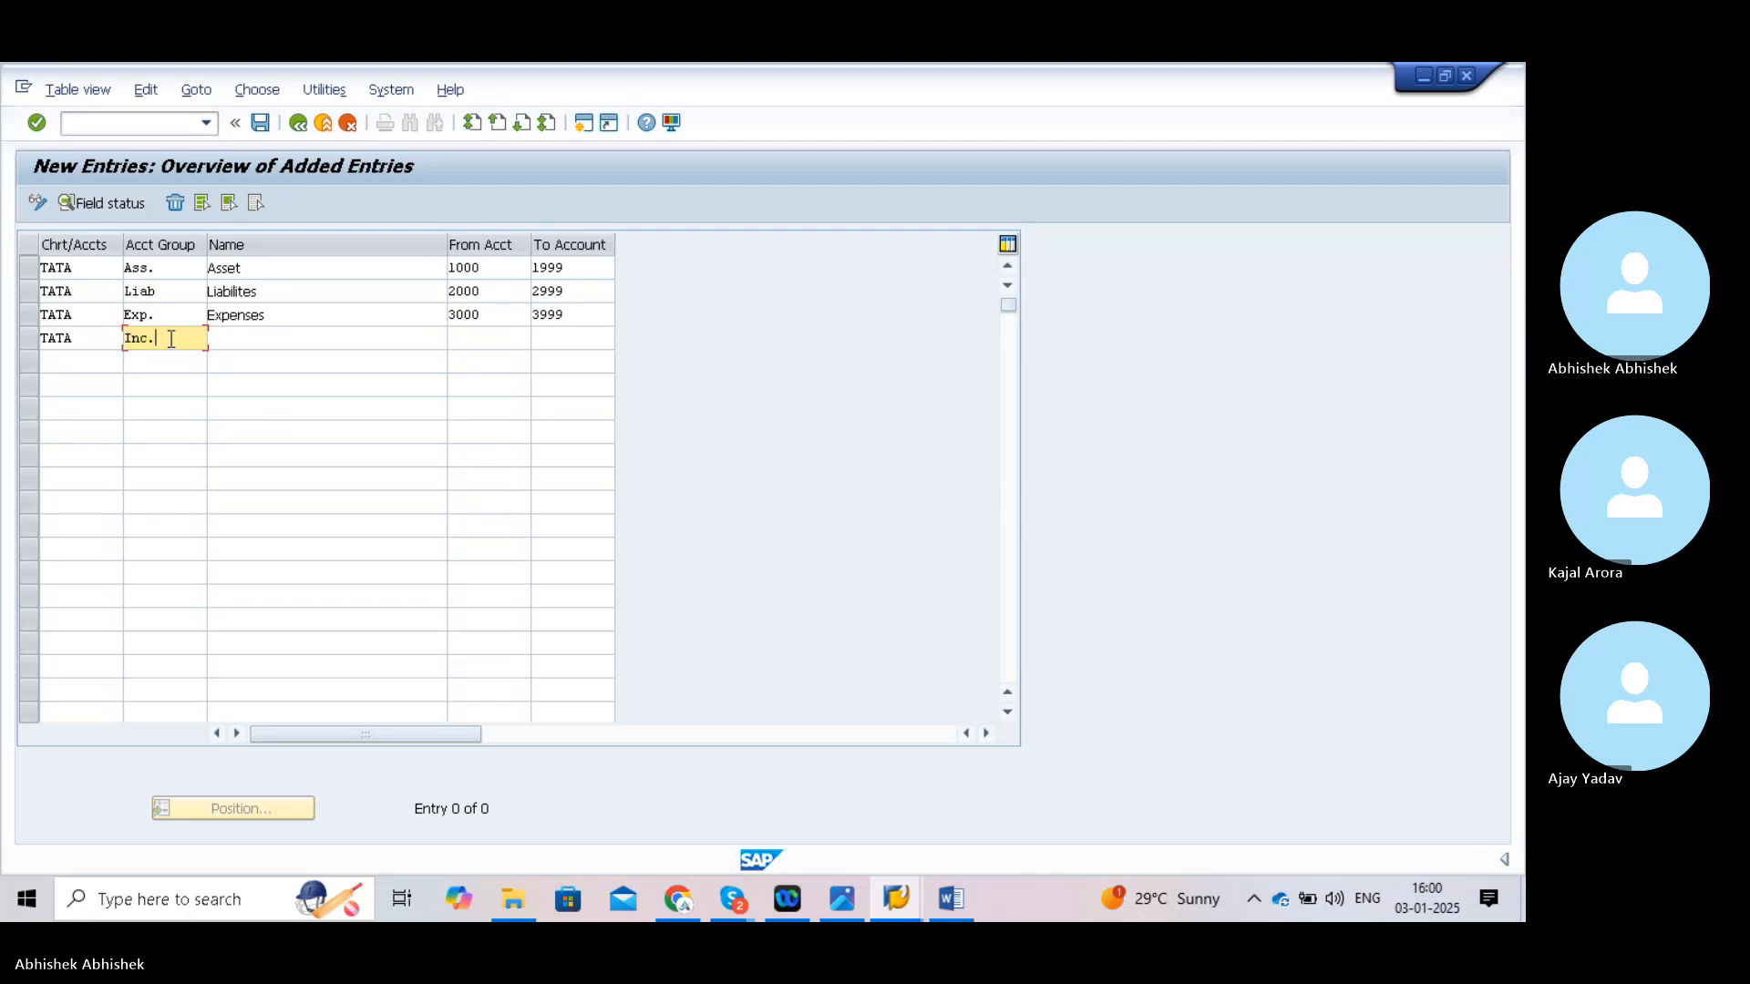
click(242, 343)
text(I)
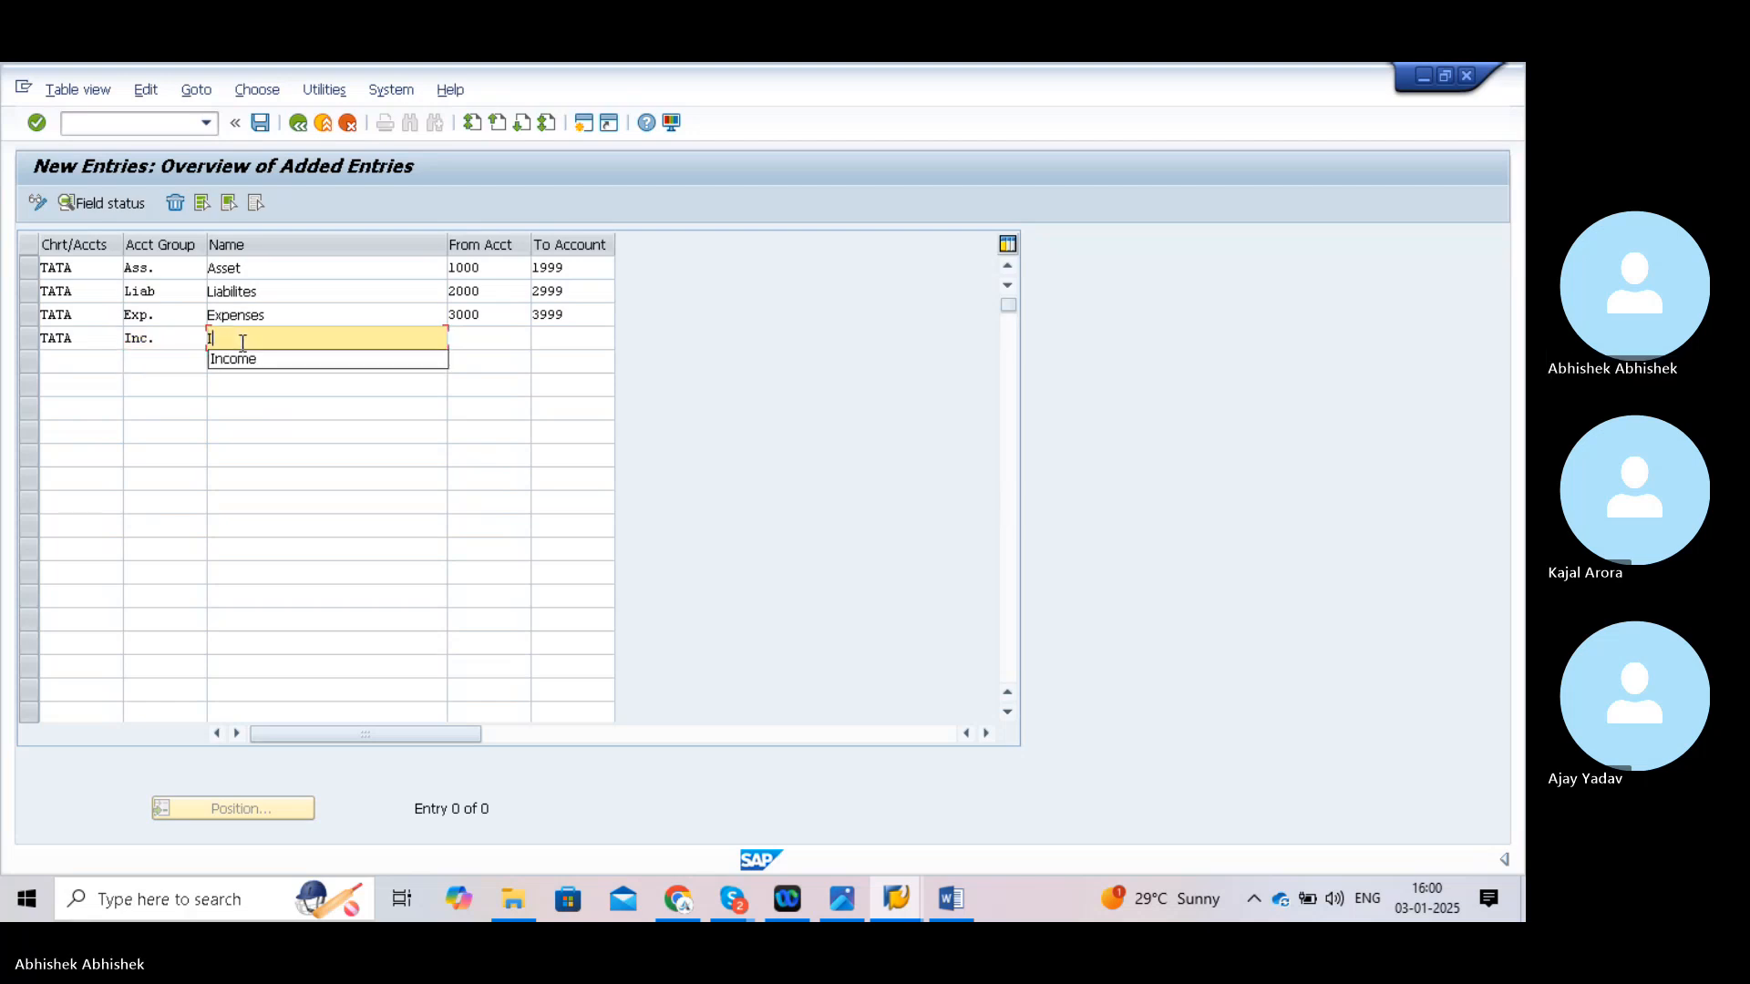
text(ncome)
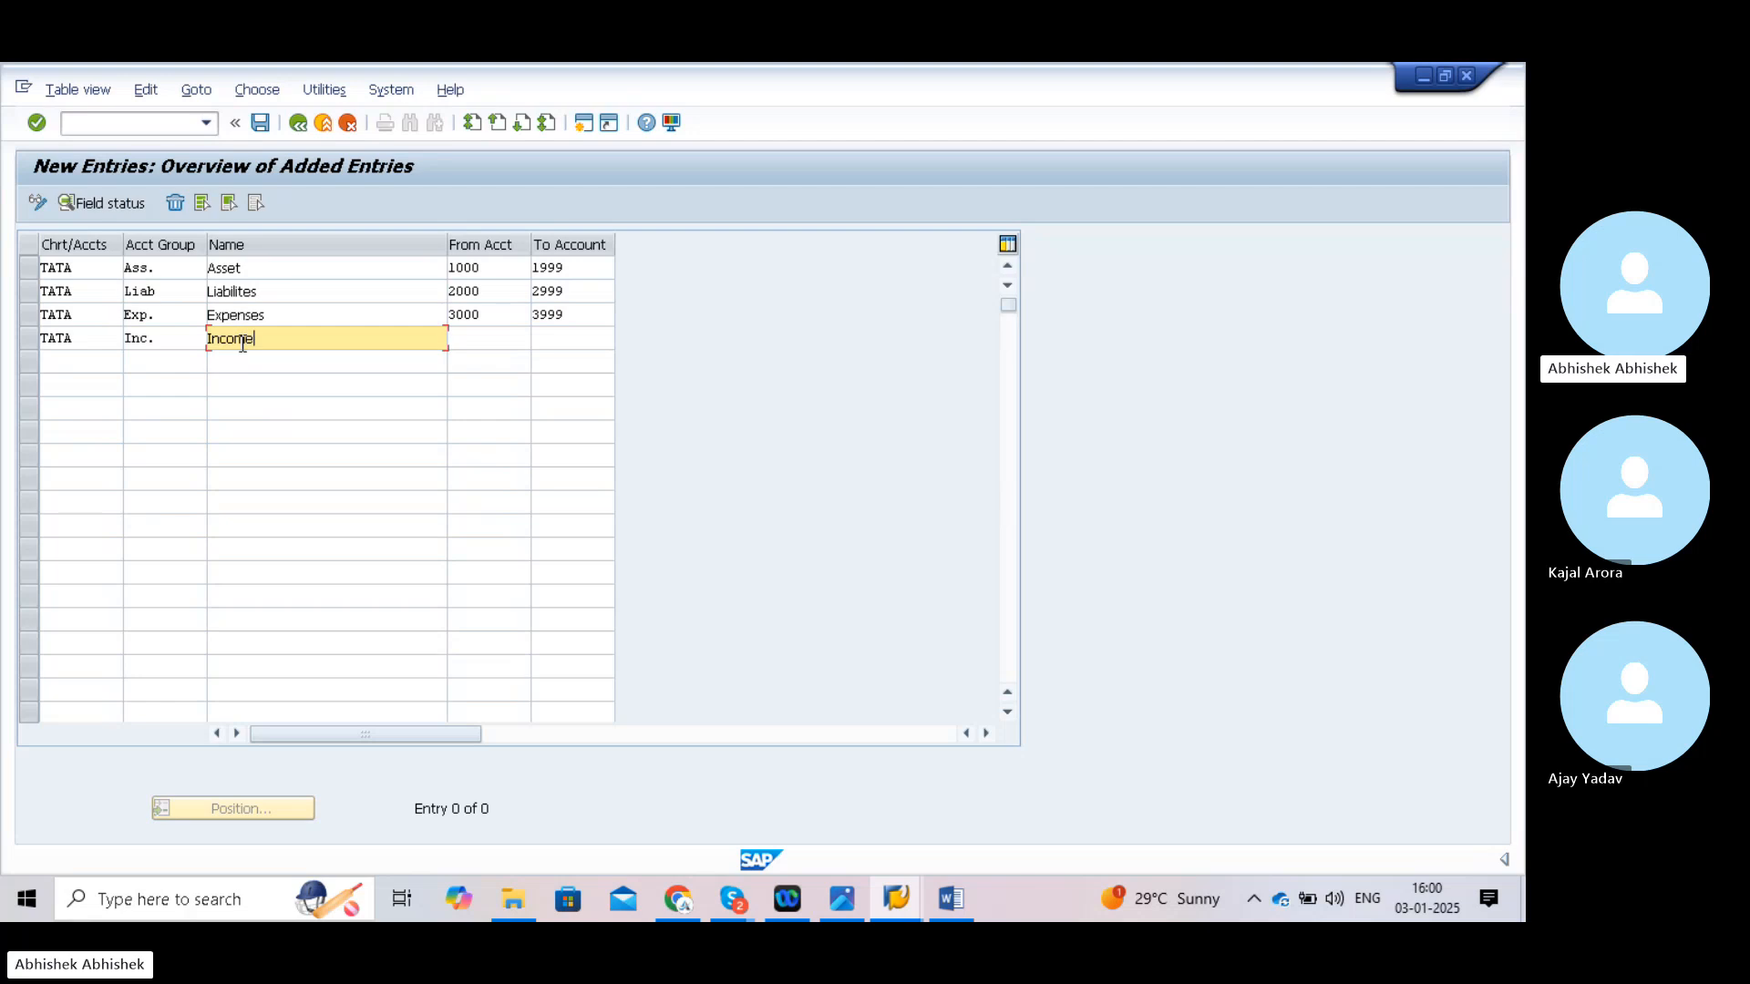
click(474, 345)
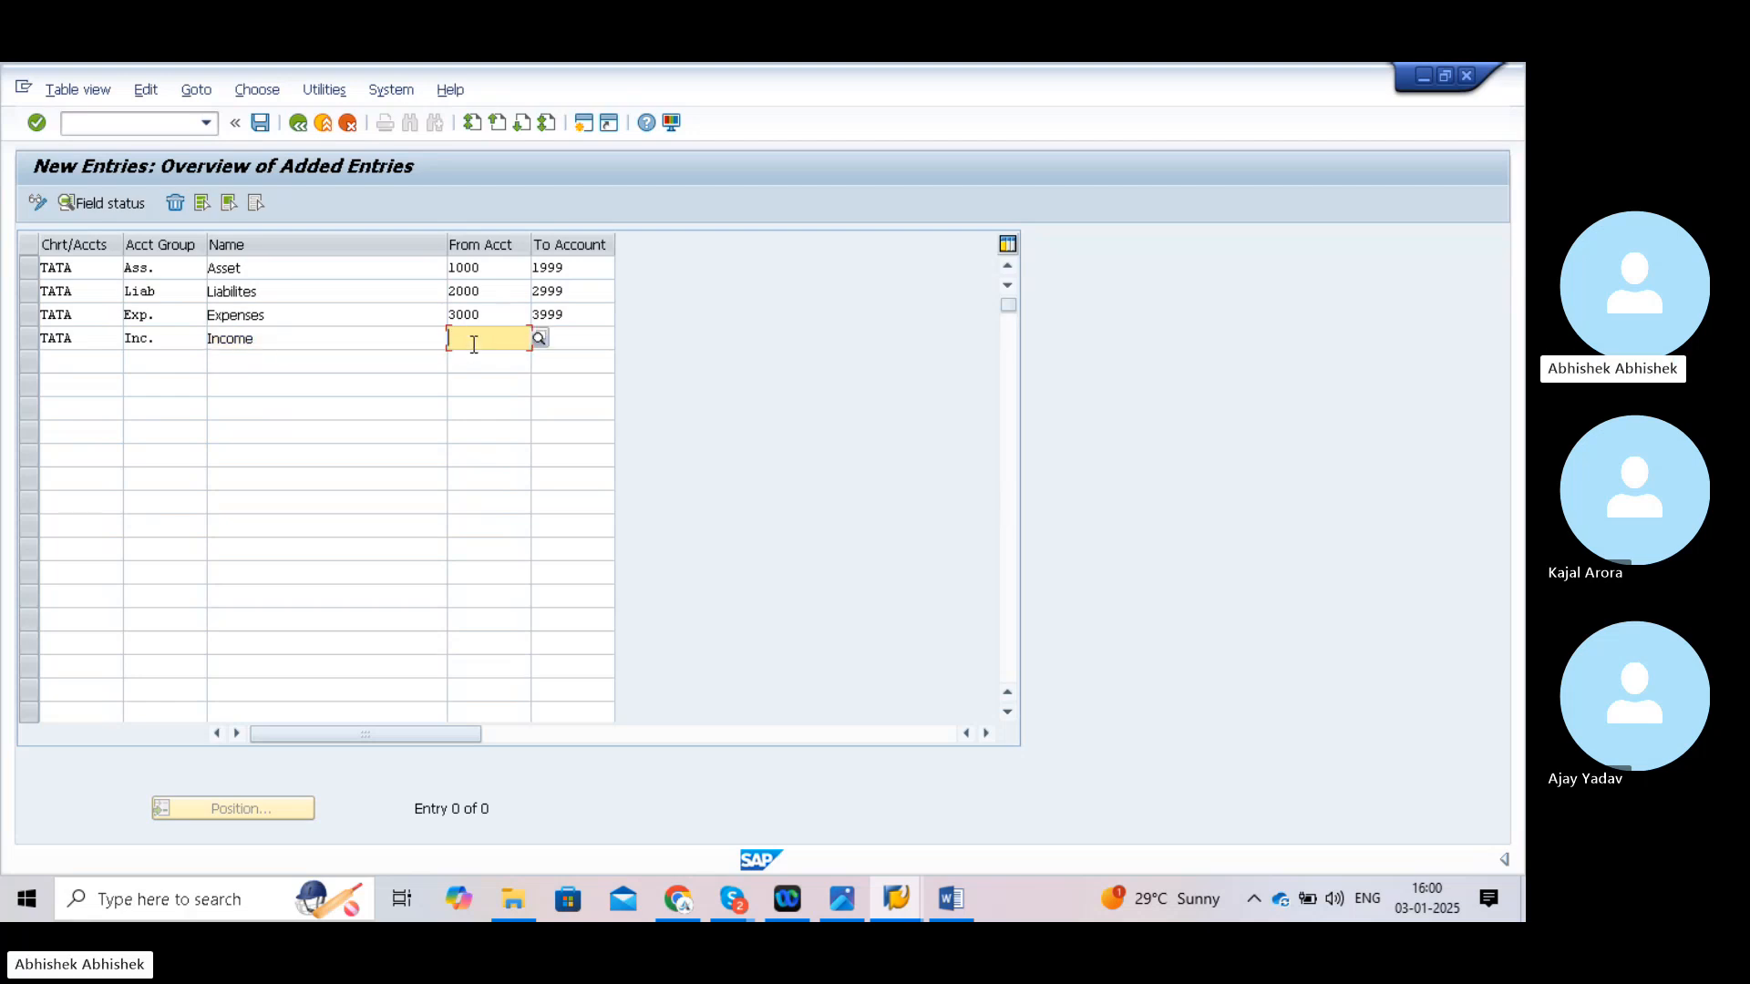
text(4000)
click(588, 343)
text(4999)
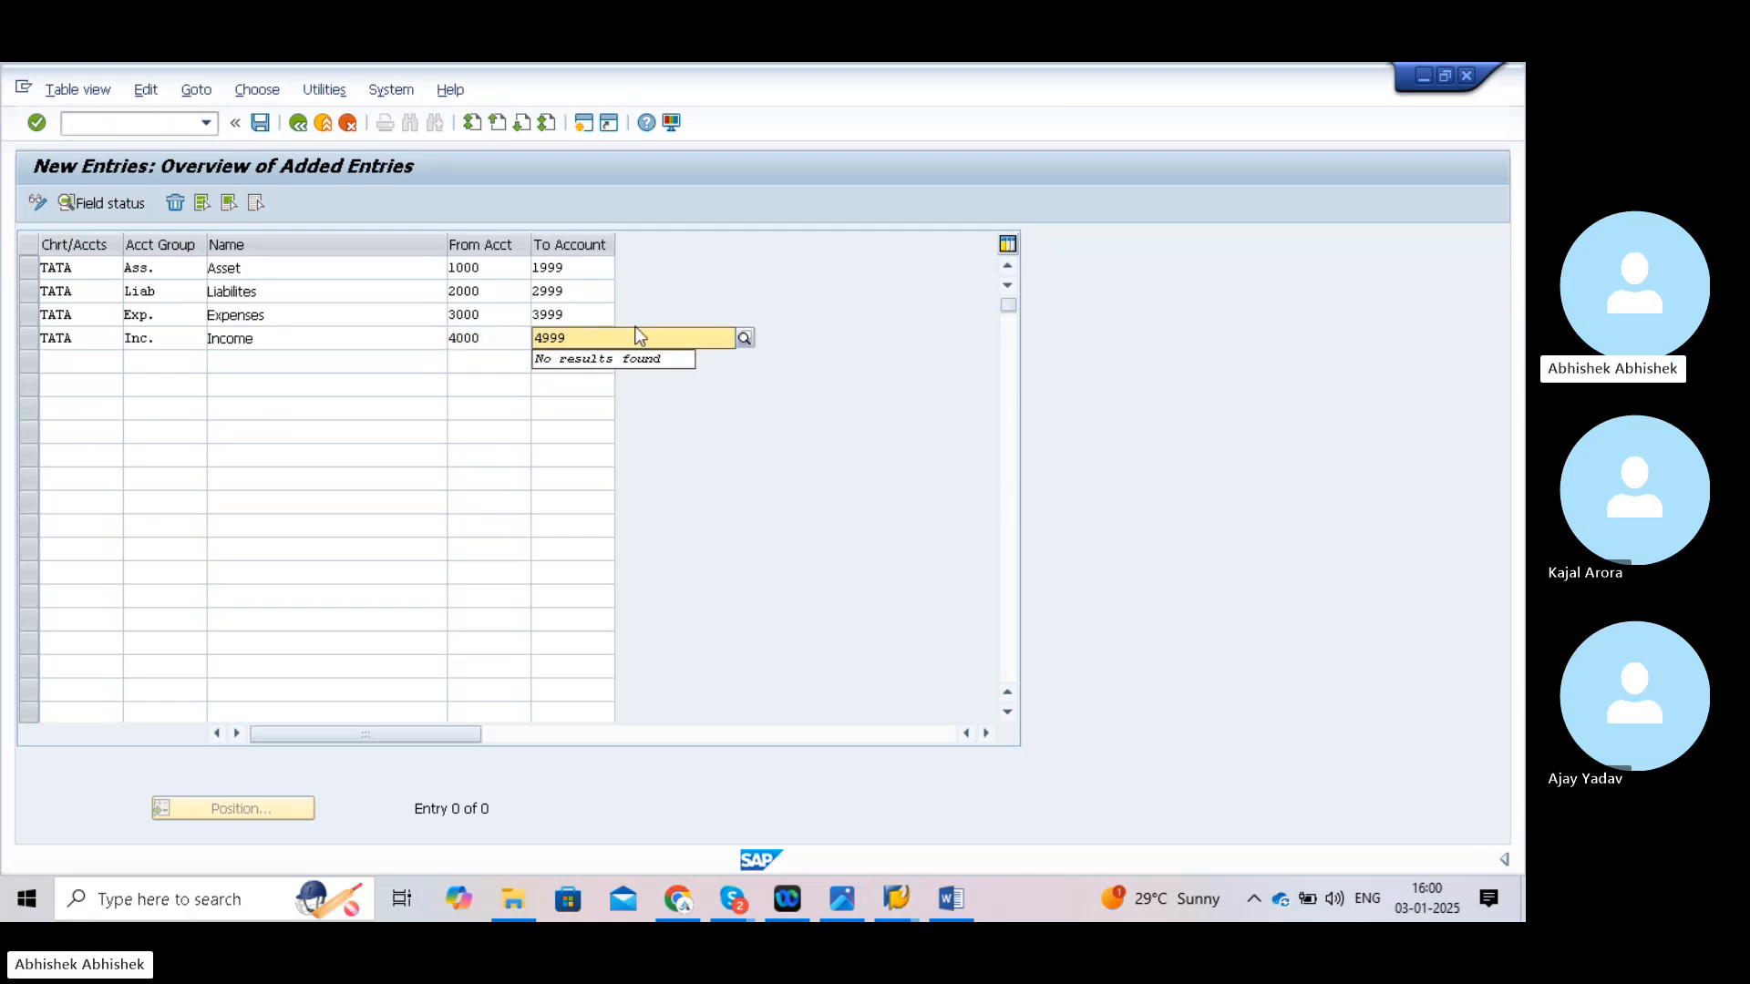
click(708, 452)
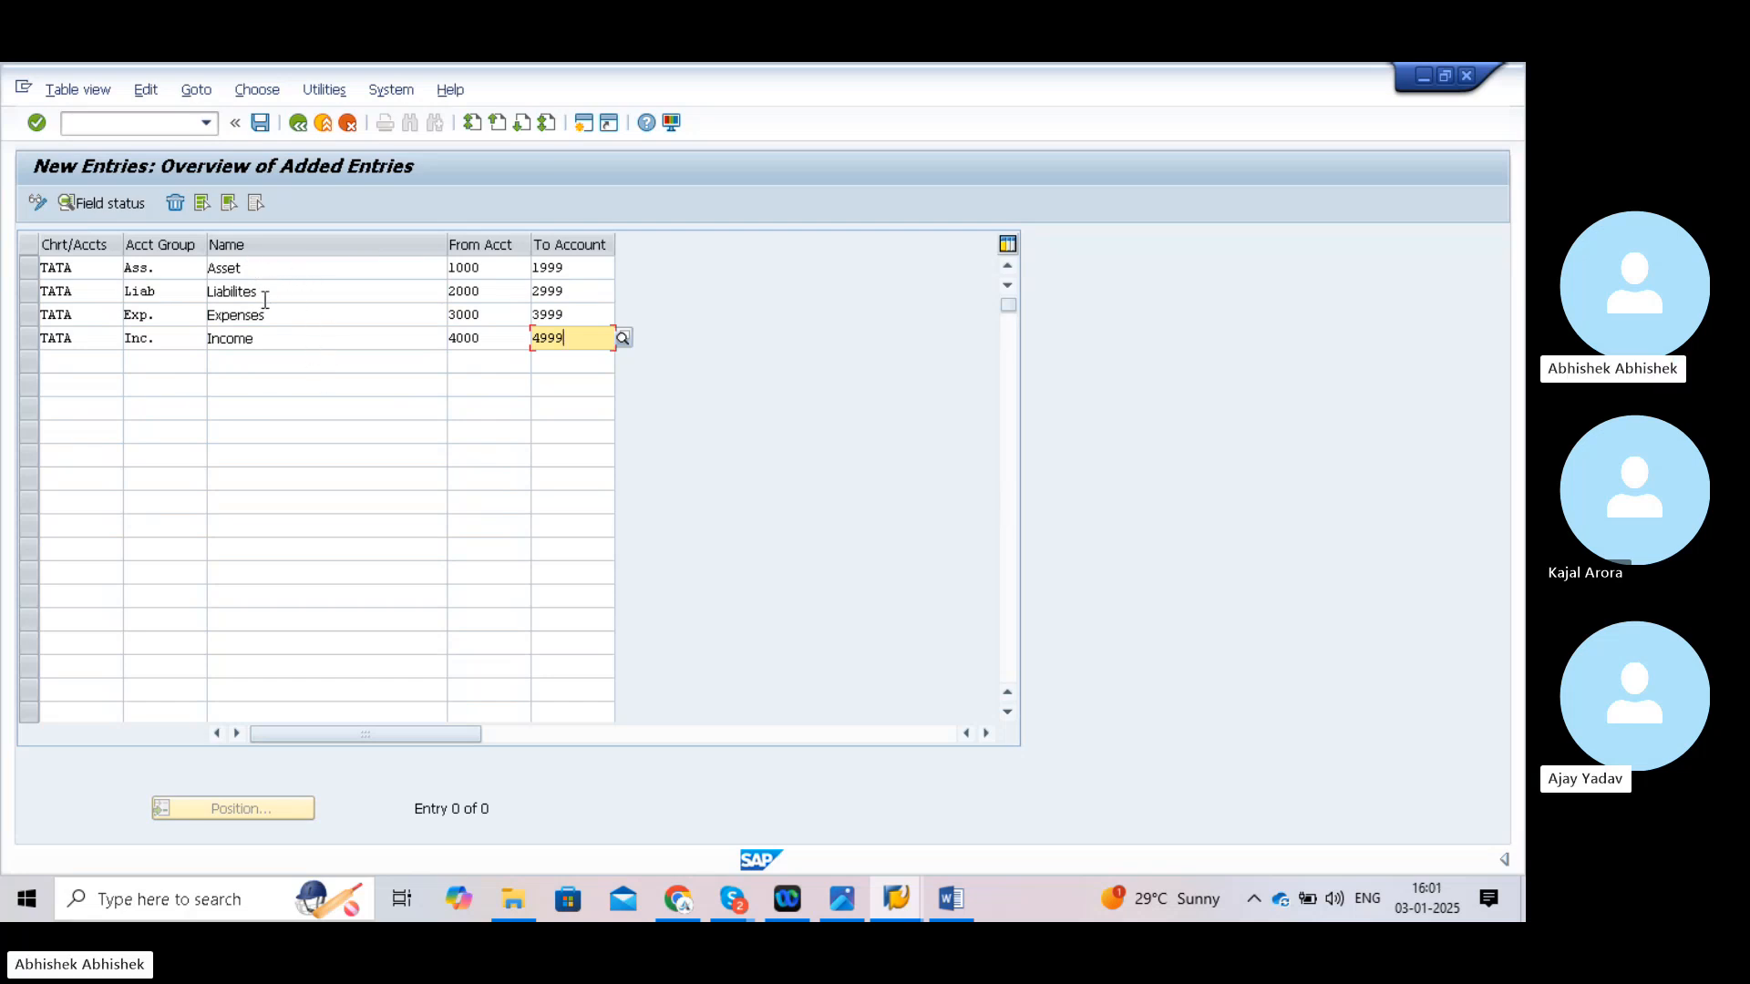
- Save the account groups under the customizing request and enter transaction /nob53
click(260, 124)
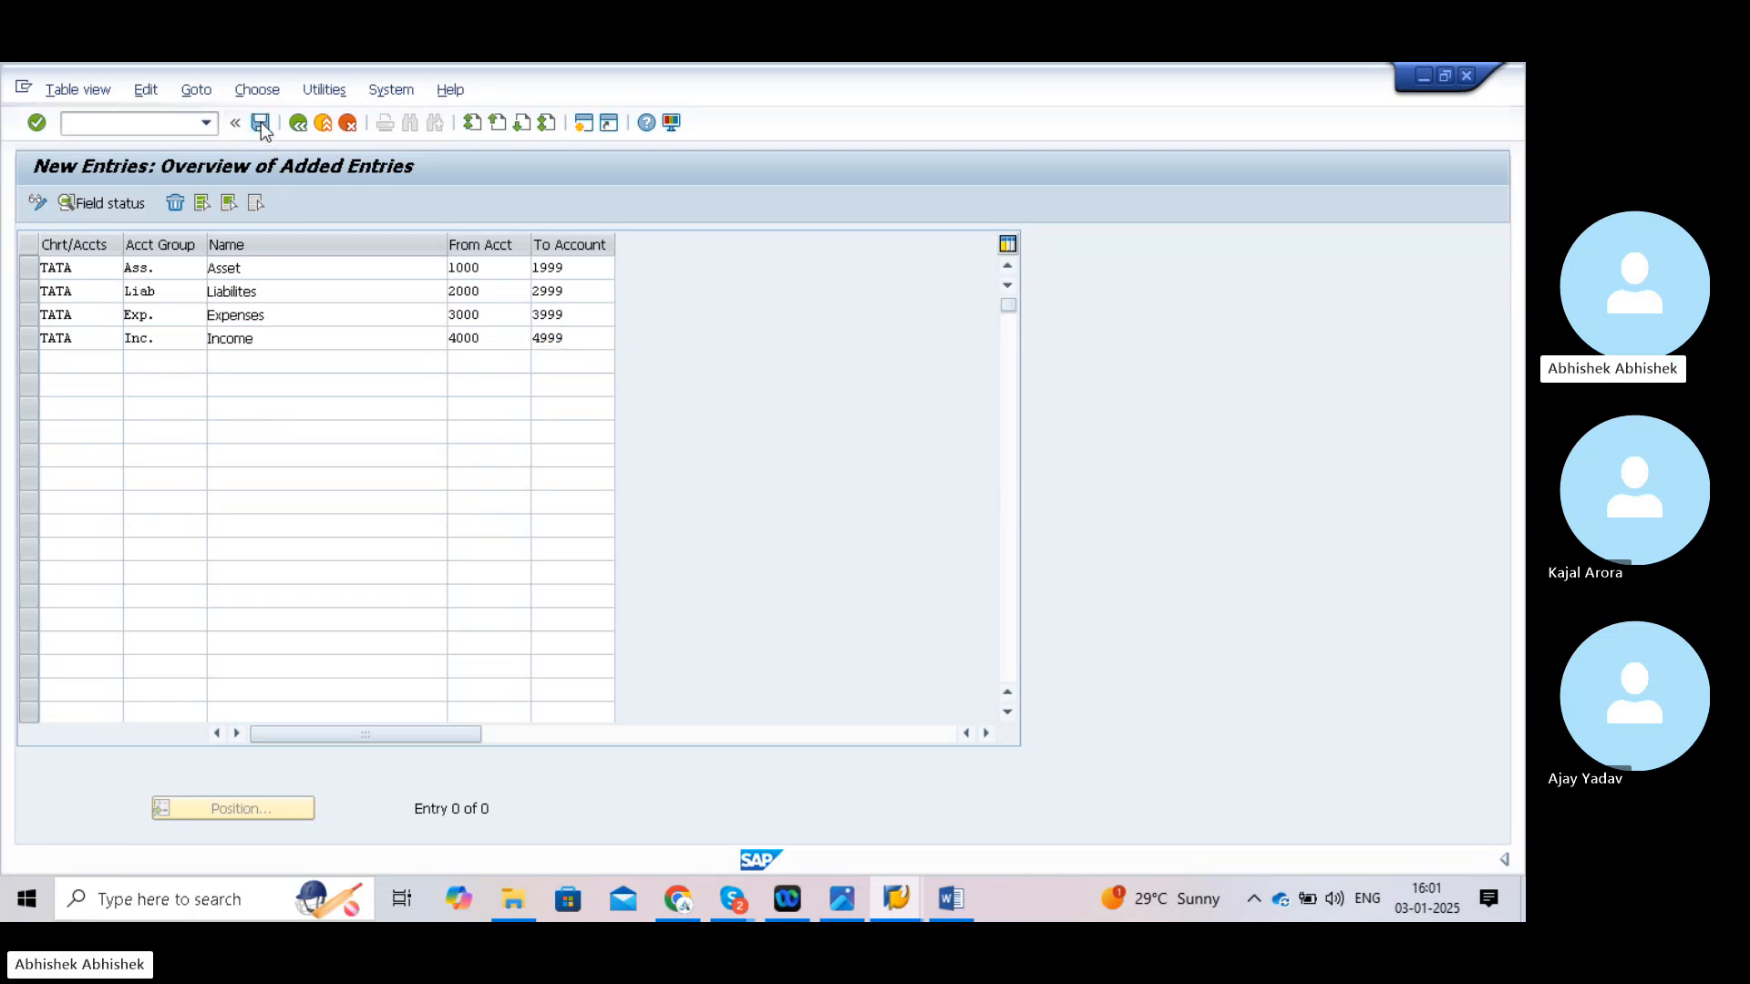
click(326, 442)
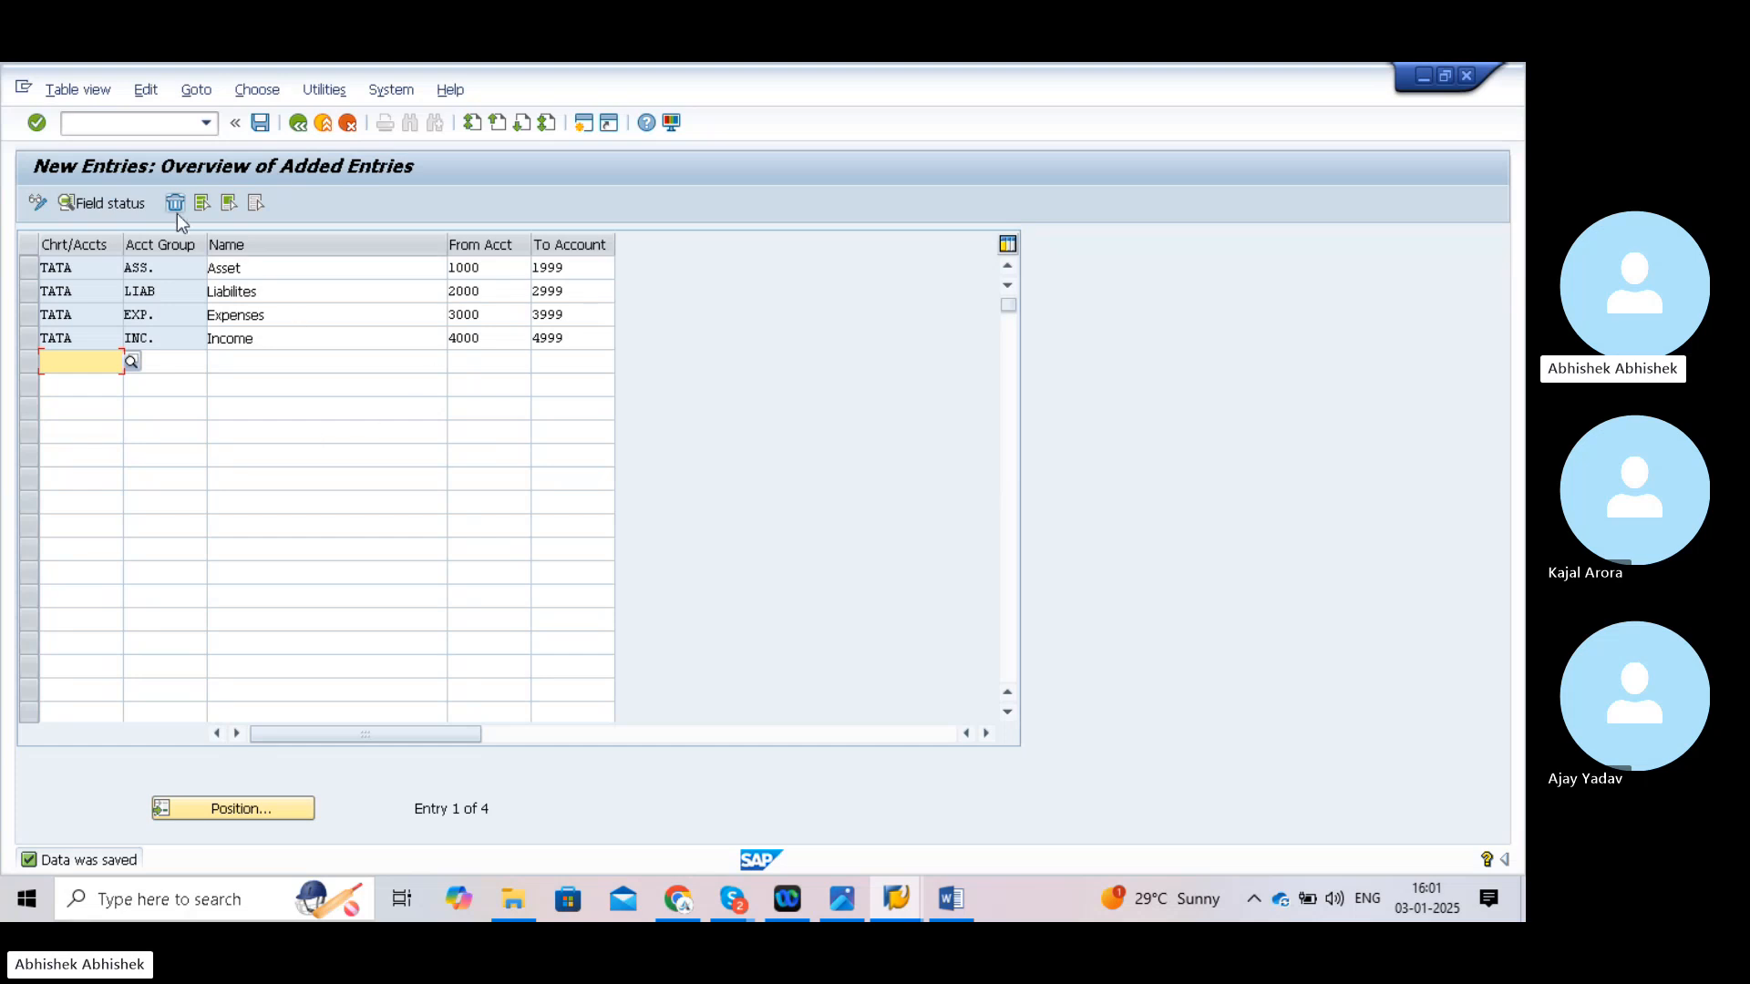
click(131, 128)
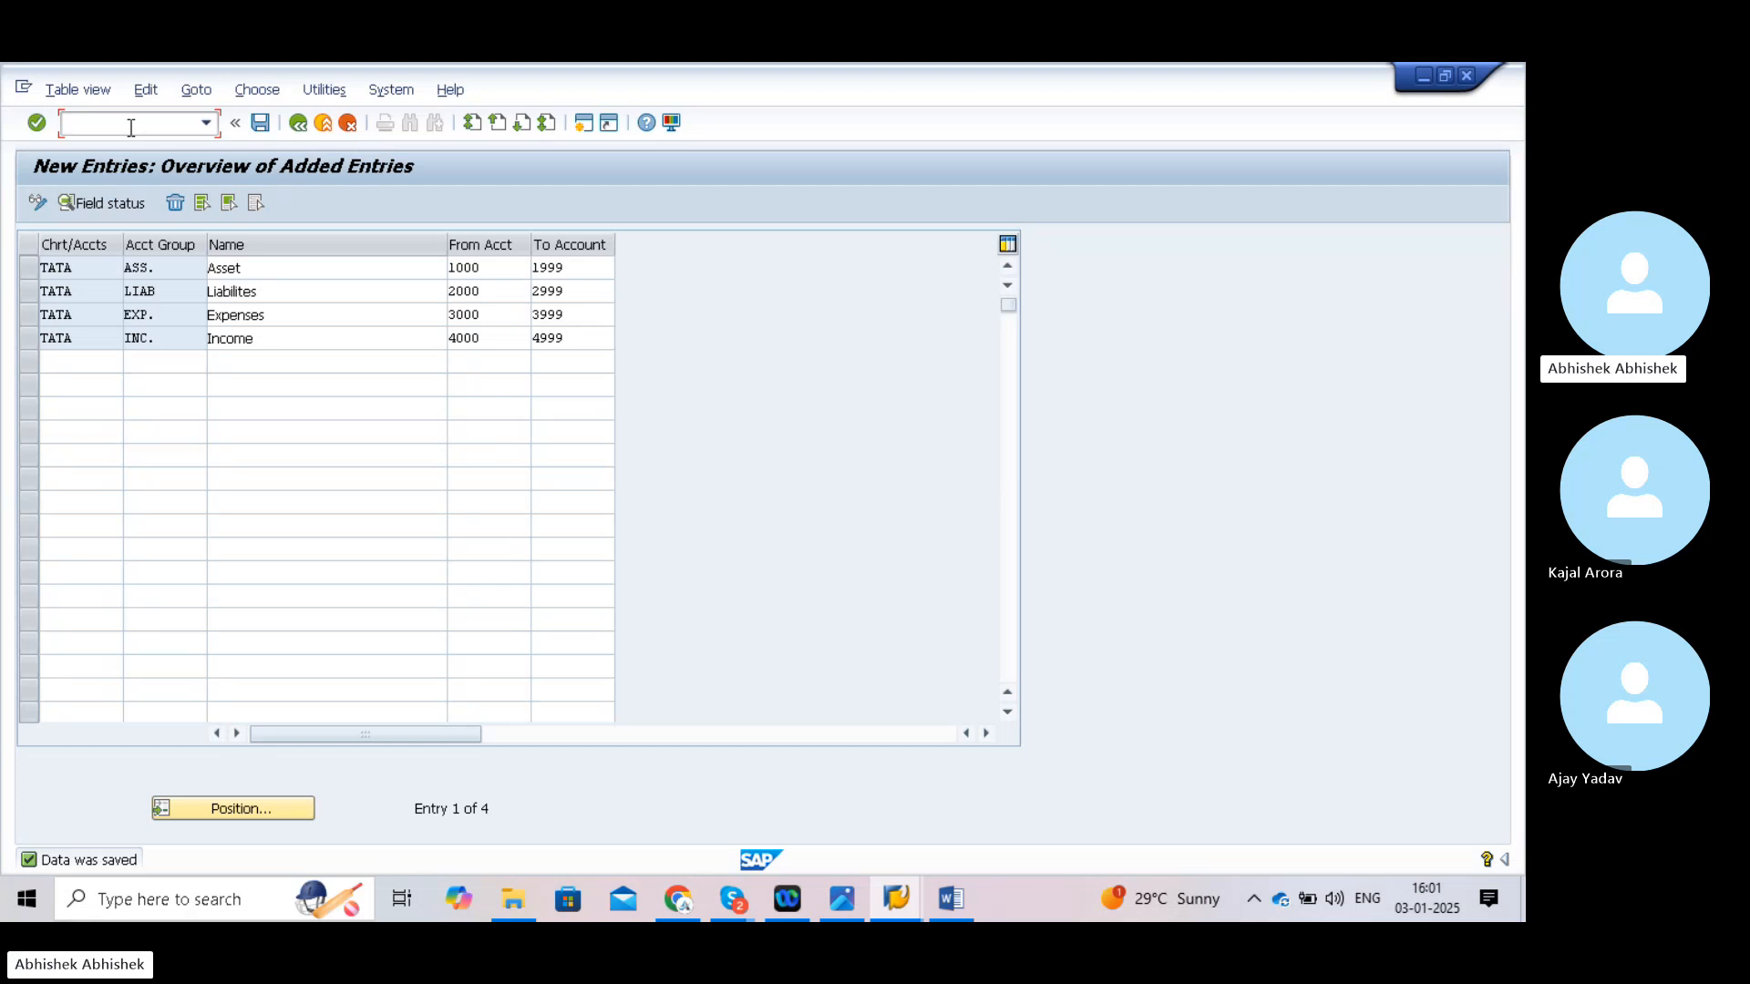
text(/nob53)
- Run OB53 with chart of accounts TATA to reach the retained earnings account screen
key(Return)
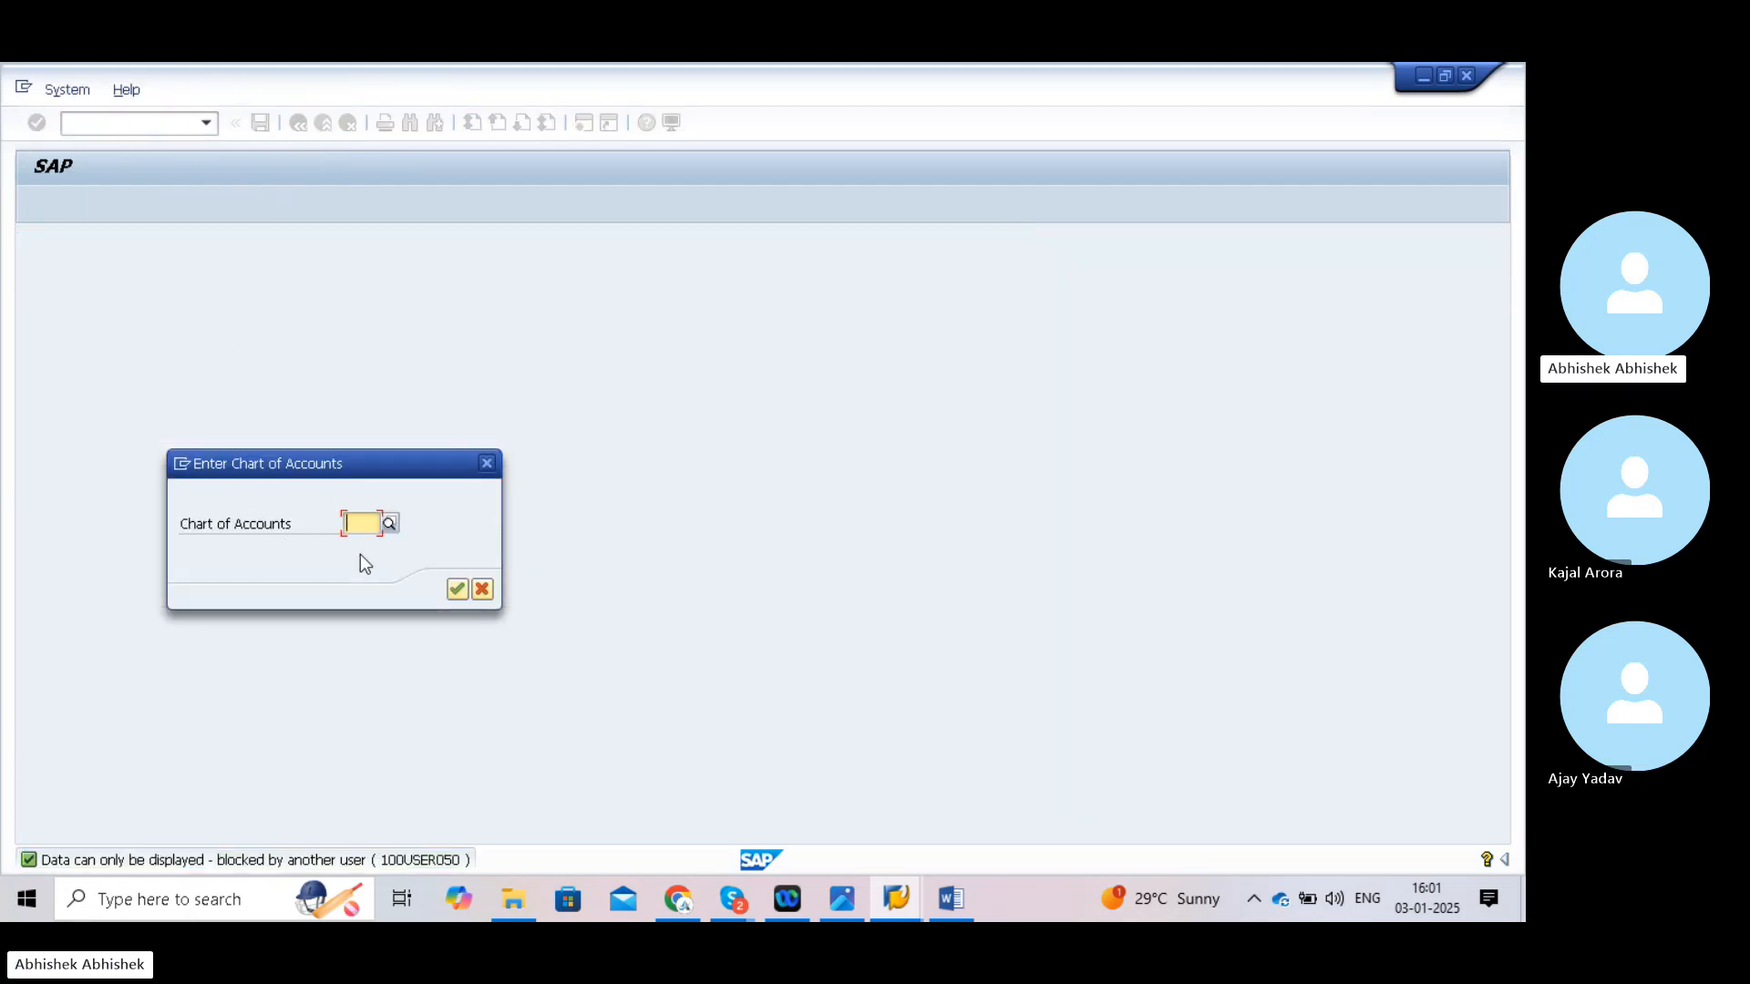
text(TATA)
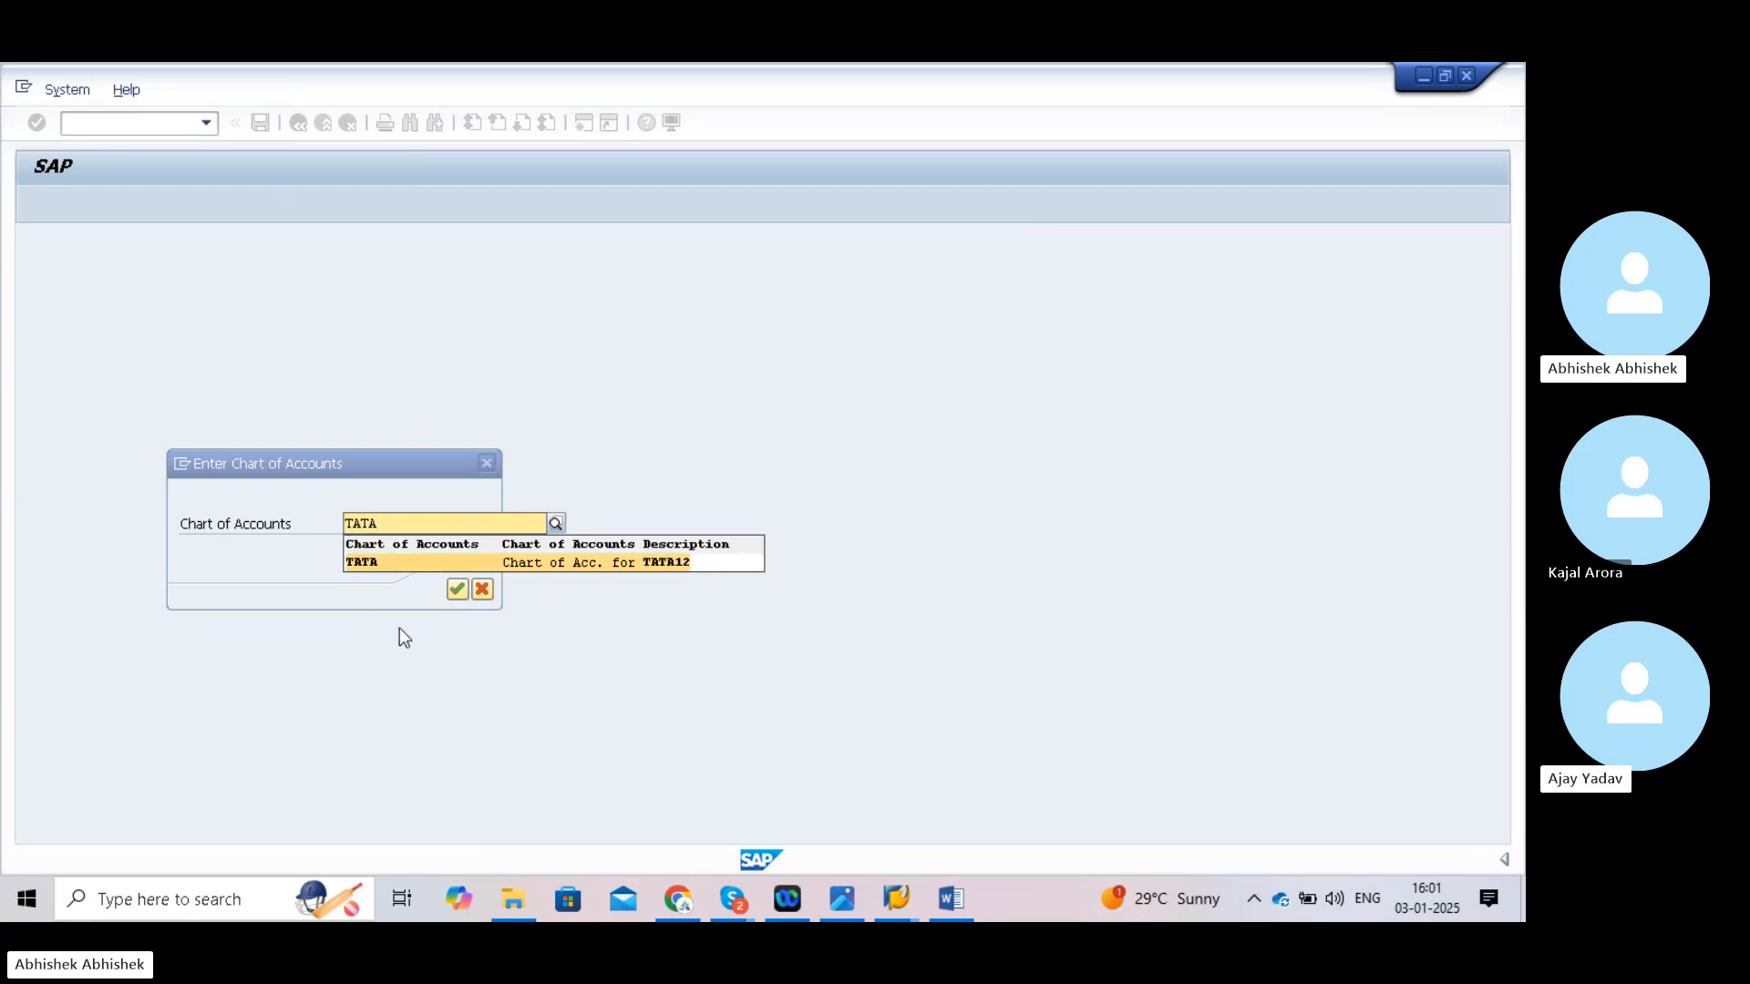
click(375, 561)
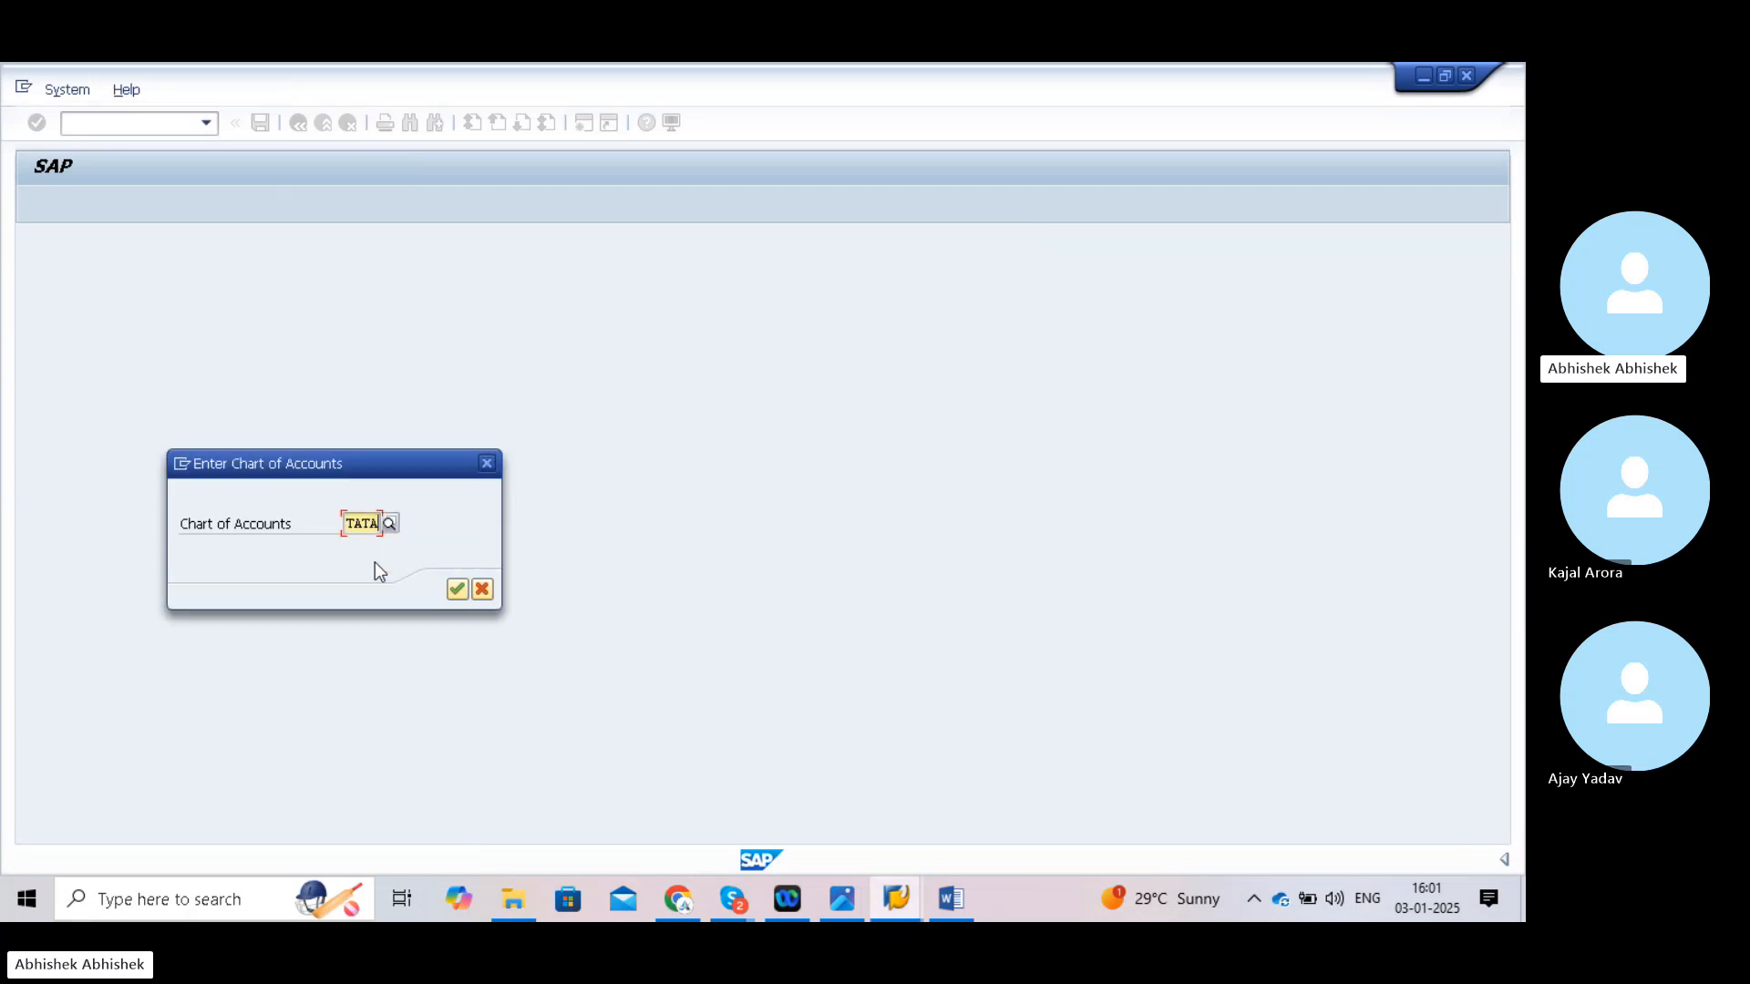
click(455, 589)
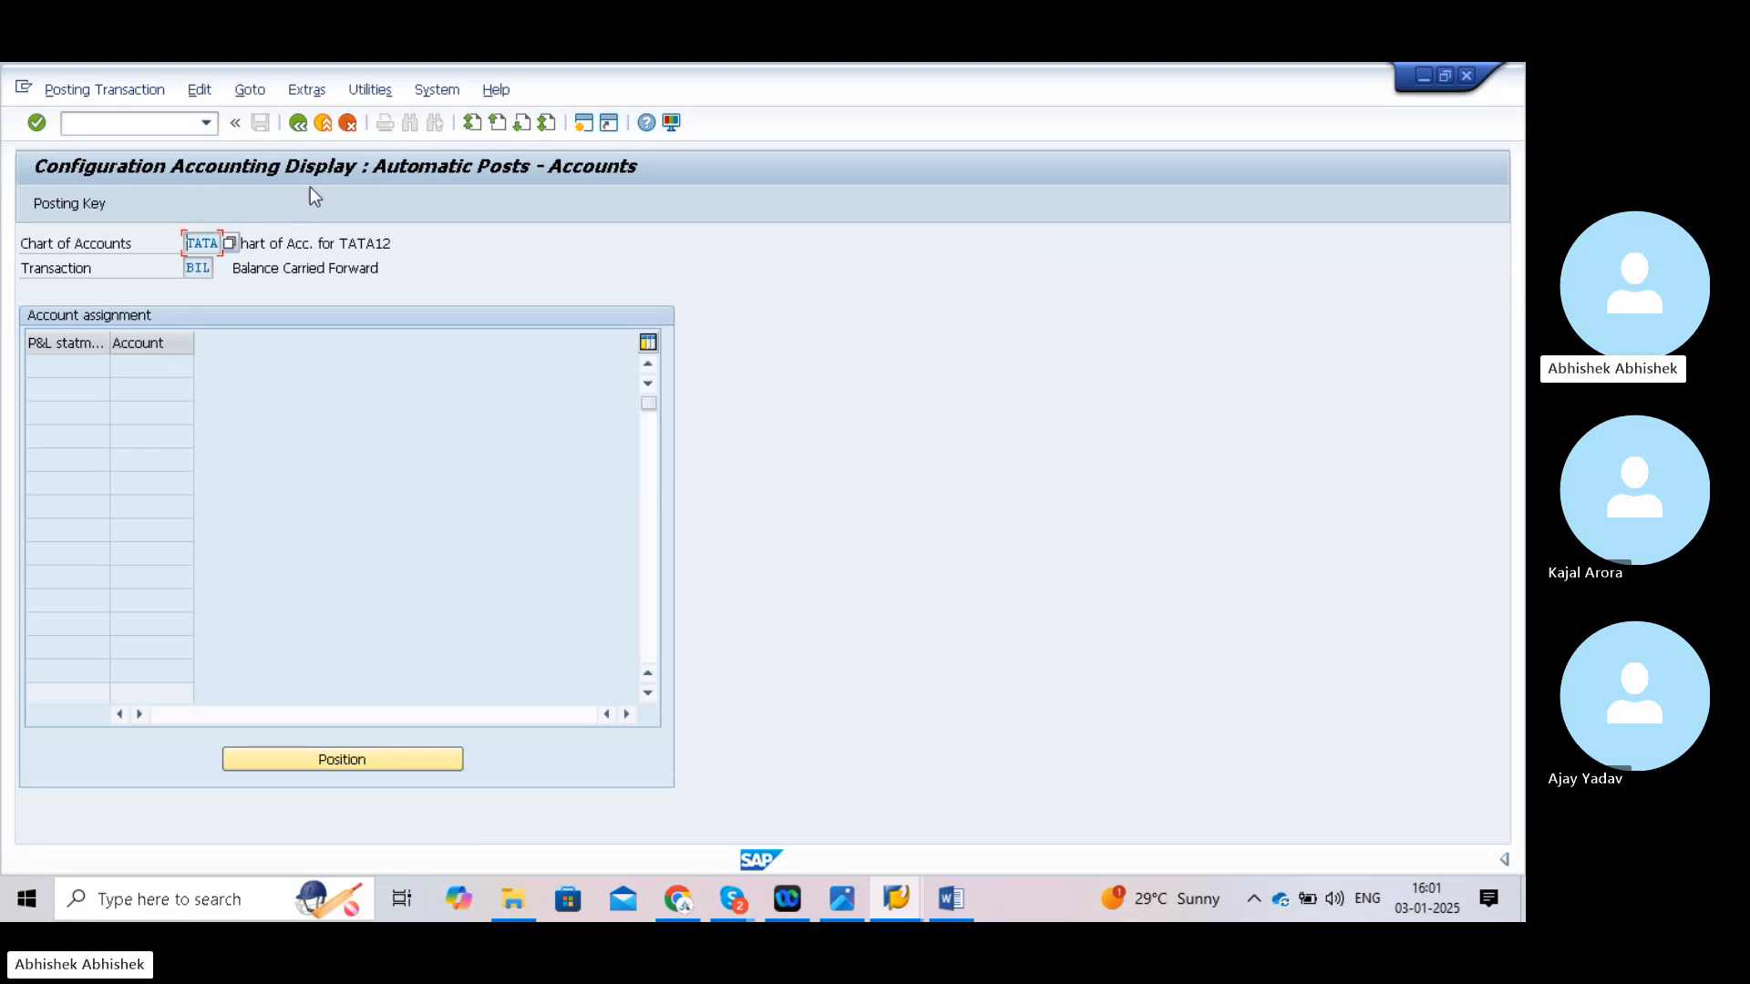
click(127, 129)
- In SPRO's reference IMG, expand Financial Accounting down to G/L Accounts > Preparations
text(/n)
key(Return)
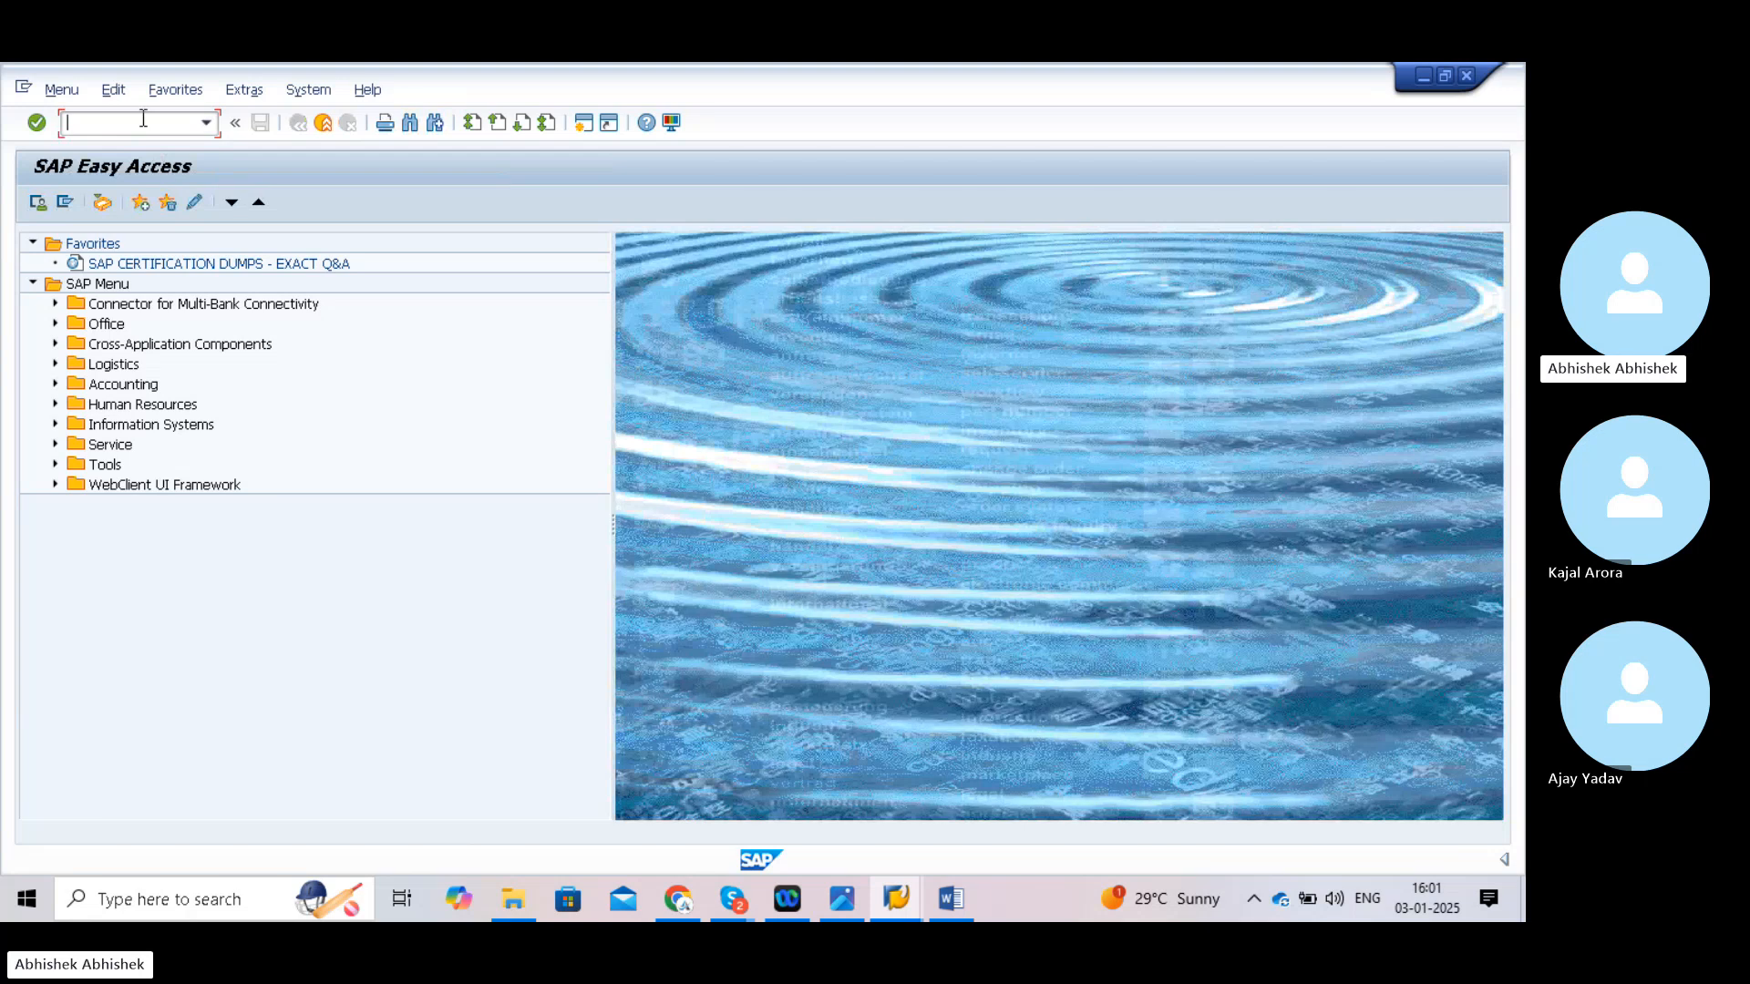
text(spro)
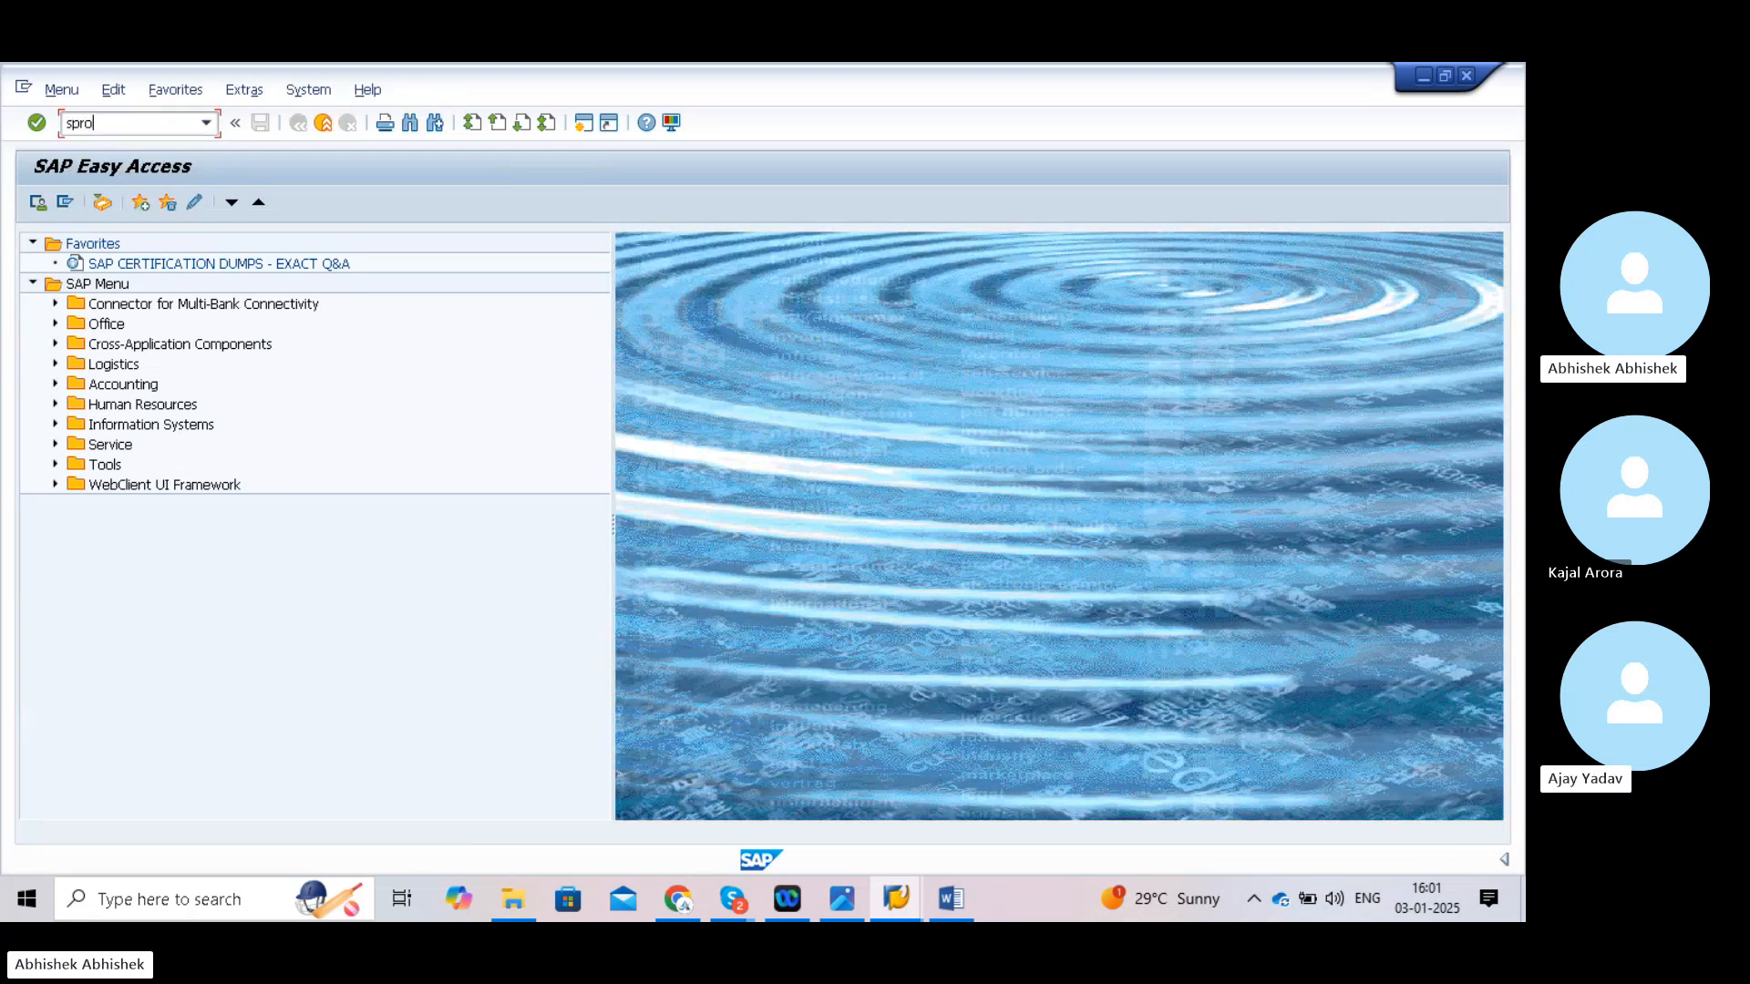
key(Return)
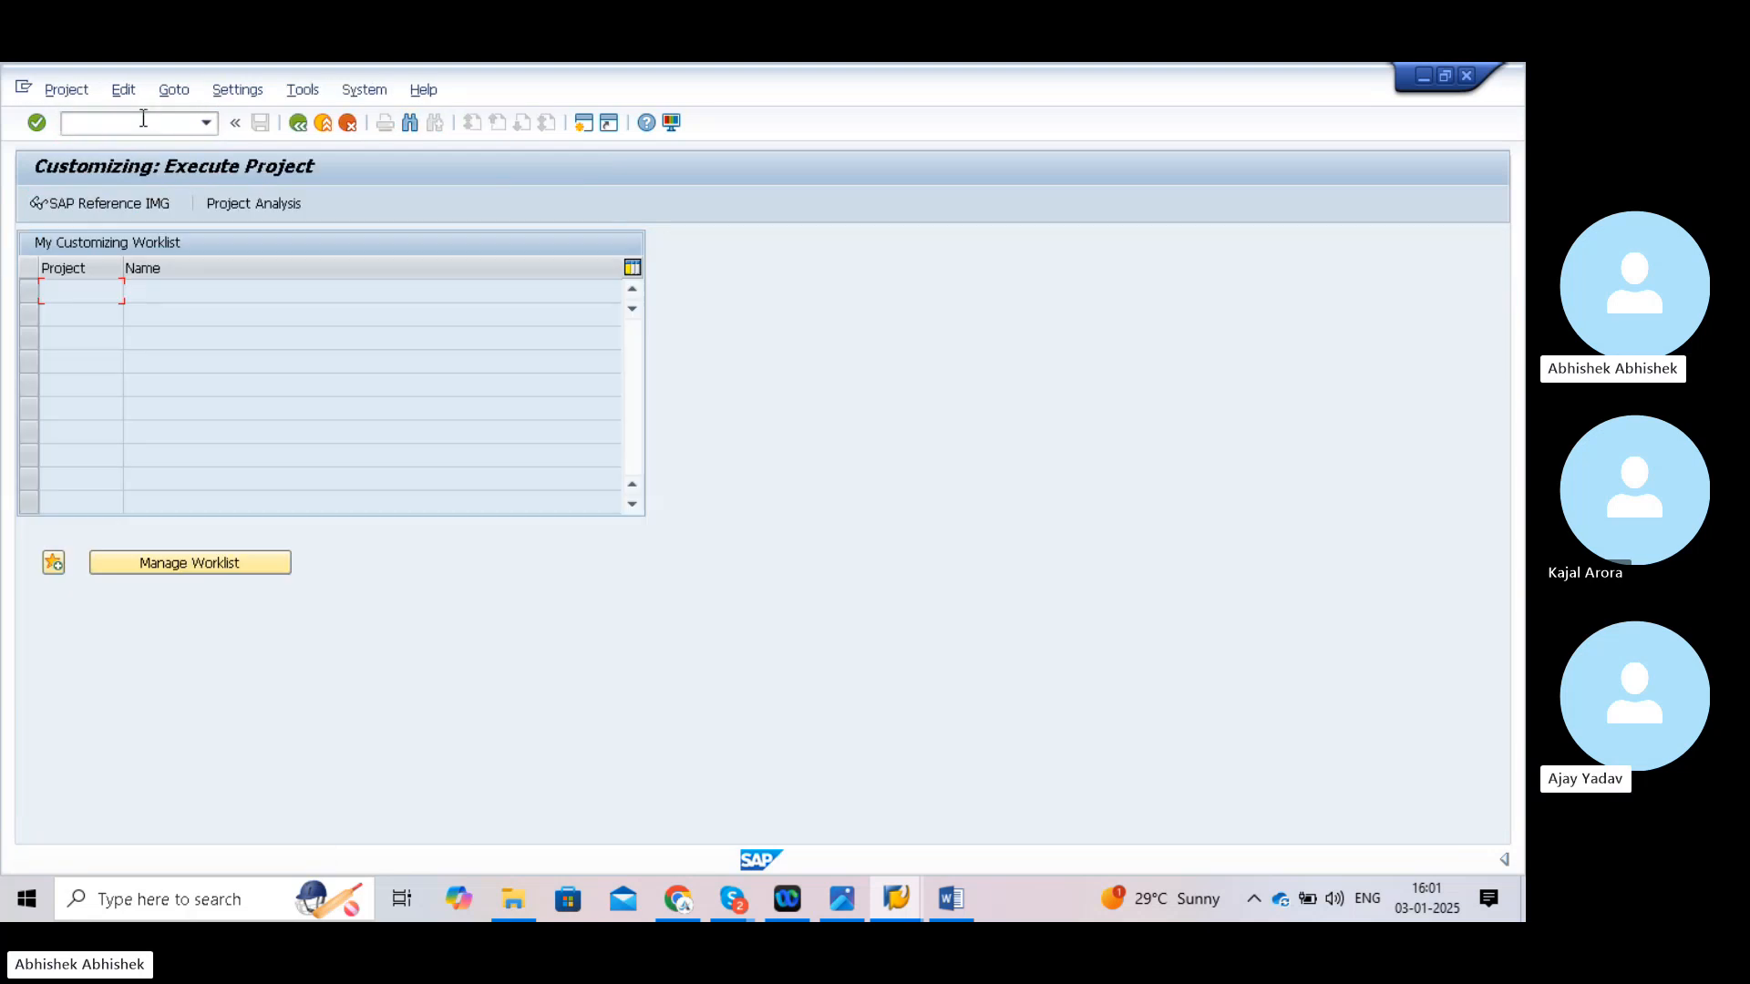
click(129, 195)
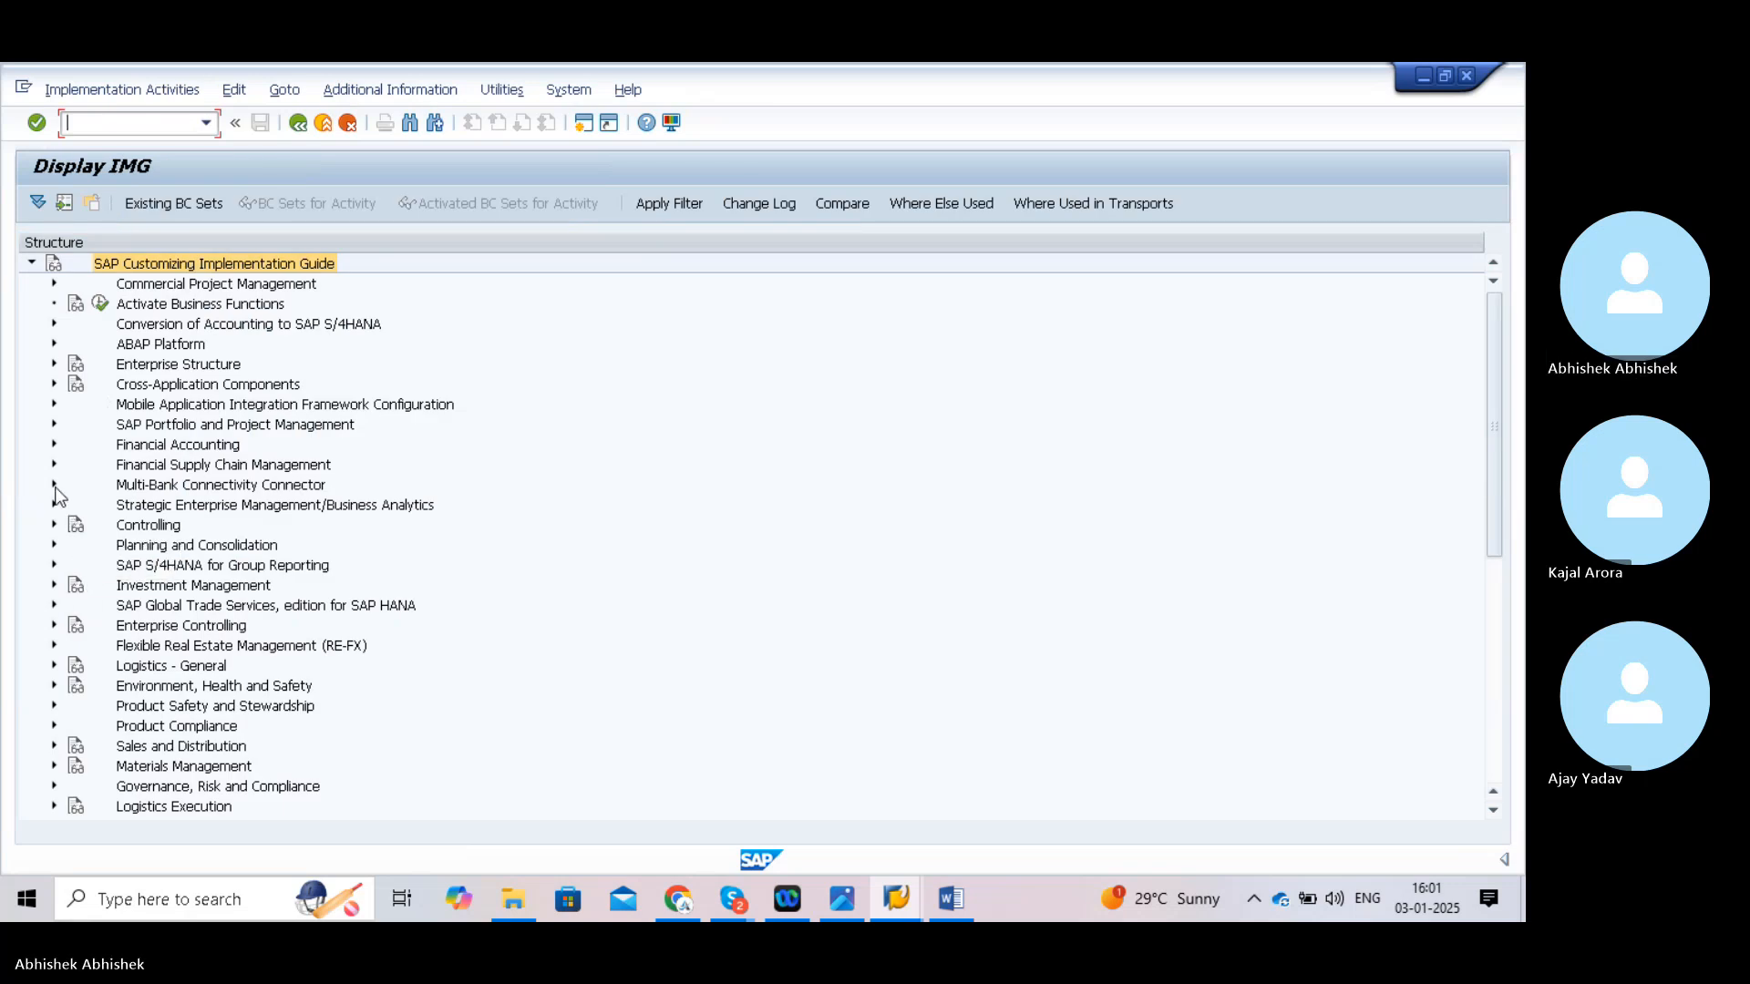
click(54, 445)
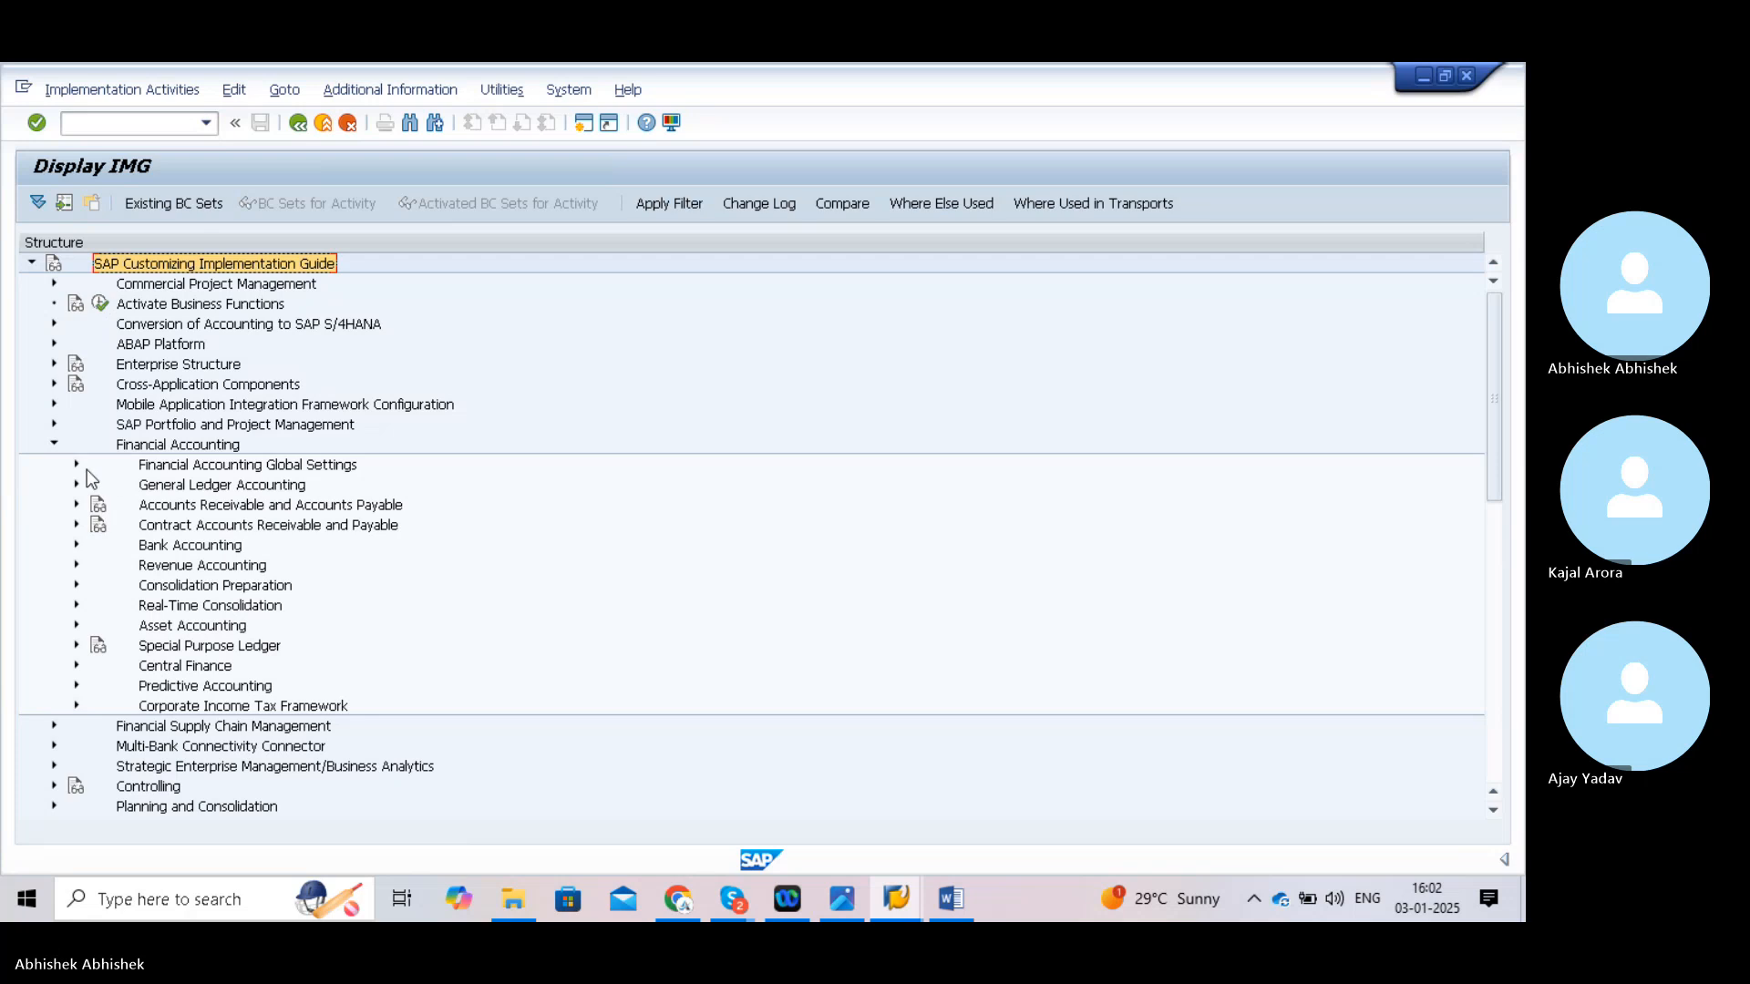
click(76, 484)
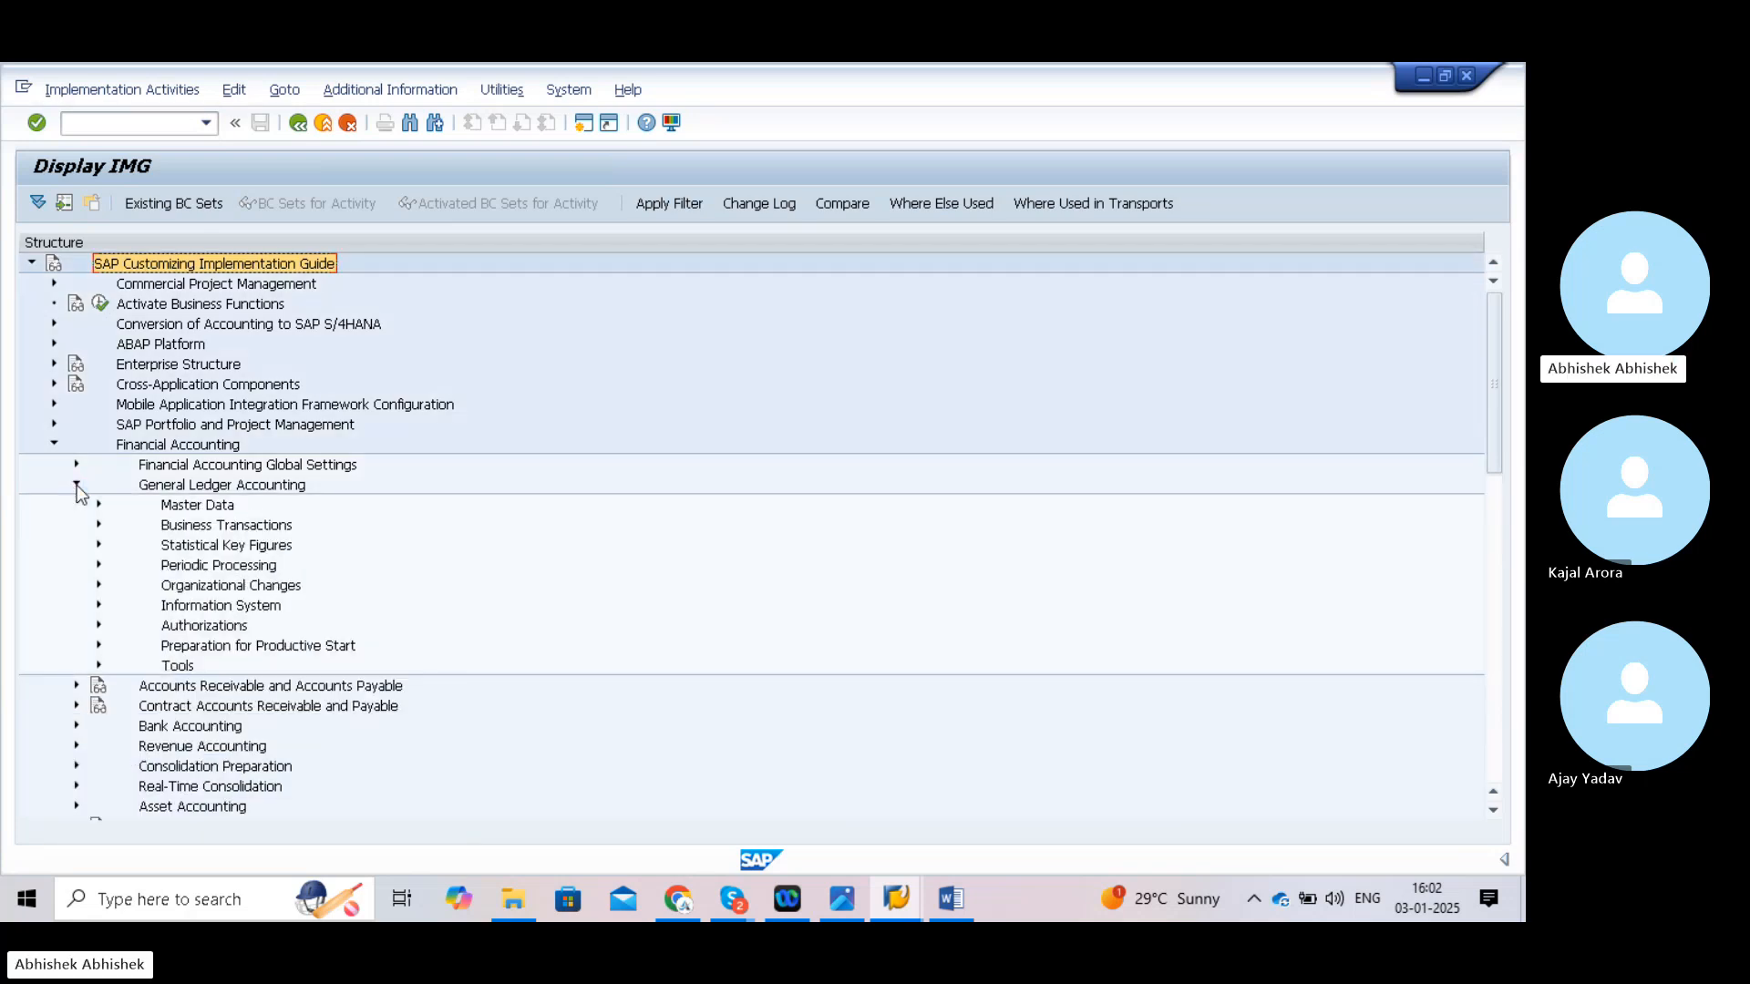
click(98, 505)
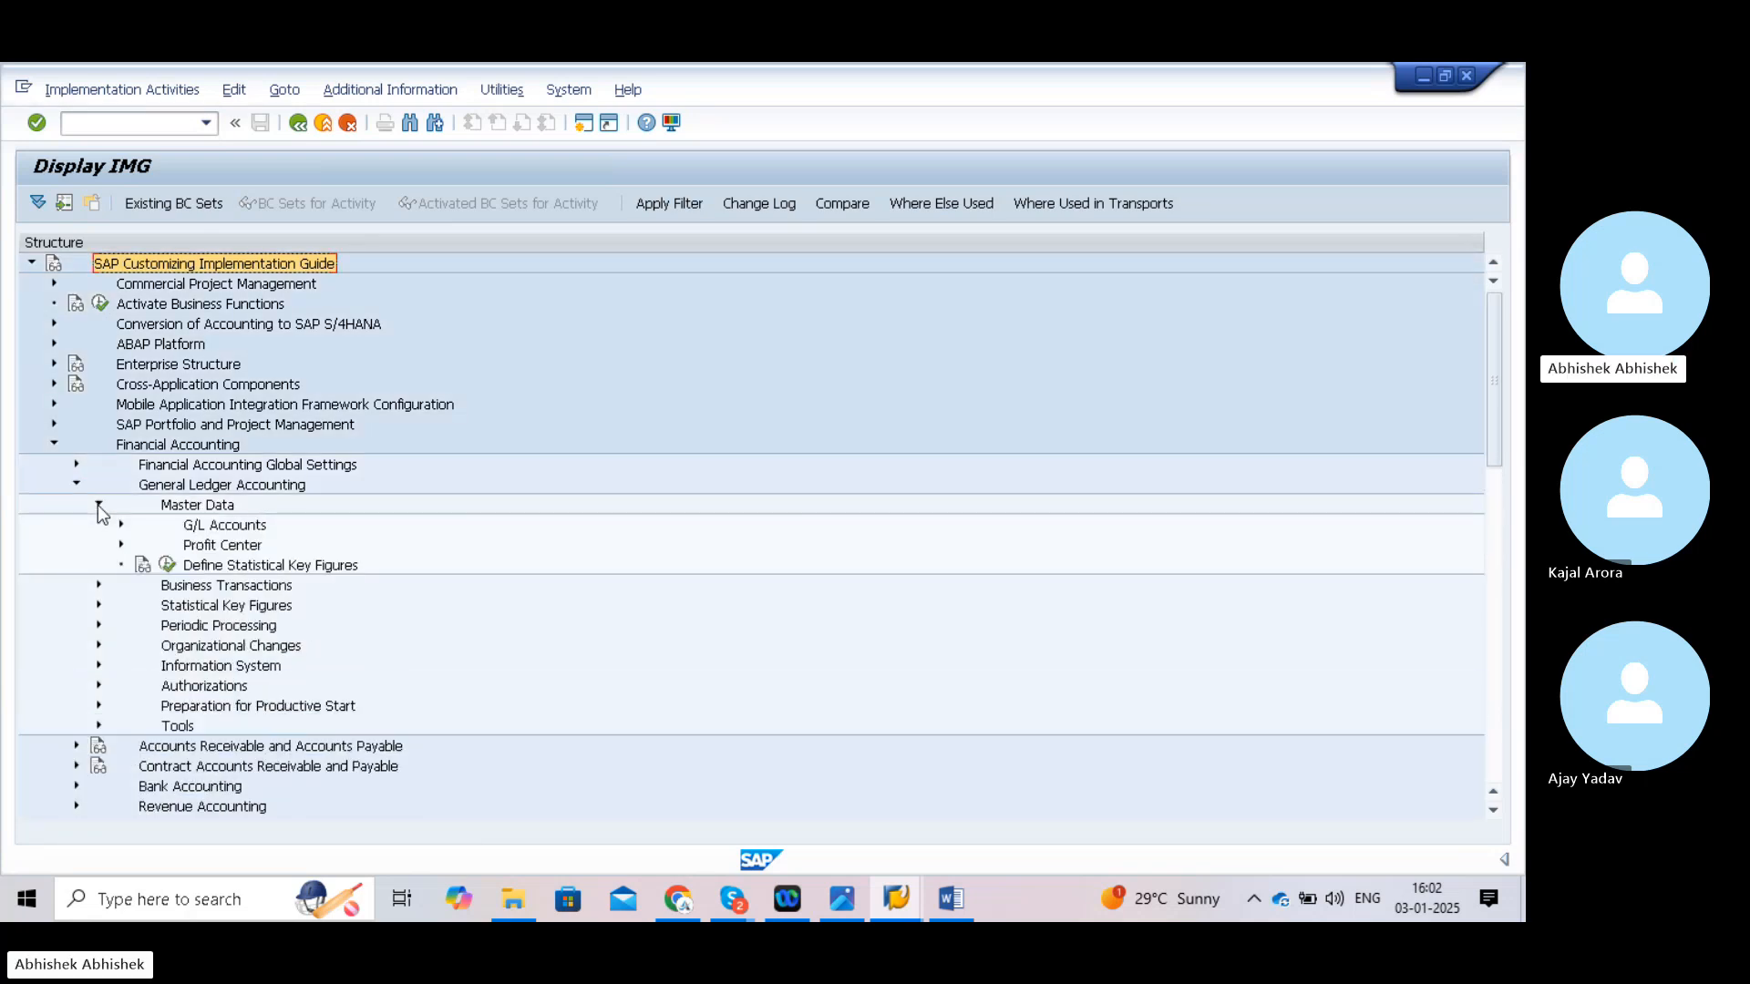
click(122, 525)
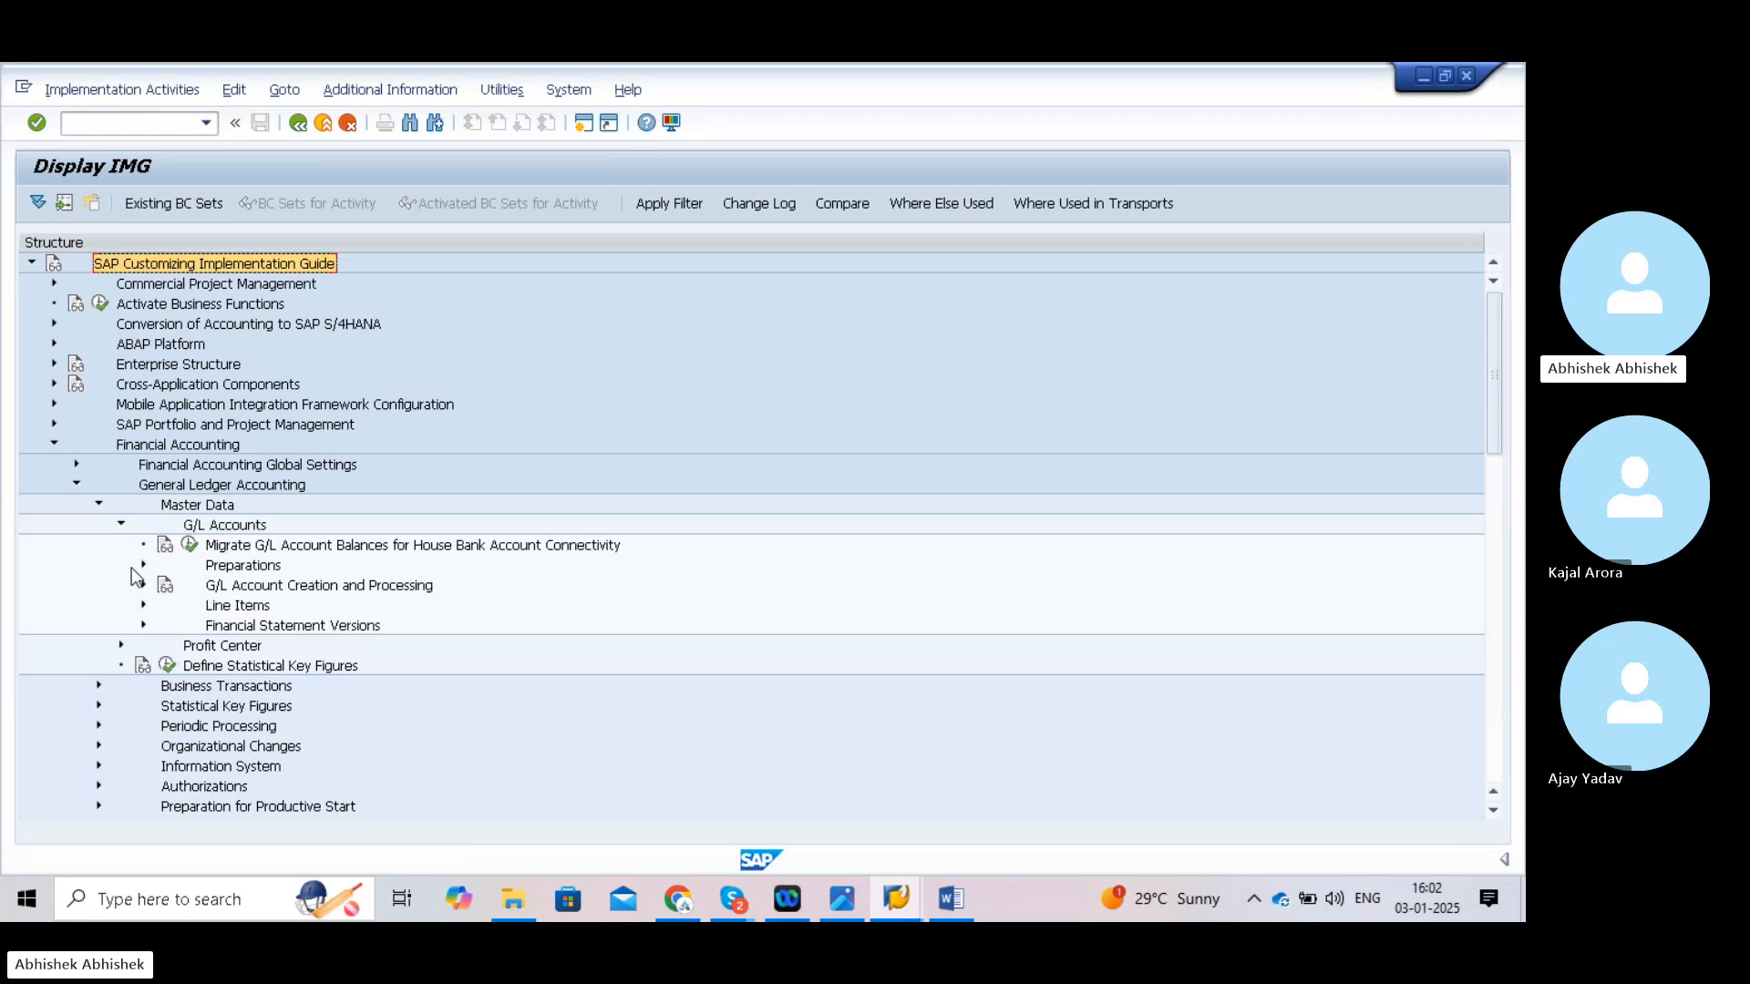
click(143, 565)
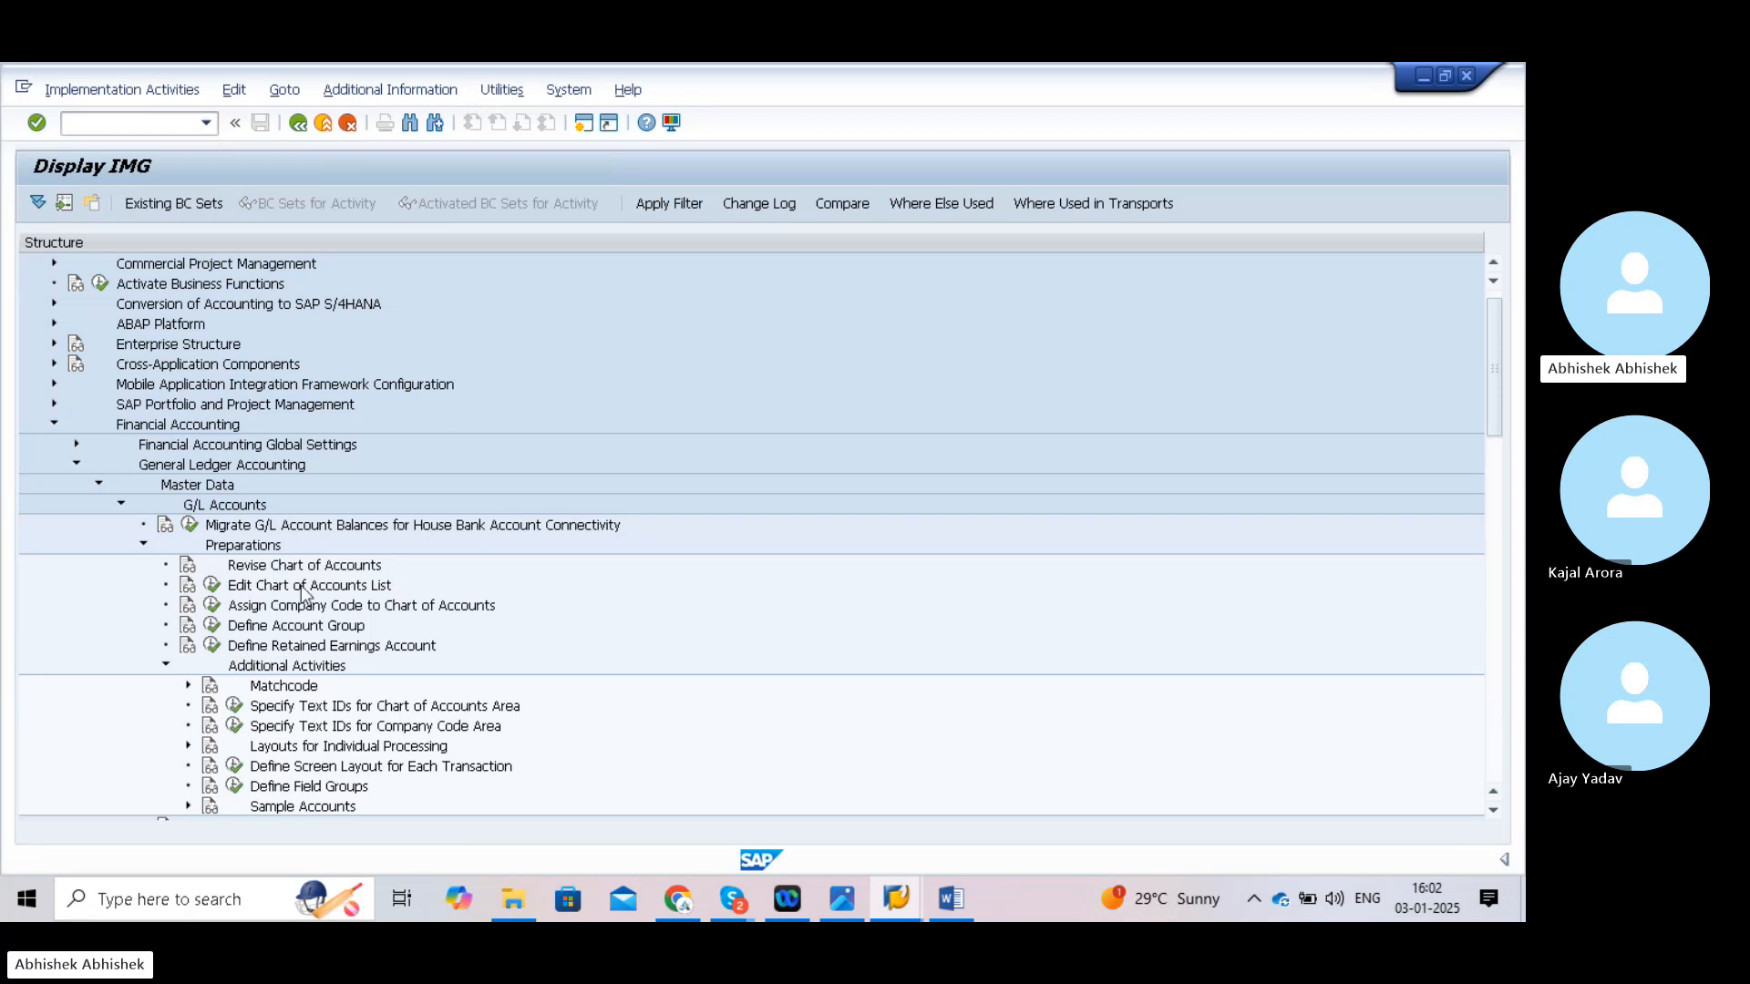
- Show IMG activity keys beside the tree and widen the column to read them fully
click(382, 94)
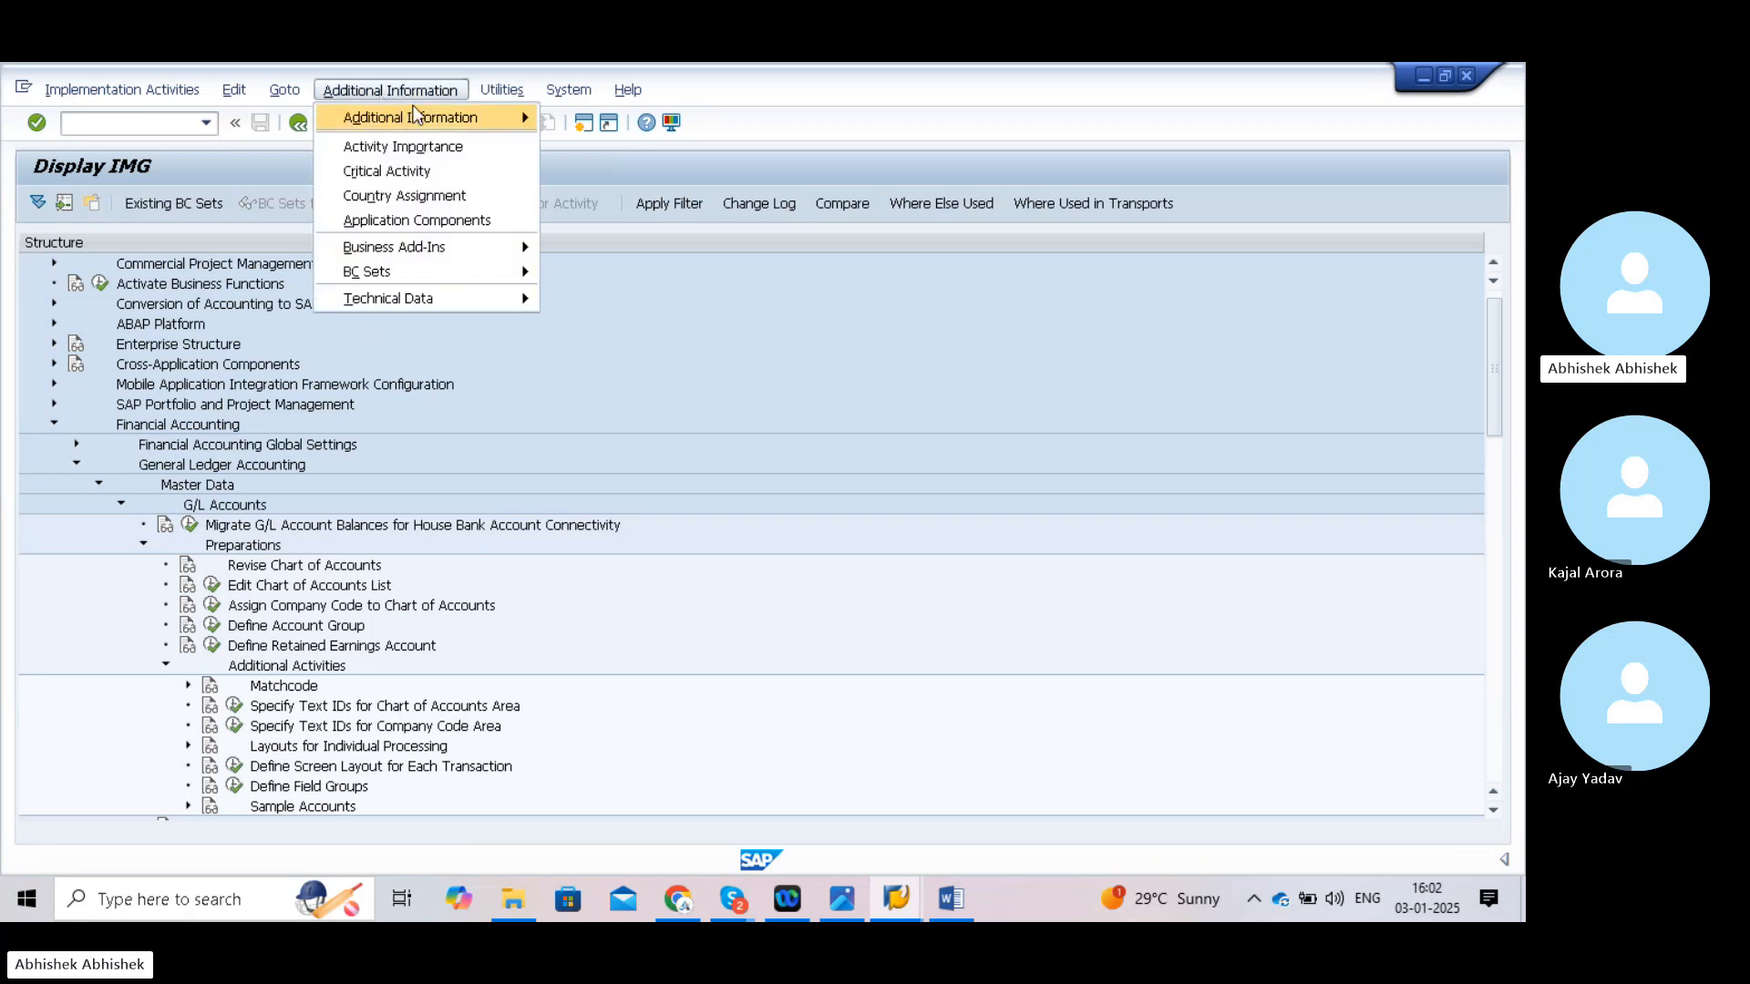
mouse_move(424, 119)
mouse_move(571, 152)
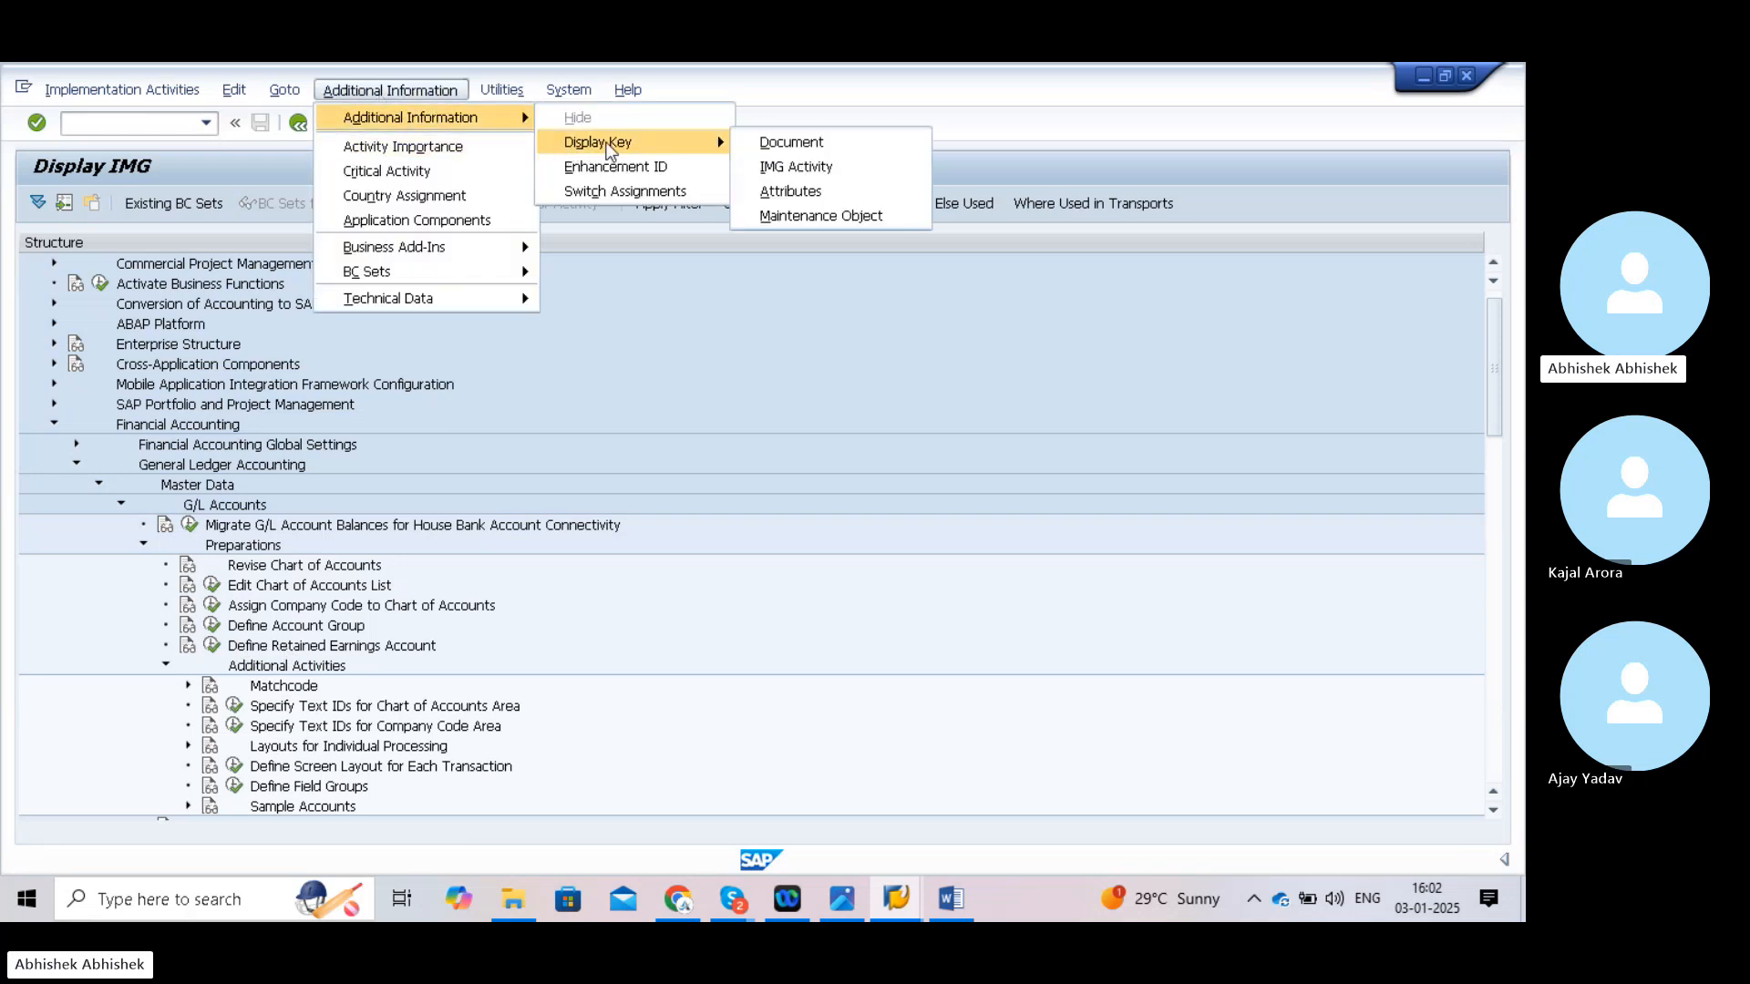
click(784, 169)
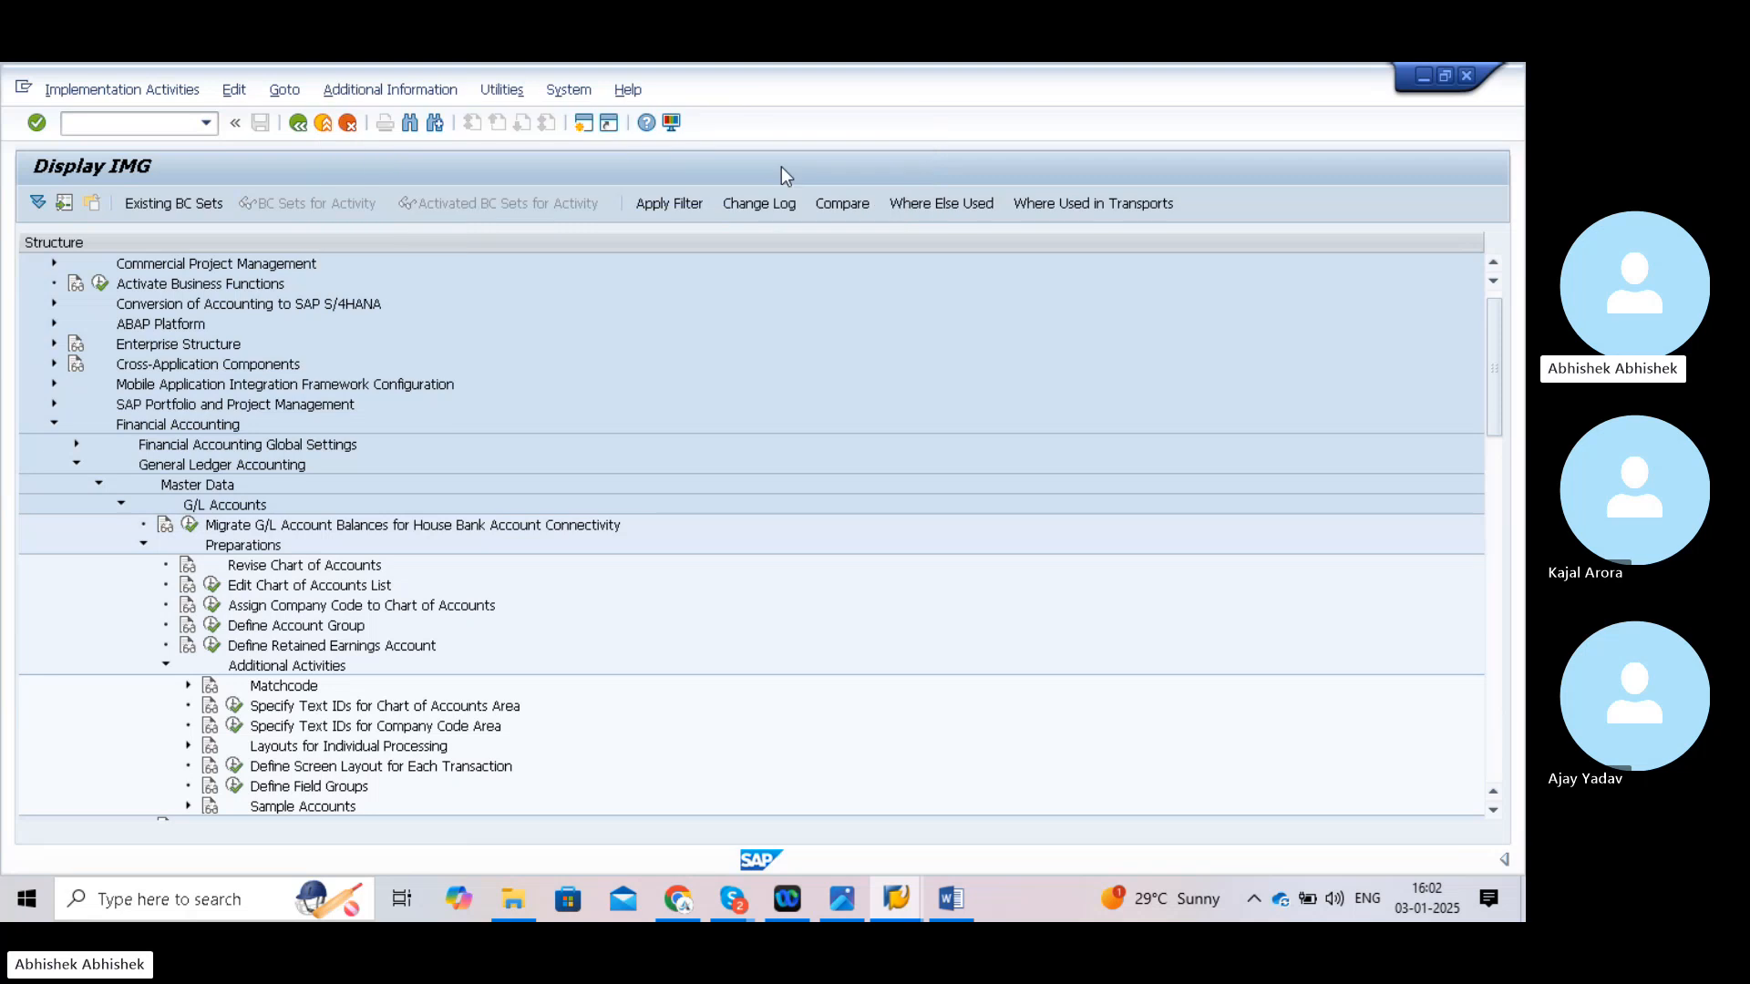
drag(728, 241, 800, 241)
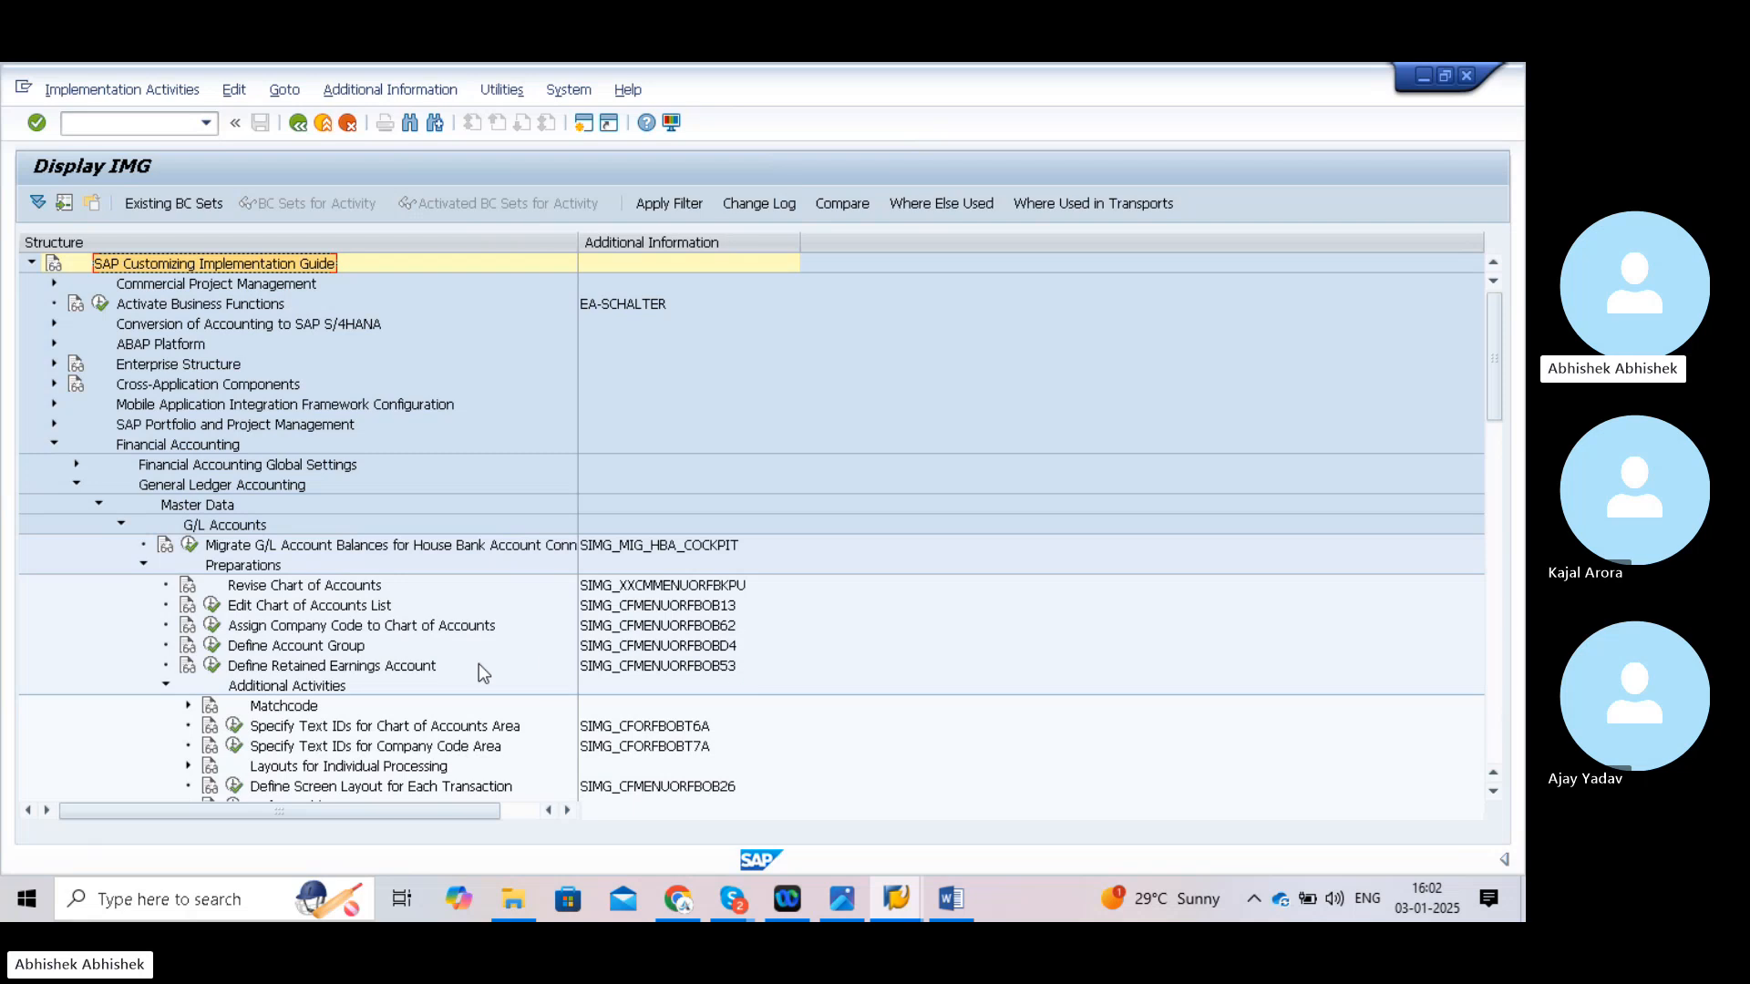
click(213, 666)
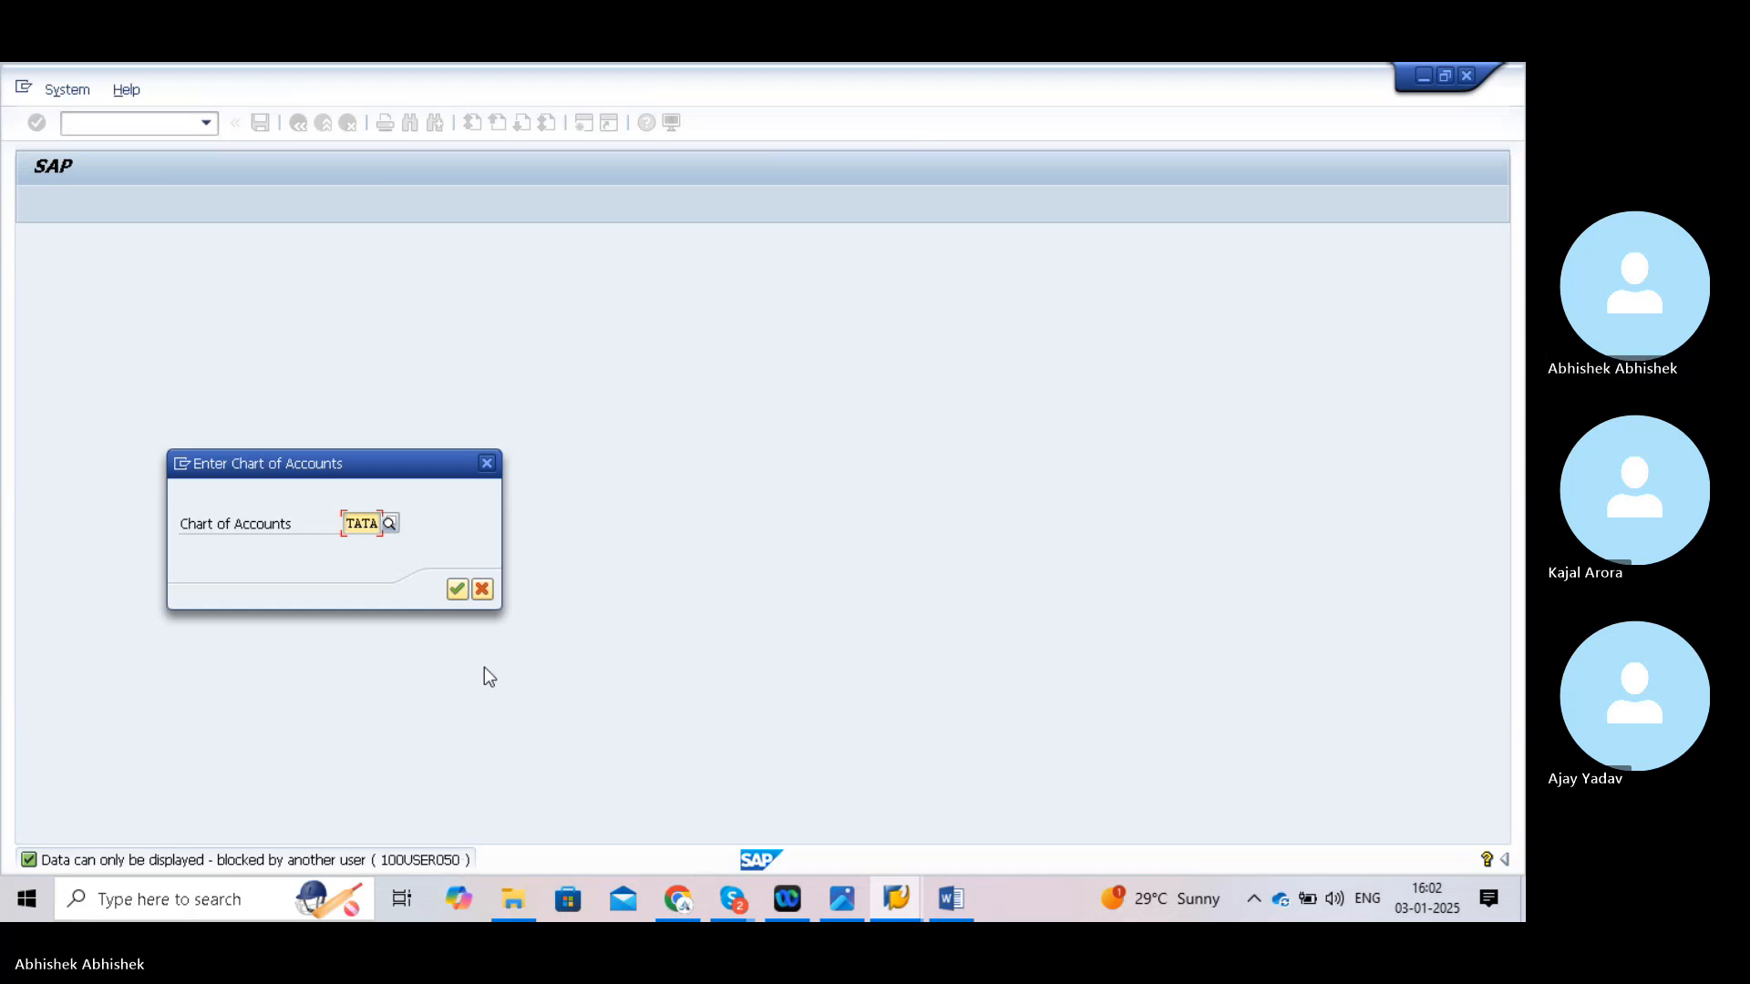
click(484, 589)
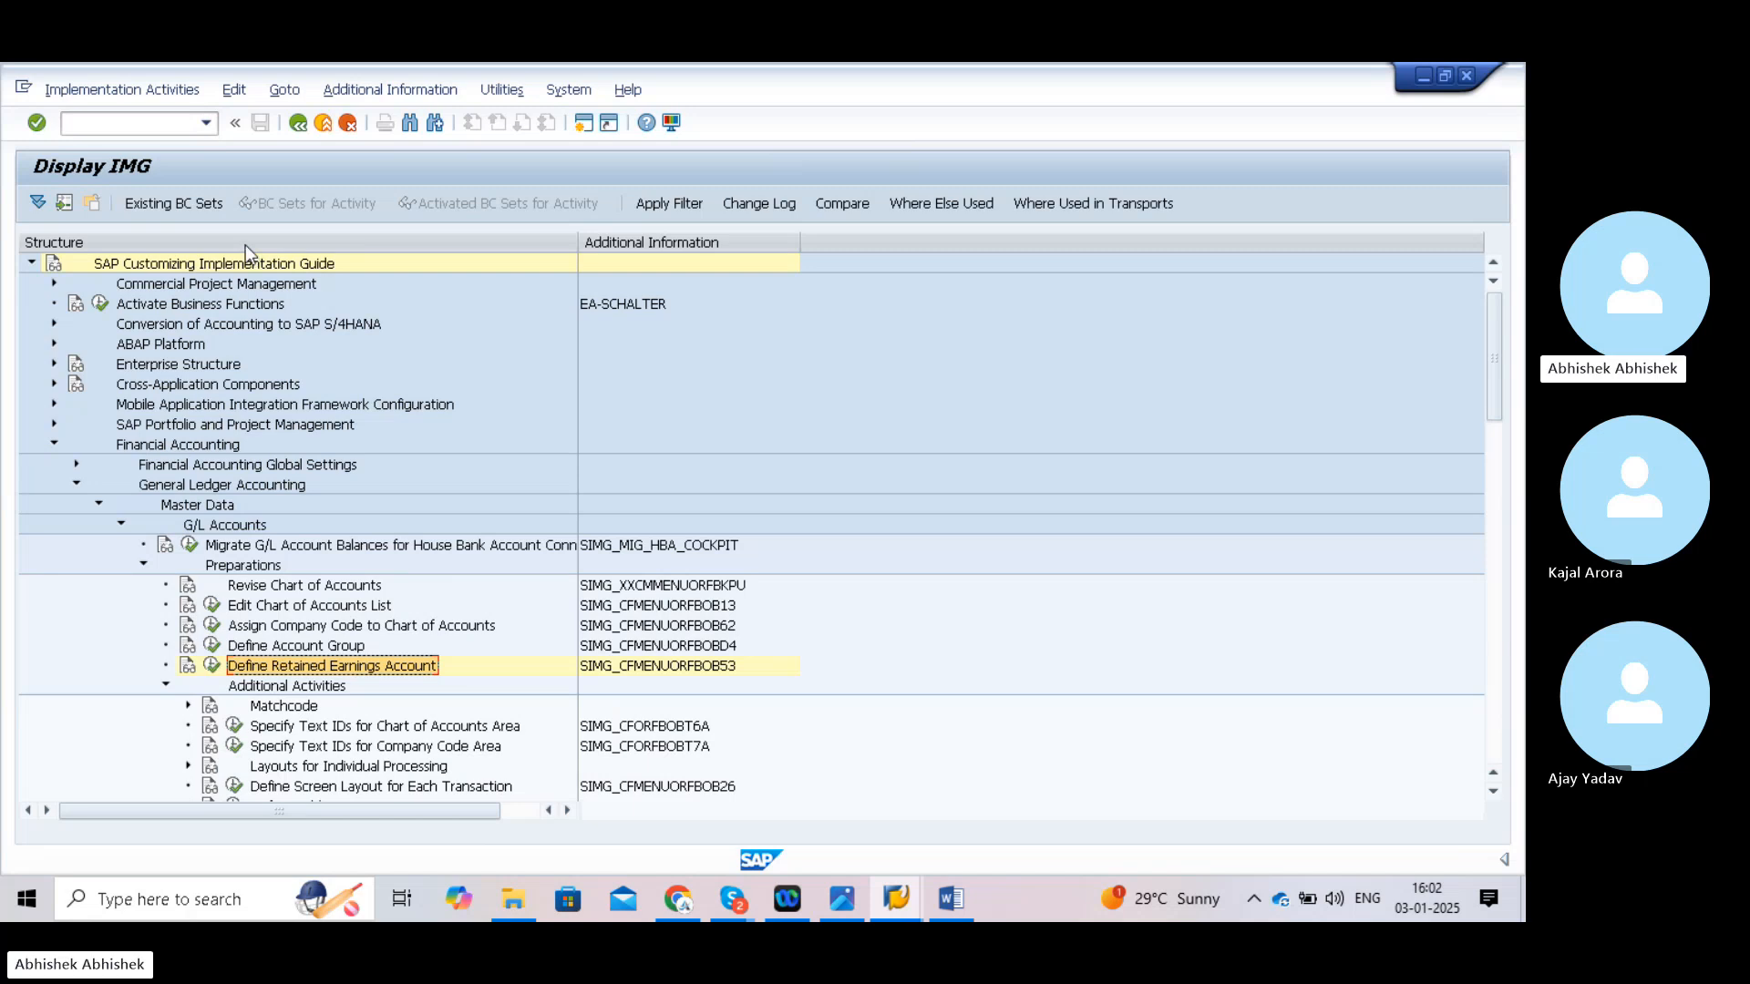
click(128, 124)
text(/nsm12)
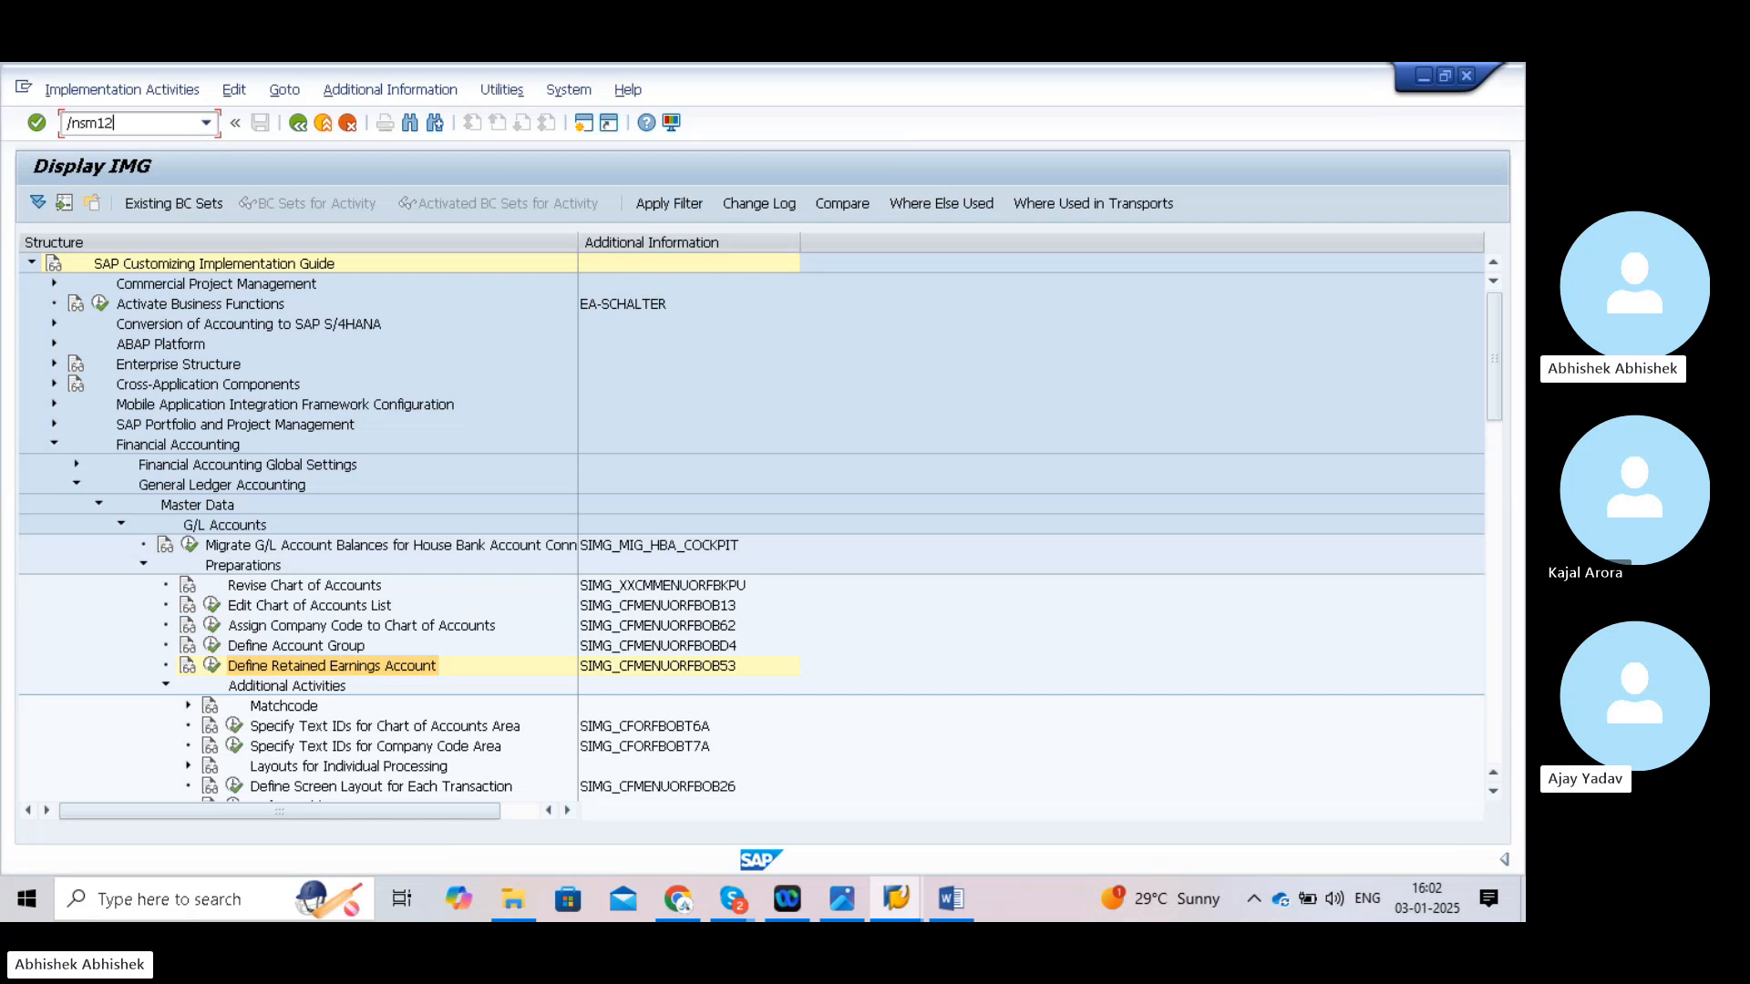
- In SM12, find the blocking user's three table locks, delete them all, then enter /nob53
key(Return)
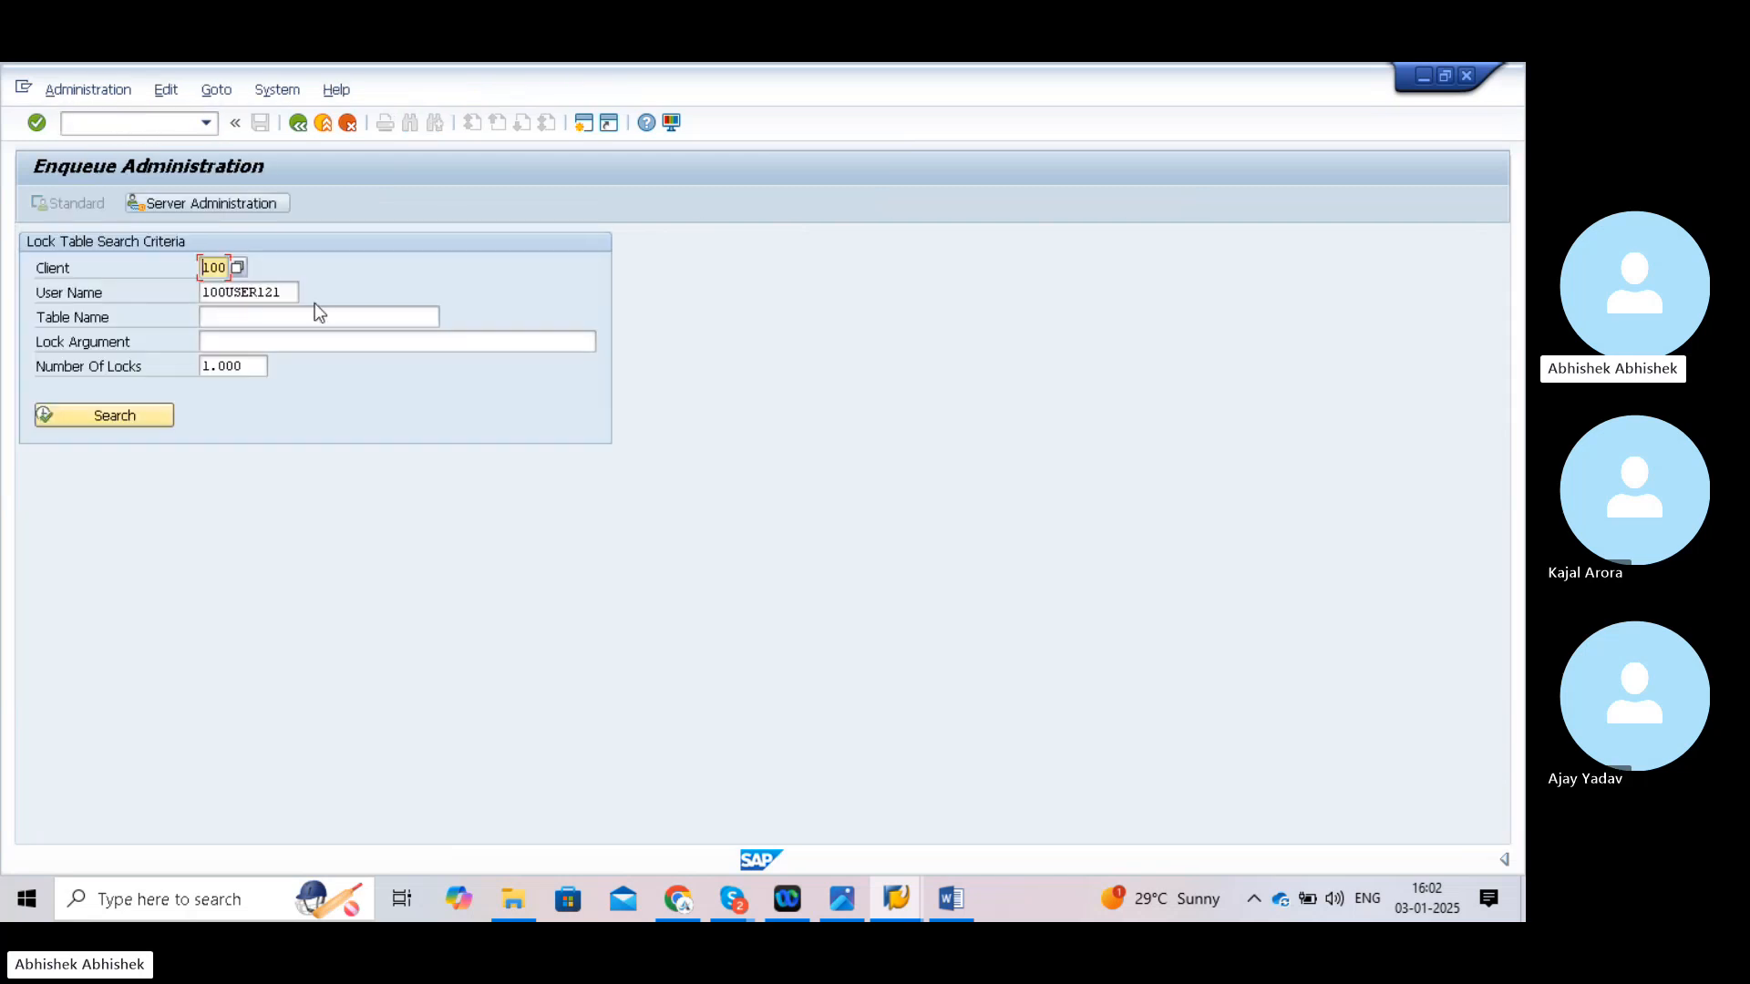
click(296, 294)
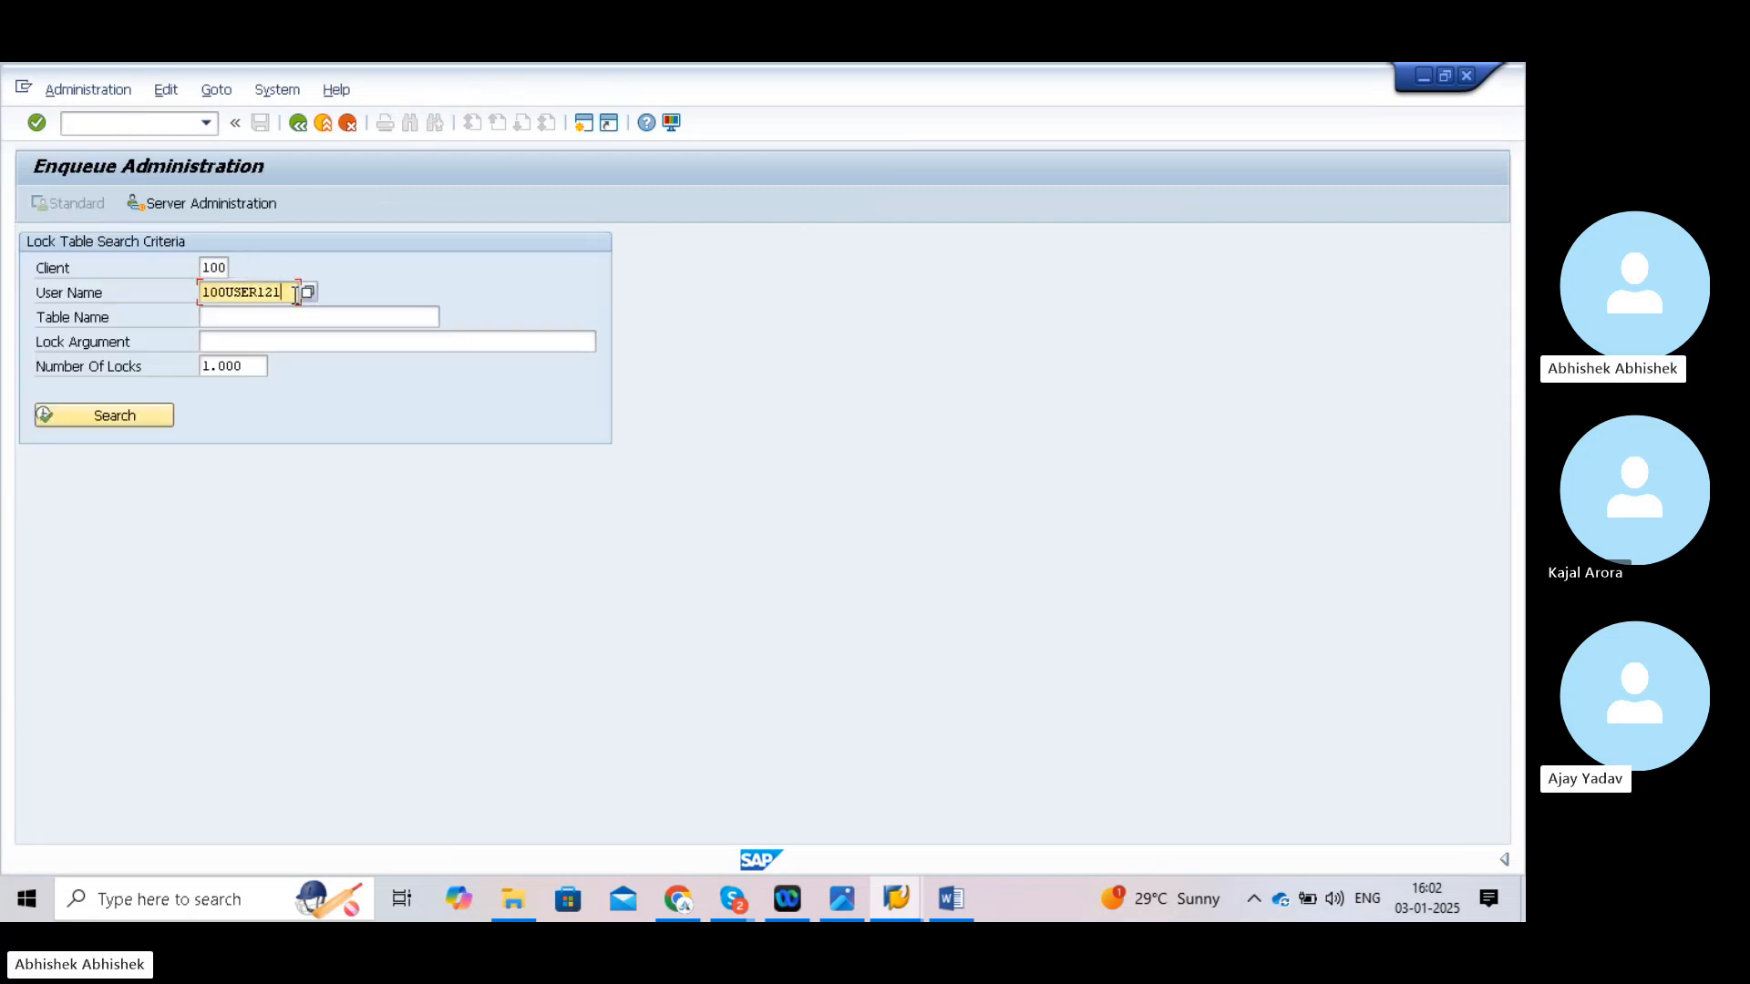
key(BackSpace)
key(BackSpace)
key(BackSpace)
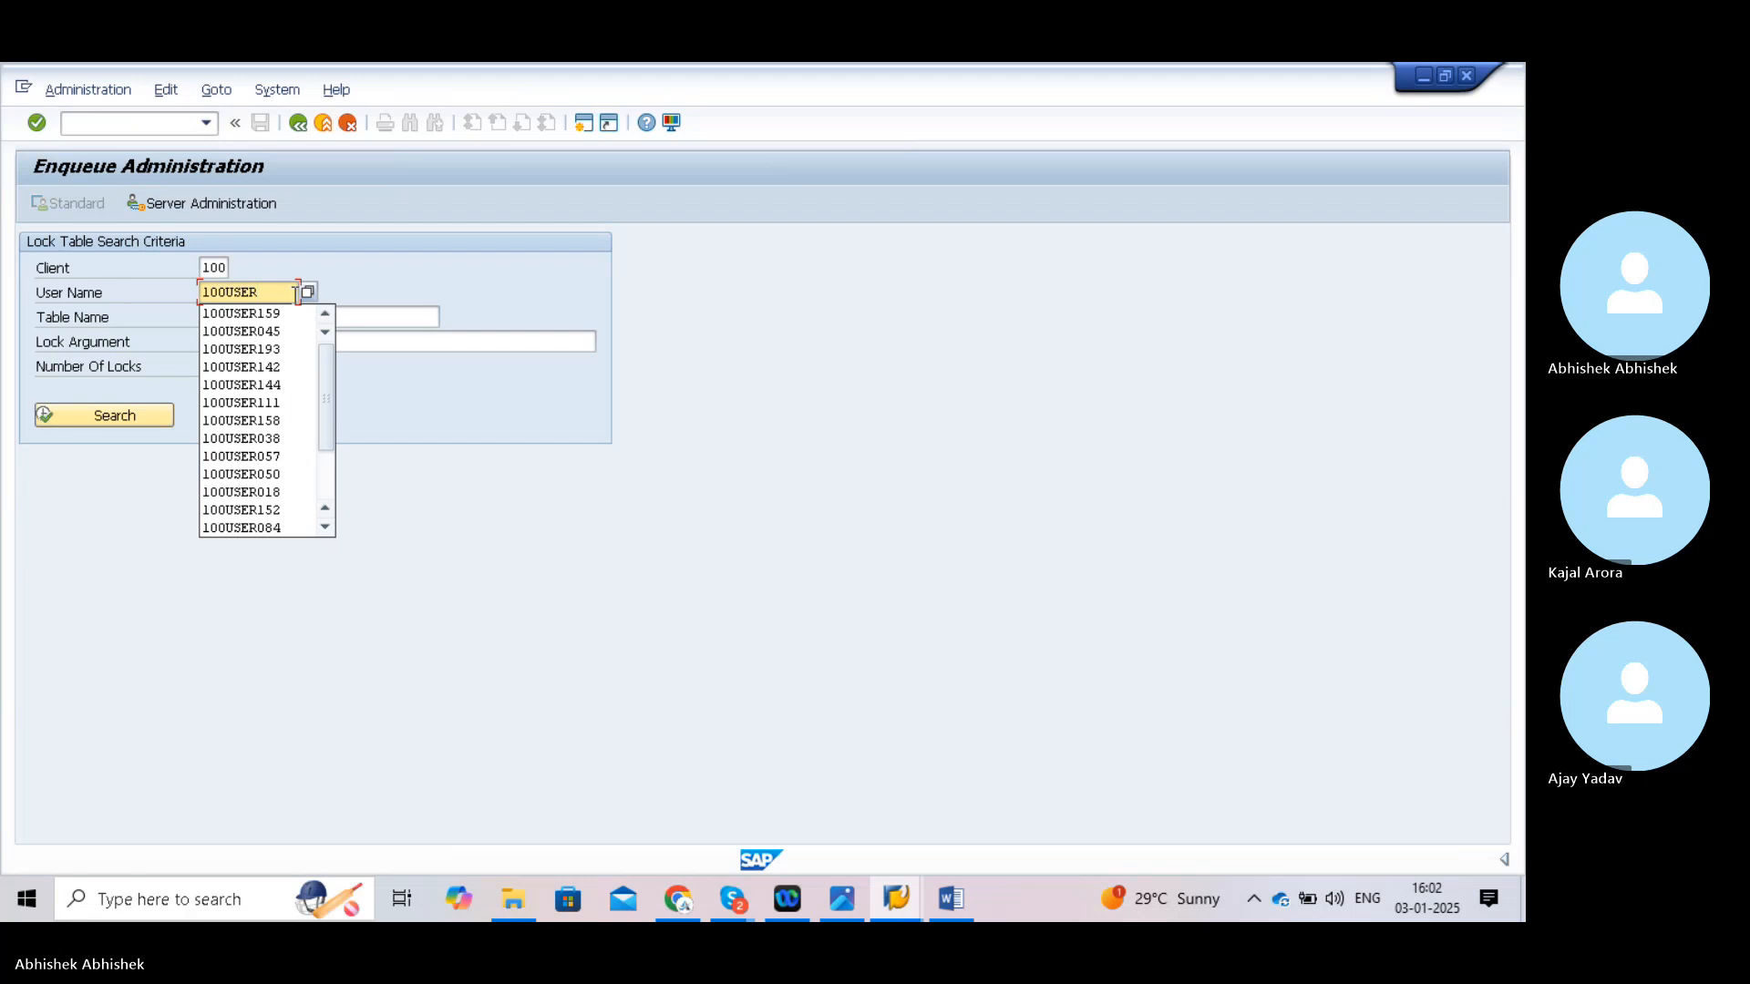
text(050)
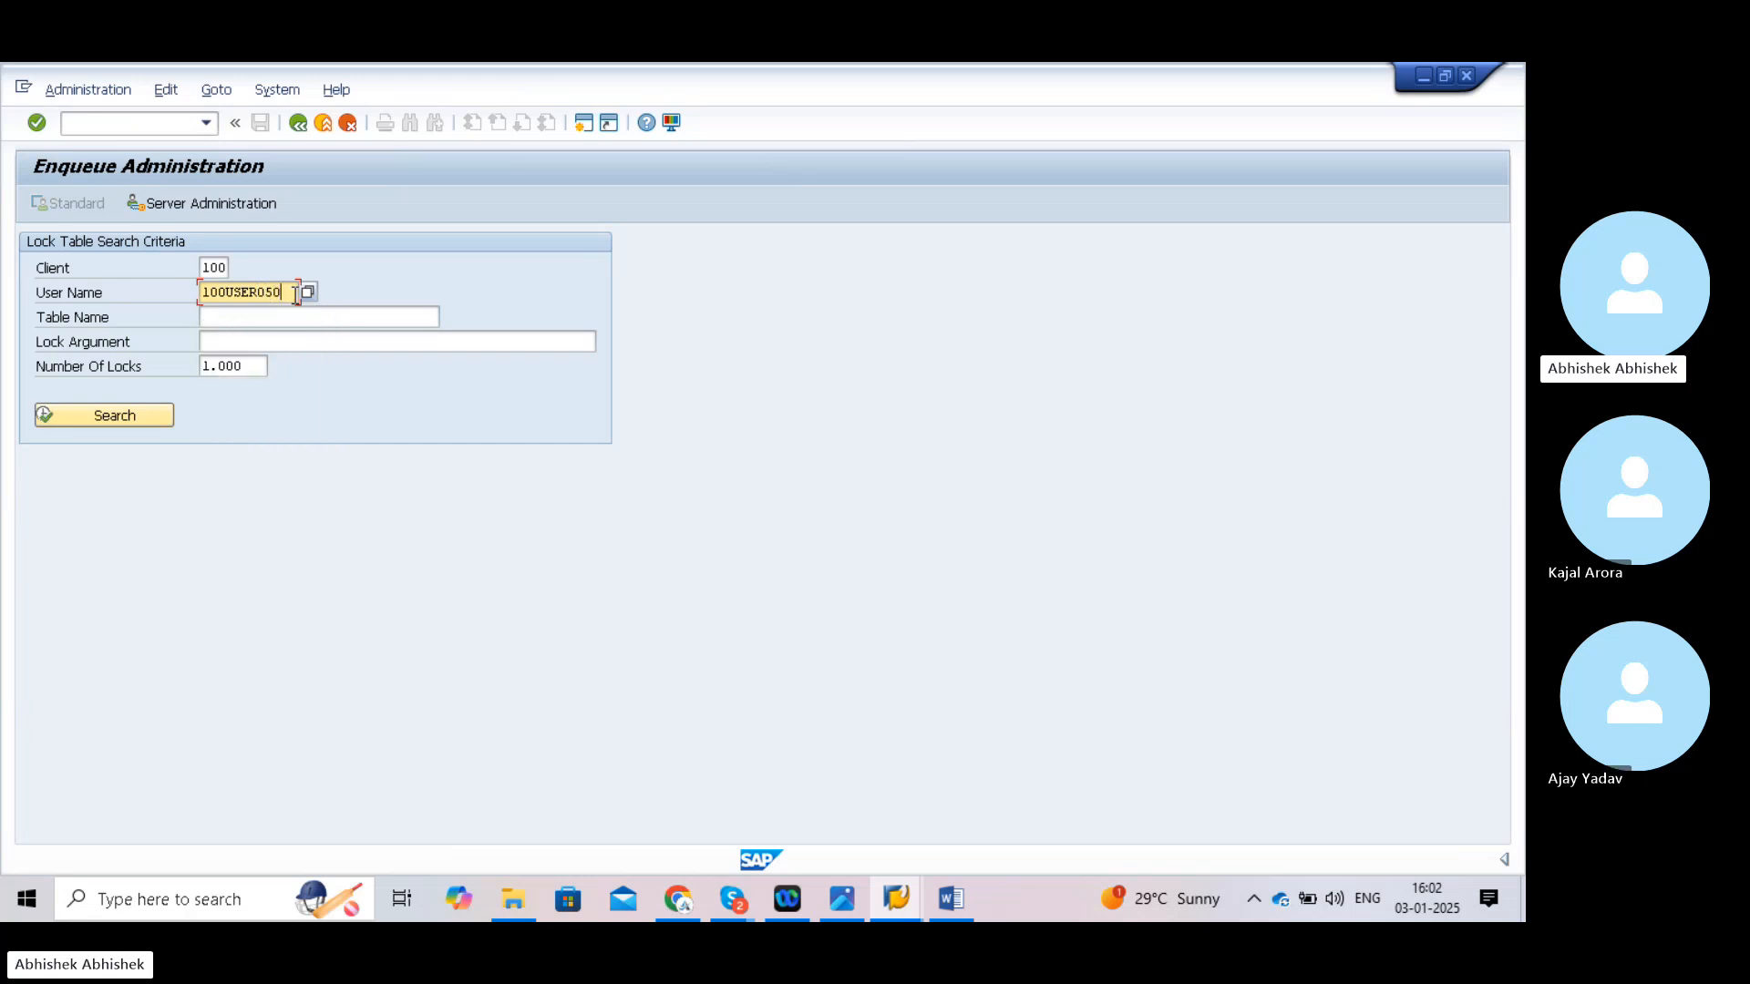
click(144, 412)
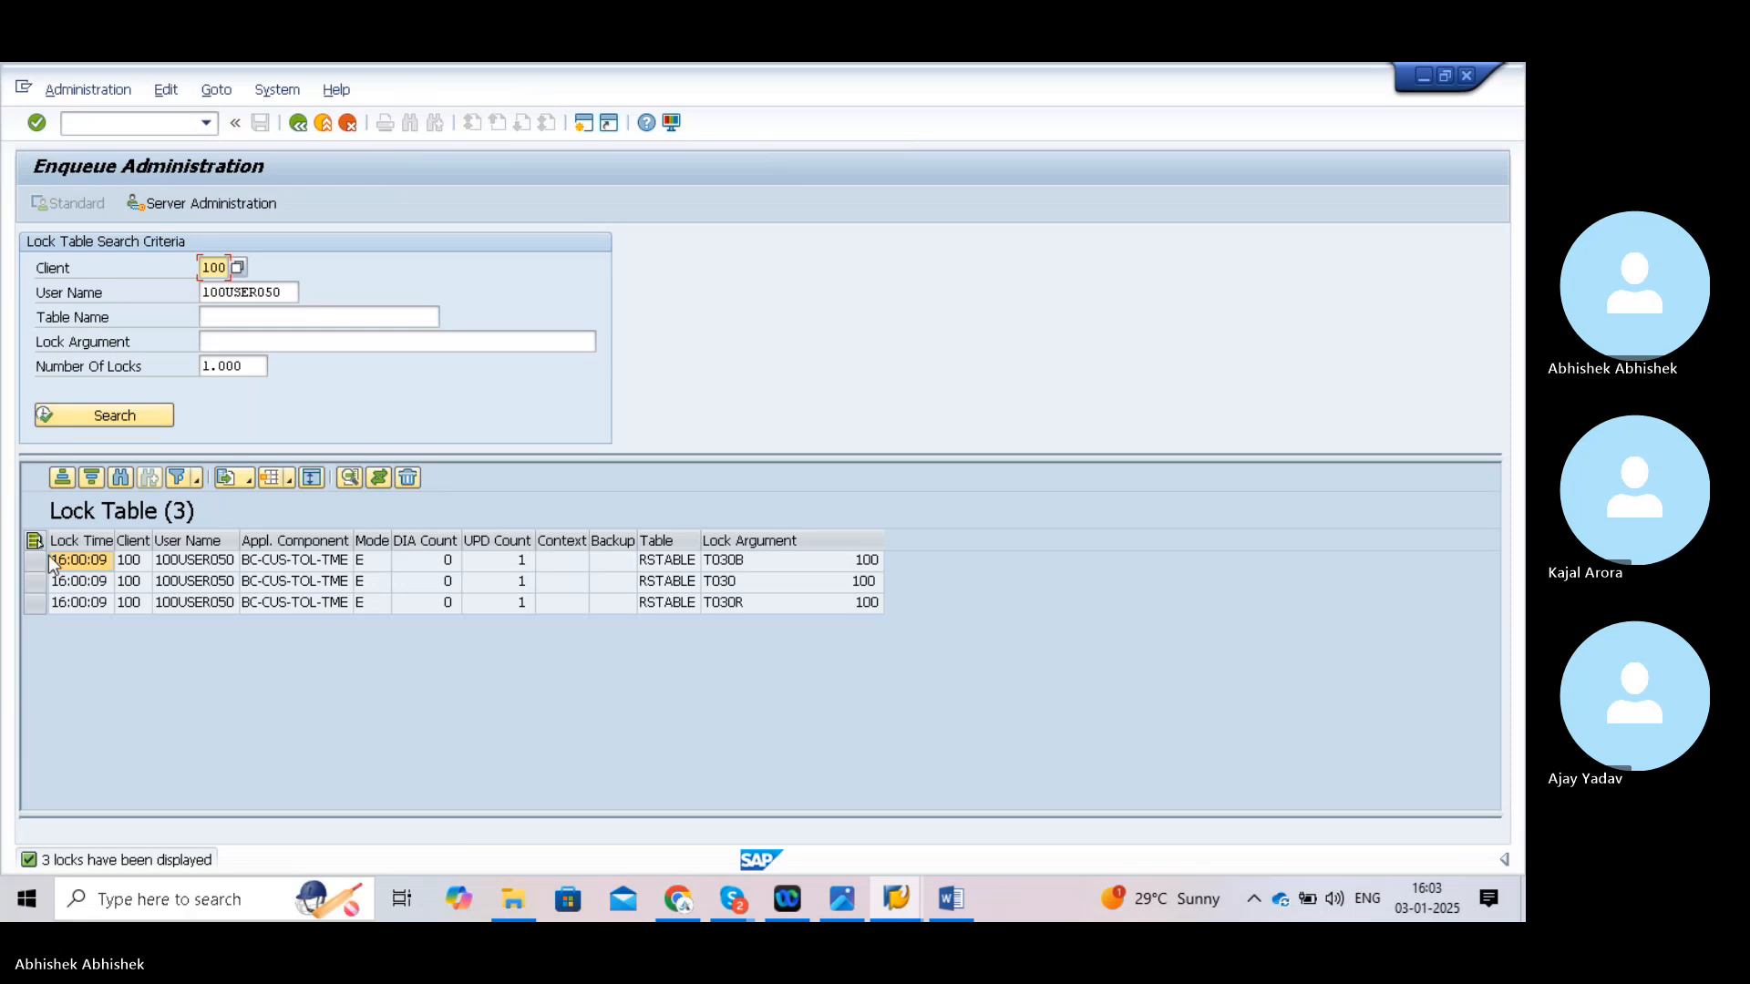
click(35, 542)
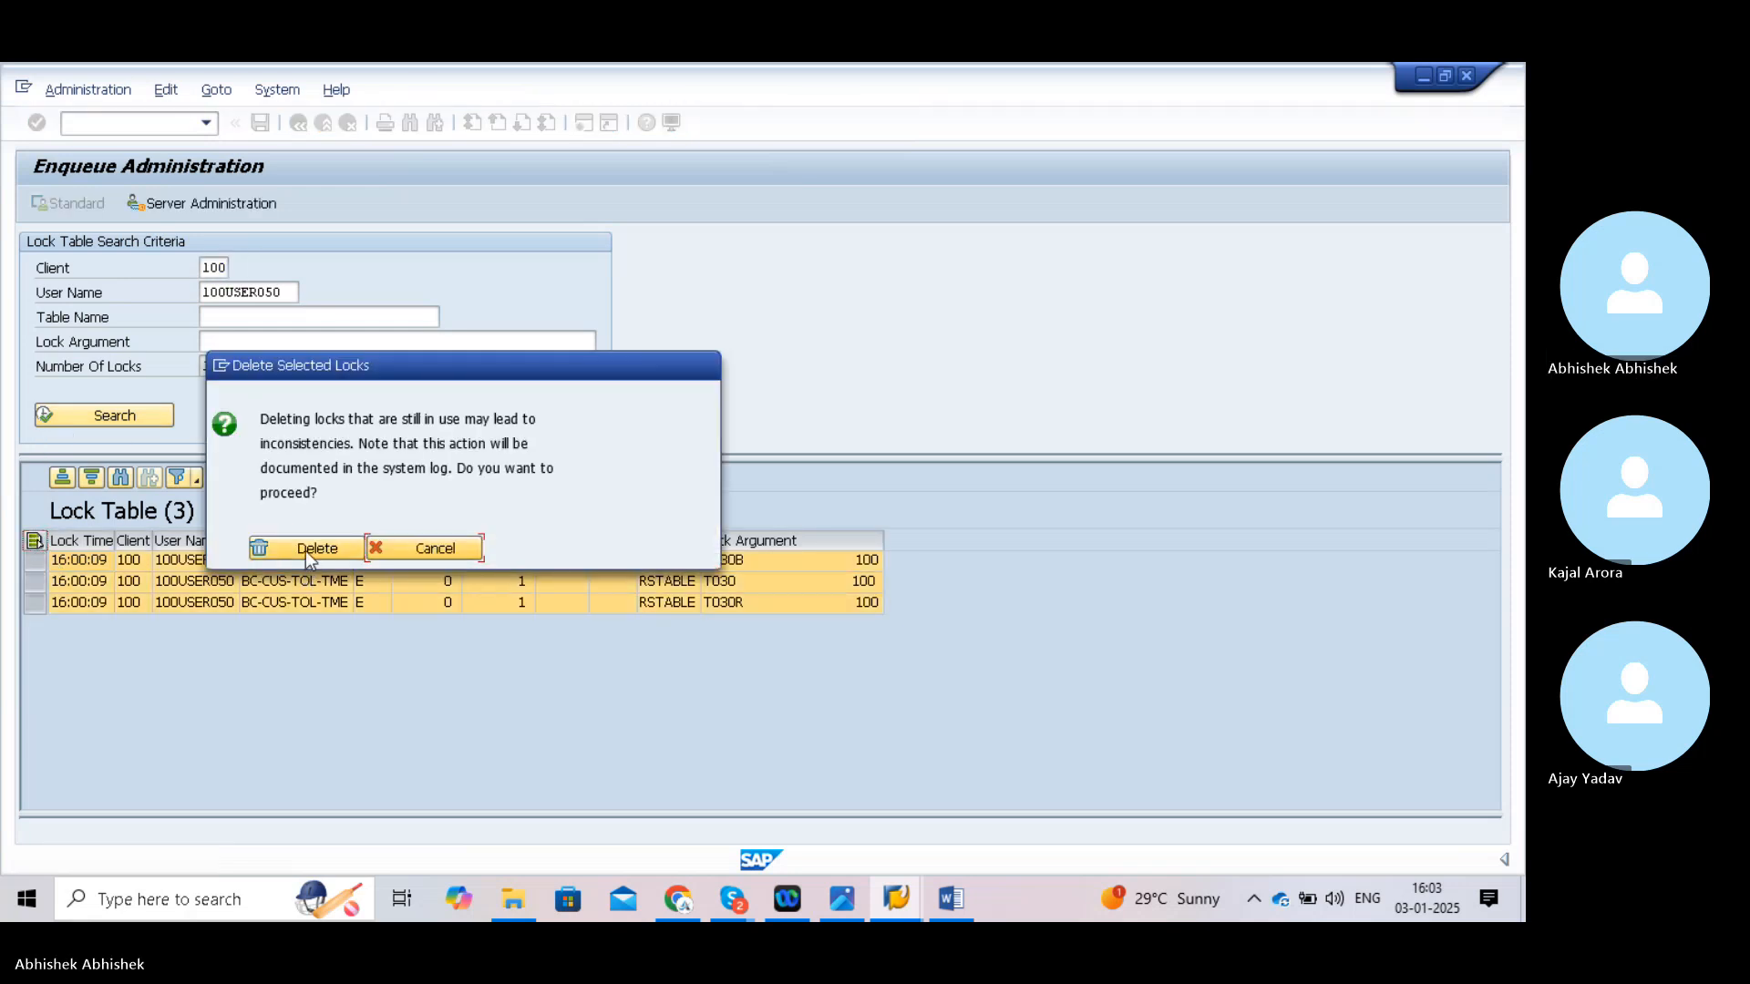
click(304, 549)
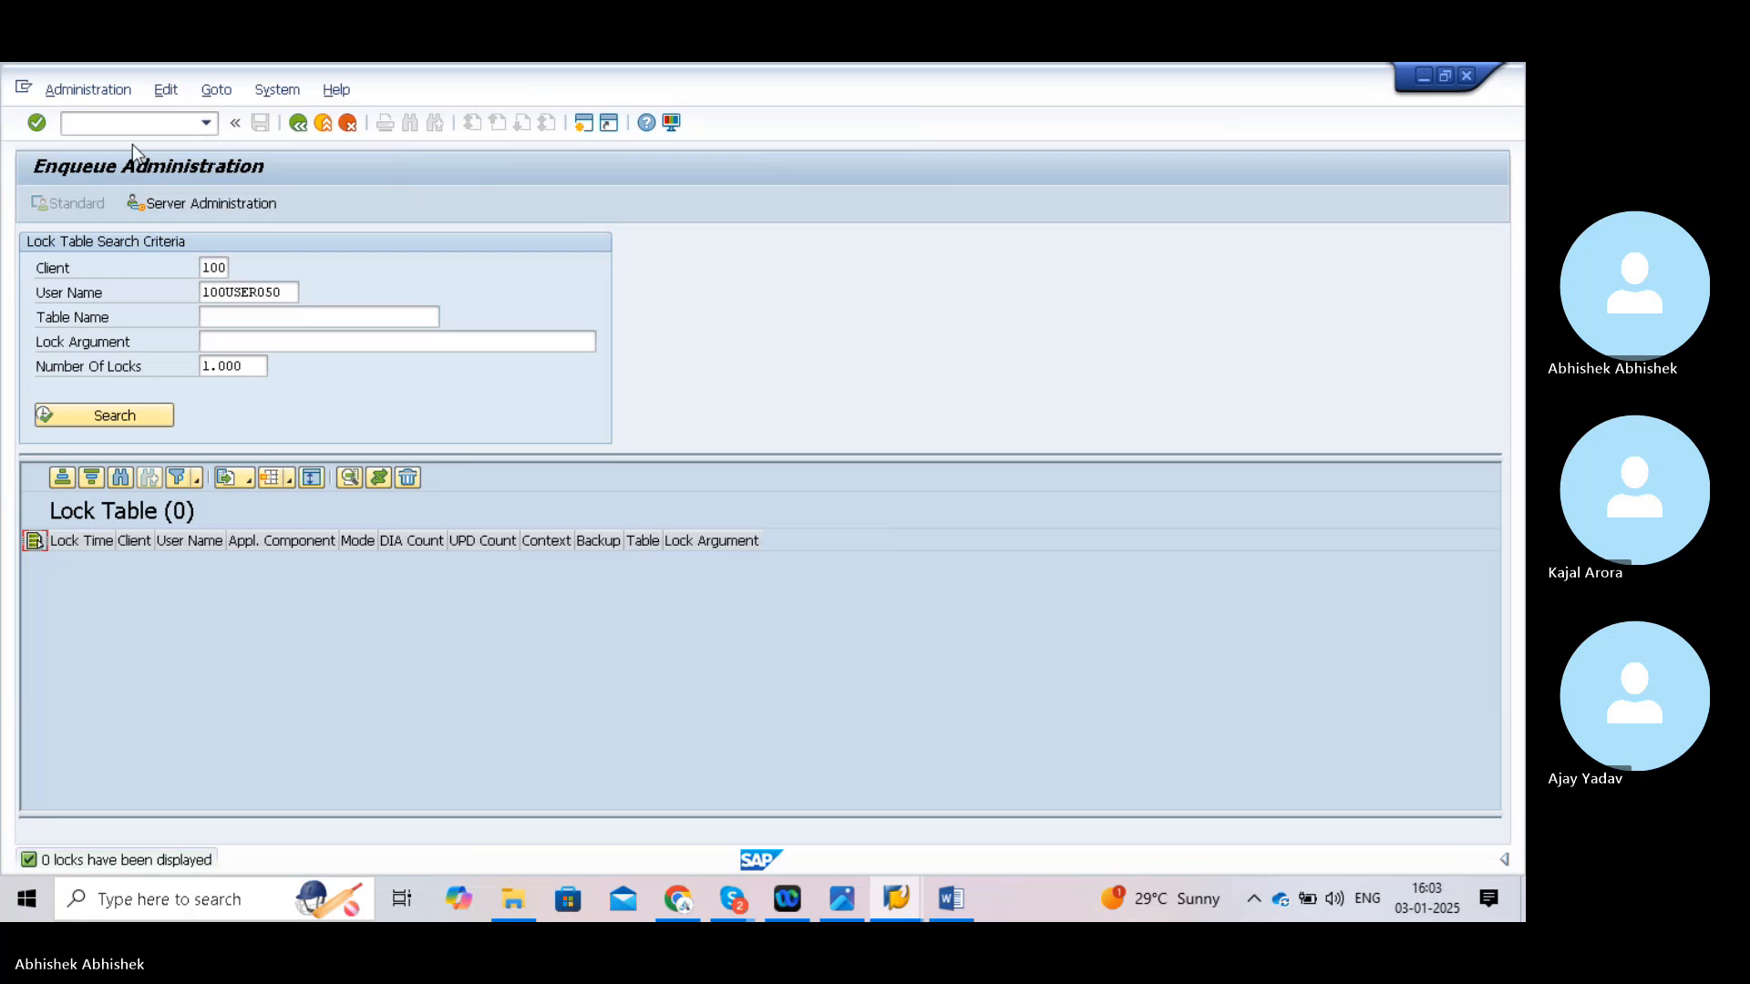
click(121, 122)
text(/no)
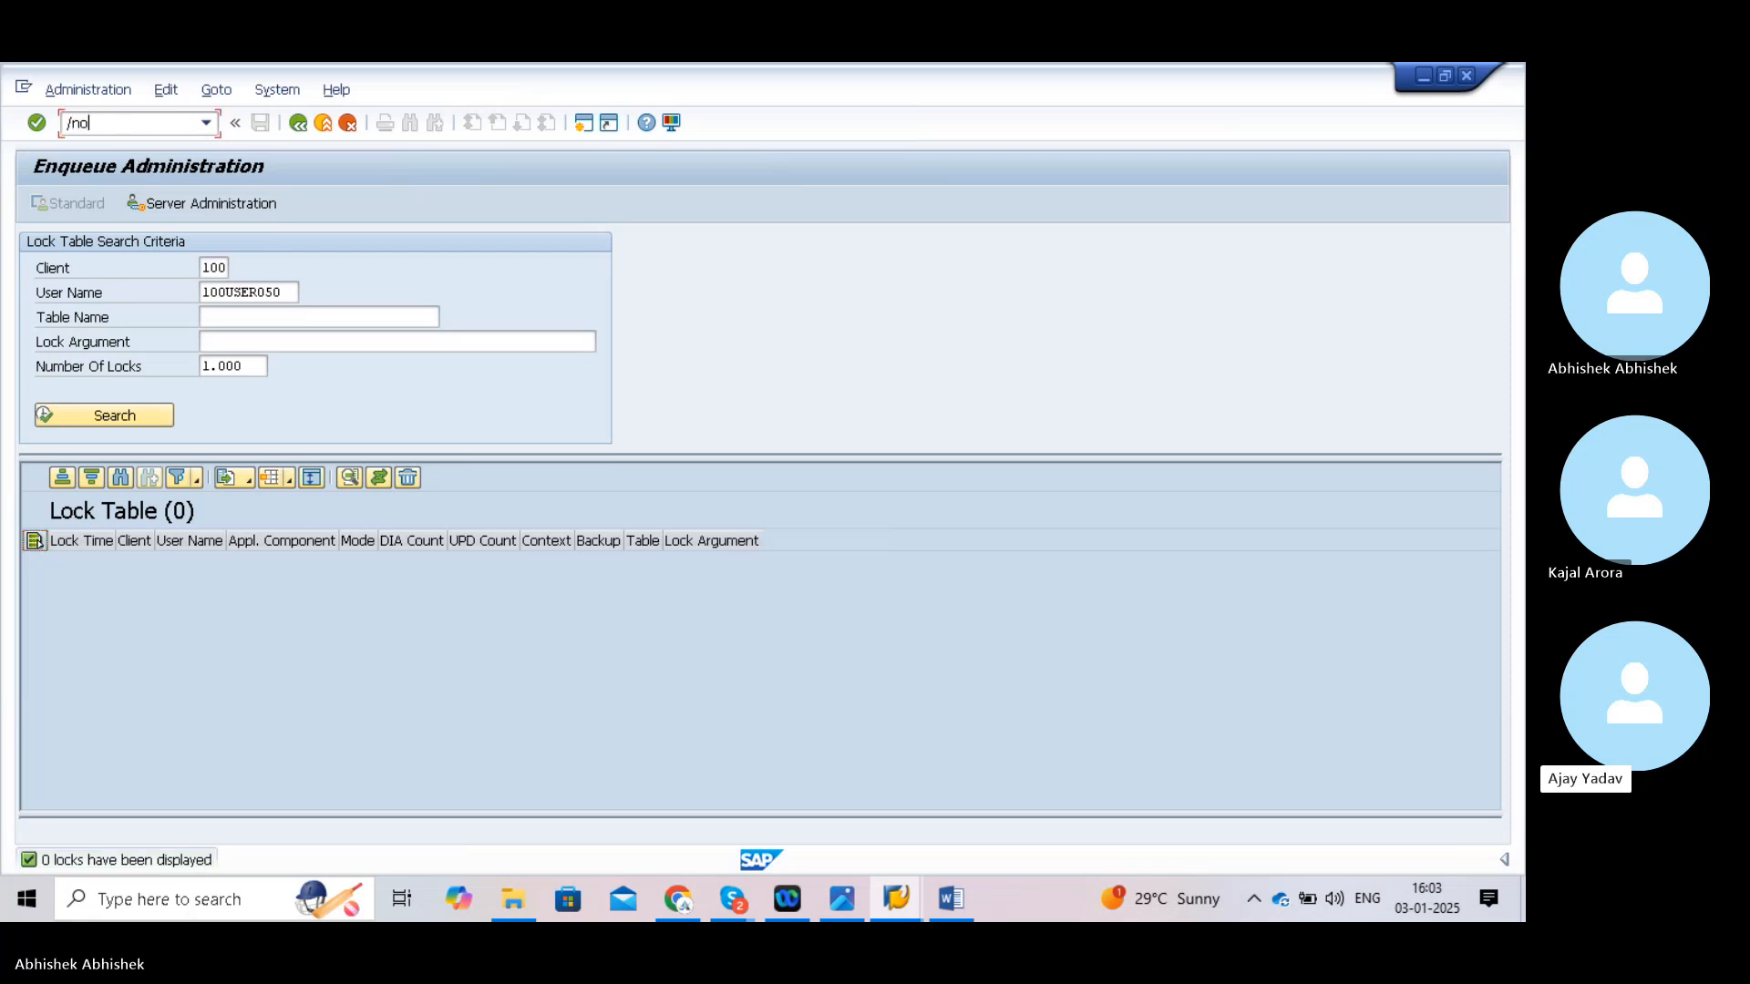
text(b53)
- Open OB53 again and confirm chart of accounts TATA
key(Return)
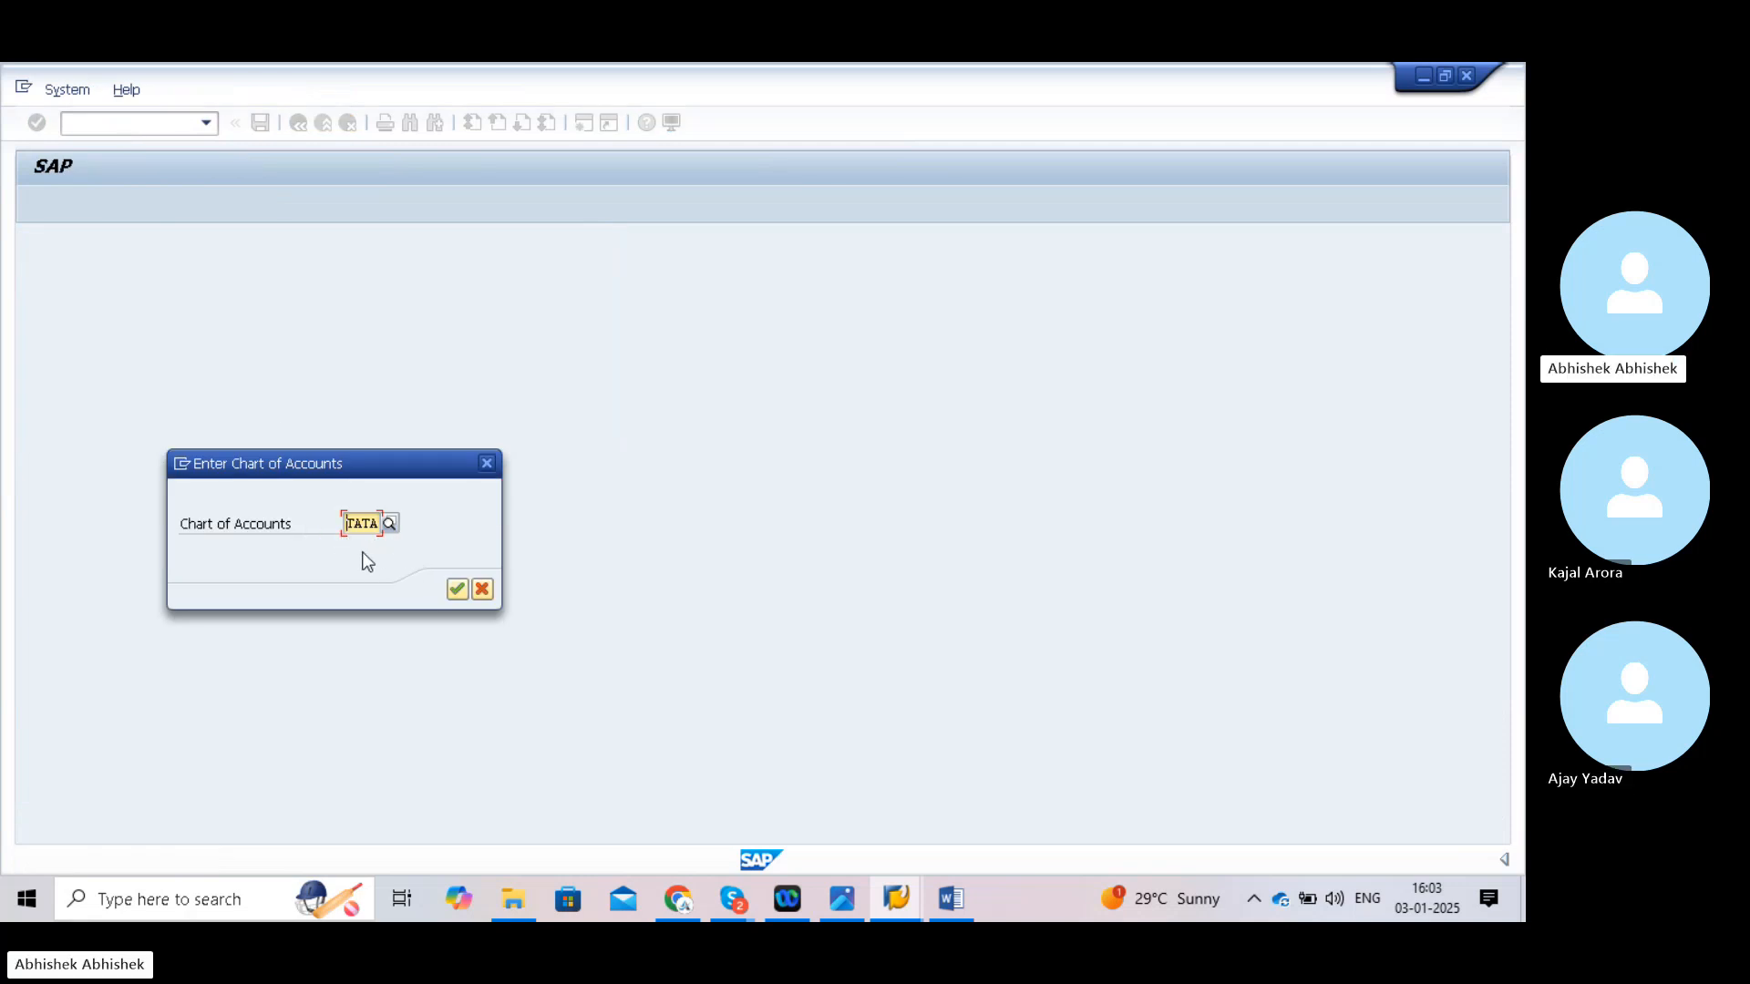
click(452, 589)
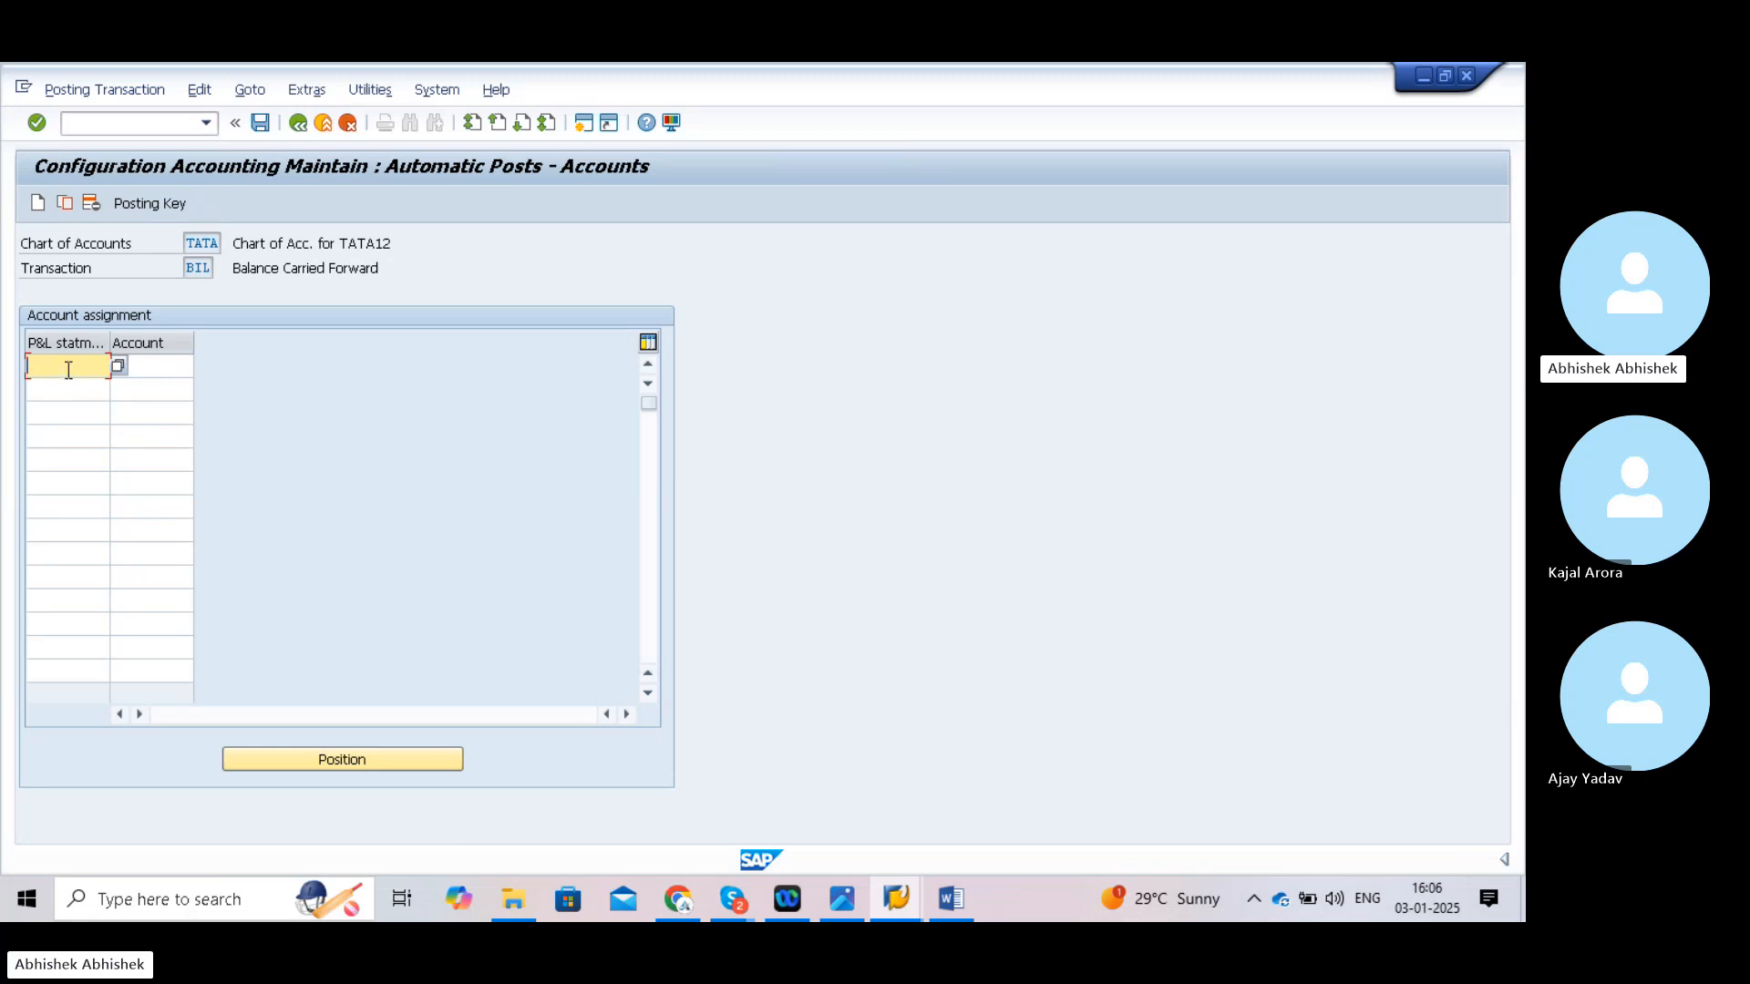
- Map P&L statement type XX to account 2100 in the first row and save
text(xx)
click(142, 367)
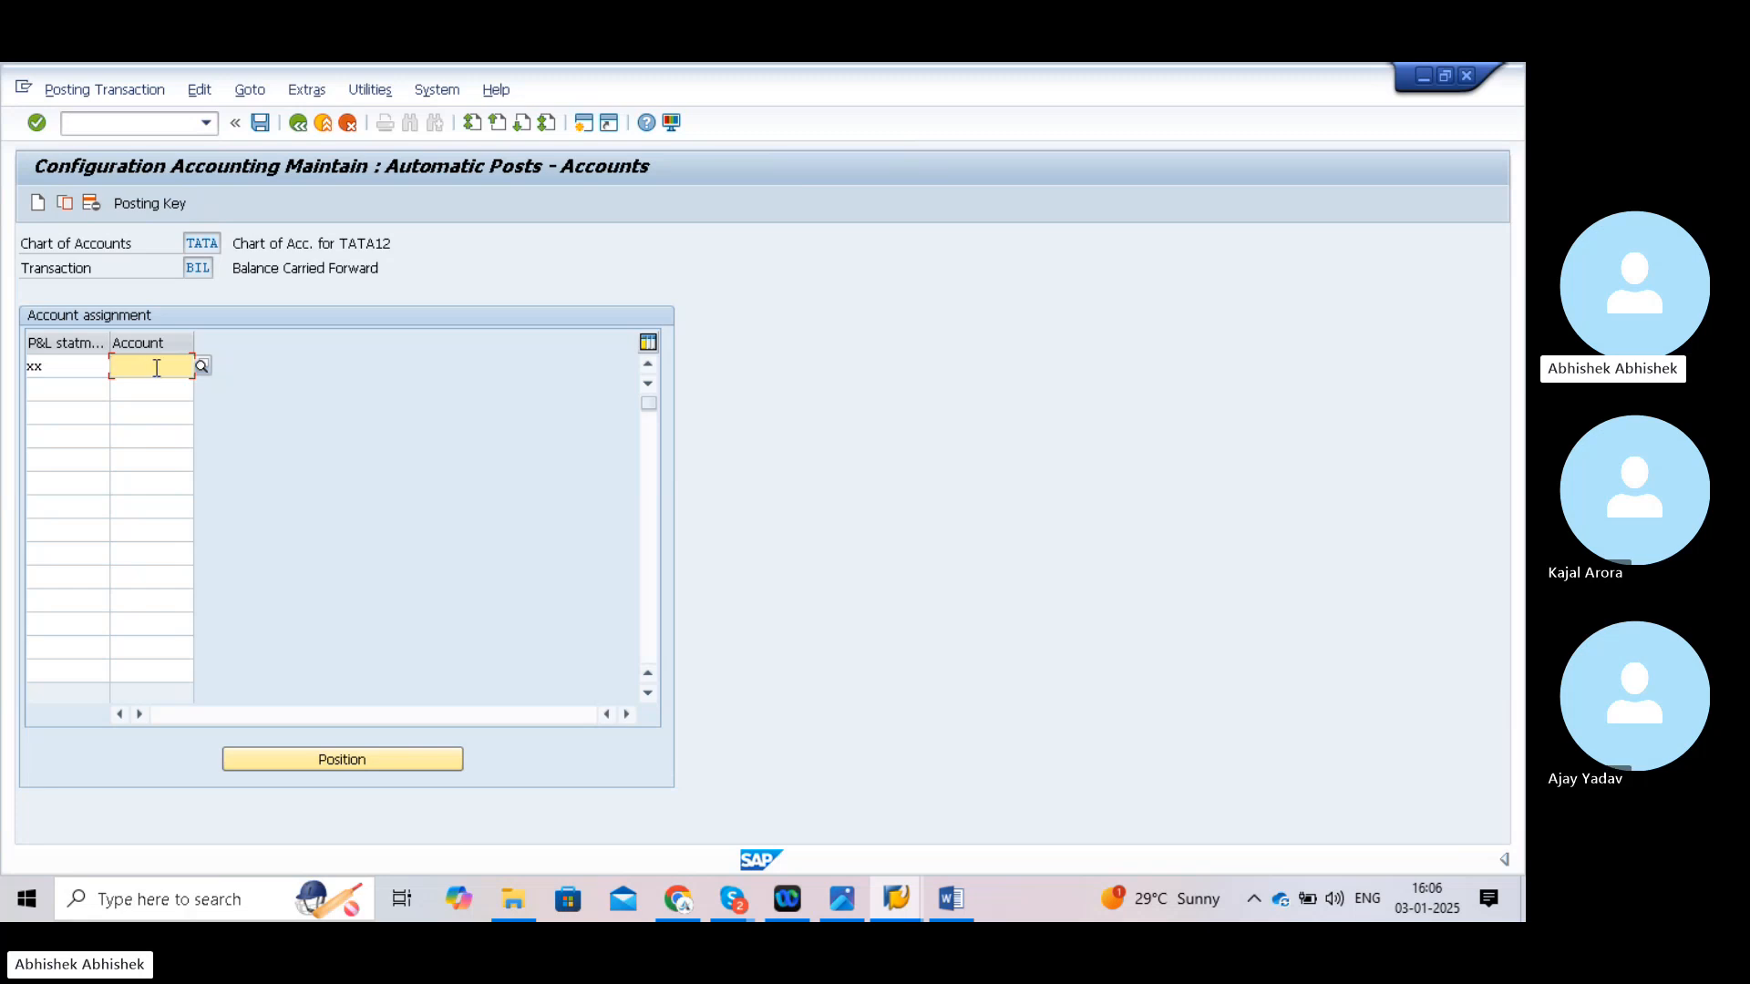
click(157, 368)
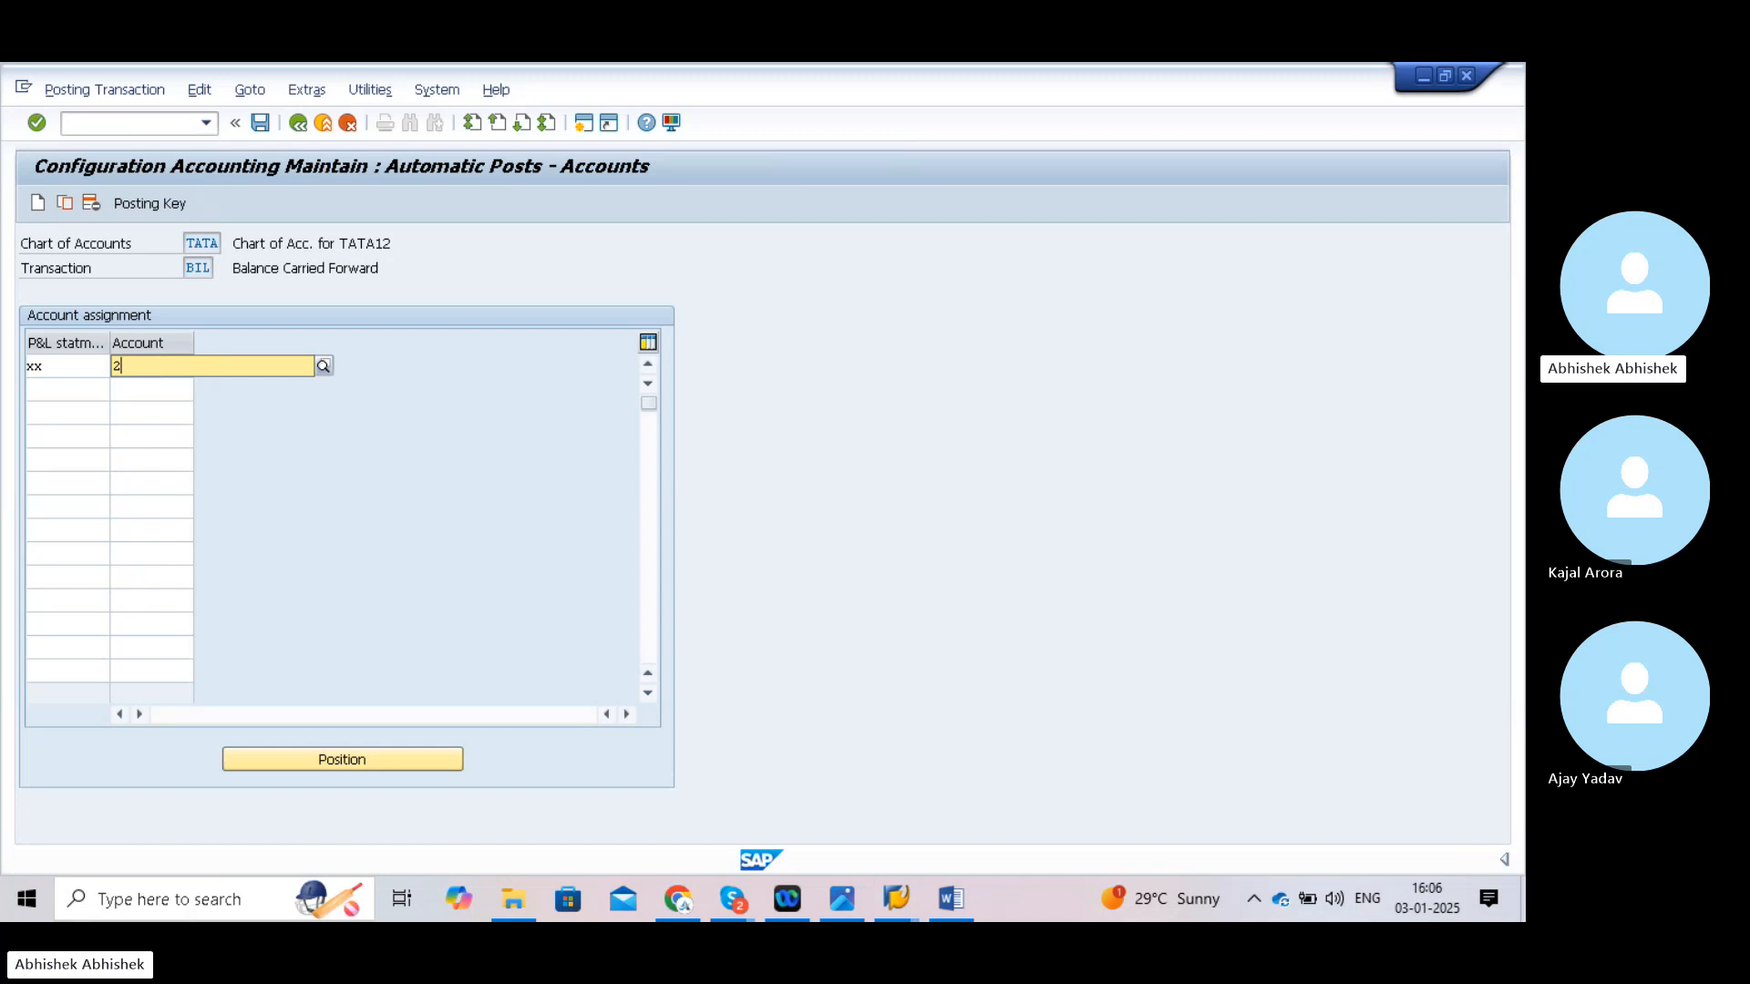
text(2100)
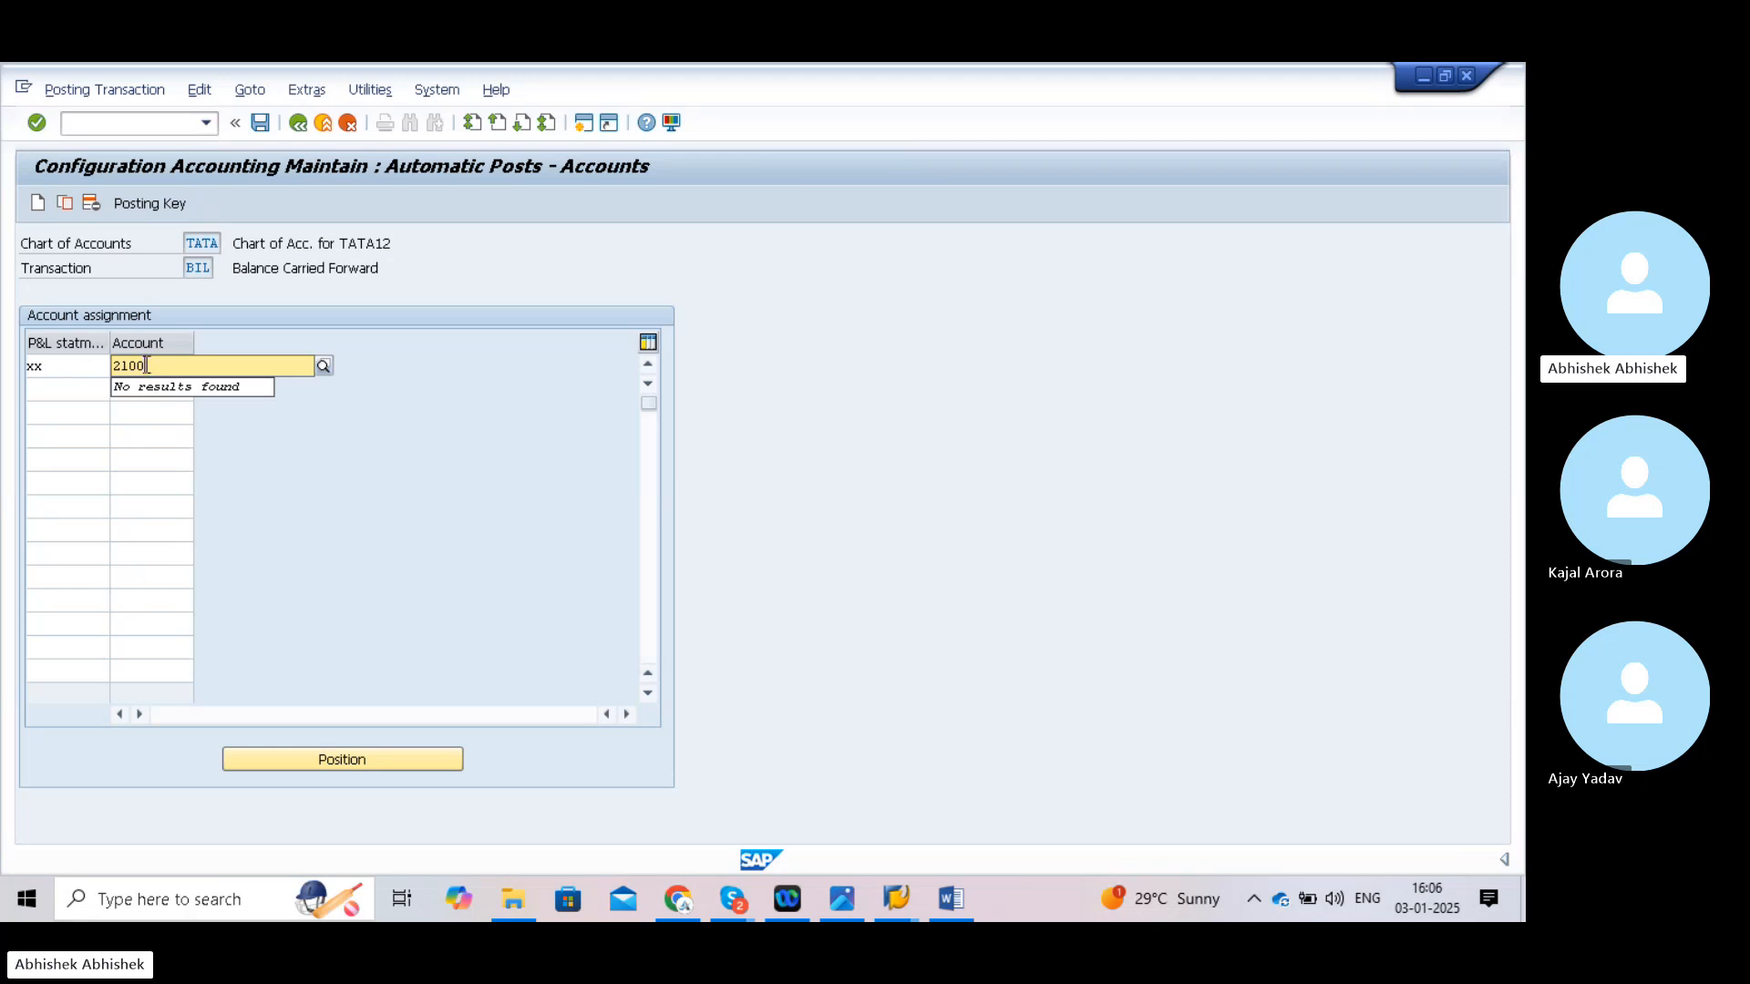
key(Escape)
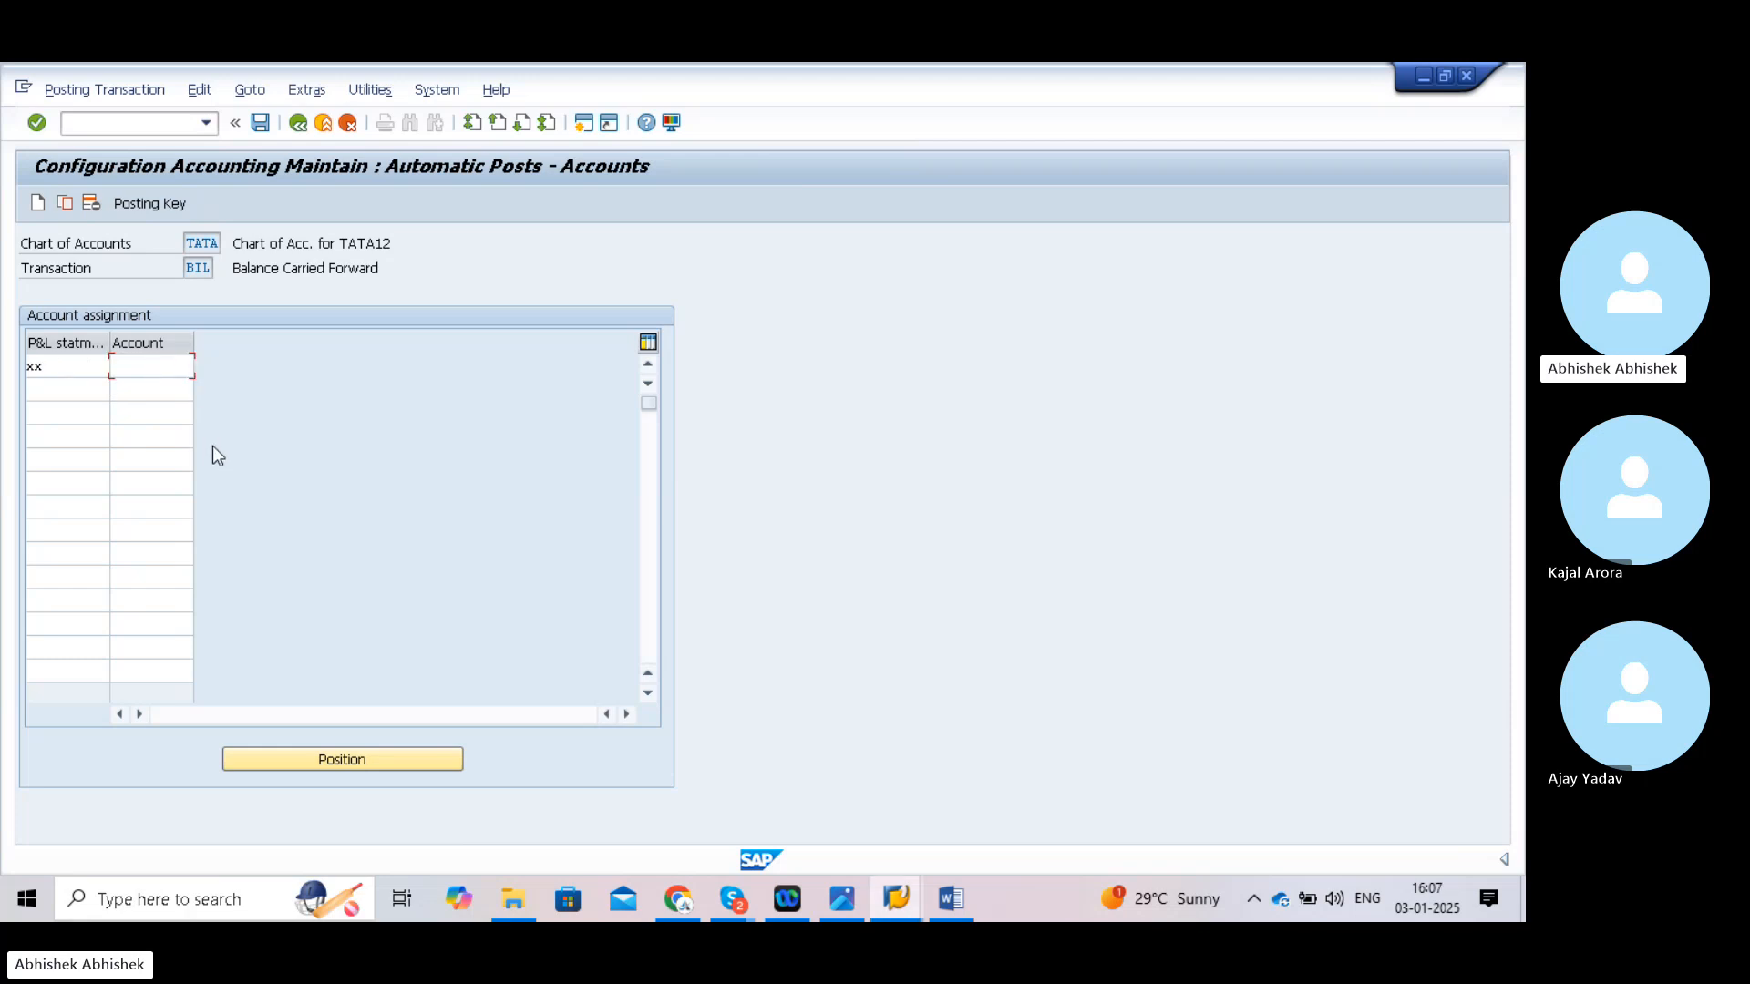
click(134, 369)
text(2100)
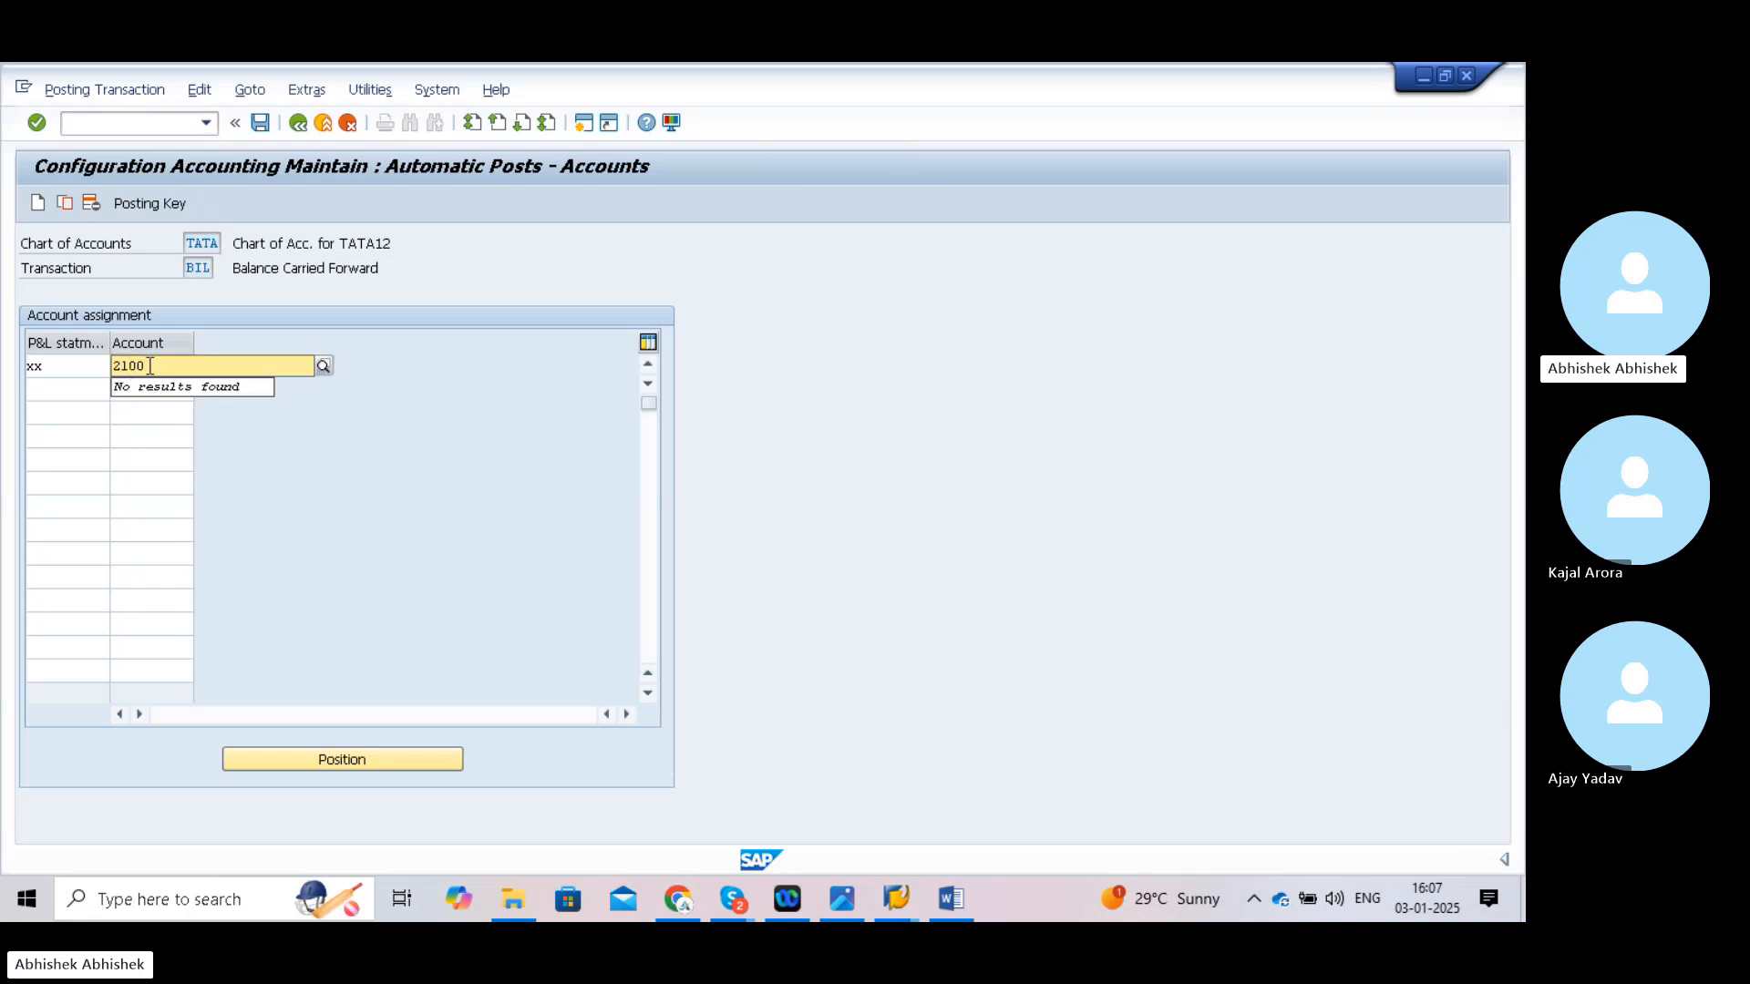
click(291, 436)
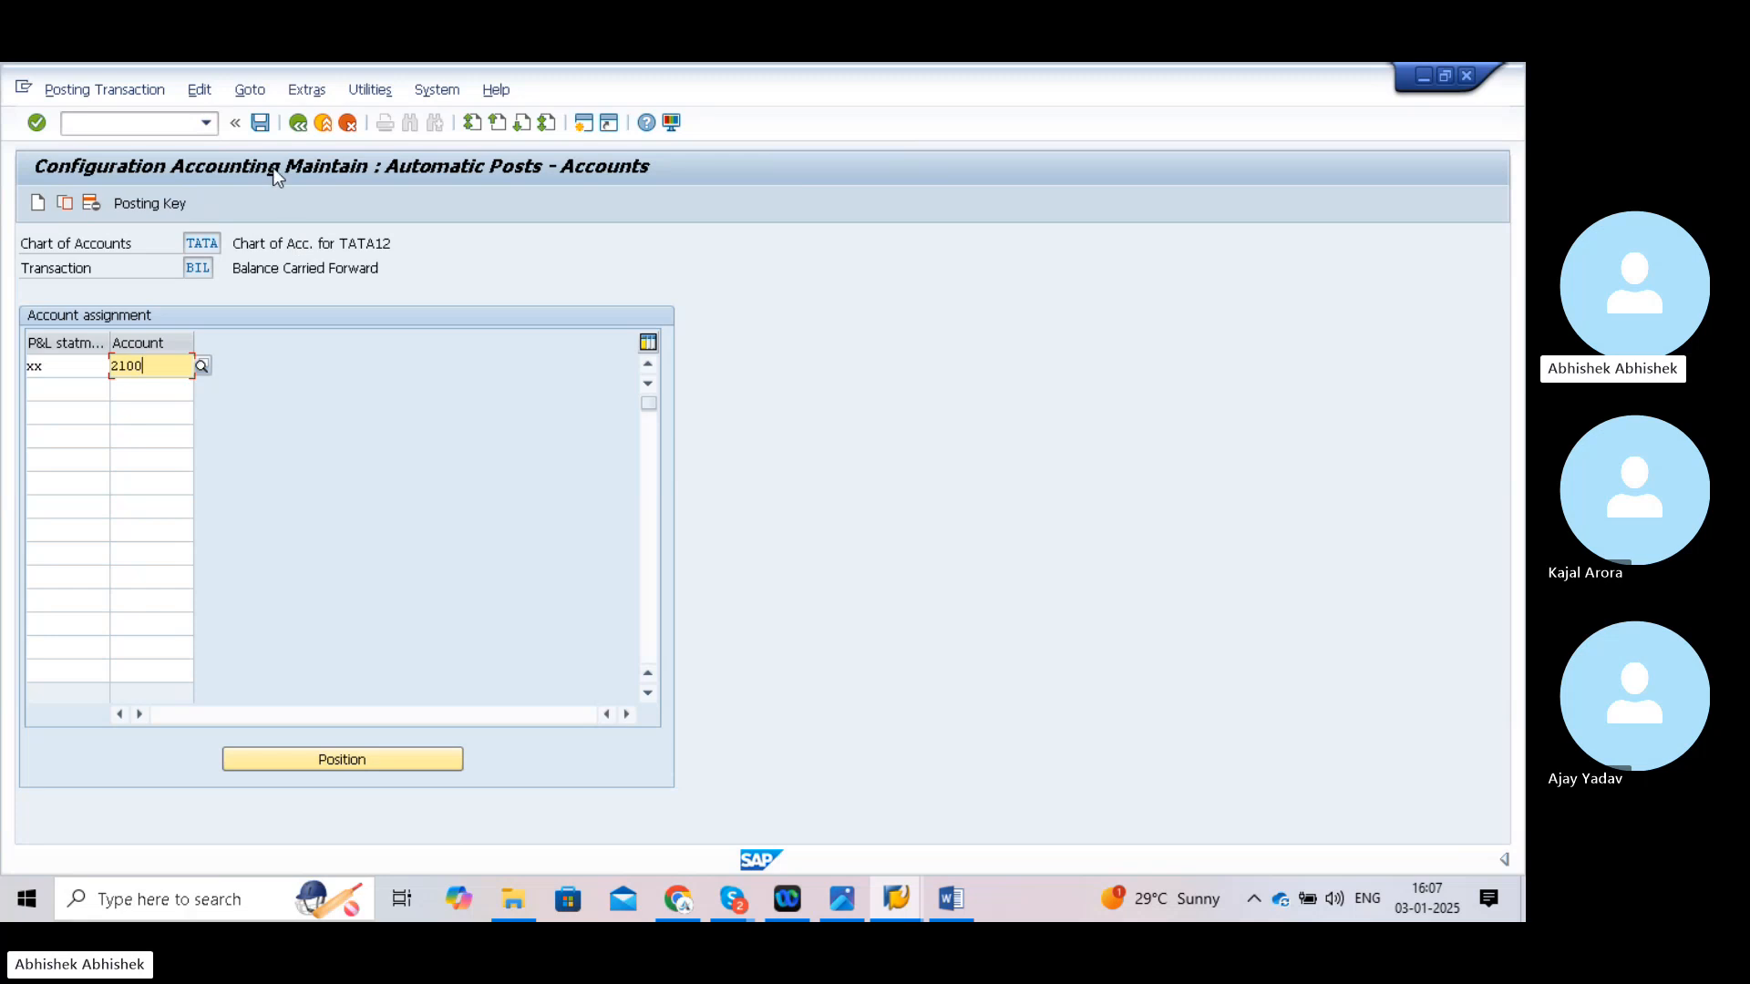
click(260, 123)
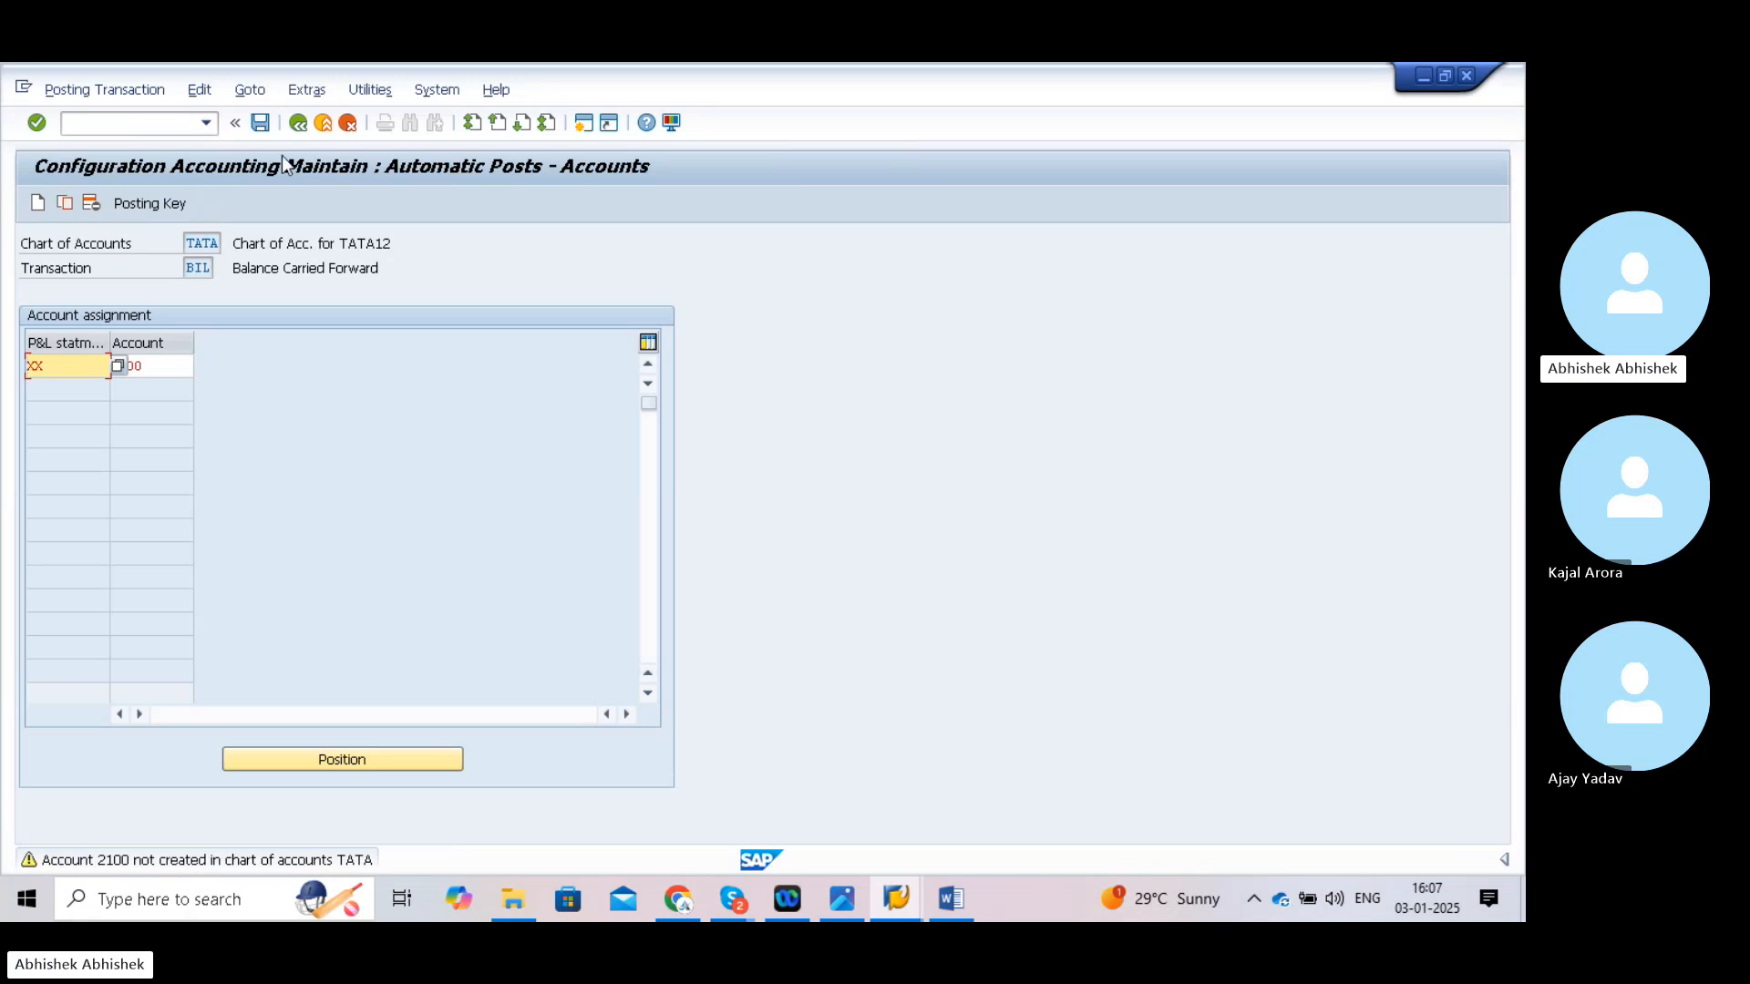
- Accept the missing-account warning and save the XX-to-2100 assignment under the customizing request
key(ctrl+s)
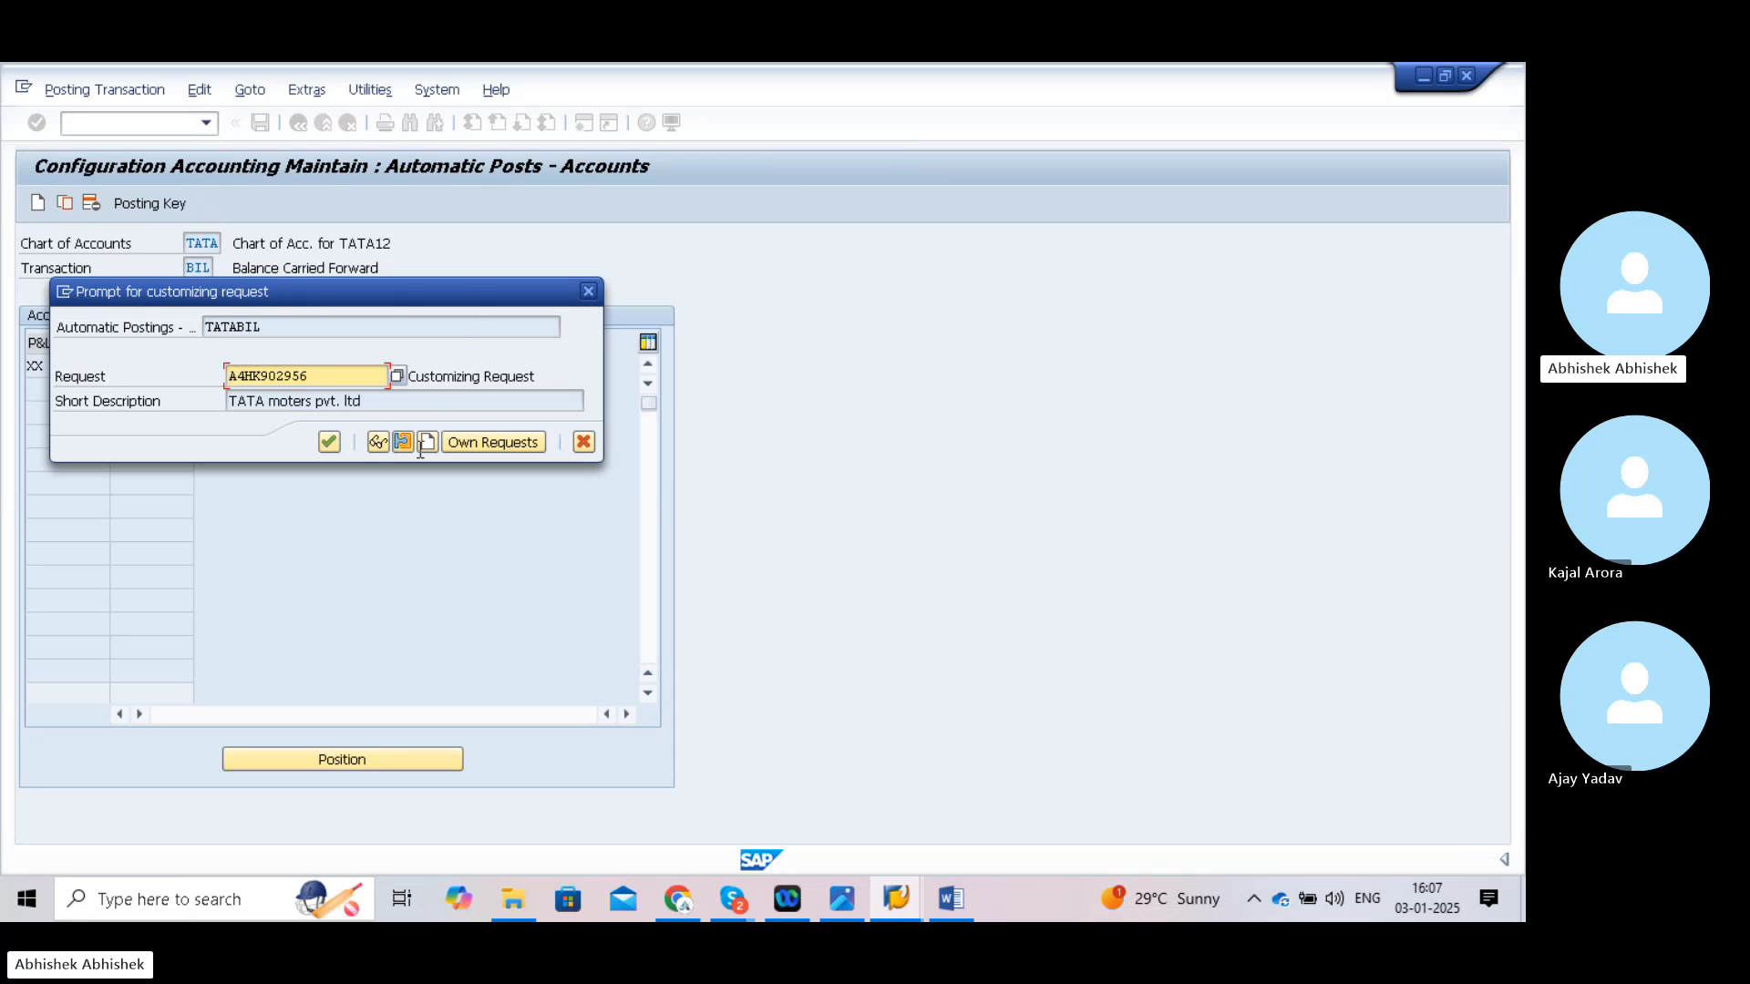
click(329, 443)
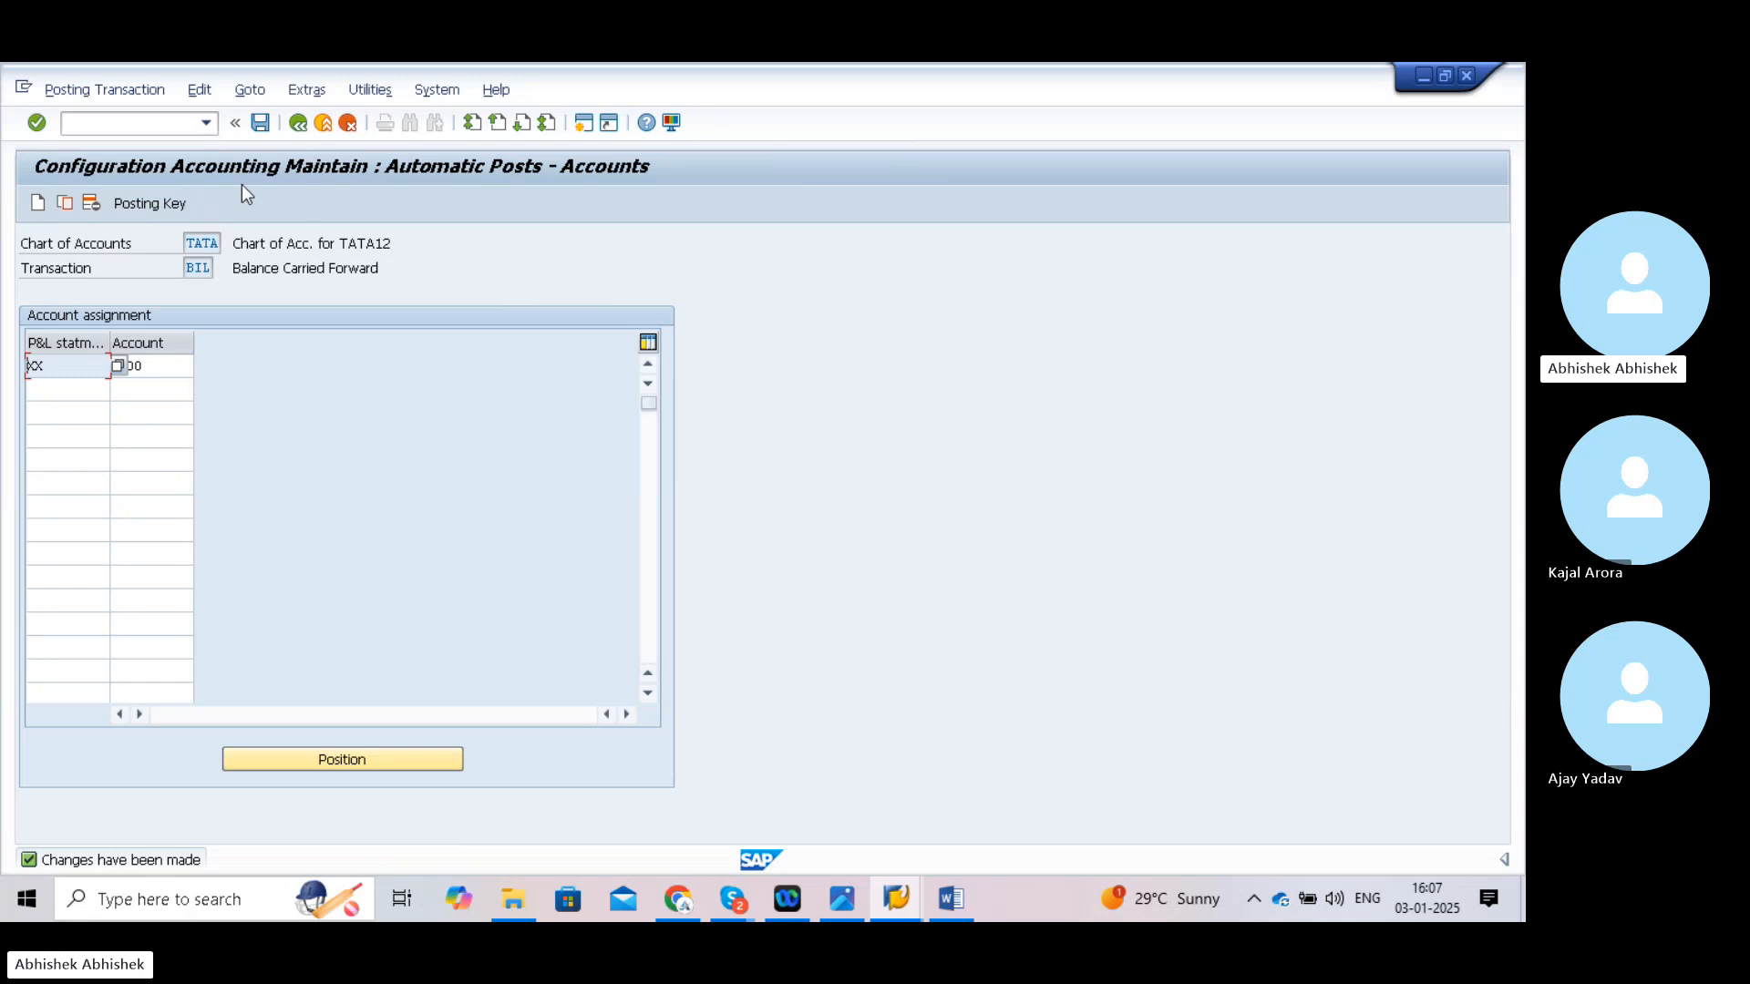
click(160, 126)
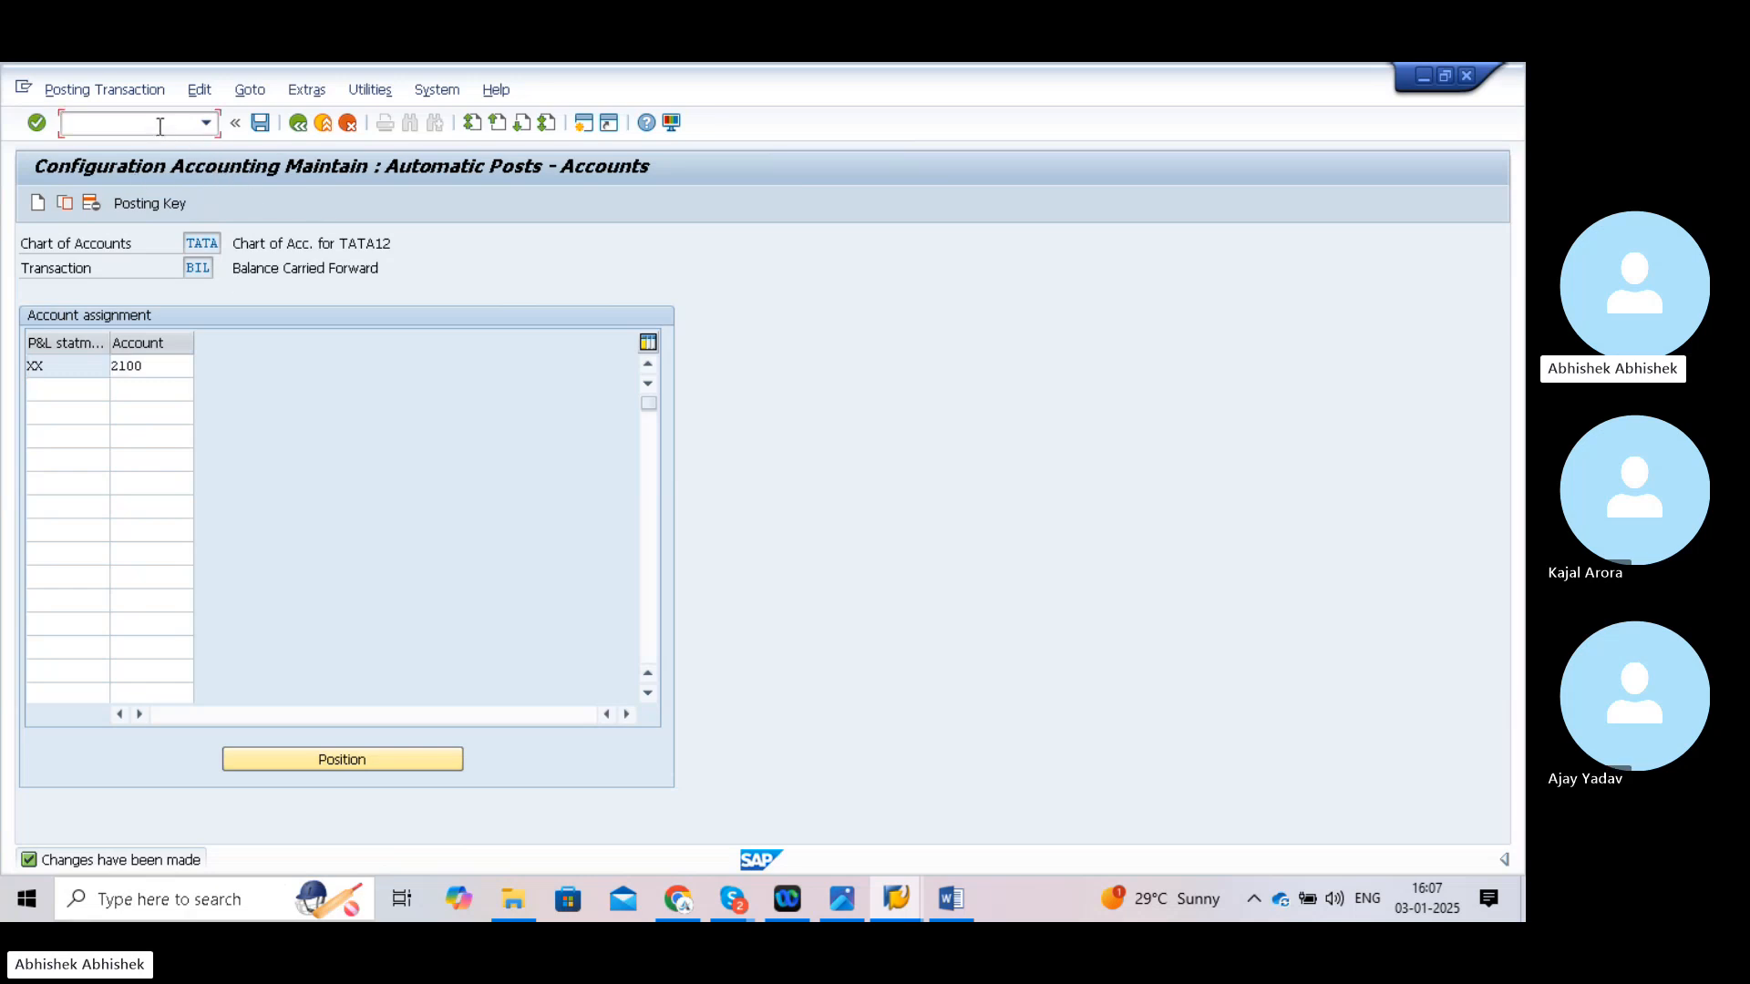